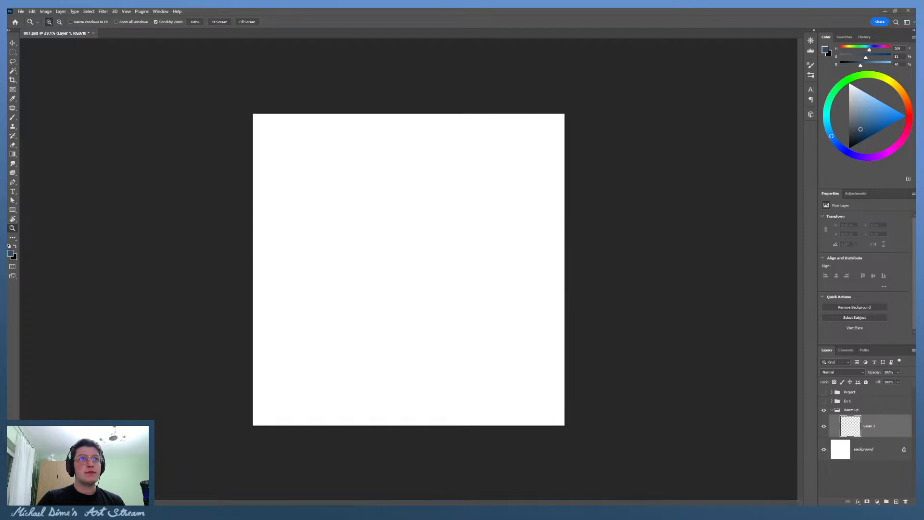
Step: Place the Exercise 1 dotted sheet in the Warm up group and stretch it horizontally to fill the canvas width
drag(510, 248, 505, 250)
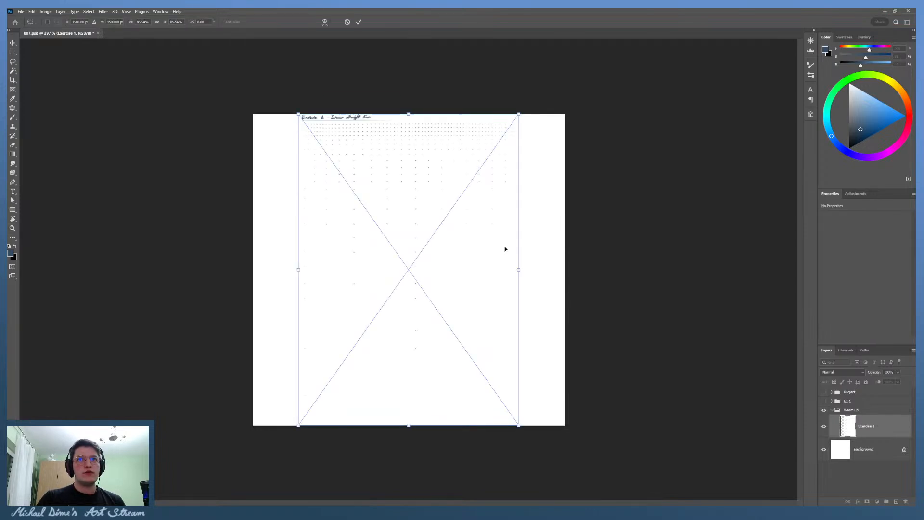
key(Return)
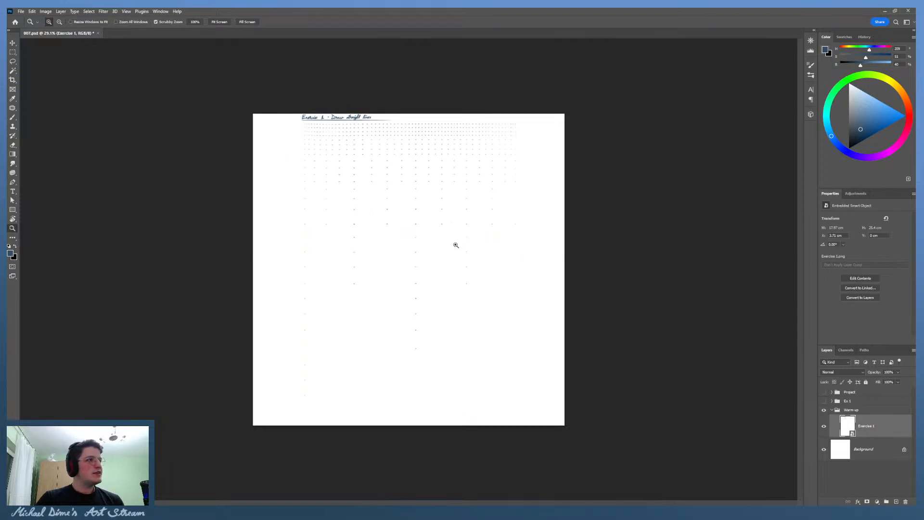
key(z)
drag(409, 265, 462, 380)
drag(399, 234, 417, 225)
drag(476, 294, 405, 260)
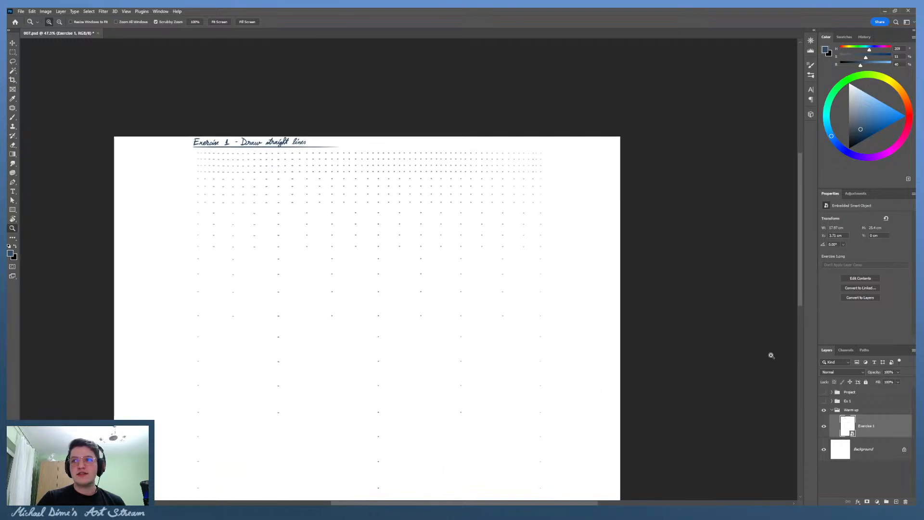
drag(507, 237, 496, 256)
drag(473, 190, 476, 189)
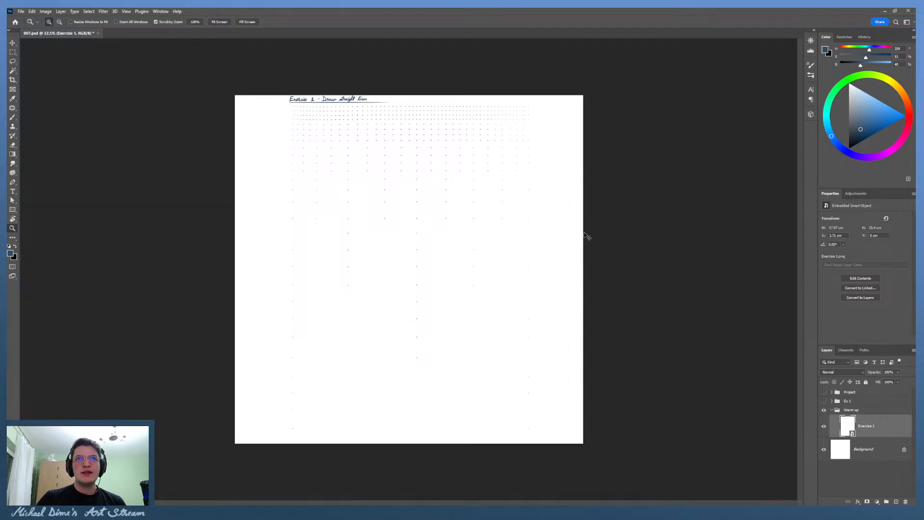
key(ctrl+t)
drag(533, 281, 591, 270)
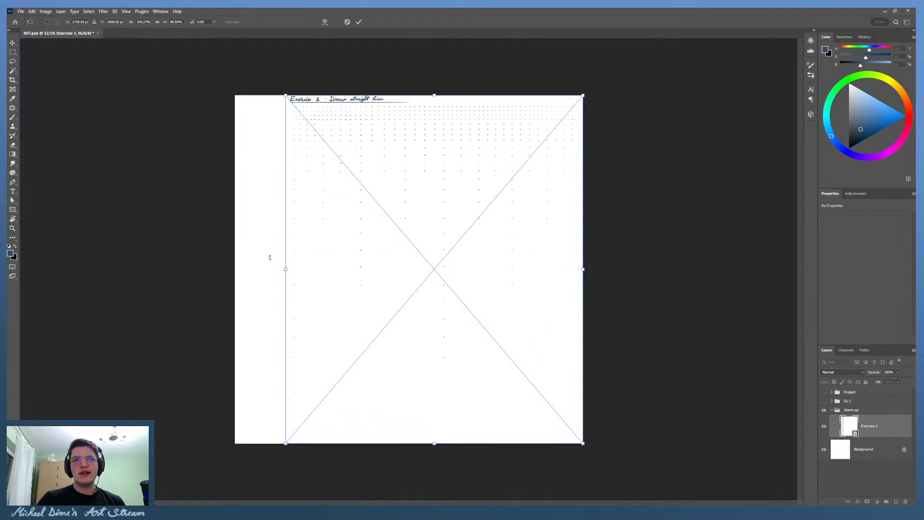
drag(286, 270, 234, 267)
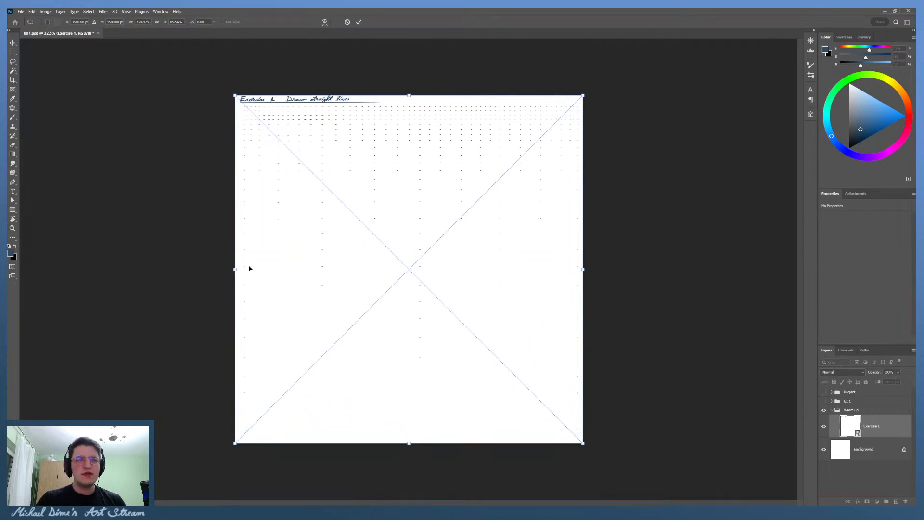
key(Return)
key(z)
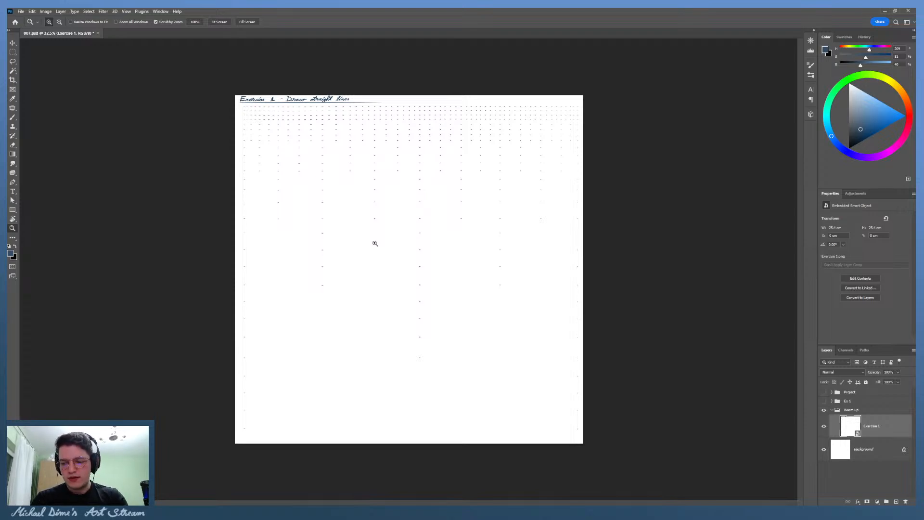
Step: Add an empty layer above the exercise sheet and set the Brush colour to black, undoing the test strokes
click(896, 502)
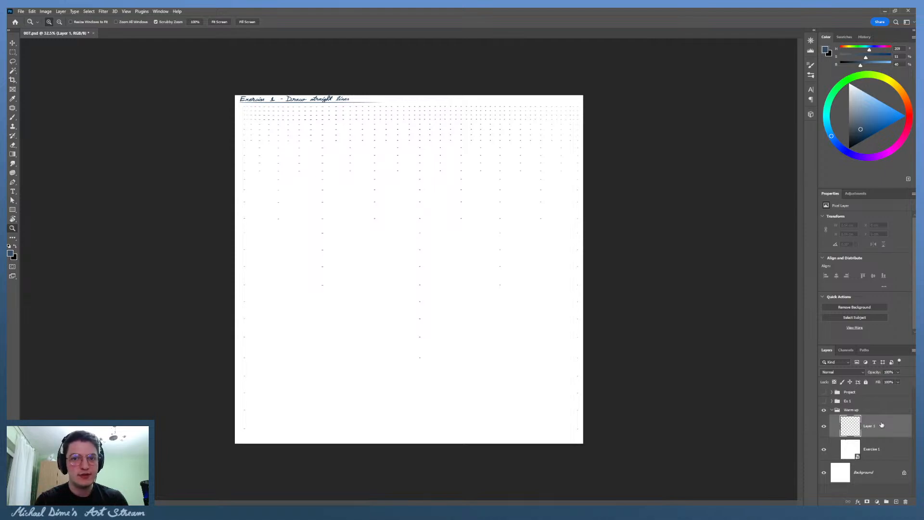
key(b)
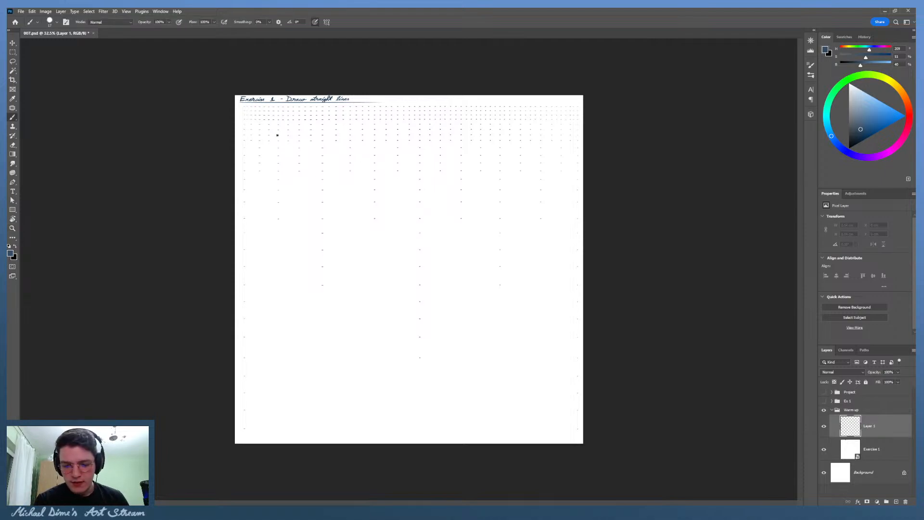
drag(277, 136, 470, 119)
key(ctrl+z)
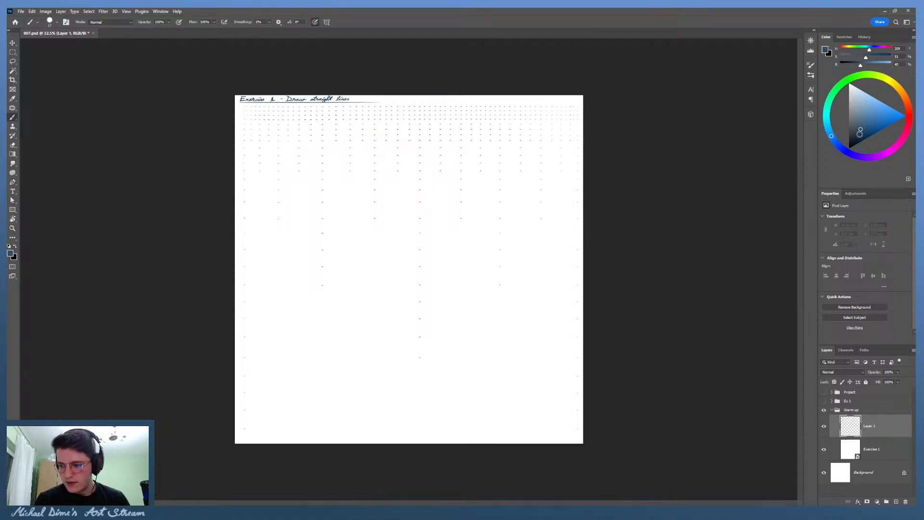
drag(860, 132, 849, 148)
drag(258, 141, 593, 142)
key(ctrl+z)
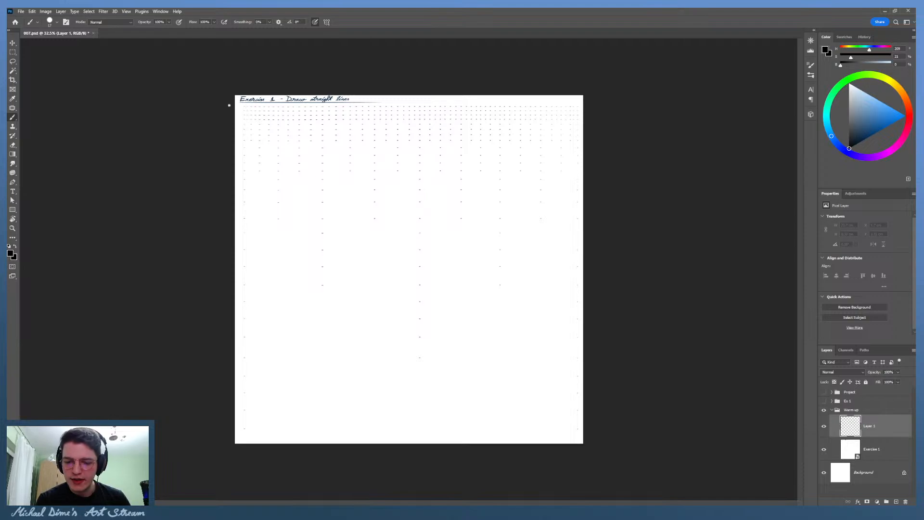
Step: Brush freehand horizontal lines from left to right along the rows of dots, working from the top of the sheet to the bottom
drag(246, 106, 558, 110)
drag(247, 111, 583, 115)
drag(247, 113, 583, 116)
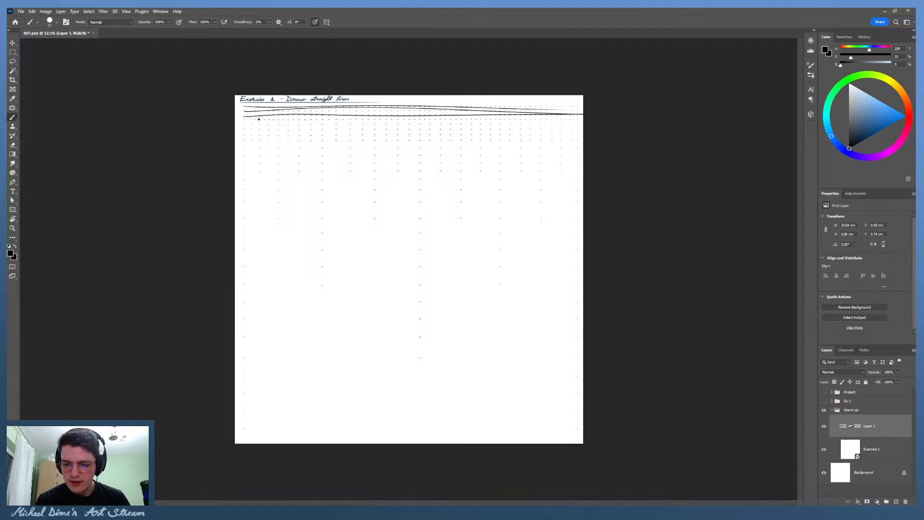
drag(246, 119, 583, 120)
drag(244, 127, 584, 128)
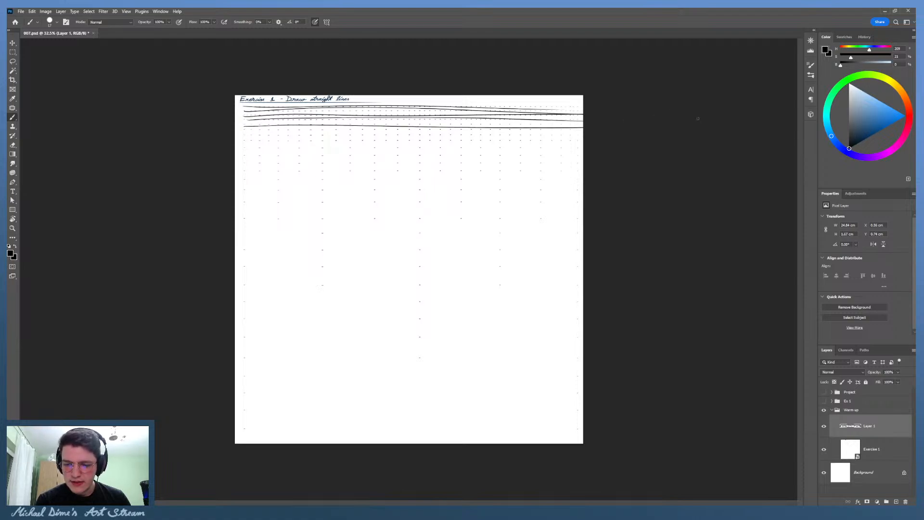
drag(240, 128, 584, 125)
mouse_move(244, 134)
mouse_down()
mouse_move(584, 130)
mouse_move(333, 140)
mouse_move(583, 140)
mouse_up()
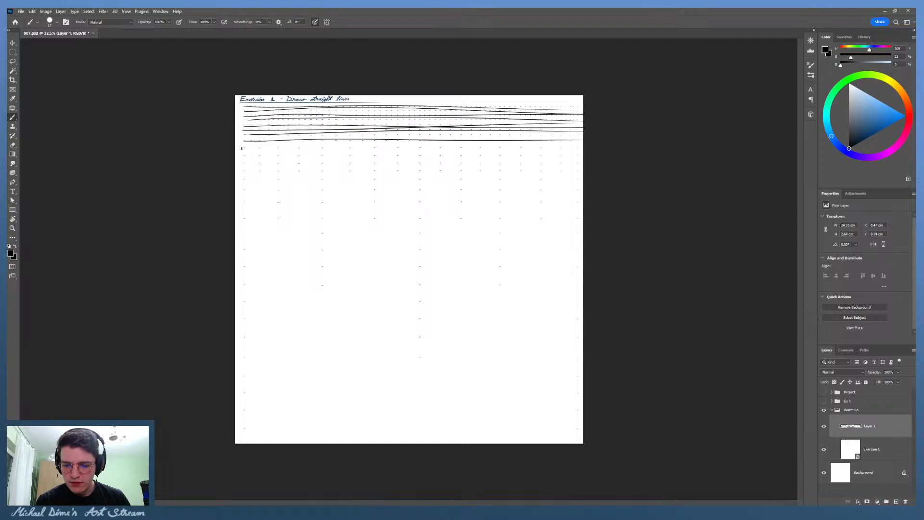
drag(242, 148, 584, 140)
drag(246, 158, 583, 157)
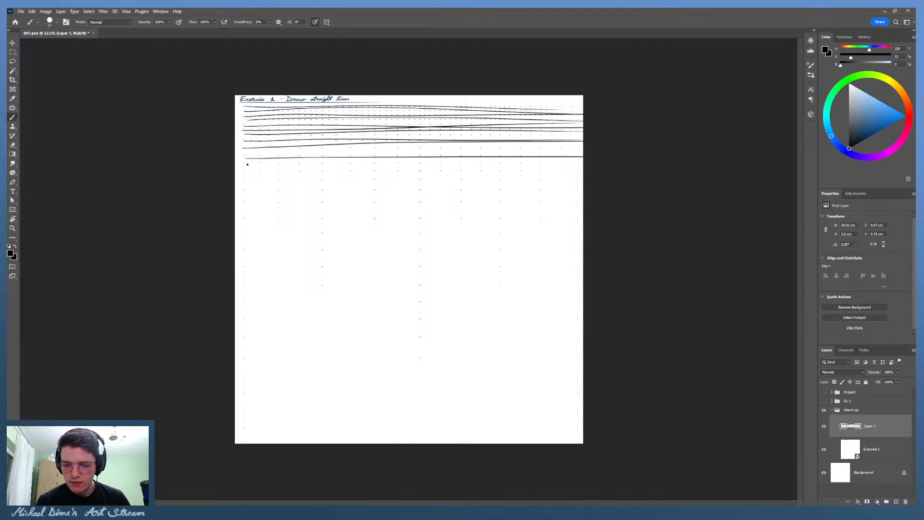
mouse_move(247, 164)
mouse_down()
mouse_move(583, 155)
mouse_move(323, 169)
mouse_move(570, 168)
mouse_up()
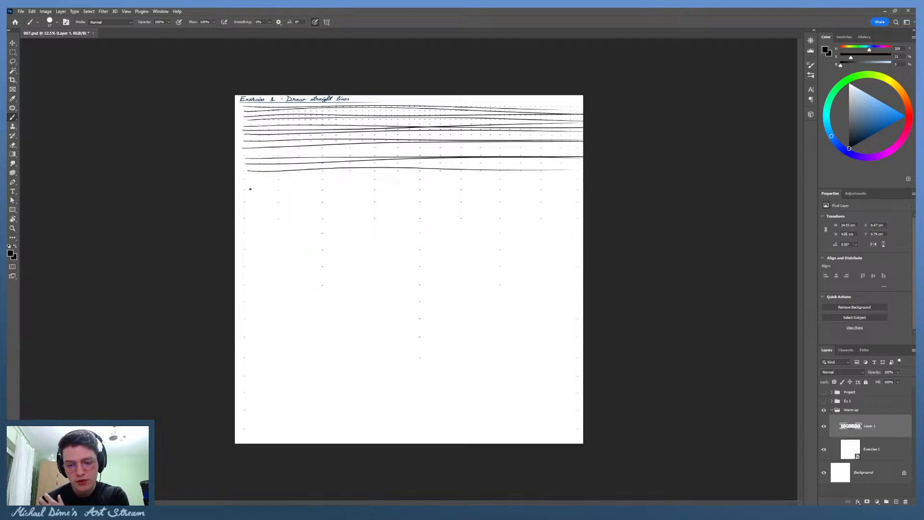
mouse_move(250, 179)
mouse_down()
mouse_move(546, 174)
mouse_move(379, 193)
mouse_move(583, 196)
mouse_up()
drag(245, 203, 584, 201)
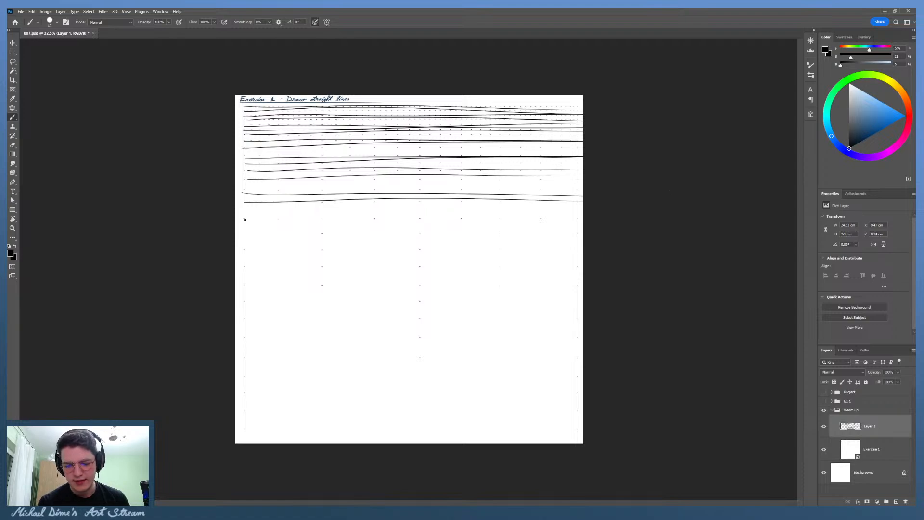
drag(244, 220, 555, 215)
drag(244, 232, 562, 231)
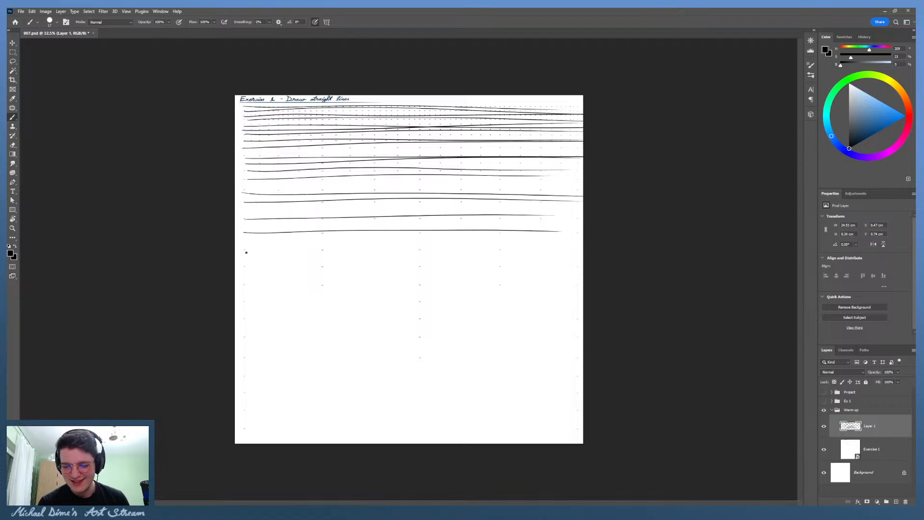
drag(246, 252, 501, 249)
drag(244, 267, 581, 266)
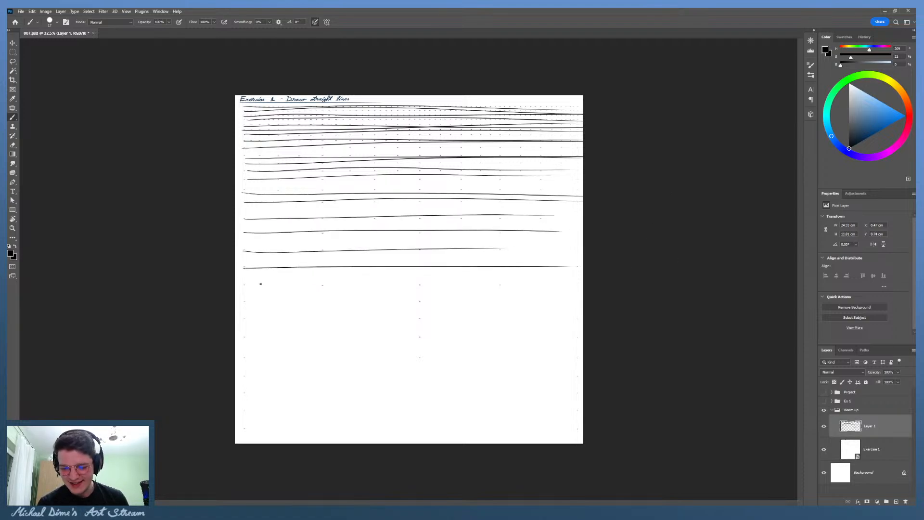
drag(244, 285, 550, 288)
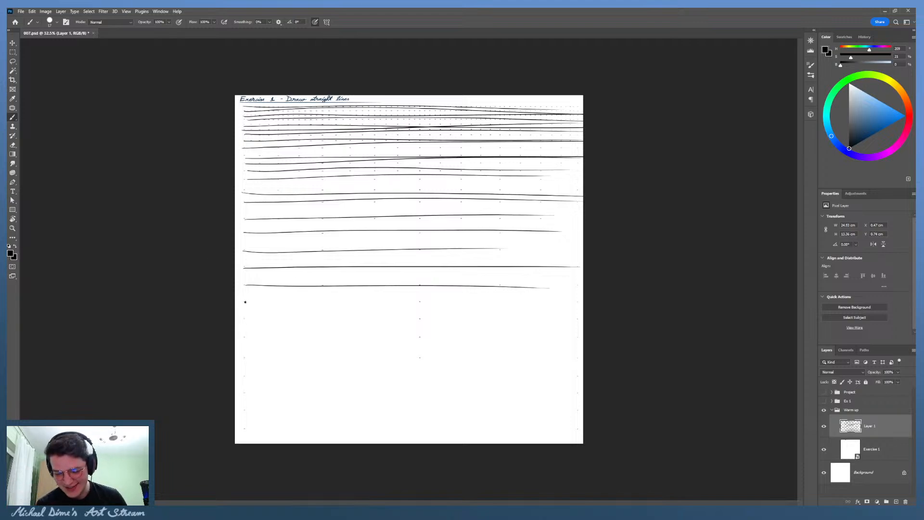
drag(245, 302, 707, 292)
mouse_move(244, 321)
mouse_down()
mouse_move(570, 324)
mouse_move(623, 334)
mouse_up()
drag(251, 359, 676, 349)
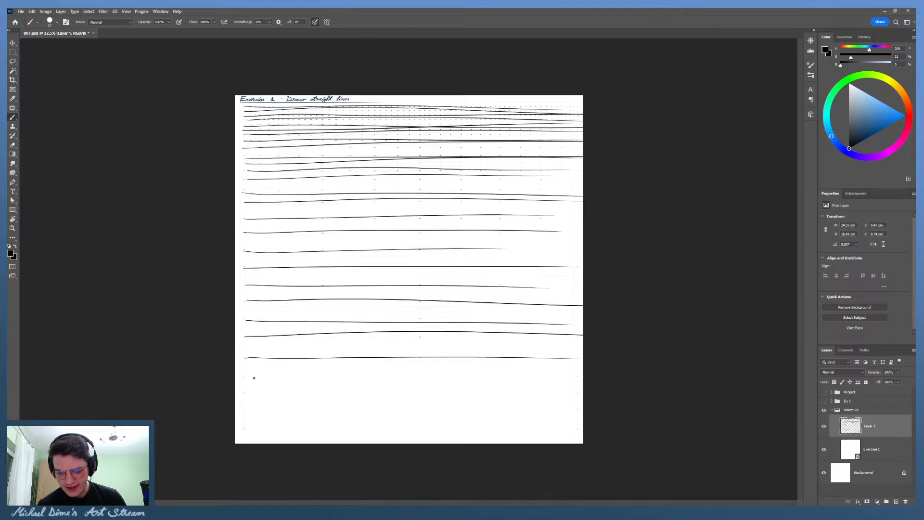
drag(254, 378, 602, 379)
drag(244, 392, 714, 383)
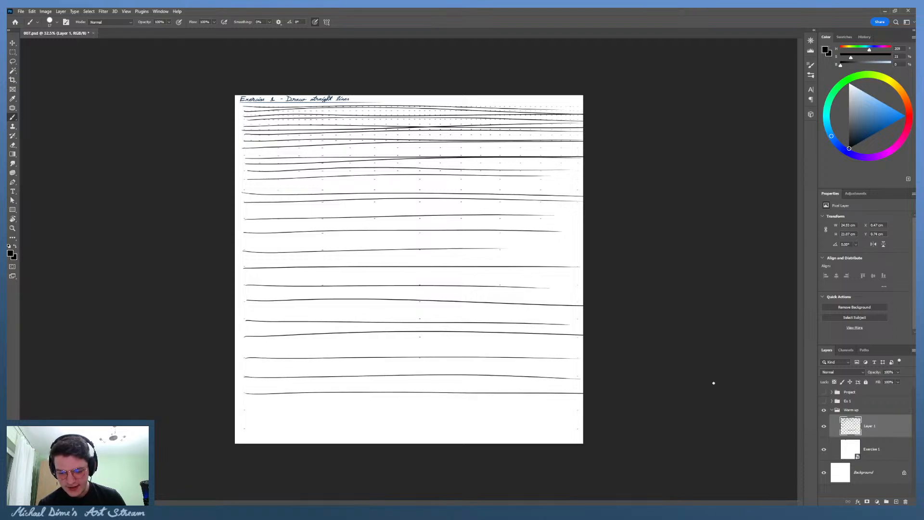
drag(246, 407, 592, 407)
drag(244, 428, 566, 424)
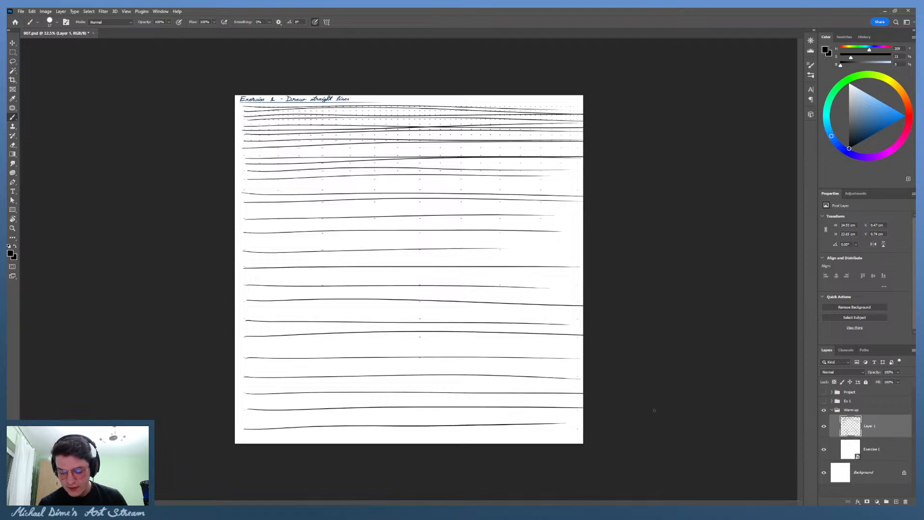
Step: Hide the first set of lines and brush a second left-to-right set down the whole sheet on a new layer
click(896, 501)
click(824, 449)
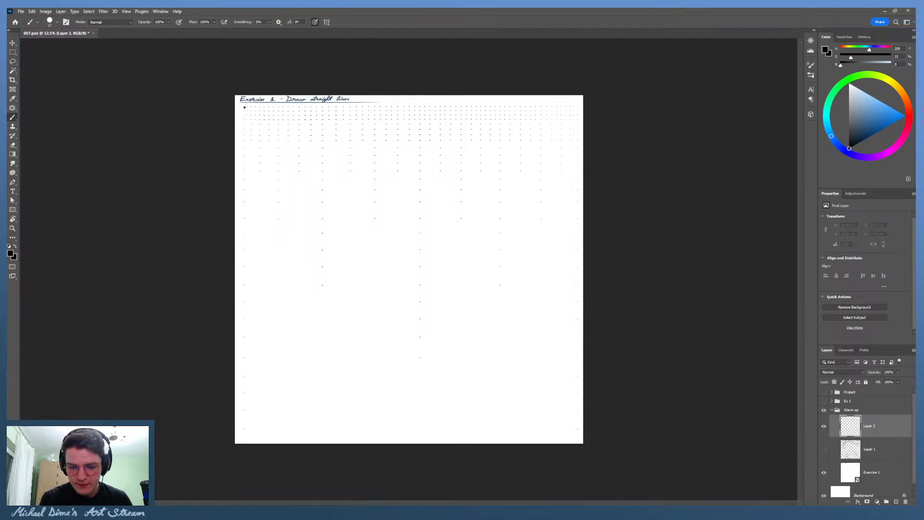
drag(245, 107, 571, 101)
drag(249, 109, 584, 113)
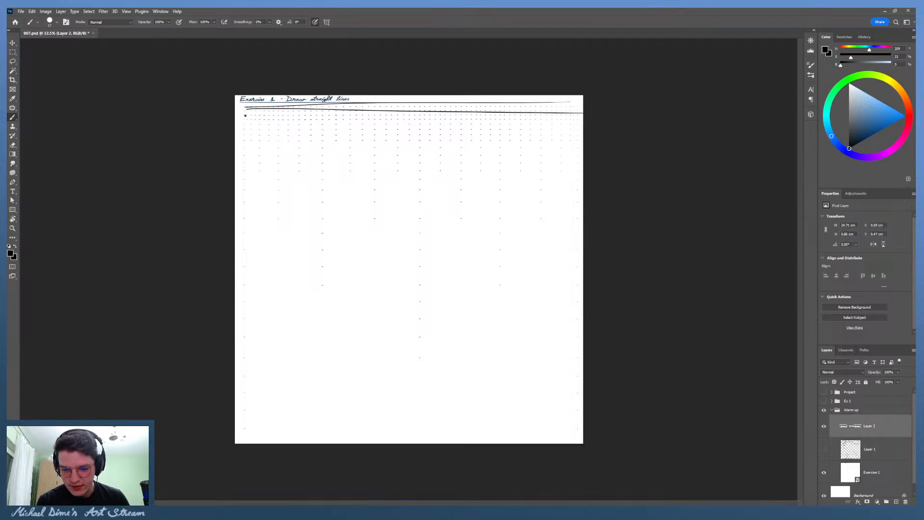
drag(245, 116, 597, 119)
mouse_move(245, 119)
mouse_down()
mouse_move(595, 126)
mouse_move(279, 131)
mouse_move(592, 123)
mouse_up()
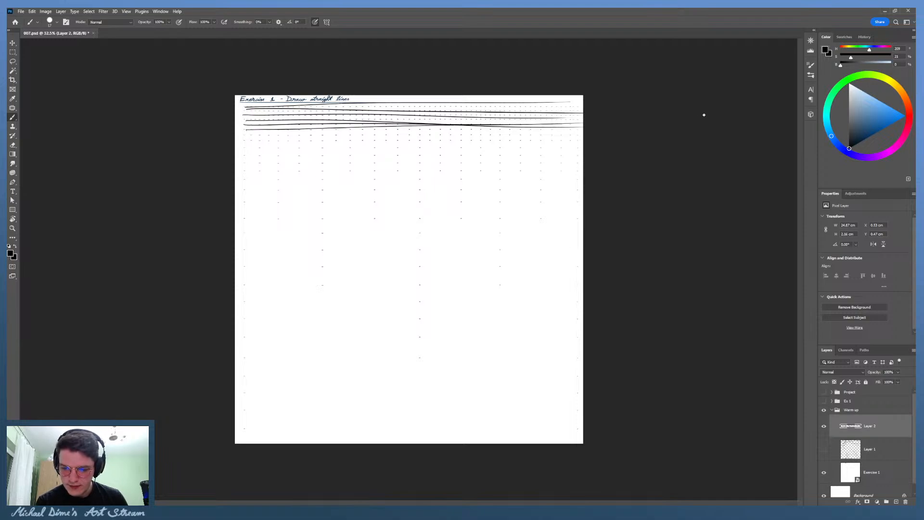
drag(244, 135, 593, 138)
mouse_move(250, 155)
mouse_down()
mouse_move(592, 149)
mouse_move(274, 163)
mouse_move(593, 159)
mouse_up()
mouse_move(246, 176)
mouse_down()
mouse_move(592, 168)
mouse_move(410, 180)
mouse_move(500, 178)
mouse_up()
mouse_move(244, 192)
mouse_down()
mouse_move(584, 188)
mouse_move(592, 208)
mouse_up()
drag(250, 220, 590, 223)
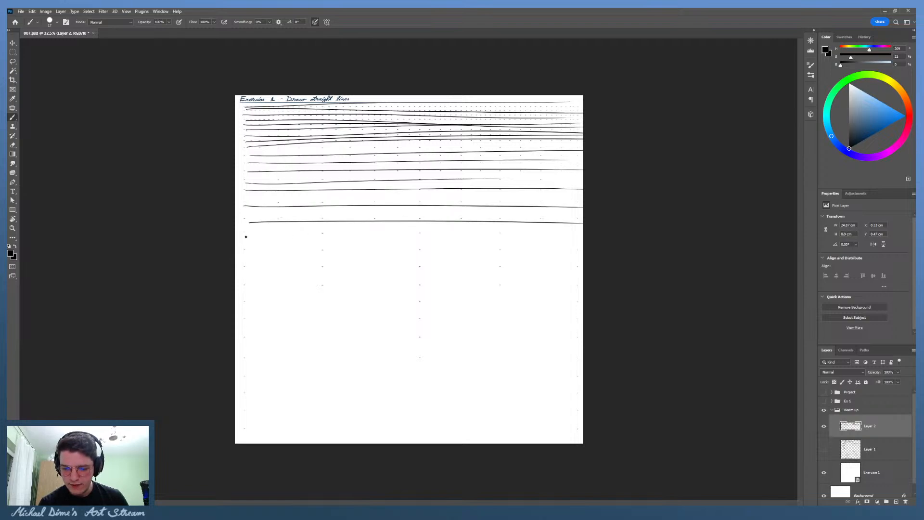
drag(246, 236, 602, 217)
drag(278, 251, 583, 249)
drag(242, 266, 557, 264)
drag(243, 286, 567, 284)
drag(255, 302, 695, 303)
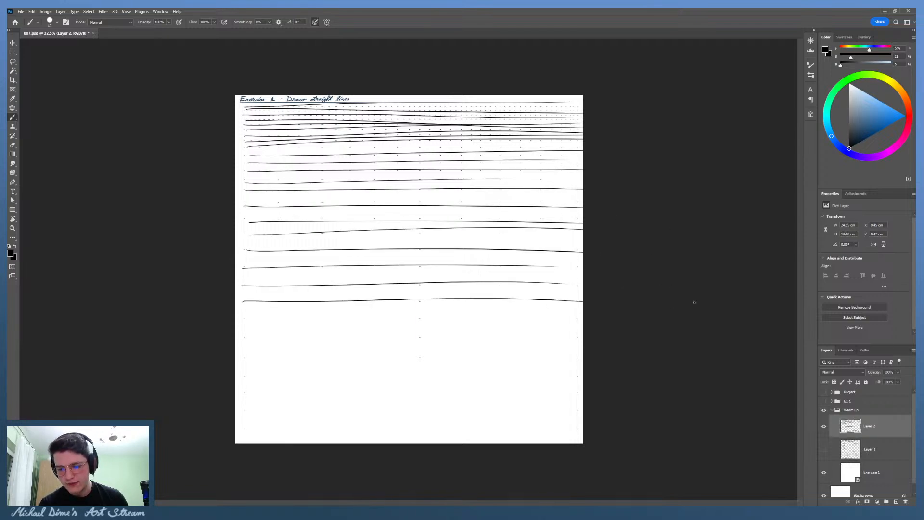
mouse_move(245, 321)
mouse_down()
mouse_move(662, 316)
mouse_move(260, 337)
mouse_move(601, 341)
mouse_up()
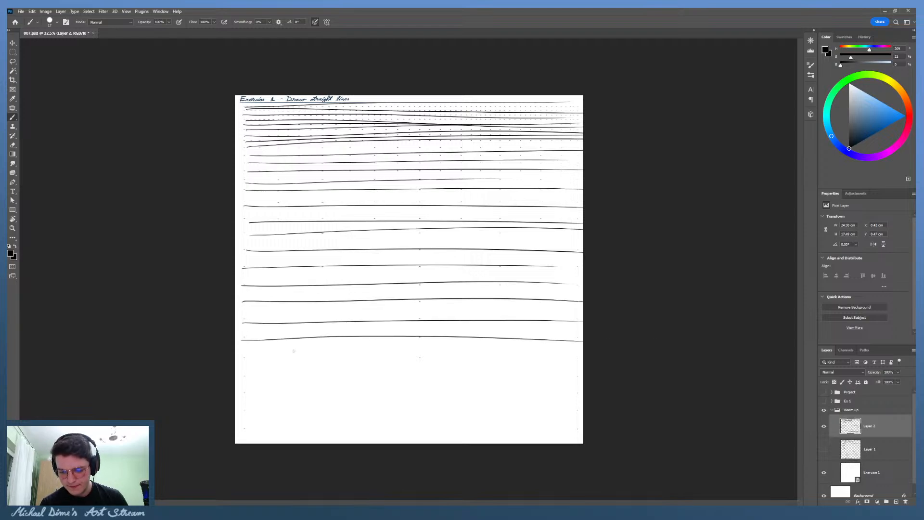
drag(244, 360, 569, 360)
drag(243, 380, 696, 361)
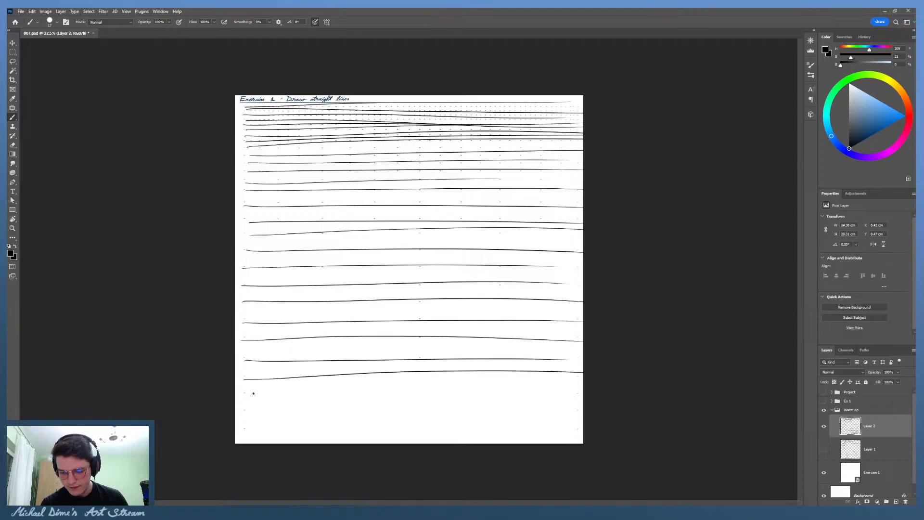
drag(245, 394, 689, 392)
drag(243, 413, 670, 406)
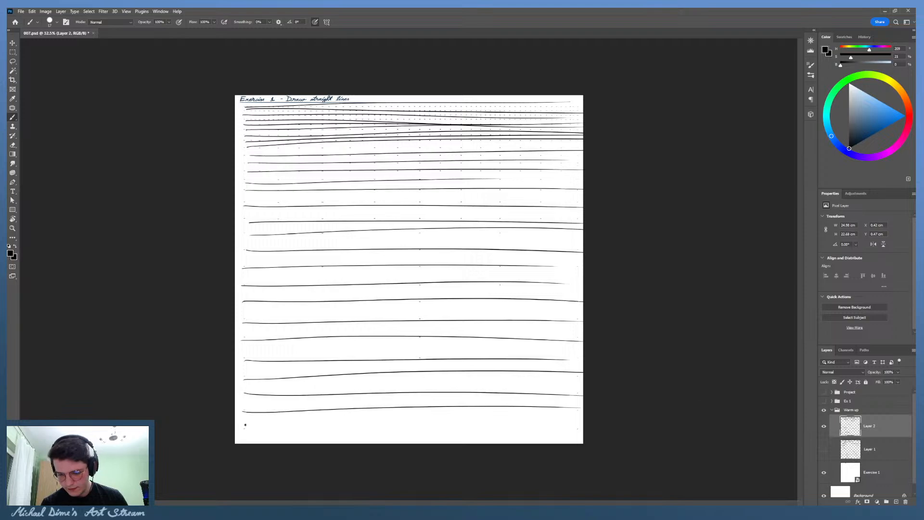
drag(246, 425, 727, 427)
Step: Hide the second set of lines and brush a third set from right to left down the whole sheet on a new layer
click(897, 500)
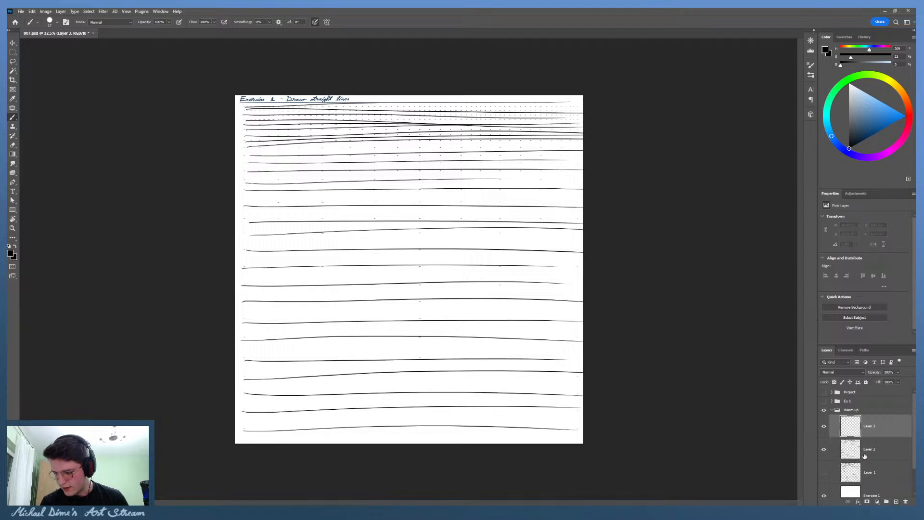
click(824, 449)
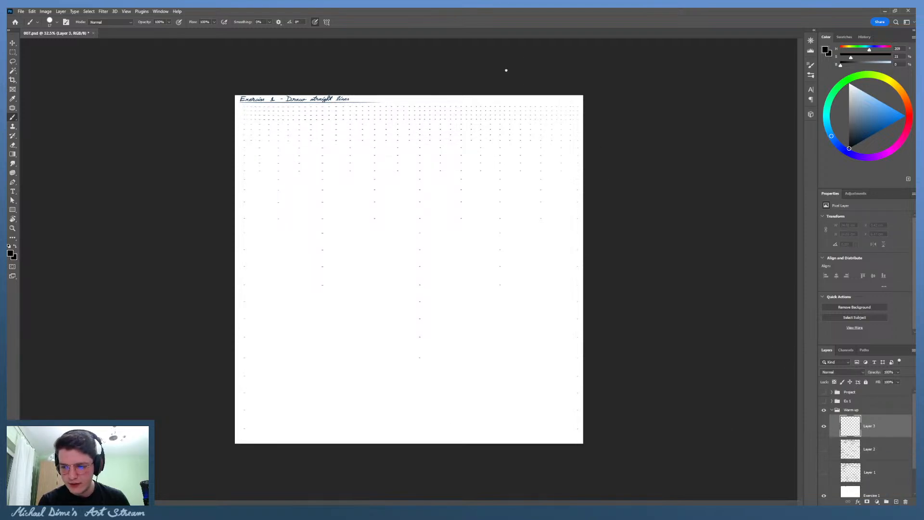
drag(580, 107, 143, 109)
drag(576, 114, 191, 106)
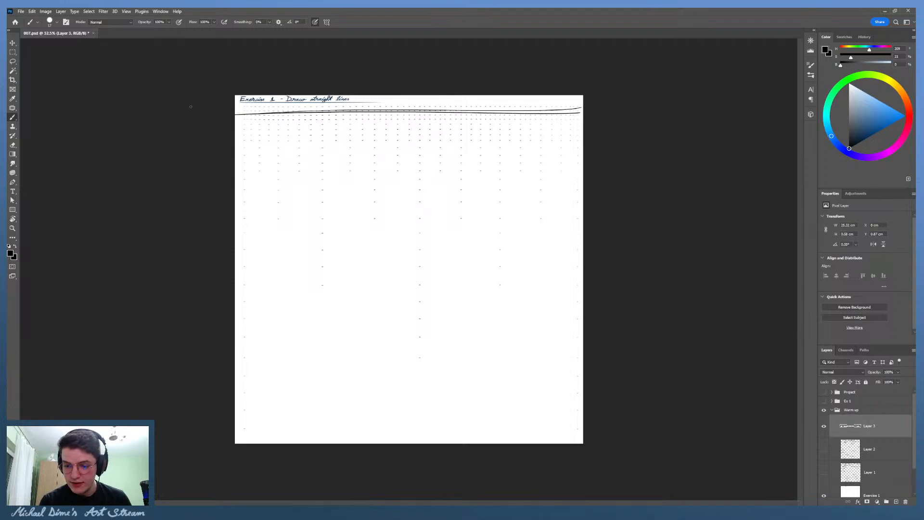
drag(574, 116, 165, 116)
drag(571, 125, 121, 126)
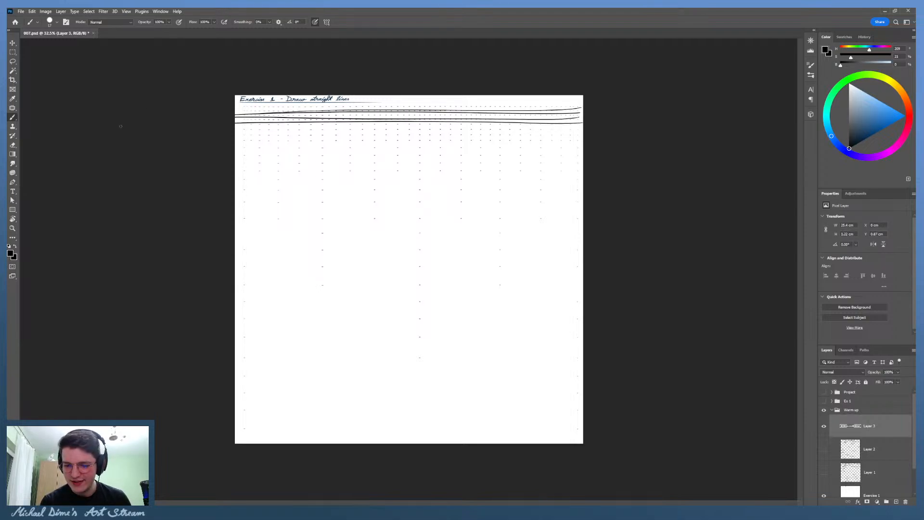
mouse_move(583, 129)
mouse_down()
mouse_move(212, 126)
mouse_move(557, 137)
mouse_move(231, 126)
mouse_up()
drag(579, 142, 122, 131)
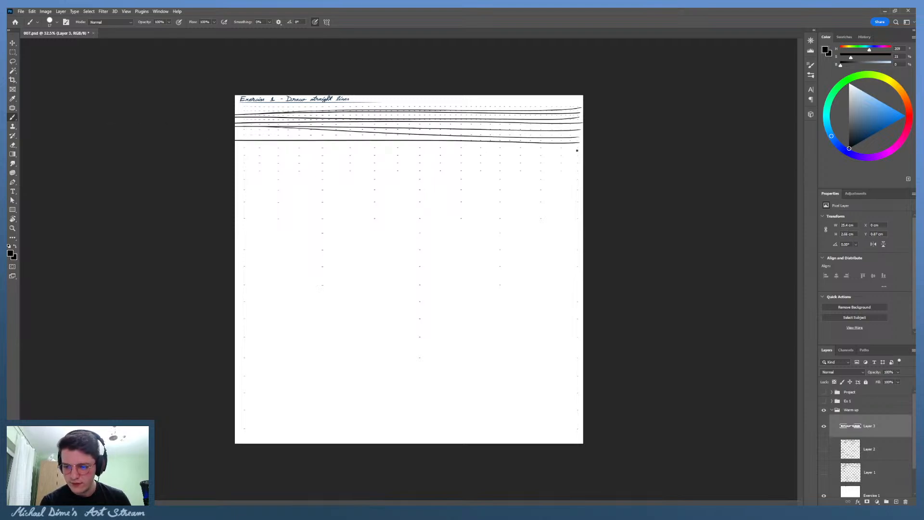
drag(577, 150, 101, 147)
mouse_move(581, 154)
mouse_down()
mouse_move(249, 146)
mouse_move(562, 163)
mouse_move(250, 155)
mouse_up()
drag(580, 172, 73, 188)
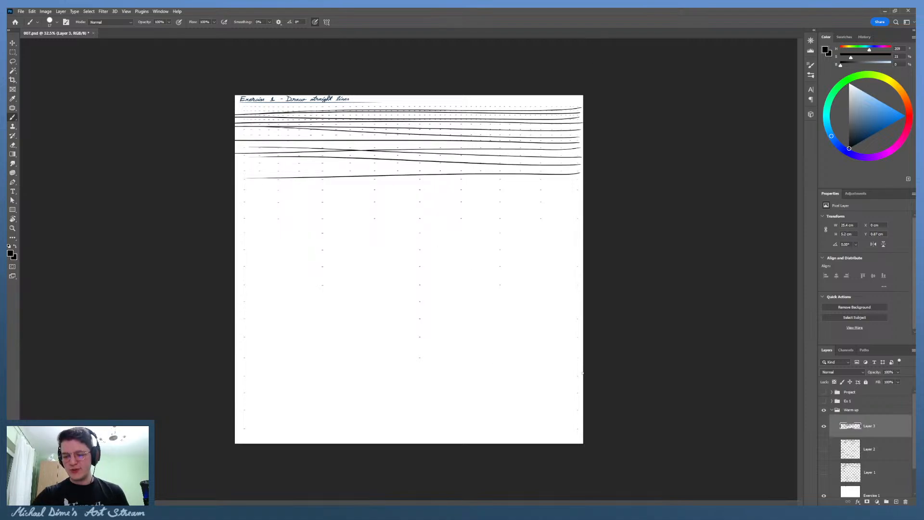
drag(236, 188, 582, 180)
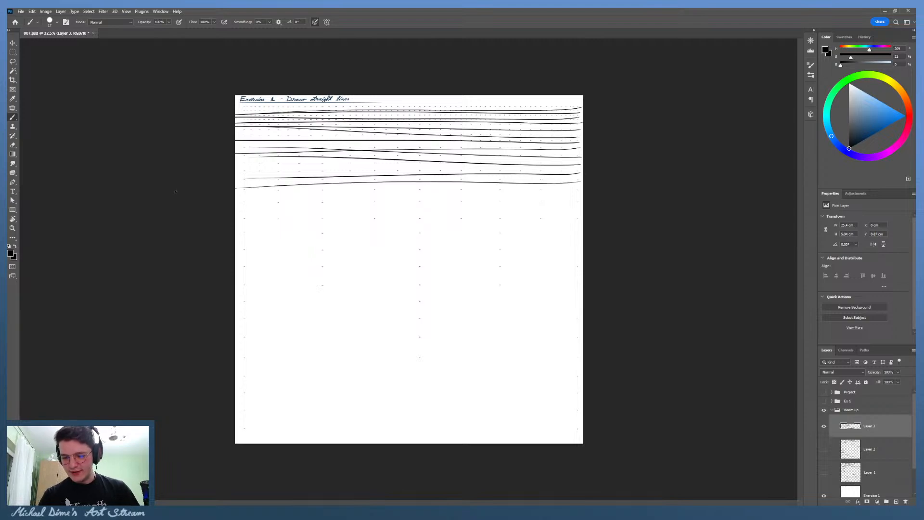
mouse_move(244, 187)
mouse_down()
mouse_move(582, 193)
mouse_move(236, 213)
mouse_up()
drag(579, 218, 235, 226)
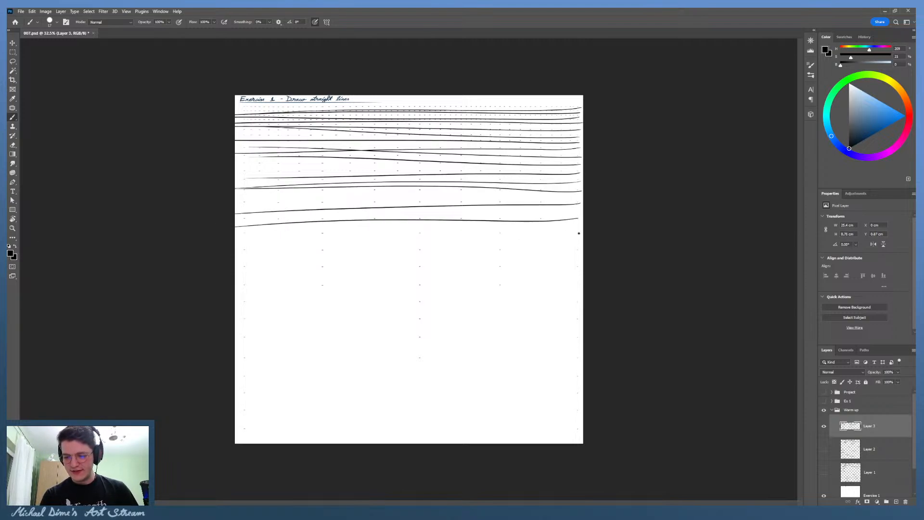
drag(580, 234, 250, 228)
drag(578, 251, 235, 254)
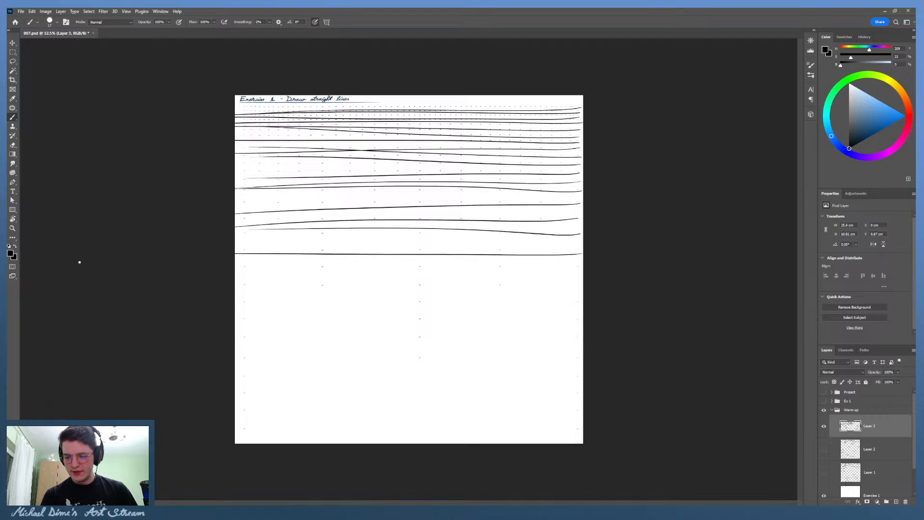
drag(580, 271, 235, 264)
drag(583, 288, 247, 285)
drag(580, 305, 287, 300)
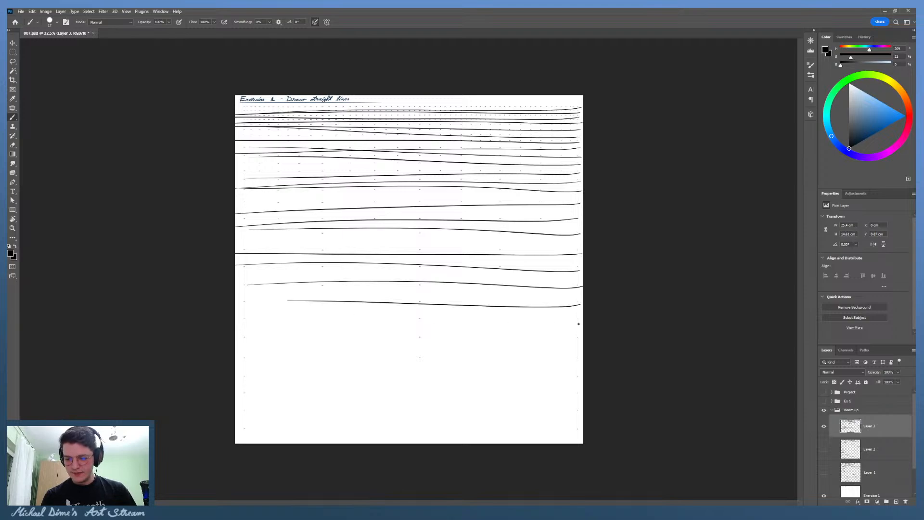
drag(578, 322, 107, 327)
drag(577, 335, 299, 334)
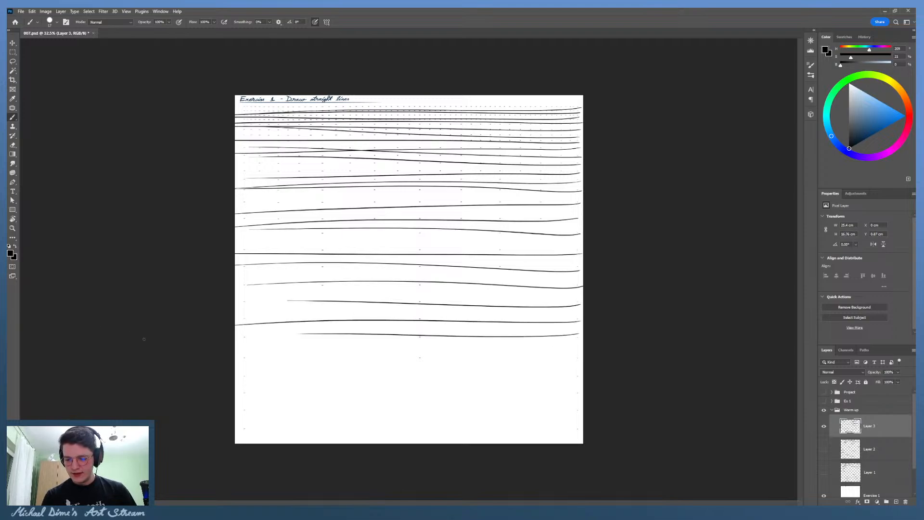
drag(580, 359, 43, 357)
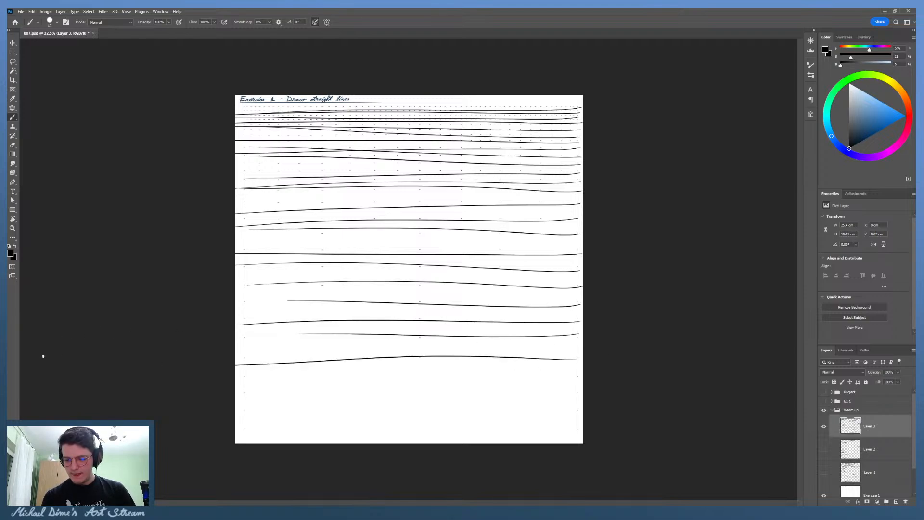
drag(578, 377, 62, 386)
drag(573, 395, 240, 391)
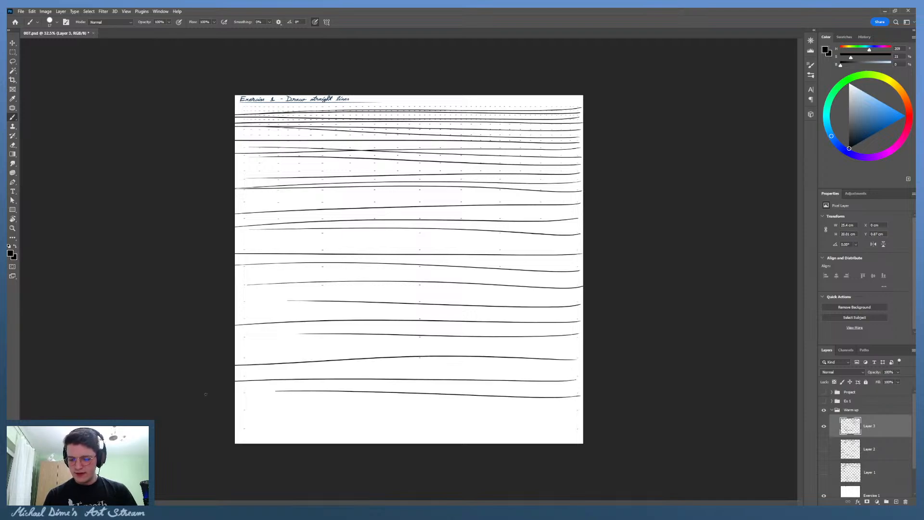
drag(580, 410, 236, 412)
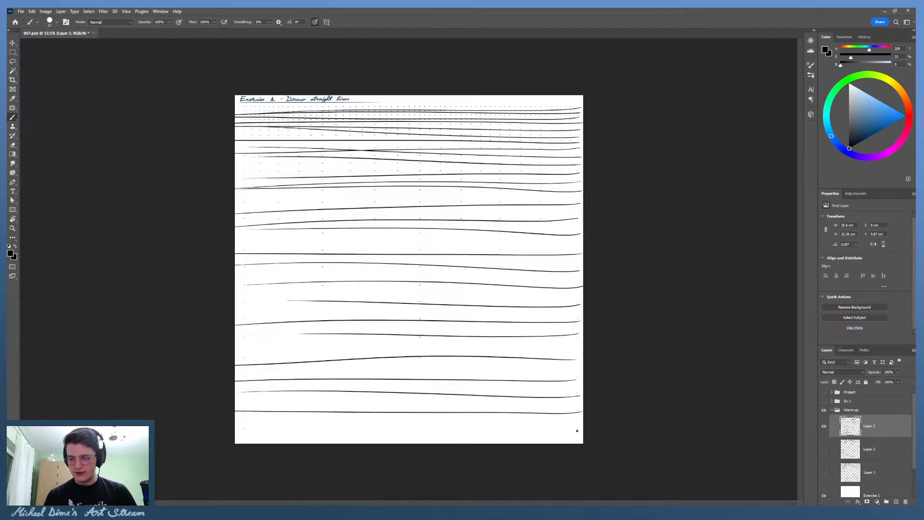
drag(578, 431, 72, 415)
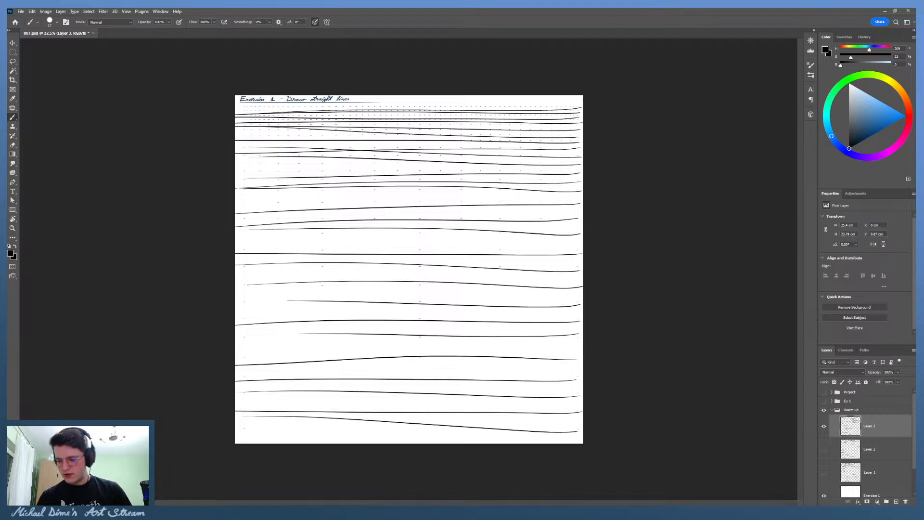
Step: Hide the third set of lines and brush a fourth set, again right to left down the whole sheet, on a new layer
click(897, 502)
click(824, 448)
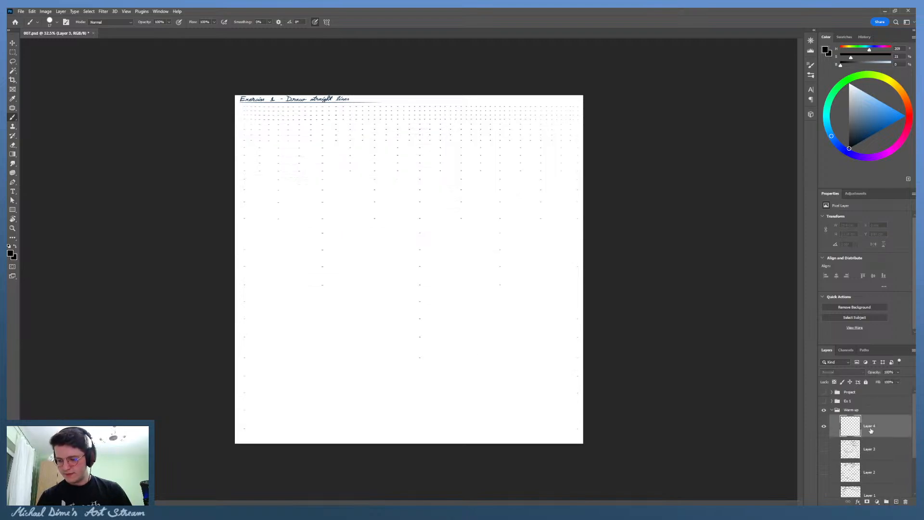
click(871, 430)
drag(581, 106, 235, 114)
drag(578, 115, 235, 122)
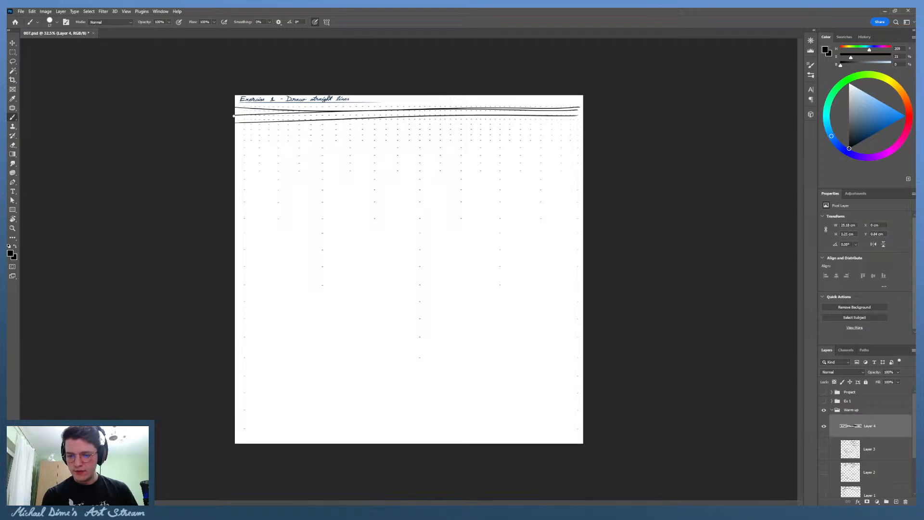
drag(579, 122, 235, 131)
drag(575, 129, 235, 132)
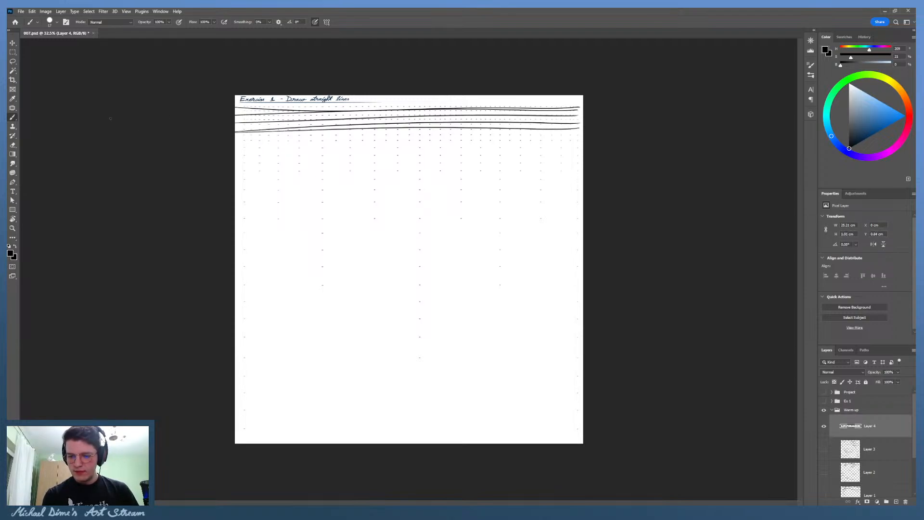
drag(581, 136, 130, 147)
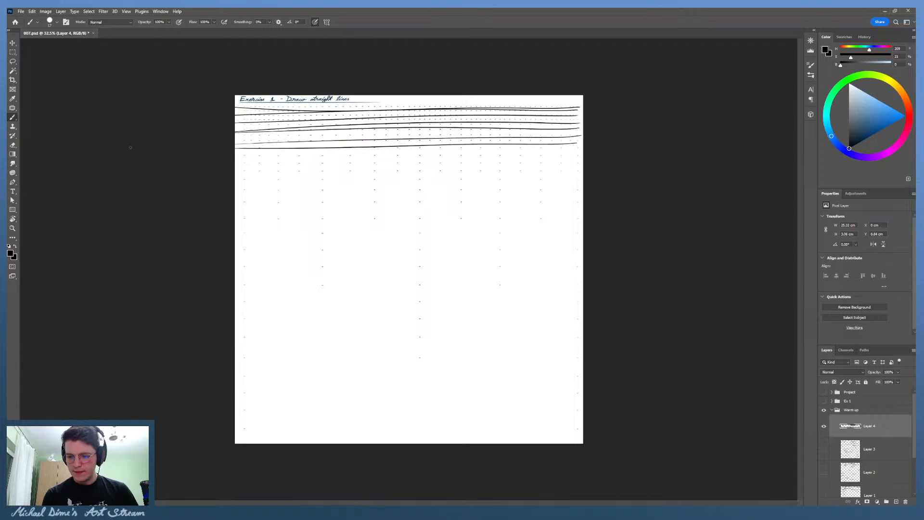
drag(581, 152, 156, 143)
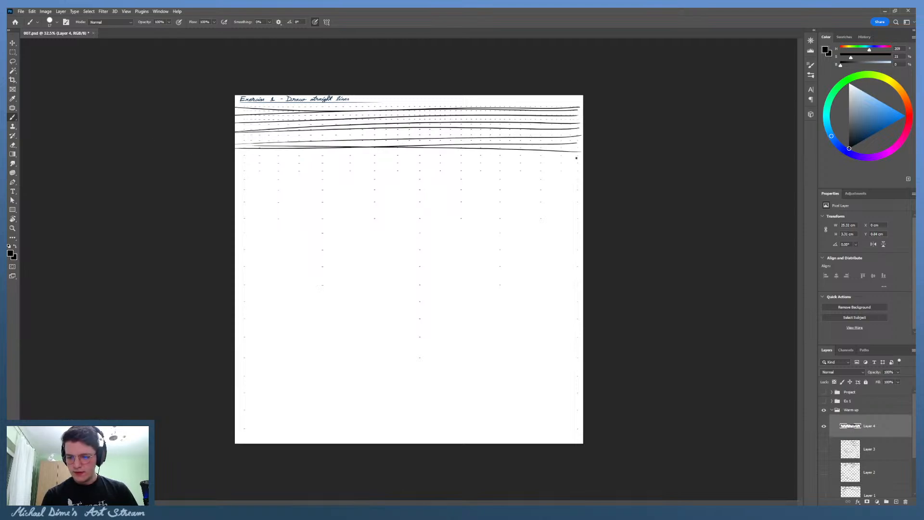
drag(576, 158, 122, 162)
mouse_move(575, 167)
mouse_down()
mouse_move(234, 166)
mouse_move(501, 180)
mouse_move(234, 178)
mouse_up()
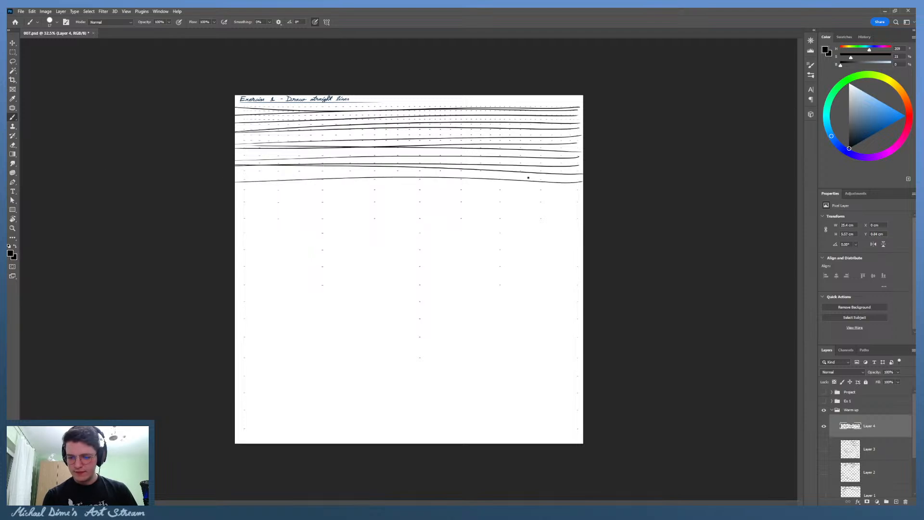
mouse_move(583, 192)
mouse_down()
mouse_move(241, 187)
mouse_move(479, 205)
mouse_move(234, 207)
mouse_up()
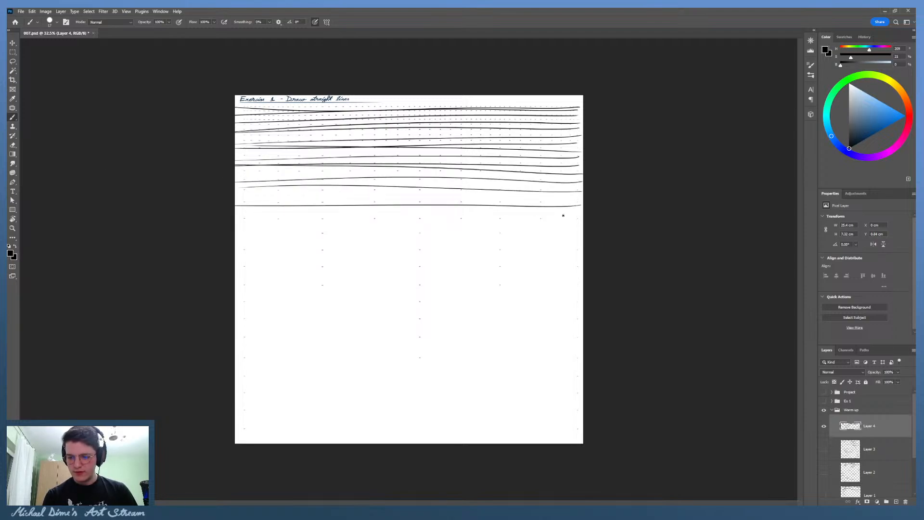
drag(582, 221, 234, 218)
drag(578, 238, 251, 234)
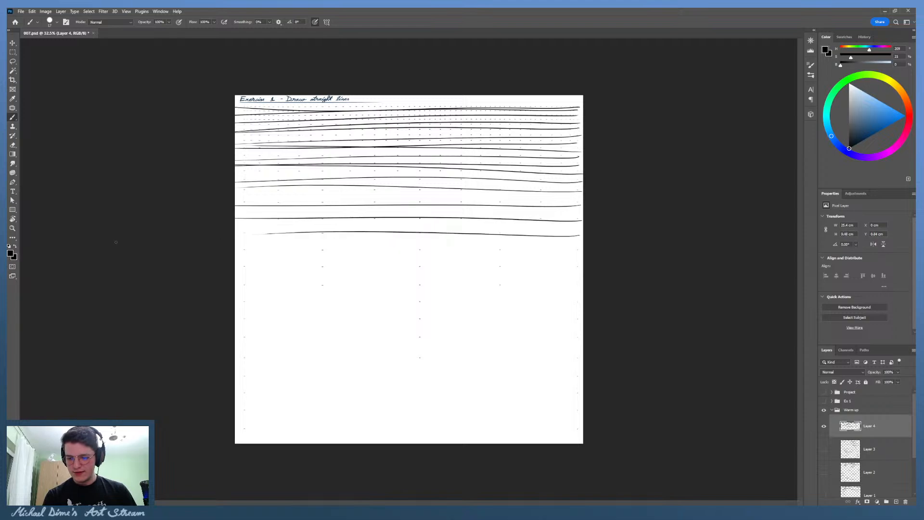
mouse_move(577, 250)
mouse_down()
mouse_move(235, 254)
mouse_move(328, 261)
mouse_move(235, 267)
mouse_up()
drag(576, 284, 235, 283)
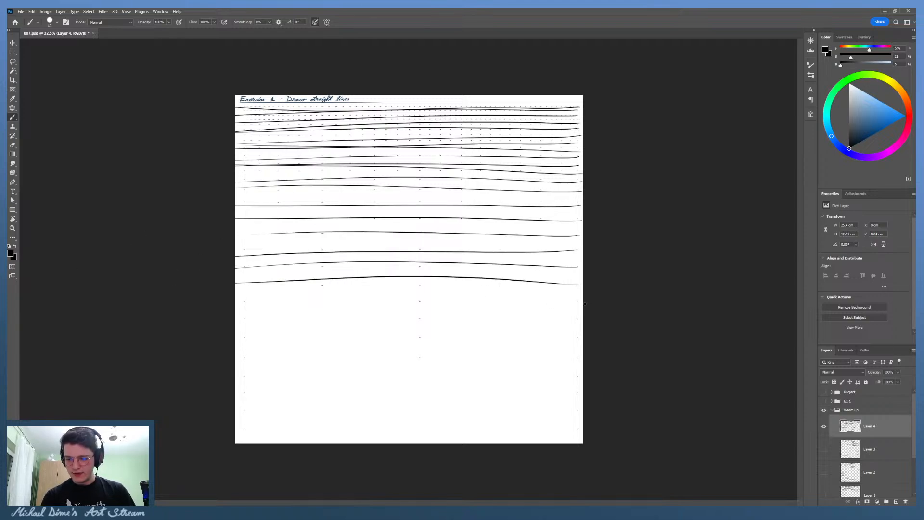
drag(577, 304, 249, 310)
drag(582, 321, 235, 327)
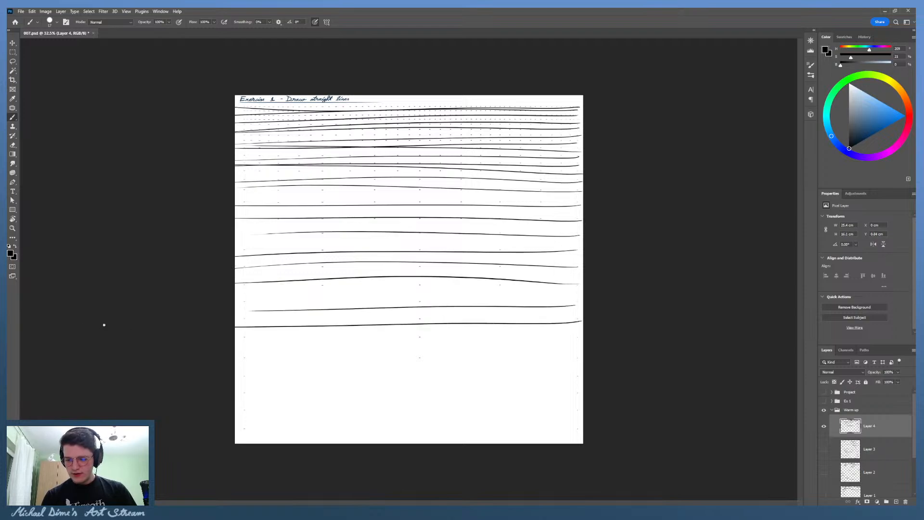
drag(581, 340, 235, 331)
drag(579, 360, 300, 355)
drag(575, 379, 235, 373)
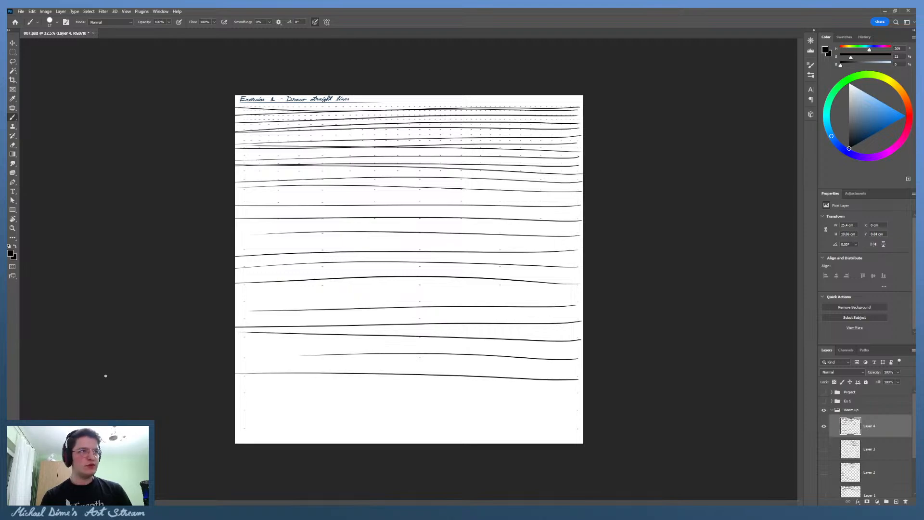
drag(582, 396, 257, 385)
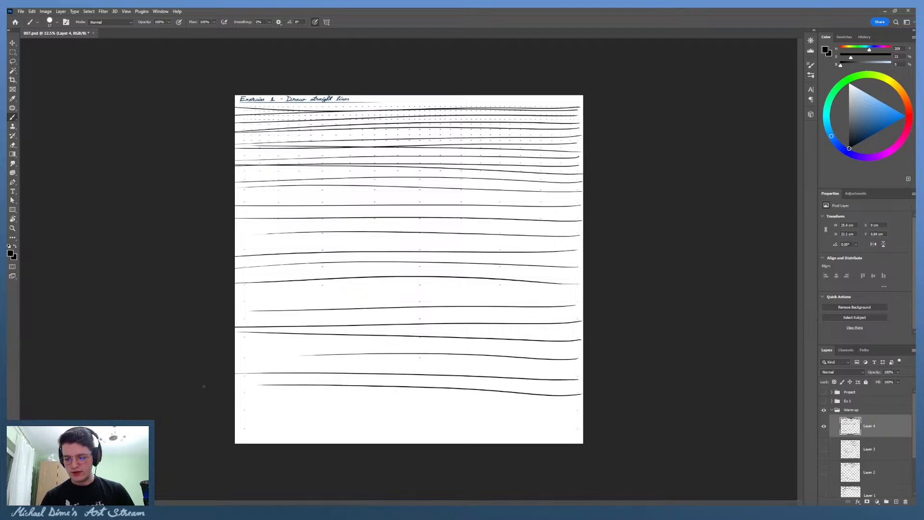
drag(582, 415, 245, 409)
drag(584, 434, 235, 430)
Step: Add another empty layer in the Warm up group and hide both the fourth set of lines and the Exercise 1 sheet
click(892, 502)
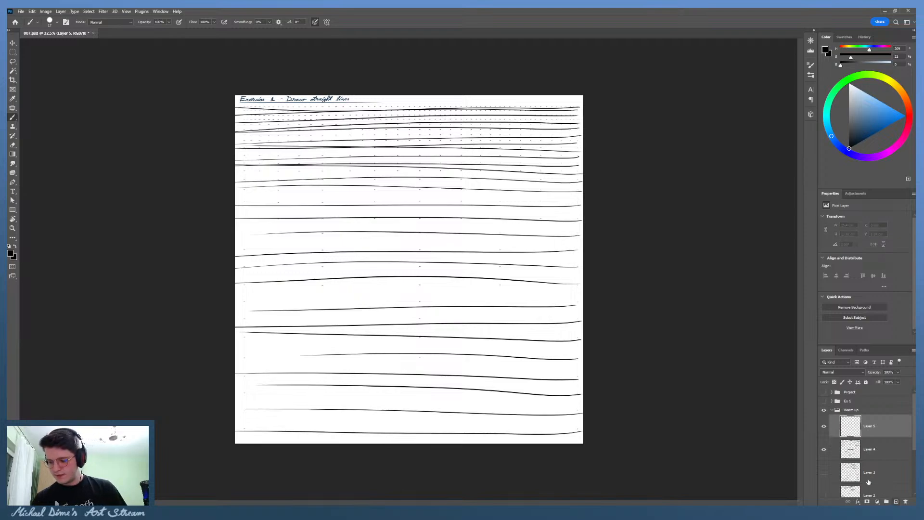
click(825, 449)
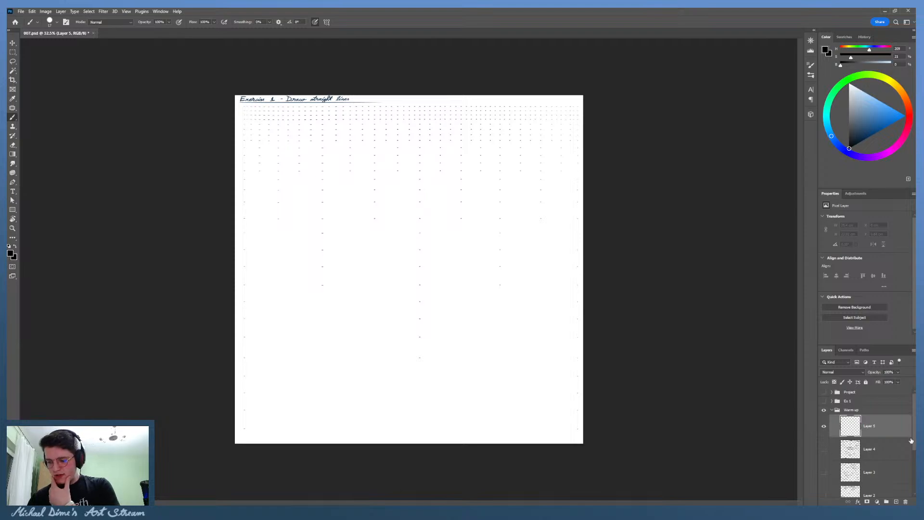
drag(913, 441, 913, 419)
click(826, 481)
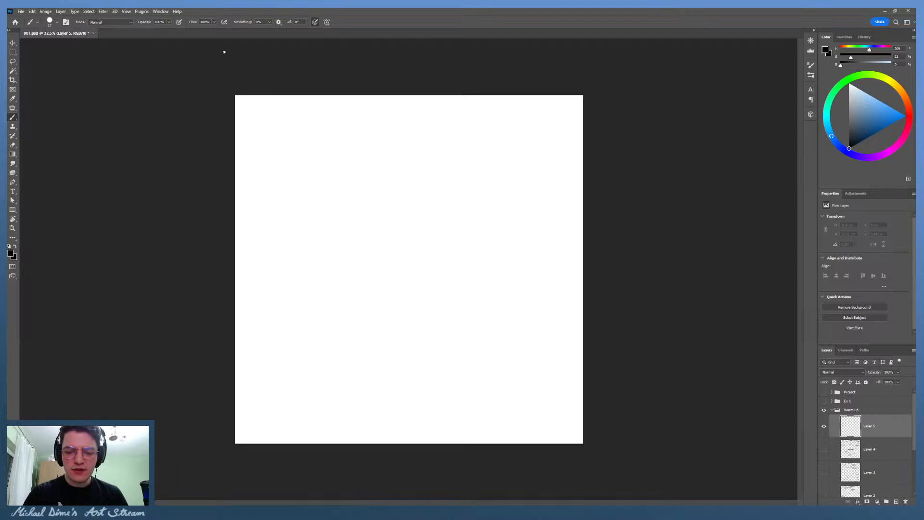
Step: Brush a first set of vertical freehand lines from top to bottom, working left to right across the whole blank canvas
drag(239, 104, 237, 438)
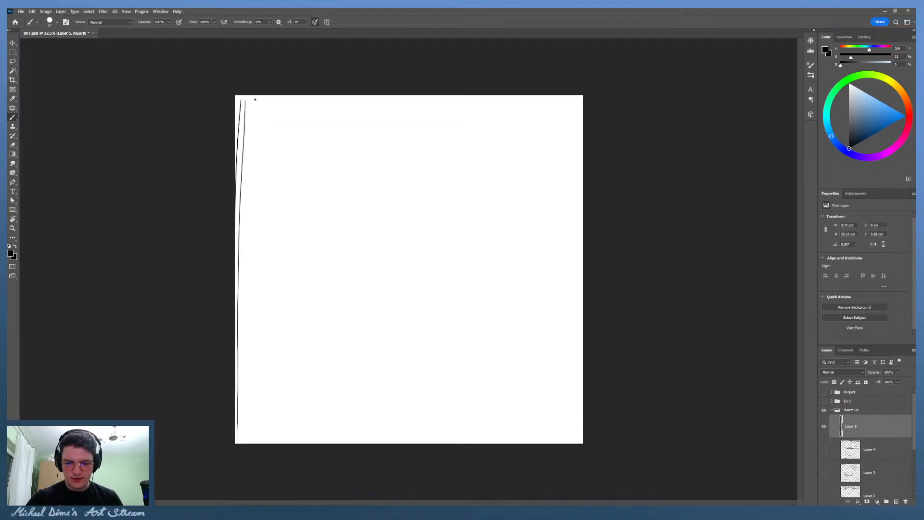
drag(256, 99, 242, 421)
drag(262, 106, 264, 475)
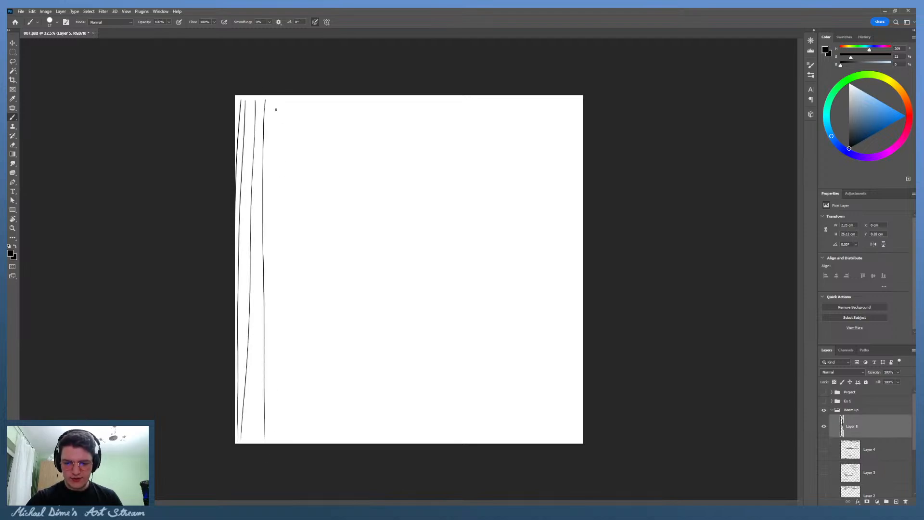
mouse_move(278, 98)
mouse_down()
mouse_move(288, 410)
mouse_move(292, 114)
mouse_move(298, 414)
mouse_move(301, 156)
mouse_move(313, 429)
mouse_up()
mouse_move(314, 97)
mouse_down()
mouse_move(313, 437)
mouse_move(328, 398)
mouse_move(331, 436)
mouse_move(340, 398)
mouse_move(336, 442)
mouse_up()
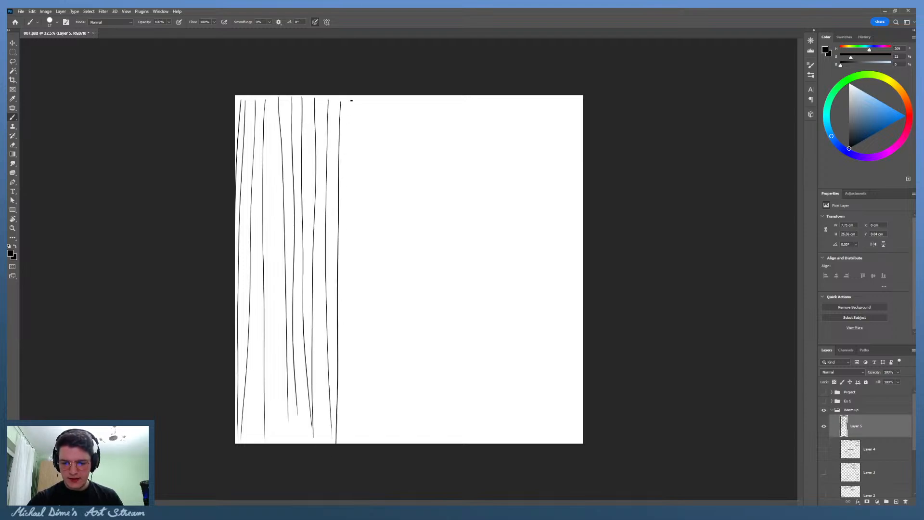
drag(352, 103, 354, 438)
drag(370, 106, 358, 436)
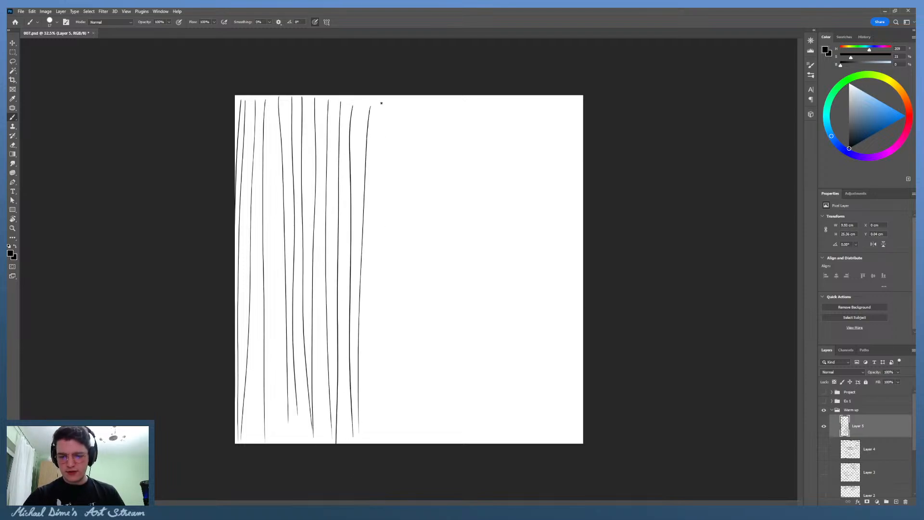
drag(381, 103, 387, 440)
drag(400, 102, 400, 439)
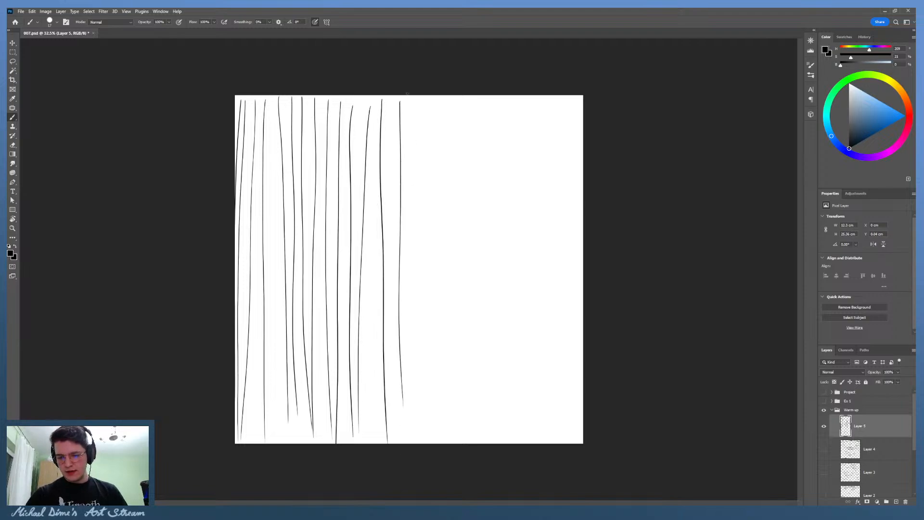
drag(408, 93, 407, 460)
mouse_move(418, 103)
mouse_down()
mouse_move(419, 383)
mouse_move(420, 404)
mouse_move(426, 212)
mouse_move(423, 428)
mouse_move(436, 361)
mouse_move(433, 444)
mouse_up()
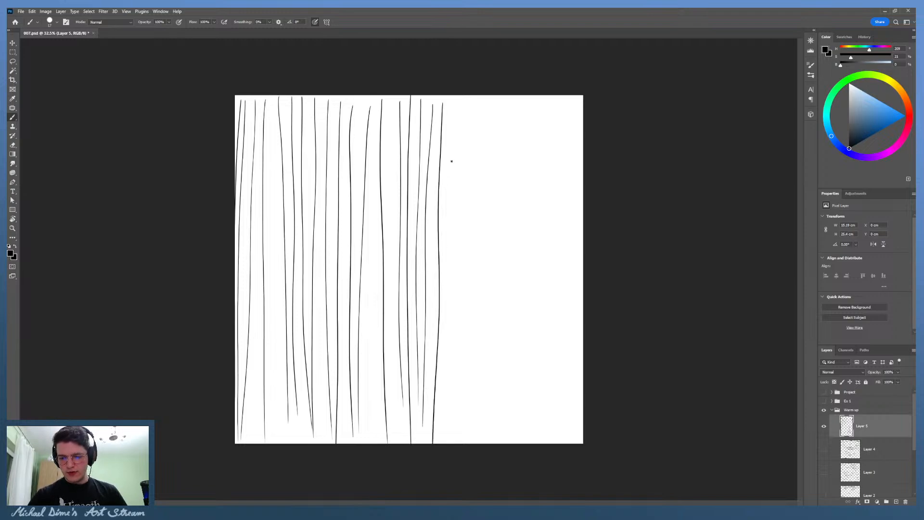
drag(456, 97, 436, 443)
drag(464, 114, 468, 444)
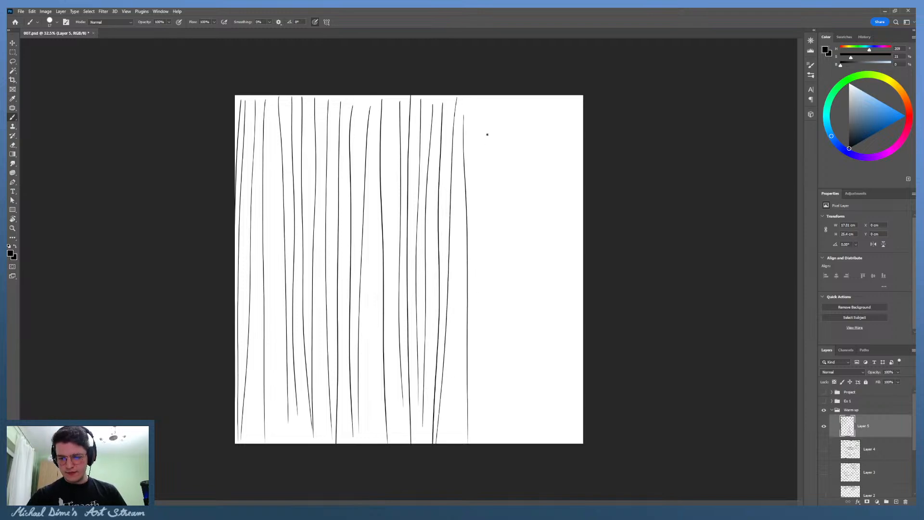
mouse_move(484, 116)
mouse_down()
mouse_move(483, 445)
mouse_move(497, 362)
mouse_up()
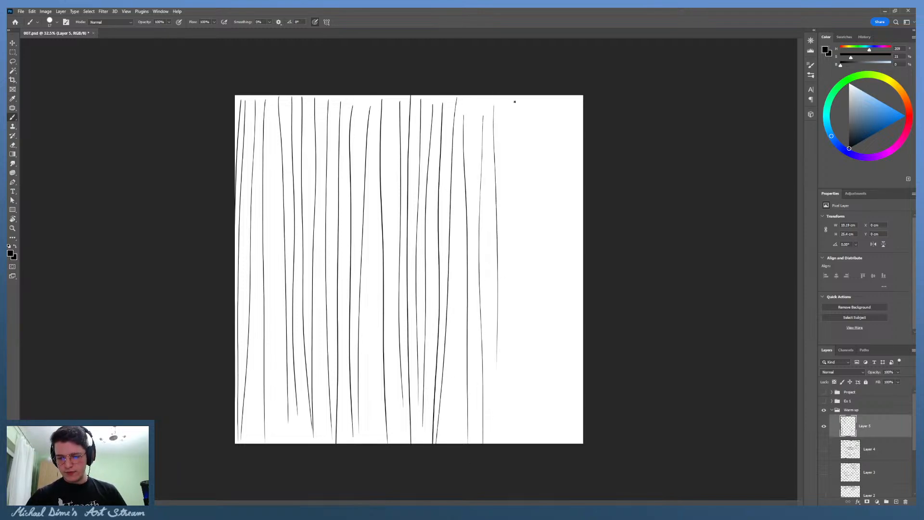
mouse_move(505, 102)
mouse_down()
mouse_move(503, 400)
mouse_move(514, 145)
mouse_move(513, 407)
mouse_move(530, 171)
mouse_up()
drag(531, 212, 532, 429)
mouse_move(538, 95)
mouse_down()
mouse_move(550, 335)
mouse_move(554, 275)
mouse_move(555, 444)
mouse_up()
drag(570, 101, 555, 435)
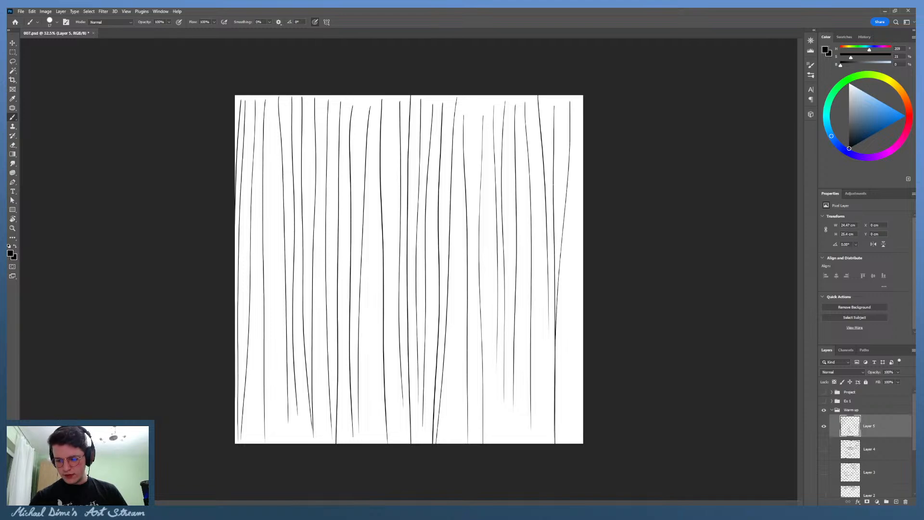
Step: Hide the first set of vertical lines and brush a second top-to-bottom set across the whole canvas on a new layer
key(ctrl+shift+alt+n)
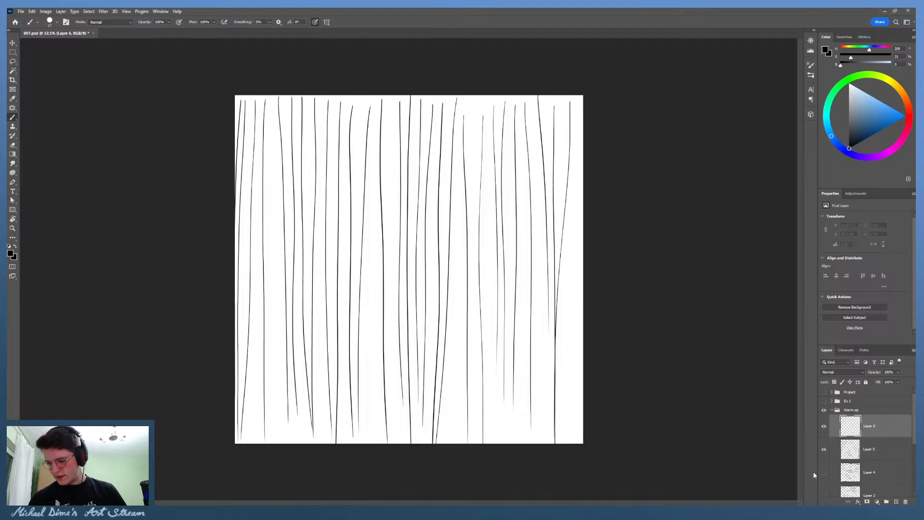
click(824, 450)
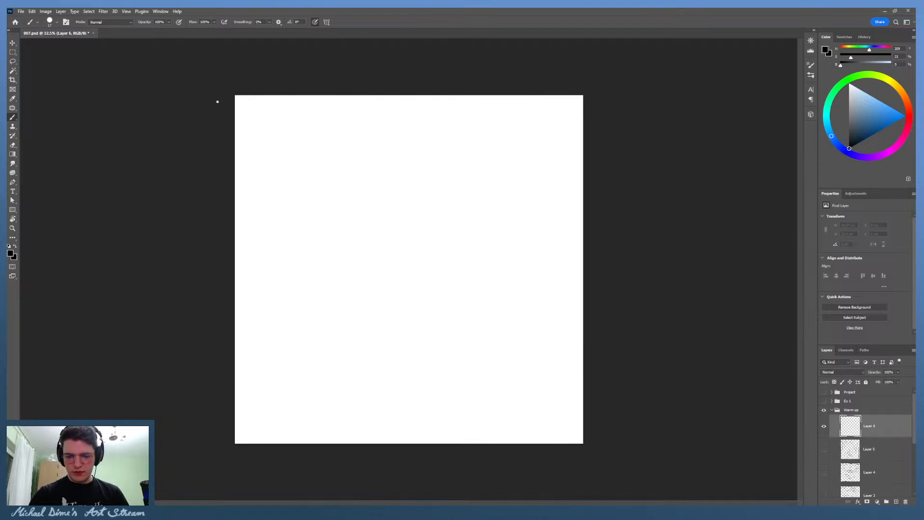
drag(241, 101, 244, 436)
drag(251, 126, 249, 440)
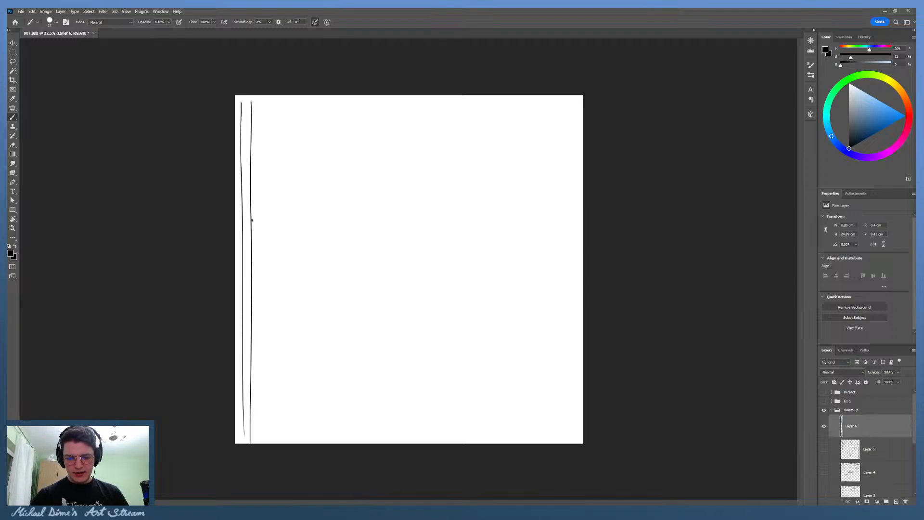
mouse_move(264, 99)
mouse_down()
mouse_move(267, 441)
mouse_move(276, 171)
mouse_move(281, 442)
mouse_up()
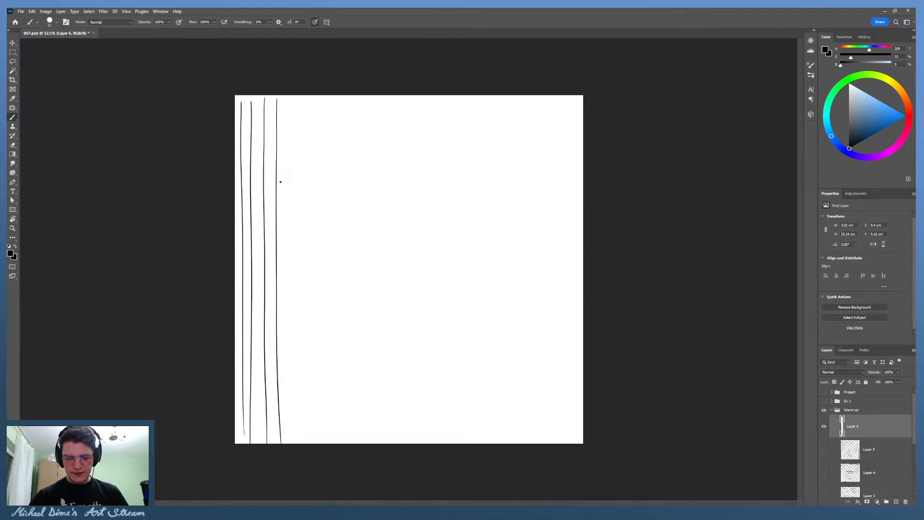
drag(293, 98, 293, 442)
drag(307, 101, 321, 443)
drag(336, 100, 334, 422)
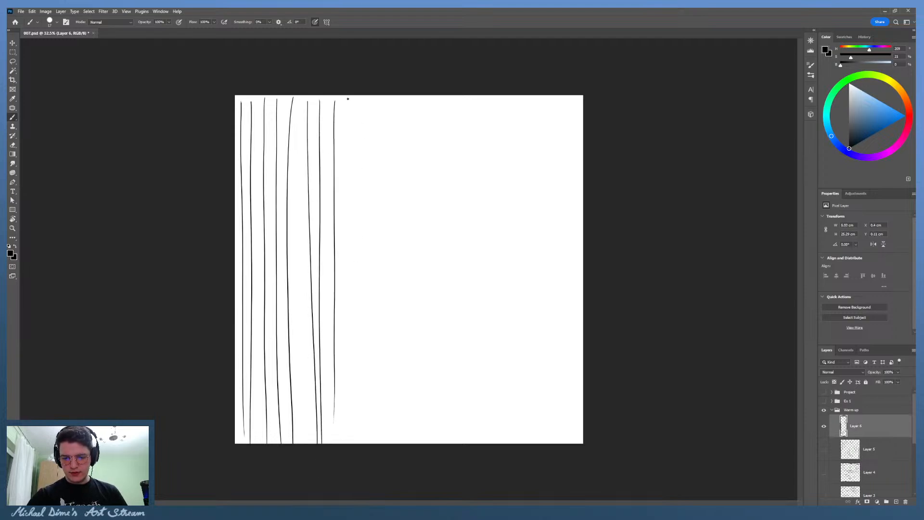
drag(348, 99, 325, 446)
drag(368, 101, 357, 444)
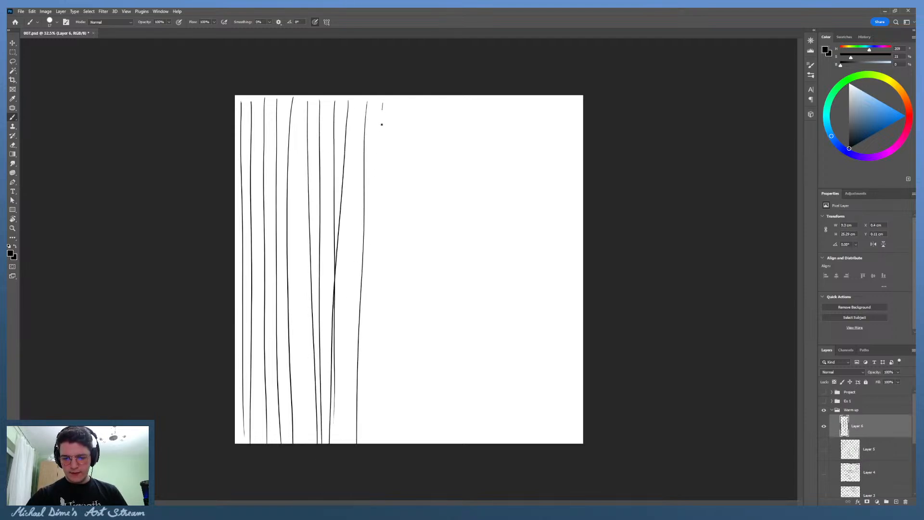
drag(382, 124, 380, 443)
mouse_move(398, 100)
mouse_down()
mouse_move(391, 443)
mouse_move(414, 104)
mouse_move(411, 443)
mouse_up()
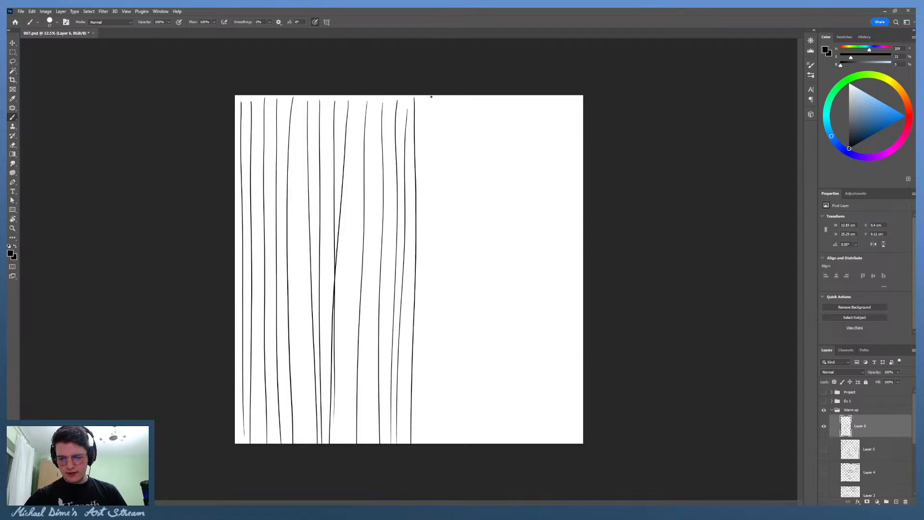
drag(432, 96, 438, 423)
drag(442, 102, 439, 455)
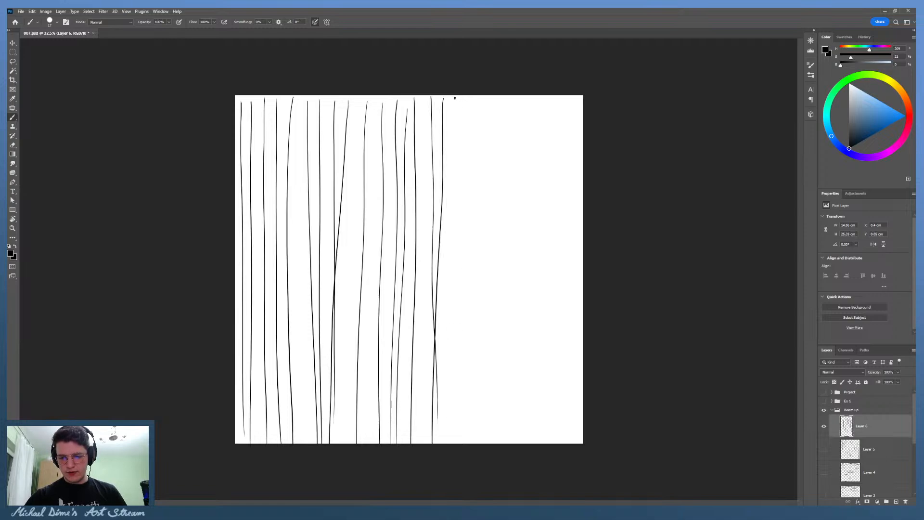
drag(455, 98, 460, 437)
mouse_move(474, 100)
mouse_down()
mouse_move(461, 435)
mouse_move(481, 130)
mouse_move(470, 443)
mouse_up()
mouse_move(501, 101)
mouse_down()
mouse_move(486, 442)
mouse_move(516, 159)
mouse_move(515, 430)
mouse_up()
mouse_move(530, 98)
mouse_down()
mouse_move(516, 443)
mouse_move(540, 378)
mouse_move(541, 444)
mouse_up()
drag(562, 101, 547, 428)
drag(571, 101, 560, 443)
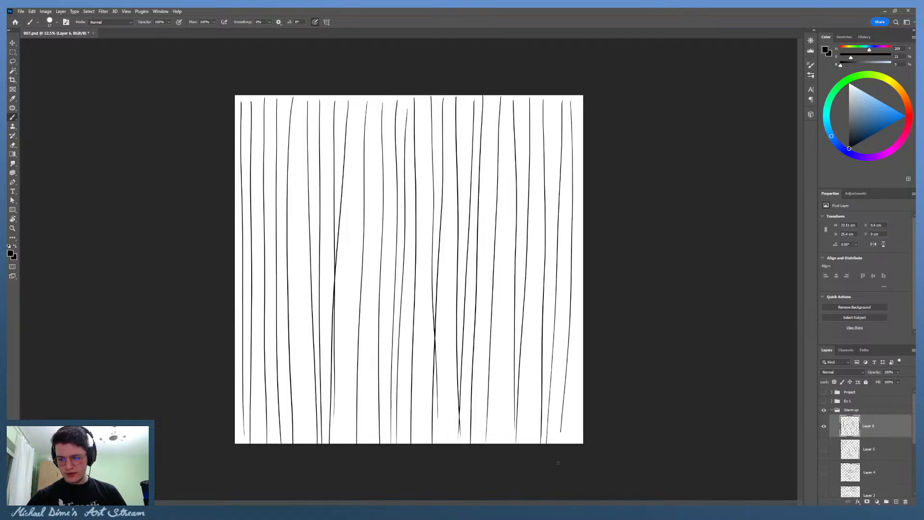
Step: Hide the second set of vertical lines and brush a third set from bottom to top across the canvas on a new layer
click(895, 502)
click(824, 449)
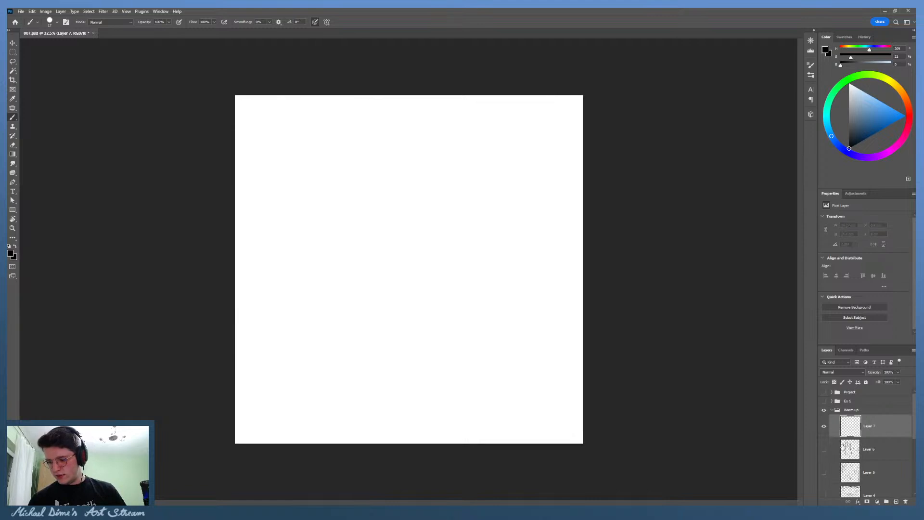
drag(240, 432, 239, 119)
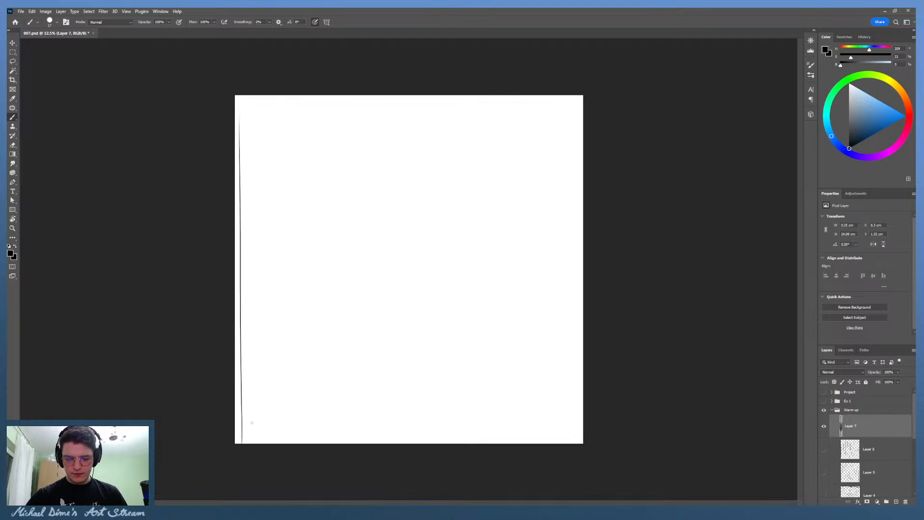
drag(252, 441, 257, 157)
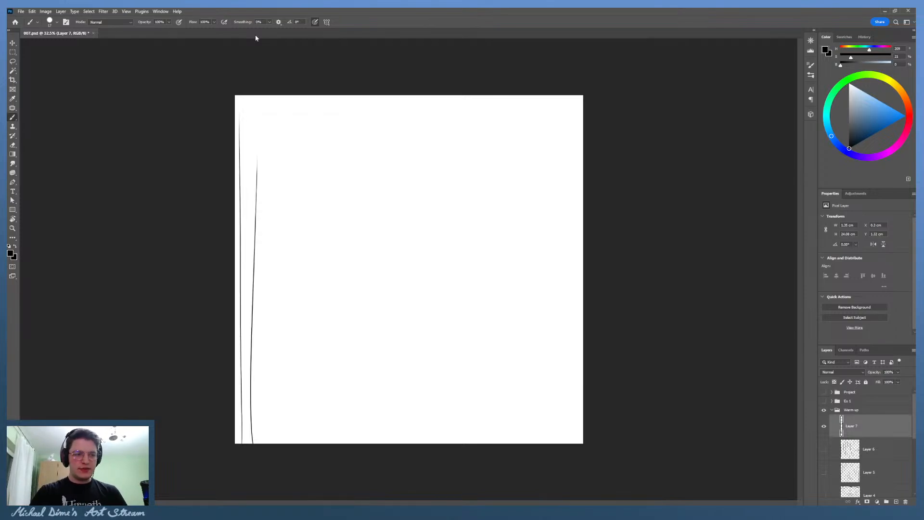
mouse_move(260, 443)
mouse_down()
mouse_move(258, 96)
mouse_move(271, 402)
mouse_move(278, 130)
mouse_move(285, 299)
mouse_move(281, 96)
mouse_up()
drag(297, 438, 298, 95)
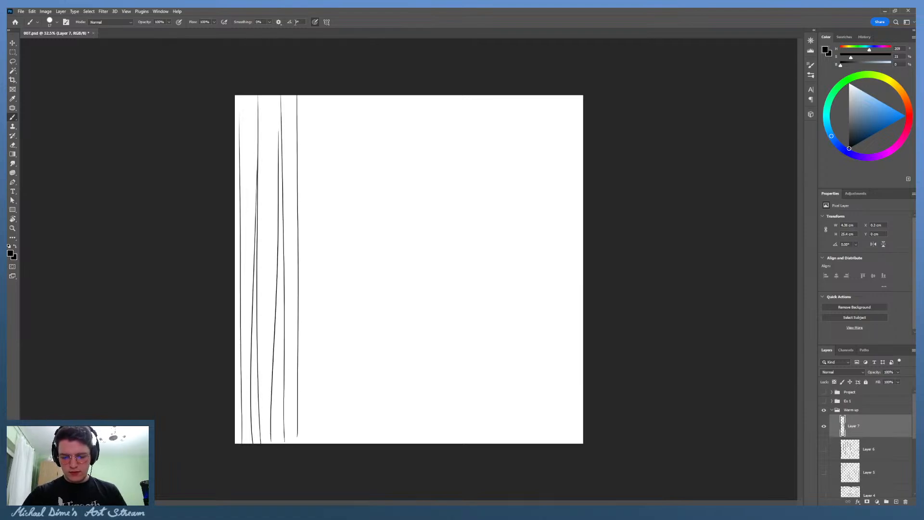
drag(314, 438, 317, 95)
mouse_move(328, 440)
mouse_down()
mouse_move(331, 95)
mouse_move(343, 361)
mouse_move(350, 95)
mouse_up()
mouse_move(359, 443)
mouse_down()
mouse_move(354, 96)
mouse_move(377, 145)
mouse_move(380, 98)
mouse_move(388, 95)
mouse_up()
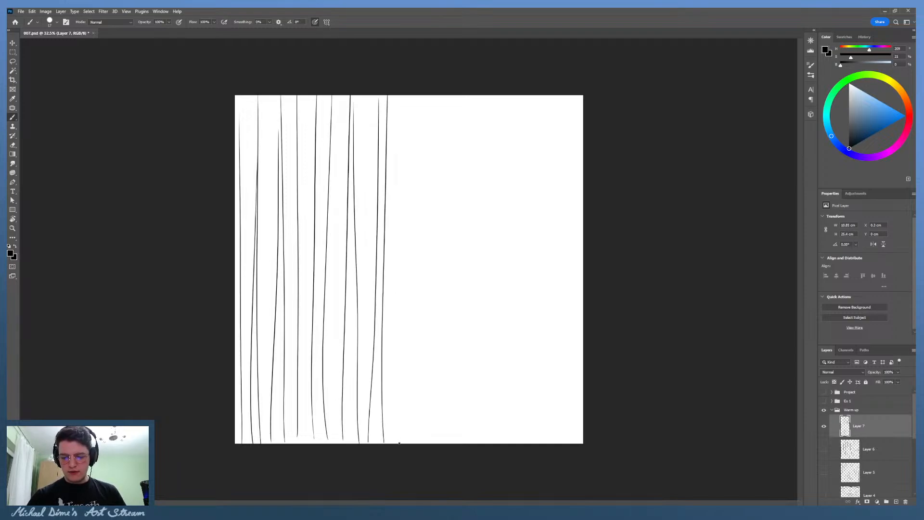
mouse_move(399, 443)
mouse_down()
mouse_move(403, 96)
mouse_move(411, 331)
mouse_move(412, 100)
mouse_up()
mouse_move(422, 429)
mouse_down()
mouse_move(420, 109)
mouse_move(448, 134)
mouse_up()
drag(442, 443, 450, 107)
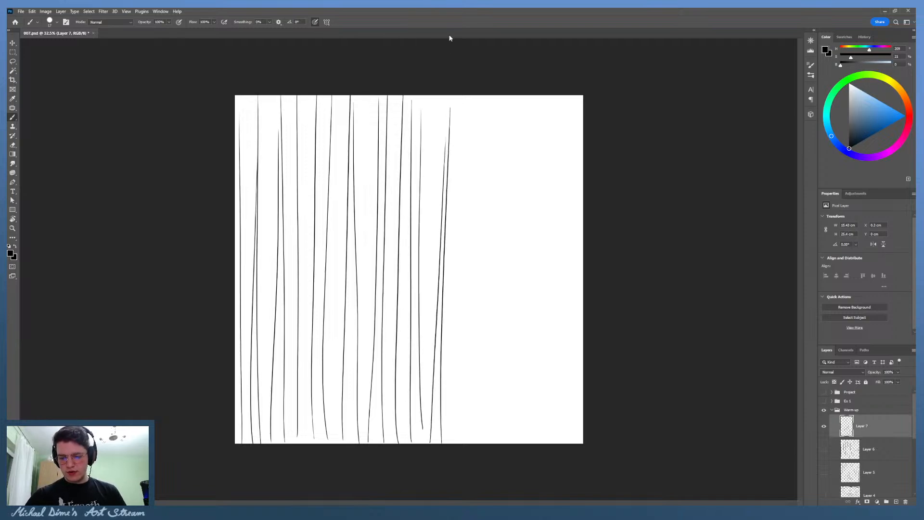
drag(453, 437, 470, 95)
mouse_move(472, 439)
mouse_down()
mouse_move(488, 95)
mouse_move(481, 271)
mouse_move(479, 96)
mouse_up()
drag(505, 432, 514, 96)
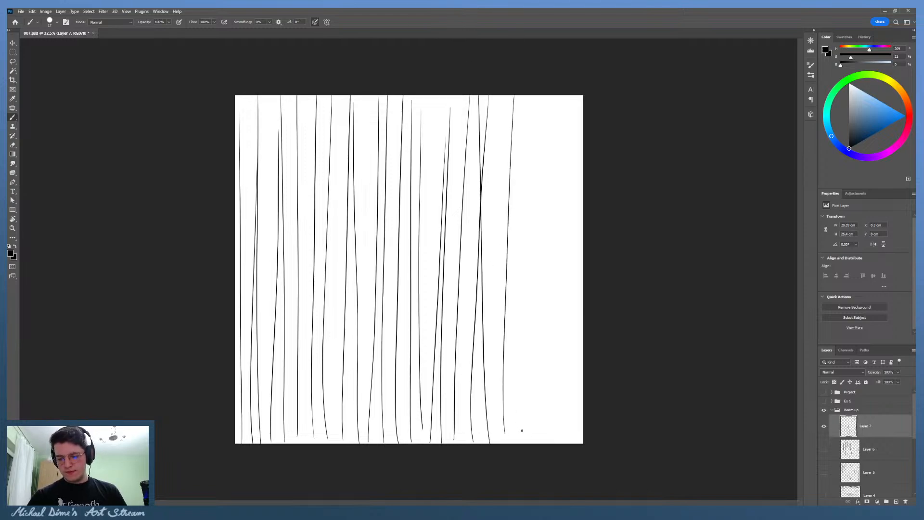
drag(522, 432, 527, 95)
mouse_move(537, 438)
mouse_down()
mouse_move(537, 95)
mouse_move(545, 404)
mouse_move(553, 95)
mouse_up()
mouse_move(564, 431)
mouse_down()
mouse_move(553, 95)
mouse_move(571, 237)
mouse_move(573, 94)
mouse_up()
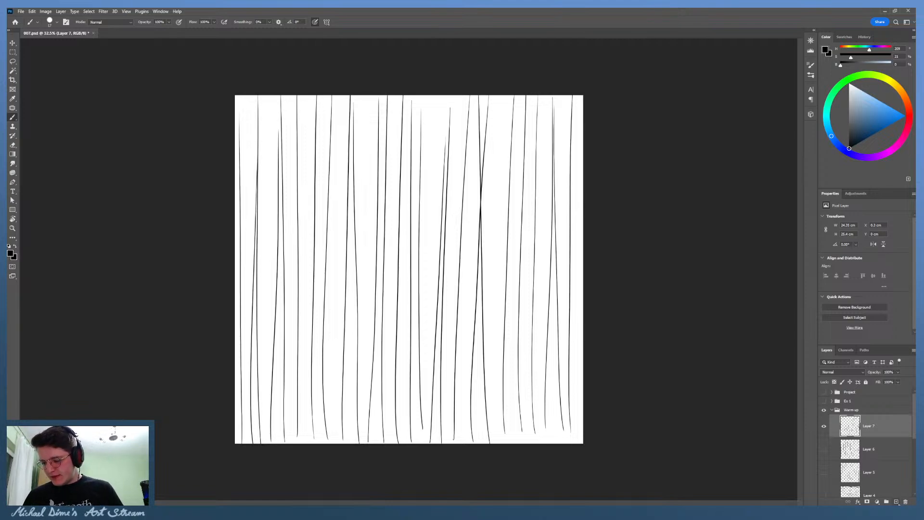
Step: Hide the third set of vertical lines and brush a fourth set, again bottom to top across the canvas, on a new layer
click(896, 502)
click(824, 449)
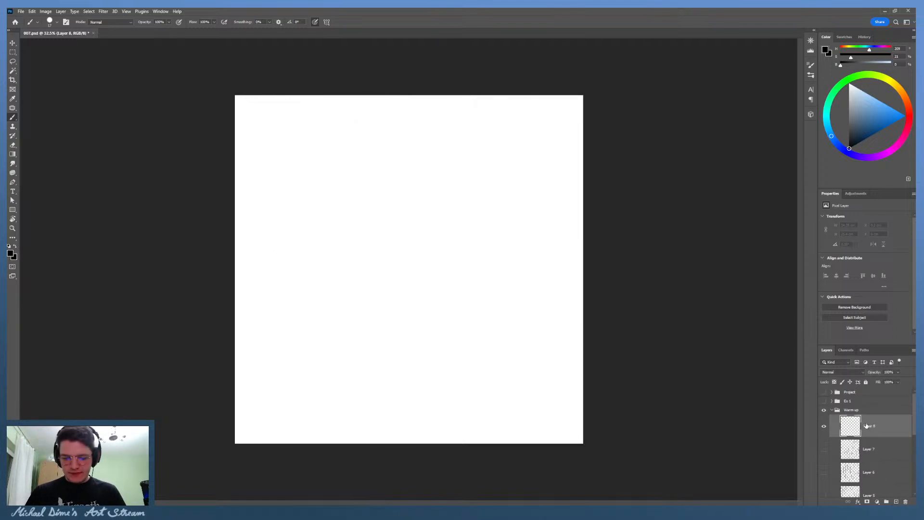
drag(239, 436, 247, 97)
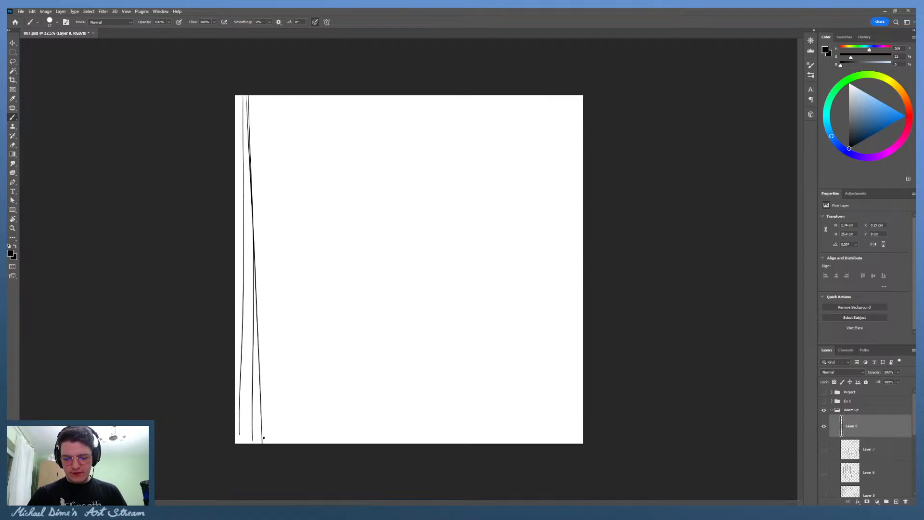
drag(271, 439, 262, 96)
drag(279, 442, 280, 101)
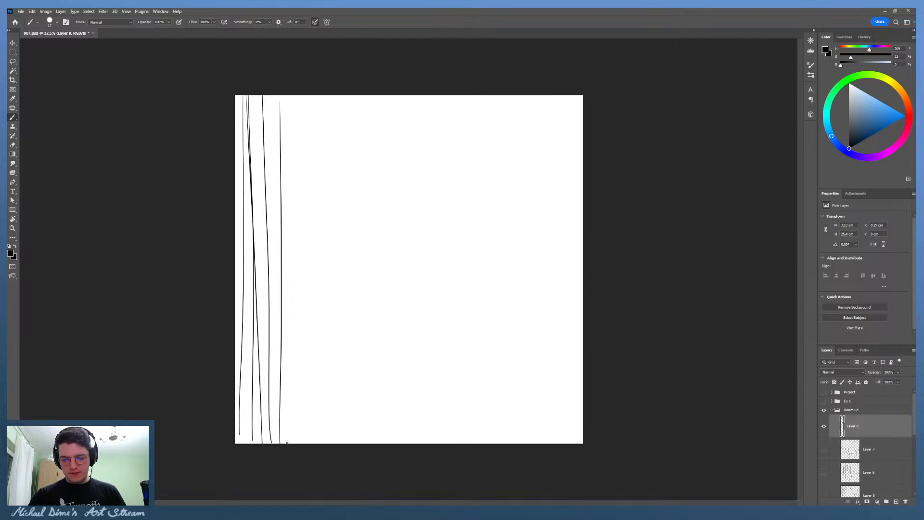
mouse_move(287, 443)
mouse_down()
mouse_move(288, 99)
mouse_move(301, 396)
mouse_move(304, 95)
mouse_up()
drag(313, 430, 319, 152)
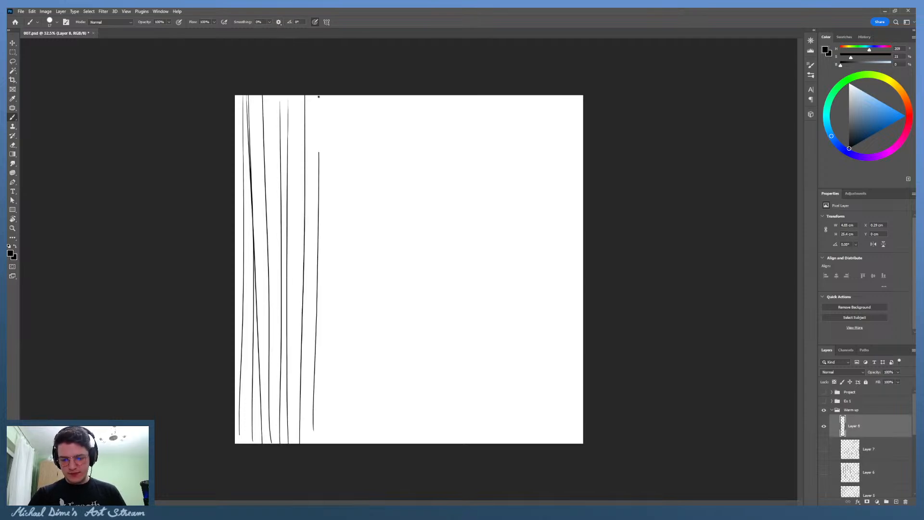
drag(325, 442, 318, 96)
mouse_move(336, 442)
mouse_down()
mouse_move(331, 114)
mouse_move(347, 390)
mouse_move(352, 96)
mouse_move(360, 192)
mouse_up()
drag(360, 152, 360, 143)
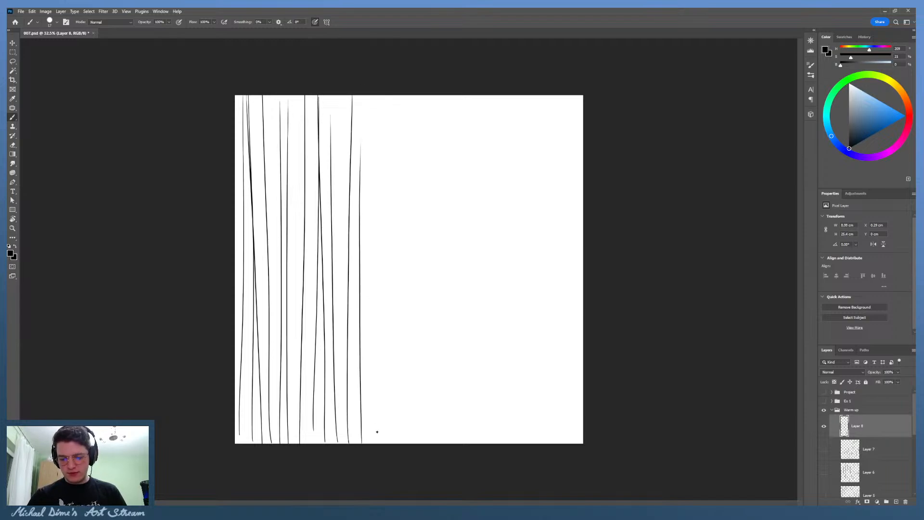
drag(375, 435, 364, 105)
mouse_move(384, 445)
mouse_down()
mouse_move(384, 96)
mouse_move(393, 357)
mouse_move(402, 96)
mouse_up()
drag(406, 433, 393, 117)
mouse_move(412, 426)
mouse_down()
mouse_move(426, 102)
mouse_move(425, 399)
mouse_move(425, 107)
mouse_up()
mouse_move(439, 436)
mouse_down()
mouse_move(433, 96)
mouse_move(452, 112)
mouse_up()
drag(466, 438, 467, 109)
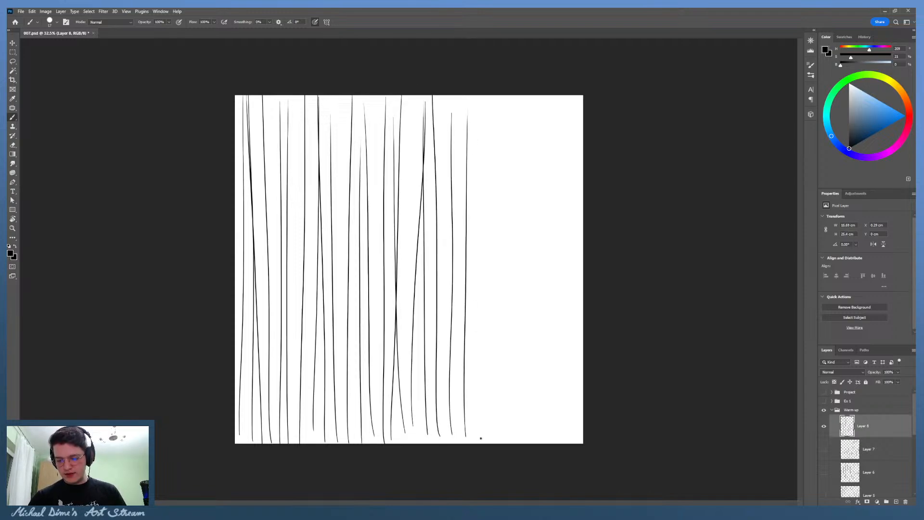
mouse_move(481, 438)
mouse_down()
mouse_move(486, 111)
mouse_move(498, 332)
mouse_move(504, 95)
mouse_up()
drag(516, 443, 502, 96)
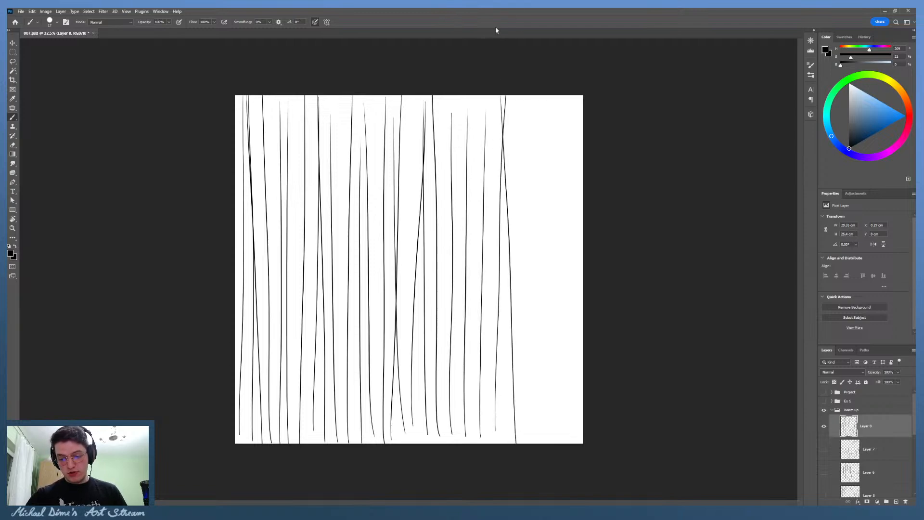
drag(525, 425, 526, 112)
mouse_move(547, 428)
mouse_down()
mouse_move(554, 96)
mouse_move(569, 380)
mouse_move(573, 102)
mouse_up()
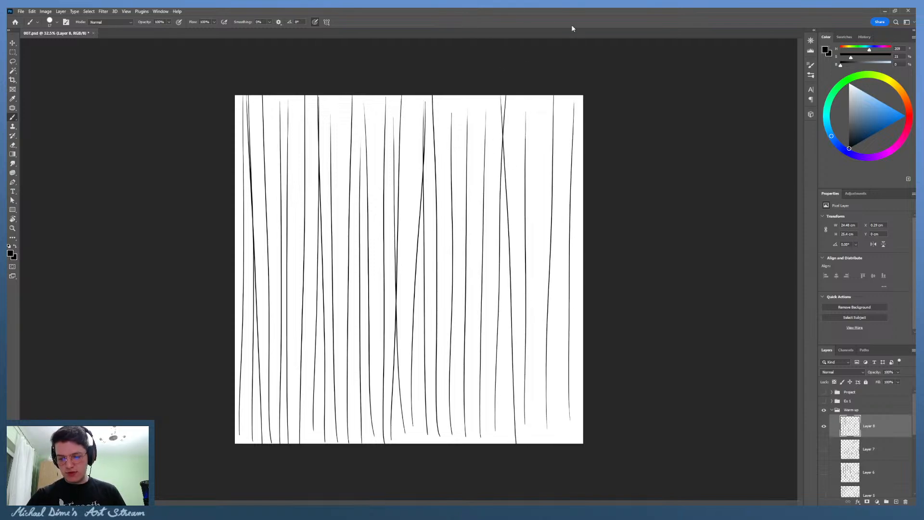
Step: Add another layer at the top of the Warm up group and hide the fourth set of vertical lines
click(897, 501)
click(859, 455)
click(824, 450)
click(859, 432)
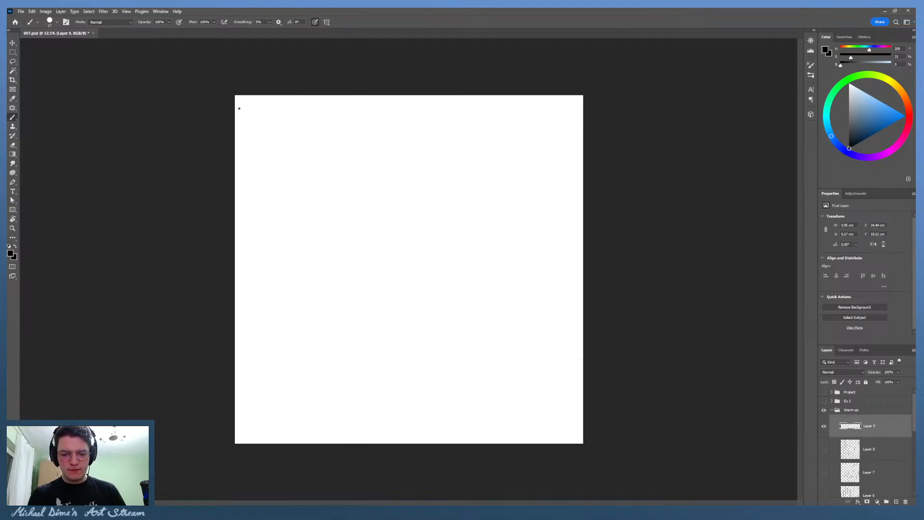
Step: Brush a first set of parallel diagonal lines, each stroked from lower left up to upper right, across the whole blank canvas
mouse_move(239, 109)
mouse_down()
mouse_move(267, 91)
mouse_move(253, 122)
mouse_move(276, 95)
mouse_up()
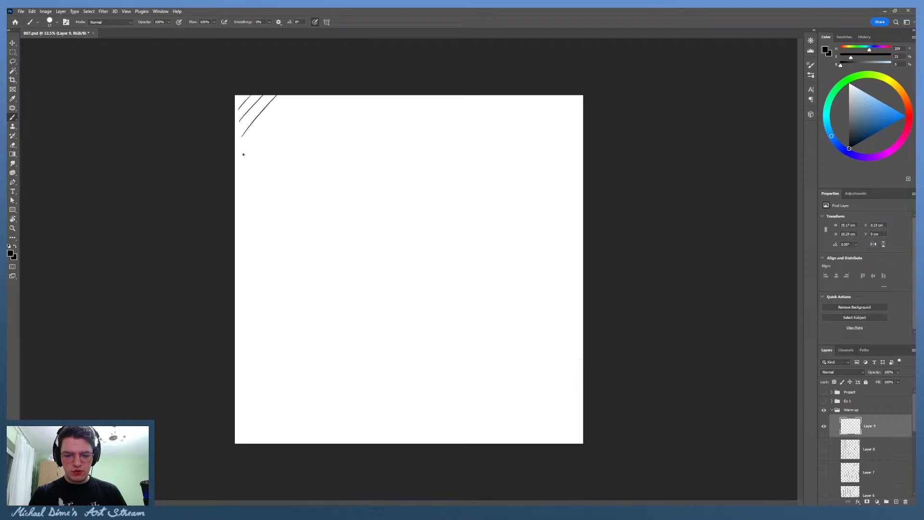
drag(244, 154, 292, 96)
drag(245, 170, 307, 96)
drag(243, 192, 320, 96)
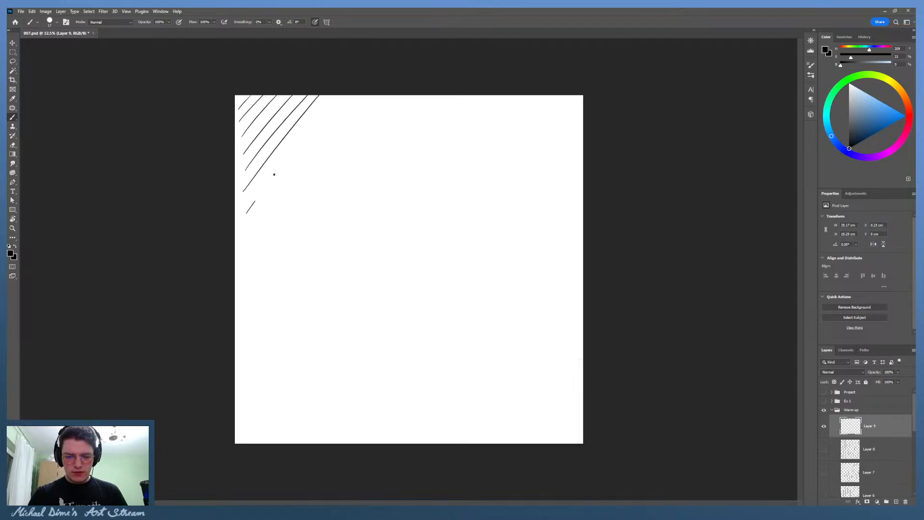
drag(275, 175, 337, 96)
drag(248, 234, 351, 100)
drag(250, 253, 373, 96)
drag(253, 277, 382, 119)
drag(248, 312, 417, 103)
drag(246, 336, 435, 96)
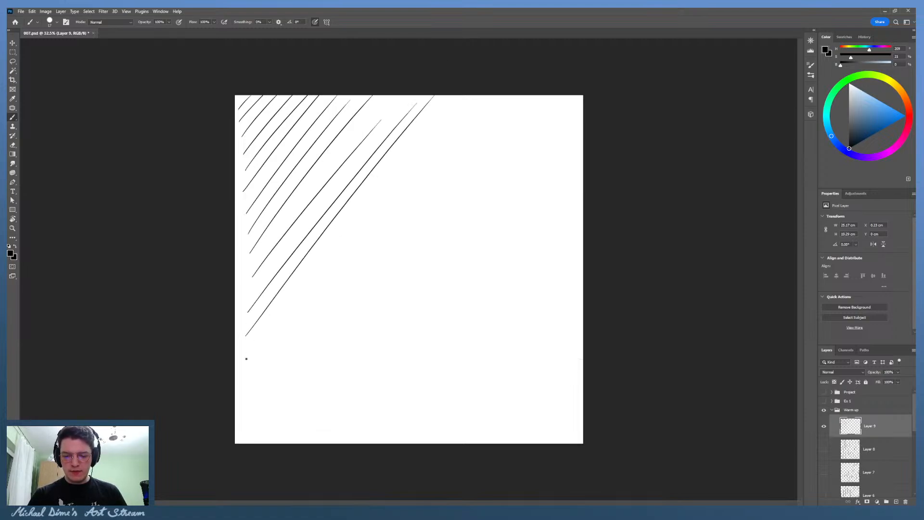
drag(247, 359, 448, 96)
drag(245, 390, 472, 100)
drag(249, 402, 490, 103)
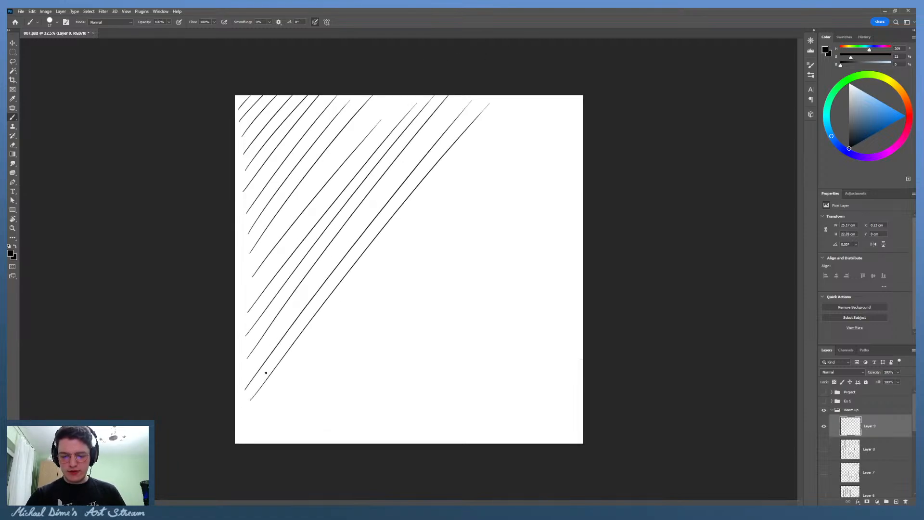
drag(243, 436, 495, 115)
mouse_move(256, 436)
mouse_down()
mouse_move(533, 103)
mouse_move(367, 310)
mouse_move(536, 111)
mouse_up()
drag(293, 441, 547, 116)
mouse_move(316, 438)
mouse_down()
mouse_move(568, 114)
mouse_move(422, 321)
mouse_move(583, 110)
mouse_up()
drag(362, 442, 580, 137)
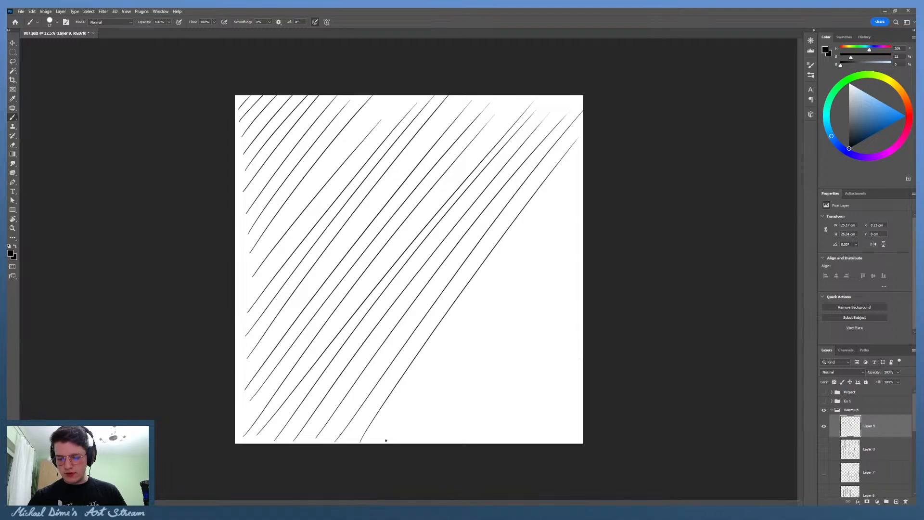
mouse_move(385, 440)
mouse_down()
mouse_move(565, 176)
mouse_move(575, 184)
mouse_up()
mouse_move(429, 442)
mouse_down()
mouse_move(569, 221)
mouse_move(573, 253)
mouse_up()
drag(479, 442, 614, 245)
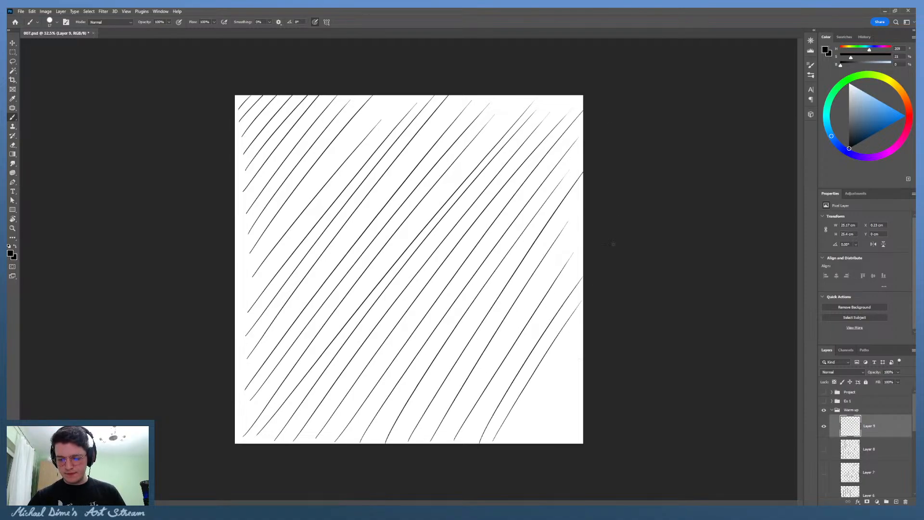
mouse_move(510, 430)
mouse_down()
mouse_move(573, 322)
mouse_move(584, 321)
mouse_move(579, 359)
mouse_up()
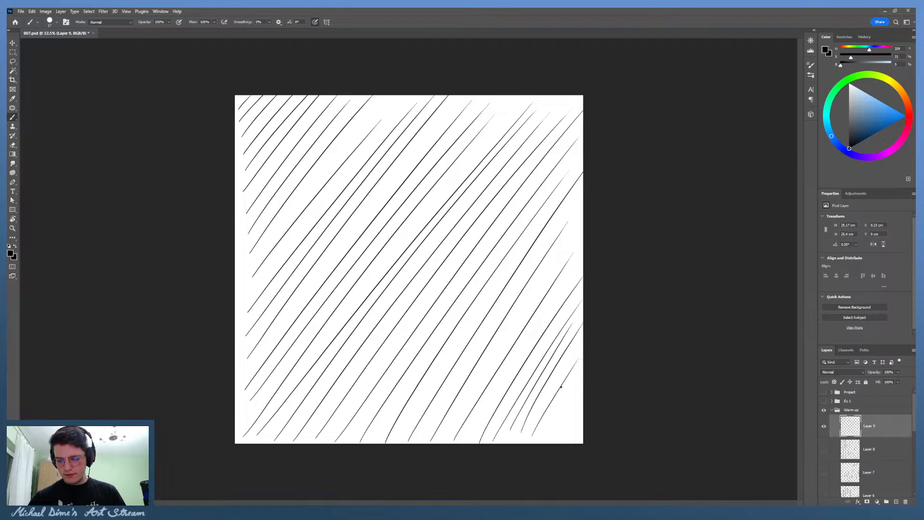
mouse_move(545, 440)
mouse_down()
mouse_move(576, 384)
mouse_move(576, 404)
mouse_up()
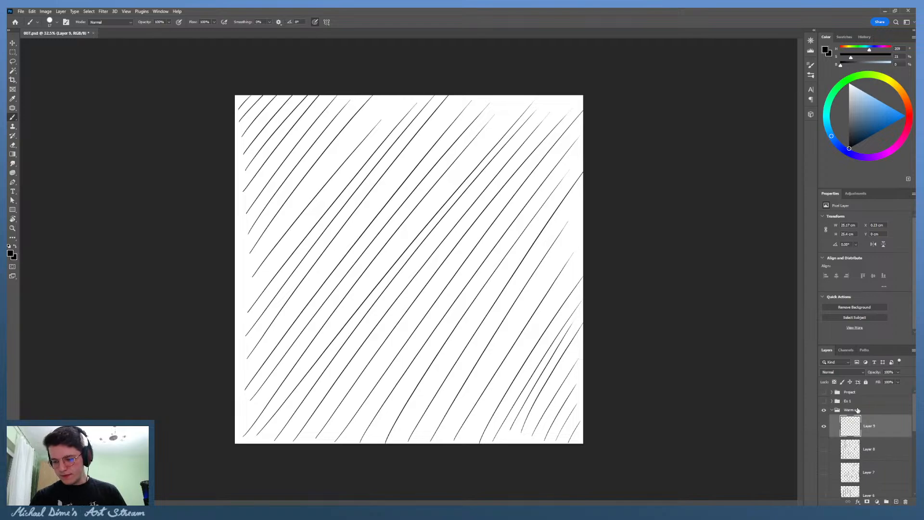
Step: Hide the first set of diagonal lines and brush a second set, again from lower left to upper right, on a new layer
click(896, 501)
click(824, 449)
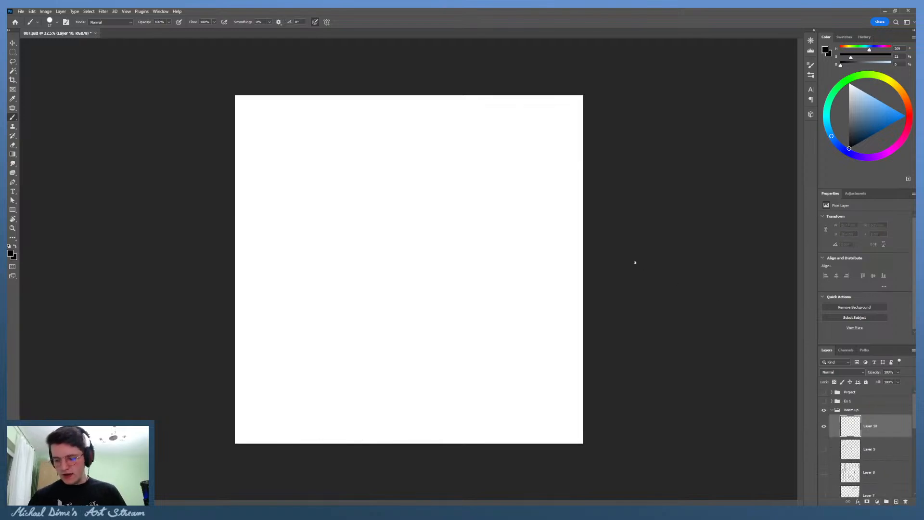
drag(237, 112, 263, 95)
mouse_move(240, 139)
mouse_down()
mouse_move(276, 95)
mouse_move(287, 95)
mouse_up()
drag(244, 171, 307, 96)
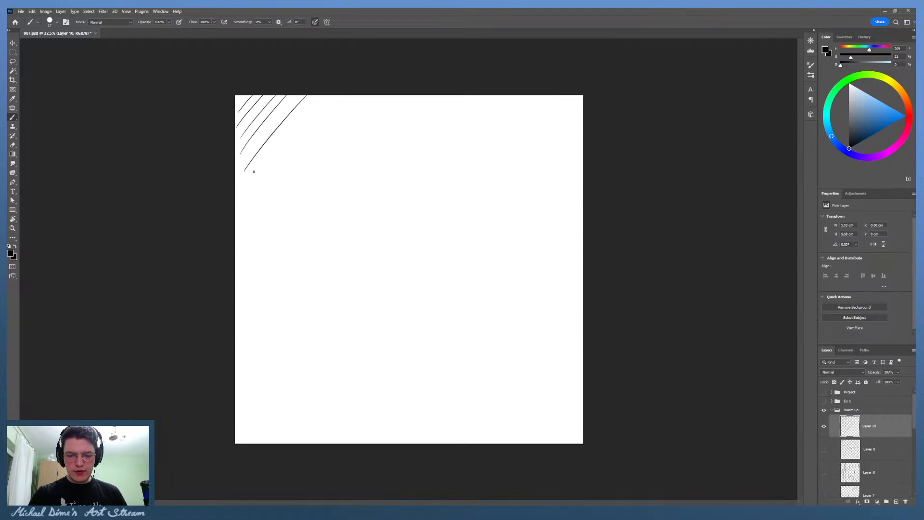
drag(244, 188, 322, 96)
drag(243, 213, 347, 96)
drag(237, 245, 364, 95)
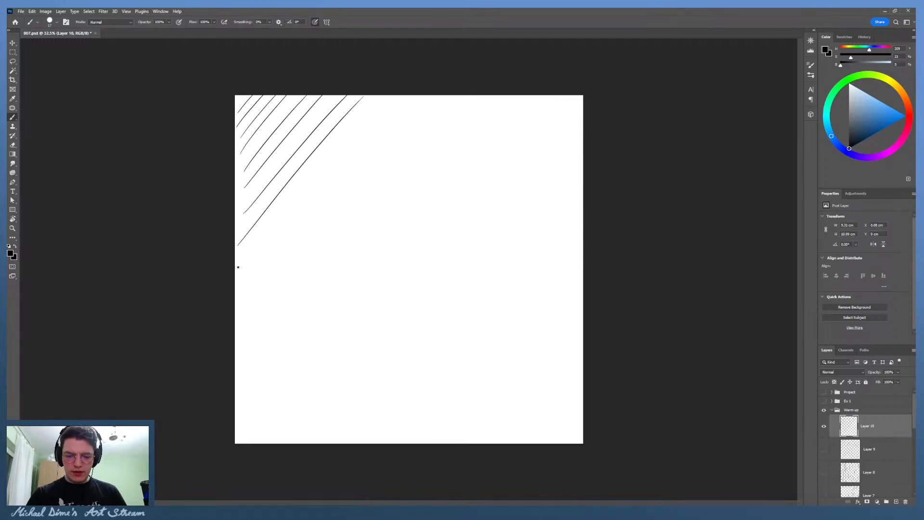
drag(240, 267, 380, 103)
drag(239, 294, 399, 102)
drag(243, 313, 431, 95)
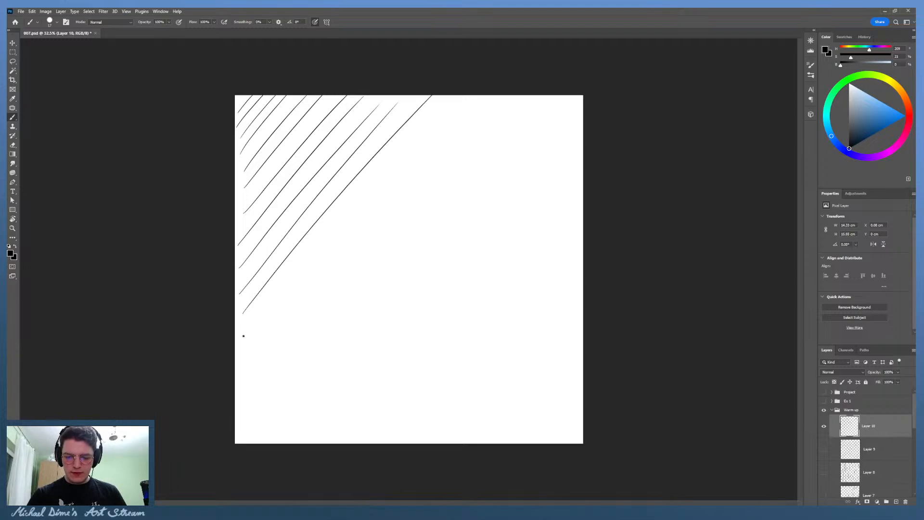
drag(247, 336, 461, 101)
drag(248, 365, 493, 96)
drag(245, 395, 508, 98)
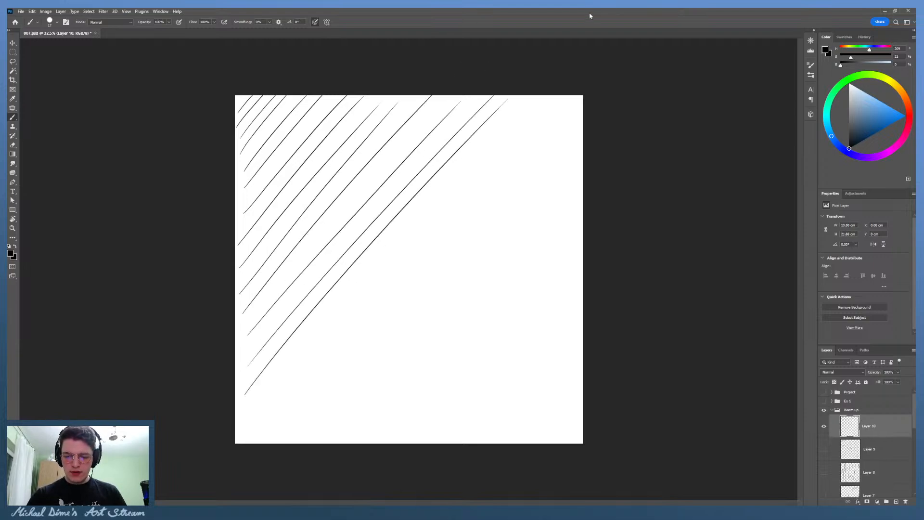
mouse_move(247, 424)
mouse_down()
mouse_move(543, 95)
mouse_move(535, 124)
mouse_move(565, 95)
mouse_up()
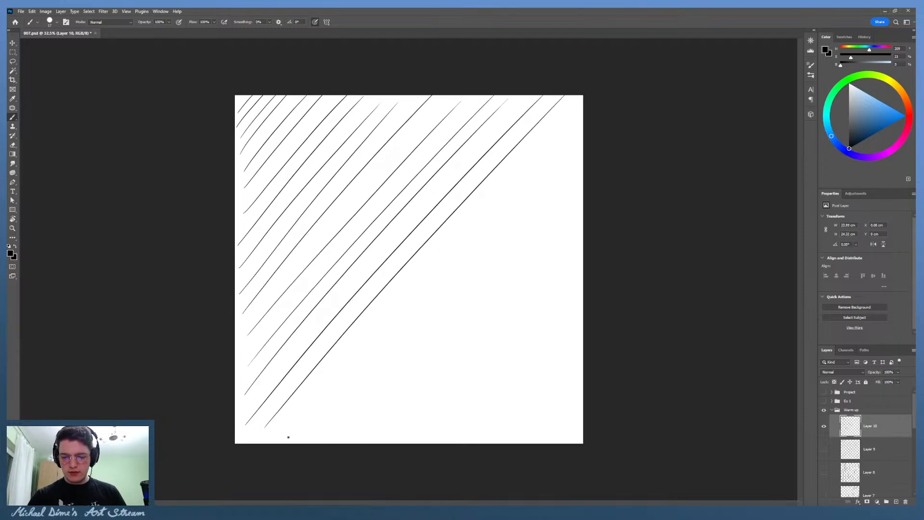
mouse_move(295, 438)
mouse_down()
mouse_move(647, 31)
mouse_move(339, 417)
mouse_move(572, 130)
mouse_up()
drag(349, 435, 583, 128)
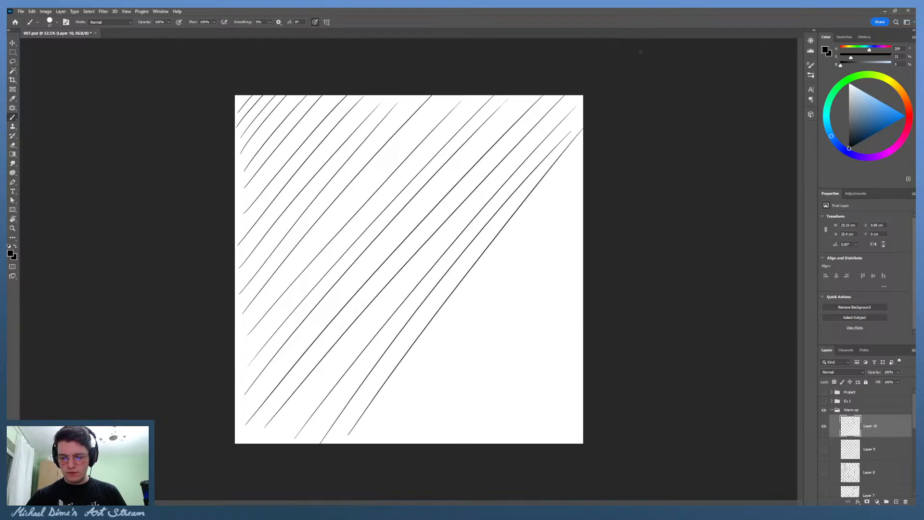
drag(377, 426, 623, 102)
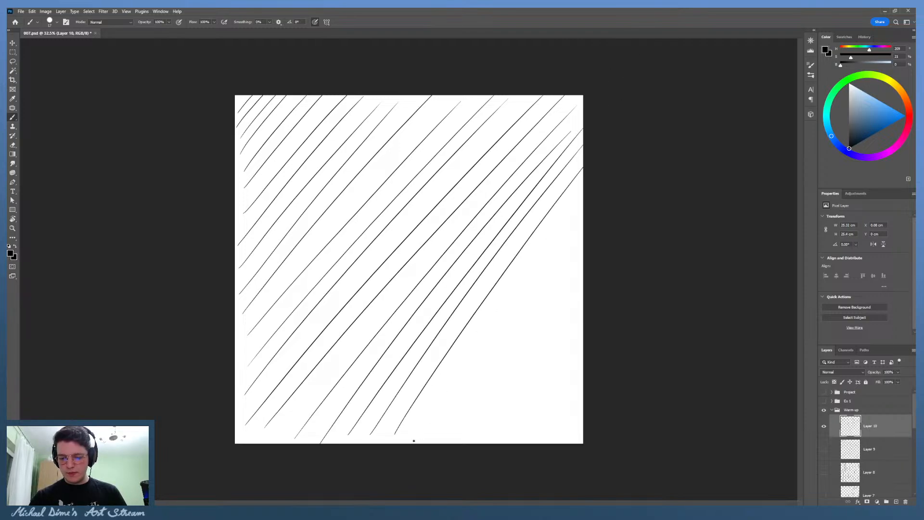
drag(413, 441, 575, 215)
drag(441, 433, 573, 236)
mouse_move(462, 424)
mouse_down()
mouse_move(553, 273)
mouse_move(609, 210)
mouse_up()
mouse_move(488, 439)
mouse_down()
mouse_move(594, 267)
mouse_move(588, 289)
mouse_up()
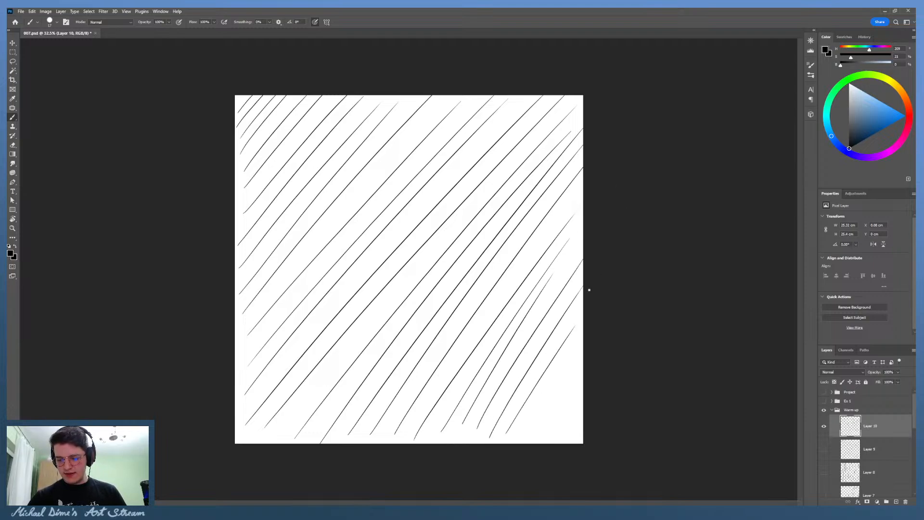
drag(520, 439, 605, 313)
mouse_move(531, 439)
mouse_down()
mouse_move(573, 395)
mouse_move(565, 423)
mouse_move(583, 401)
mouse_up()
drag(566, 442, 581, 419)
Step: Hide the second set of diagonal lines and brush a third set downward from upper right to lower left on a new layer
click(896, 502)
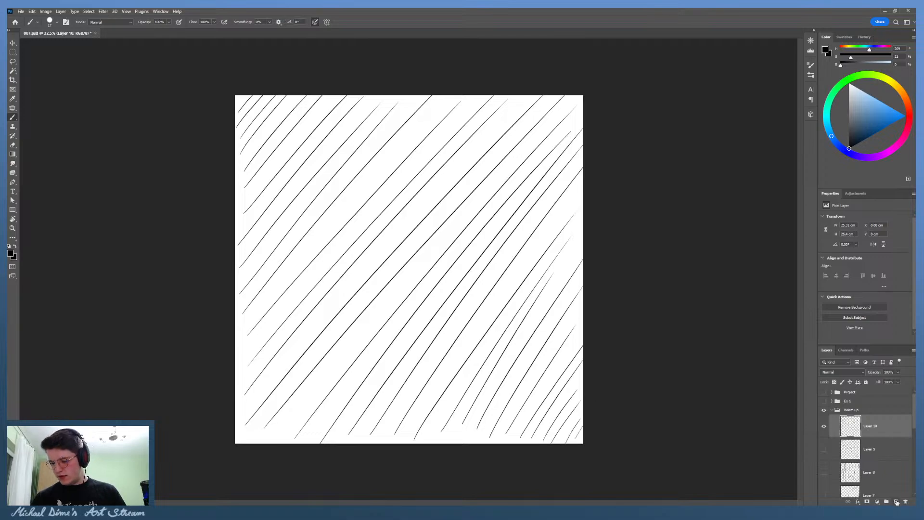
click(825, 448)
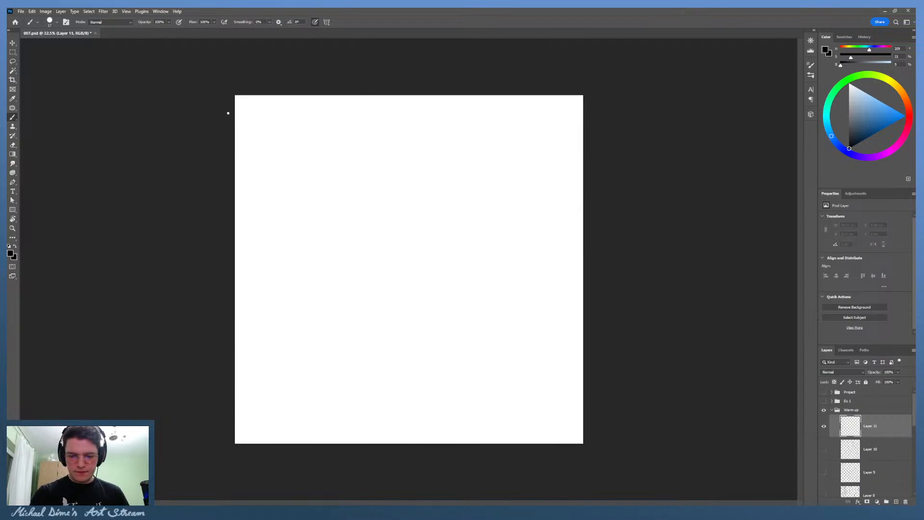
mouse_move(236, 126)
mouse_down()
mouse_move(250, 95)
mouse_move(275, 96)
mouse_up()
mouse_move(237, 162)
mouse_down()
mouse_move(292, 95)
mouse_move(235, 183)
mouse_up()
drag(321, 96, 240, 194)
mouse_move(347, 95)
mouse_down()
mouse_move(238, 228)
mouse_move(235, 252)
mouse_up()
mouse_move(388, 95)
mouse_down()
mouse_move(235, 277)
mouse_move(235, 305)
mouse_up()
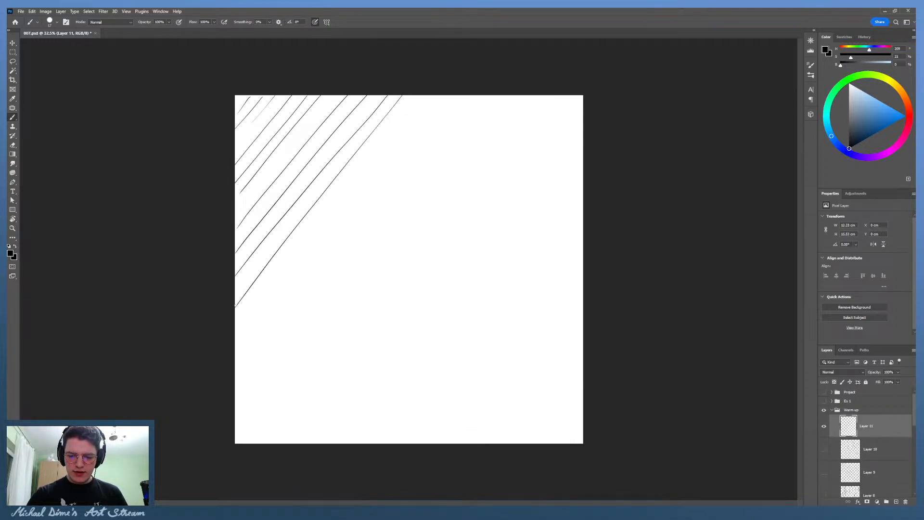
drag(406, 119, 235, 331)
mouse_move(441, 100)
mouse_down()
mouse_move(235, 342)
mouse_move(422, 149)
mouse_move(245, 349)
mouse_up()
drag(489, 96, 243, 380)
mouse_move(512, 95)
mouse_down()
mouse_move(235, 402)
mouse_move(412, 223)
mouse_move(254, 402)
mouse_up()
drag(557, 102, 246, 443)
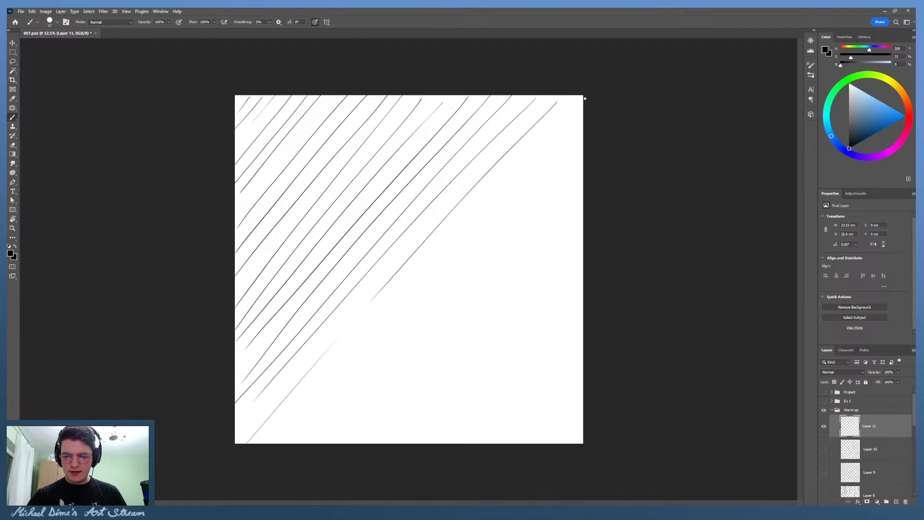
drag(584, 103, 263, 443)
drag(577, 124, 331, 378)
drag(575, 145, 310, 439)
drag(584, 160, 310, 443)
drag(583, 183, 335, 443)
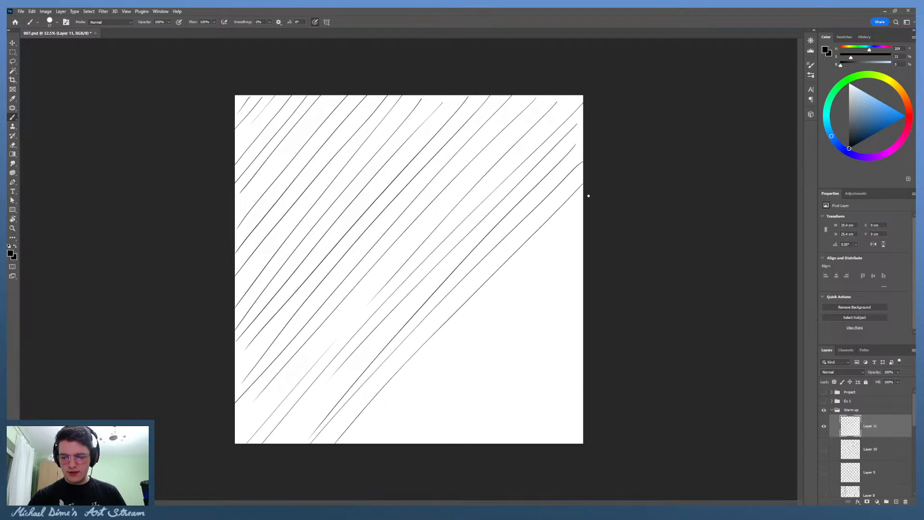
drag(584, 203, 354, 444)
drag(584, 234, 381, 443)
drag(584, 261, 411, 444)
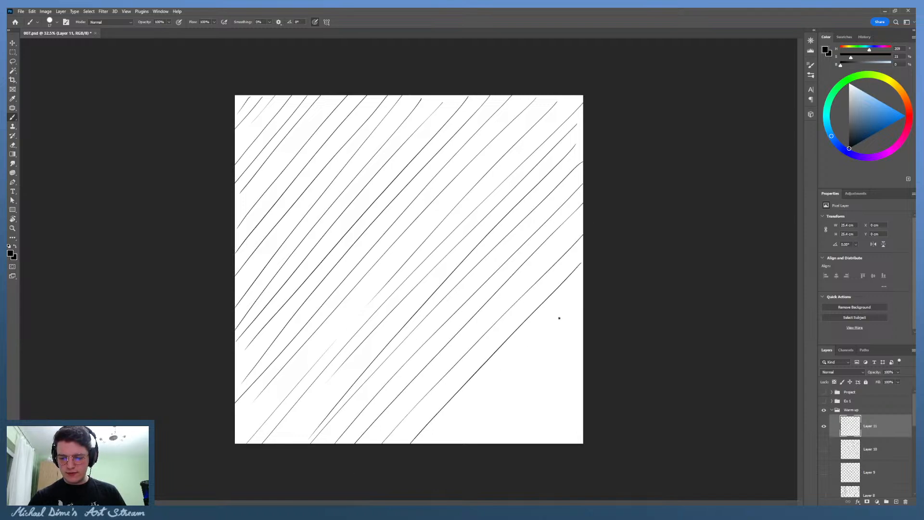
drag(584, 285, 430, 443)
drag(584, 305, 485, 406)
drag(584, 329, 451, 457)
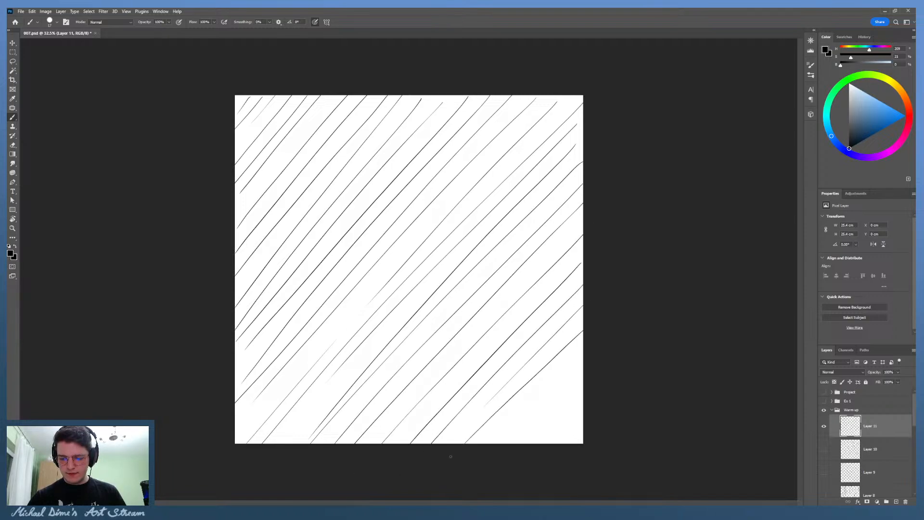
drag(584, 351, 487, 444)
mouse_move(582, 374)
mouse_down()
mouse_move(513, 442)
mouse_move(529, 444)
mouse_up()
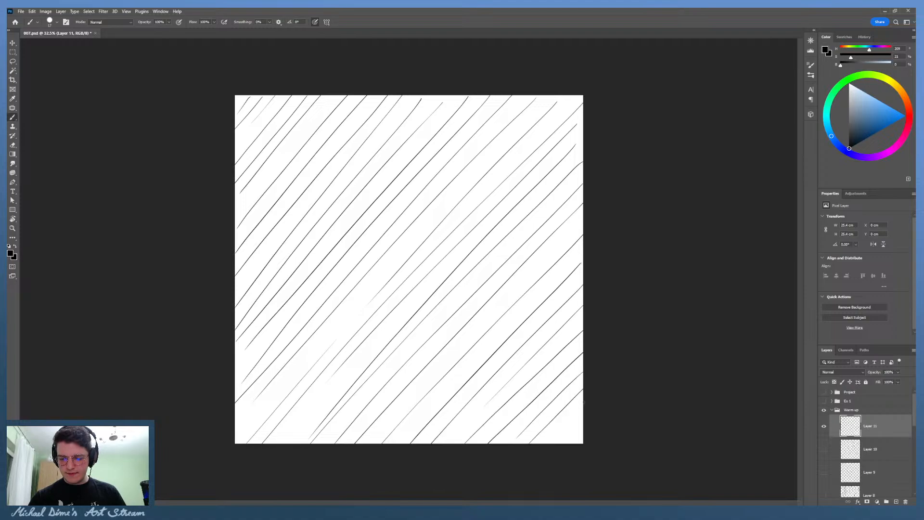
mouse_move(584, 403)
mouse_down()
mouse_move(548, 443)
mouse_move(560, 444)
mouse_up()
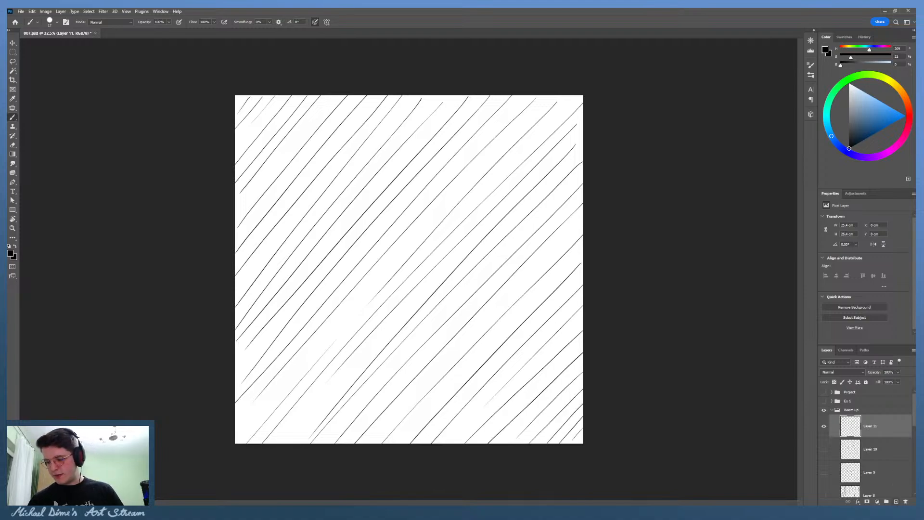
Step: Hide the third set of diagonal lines and brush a fourth set, again from upper right to lower left, on a new layer
click(896, 501)
click(825, 449)
drag(243, 93, 225, 137)
mouse_move(274, 94)
mouse_down()
mouse_move(225, 154)
mouse_move(223, 171)
mouse_up()
drag(305, 96, 232, 176)
drag(324, 95, 238, 191)
drag(337, 95, 235, 213)
drag(354, 100, 269, 196)
mouse_move(374, 96)
mouse_down()
mouse_move(235, 238)
mouse_move(248, 247)
mouse_up()
drag(410, 95, 235, 284)
drag(401, 130, 259, 284)
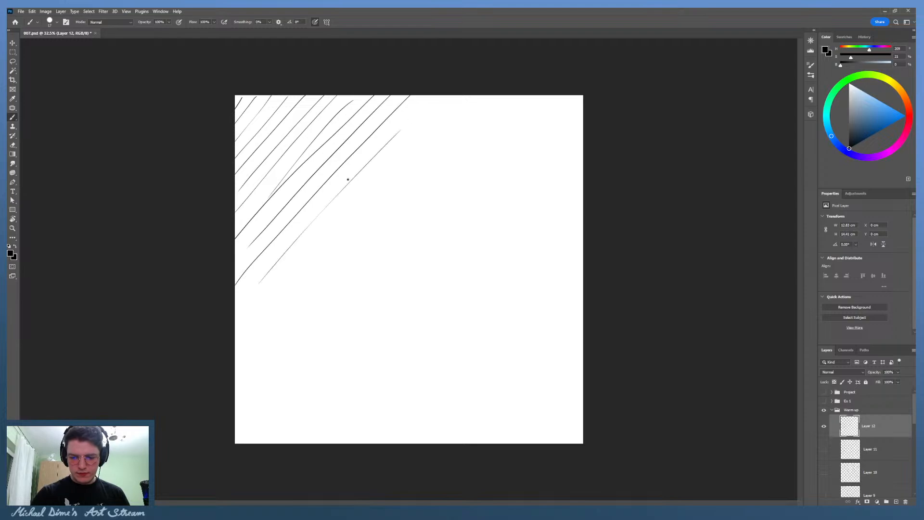
mouse_move(451, 96)
mouse_down()
mouse_move(244, 313)
mouse_move(349, 225)
mouse_move(325, 251)
mouse_up()
mouse_move(498, 99)
mouse_down()
mouse_move(265, 343)
mouse_move(264, 354)
mouse_up()
mouse_move(544, 98)
mouse_down()
mouse_move(252, 396)
mouse_move(280, 388)
mouse_up()
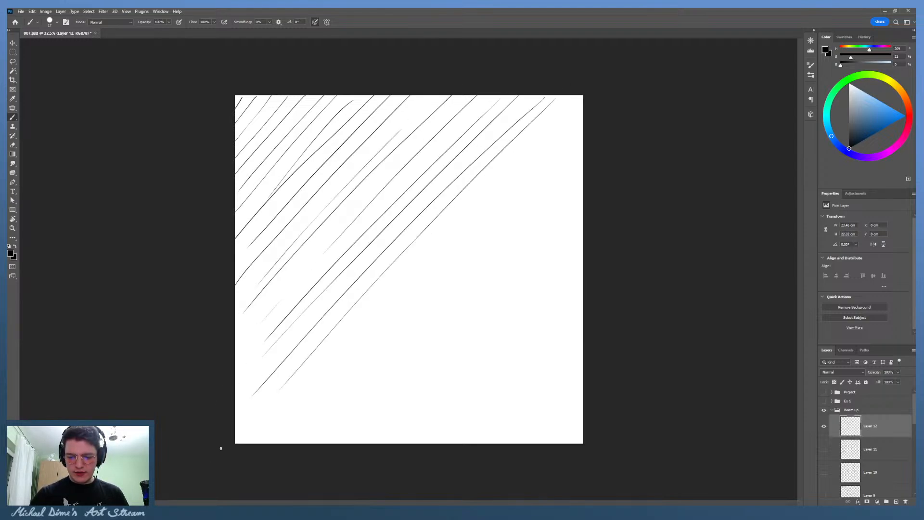
drag(578, 95, 236, 442)
drag(583, 108, 269, 440)
drag(583, 139, 308, 435)
drag(583, 165, 334, 424)
drag(584, 188, 345, 437)
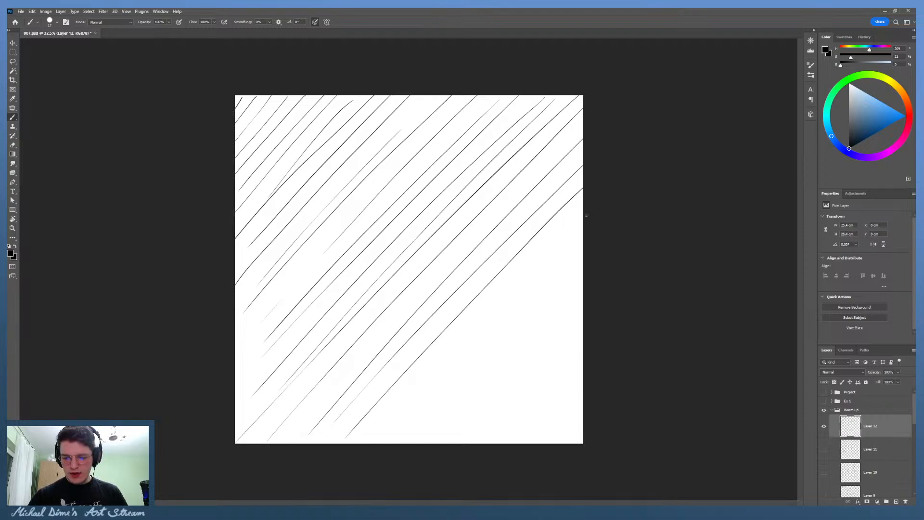
drag(584, 219, 377, 431)
mouse_move(584, 239)
mouse_down()
mouse_move(392, 435)
mouse_move(412, 432)
mouse_up()
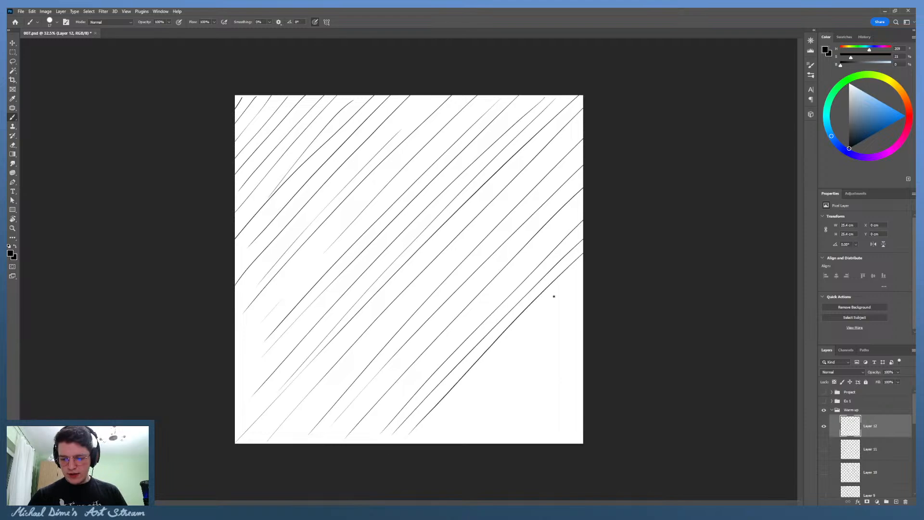
drag(584, 271, 422, 443)
drag(584, 291, 442, 444)
drag(584, 312, 459, 444)
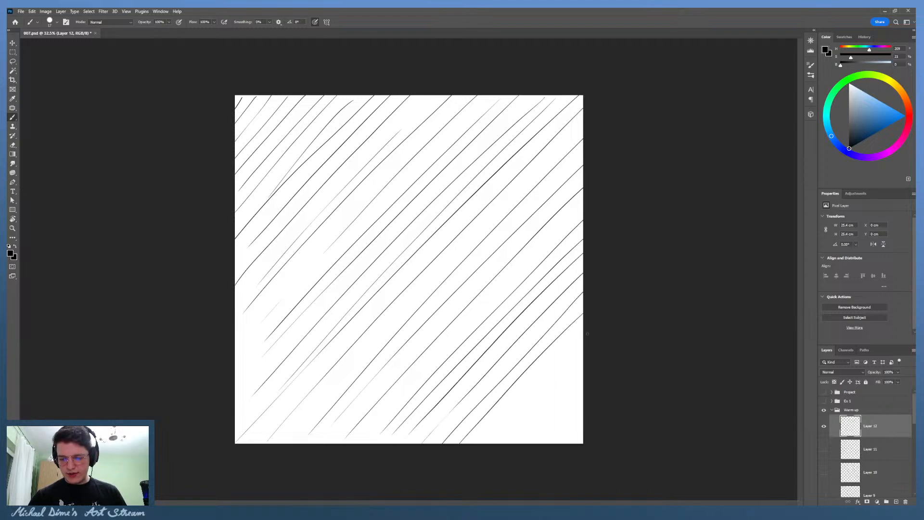
drag(583, 341, 489, 443)
drag(583, 357, 500, 444)
drag(583, 380, 519, 445)
drag(583, 397, 534, 445)
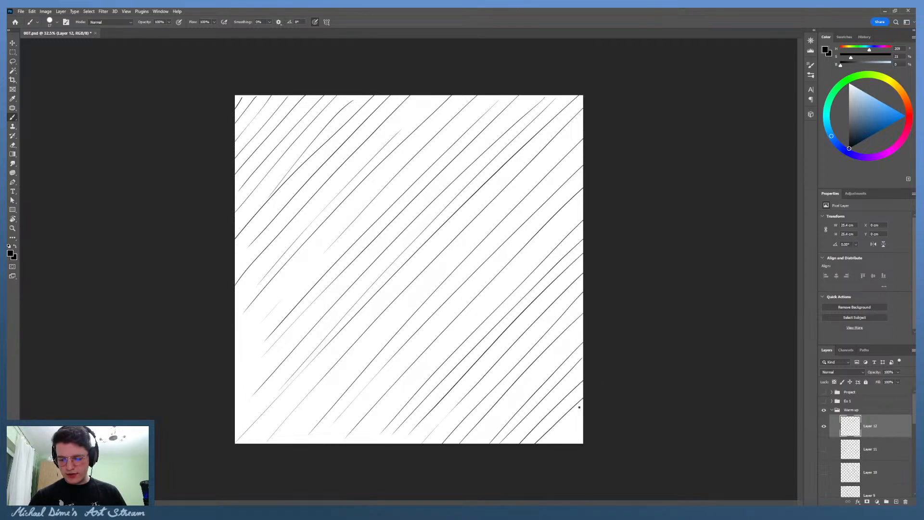
mouse_move(584, 416)
mouse_down()
mouse_move(557, 439)
mouse_move(568, 445)
mouse_up()
drag(584, 324, 450, 445)
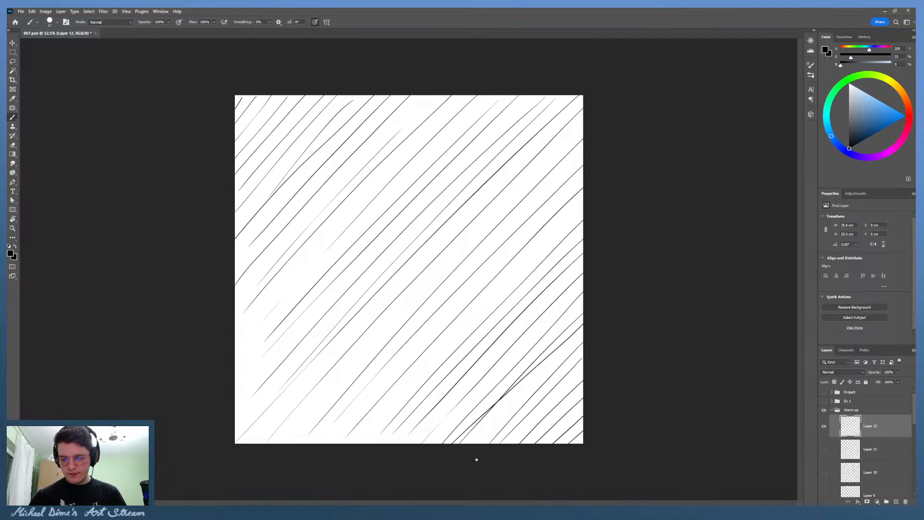
Step: Add another layer at the top of the Warm up group and hide the fourth set of diagonal lines
click(896, 502)
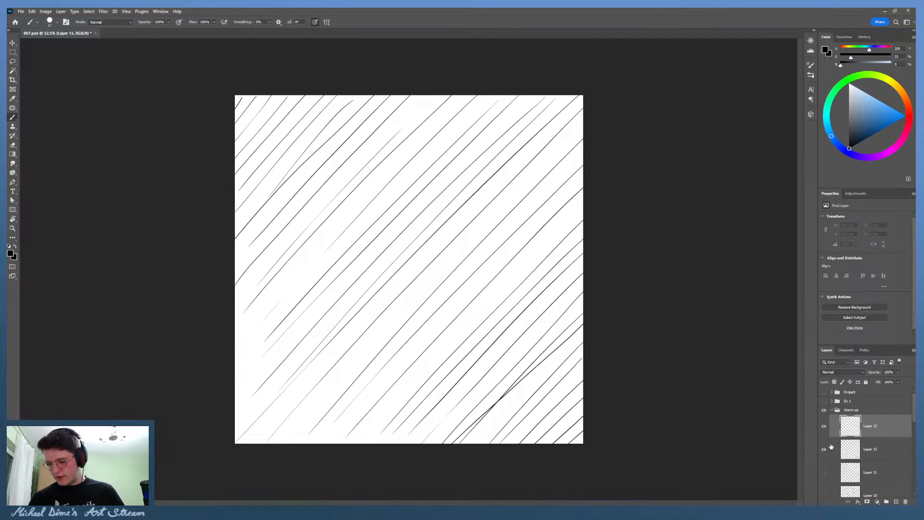
click(825, 449)
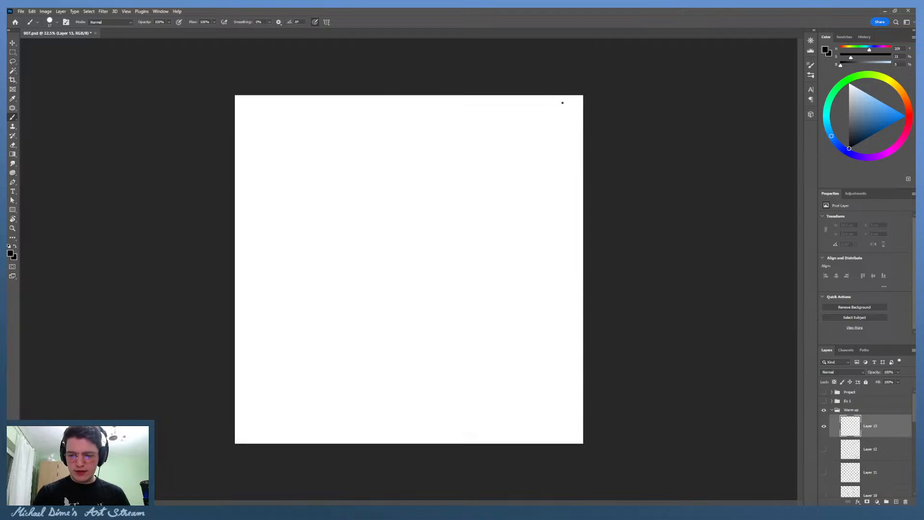
Step: Brush parallel diagonal lines downward from upper left to lower right, filling the canvas from its upper-right corner to its lower-left corner
drag(562, 103, 584, 126)
drag(525, 99, 583, 154)
drag(488, 100, 583, 174)
drag(488, 113, 584, 184)
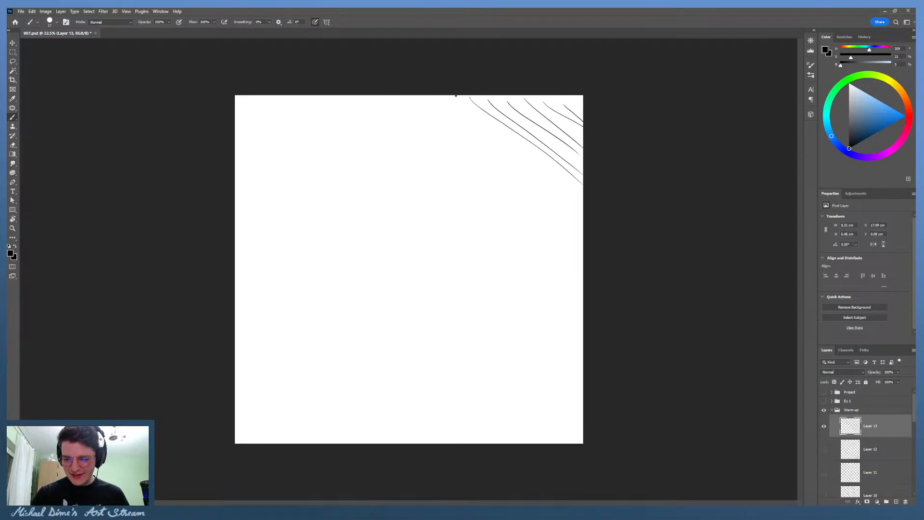
mouse_move(455, 102)
mouse_down()
mouse_move(583, 211)
mouse_move(573, 211)
mouse_move(584, 221)
mouse_up()
drag(407, 96, 580, 224)
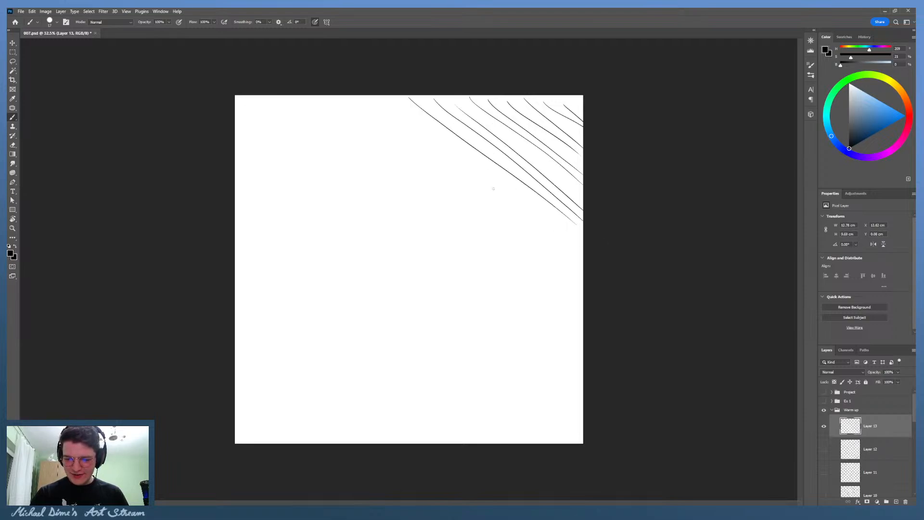
drag(400, 115, 582, 258)
drag(348, 104, 578, 281)
drag(310, 107, 555, 303)
drag(275, 97, 585, 358)
mouse_move(253, 102)
mouse_down()
mouse_move(584, 360)
mouse_move(368, 206)
mouse_move(584, 390)
mouse_move(474, 323)
mouse_up()
drag(516, 360, 584, 415)
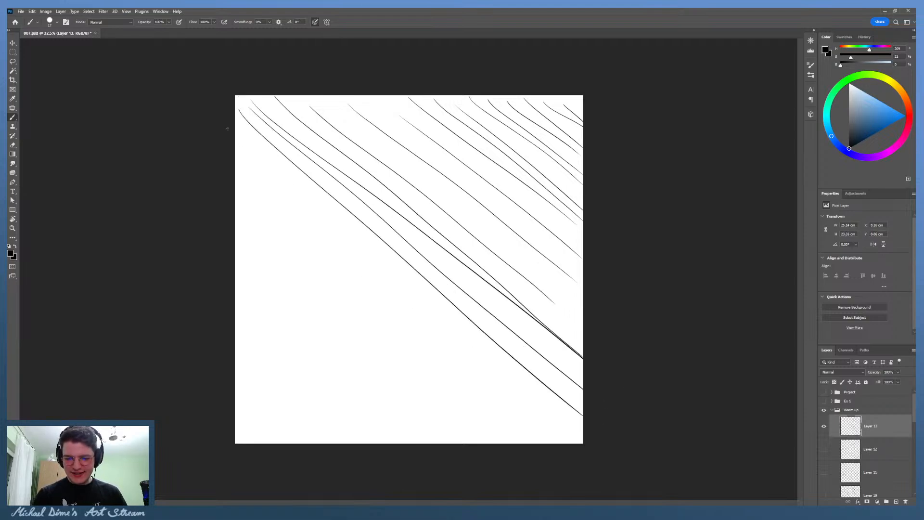
drag(235, 136, 564, 443)
drag(235, 159, 531, 439)
drag(235, 185, 510, 440)
drag(239, 216, 477, 443)
drag(235, 236, 455, 447)
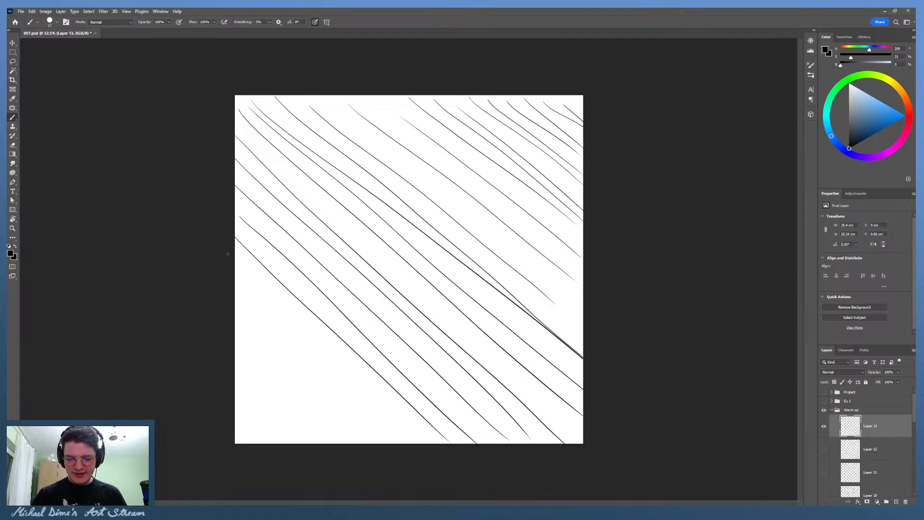
drag(235, 263, 431, 448)
drag(235, 289, 428, 468)
drag(255, 327, 385, 445)
drag(235, 340, 335, 445)
drag(234, 360, 313, 445)
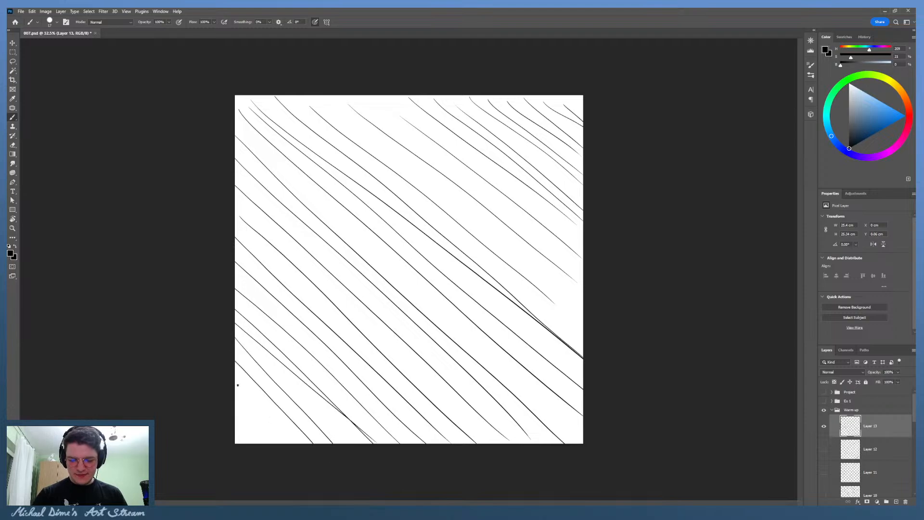
drag(235, 383, 296, 445)
drag(235, 401, 279, 445)
drag(235, 423, 263, 445)
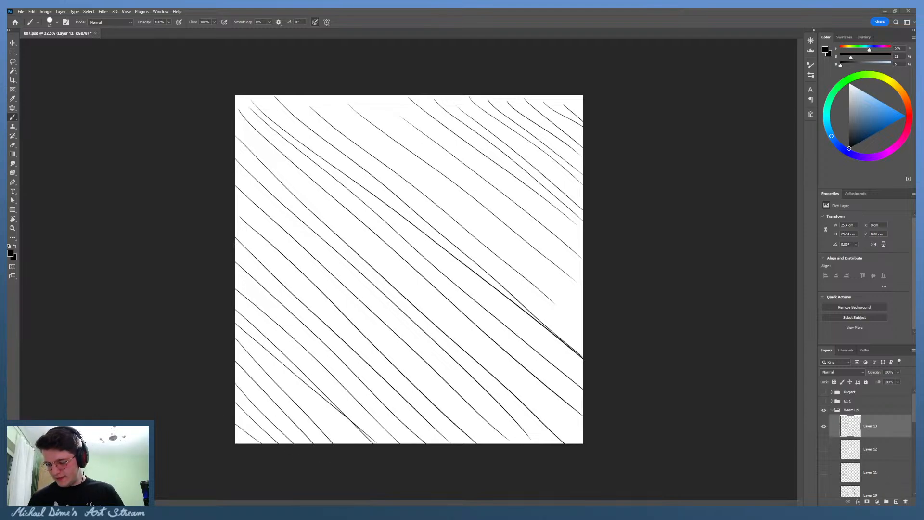
Step: Hide the first set of upper-left to lower-right diagonals and brush a second set in the same direction on a new layer
click(896, 502)
click(825, 449)
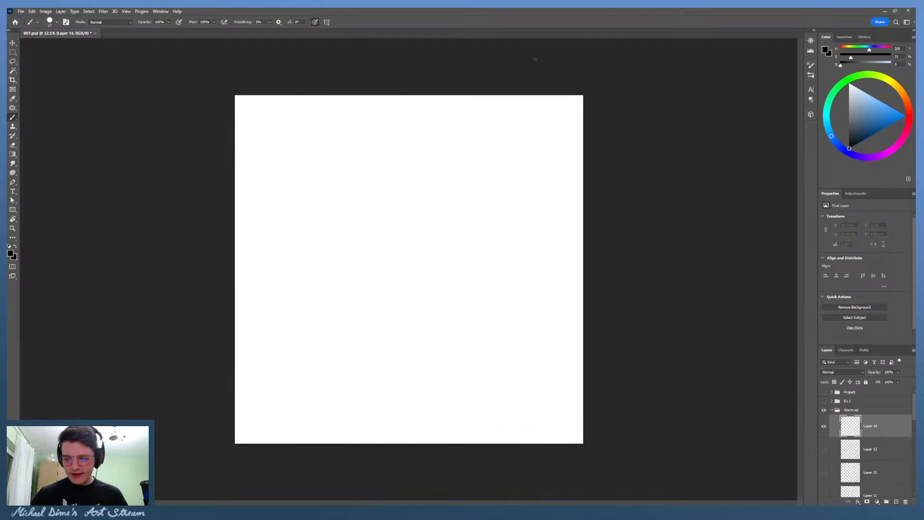
drag(564, 88, 591, 127)
mouse_move(558, 99)
mouse_down()
mouse_move(584, 129)
mouse_move(583, 144)
mouse_up()
drag(513, 100, 582, 167)
drag(486, 90, 585, 178)
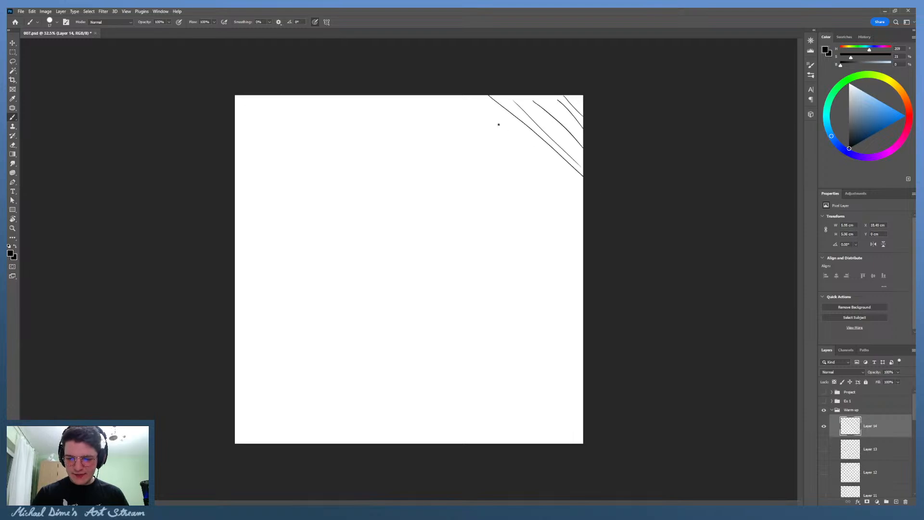
mouse_move(457, 93)
mouse_down()
mouse_move(585, 200)
mouse_move(539, 178)
mouse_move(585, 215)
mouse_up()
drag(412, 97, 583, 234)
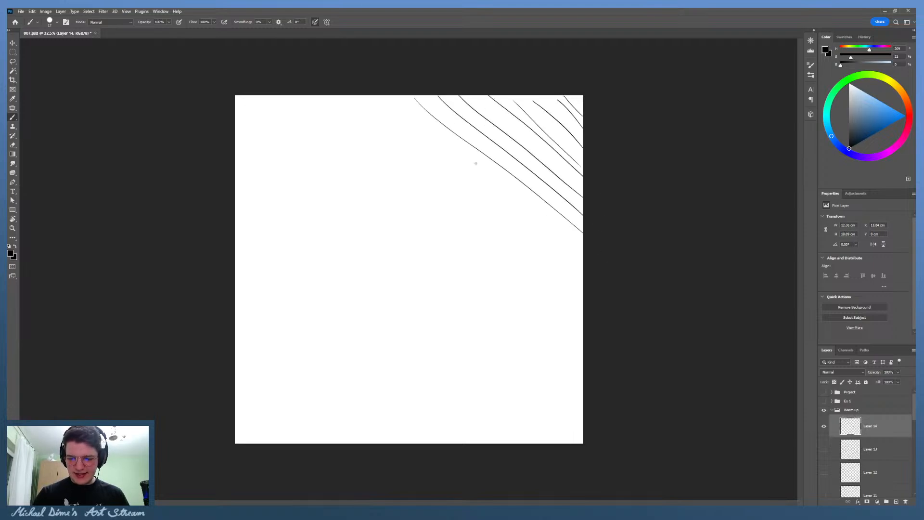
drag(379, 95, 584, 261)
mouse_move(352, 100)
mouse_down()
mouse_move(583, 286)
mouse_move(584, 299)
mouse_up()
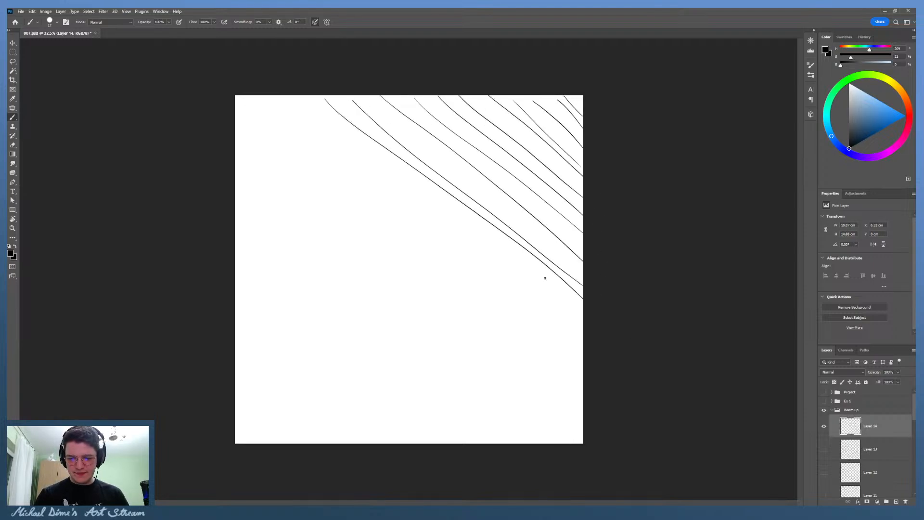
drag(298, 103, 555, 308)
mouse_move(251, 99)
mouse_down()
mouse_move(585, 364)
mouse_move(586, 384)
mouse_up()
drag(226, 127, 537, 384)
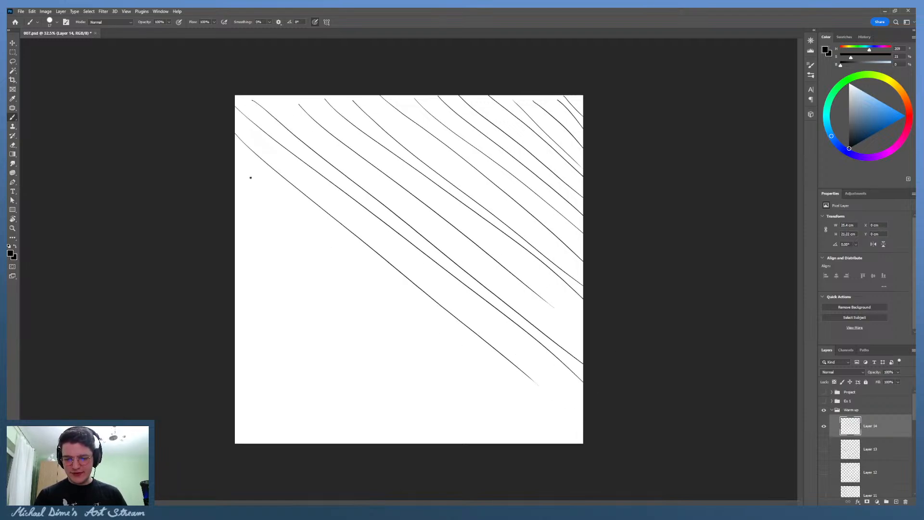
drag(249, 183, 525, 443)
mouse_move(249, 157)
mouse_down()
mouse_move(584, 419)
mouse_move(373, 268)
mouse_move(555, 443)
mouse_up()
drag(236, 194, 499, 441)
drag(235, 224, 480, 443)
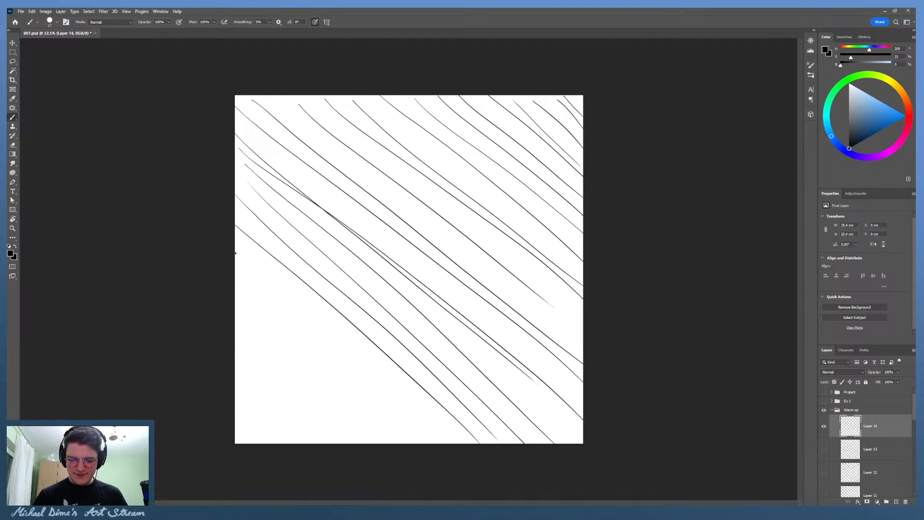
drag(235, 240, 476, 444)
drag(235, 260, 433, 443)
drag(235, 287, 407, 436)
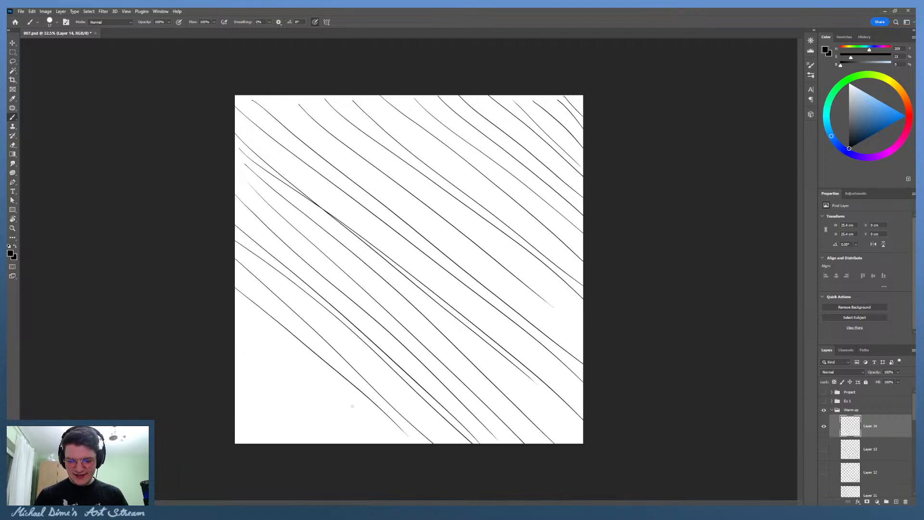
drag(235, 311, 389, 444)
drag(235, 341, 359, 444)
mouse_move(235, 364)
mouse_down()
mouse_move(334, 444)
mouse_move(324, 443)
mouse_up()
mouse_move(235, 395)
mouse_down()
mouse_move(302, 444)
mouse_move(252, 444)
mouse_up()
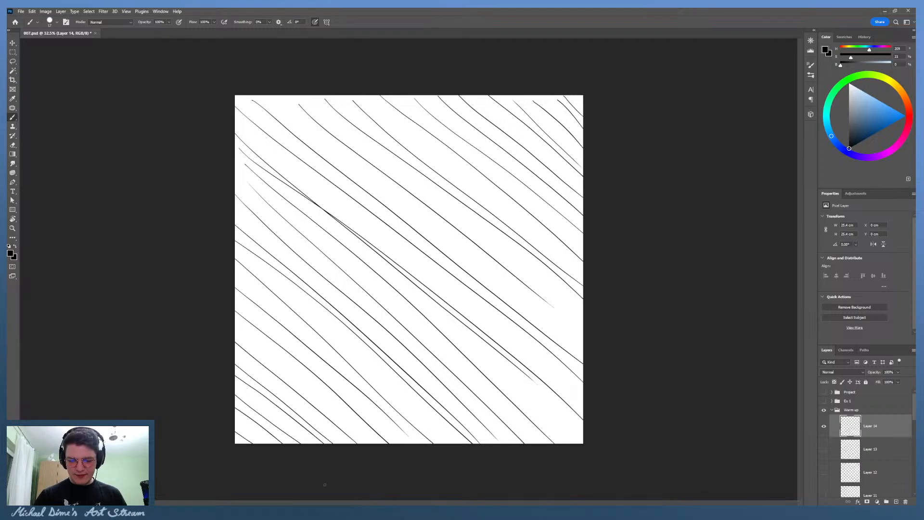
Step: Hide the second set of these diagonals and brush a third set upward from lower right to upper left on a new layer
click(897, 502)
click(824, 449)
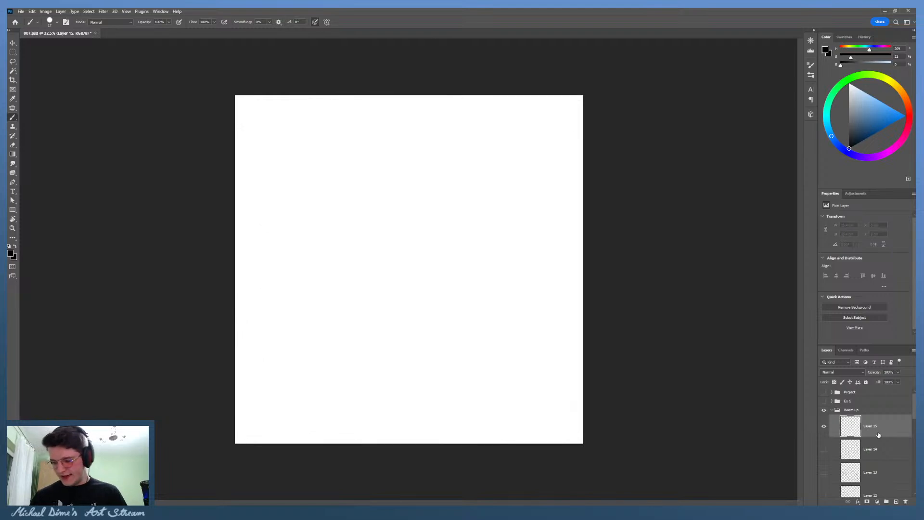
mouse_move(584, 115)
mouse_down()
mouse_move(555, 91)
mouse_move(532, 90)
mouse_up()
drag(584, 143, 498, 83)
mouse_move(584, 157)
mouse_down()
mouse_move(501, 91)
mouse_move(471, 88)
mouse_up()
drag(588, 186, 465, 90)
drag(587, 204, 415, 54)
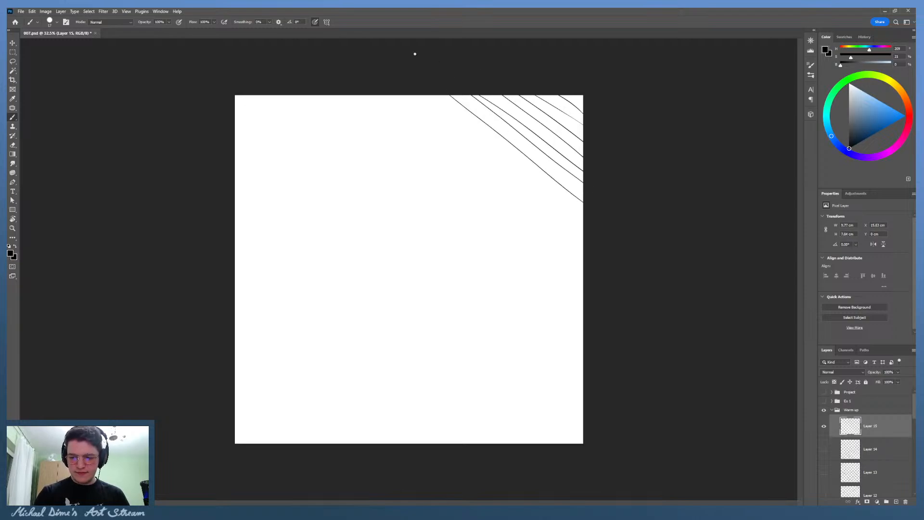
drag(585, 222, 413, 90)
mouse_move(586, 244)
mouse_down()
mouse_move(401, 91)
mouse_move(530, 223)
mouse_move(359, 94)
mouse_up()
drag(584, 275, 343, 95)
drag(575, 303, 281, 65)
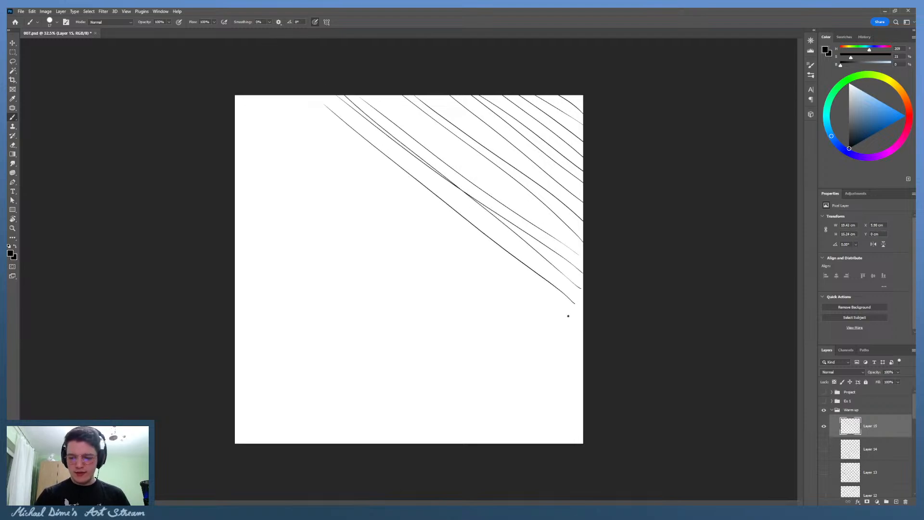
drag(574, 320, 237, 62)
drag(576, 332, 263, 96)
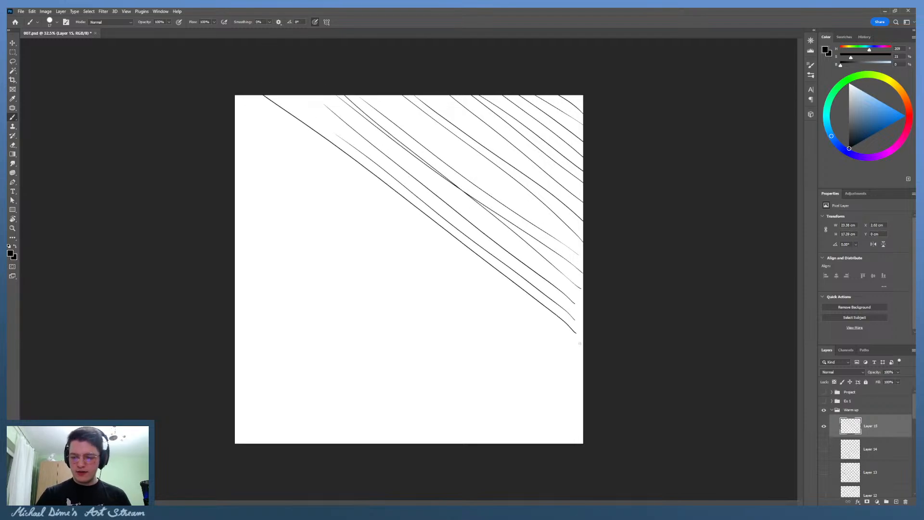
drag(573, 348, 258, 98)
drag(554, 347, 233, 102)
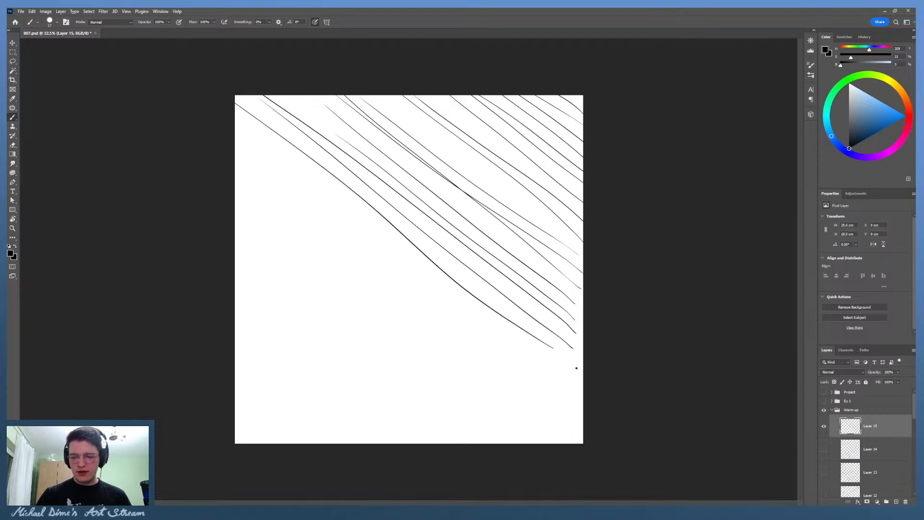
mouse_move(576, 369)
mouse_down()
mouse_move(234, 109)
mouse_move(254, 153)
mouse_move(234, 140)
mouse_up()
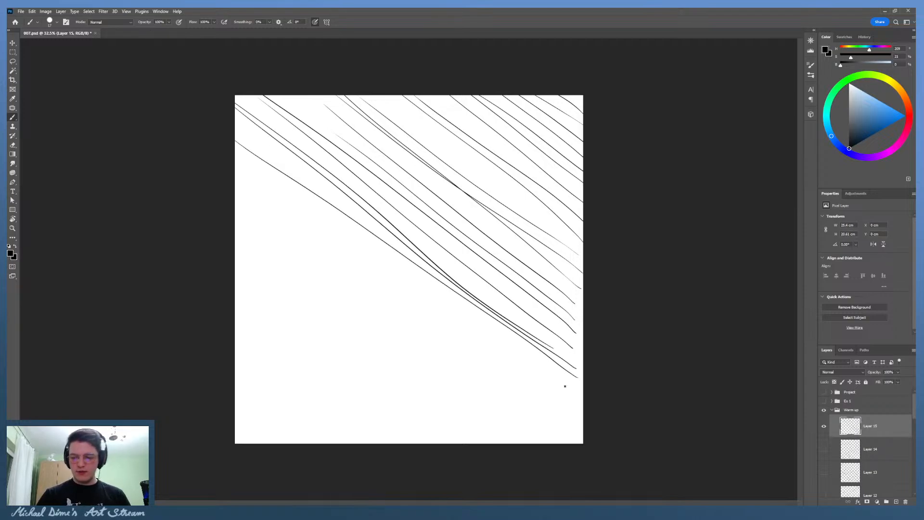
mouse_move(581, 389)
mouse_down()
mouse_move(255, 153)
mouse_move(234, 163)
mouse_up()
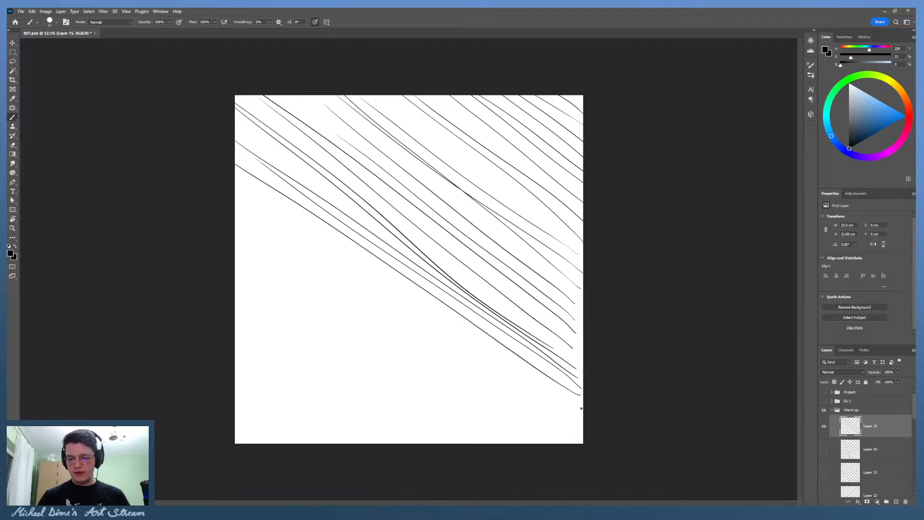
drag(583, 414, 234, 170)
drag(564, 417, 234, 180)
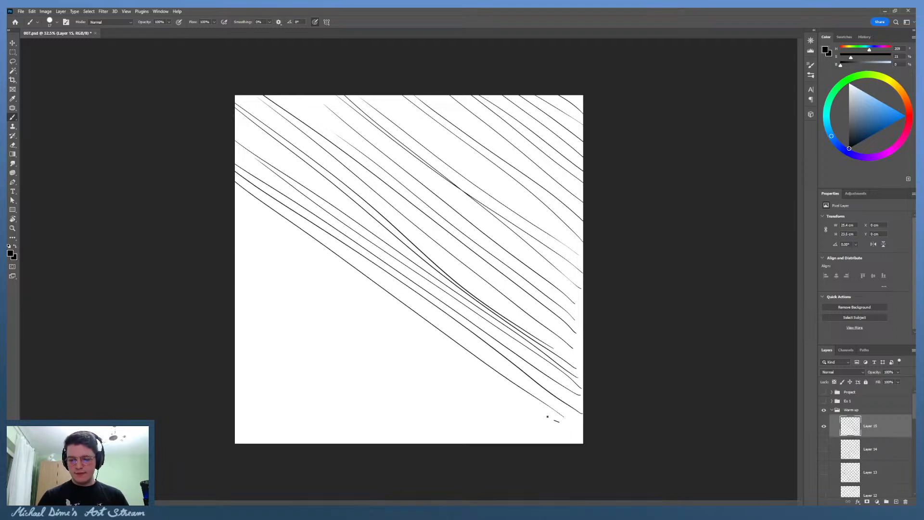
mouse_move(547, 417)
mouse_down()
mouse_move(234, 206)
mouse_move(427, 359)
mouse_move(234, 245)
mouse_up()
drag(514, 427, 266, 266)
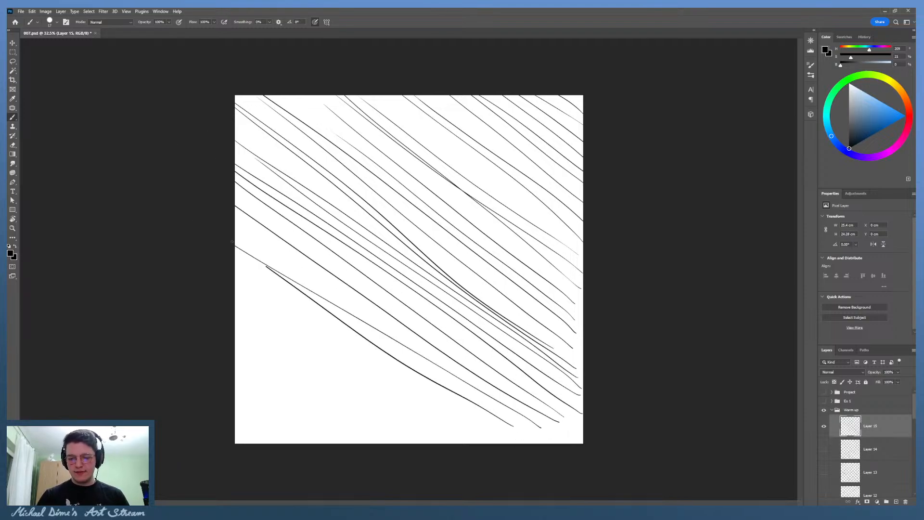
drag(513, 443, 235, 245)
mouse_move(481, 443)
mouse_down()
mouse_move(234, 271)
mouse_move(287, 324)
mouse_move(234, 286)
mouse_up()
drag(430, 443, 234, 314)
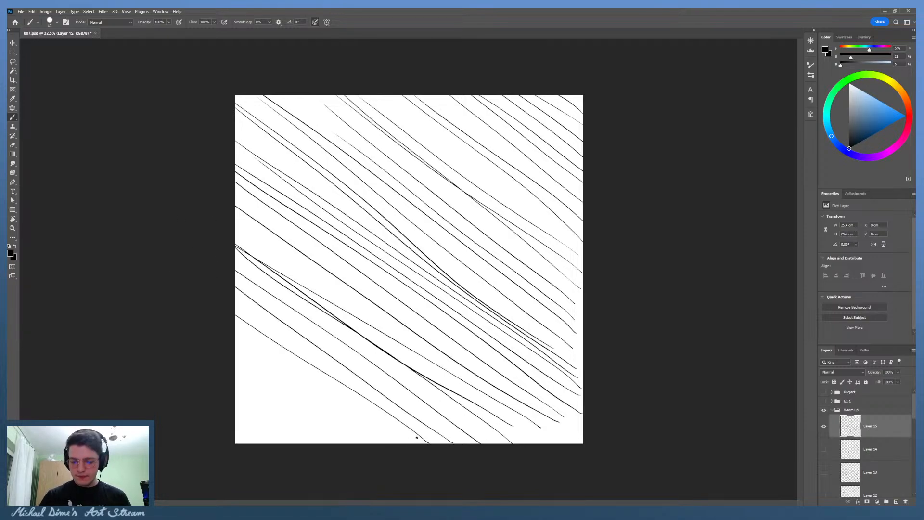
drag(417, 437, 235, 315)
drag(387, 442, 240, 336)
mouse_move(360, 443)
mouse_down()
mouse_move(234, 344)
mouse_move(305, 413)
mouse_move(235, 357)
mouse_up()
drag(318, 441, 235, 377)
drag(291, 439, 210, 377)
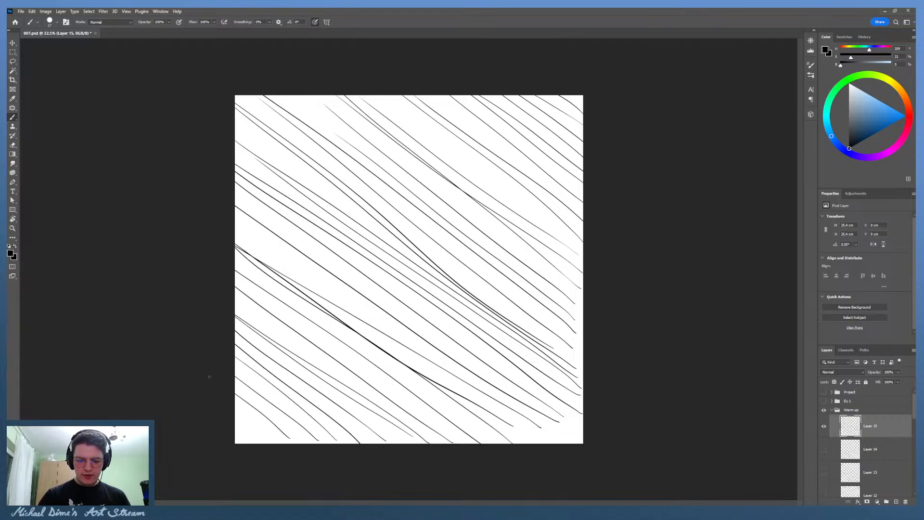
mouse_move(265, 435)
mouse_down()
mouse_move(234, 403)
mouse_move(234, 424)
mouse_up()
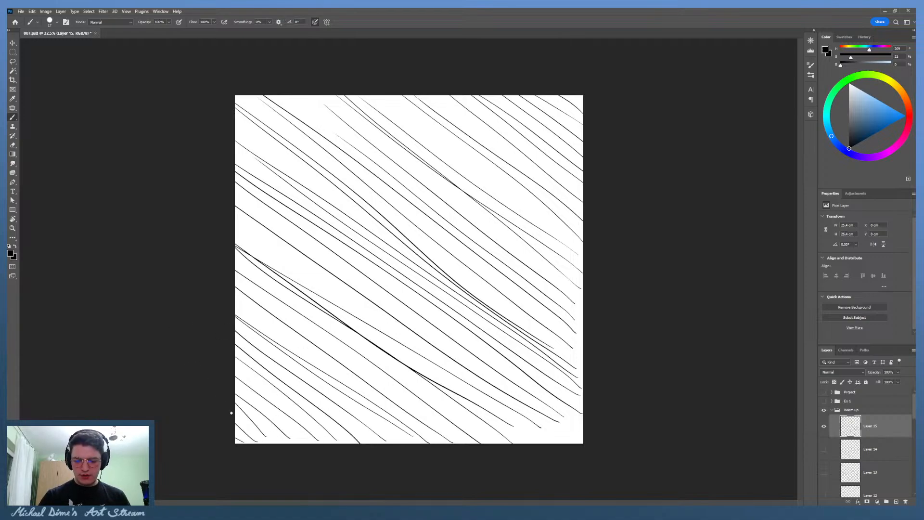
Step: Add a layer at the top of the Warm up group and hide the third set of upper-left to lower-right diagonals
key(ctrl+shift+alt+n)
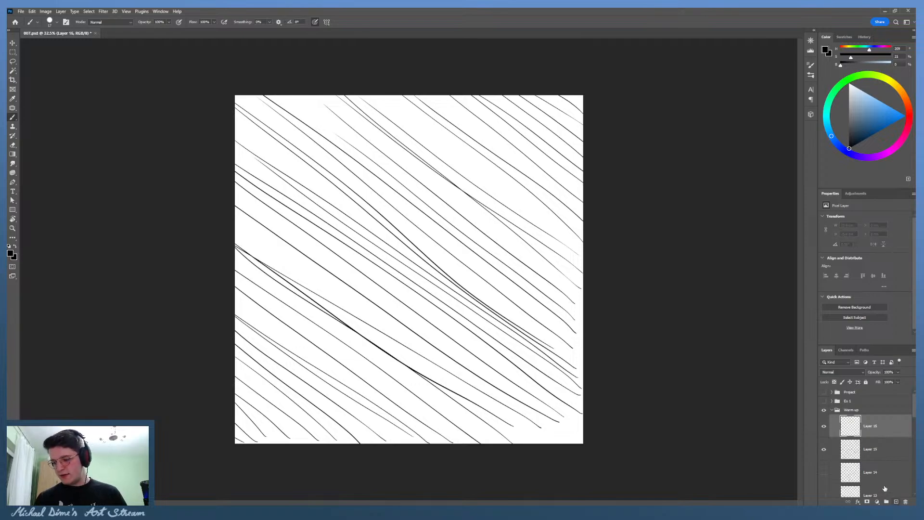
click(825, 449)
click(871, 449)
click(881, 430)
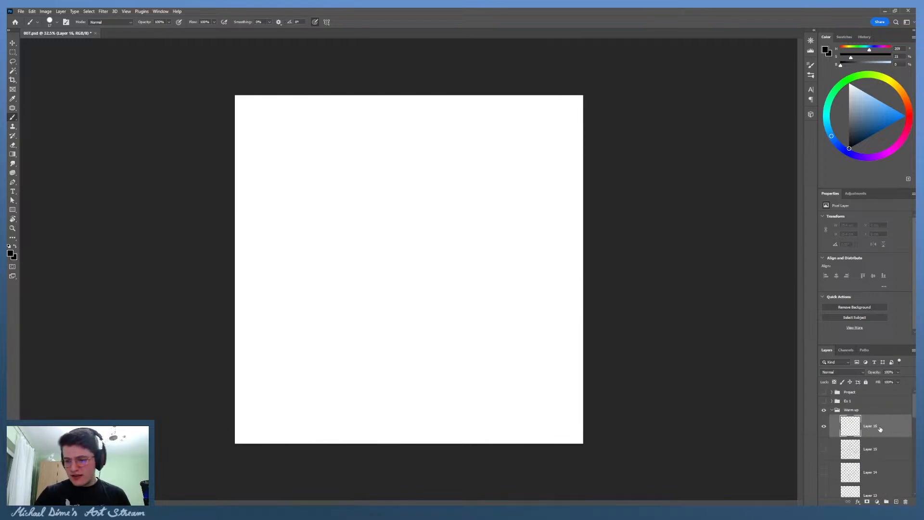
Step: Brush a fourth set of parallel diagonals, mostly upward from lower right to upper left, filling the canvas from its upper-right to lower-left corner
drag(565, 94, 588, 115)
mouse_move(579, 130)
mouse_down()
mouse_move(515, 95)
mouse_move(557, 128)
mouse_move(501, 96)
mouse_up()
drag(580, 159, 475, 95)
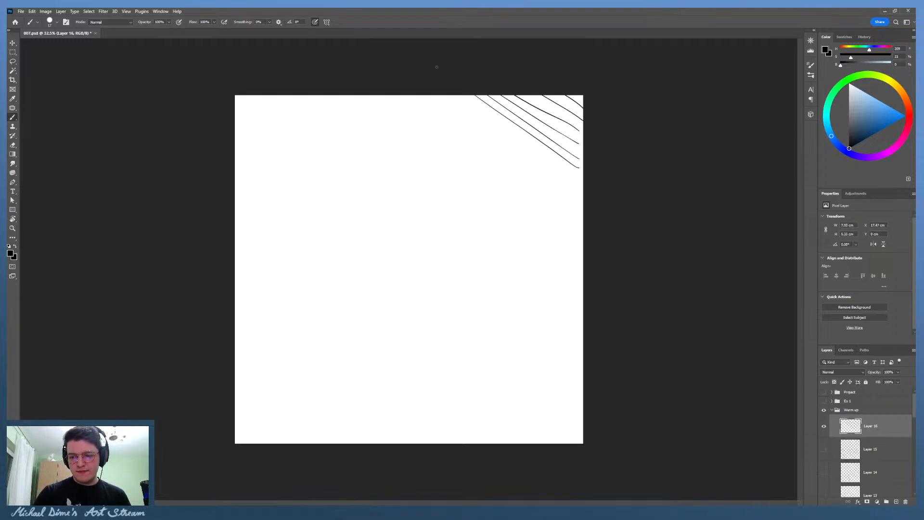
drag(575, 181, 442, 95)
mouse_move(581, 199)
mouse_down()
mouse_move(434, 95)
mouse_move(416, 95)
mouse_up()
drag(578, 230, 368, 85)
drag(573, 245, 384, 110)
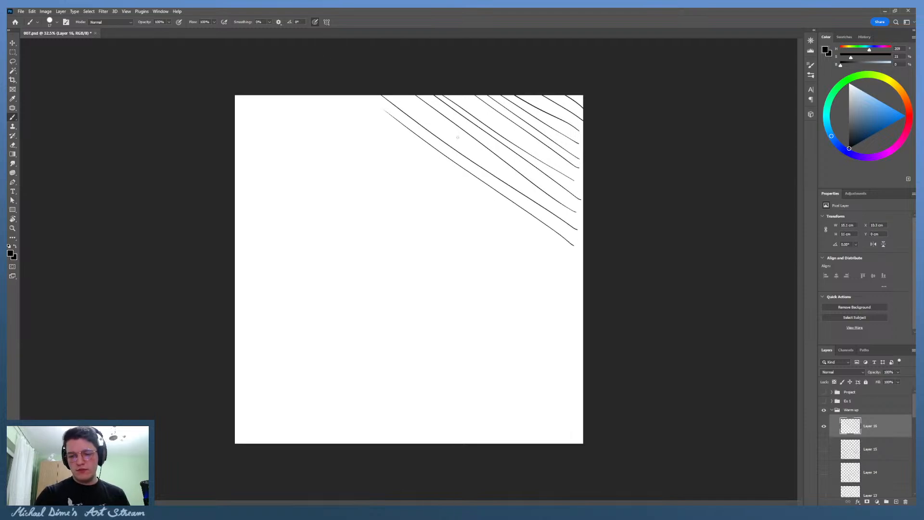
drag(568, 260, 357, 110)
drag(576, 278, 344, 102)
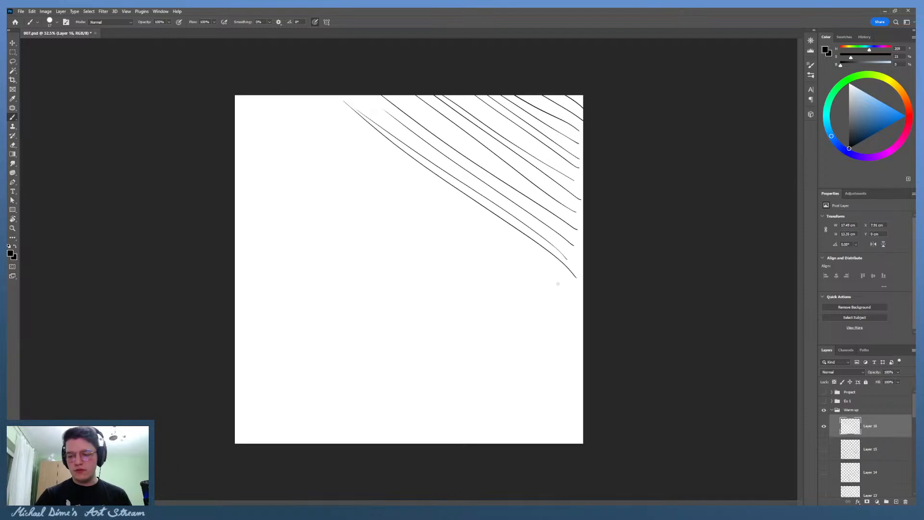
drag(564, 274, 288, 111)
drag(570, 284, 250, 35)
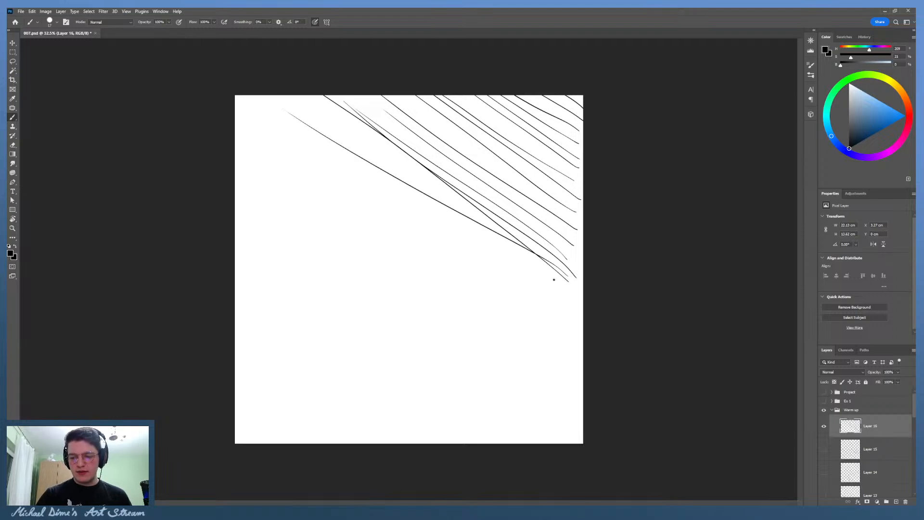
mouse_move(564, 285)
mouse_down()
mouse_move(284, 96)
mouse_move(532, 277)
mouse_move(235, 103)
mouse_up()
drag(567, 315, 235, 116)
drag(578, 337, 207, 91)
drag(582, 354, 169, 64)
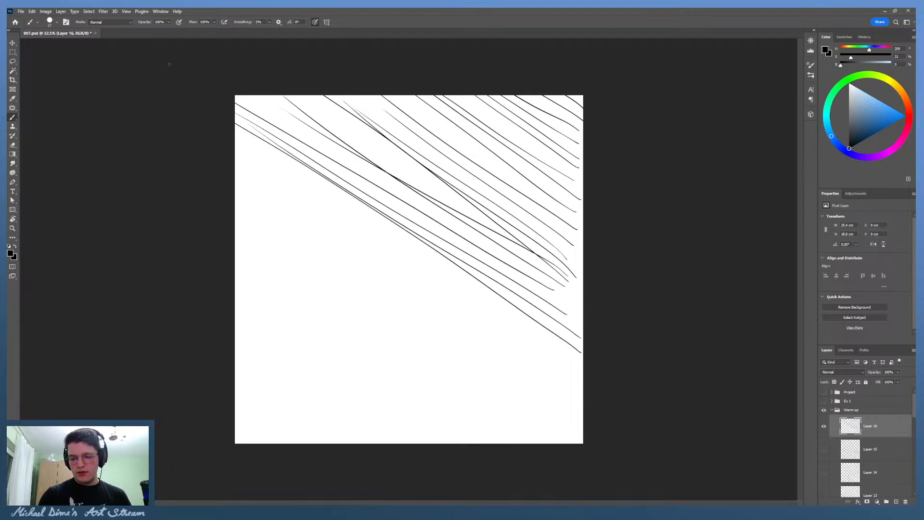
drag(572, 358, 141, 73)
drag(576, 372, 177, 96)
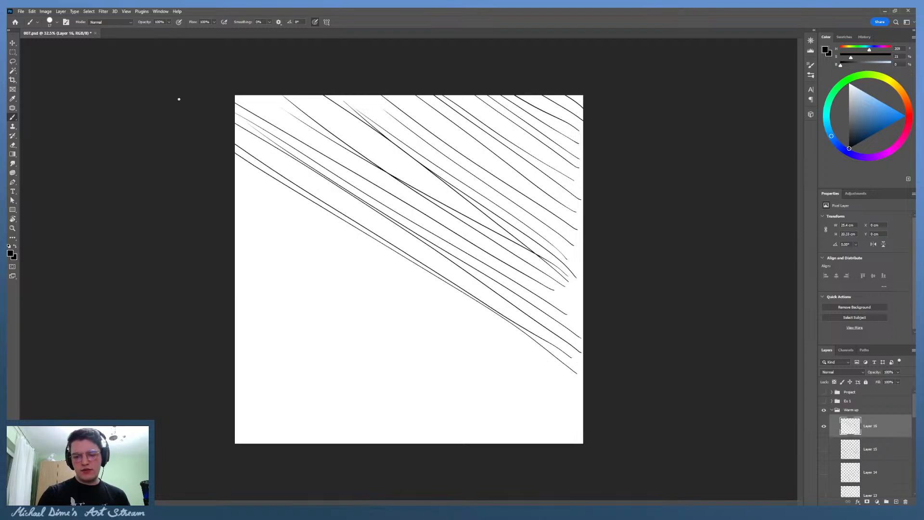
mouse_move(575, 392)
mouse_down()
mouse_move(231, 172)
mouse_move(422, 308)
mouse_move(235, 189)
mouse_up()
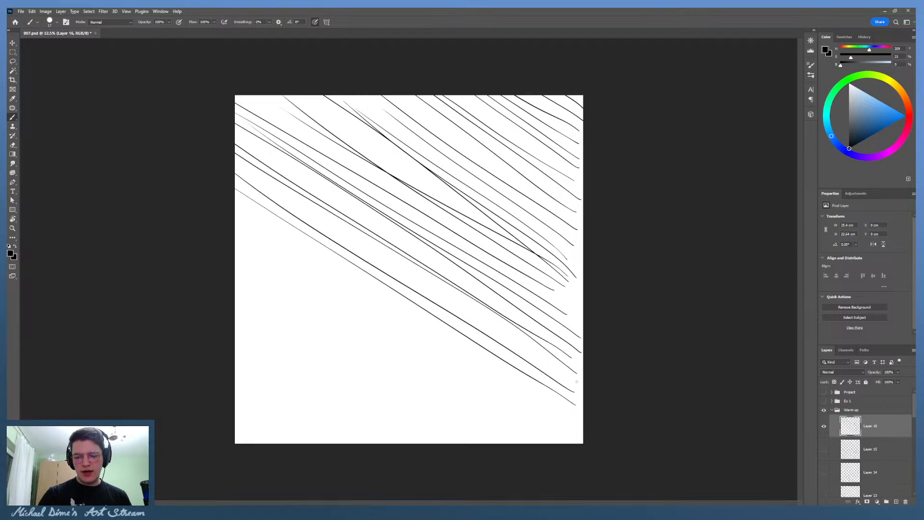
mouse_move(572, 420)
mouse_down()
mouse_move(235, 197)
mouse_move(508, 392)
mouse_move(235, 222)
mouse_up()
mouse_move(541, 429)
mouse_down()
mouse_move(235, 238)
mouse_move(248, 265)
mouse_move(234, 255)
mouse_up()
drag(496, 439, 255, 280)
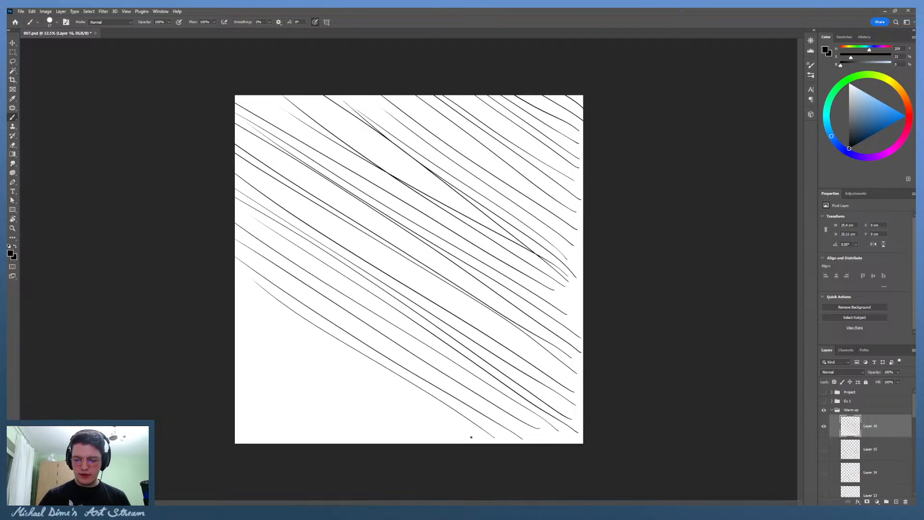
drag(471, 437, 234, 298)
drag(410, 416, 234, 313)
mouse_move(425, 442)
mouse_down()
mouse_move(234, 336)
mouse_move(243, 359)
mouse_up()
drag(386, 436, 234, 354)
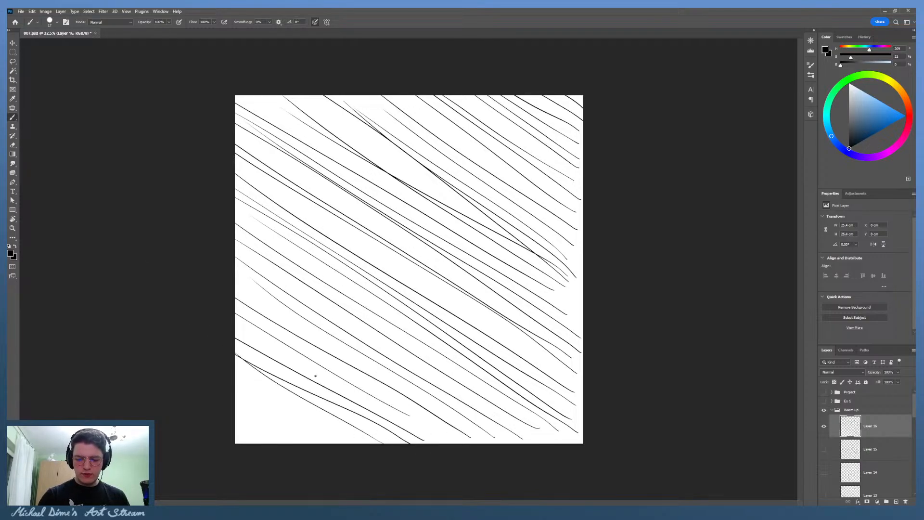
drag(358, 443, 234, 381)
drag(319, 443, 234, 395)
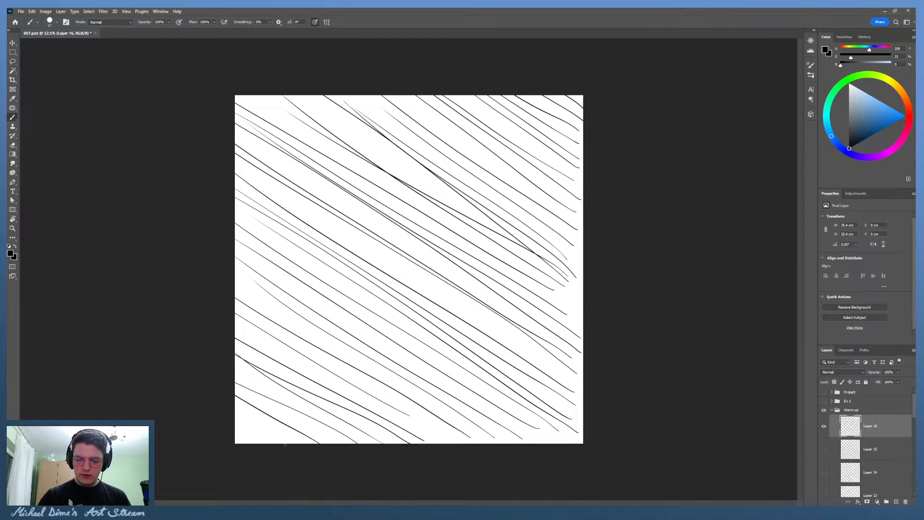
mouse_move(285, 445)
mouse_down()
mouse_move(200, 366)
mouse_move(264, 438)
mouse_move(234, 423)
mouse_up()
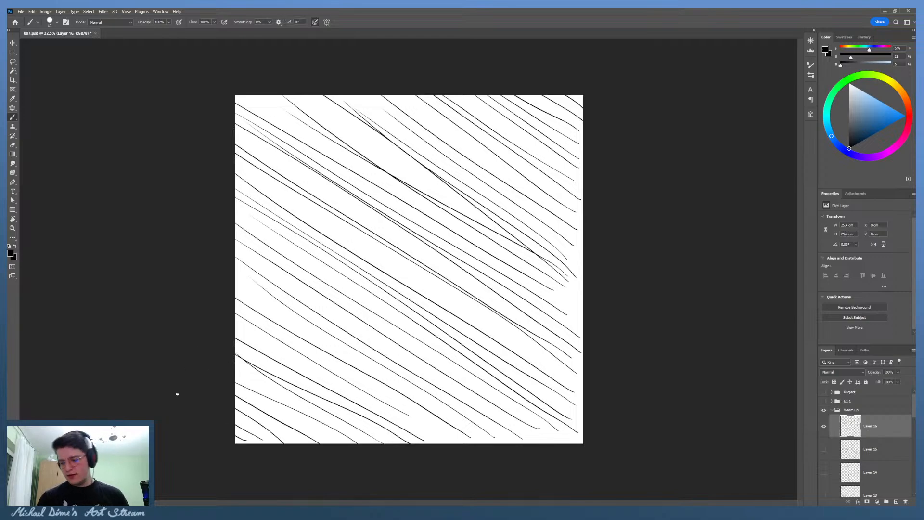
Step: Hide the fourth set of diagonals and add an empty layer above it in the Warm up group, keeping the new layer active
click(824, 426)
click(897, 502)
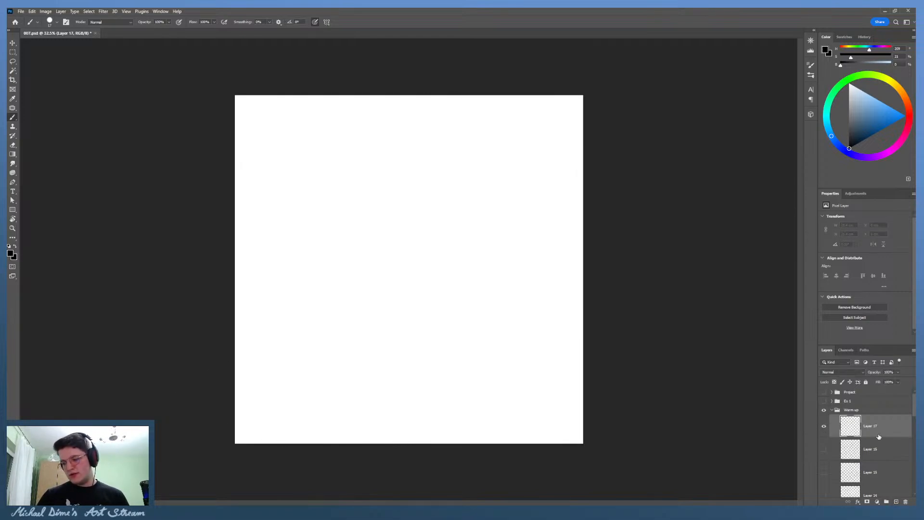
click(880, 444)
click(889, 424)
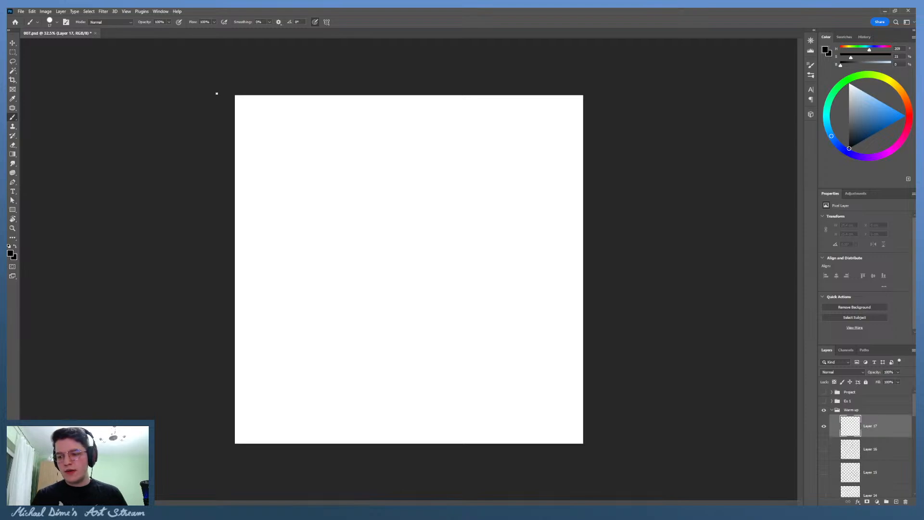
click(876, 444)
click(890, 429)
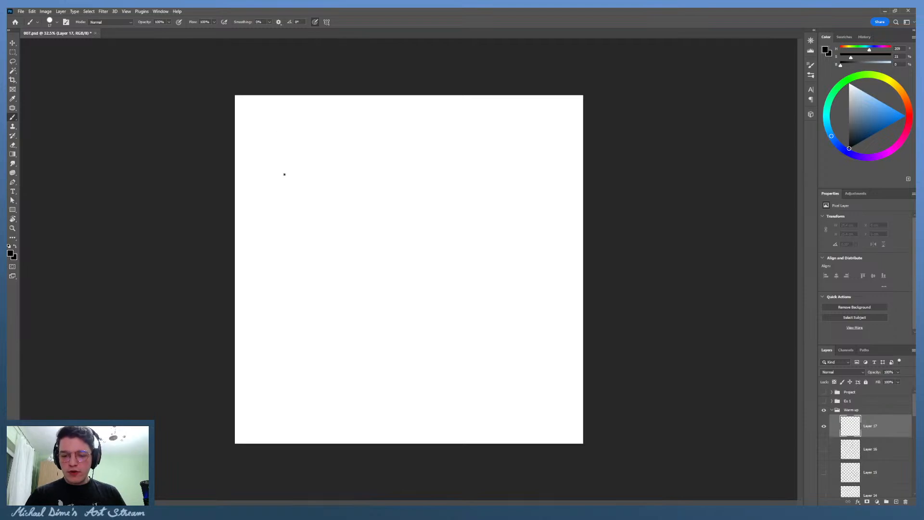
Step: Brush six rows of narrow ellipses slanting to the right, filling the canvas from top to bottom
mouse_move(246, 147)
mouse_down()
mouse_move(268, 107)
mouse_move(244, 138)
mouse_move(278, 117)
mouse_move(351, 101)
mouse_move(324, 148)
mouse_move(376, 141)
mouse_move(416, 104)
mouse_move(428, 120)
mouse_move(443, 104)
mouse_move(452, 145)
mouse_move(495, 116)
mouse_move(561, 101)
mouse_move(552, 144)
mouse_move(540, 148)
mouse_move(248, 197)
mouse_move(279, 159)
mouse_move(283, 188)
mouse_move(313, 157)
mouse_move(315, 202)
mouse_move(370, 154)
mouse_move(388, 157)
mouse_move(392, 197)
mouse_move(408, 165)
mouse_move(426, 200)
mouse_move(491, 158)
mouse_move(484, 202)
mouse_move(538, 170)
mouse_move(528, 202)
mouse_move(571, 146)
mouse_up()
mouse_move(252, 217)
mouse_down()
mouse_move(271, 204)
mouse_move(258, 252)
mouse_move(327, 193)
mouse_move(331, 254)
mouse_move(347, 233)
mouse_move(345, 265)
mouse_move(374, 268)
mouse_move(416, 208)
mouse_move(397, 268)
mouse_move(473, 255)
mouse_move(489, 217)
mouse_move(474, 272)
mouse_move(544, 209)
mouse_move(559, 215)
mouse_move(586, 188)
mouse_up()
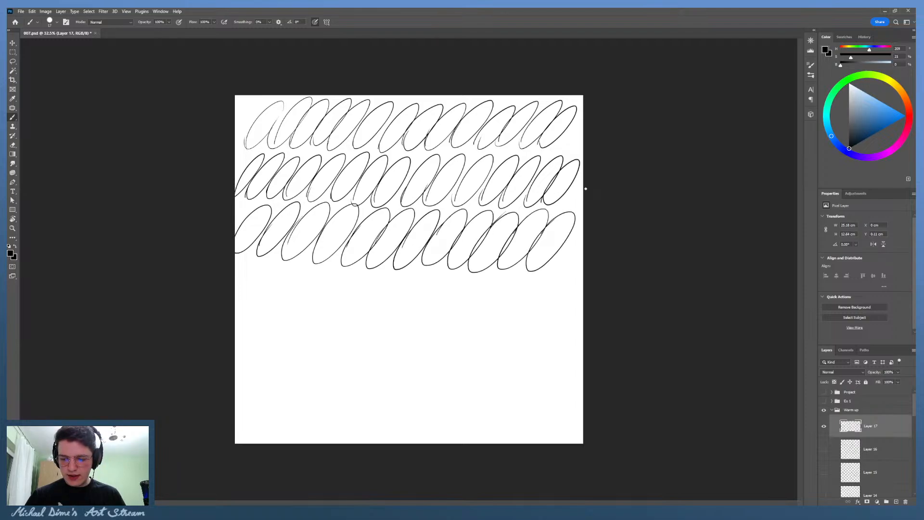
mouse_move(241, 307)
mouse_down()
mouse_move(262, 308)
mouse_move(298, 269)
mouse_move(311, 289)
mouse_move(333, 288)
mouse_move(324, 324)
mouse_move(341, 279)
mouse_move(351, 324)
mouse_move(390, 328)
mouse_move(423, 267)
mouse_move(416, 333)
mouse_move(539, 272)
mouse_move(567, 268)
mouse_move(525, 321)
mouse_up()
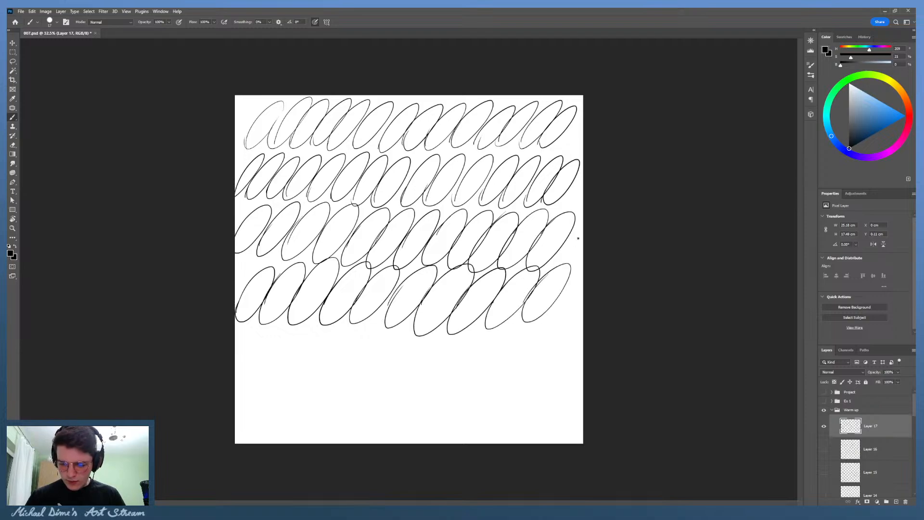
mouse_move(236, 368)
mouse_down()
mouse_move(264, 327)
mouse_move(250, 354)
mouse_move(303, 325)
mouse_move(335, 321)
mouse_move(332, 345)
mouse_move(356, 316)
mouse_up()
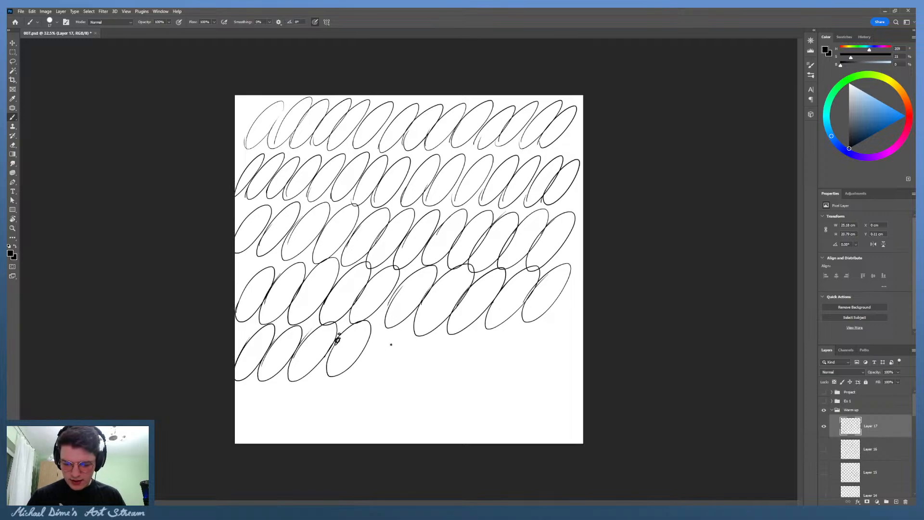
drag(377, 337, 366, 373)
mouse_move(422, 332)
mouse_down()
mouse_move(395, 358)
mouse_move(423, 332)
mouse_move(421, 380)
mouse_move(455, 330)
mouse_move(448, 383)
mouse_move(476, 382)
mouse_move(527, 327)
mouse_move(532, 335)
mouse_up()
mouse_move(241, 412)
mouse_down()
mouse_move(264, 388)
mouse_move(309, 383)
mouse_move(314, 405)
mouse_move(331, 378)
mouse_move(371, 393)
mouse_move(355, 388)
mouse_move(443, 395)
mouse_move(414, 424)
mouse_move(452, 424)
mouse_move(501, 381)
mouse_move(529, 378)
mouse_move(506, 399)
mouse_move(561, 375)
mouse_up()
Step: Hide the slanted ellipses and fill a new layer with six rows of rounder, overlapping freehand circles
click(897, 502)
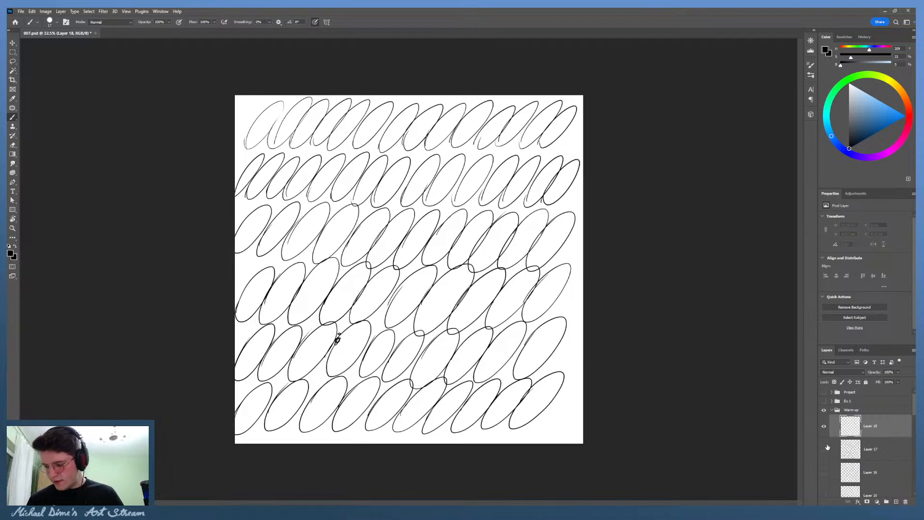
click(824, 449)
mouse_move(252, 132)
mouse_down()
mouse_move(269, 144)
mouse_move(368, 124)
mouse_move(319, 126)
mouse_up()
mouse_move(370, 139)
mouse_down()
mouse_move(394, 98)
mouse_move(365, 126)
mouse_up()
mouse_move(413, 139)
mouse_down()
mouse_move(417, 120)
mouse_move(515, 124)
mouse_move(462, 140)
mouse_up()
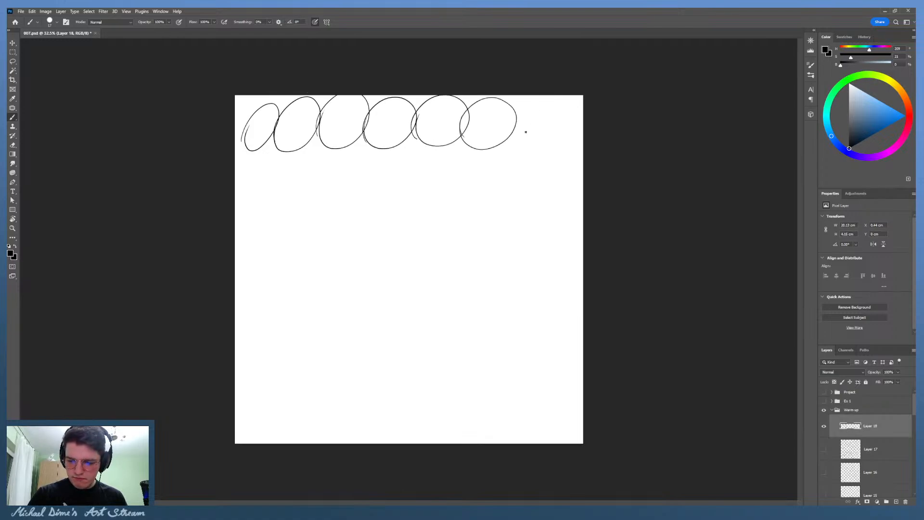
mouse_move(512, 125)
mouse_down()
mouse_move(561, 130)
mouse_move(510, 135)
mouse_up()
mouse_move(289, 145)
mouse_down()
mouse_move(250, 193)
mouse_move(304, 156)
mouse_move(358, 166)
mouse_move(306, 178)
mouse_up()
drag(365, 151, 357, 193)
mouse_move(399, 154)
mouse_down()
mouse_move(433, 144)
mouse_move(424, 202)
mouse_up()
mouse_move(482, 144)
mouse_down()
mouse_move(475, 153)
mouse_move(514, 190)
mouse_move(510, 181)
mouse_up()
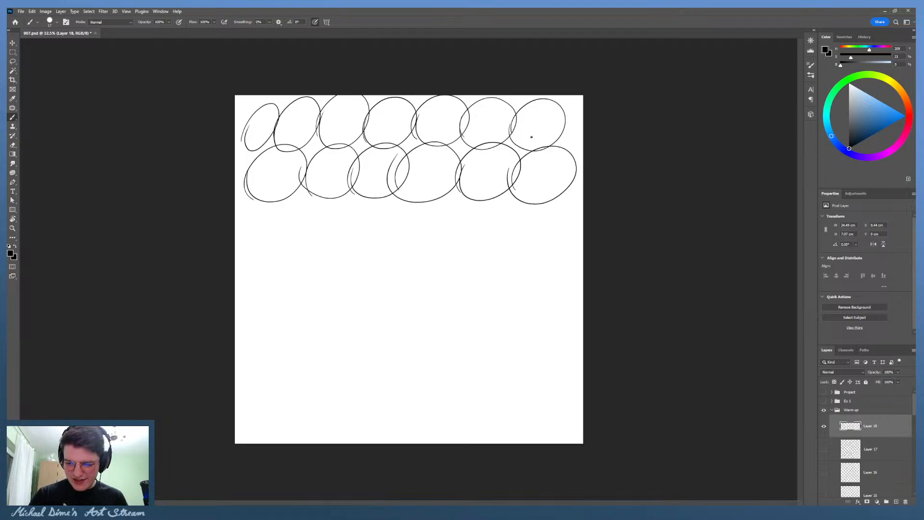
drag(236, 227, 243, 252)
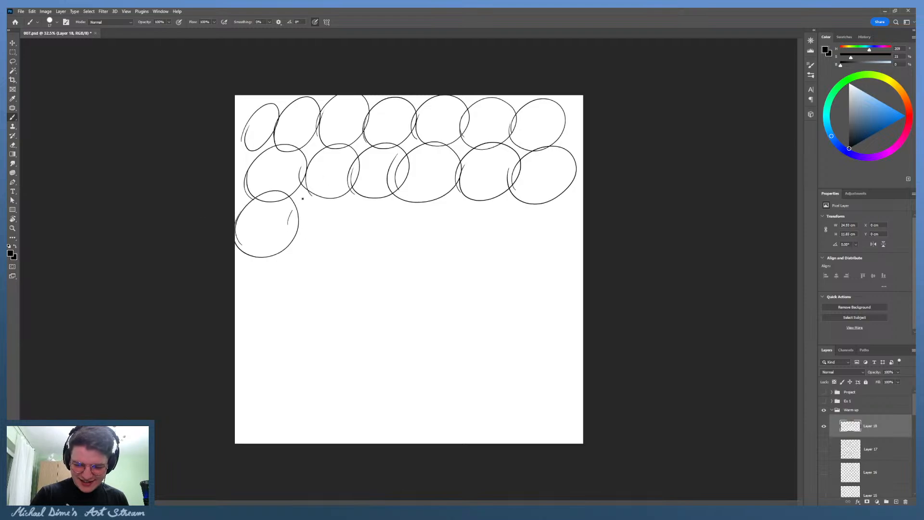
drag(303, 199, 294, 204)
mouse_move(349, 215)
mouse_down()
mouse_move(485, 201)
mouse_move(456, 201)
mouse_move(550, 239)
mouse_move(491, 212)
mouse_up()
drag(242, 299, 310, 255)
drag(251, 257, 238, 286)
mouse_move(303, 258)
mouse_down()
mouse_move(296, 284)
mouse_move(296, 262)
mouse_up()
mouse_move(359, 260)
mouse_down()
mouse_move(352, 274)
mouse_move(366, 250)
mouse_up()
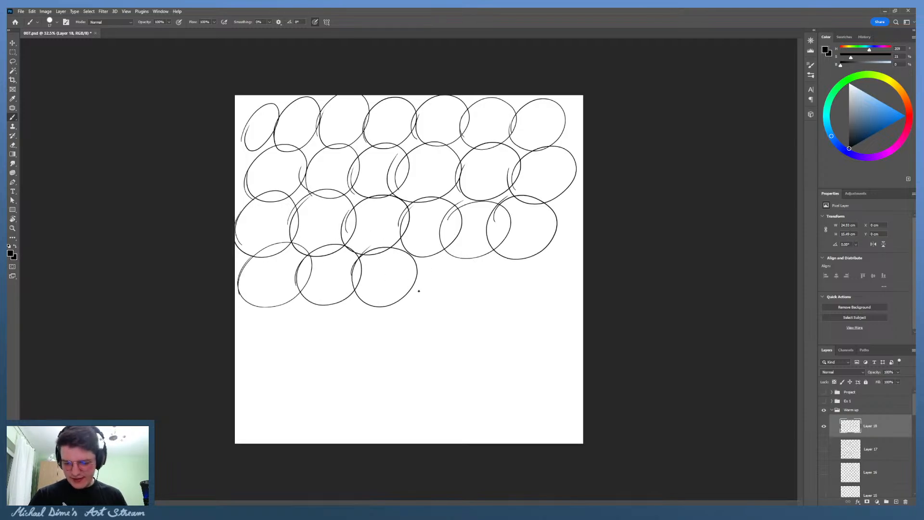
mouse_move(452, 246)
mouse_down()
mouse_move(410, 251)
mouse_move(403, 270)
mouse_up()
drag(461, 262, 459, 278)
mouse_move(511, 247)
mouse_down()
mouse_move(465, 253)
mouse_move(506, 274)
mouse_move(527, 242)
mouse_up()
mouse_move(269, 316)
mouse_down()
mouse_move(281, 360)
mouse_move(308, 308)
mouse_move(290, 309)
mouse_up()
mouse_move(381, 289)
mouse_down()
mouse_move(332, 320)
mouse_move(330, 332)
mouse_up()
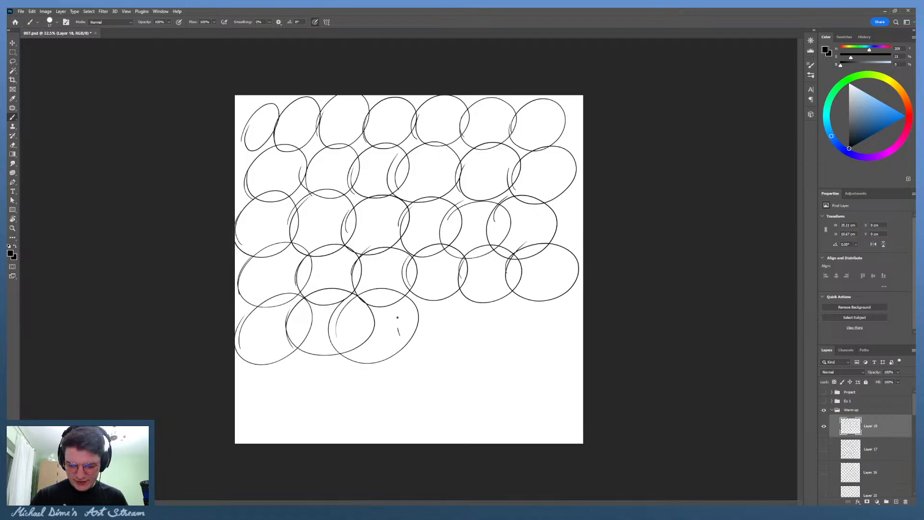
mouse_move(440, 285)
mouse_down()
mouse_move(391, 320)
mouse_move(435, 332)
mouse_move(442, 317)
mouse_up()
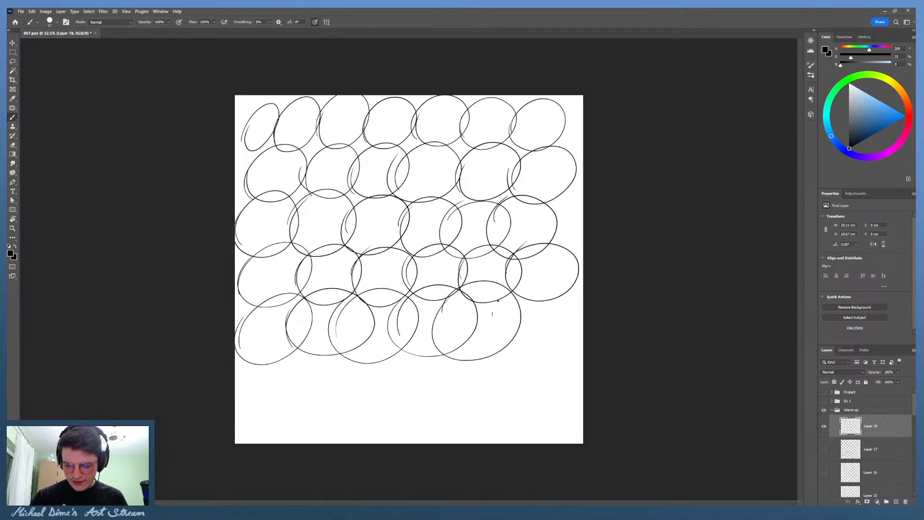
drag(505, 302, 519, 295)
mouse_move(242, 387)
mouse_down()
mouse_move(306, 377)
mouse_move(243, 409)
mouse_up()
drag(240, 398, 238, 414)
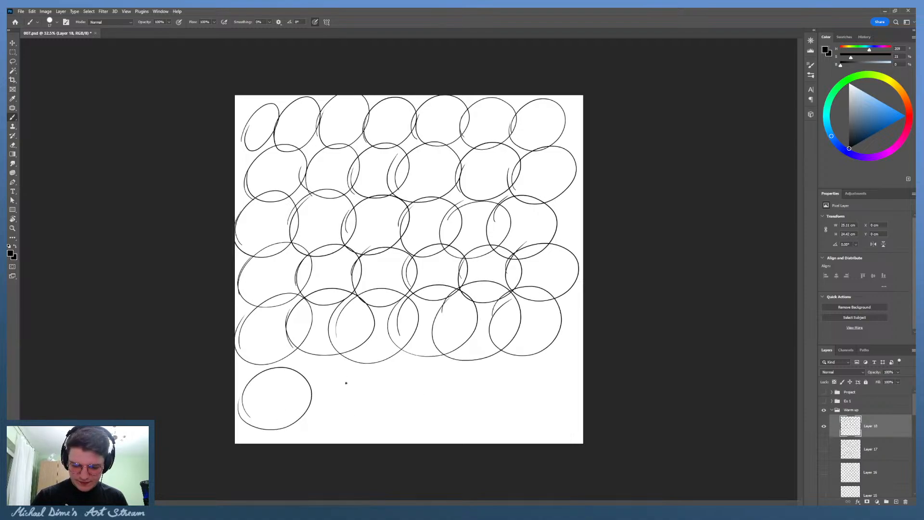
mouse_move(304, 384)
mouse_down()
mouse_move(380, 378)
mouse_move(315, 371)
mouse_up()
drag(393, 388, 394, 404)
mouse_move(481, 371)
mouse_down()
mouse_move(482, 423)
mouse_move(479, 366)
mouse_move(582, 399)
mouse_move(516, 375)
mouse_up()
Step: Hide the rows of circles and brush five large circles spread across the canvas on a new layer
click(896, 501)
click(825, 449)
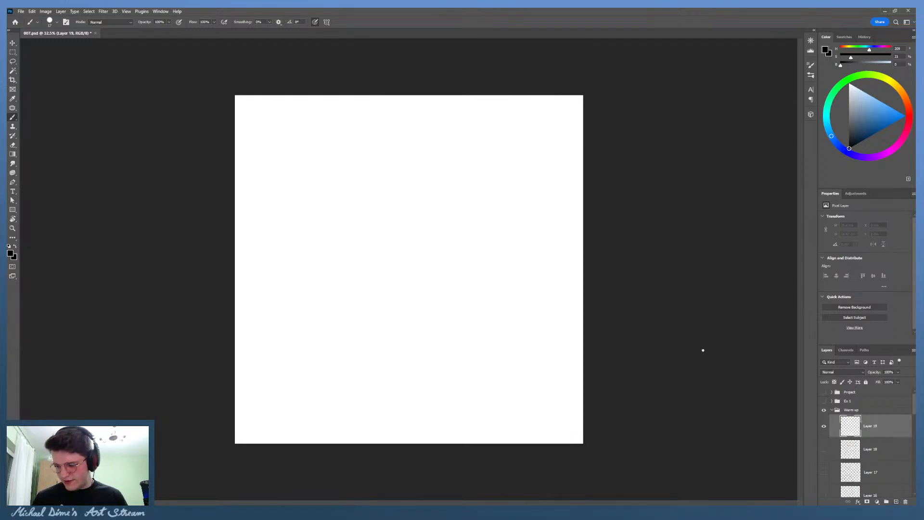
drag(291, 206, 320, 241)
drag(330, 127, 289, 212)
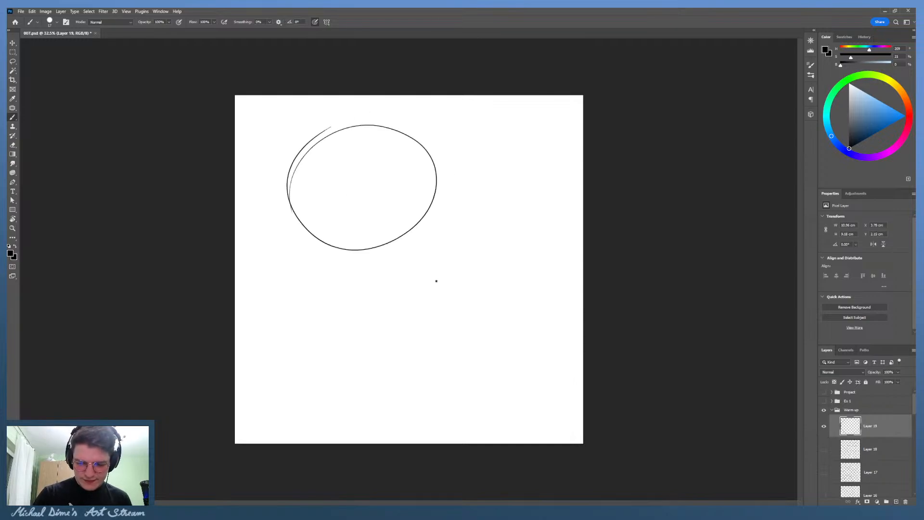
mouse_move(410, 248)
mouse_down()
mouse_move(396, 296)
mouse_move(399, 282)
mouse_up()
drag(436, 233, 399, 280)
mouse_move(282, 300)
mouse_down()
mouse_move(268, 353)
mouse_move(280, 299)
mouse_move(269, 317)
mouse_up()
mouse_move(481, 120)
mouse_down()
mouse_move(455, 163)
mouse_move(475, 121)
mouse_up()
mouse_move(457, 377)
mouse_down()
mouse_move(557, 311)
mouse_move(505, 319)
mouse_up()
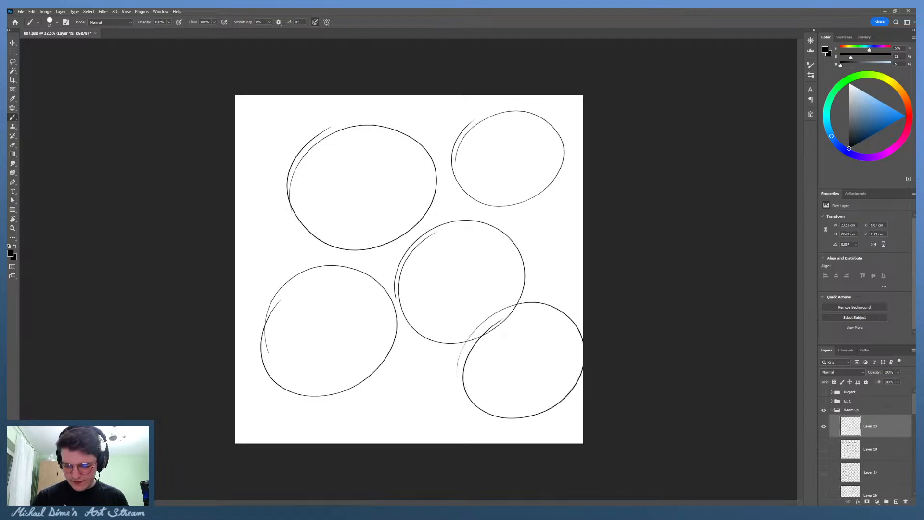
Step: Brush smaller circles in the gaps between the large ones and along the edges of the canvas
drag(377, 371, 368, 403)
mouse_move(381, 365)
mouse_down()
mouse_move(452, 390)
mouse_move(372, 399)
mouse_up()
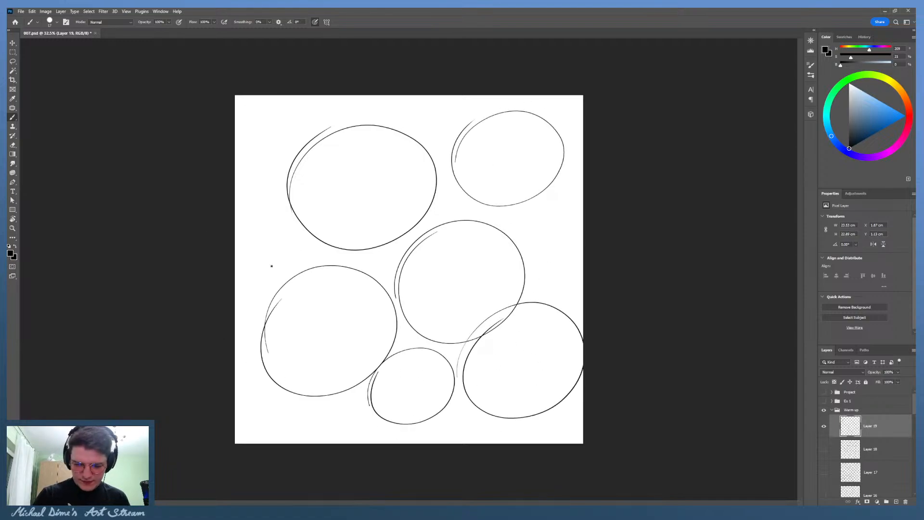
drag(250, 261, 241, 230)
mouse_move(241, 159)
mouse_down()
mouse_move(301, 129)
mouse_move(240, 128)
mouse_up()
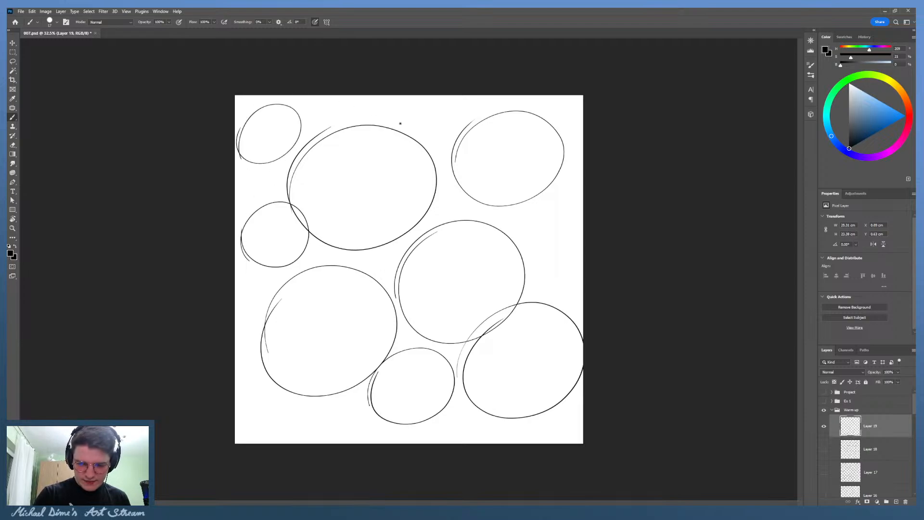
mouse_move(435, 144)
mouse_down()
mouse_move(474, 123)
mouse_move(426, 118)
mouse_up()
mouse_move(573, 193)
mouse_down()
mouse_move(532, 226)
mouse_move(580, 251)
mouse_up()
drag(544, 195, 534, 208)
drag(434, 234, 429, 227)
drag(426, 185, 420, 219)
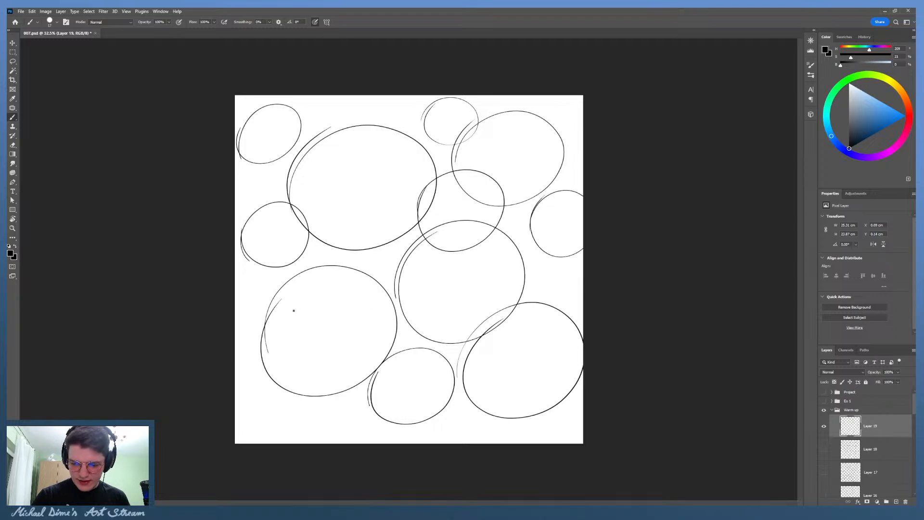
mouse_move(284, 394)
mouse_down()
mouse_move(270, 436)
mouse_move(284, 388)
mouse_up()
drag(356, 369, 320, 380)
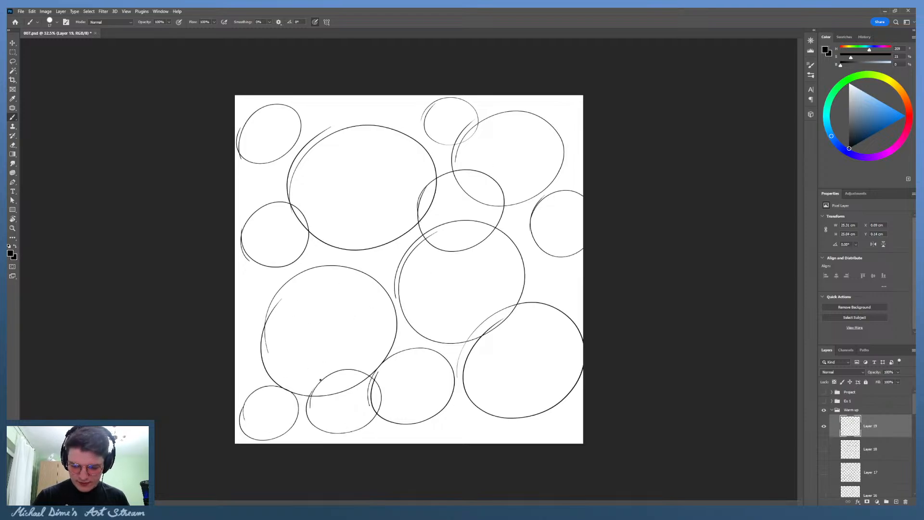
Step: Brush seven medium circles that overlap the existing ones, spread over the upper, left, right and lower-middle parts of the canvas
mouse_move(294, 238)
mouse_down()
mouse_move(330, 283)
mouse_move(333, 270)
mouse_up()
mouse_move(353, 316)
mouse_down()
mouse_move(324, 309)
mouse_move(313, 289)
mouse_up()
drag(247, 202, 255, 215)
drag(354, 118, 354, 142)
mouse_move(503, 323)
mouse_down()
mouse_move(578, 236)
mouse_move(501, 326)
mouse_up()
drag(490, 251, 481, 289)
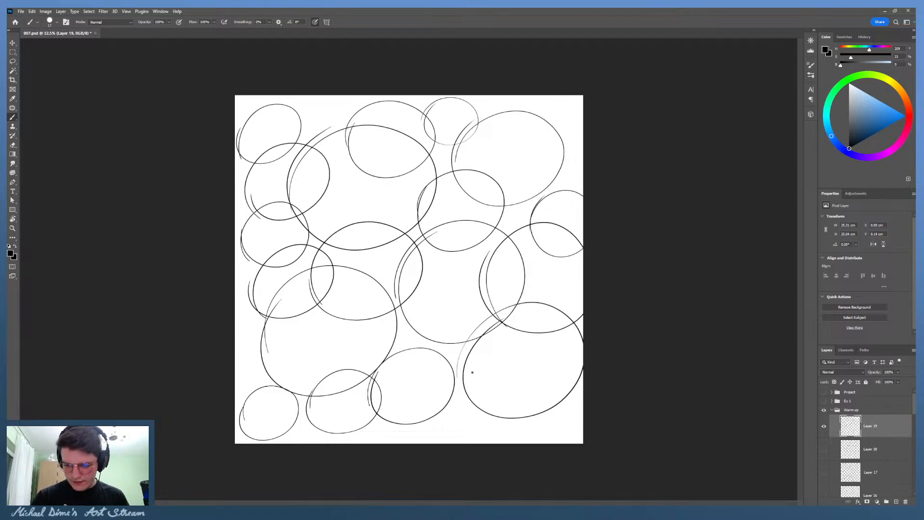
drag(404, 362, 416, 333)
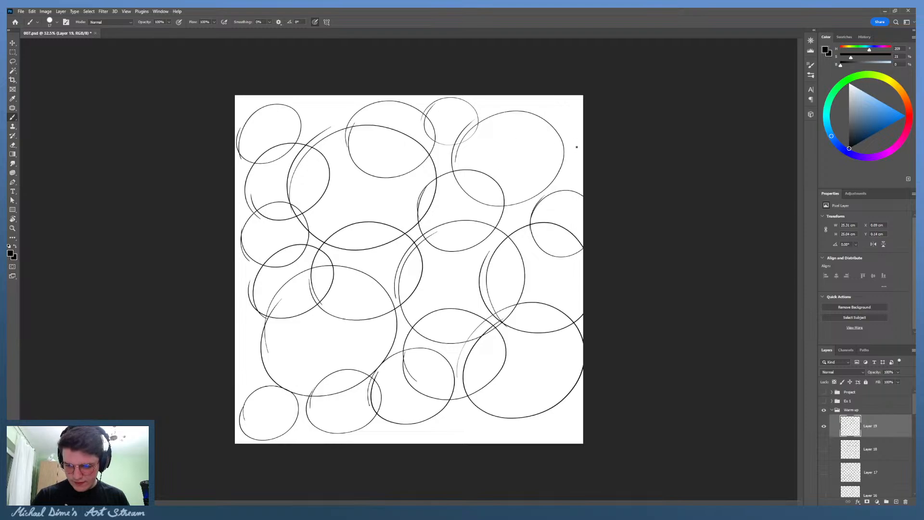
Step: Brush a circle at the upper-right edge of the canvas and four small circles inside the large ones
mouse_move(524, 166)
mouse_down()
mouse_move(581, 156)
mouse_move(515, 135)
mouse_up()
drag(337, 337, 378, 343)
drag(316, 364, 288, 360)
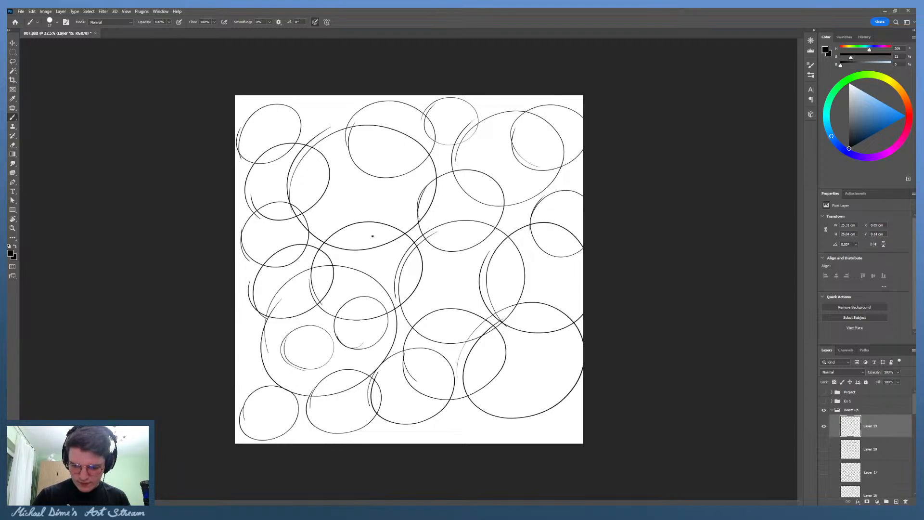
mouse_move(402, 166)
mouse_down()
mouse_move(358, 212)
mouse_move(351, 161)
mouse_up()
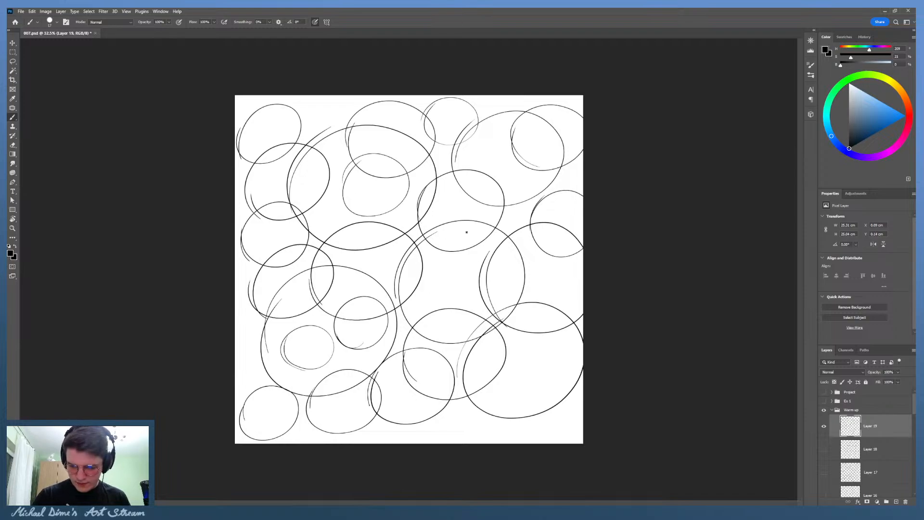
drag(438, 279, 437, 244)
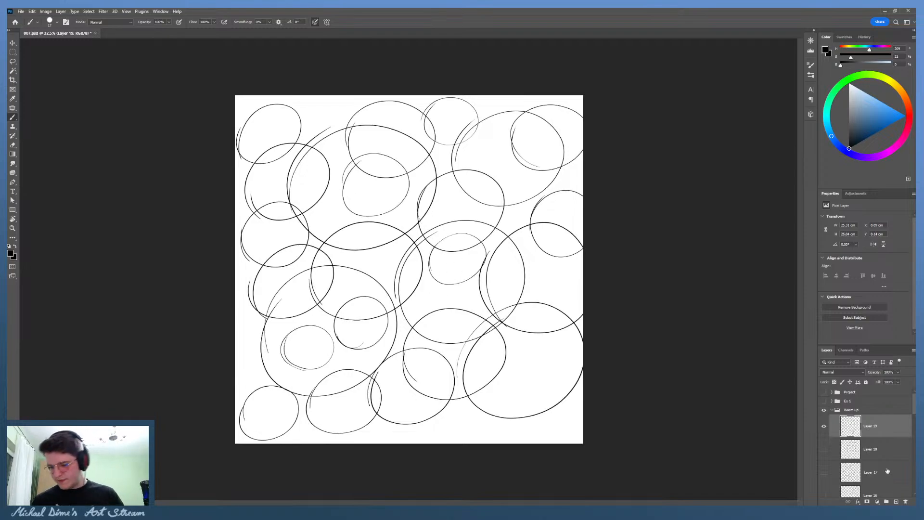
Step: Hide the circles layer and, on a new layer, brush one very large circle with smaller ones nested inside it
click(896, 502)
click(825, 449)
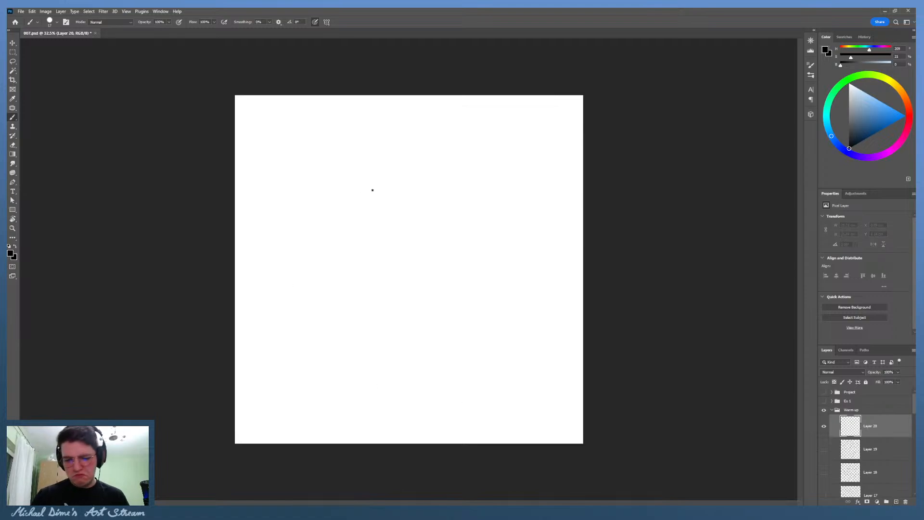
mouse_move(366, 374)
mouse_down()
mouse_move(310, 330)
mouse_move(503, 114)
mouse_move(375, 373)
mouse_move(286, 240)
mouse_up()
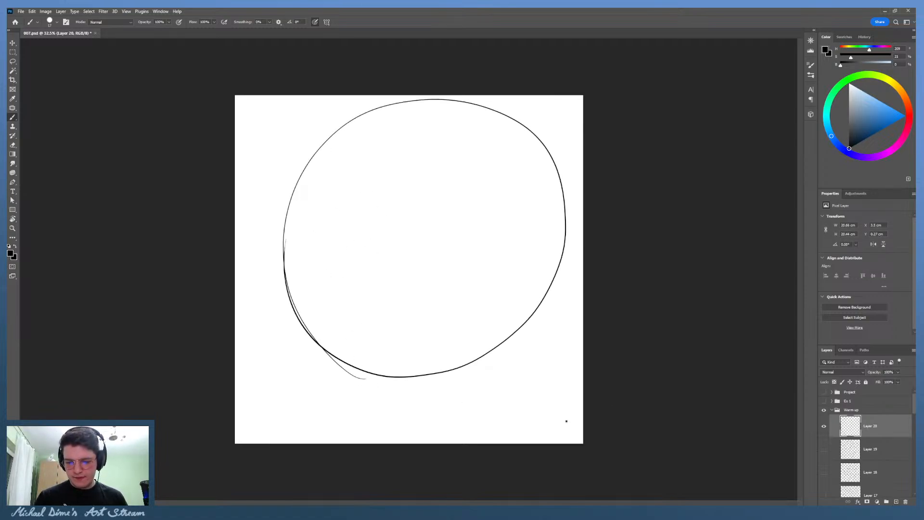
mouse_move(366, 166)
mouse_down()
mouse_move(388, 303)
mouse_move(407, 137)
mouse_up()
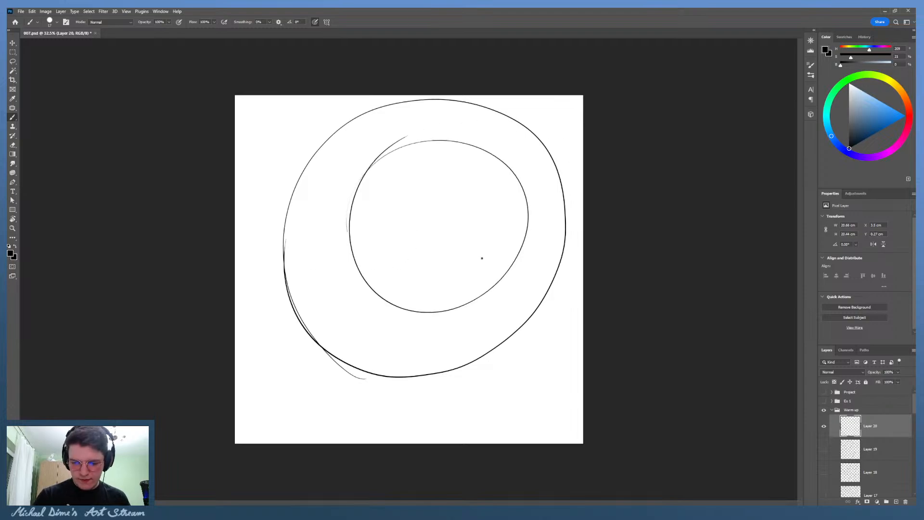
mouse_move(398, 238)
mouse_down()
mouse_move(392, 216)
mouse_move(426, 171)
mouse_move(423, 227)
mouse_move(434, 233)
mouse_up()
Step: Brush medium circles in both lower corners, the upper-left area and the lower part of the very large circle
drag(473, 372, 553, 320)
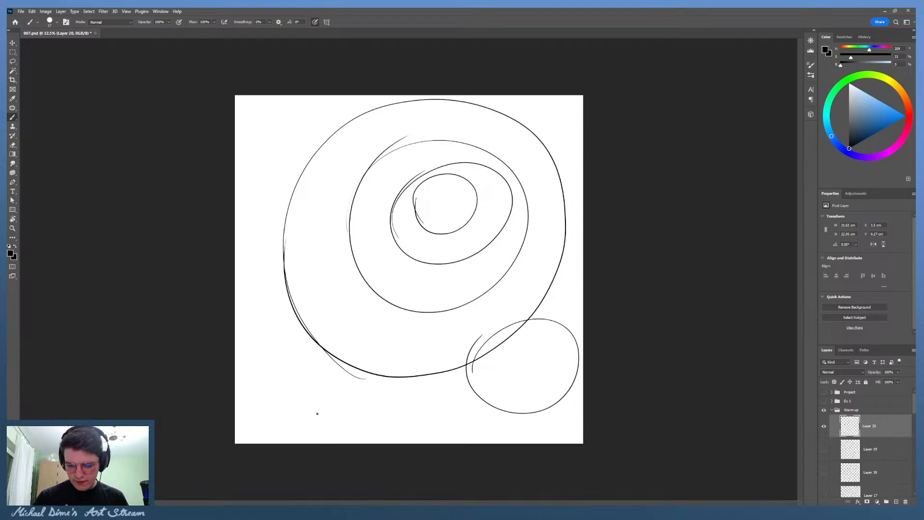
mouse_move(250, 400)
mouse_down()
mouse_move(351, 413)
mouse_move(269, 326)
mouse_up()
mouse_move(260, 242)
mouse_down()
mouse_move(343, 239)
mouse_move(256, 171)
mouse_up()
mouse_move(343, 131)
mouse_down()
mouse_move(359, 202)
mouse_move(337, 137)
mouse_up()
mouse_move(391, 327)
mouse_down()
mouse_move(481, 349)
mouse_move(400, 287)
mouse_up()
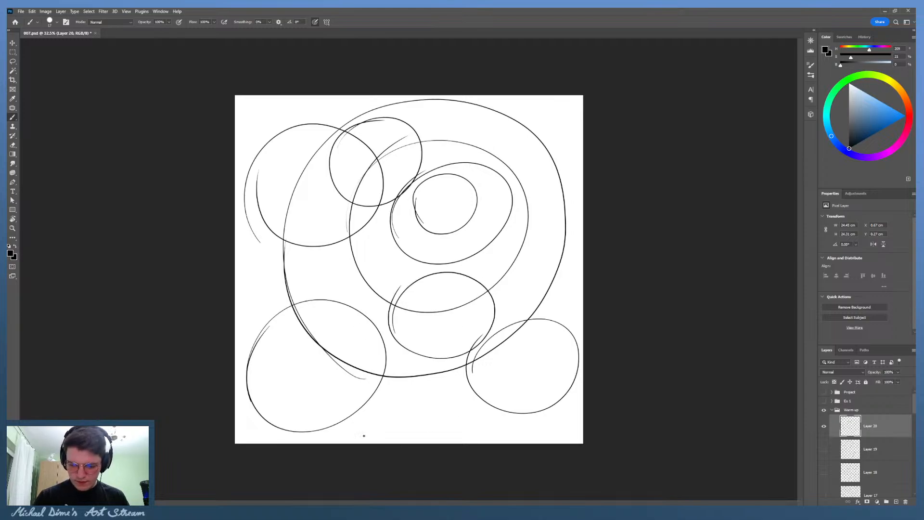
Step: Fill the remaining gaps around and inside the very large circle with more overlapping medium circles
mouse_move(374, 347)
mouse_down()
mouse_move(344, 407)
mouse_move(427, 344)
mouse_up()
mouse_move(269, 325)
mouse_down()
mouse_move(354, 312)
mouse_move(259, 290)
mouse_up()
mouse_move(498, 282)
mouse_down()
mouse_move(583, 238)
mouse_move(511, 293)
mouse_up()
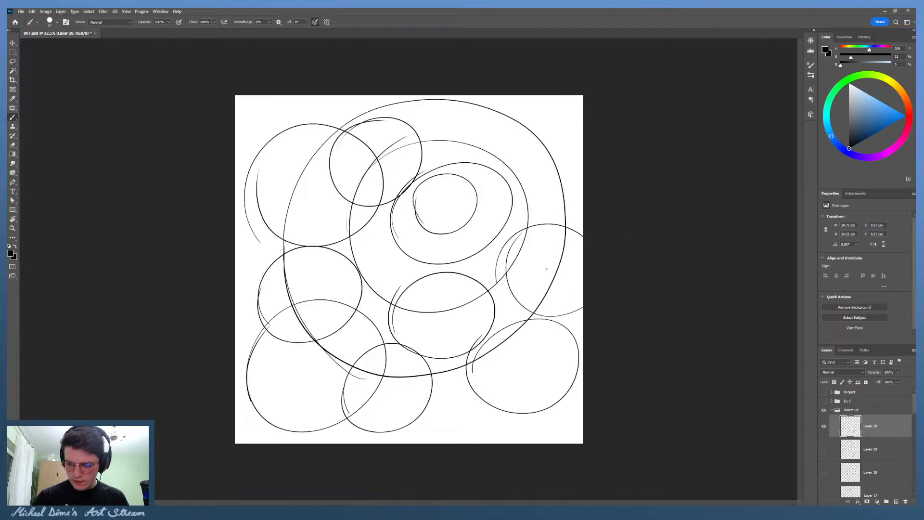
mouse_move(530, 113)
mouse_down()
mouse_move(479, 186)
mouse_move(546, 112)
mouse_up()
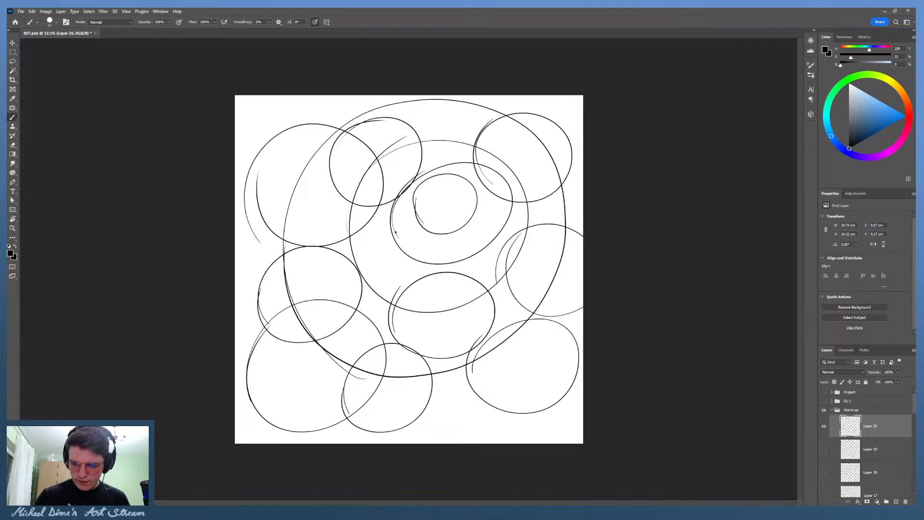
drag(351, 247, 335, 214)
mouse_move(491, 304)
mouse_down()
mouse_move(404, 279)
mouse_move(407, 255)
mouse_up()
mouse_move(474, 342)
mouse_down()
mouse_move(462, 417)
mouse_move(525, 338)
mouse_move(489, 313)
mouse_up()
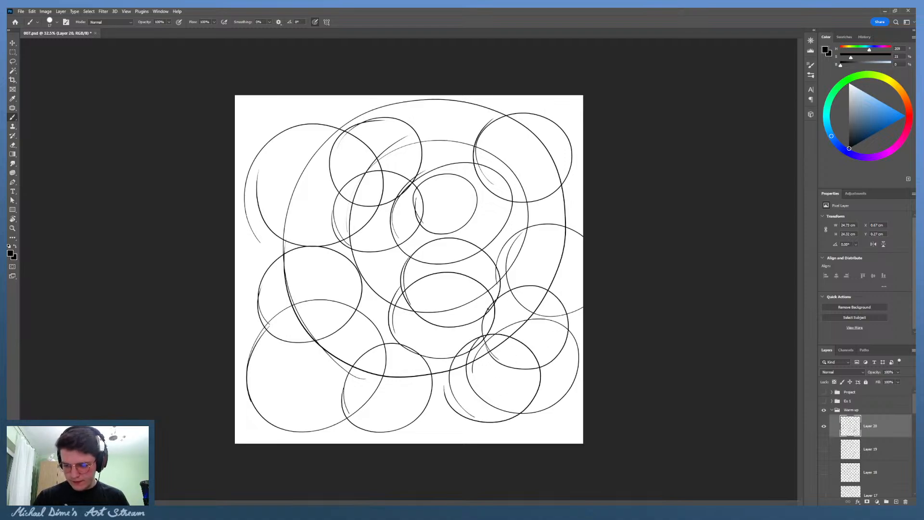
Step: Hide the nested circles and brush the left and upper edges of a square about 7 cm high on a new layer
click(896, 502)
click(824, 449)
click(871, 449)
click(886, 431)
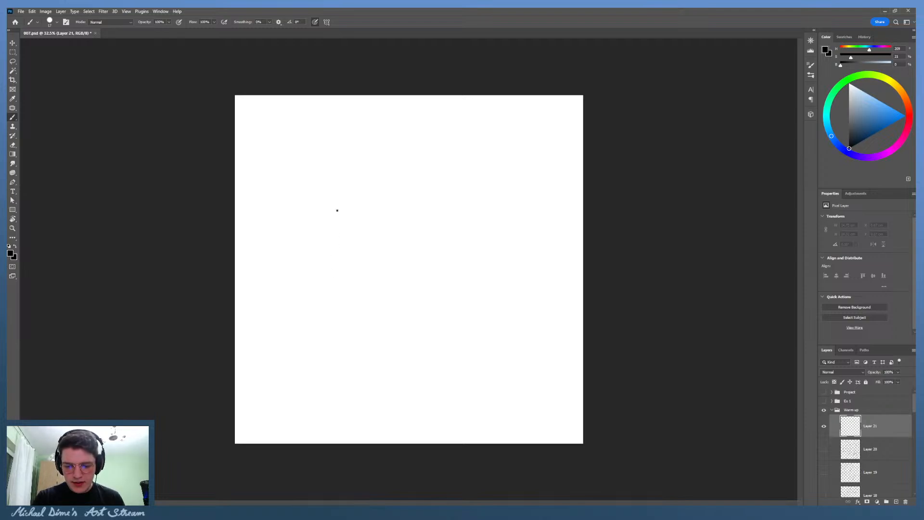
drag(336, 207, 338, 311)
key(ctrl+z)
drag(338, 200, 341, 295)
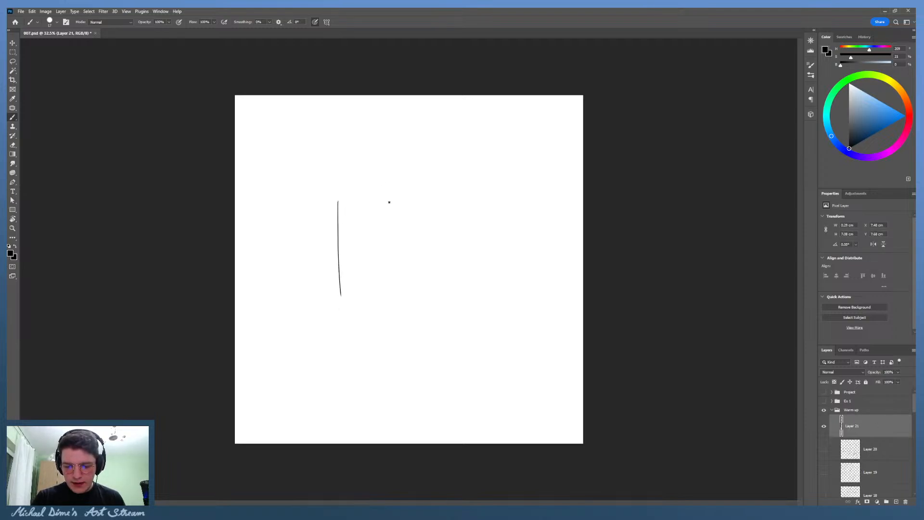
drag(339, 201, 438, 198)
Step: Brush the square's lower edge from the end of the left edge, undoing and repeating the stroke to get it level
drag(340, 296, 444, 289)
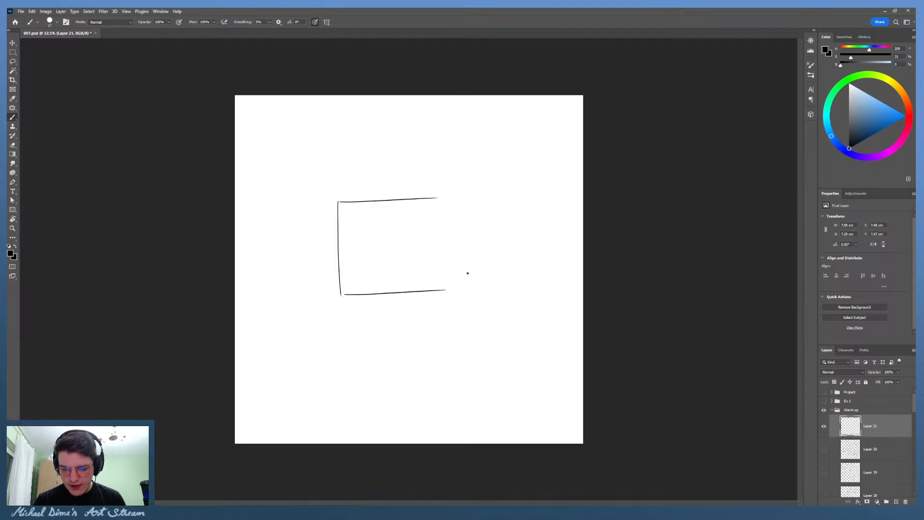
key(ctrl+z)
drag(339, 296, 440, 294)
key(ctrl+z)
mouse_move(340, 296)
mouse_down()
mouse_move(438, 294)
mouse_move(436, 197)
mouse_move(435, 320)
mouse_up()
key(ctrl+z)
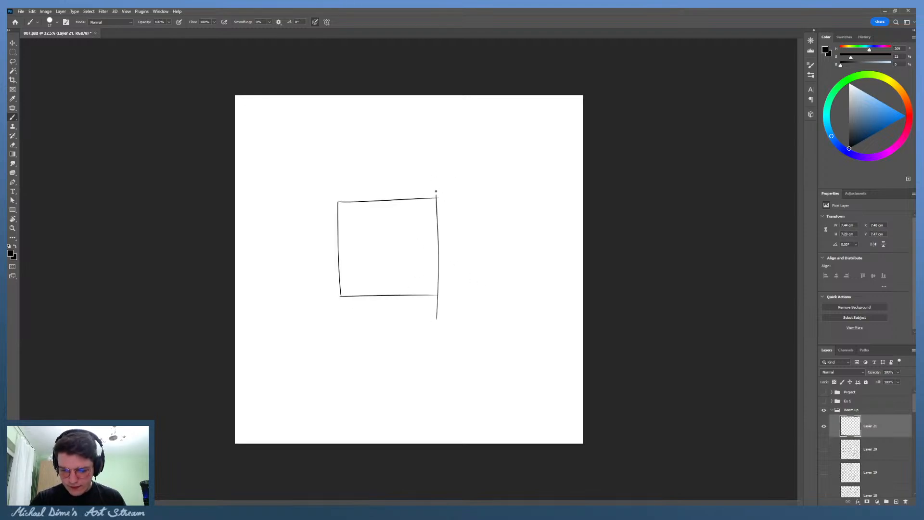
Step: Redo the square's right edge so that it joins the ends of the upper and lower edges without overshooting
key(ctrl+z)
drag(436, 210, 434, 304)
key(ctrl+z)
mouse_move(435, 198)
mouse_down()
mouse_move(433, 303)
mouse_move(437, 274)
mouse_move(438, 294)
mouse_up()
key(ctrl+z)
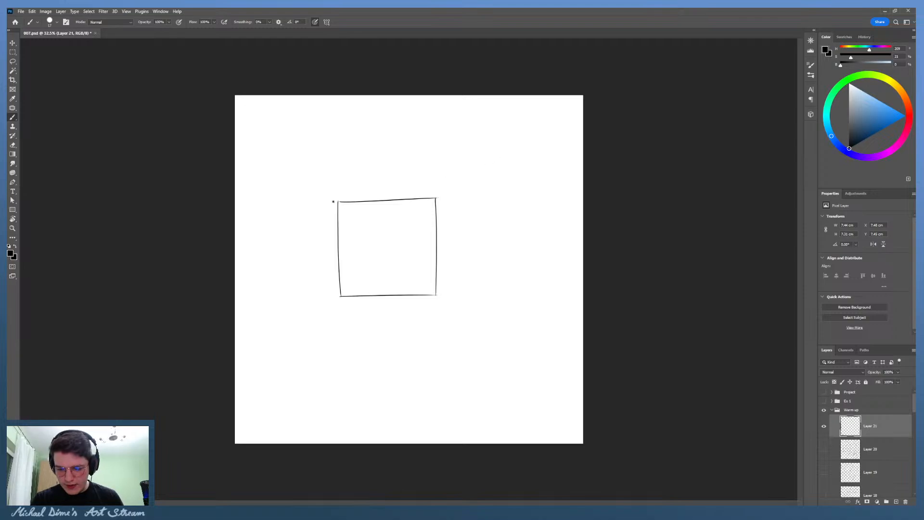
Step: Try a short brush touch-up on the square's upper-left corner, and erase the overshoot at its upper-right corner
key(e)
key(b)
drag(338, 203, 346, 203)
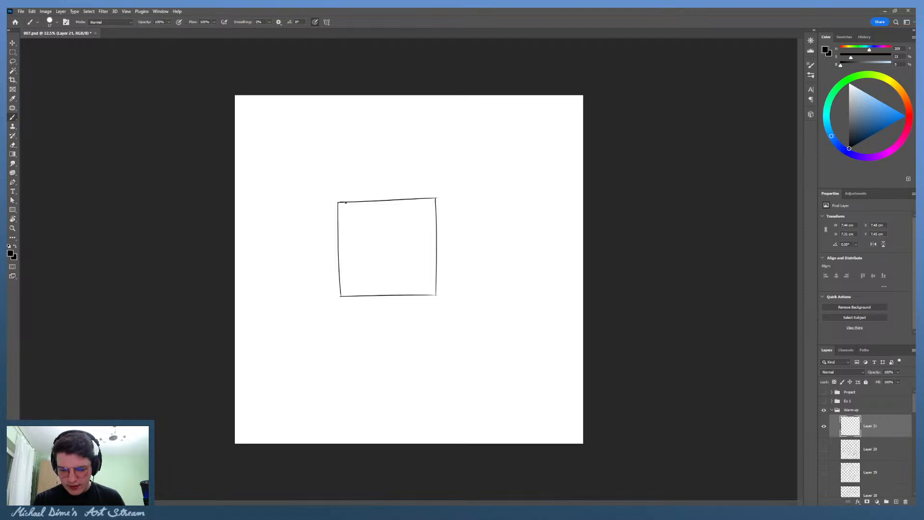
key(ctrl+z)
key(e)
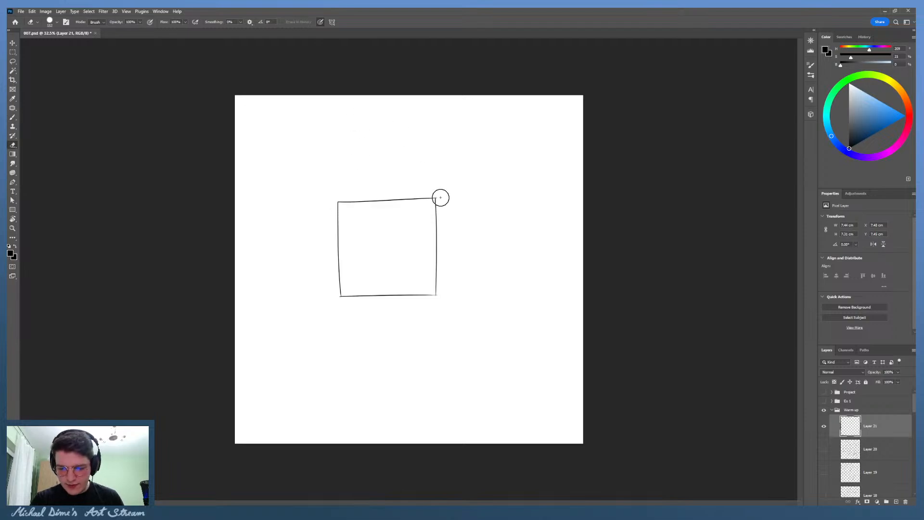
drag(439, 196, 438, 196)
key(b)
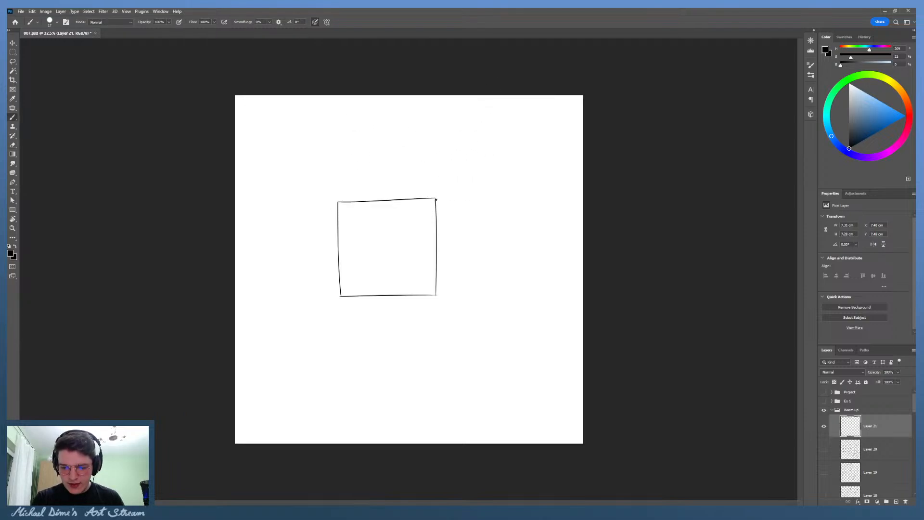
Step: Brush a more level upper edge just below the square's existing one, undoing and repeating the stroke
key(z)
drag(501, 216, 507, 202)
key(b)
drag(191, 172, 425, 166)
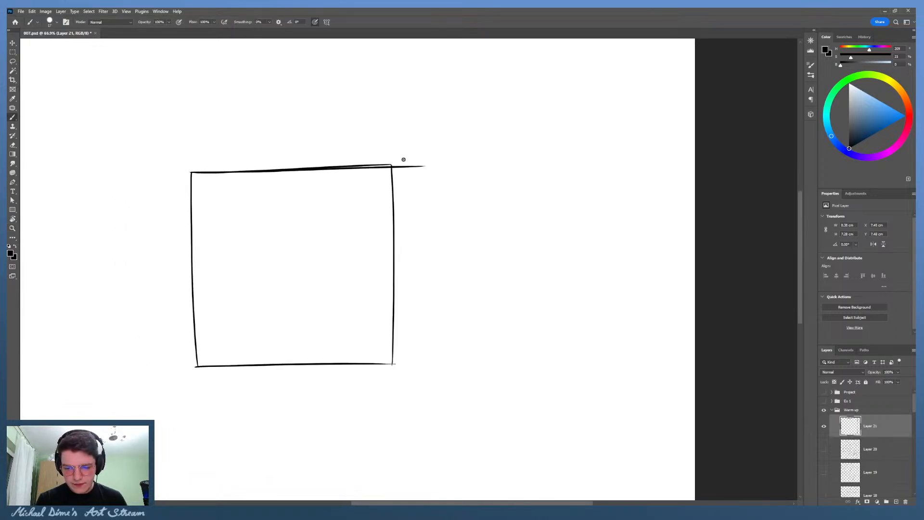
key(ctrl+z)
drag(192, 173, 407, 166)
key(ctrl+z)
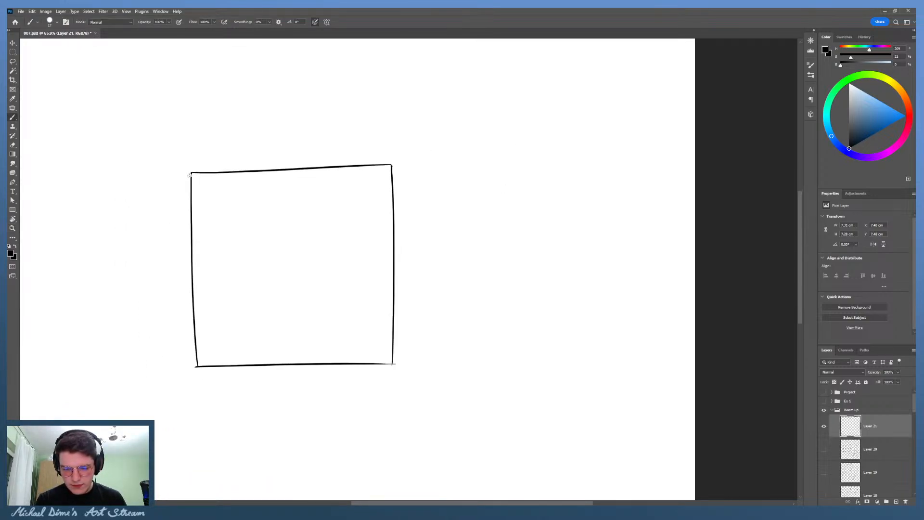
drag(192, 174, 409, 172)
key(ctrl+z)
drag(192, 175, 398, 169)
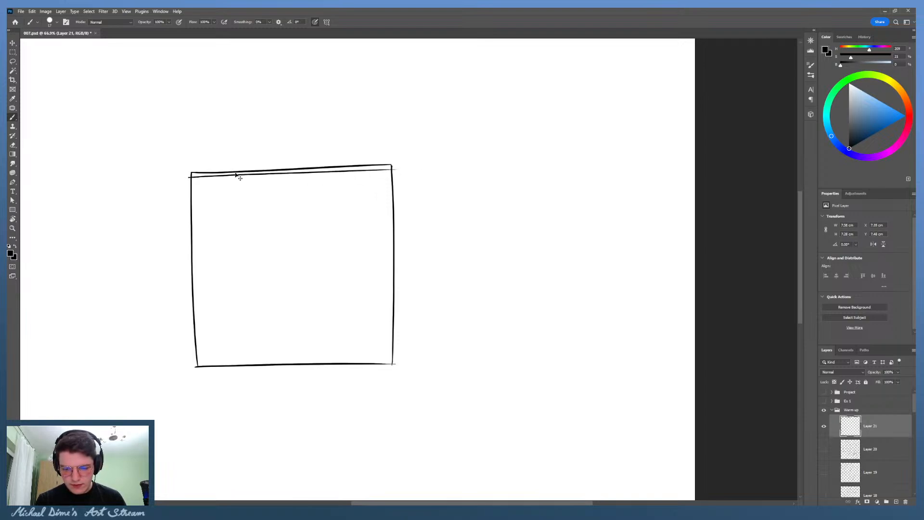
key(ctrl+z)
drag(191, 174, 398, 171)
key(ctrl+z)
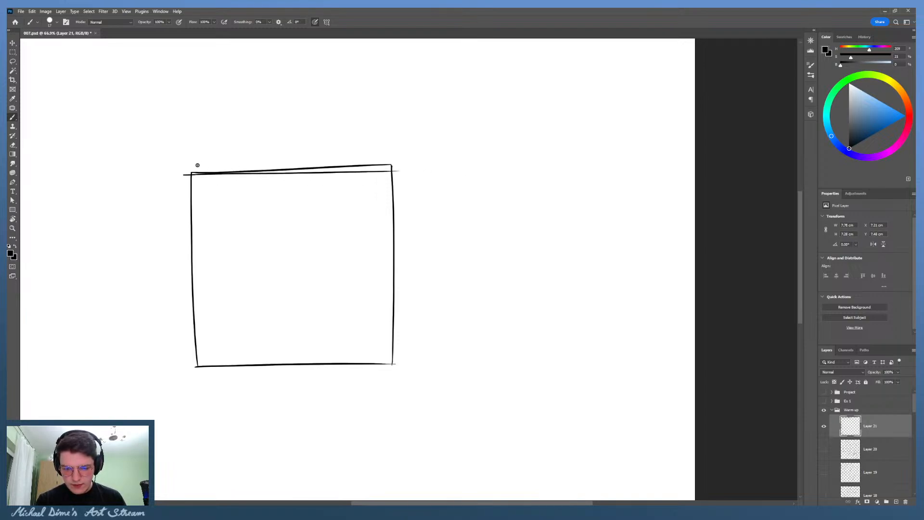
Step: Erase the square's old slanted upper edge and the overshooting line ends, and retouch the upper-left corner with the brush
key(e)
mouse_move(198, 165)
mouse_down()
mouse_move(274, 157)
mouse_move(404, 163)
mouse_move(251, 168)
mouse_move(337, 161)
mouse_up()
key(ctrl+z)
mouse_move(260, 165)
mouse_down()
mouse_move(300, 159)
mouse_move(289, 156)
mouse_up()
drag(179, 169, 185, 175)
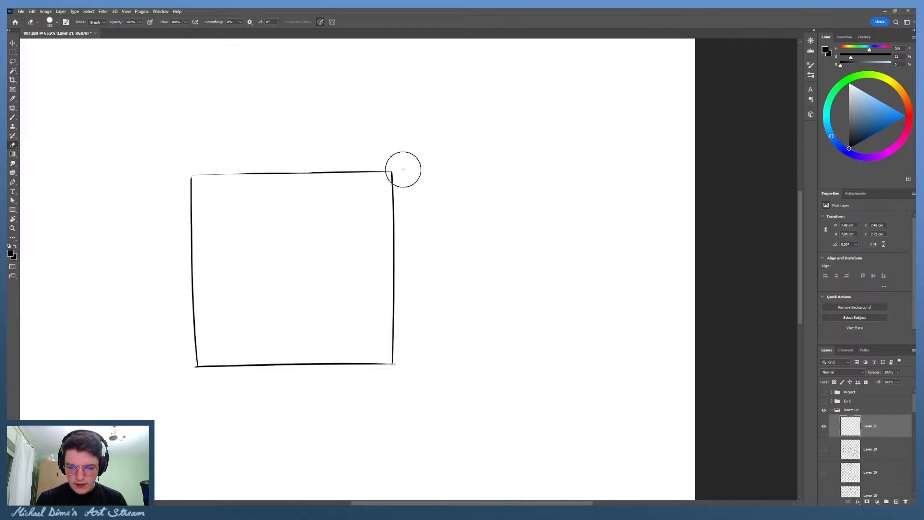
drag(404, 170, 401, 167)
key(b)
mouse_move(192, 175)
mouse_down()
mouse_move(246, 172)
mouse_move(196, 174)
mouse_up()
key(ctrl+z)
key(ctrl+z)
key(z)
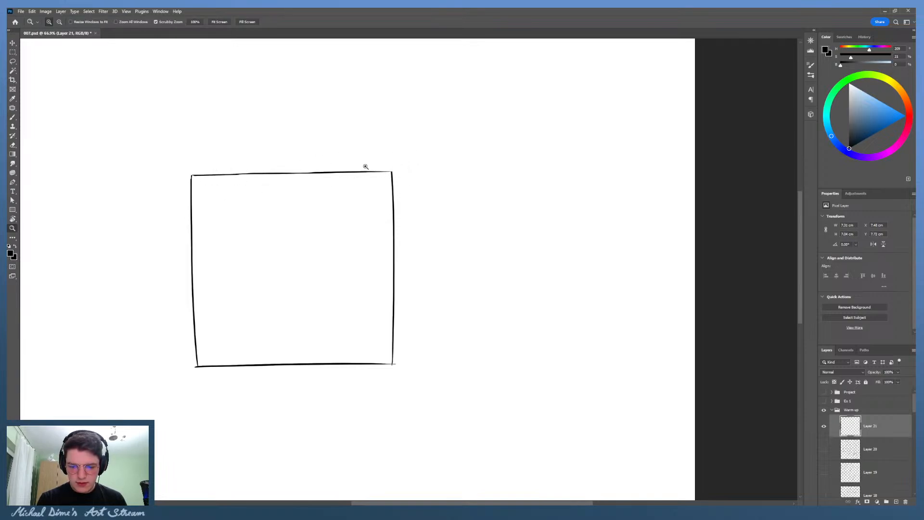
drag(366, 166, 340, 159)
drag(478, 224, 495, 204)
mouse_move(500, 255)
mouse_down()
mouse_move(450, 209)
mouse_move(452, 219)
mouse_move(468, 203)
mouse_move(462, 196)
mouse_up()
key(b)
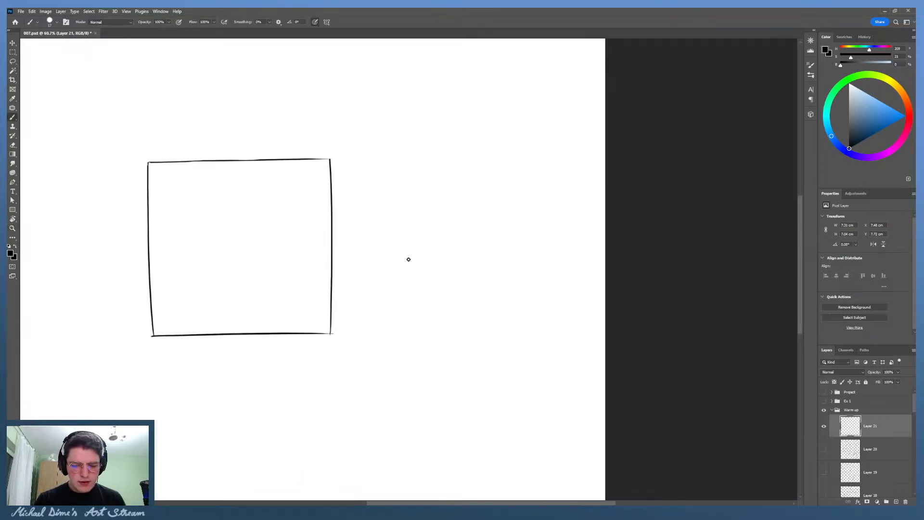
key(z)
drag(406, 262, 410, 267)
drag(293, 313, 399, 307)
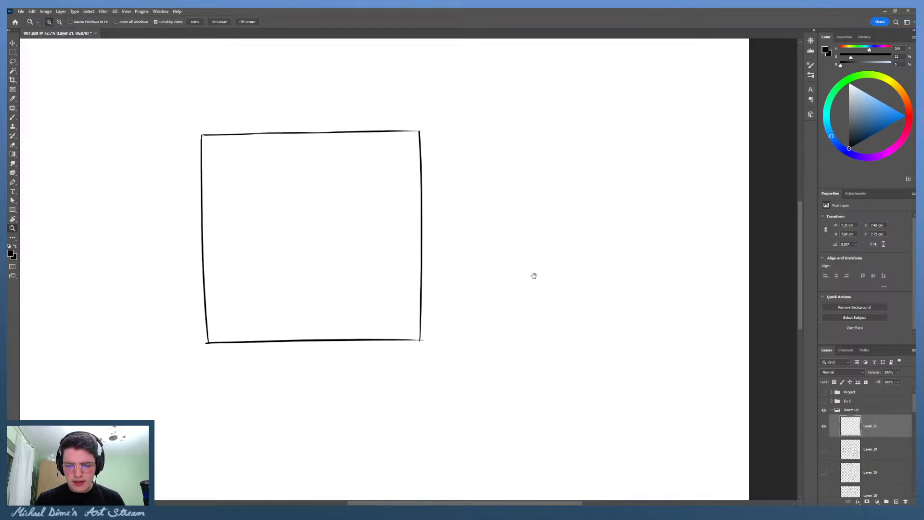
drag(556, 269, 484, 273)
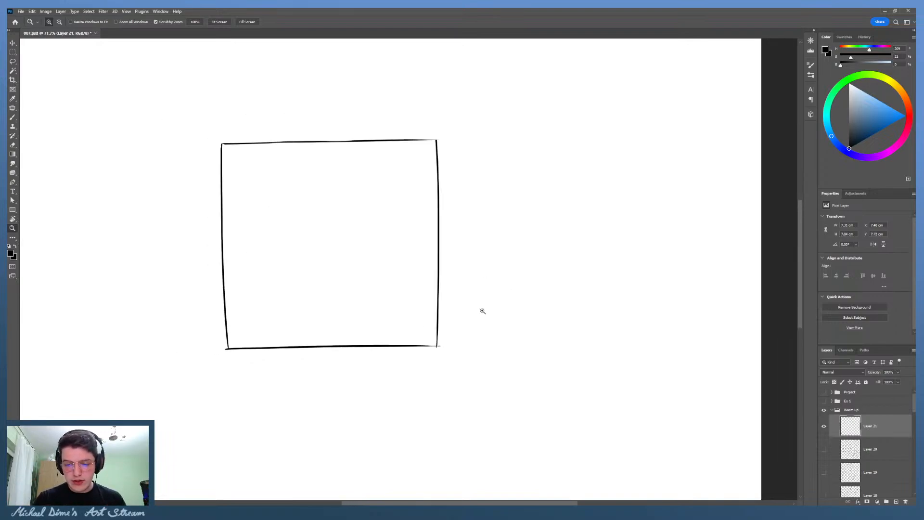
drag(474, 291, 459, 304)
drag(535, 300, 480, 299)
key(b)
drag(208, 340, 616, 339)
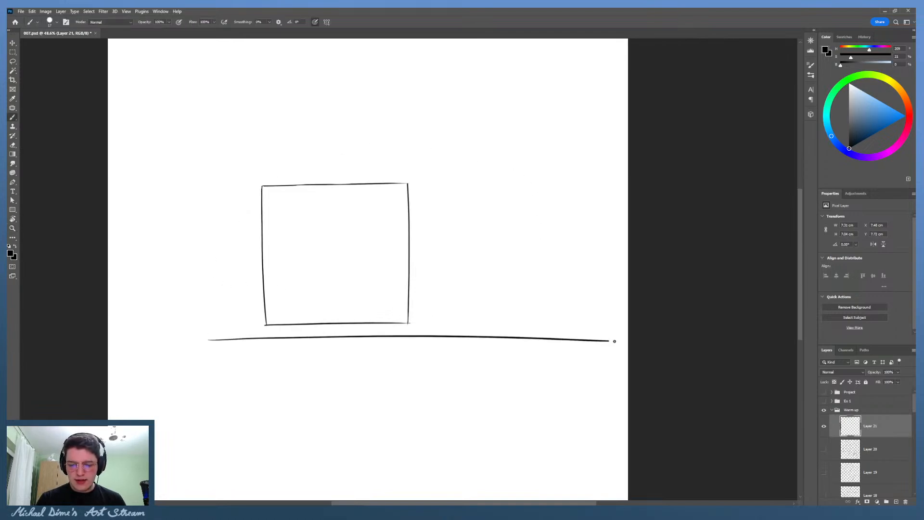
key(ctrl+z)
drag(212, 347, 499, 333)
drag(248, 348, 571, 352)
key(ctrl+z)
key(ctrl+z)
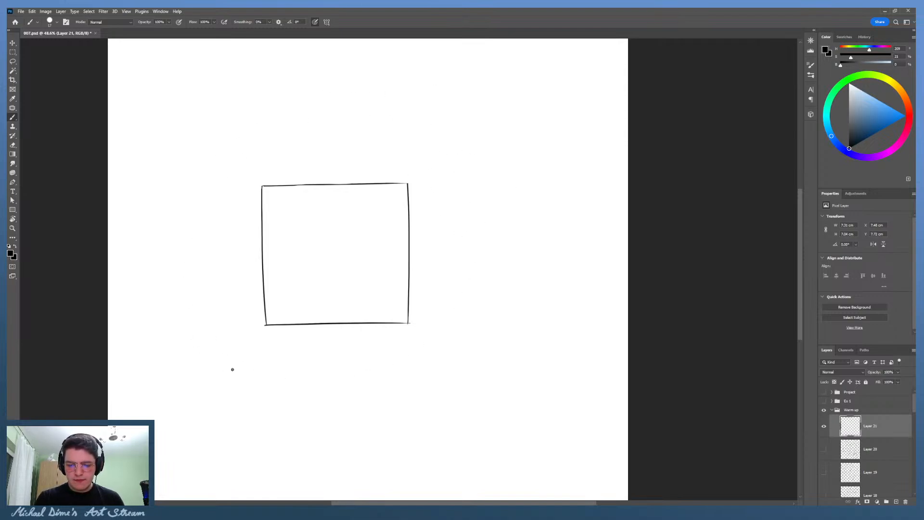
Step: Brush a straight slanted line from the square's lower-left corner up through the middle of its upper edge
key(z)
drag(471, 222, 458, 218)
drag(514, 253, 517, 279)
drag(434, 341, 443, 335)
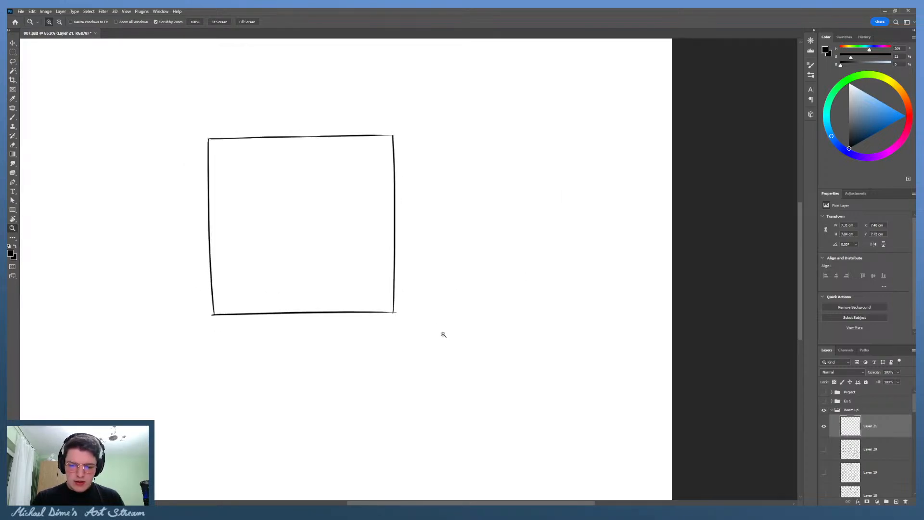
key(b)
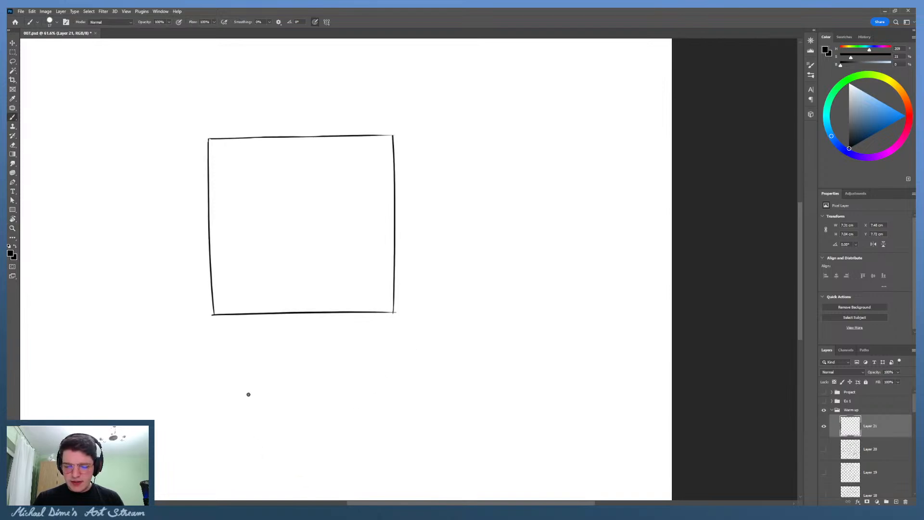
drag(213, 314, 306, 114)
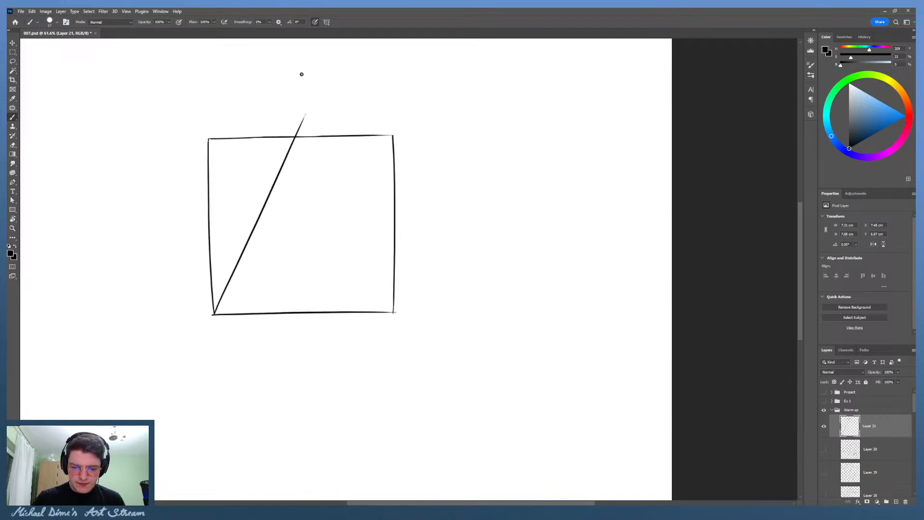
Step: Brush the triangle's right side between the middle of the square's upper edge and its lower-right corner, undoing and repeating the stroke until straight
drag(390, 310, 284, 95)
key(ctrl+z)
drag(388, 304, 281, 103)
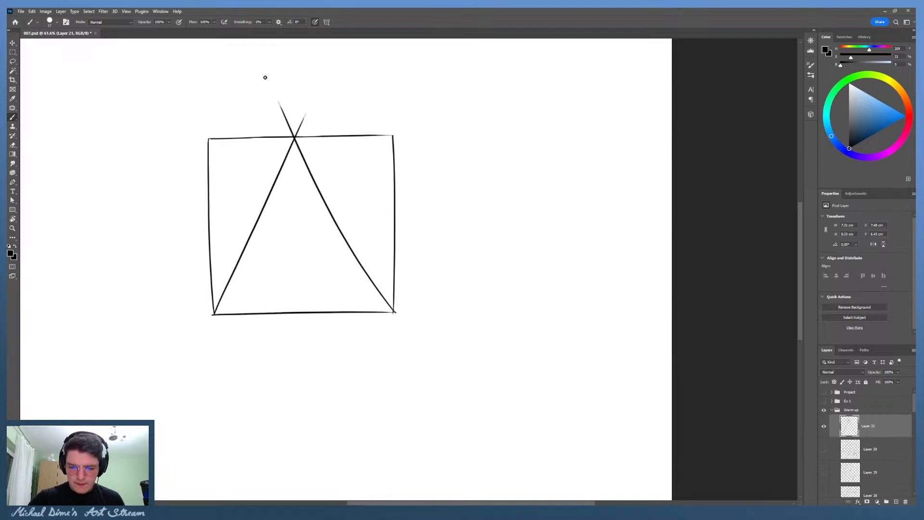
key(ctrl+z)
drag(297, 139, 398, 324)
key(ctrl+z)
drag(295, 137, 399, 321)
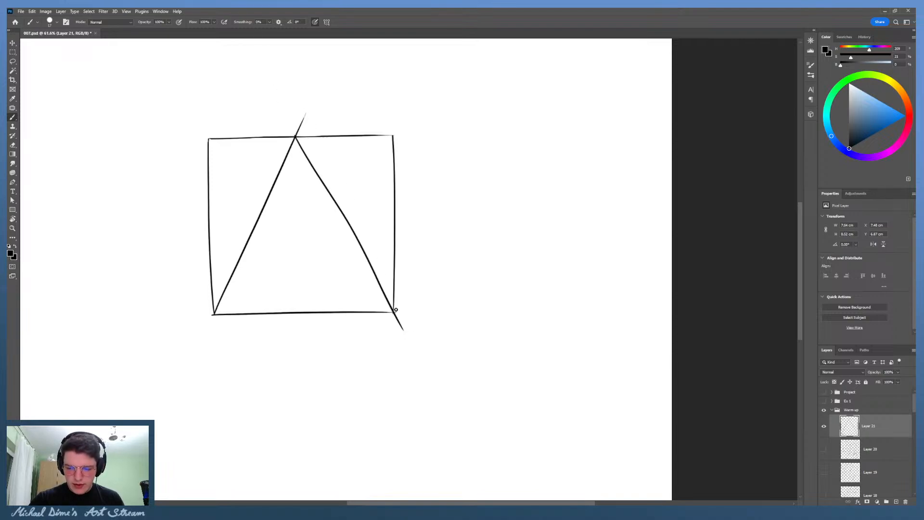
key(ctrl+z)
drag(295, 137, 410, 339)
key(ctrl+z)
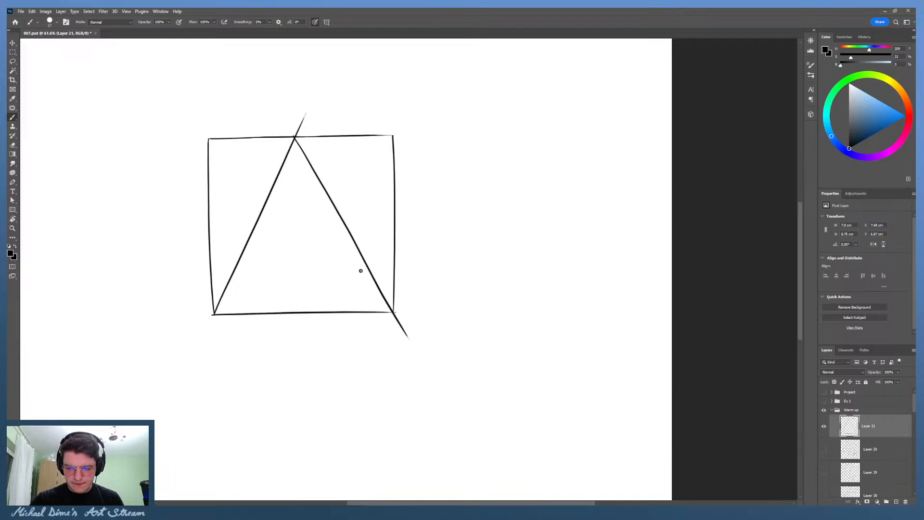
Step: Erase the square's left, upper and right edges and the overshooting line ends so that only the triangle remains
key(e)
click(200, 141)
mouse_move(222, 102)
mouse_down()
mouse_move(249, 108)
mouse_move(204, 307)
mouse_up()
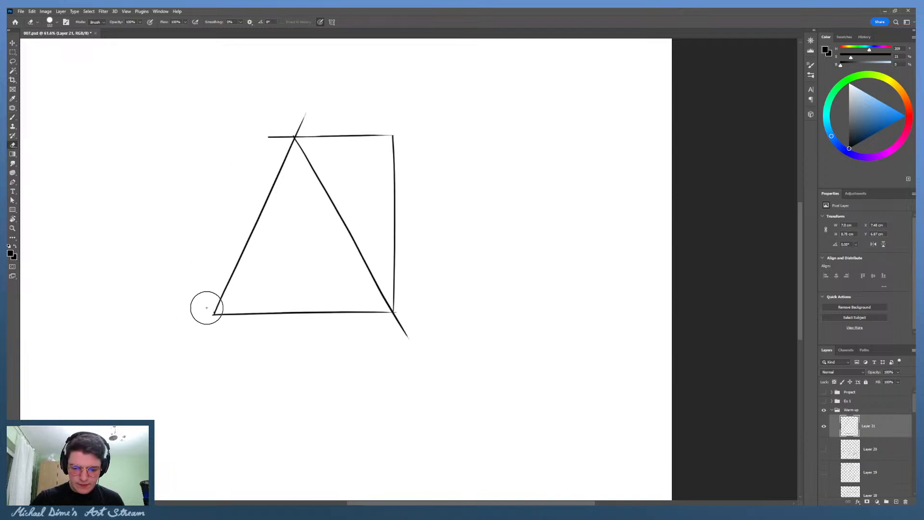
mouse_move(278, 136)
mouse_down()
mouse_move(291, 115)
mouse_move(305, 120)
mouse_move(297, 126)
mouse_move(376, 142)
mouse_move(395, 159)
mouse_move(404, 324)
mouse_up()
key(ctrl+z)
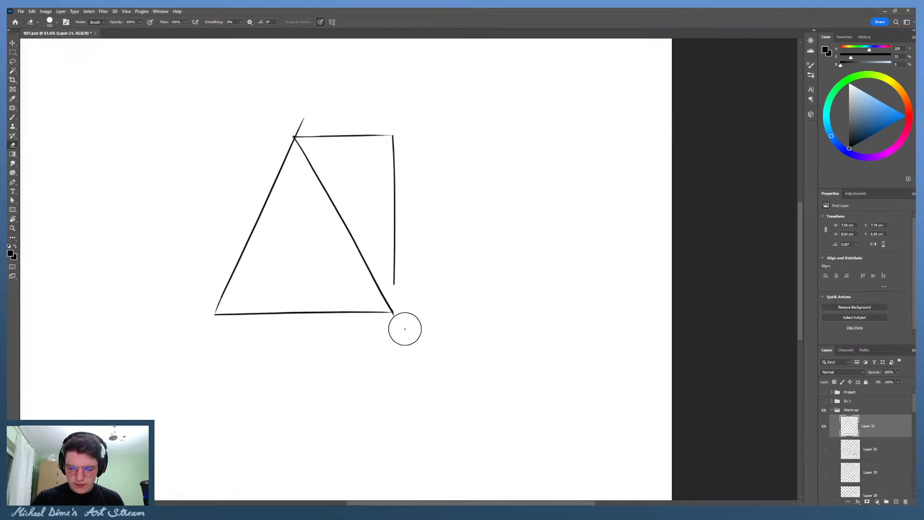
mouse_move(395, 256)
mouse_down()
mouse_move(384, 105)
mouse_move(332, 134)
mouse_move(302, 129)
mouse_move(311, 113)
mouse_up()
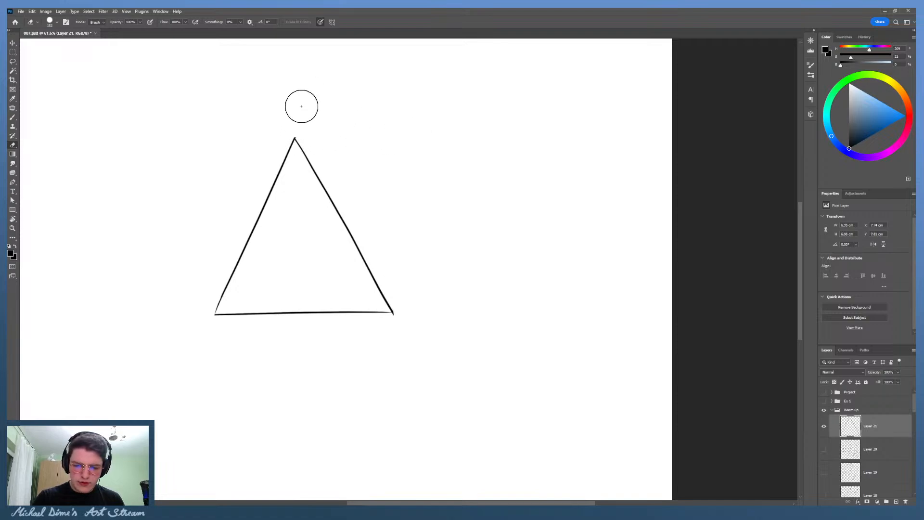
Step: Try a quick back-and-forth brush stroke below the triangle and undo it
key(z)
mouse_move(363, 343)
mouse_down()
mouse_move(353, 347)
mouse_move(358, 330)
mouse_up()
key(b)
drag(198, 339, 479, 354)
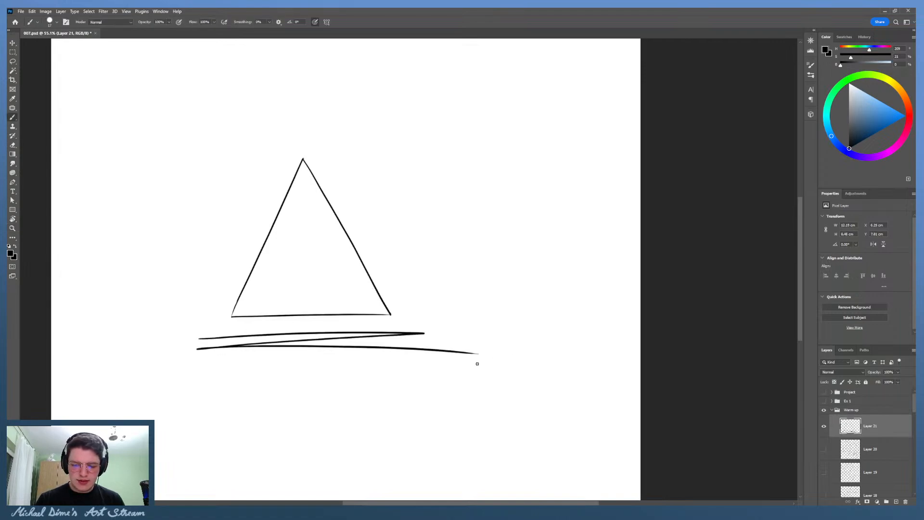
key(ctrl+z)
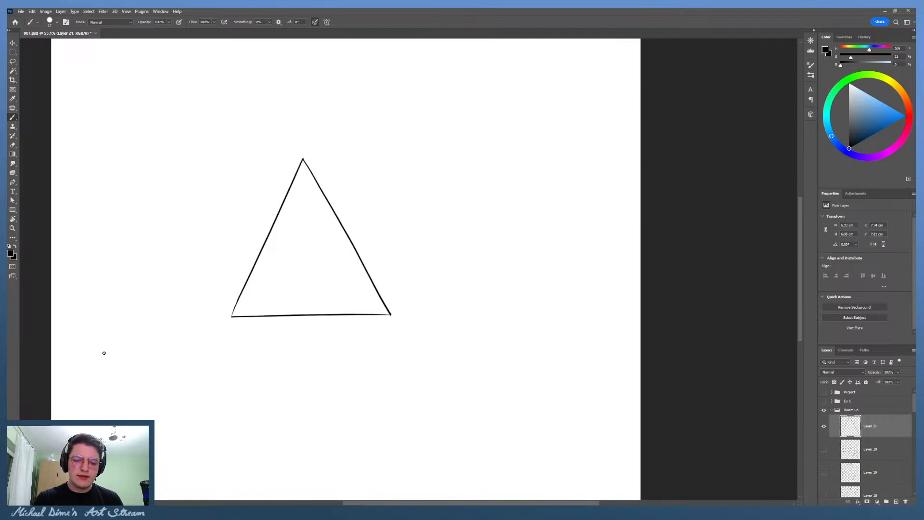
Step: Brush the left and upper edges of a larger square around the triangle, trying and undoing its lower edge
mouse_move(206, 329)
mouse_down()
mouse_move(203, 117)
mouse_move(204, 130)
mouse_move(411, 119)
mouse_up()
key(ctrl+z)
drag(214, 330, 440, 326)
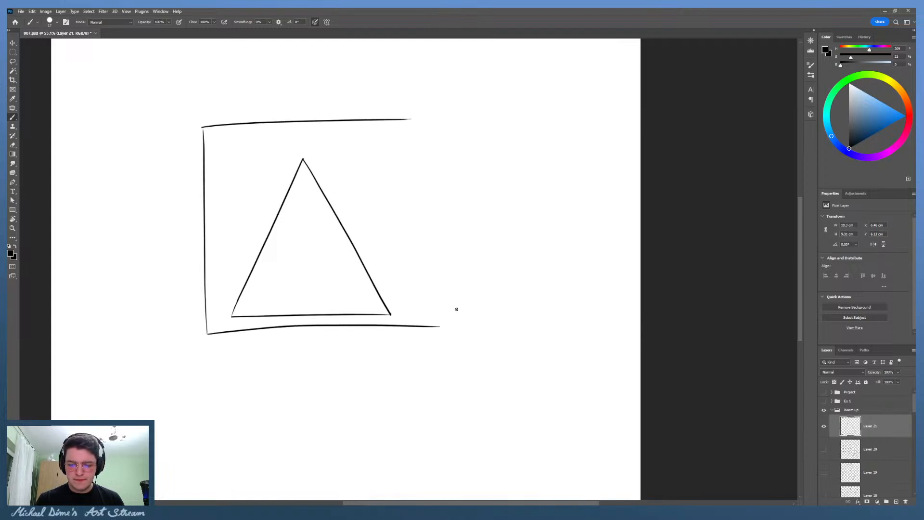
key(ctrl+z)
drag(206, 333, 425, 332)
key(ctrl+z)
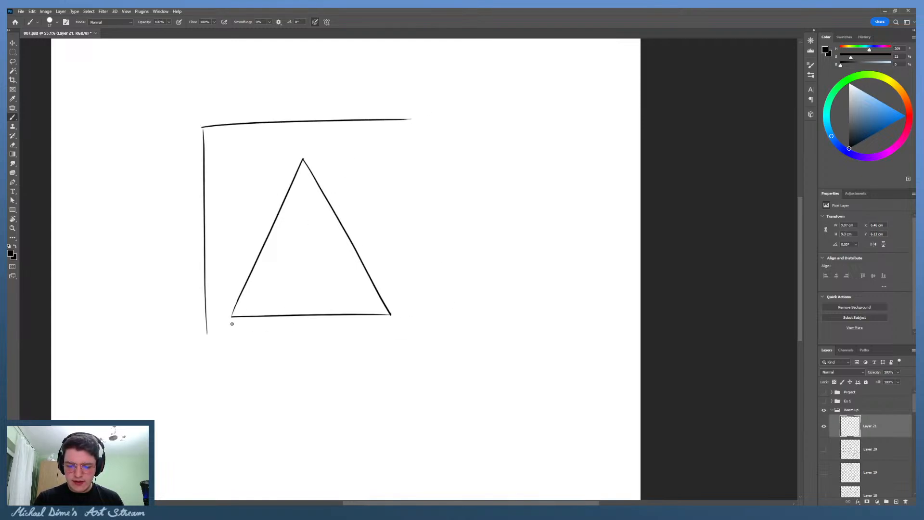
Step: Brush the large square's lower and right edges, undoing and repeating the right one until it meets the upper edge's end
mouse_move(207, 338)
mouse_down()
mouse_move(423, 336)
mouse_move(407, 99)
mouse_up()
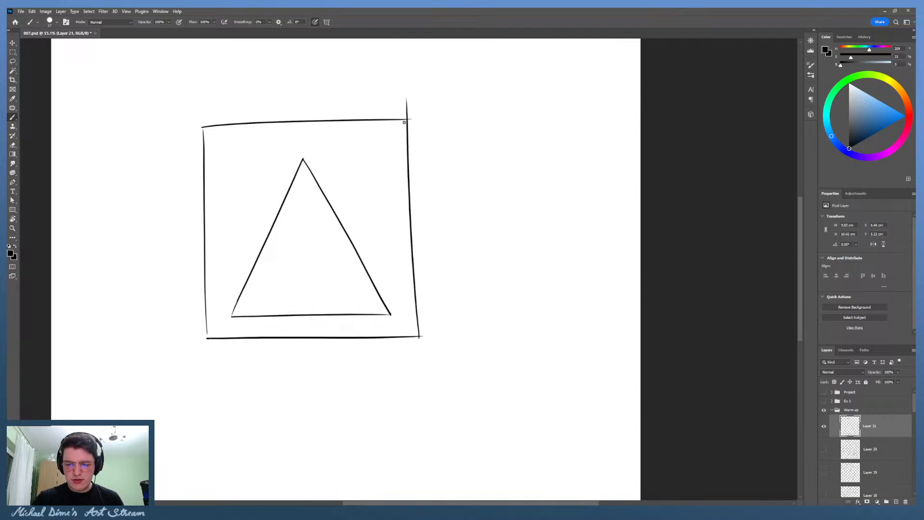
key(ctrl+z)
drag(419, 337, 410, 110)
key(ctrl+z)
drag(417, 337, 413, 118)
Step: Erase the overshooting line ends at the large square's right corners and close its lower-left corner with the brush
key(e)
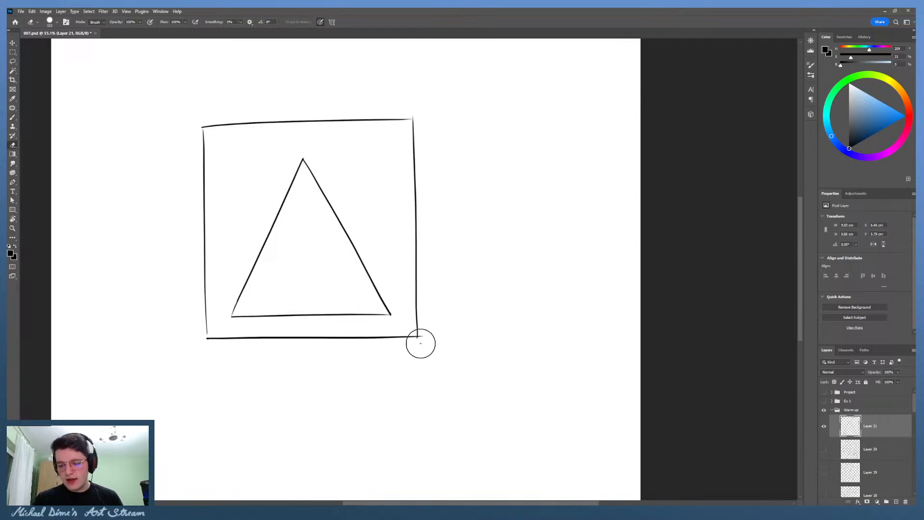
drag(419, 340, 426, 332)
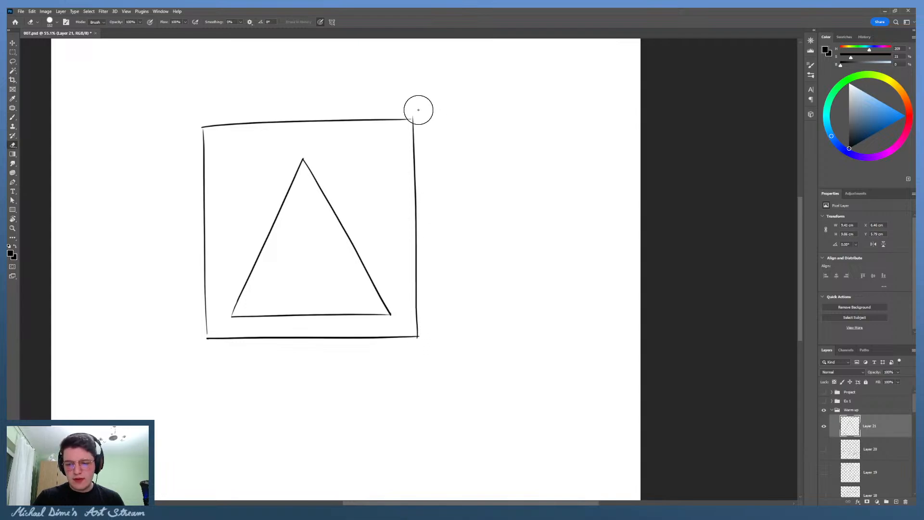
drag(417, 108, 414, 107)
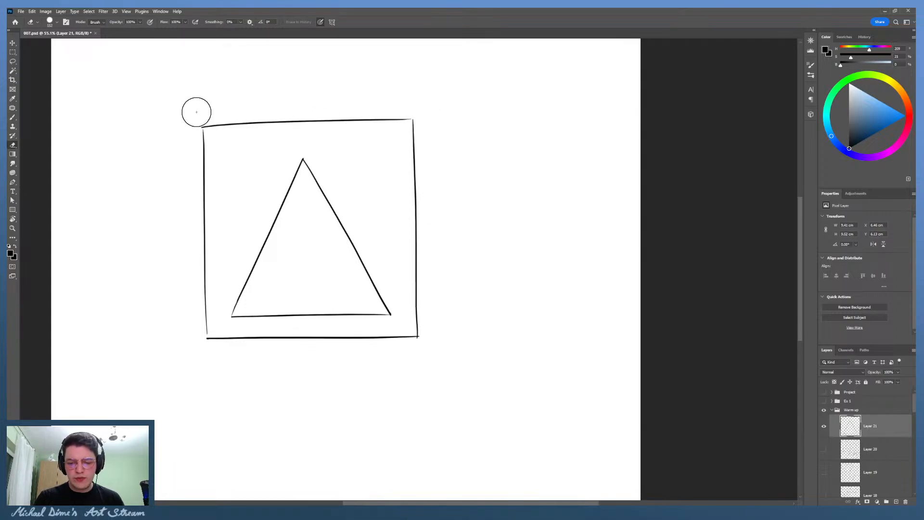
key(b)
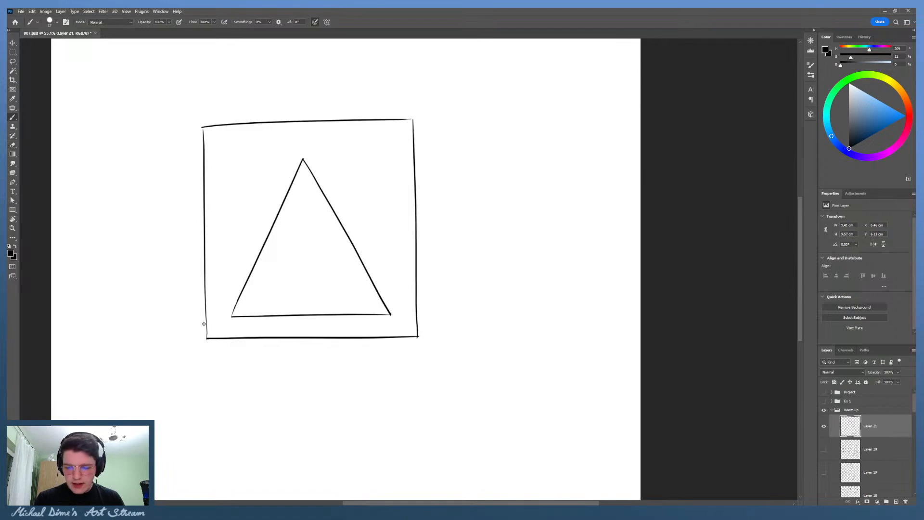
Step: Add a new layer above the square-and-triangle sketch and make it the active layer
click(896, 502)
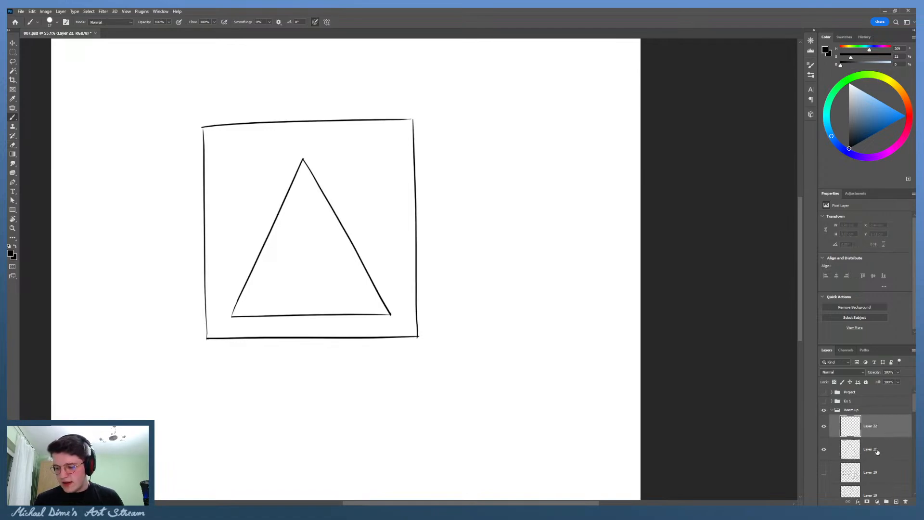
click(875, 446)
click(892, 427)
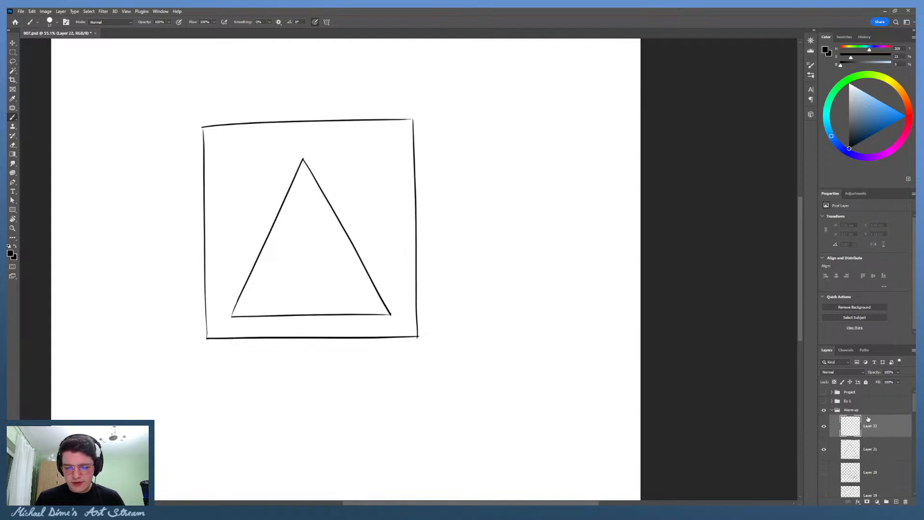
Step: Trace the triangle's left and right sides with the brush on the new layer, undoing and repeating strokes that miss
drag(231, 319, 305, 162)
key(ctrl+z)
drag(231, 317, 305, 145)
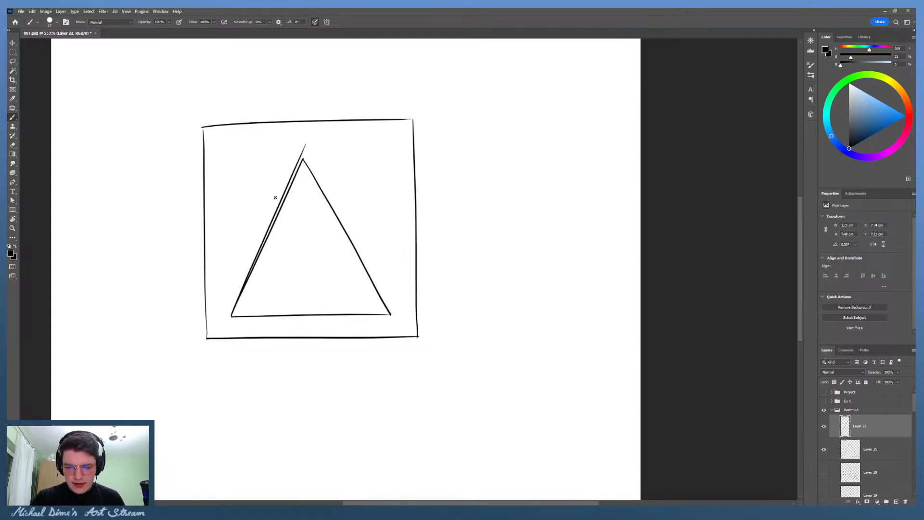
key(ctrl+z)
drag(231, 316, 305, 159)
key(ctrl+z)
mouse_move(232, 317)
mouse_down()
mouse_move(291, 186)
mouse_move(312, 173)
mouse_move(400, 318)
mouse_up()
key(ctrl+z)
drag(305, 160, 394, 324)
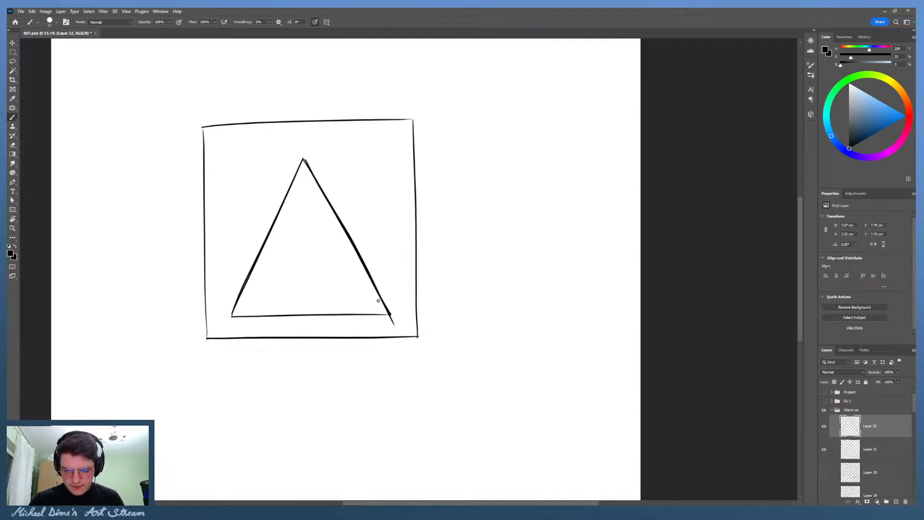
Step: Trace the triangle's base on the new layer, undoing and repeating the stroke, and erase the overshoot at the lower-right corner
drag(232, 317, 383, 312)
key(ctrl+z)
drag(232, 317, 390, 313)
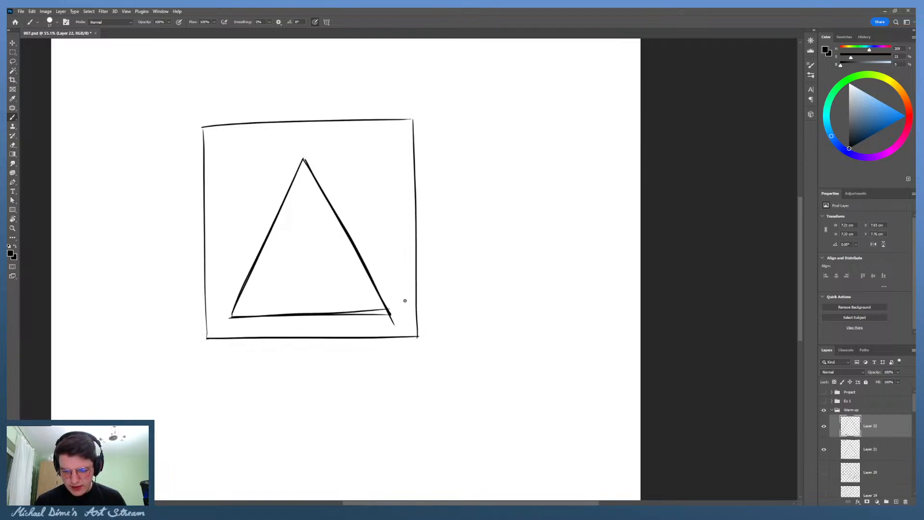
key(ctrl+z)
mouse_move(232, 317)
mouse_down()
mouse_move(408, 312)
mouse_move(372, 316)
mouse_move(416, 319)
mouse_up()
key(ctrl+z)
key(ctrl+z)
key(ctrl+z)
drag(233, 316, 413, 313)
key(ctrl+z)
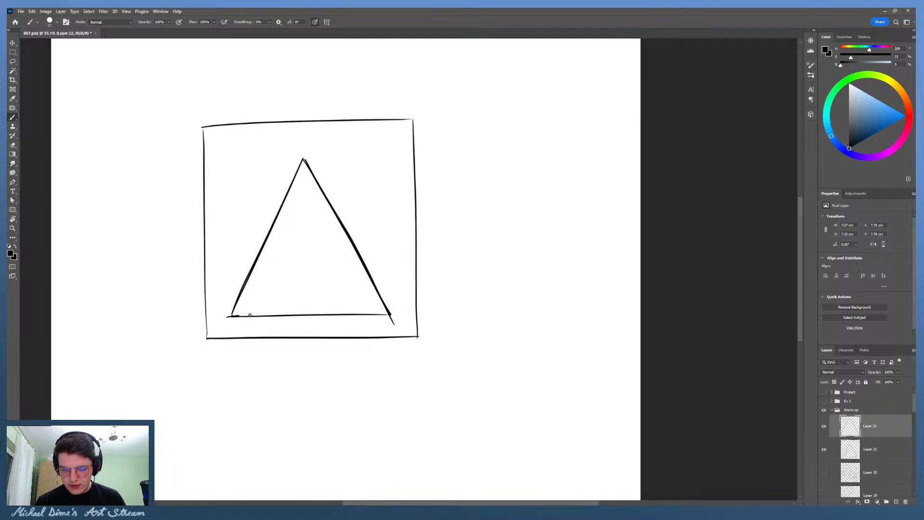
mouse_move(227, 317)
mouse_down()
mouse_move(408, 311)
mouse_move(337, 316)
mouse_move(408, 313)
mouse_move(351, 313)
mouse_move(396, 317)
mouse_move(402, 309)
mouse_up()
key(ctrl+z)
key(ctrl+z)
key(ctrl+z)
key(e)
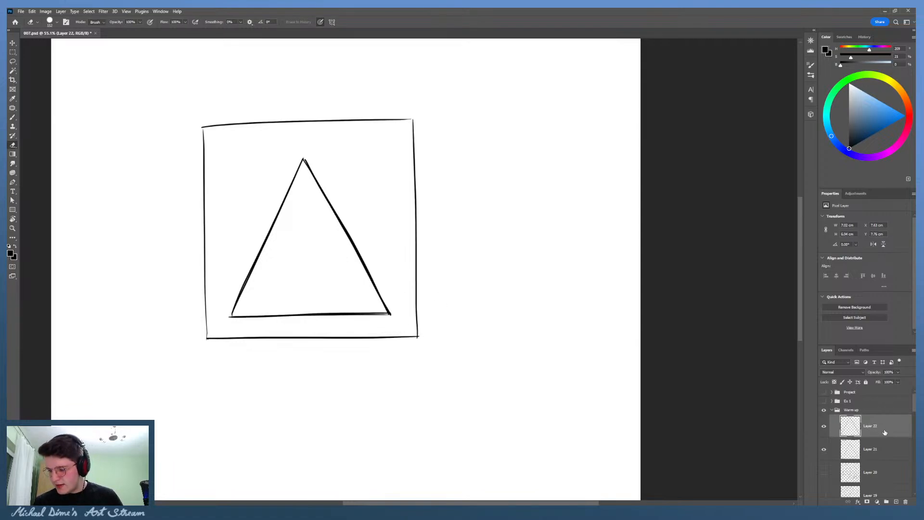
Step: Move Layer 21 and Layer 22 into a visible, expanded Ex 1 group and hide the Warm up group
mouse_move(885, 433)
mouse_down()
mouse_move(879, 409)
mouse_move(862, 401)
mouse_move(878, 430)
mouse_move(886, 402)
mouse_up()
click(832, 410)
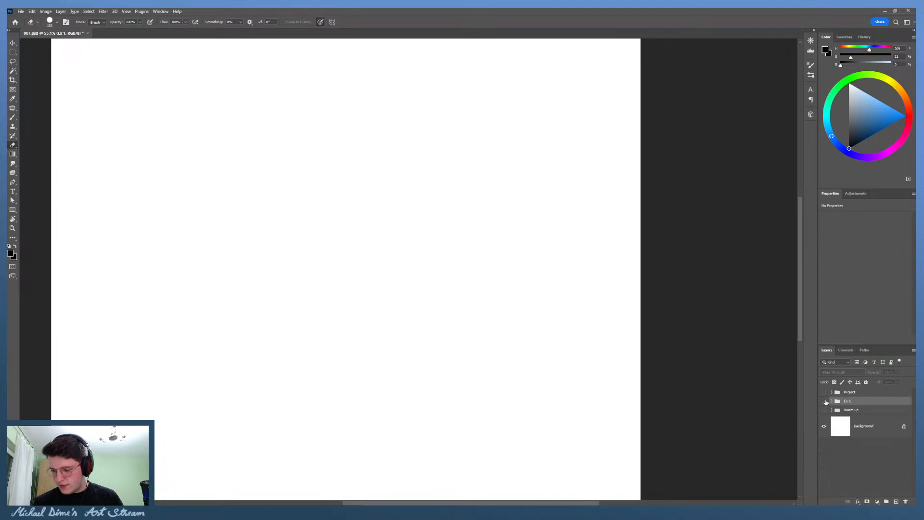
click(825, 401)
click(824, 402)
click(825, 402)
click(832, 401)
click(877, 421)
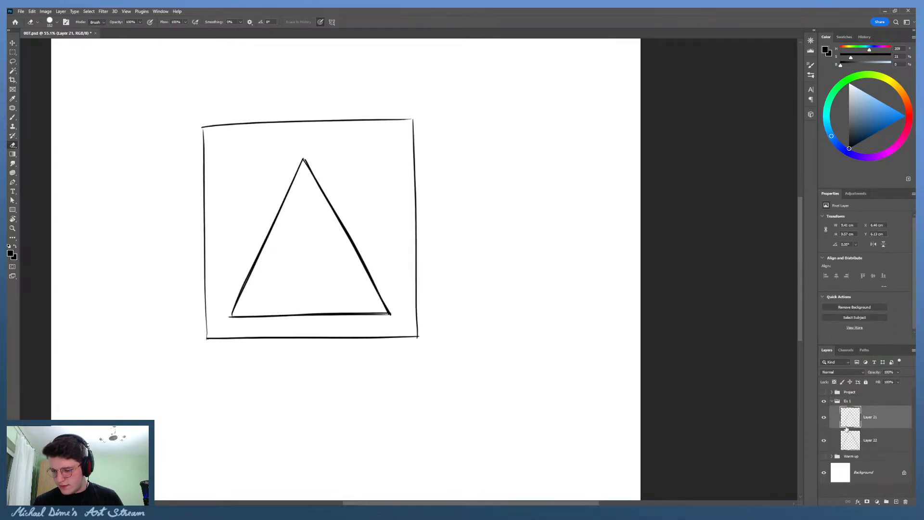
Step: Try erasing the traced triangle from Layer 22, toggle the layers' visibility to compare them, and undo the erasing
click(870, 440)
mouse_move(308, 151)
mouse_down()
mouse_move(231, 316)
mouse_move(376, 311)
mouse_move(342, 225)
mouse_move(380, 285)
mouse_up()
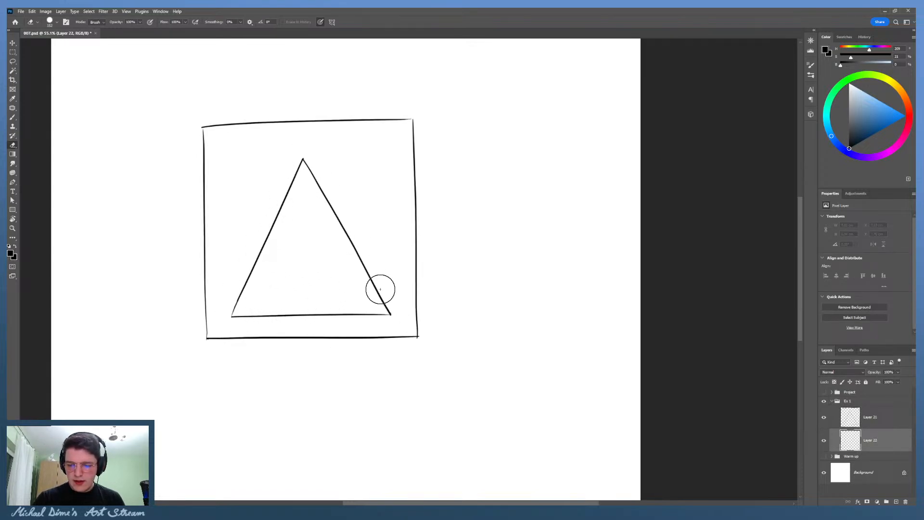
click(824, 417)
click(824, 417)
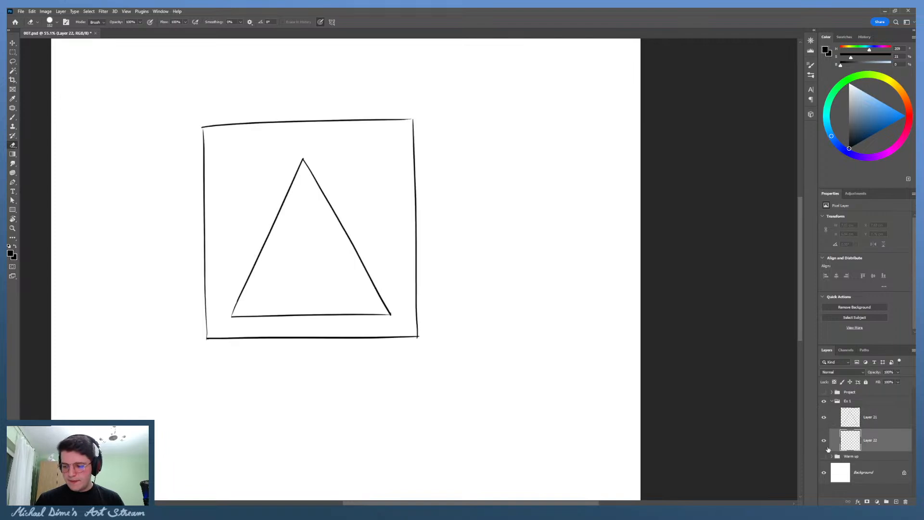
click(824, 417)
click(824, 417)
key(ctrl+z)
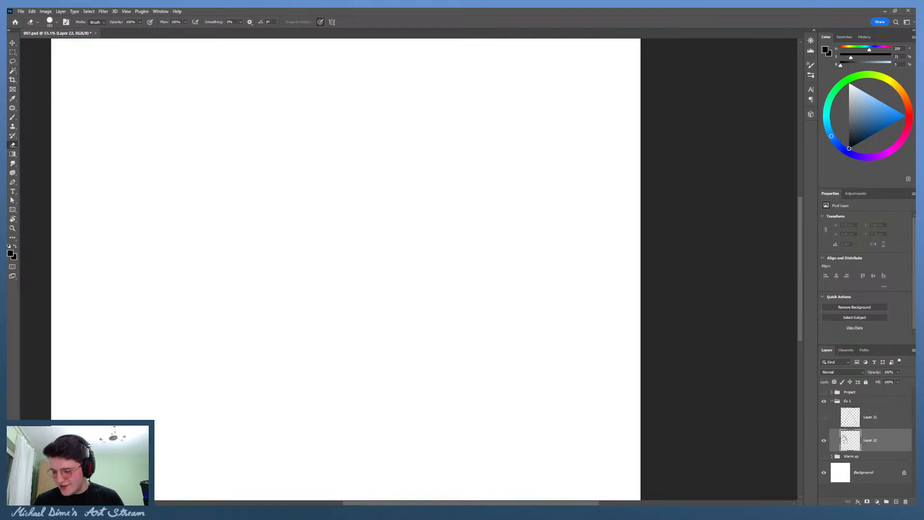
key(ctrl+z)
click(824, 440)
click(822, 449)
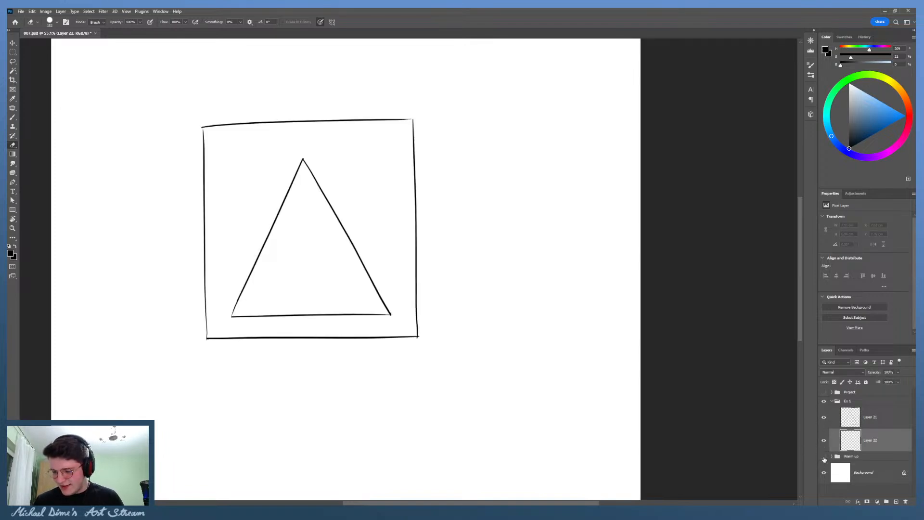
click(824, 441)
click(822, 445)
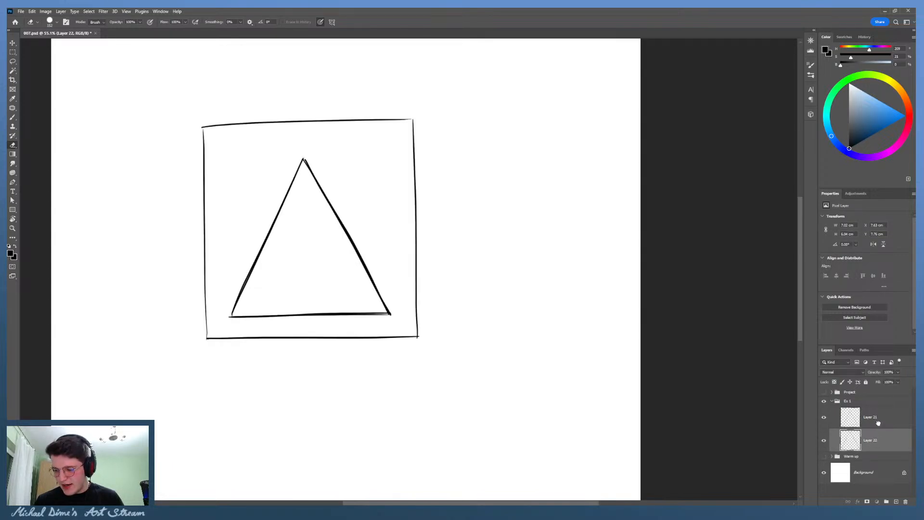
Step: Place Layer 22 above Layer 21, hide it, and erase the triangle inside the square on Layer 21
drag(879, 424, 872, 409)
click(855, 443)
click(824, 417)
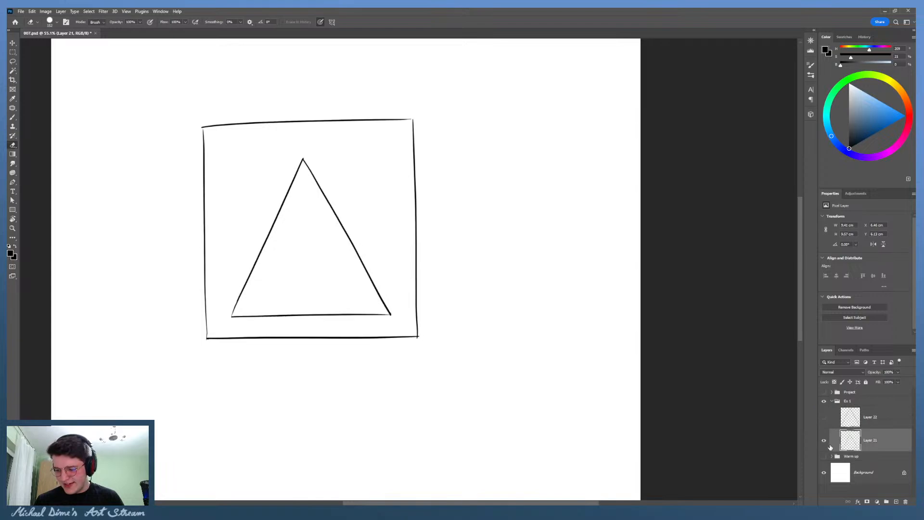
mouse_move(303, 162)
mouse_down()
mouse_move(241, 305)
mouse_move(275, 316)
mouse_move(390, 309)
mouse_move(302, 162)
mouse_up()
Step: Show Layer 22 and hide Layer 21 to display only the traced triangle
key(z)
mouse_move(539, 240)
mouse_down()
mouse_move(496, 237)
mouse_move(522, 240)
mouse_up()
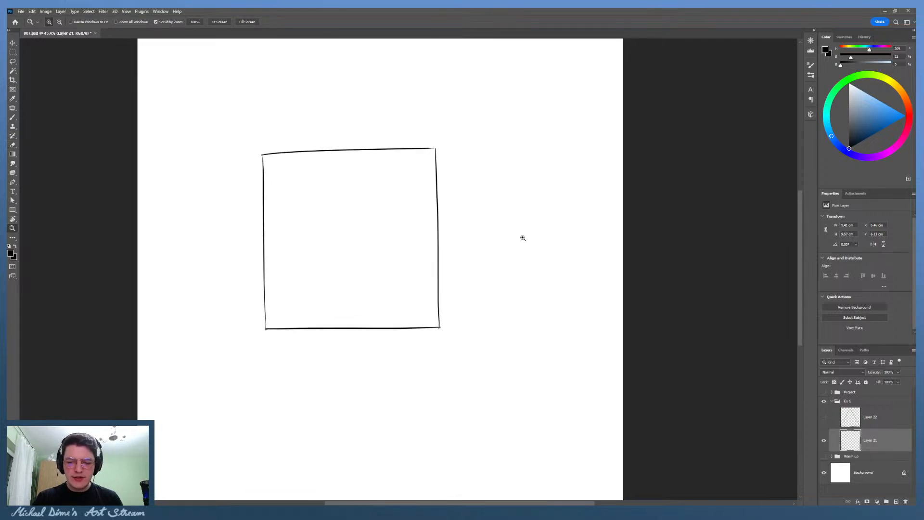
click(824, 417)
click(825, 440)
drag(417, 209, 433, 210)
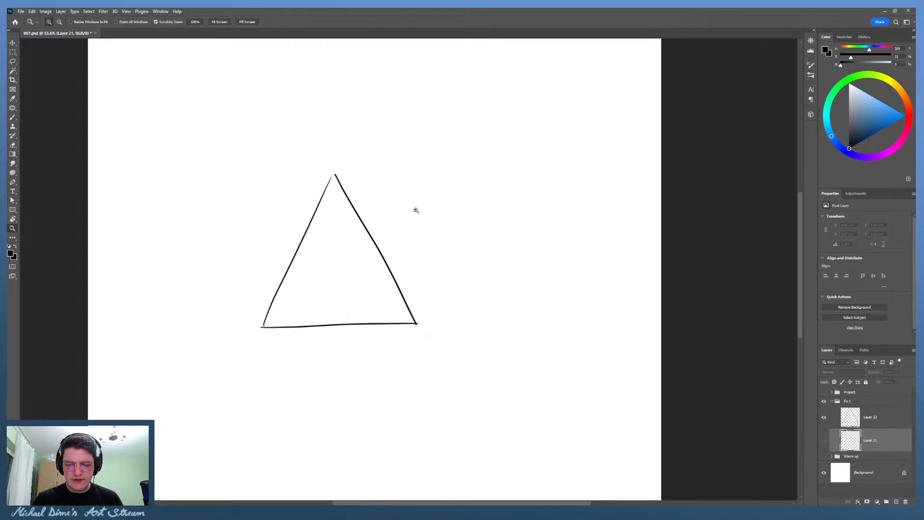
Step: Select Layer 22 and close the gap at the triangle's apex with a short brush stroke
drag(336, 199, 364, 199)
key(b)
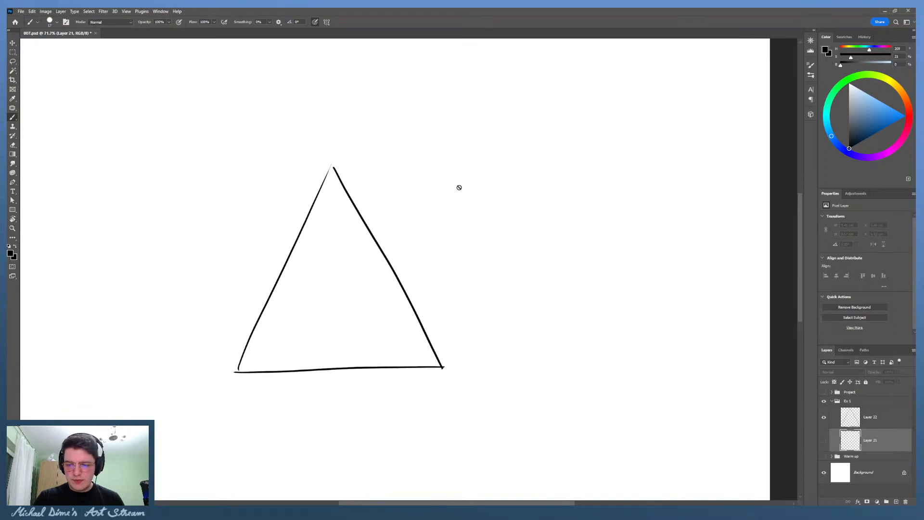
click(856, 427)
mouse_move(330, 166)
mouse_down()
mouse_move(311, 208)
mouse_move(336, 175)
mouse_up()
key(z)
mouse_move(409, 285)
mouse_down()
mouse_move(368, 286)
mouse_move(489, 231)
mouse_move(485, 176)
mouse_up()
key(b)
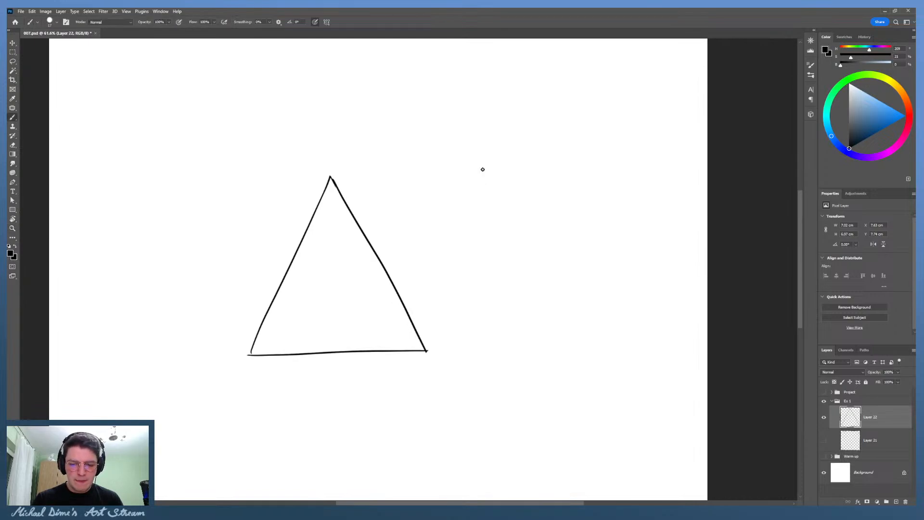
Step: Sketch upward direction strokes along the triangle's two slanted sides and undo them
mouse_move(269, 271)
mouse_down()
mouse_move(326, 127)
mouse_move(331, 152)
mouse_up()
drag(403, 256, 337, 142)
drag(339, 157, 362, 172)
key(ctrl+z)
key(ctrl+z)
key(ctrl+z)
key(ctrl+z)
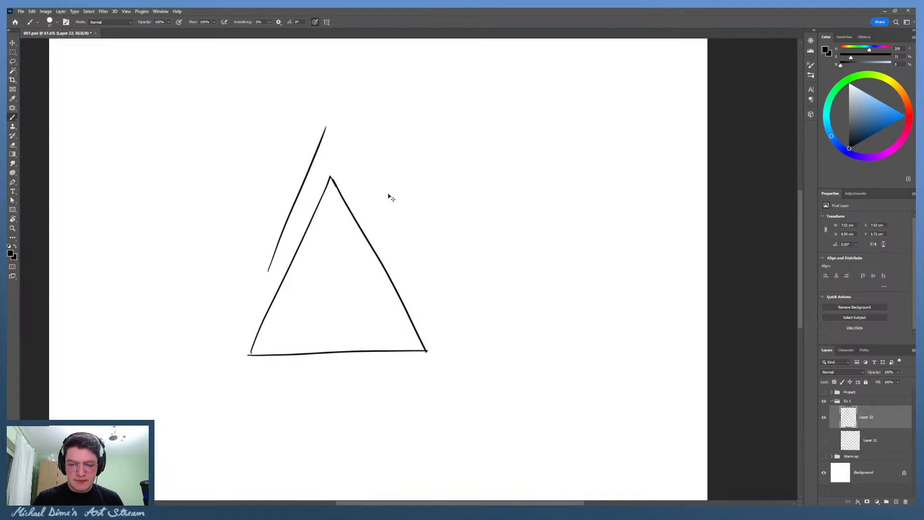
Step: Draw outward arrows beside the triangle's two base corners and undo each set
drag(417, 285, 458, 343)
drag(403, 373, 442, 371)
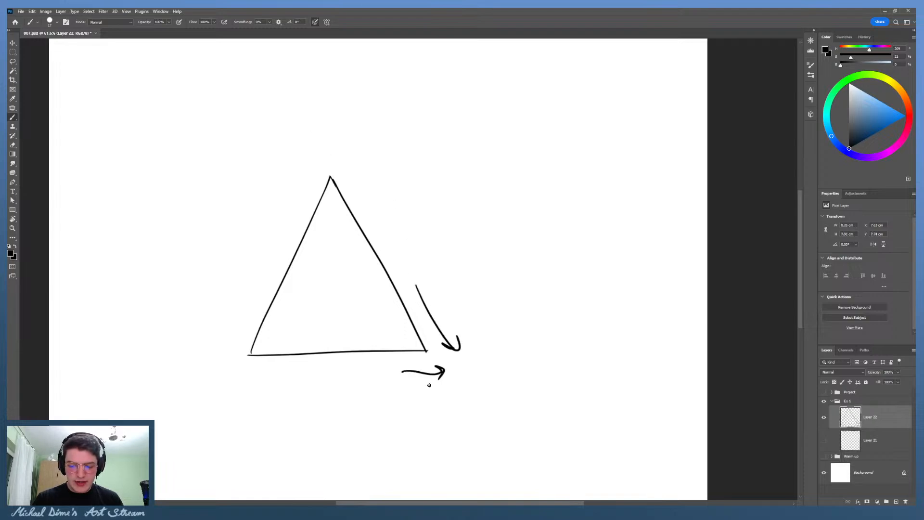
key(ctrl+z)
key(ctrl+z)
key(ctrl+z)
mouse_move(252, 304)
mouse_down()
mouse_move(223, 347)
mouse_move(236, 346)
mouse_up()
mouse_move(288, 369)
mouse_down()
mouse_move(247, 371)
mouse_move(252, 380)
mouse_up()
key(ctrl+z)
key(ctrl+z)
key(ctrl+z)
key(ctrl+z)
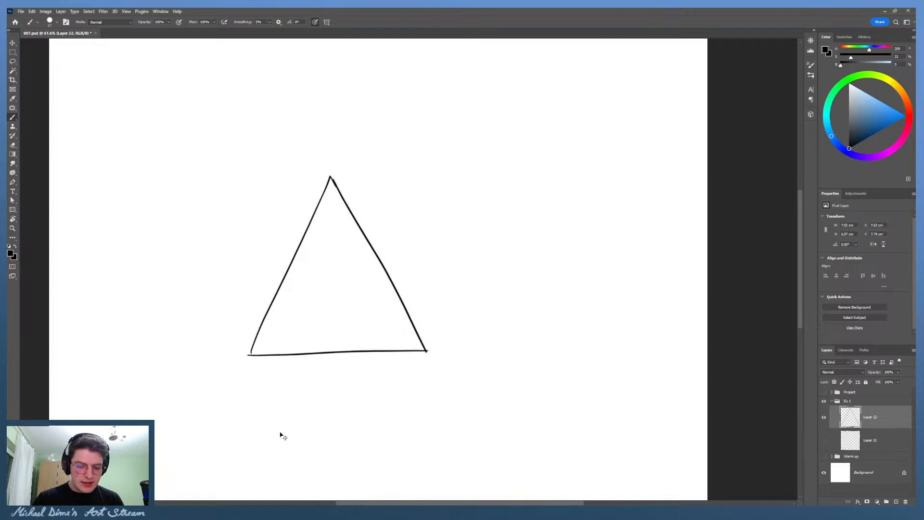
Step: Hide Layer 22, show and select Layer 21, and touch up the square's upper-left corner with the brush
click(825, 417)
click(824, 440)
click(872, 441)
key(z)
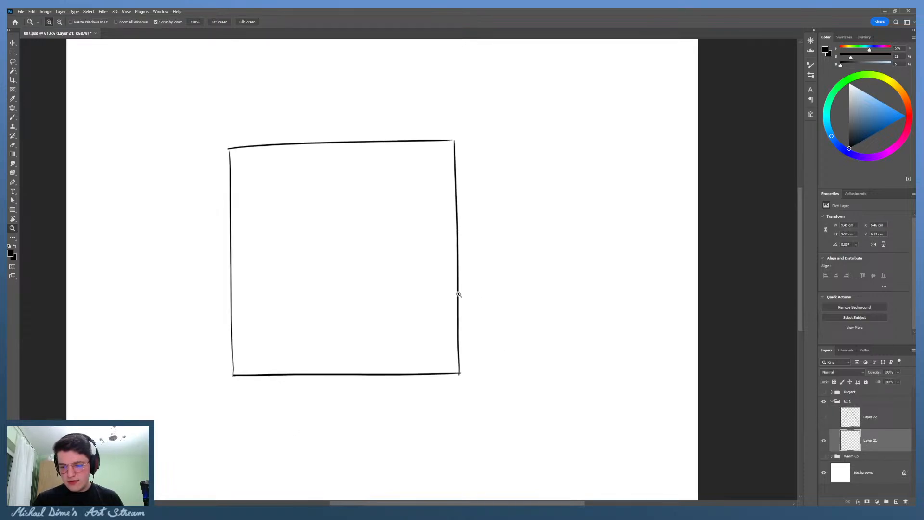
drag(459, 294, 423, 294)
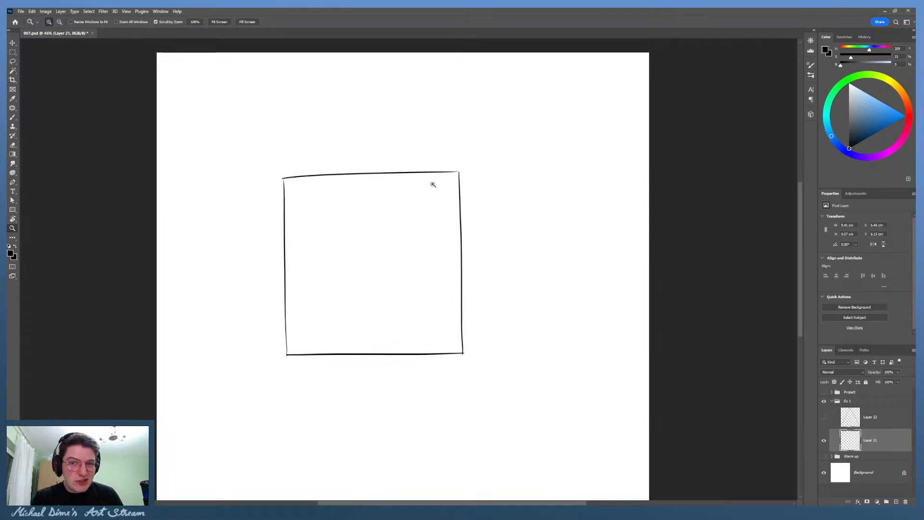
key(b)
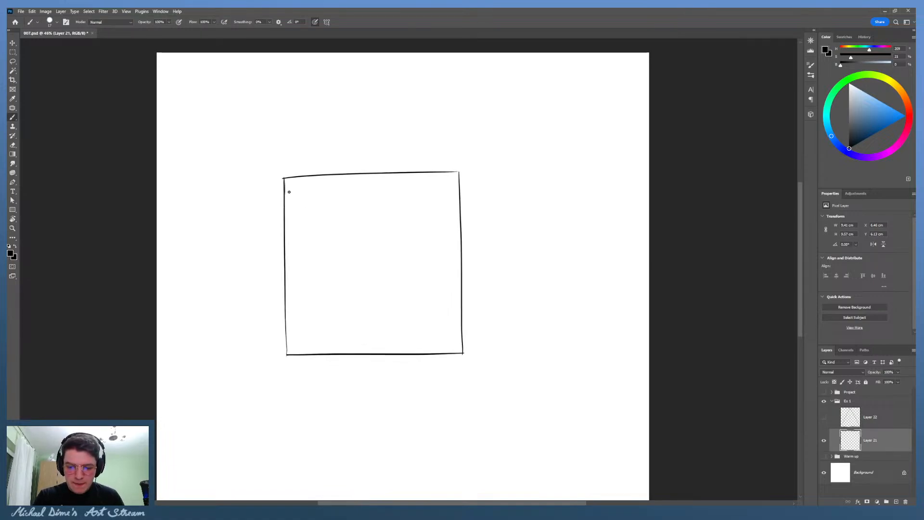
drag(289, 192, 295, 177)
key(ctrl+z)
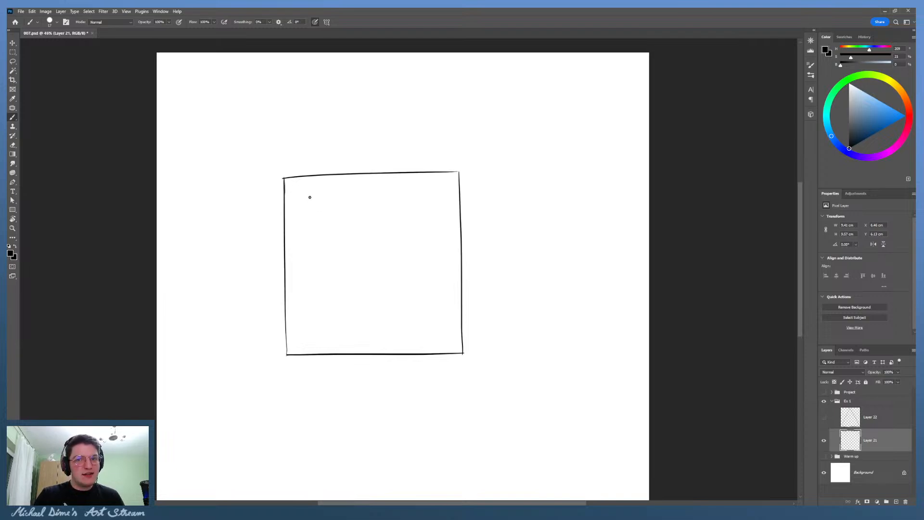
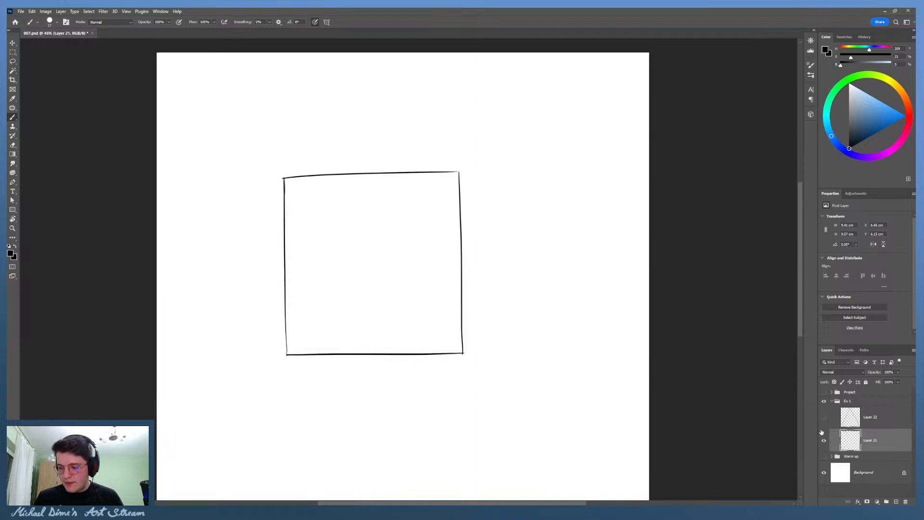
Step: Hide Layer 21, show and select Layer 22, and try a flat ground stroke beneath the triangle, undoing it
click(824, 440)
click(824, 417)
click(889, 415)
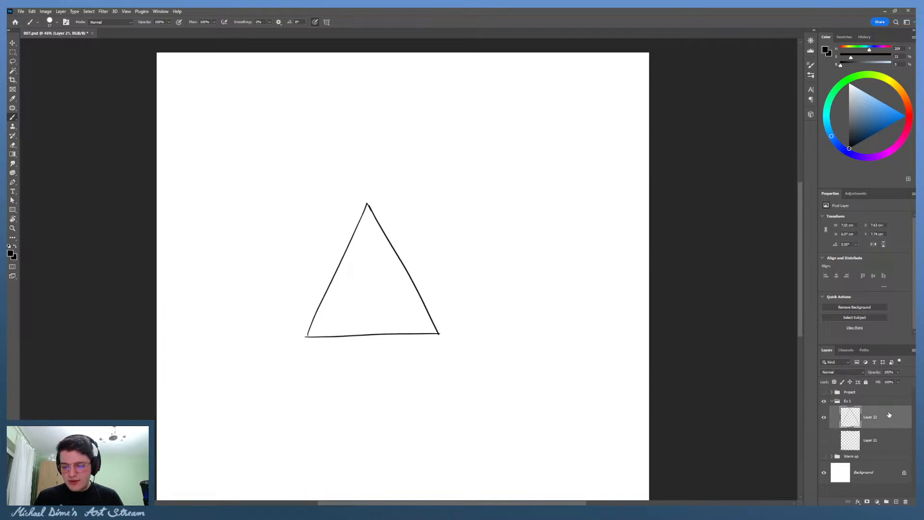
drag(278, 359, 556, 356)
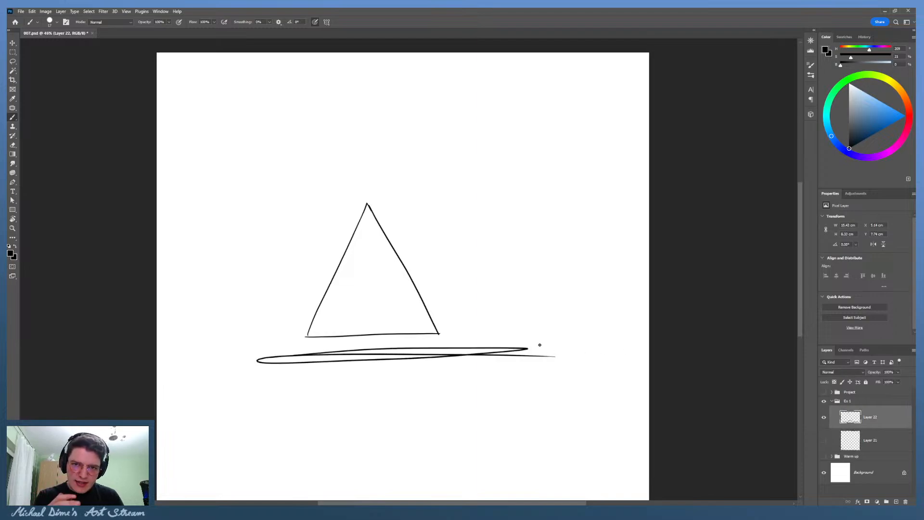
key(ctrl+z)
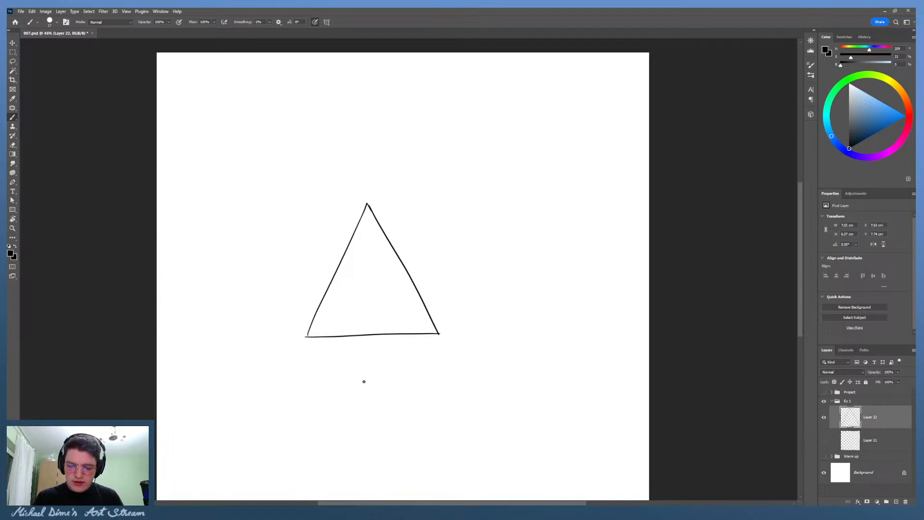
Step: Draw two upward arrows above the triangle's apex and undo them
key(z)
mouse_move(439, 288)
mouse_down()
mouse_move(455, 289)
mouse_move(446, 288)
mouse_up()
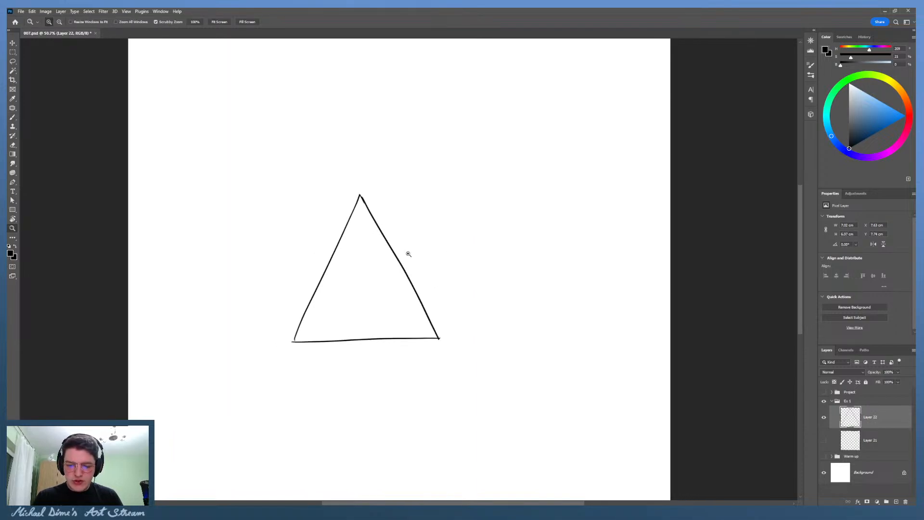
key(b)
drag(323, 218, 350, 114)
drag(340, 124, 352, 138)
drag(369, 202, 378, 124)
drag(373, 141, 384, 147)
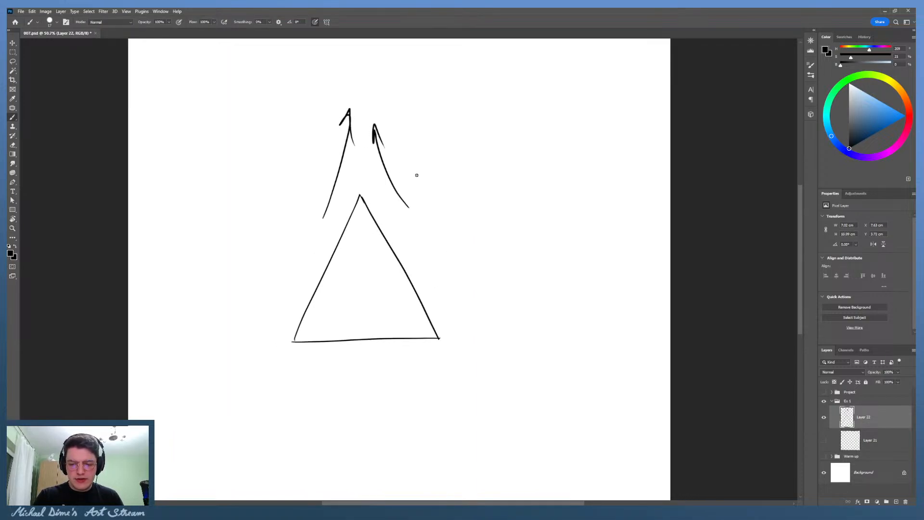
key(ctrl+z)
key(ctrl+z)
key(ctrl+z)
key(ctrl+z)
Step: Add a new empty layer above Layer 22 in the Ex 1 group and make it active
key(z)
drag(455, 295, 439, 295)
drag(535, 223, 543, 216)
drag(500, 265, 534, 265)
drag(408, 158, 382, 165)
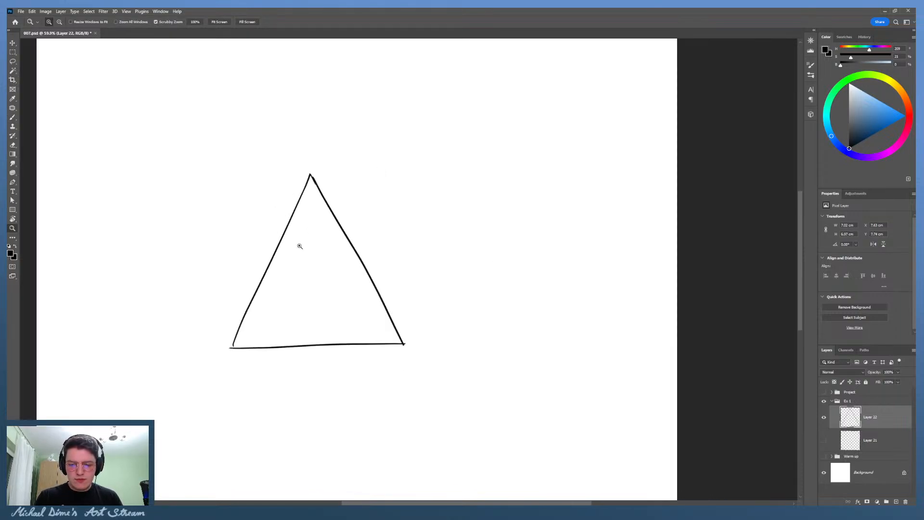
drag(485, 239, 451, 252)
key(b)
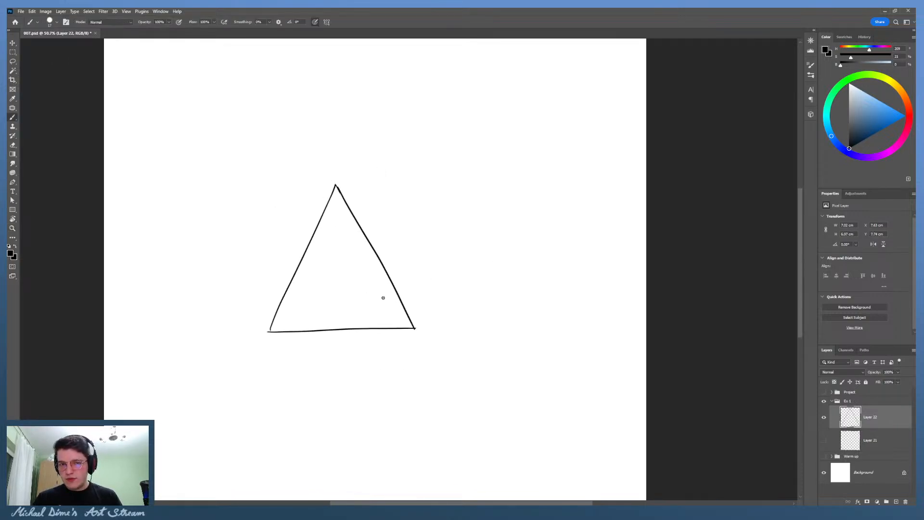
click(896, 501)
click(881, 440)
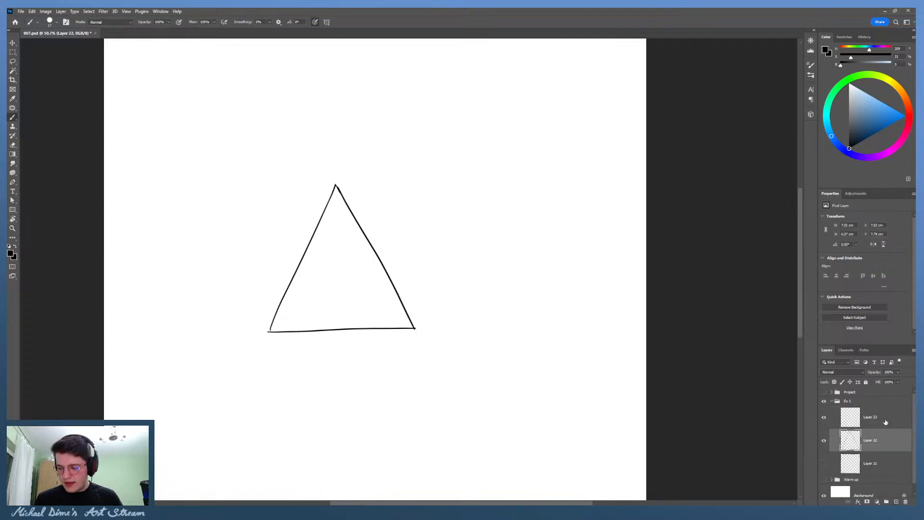
click(879, 417)
Step: Try two slanted sides for an inverted triangle starting at the middle of the base, and undo them
drag(336, 329, 254, 175)
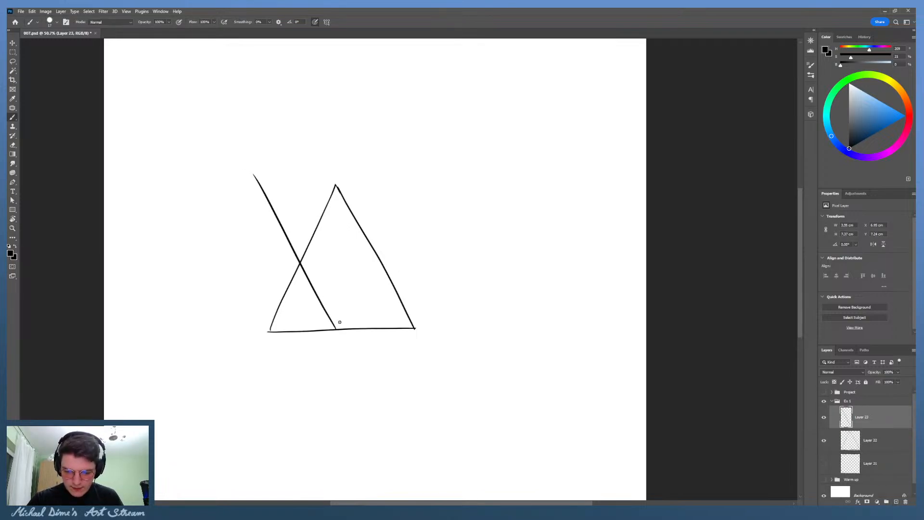
key(ctrl+z)
mouse_move(340, 330)
mouse_down()
mouse_move(272, 201)
mouse_move(353, 295)
mouse_move(392, 182)
mouse_up()
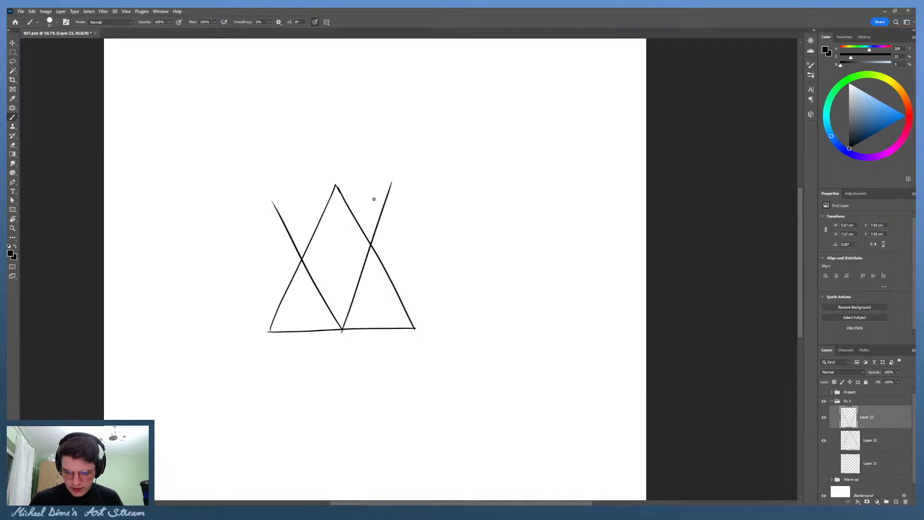
key(ctrl+z)
key(ctrl+z)
Step: Draw an inverted triangle about 6.9 cm wide and 7.1 cm high over the upright one, erasing the overshooting line ends
drag(345, 332, 260, 188)
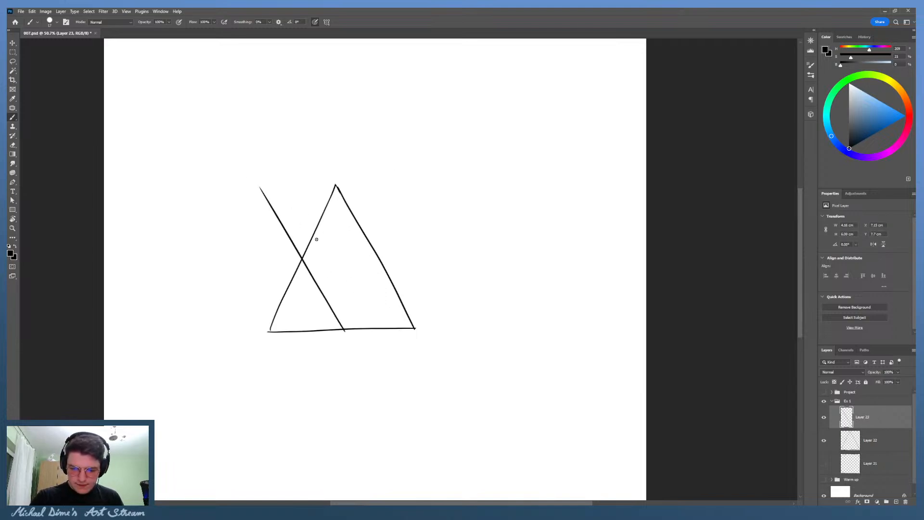
drag(344, 329, 398, 186)
key(ctrl+z)
drag(345, 332, 408, 167)
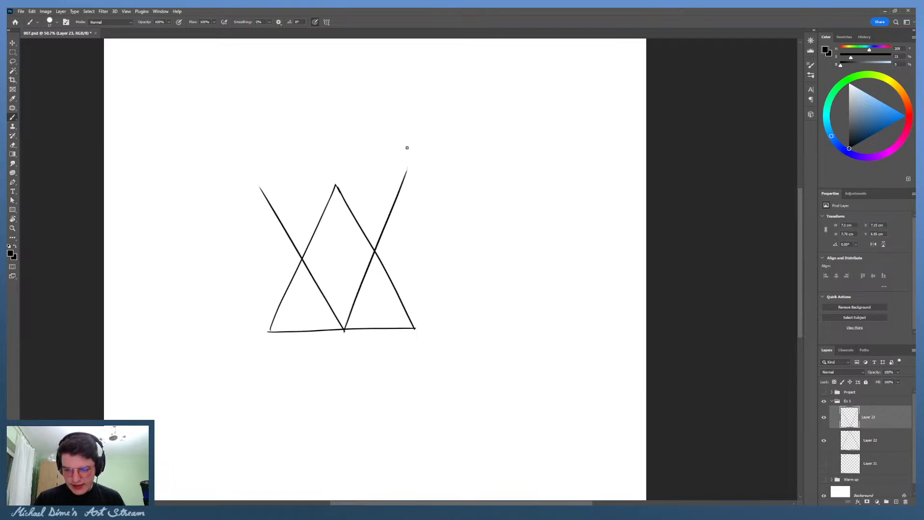
drag(260, 187, 417, 183)
key(ctrl+z)
drag(260, 187, 421, 175)
key(e)
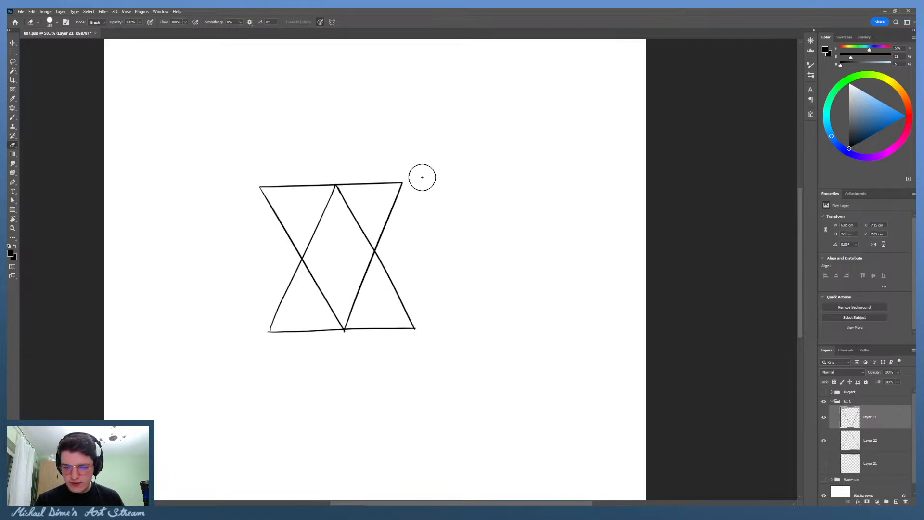
Step: Hide Layer 22 to isolate the inverted triangle, and select the inverted triangle's layer for brush work
click(825, 441)
click(862, 443)
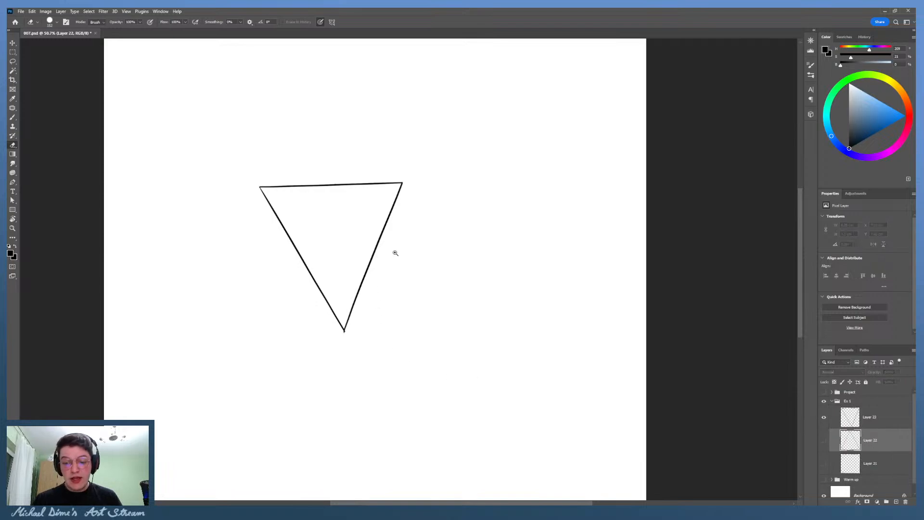
key(z)
drag(419, 253, 418, 246)
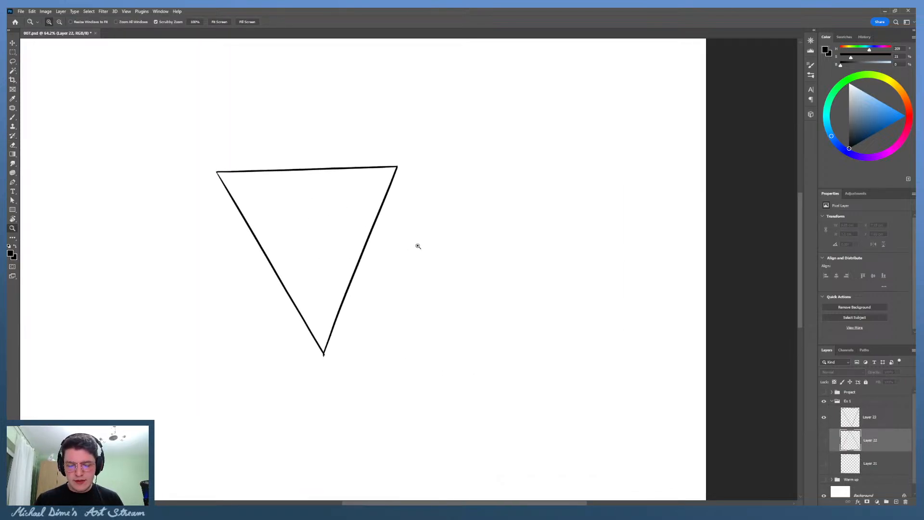
key(b)
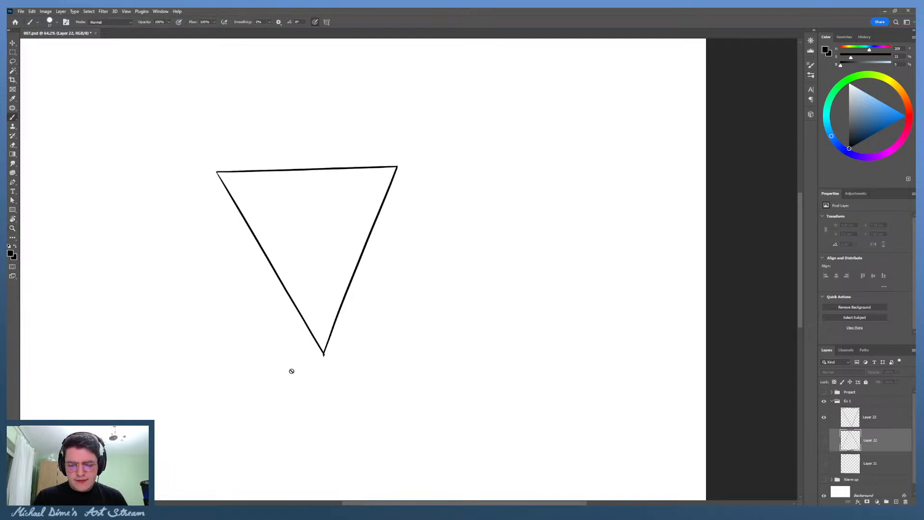
click(851, 418)
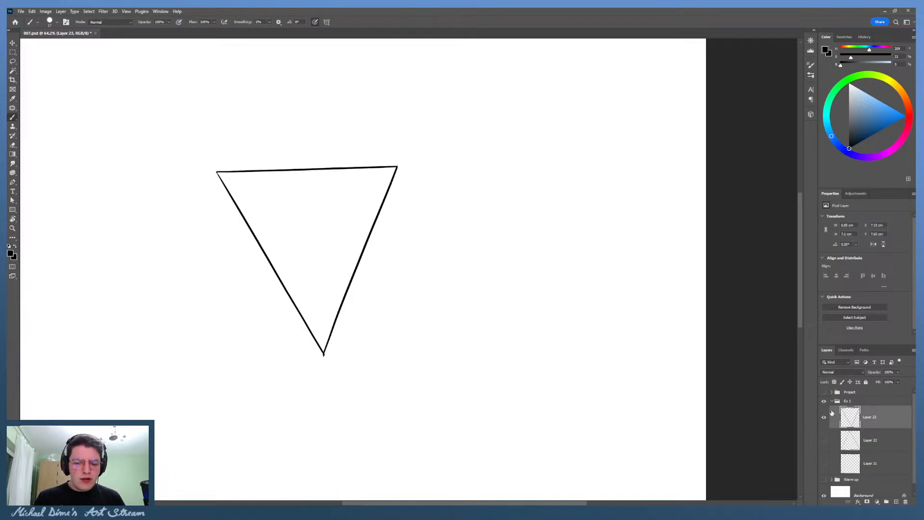
Step: Draw small outward arrows beside the inverted triangle's slanted sides and remove them
drag(375, 273, 411, 284)
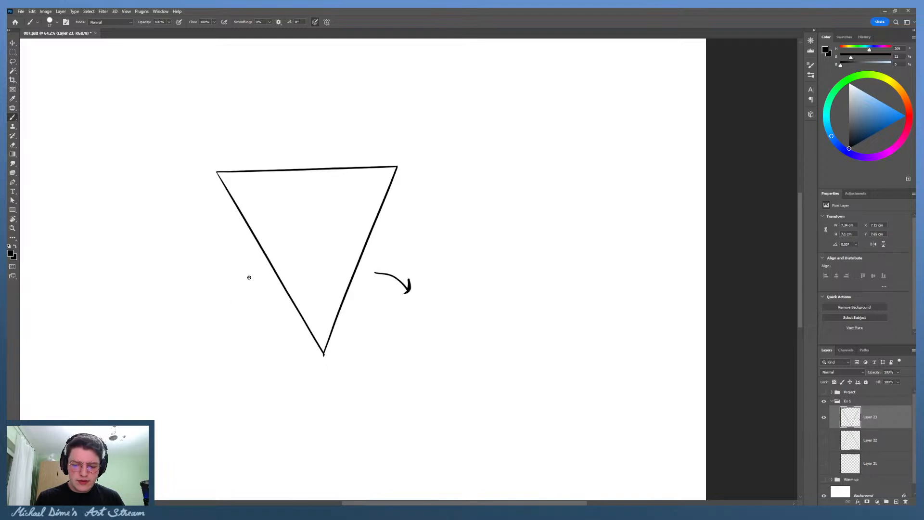
drag(244, 268, 224, 282)
mouse_move(224, 272)
mouse_down()
mouse_move(223, 282)
mouse_move(235, 280)
mouse_up()
key(ctrl+z)
key(ctrl+z)
key(e)
mouse_move(392, 281)
mouse_down()
mouse_move(415, 288)
mouse_move(377, 339)
mouse_move(379, 330)
mouse_up()
key(b)
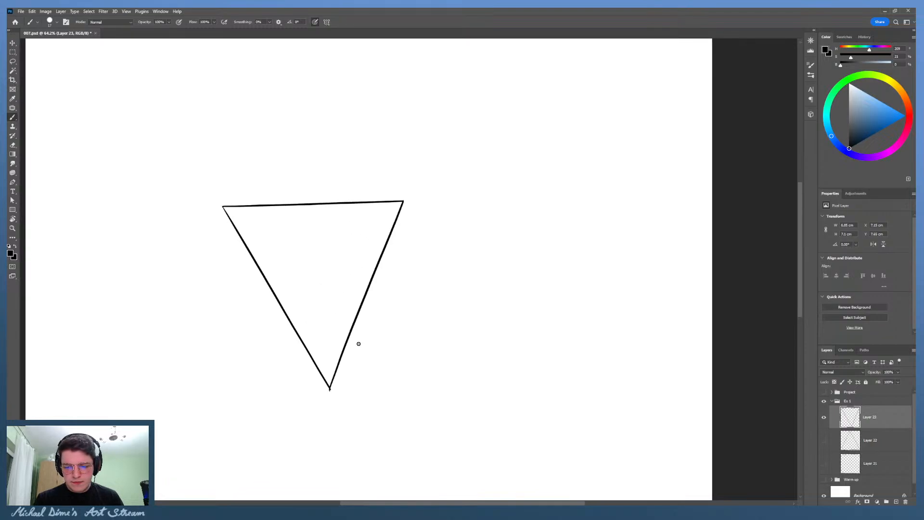
Step: Draw downward arrows on both sides of the inverted triangle's lower tip and undo them
drag(288, 371, 320, 420)
mouse_move(305, 415)
mouse_down()
mouse_move(319, 420)
mouse_move(317, 407)
mouse_up()
mouse_move(376, 337)
mouse_down()
mouse_move(345, 416)
mouse_move(363, 403)
mouse_up()
key(ctrl+z)
key(ctrl+z)
key(ctrl+z)
key(ctrl+z)
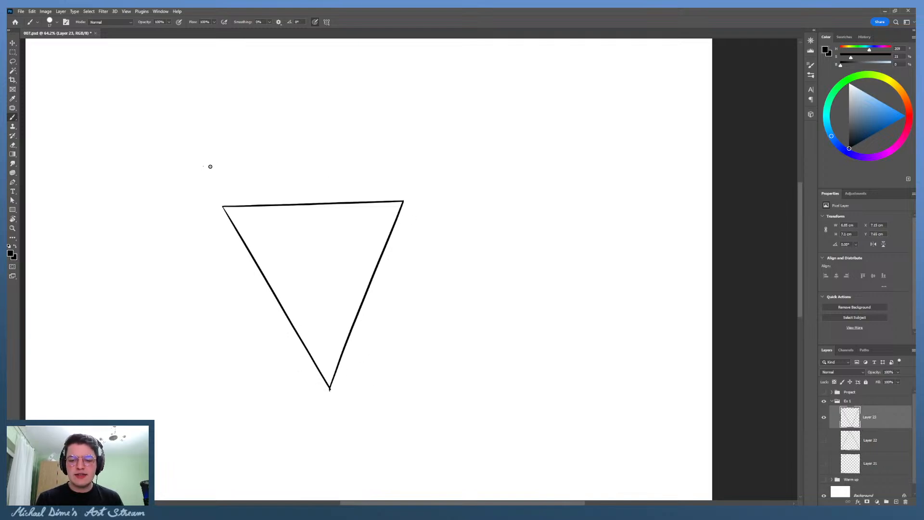
Step: Sketch a long flat stroke above the inverted triangle's top edge and erase it
drag(210, 166, 472, 175)
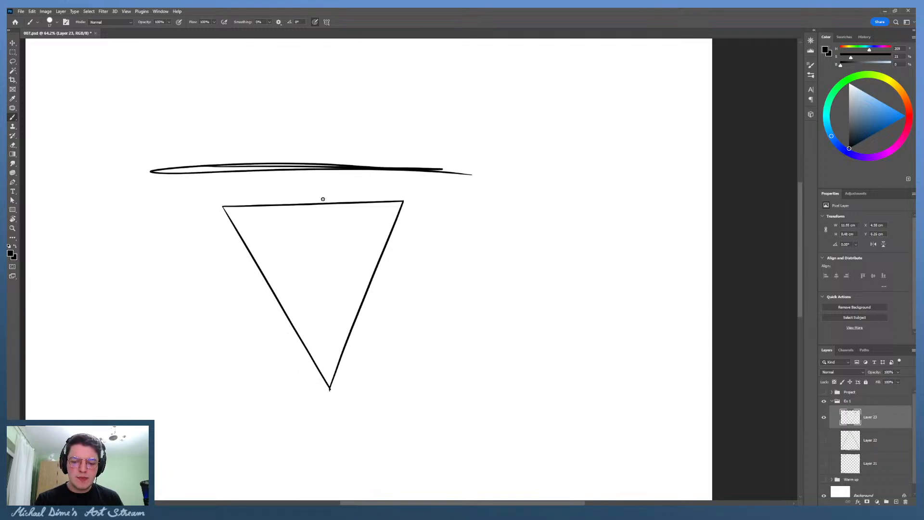
key(e)
mouse_move(178, 165)
mouse_down()
mouse_move(167, 169)
mouse_move(500, 172)
mouse_move(419, 190)
mouse_move(475, 186)
mouse_move(456, 212)
mouse_move(454, 175)
mouse_up()
key(z)
key(b)
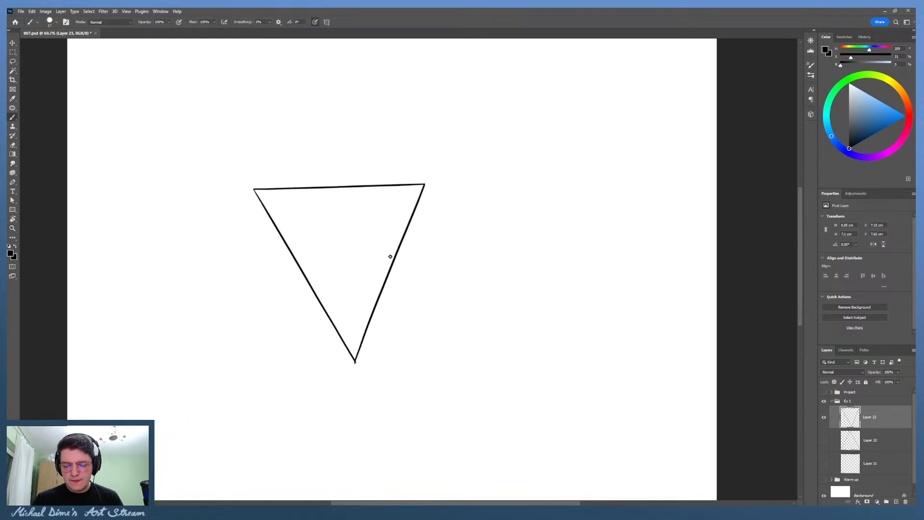
Step: Draw arrows converging just below the inverted triangle's tip and erase them
drag(326, 348, 343, 379)
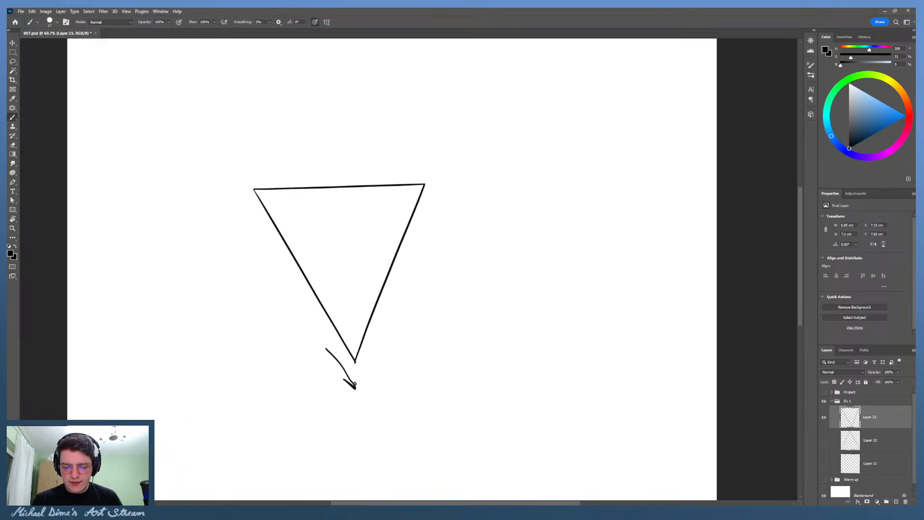
mouse_move(381, 326)
mouse_down()
mouse_move(366, 380)
mouse_move(331, 355)
mouse_move(351, 386)
mouse_up()
key(e)
key(b)
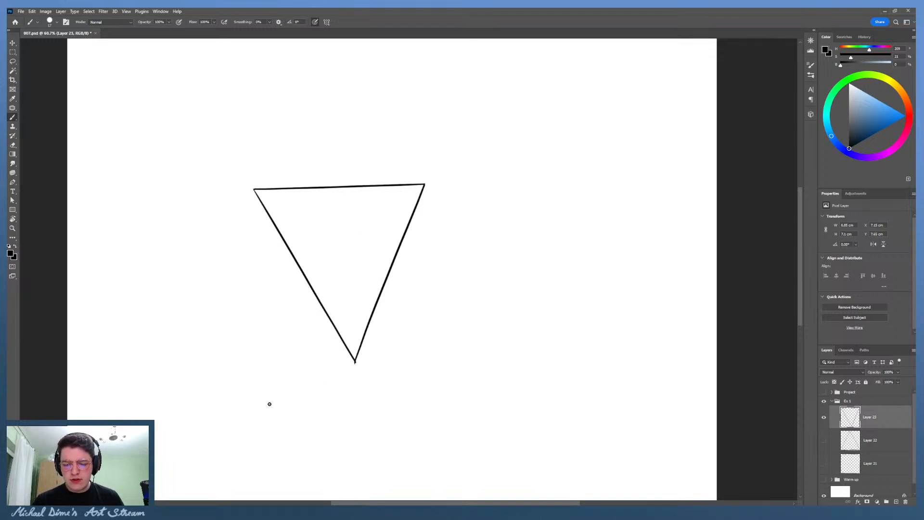
Step: Sketch wavy horizontal strokes below the inverted triangle's tip and a short mark on its top edge, undoing both
mouse_move(334, 404)
mouse_down()
mouse_move(435, 419)
mouse_move(438, 433)
mouse_up()
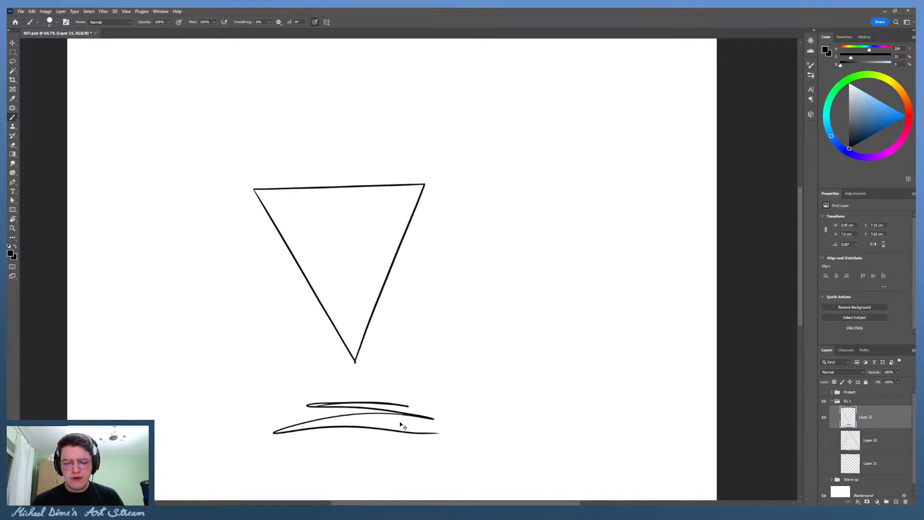
key(ctrl+z)
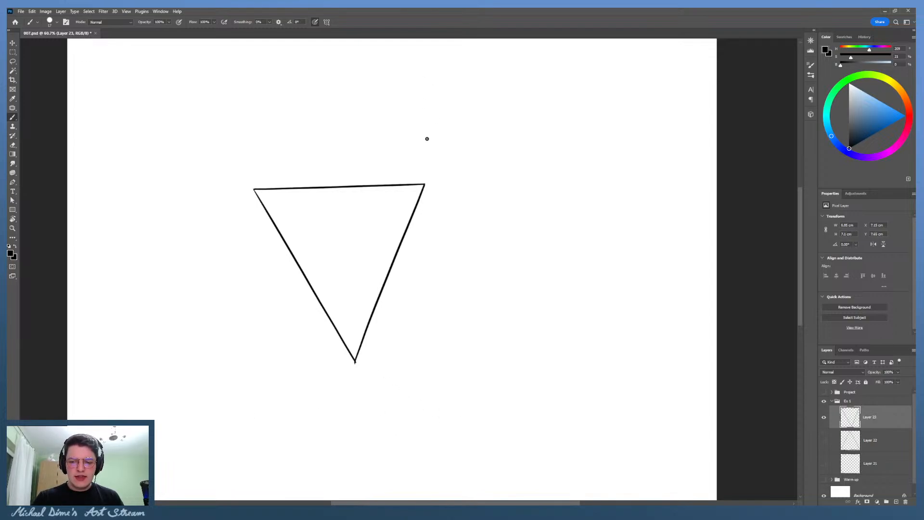
mouse_move(333, 187)
mouse_down()
mouse_move(341, 126)
mouse_move(342, 187)
mouse_up()
key(ctrl+z)
Step: Add a new layer above the inverted triangle's layer and ready the Brush tool on it
key(z)
drag(405, 207, 383, 224)
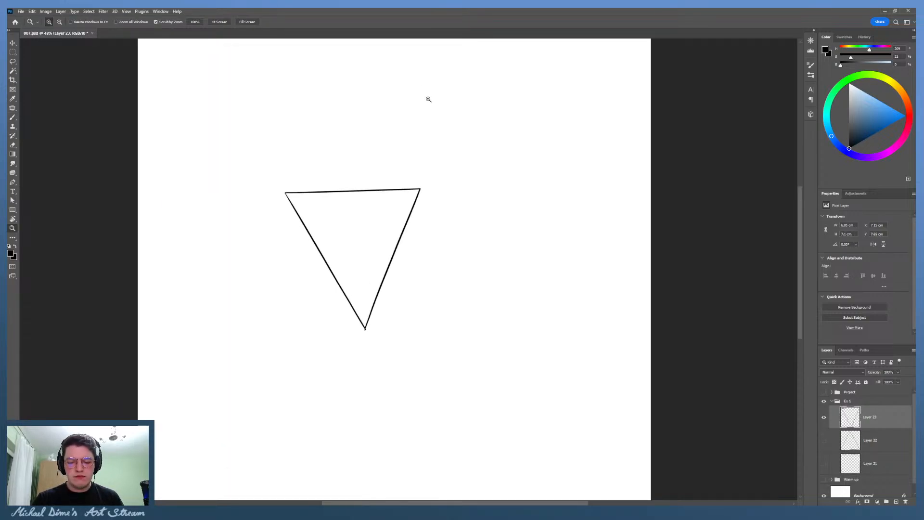
mouse_move(449, 183)
mouse_down()
mouse_move(436, 199)
mouse_move(436, 180)
mouse_up()
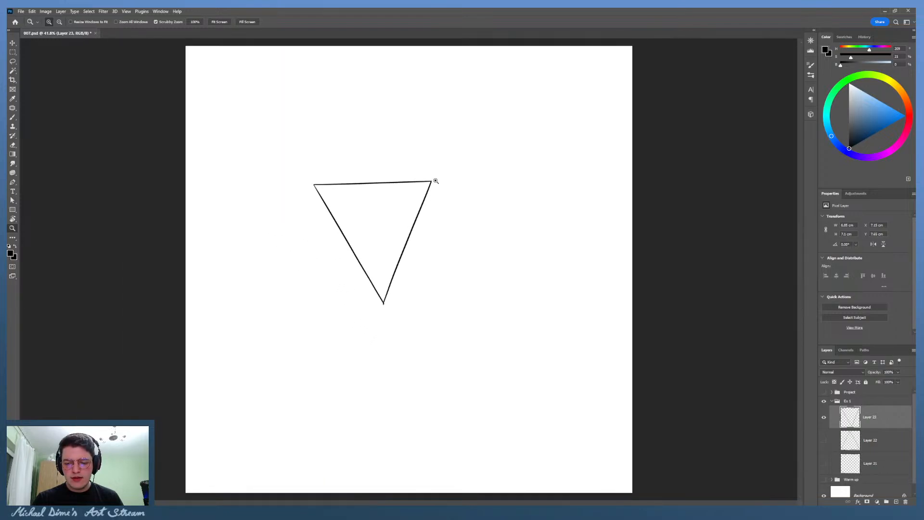
drag(427, 244, 469, 221)
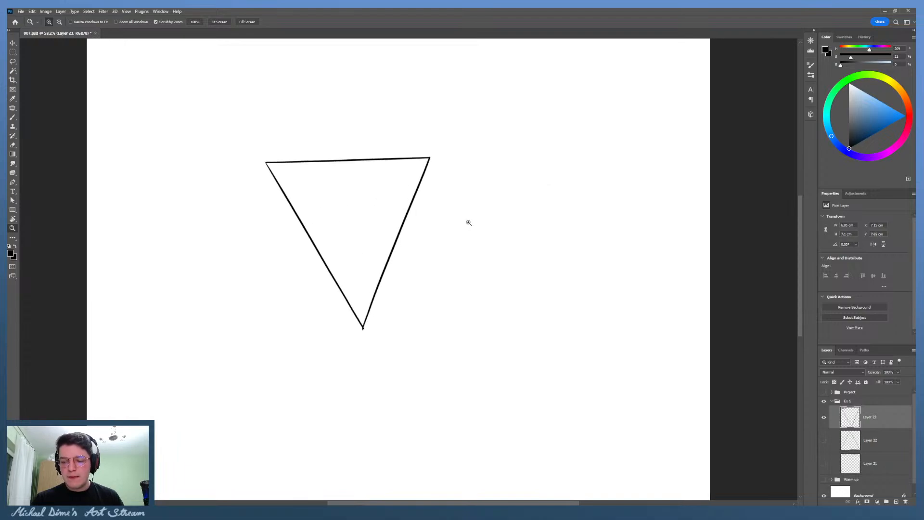
click(896, 502)
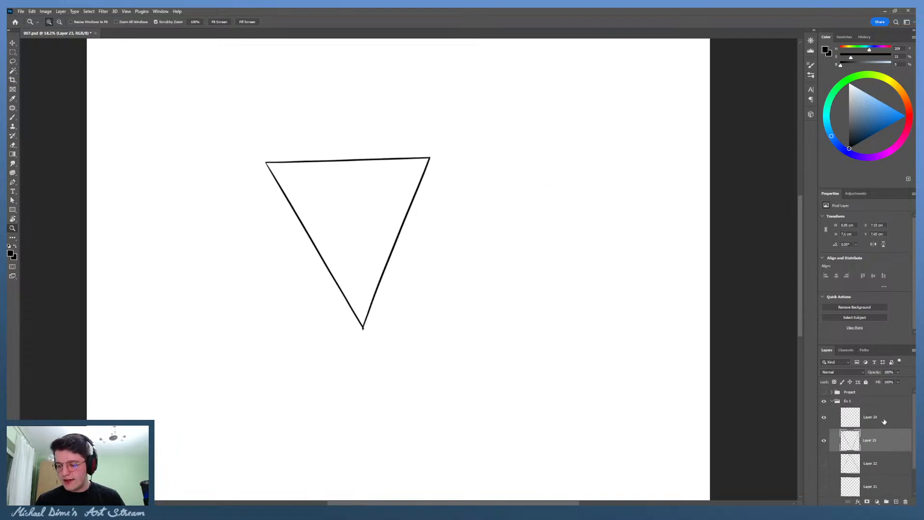
key(b)
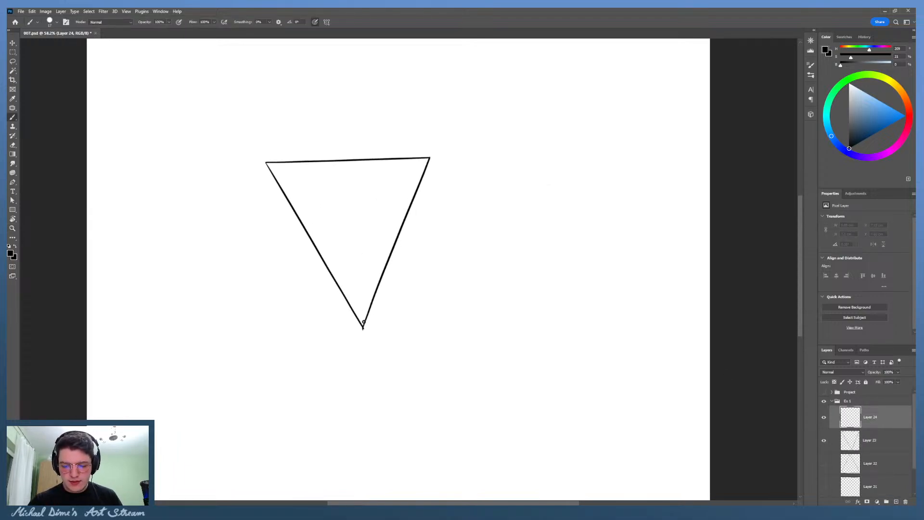
Step: Draw a narrow inverted triangle on the new layer, sharing the wide one's tip and height, and hide the wide triangle's layer
drag(363, 327, 403, 130)
key(ctrl+z)
drag(363, 327, 399, 161)
key(ctrl+z)
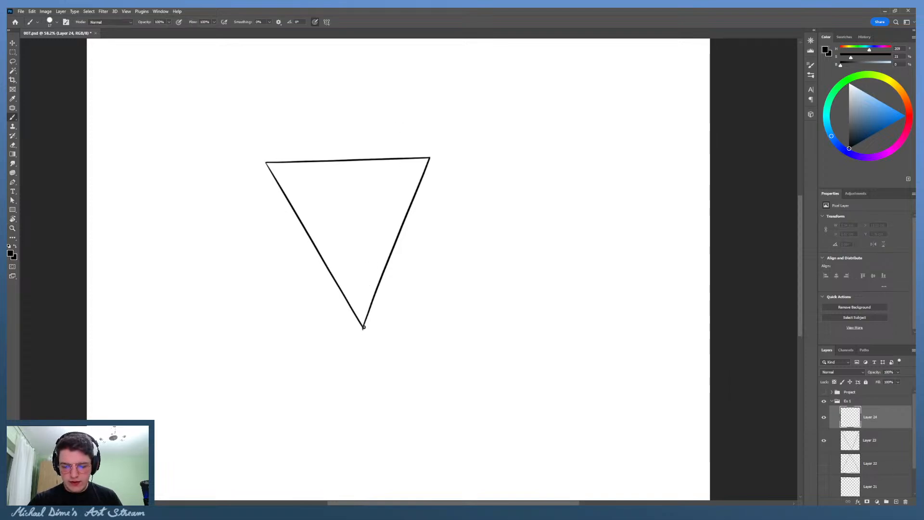
drag(363, 329, 401, 139)
drag(365, 331, 319, 141)
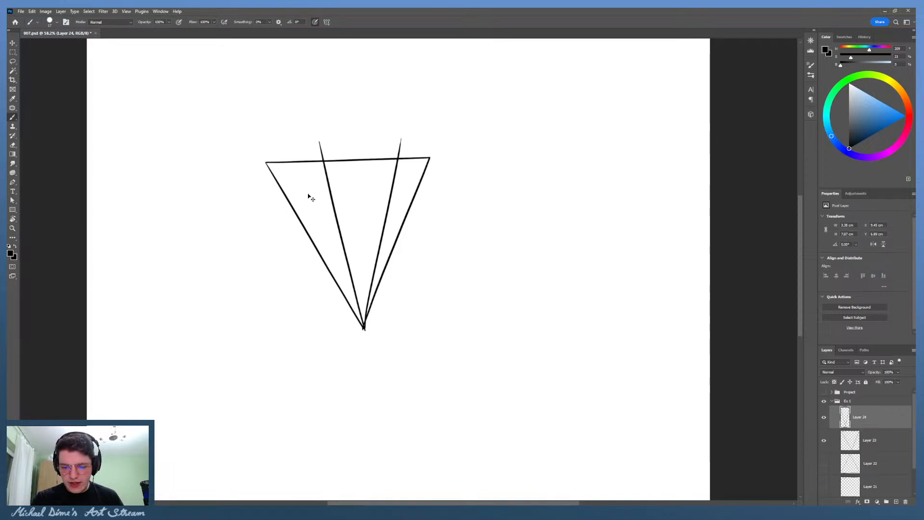
key(ctrl+z)
mouse_move(365, 331)
mouse_down()
mouse_move(322, 161)
mouse_move(400, 150)
mouse_up()
key(ctrl+z)
mouse_move(321, 161)
mouse_down()
mouse_move(388, 150)
mouse_move(398, 158)
mouse_move(401, 137)
mouse_up()
key(ctrl+z)
click(824, 440)
key(e)
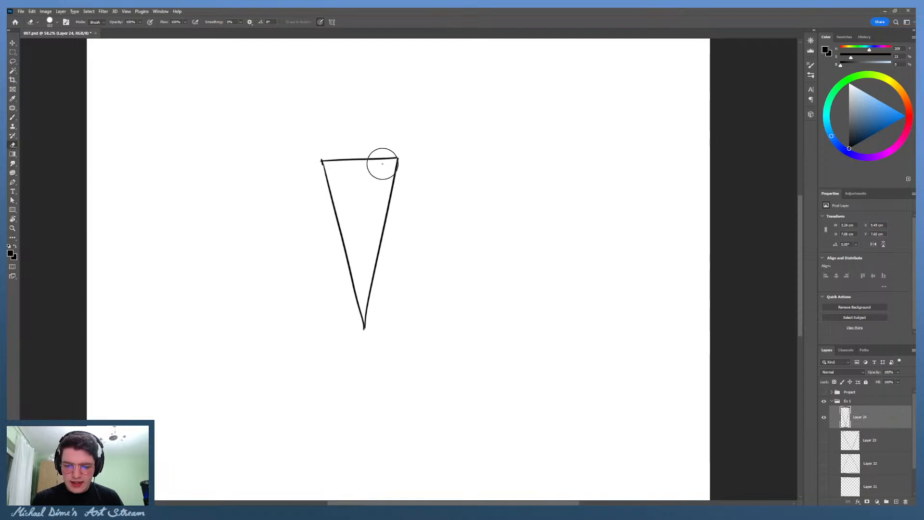
key(b)
key(ctrl+z)
drag(322, 162, 332, 198)
key(ctrl+z)
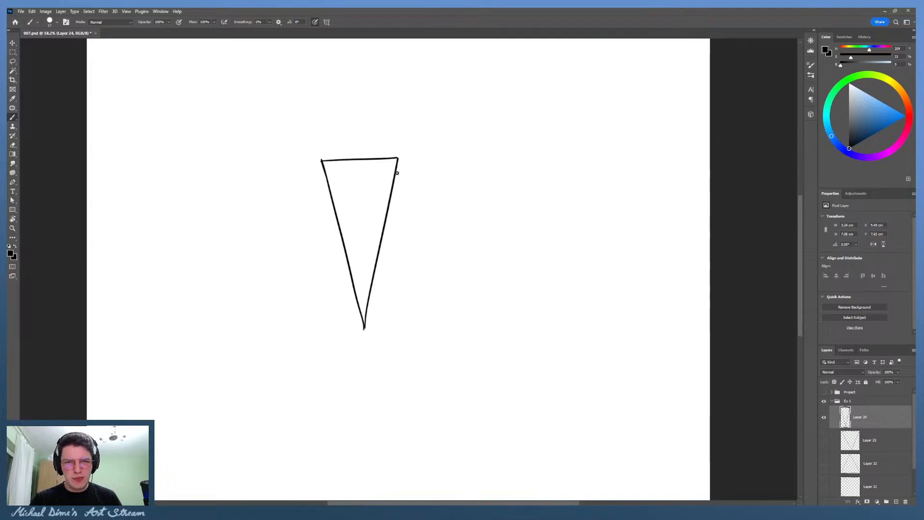
Step: Draw downward arrows beside the narrow inverted triangle's lower tip and remove them
drag(338, 312, 357, 366)
drag(347, 344, 359, 338)
mouse_move(401, 258)
mouse_down()
mouse_move(388, 351)
mouse_move(400, 319)
mouse_move(349, 365)
mouse_move(355, 357)
mouse_up()
key(e)
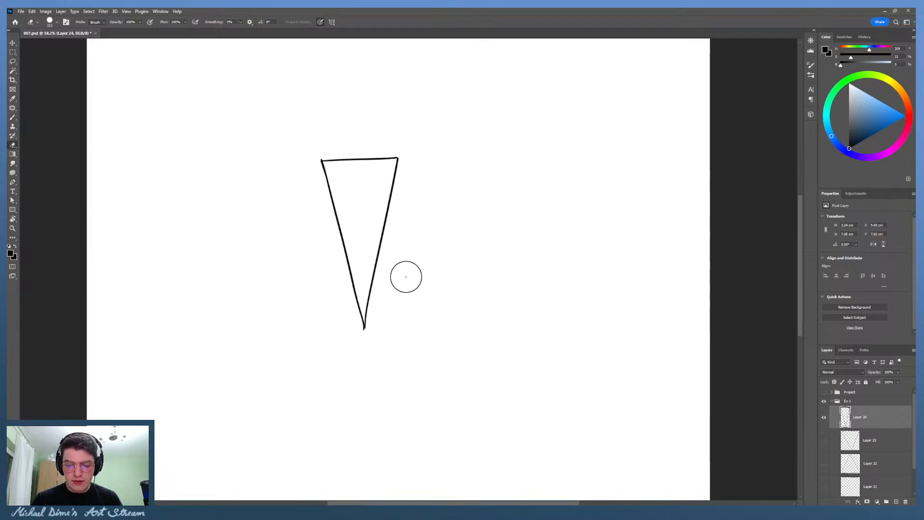
Step: Replace the narrow inverted triangle's flat top edge with a downward V-shaped notch
key(z)
drag(409, 262, 385, 263)
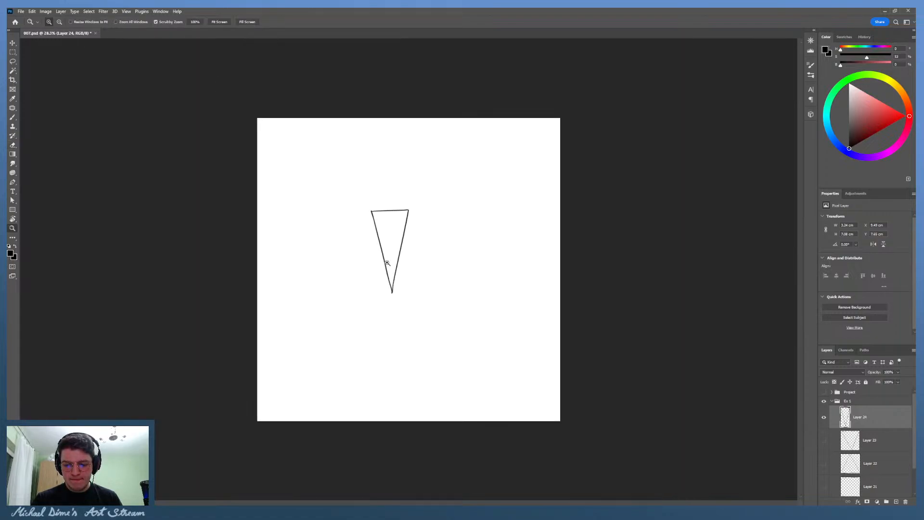
drag(488, 204, 499, 202)
mouse_move(409, 260)
mouse_down()
mouse_move(429, 261)
mouse_move(431, 279)
mouse_move(490, 226)
mouse_up()
key(b)
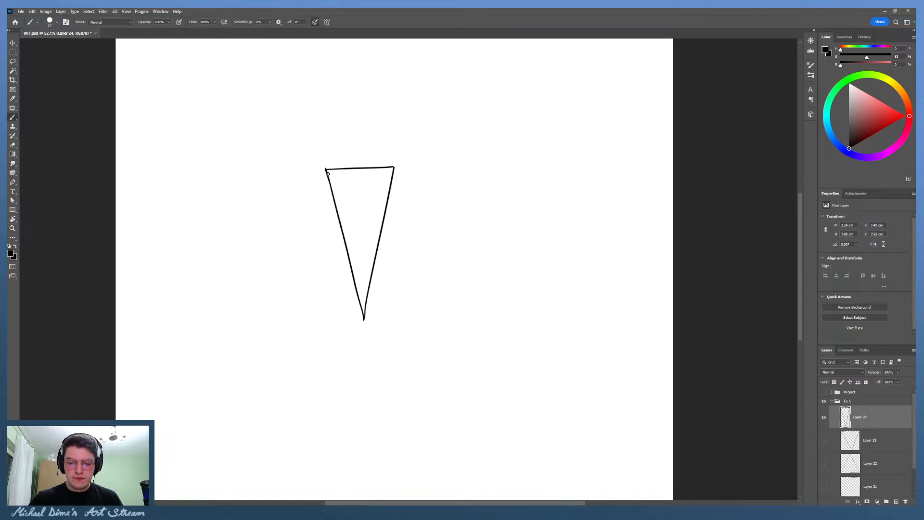
mouse_move(326, 169)
mouse_down()
mouse_move(362, 199)
mouse_move(395, 166)
mouse_up()
key(ctrl+z)
key(ctrl+z)
mouse_move(362, 199)
mouse_down()
mouse_move(385, 174)
mouse_move(329, 162)
mouse_move(380, 154)
mouse_up()
key(e)
click(344, 169)
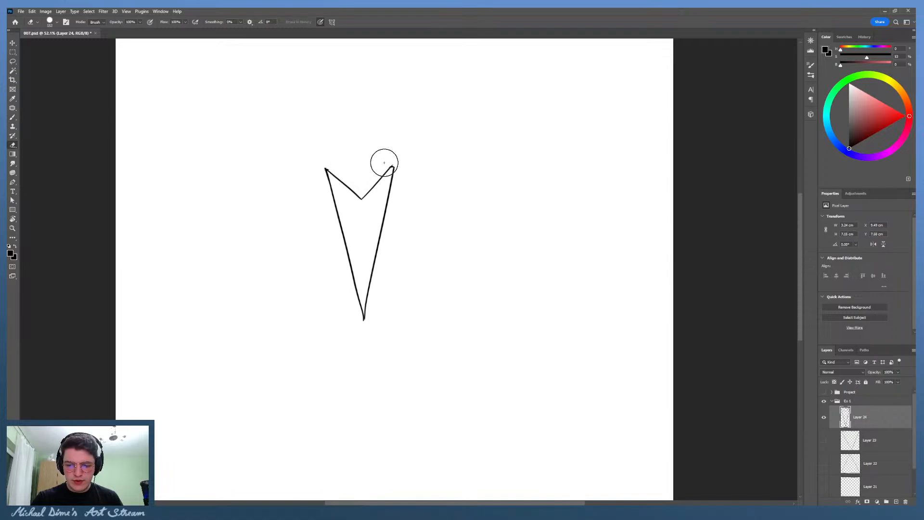
key(b)
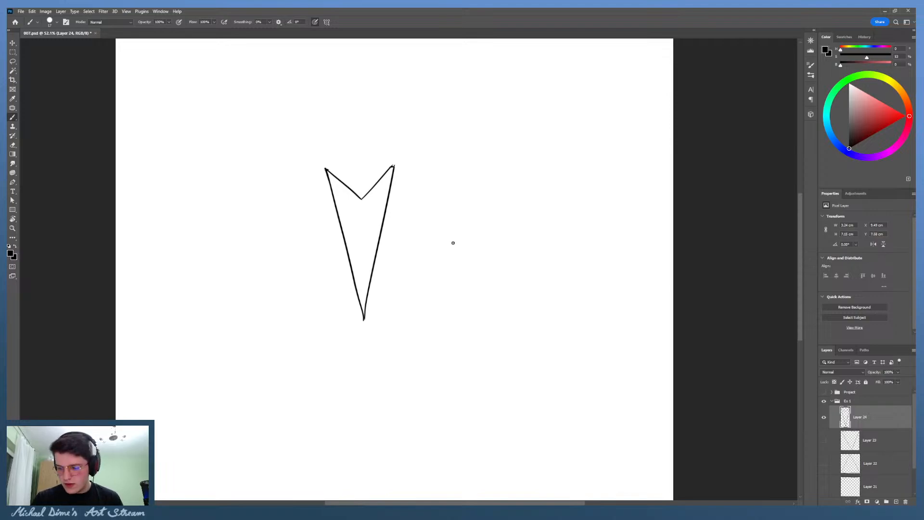
Step: Hide the notched inverted shape's layer, show only the upright triangle, and make Layer 22 the active layer
click(824, 417)
click(824, 440)
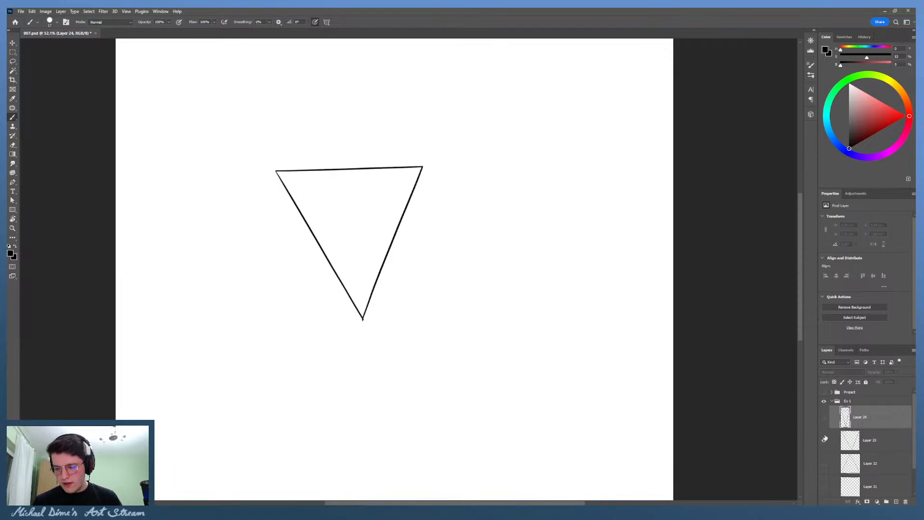
click(823, 440)
click(824, 463)
click(874, 466)
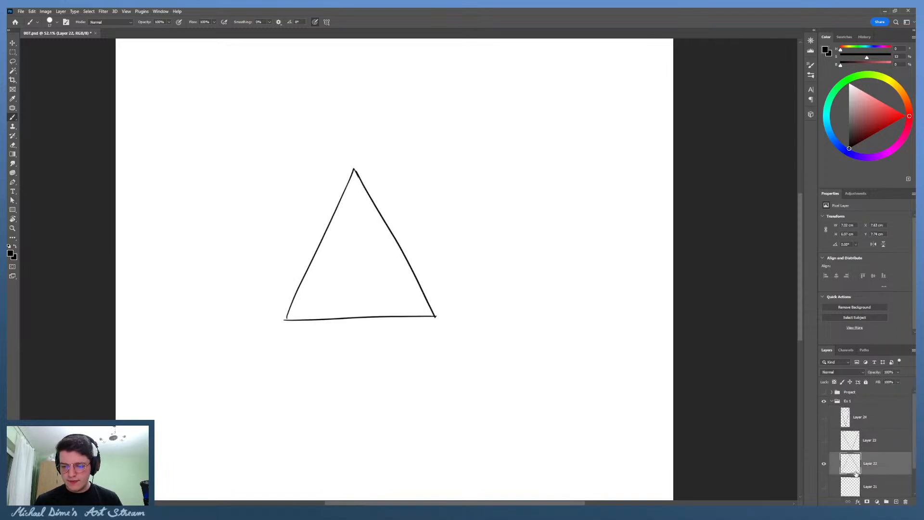
Step: Sketch a ground stroke below the upright triangle and a small arched doorway on its base, undoing each
mouse_move(240, 345)
mouse_down()
mouse_move(503, 343)
mouse_move(392, 361)
mouse_move(558, 363)
mouse_up()
key(ctrl+z)
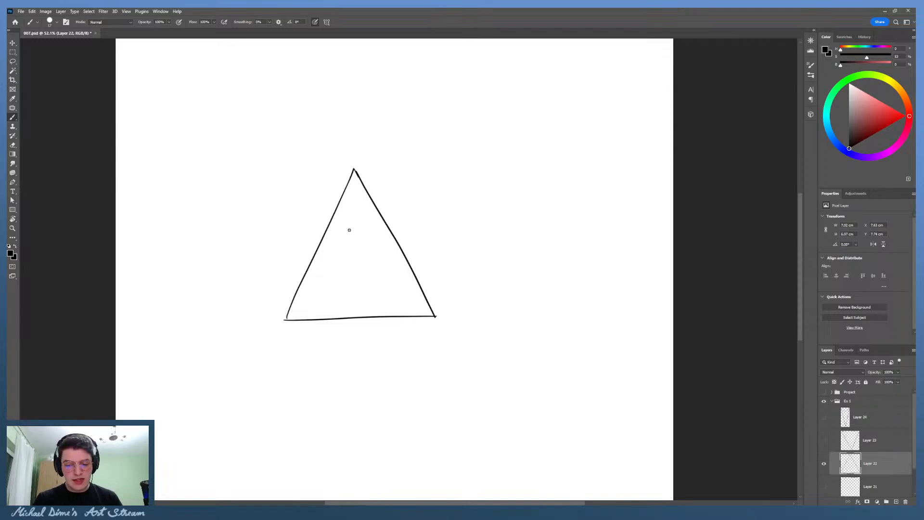
drag(352, 310, 366, 310)
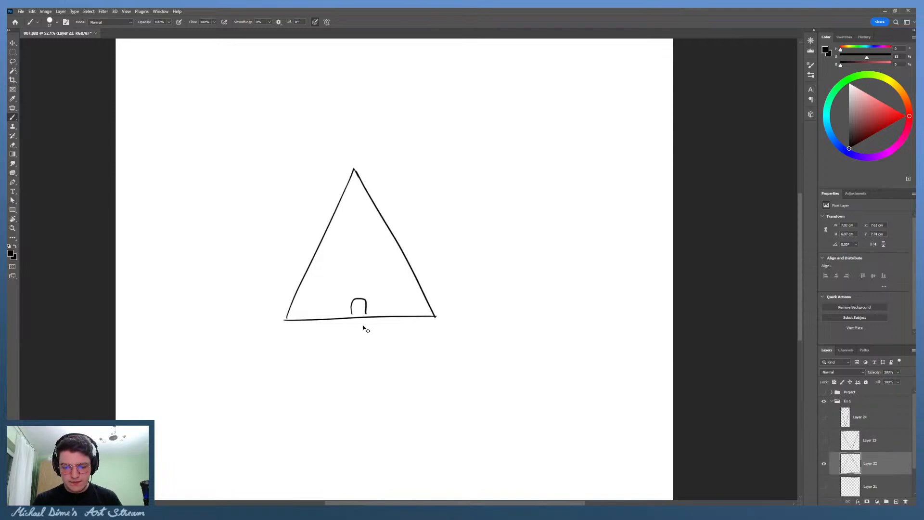
key(ctrl+z)
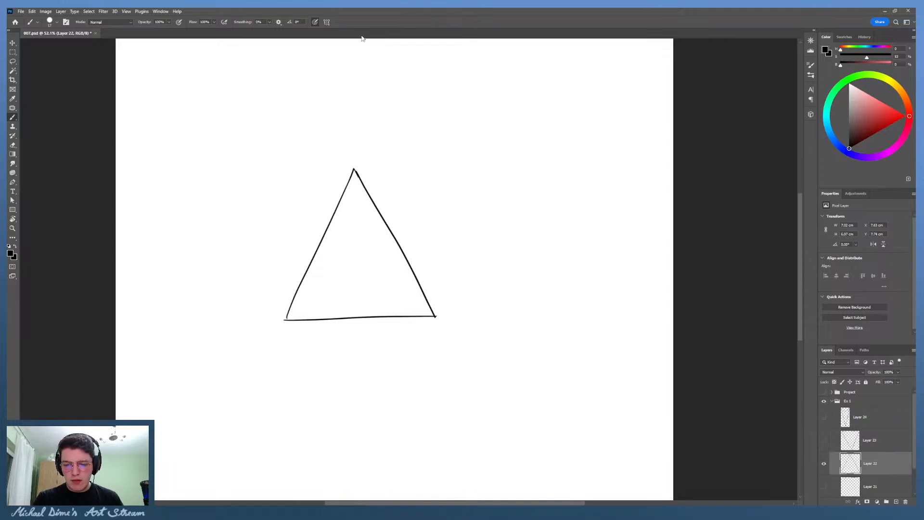
Step: Sketch two inward-curving sides of a tall spire to the right of the upright triangle
mouse_move(491, 316)
mouse_down()
mouse_move(530, 179)
mouse_move(554, 264)
mouse_move(595, 300)
mouse_up()
key(ctrl+z)
mouse_move(532, 158)
mouse_down()
mouse_move(553, 273)
mouse_move(585, 325)
mouse_up()
key(ctrl+z)
key(ctrl+z)
drag(532, 157, 591, 309)
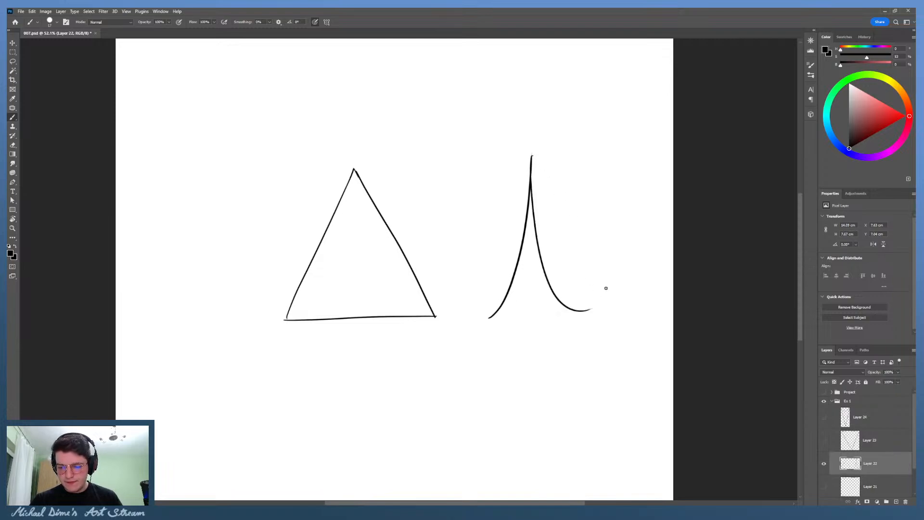
Step: Redraw the spire's curved sides to meet in a sharp tip and close it with a flat baseline
key(ctrl+z)
drag(489, 318, 579, 319)
key(ctrl+z)
key(ctrl+z)
key(ctrl+z)
key(ctrl+z)
mouse_move(488, 318)
mouse_down()
mouse_move(582, 319)
mouse_move(549, 258)
mouse_move(533, 140)
mouse_up()
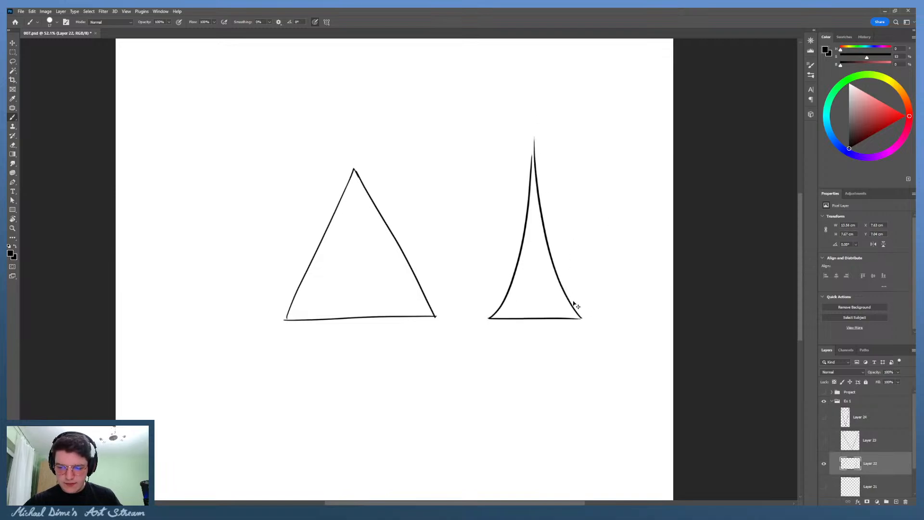
key(ctrl+z)
mouse_move(582, 319)
mouse_down()
mouse_move(539, 212)
mouse_move(527, 148)
mouse_move(534, 200)
mouse_move(532, 155)
mouse_up()
key(ctrl+z)
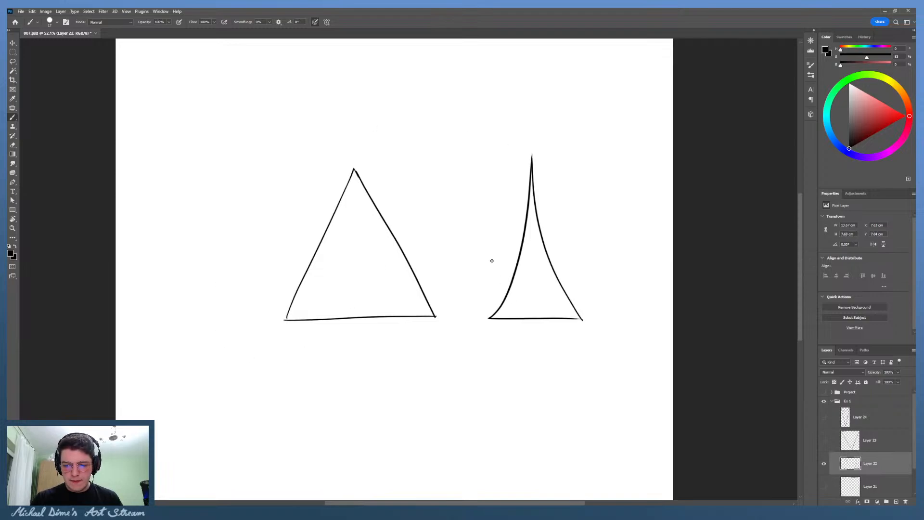
Step: Draw upward arrows along the curved spire's sides, undo them, and erase the whole spire
mouse_move(492, 260)
mouse_down()
mouse_move(522, 107)
mouse_move(513, 130)
mouse_up()
key(ctrl+z)
drag(578, 253, 553, 138)
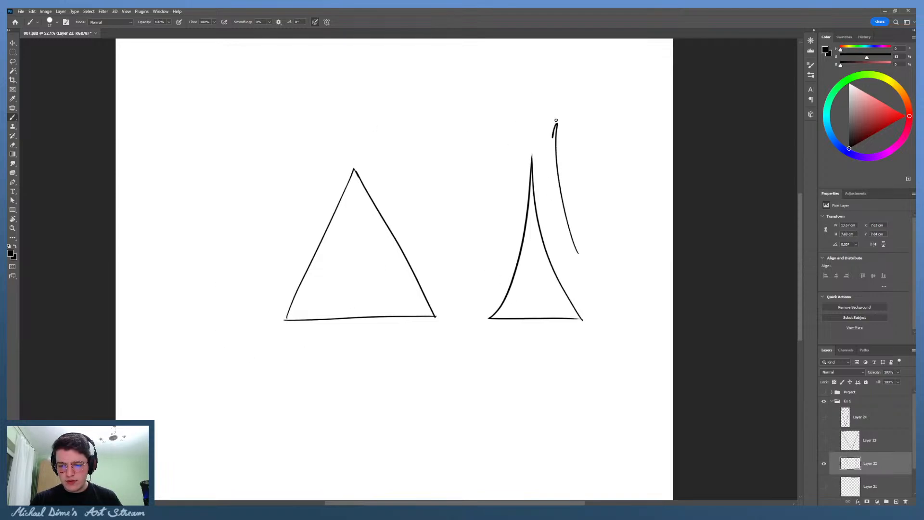
key(ctrl+z)
key(e)
mouse_move(528, 169)
mouse_down()
mouse_move(510, 328)
mouse_move(542, 218)
mouse_move(546, 169)
mouse_move(557, 185)
mouse_move(545, 226)
mouse_move(554, 347)
mouse_move(557, 299)
mouse_up()
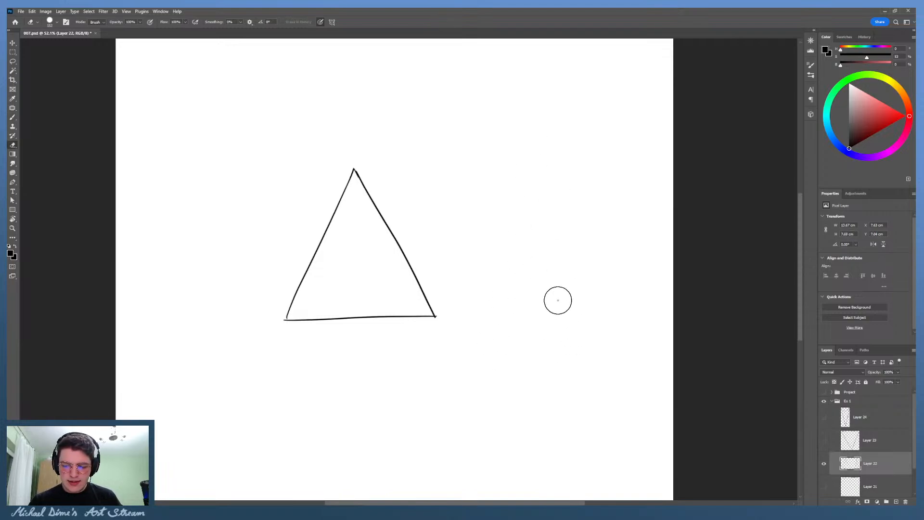
Step: Draw a tall narrow straight-sided triangle with a flat base to the right of the upright triangle
key(b)
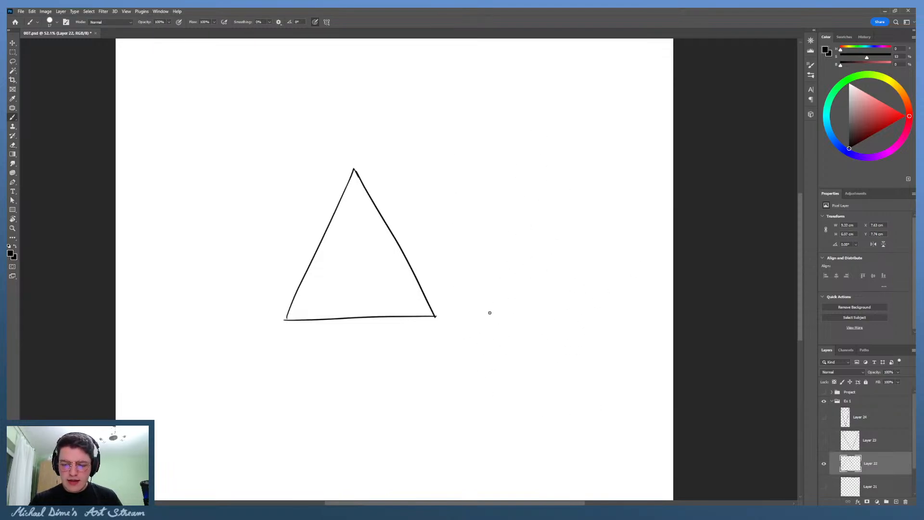
drag(489, 312, 532, 143)
key(ctrl+z)
mouse_move(492, 323)
mouse_down()
mouse_move(520, 155)
mouse_move(572, 342)
mouse_up()
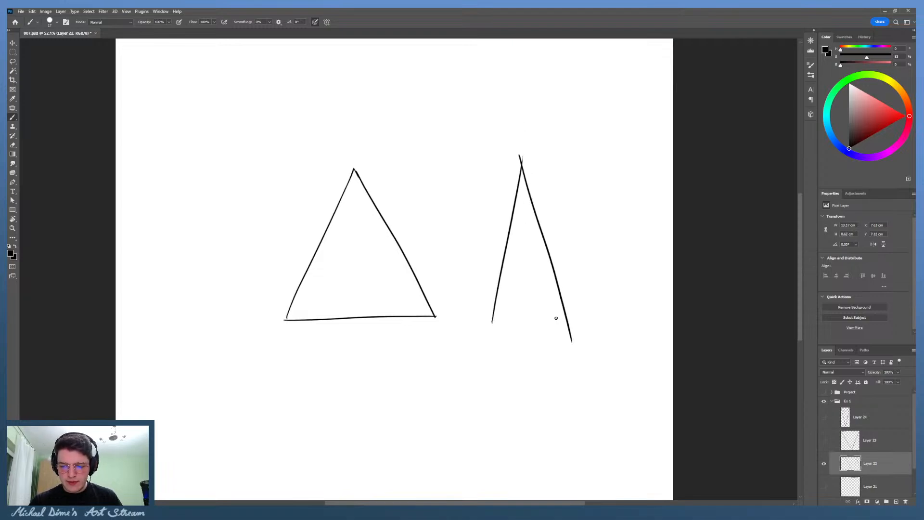
key(ctrl+z)
drag(523, 154, 566, 328)
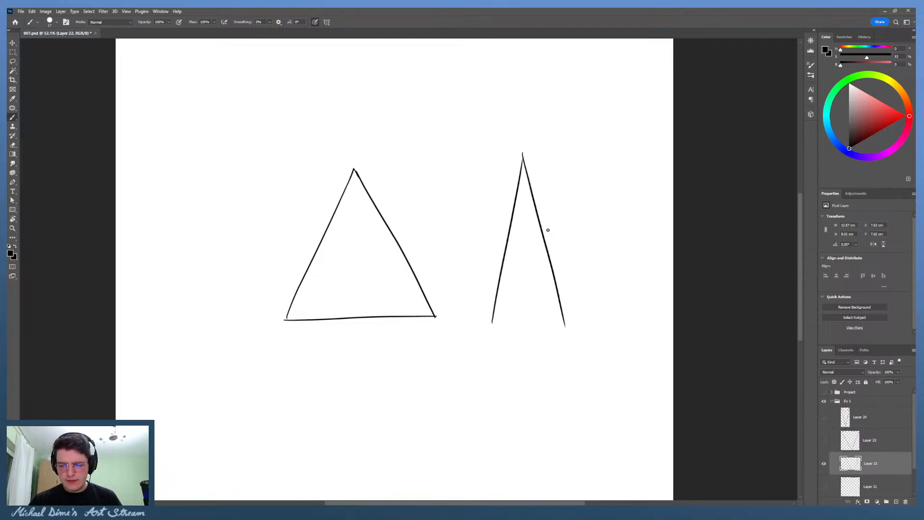
mouse_move(491, 319)
mouse_down()
mouse_move(552, 321)
mouse_move(520, 318)
mouse_move(567, 316)
mouse_up()
key(ctrl+z)
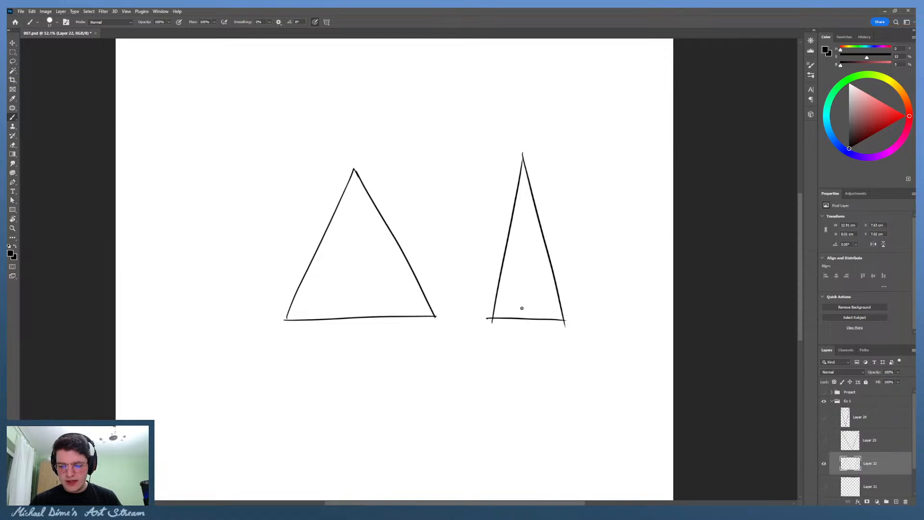
key(ctrl+z)
drag(489, 319, 570, 319)
key(ctrl+z)
key(ctrl+z)
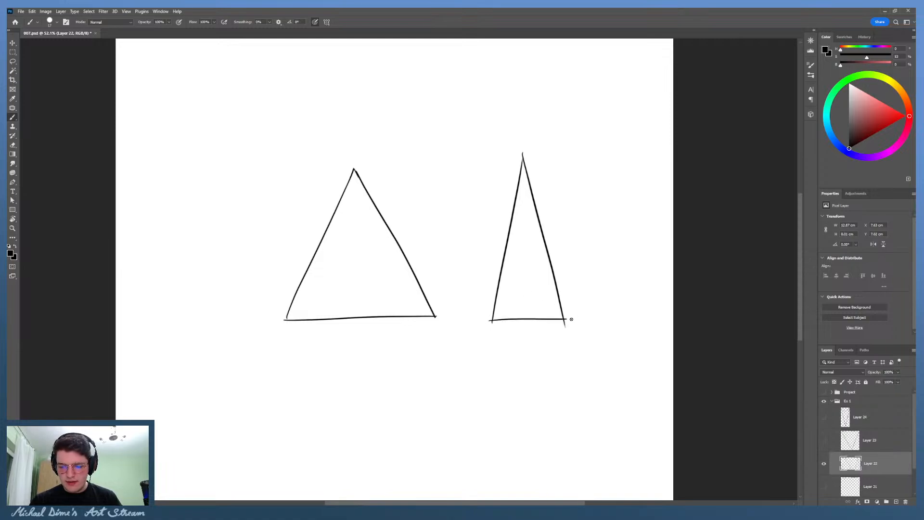
Step: Replace the narrow upright triangle's base with an upward V-shaped notch and erase the overshooting line ends
mouse_move(490, 324)
mouse_down()
mouse_move(524, 273)
mouse_move(560, 316)
mouse_move(499, 328)
mouse_move(566, 324)
mouse_up()
key(e)
key(b)
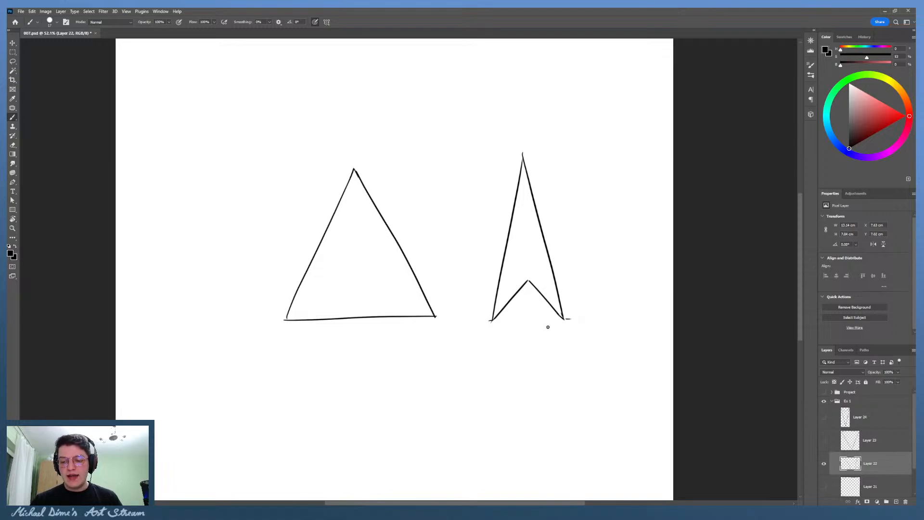
drag(359, 335, 363, 335)
key(e)
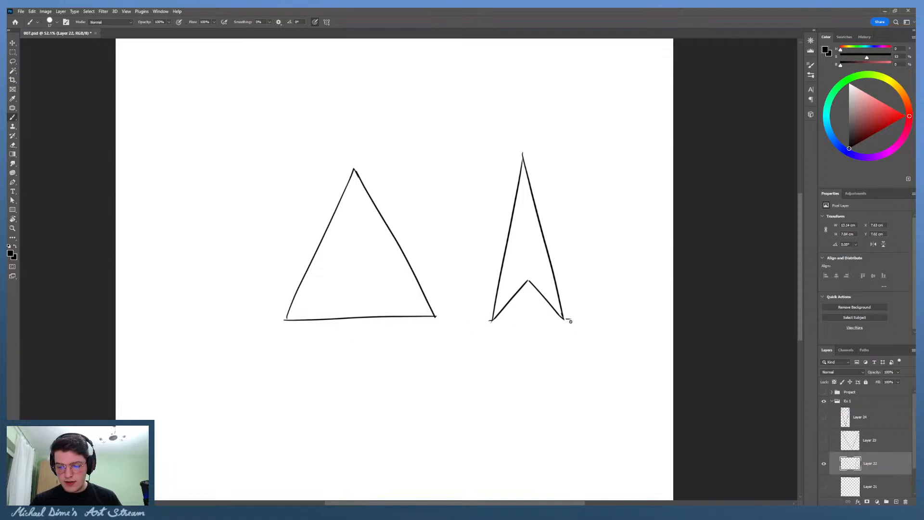
drag(522, 144, 520, 164)
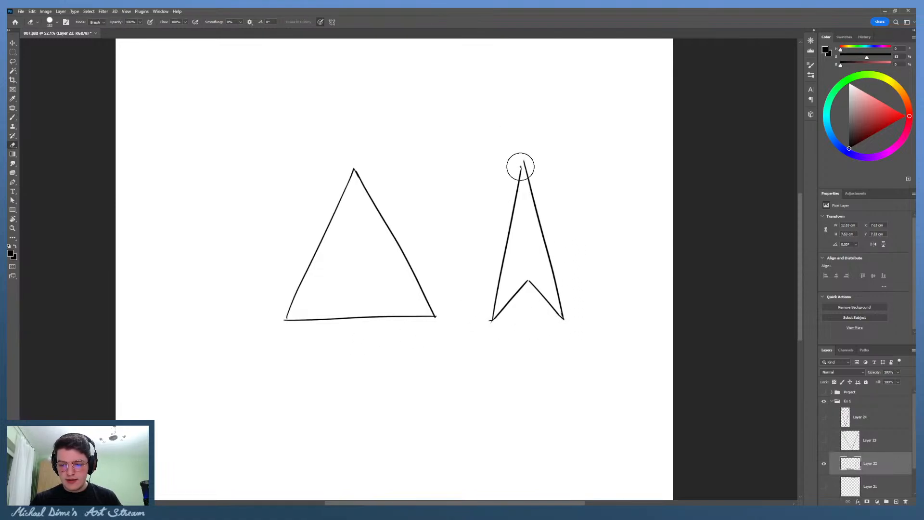
Step: Draw upward arrows beside the notched shape's tip and a stroke beneath it, and remove these temporary marks
key(b)
mouse_move(495, 206)
mouse_down()
mouse_move(512, 146)
mouse_move(515, 161)
mouse_up()
mouse_move(565, 207)
mouse_down()
mouse_move(543, 151)
mouse_move(549, 171)
mouse_up()
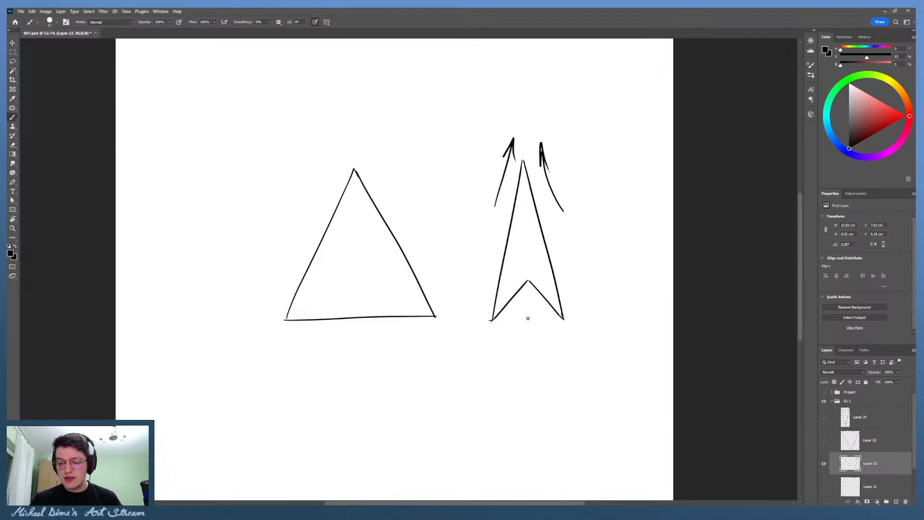
drag(489, 332, 611, 340)
key(ctrl+z)
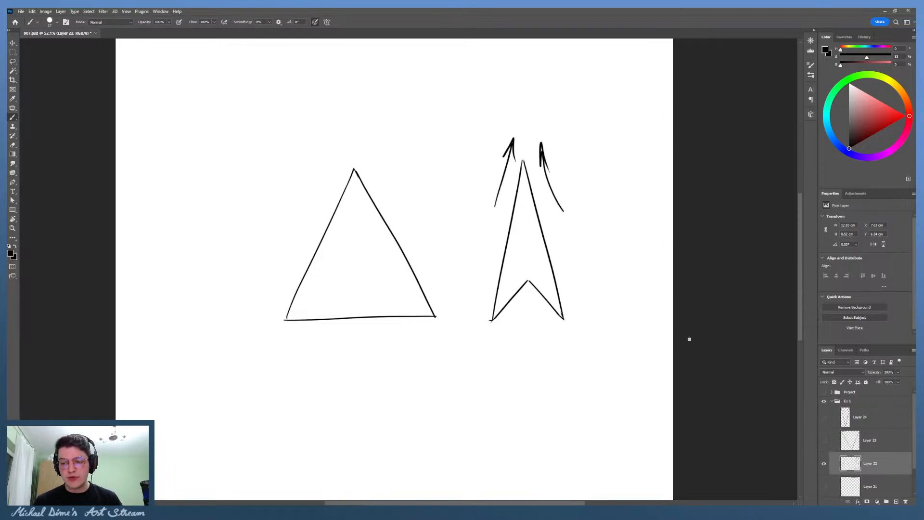
key(e)
mouse_move(501, 183)
mouse_down()
mouse_move(491, 220)
mouse_move(503, 181)
mouse_up()
drag(543, 144, 574, 226)
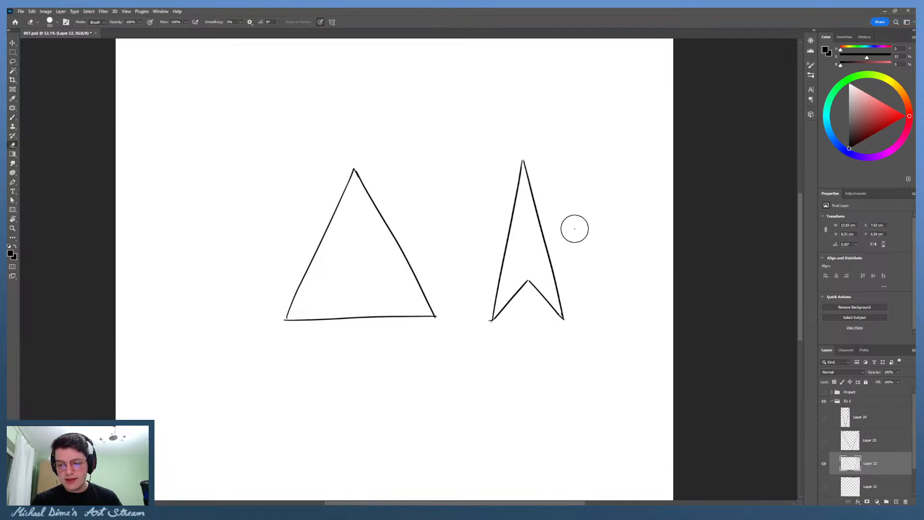
key(b)
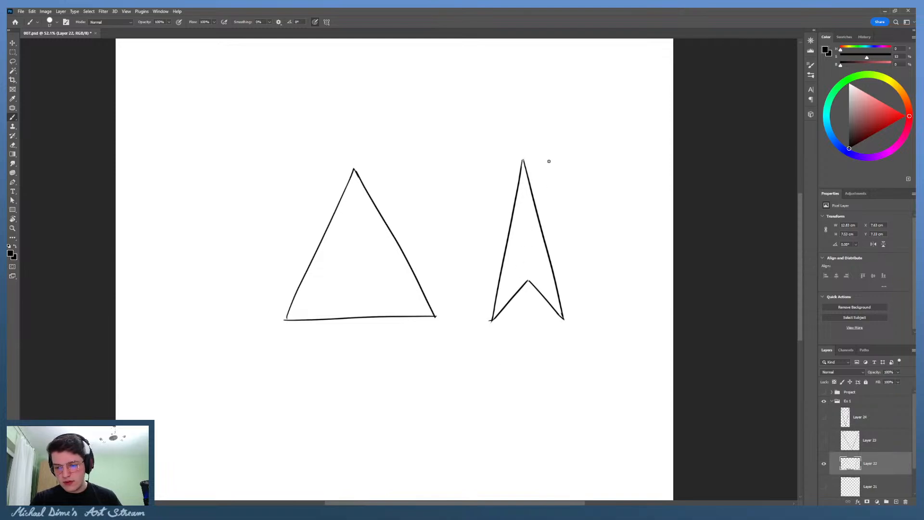
Step: Touch up the narrow arrowhead shape's outline and erase the stray line end at its lower-left corner
drag(562, 209, 547, 115)
key(ctrl+z)
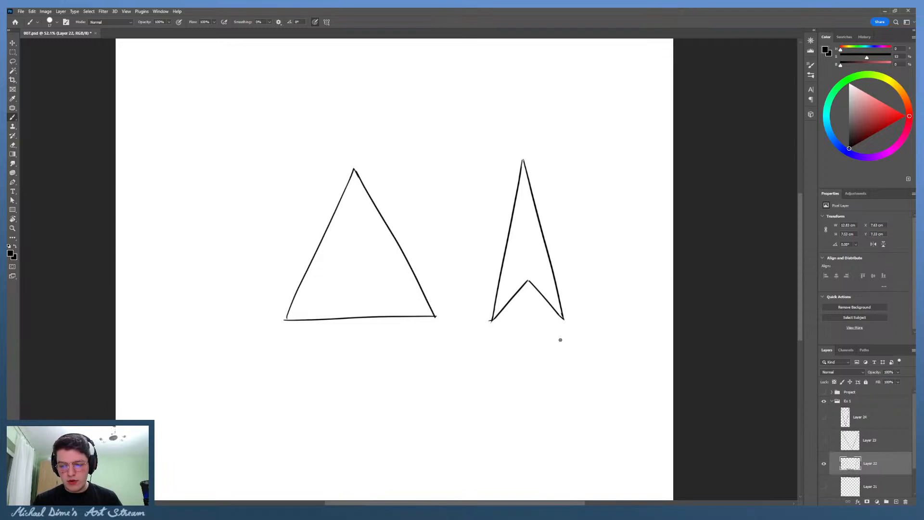
key(z)
drag(502, 361, 519, 350)
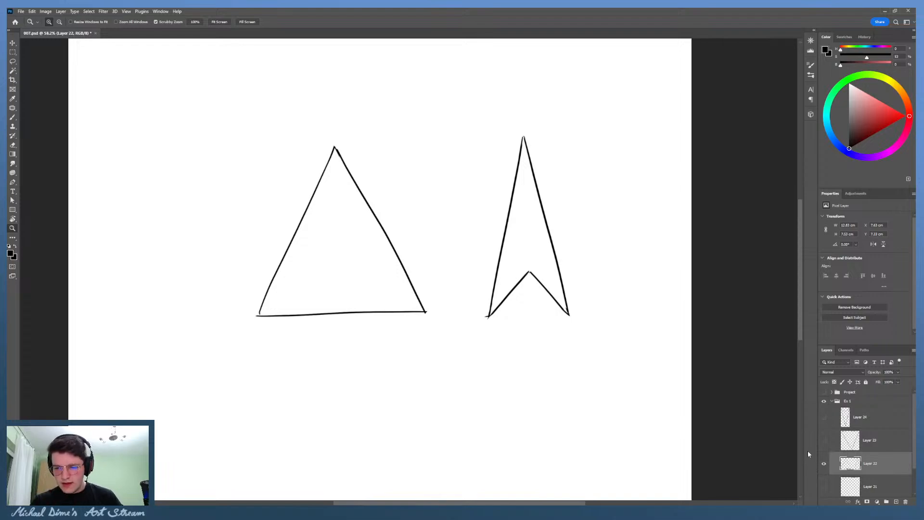
drag(524, 137, 517, 184)
key(b)
drag(523, 136, 516, 169)
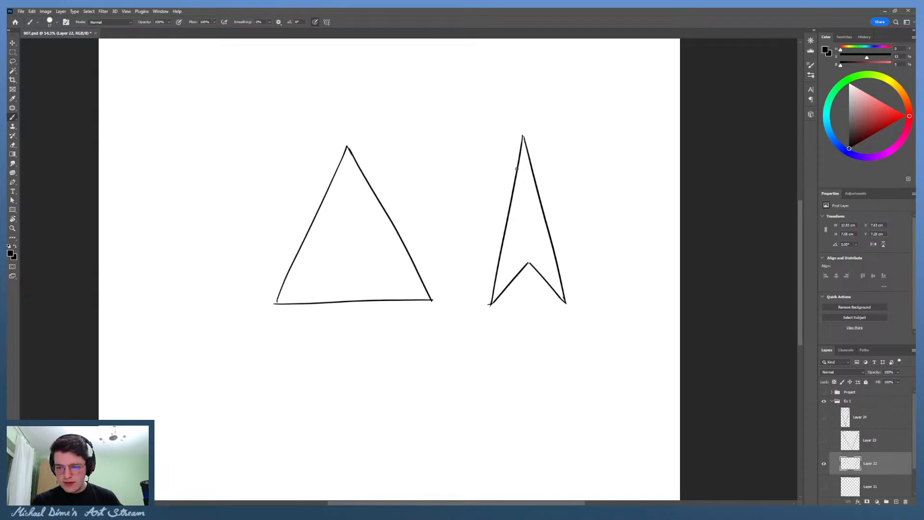
drag(568, 133, 532, 186)
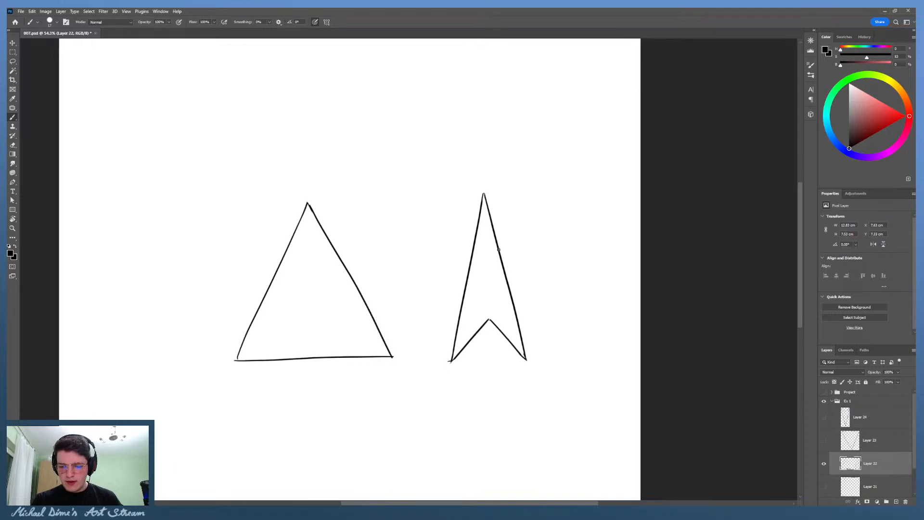
key(e)
drag(445, 359, 443, 385)
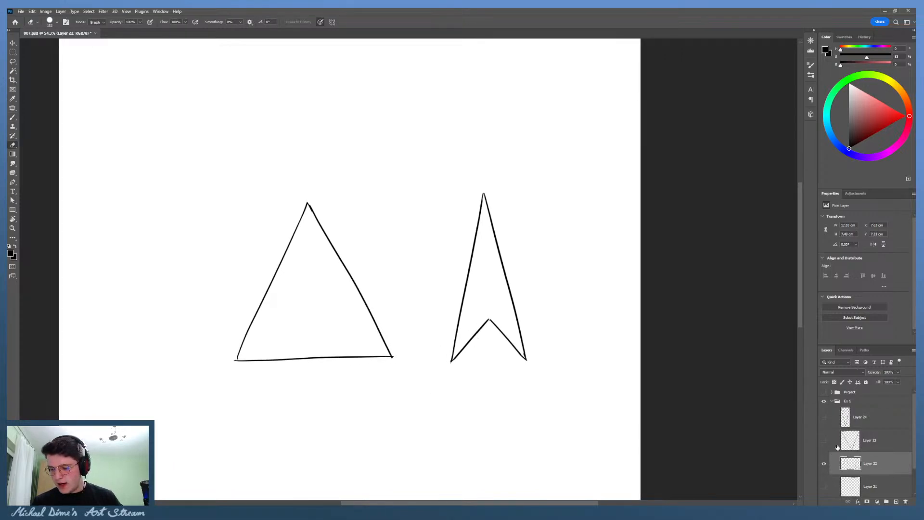
Step: Hide the layer holding the two shapes and add a new empty layer above Layer 24
click(824, 464)
click(881, 417)
click(897, 502)
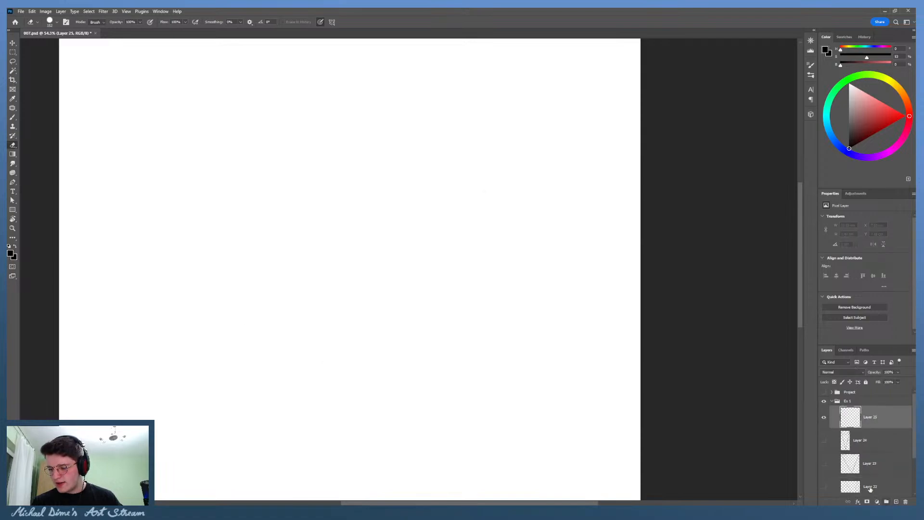
click(890, 417)
Step: Draw a tilted, nearly equilateral triangle in black brush lines on the new layer, redoing strokes that miss the corners
key(b)
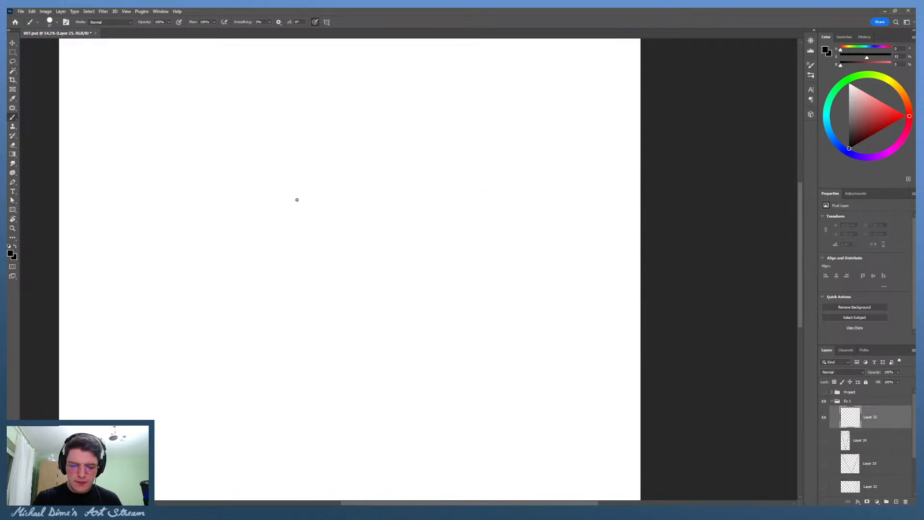
mouse_move(259, 220)
mouse_down()
mouse_move(373, 175)
mouse_move(324, 320)
mouse_up()
key(ctrl+z)
key(ctrl+z)
drag(374, 180, 341, 303)
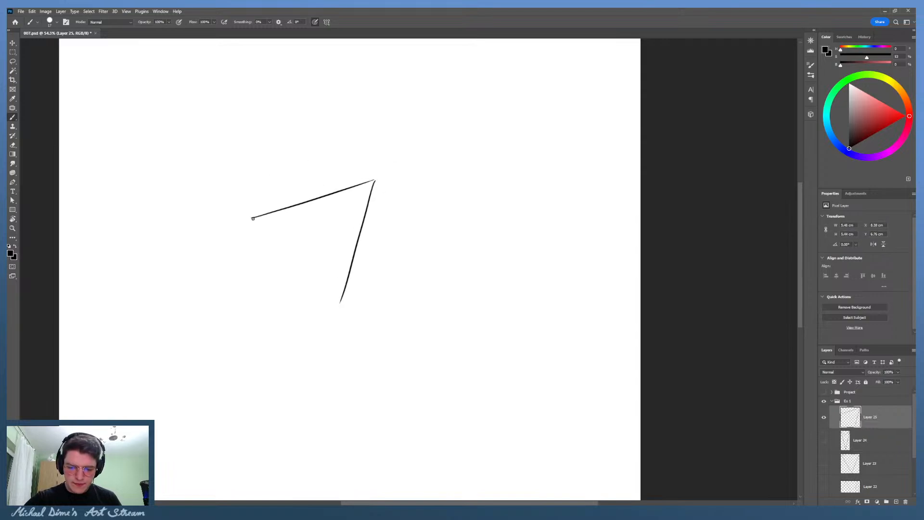
drag(253, 219, 347, 314)
key(ctrl+z)
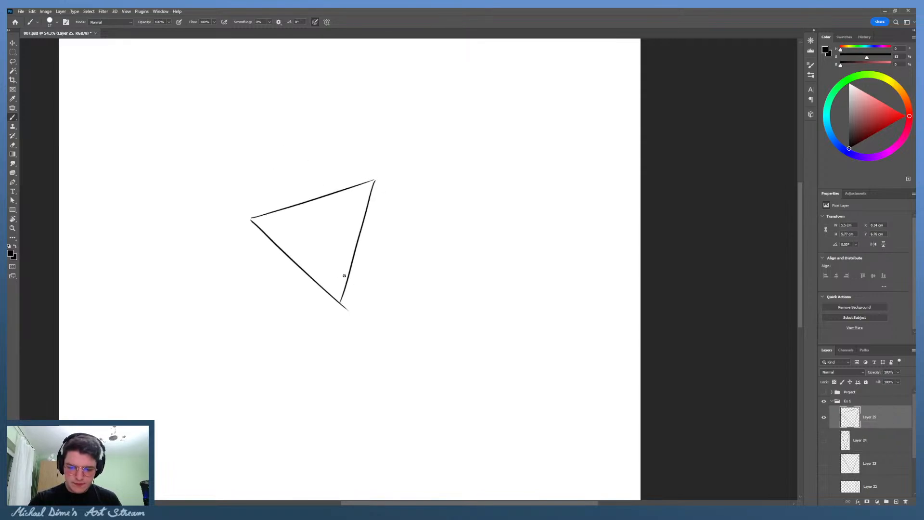
key(ctrl+z)
key(ctrl+z)
drag(347, 313, 380, 157)
key(ctrl+z)
mouse_move(250, 216)
mouse_down()
mouse_move(359, 312)
mouse_move(357, 299)
mouse_up()
key(ctrl+z)
Step: Erase the overshooting line ends at the triangle's upper-right and left corners
key(e)
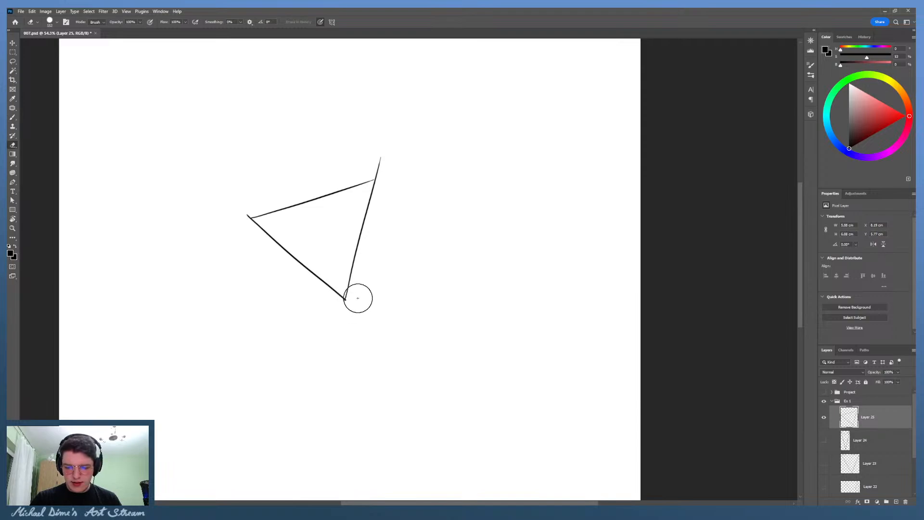
drag(380, 157, 378, 172)
click(244, 212)
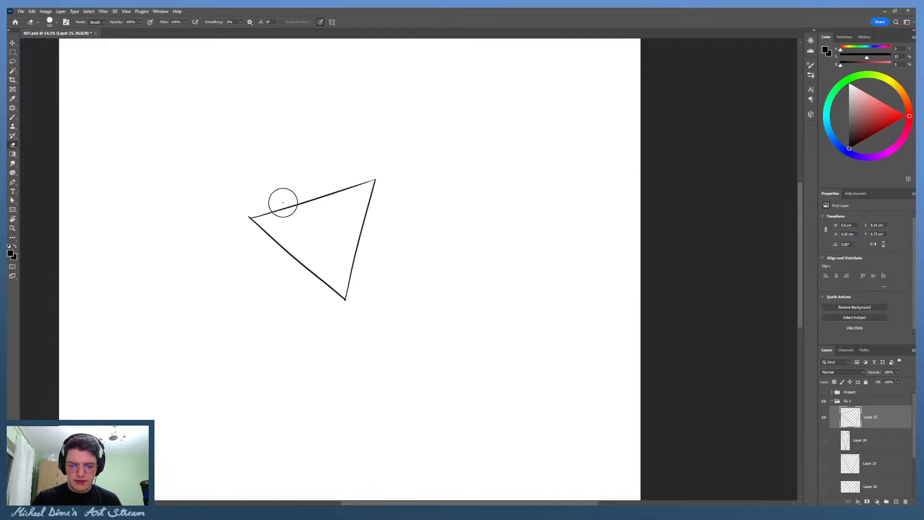
Step: Lasso the triangle, rotate it slightly clockwise with Free Transform, and deselect it
key(z)
mouse_move(408, 212)
mouse_down()
mouse_move(390, 210)
mouse_move(443, 186)
mouse_move(439, 180)
mouse_move(422, 211)
mouse_move(436, 191)
mouse_up()
drag(336, 299, 350, 283)
alt+click(375, 281)
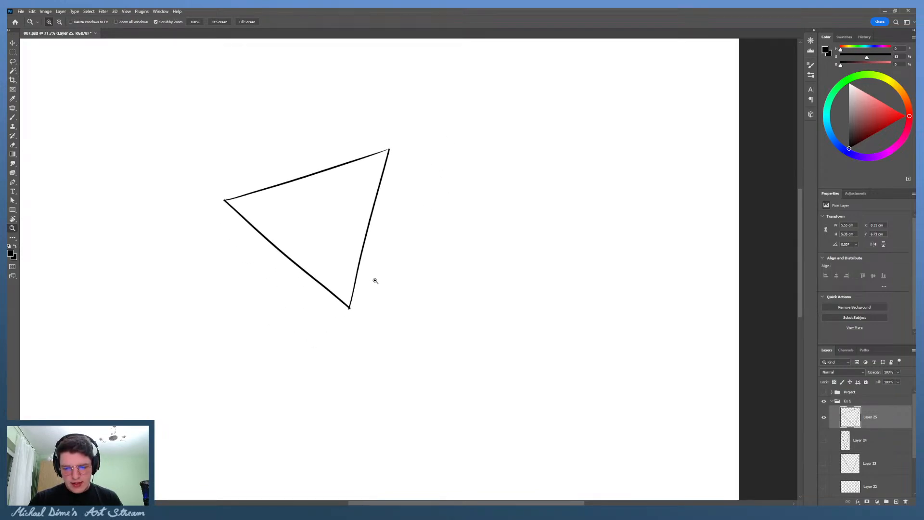
key(l)
mouse_move(205, 183)
mouse_down()
mouse_move(396, 128)
mouse_move(206, 215)
mouse_up()
key(ctrl+t)
mouse_move(430, 116)
mouse_down()
mouse_move(448, 139)
mouse_move(425, 93)
mouse_move(442, 121)
mouse_up()
key(Return)
key(ctrl+d)
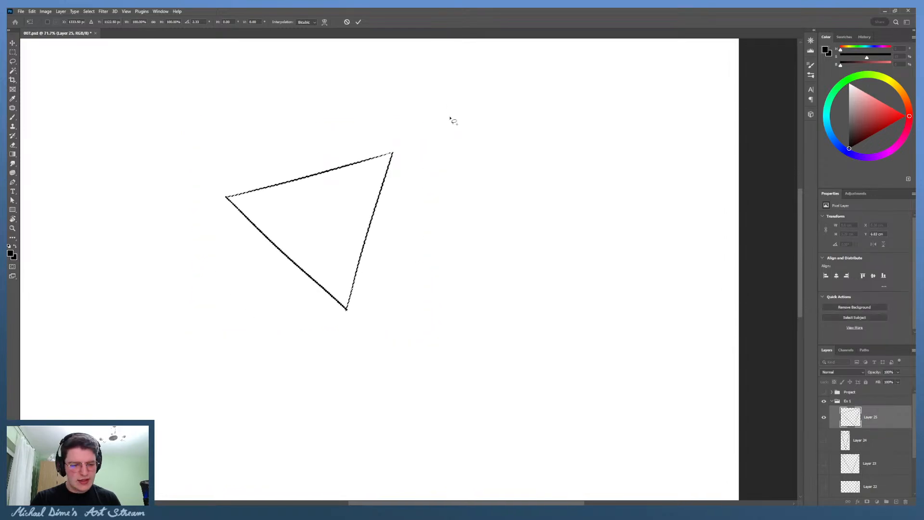
Step: Sketch an outward-pointing arrowhead beside each of the triangle's three corners, and undo all three marks
key(z)
drag(403, 227, 388, 227)
drag(412, 178, 423, 168)
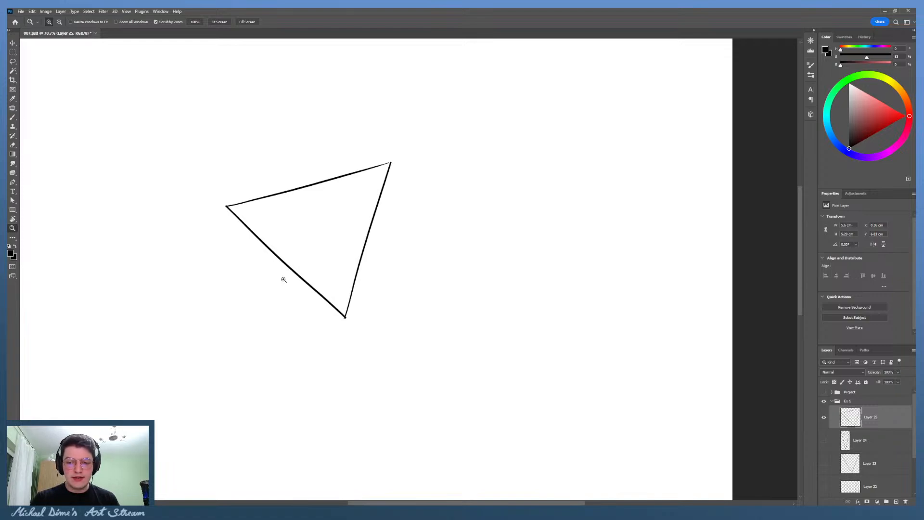
key(b)
mouse_move(394, 207)
mouse_down()
mouse_move(390, 227)
mouse_move(390, 201)
mouse_up()
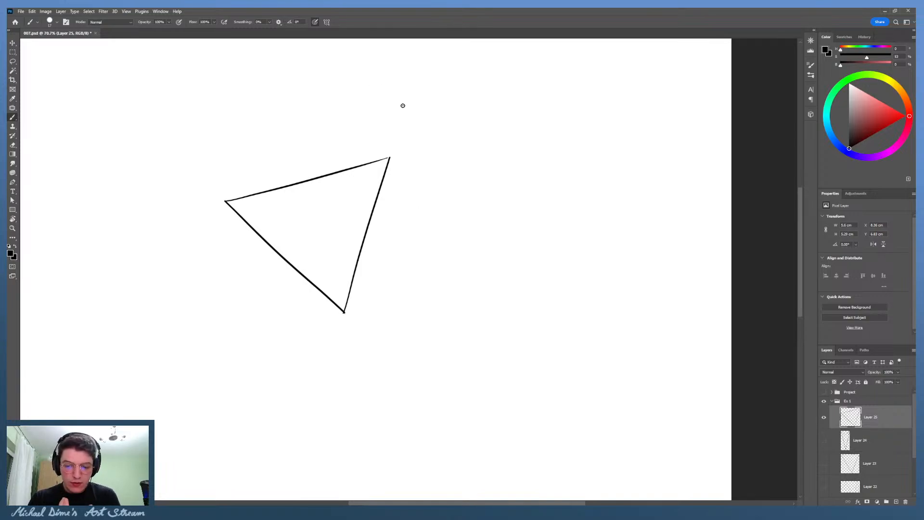
drag(387, 134, 415, 151)
drag(230, 183, 204, 219)
drag(325, 330, 376, 307)
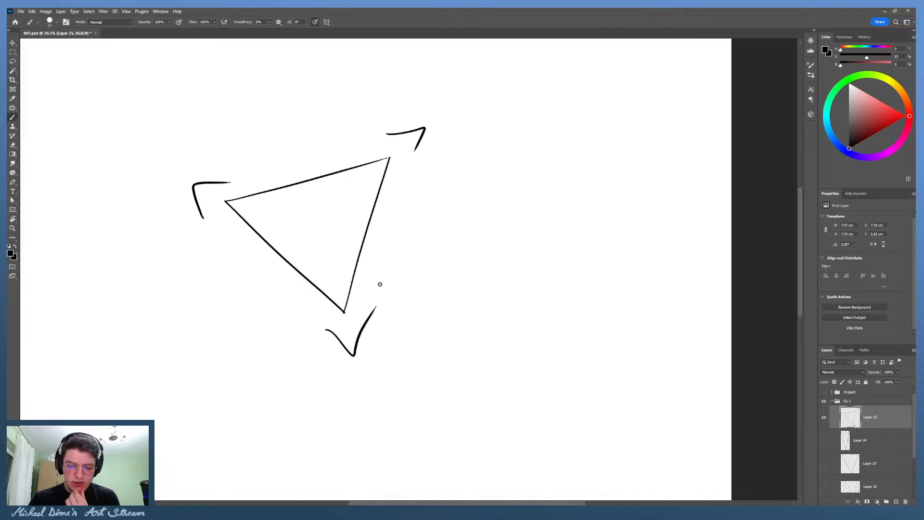
key(ctrl+z)
key(ctrl+z)
key(ctrl+z)
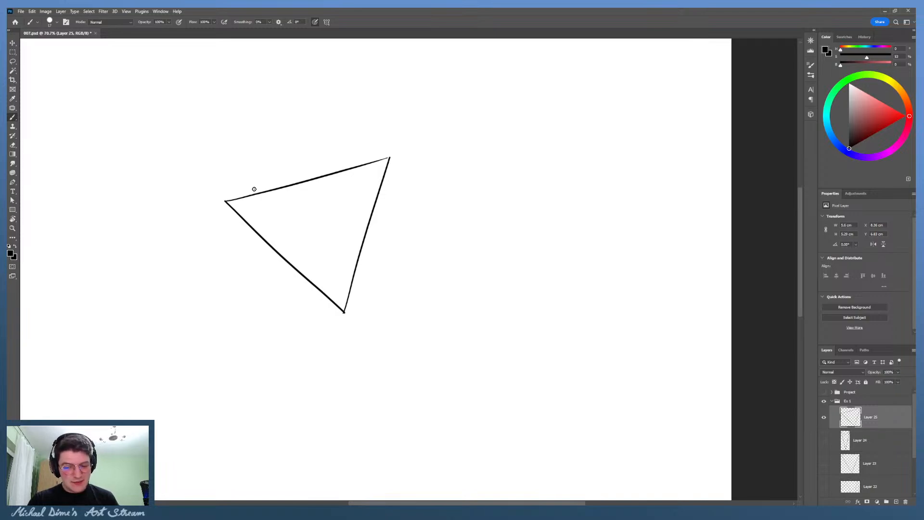
drag(435, 138, 432, 158)
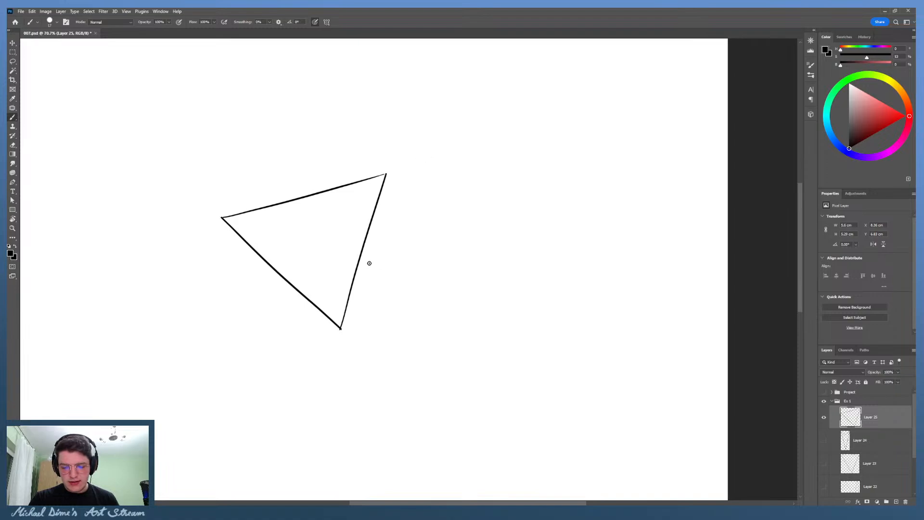
mouse_move(200, 356)
mouse_down()
mouse_move(278, 371)
mouse_move(481, 374)
mouse_up()
key(ctrl+z)
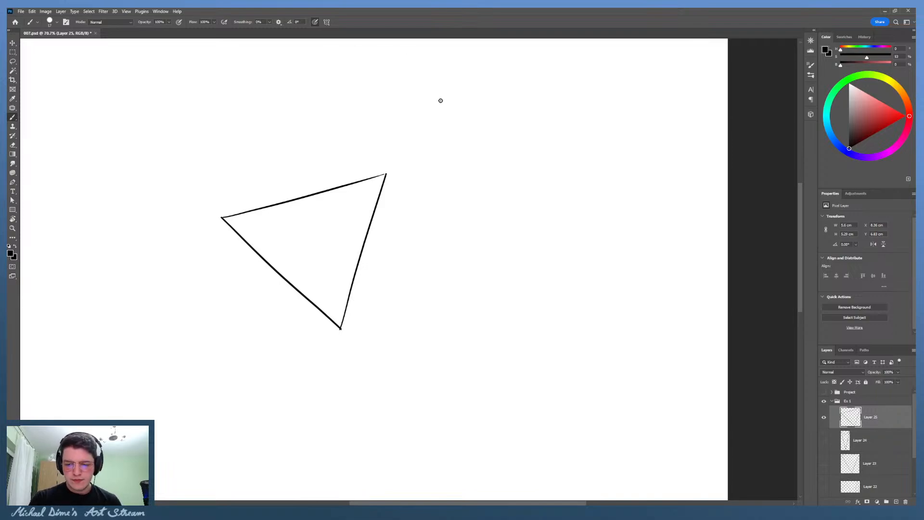
drag(485, 193, 452, 227)
drag(520, 276, 517, 235)
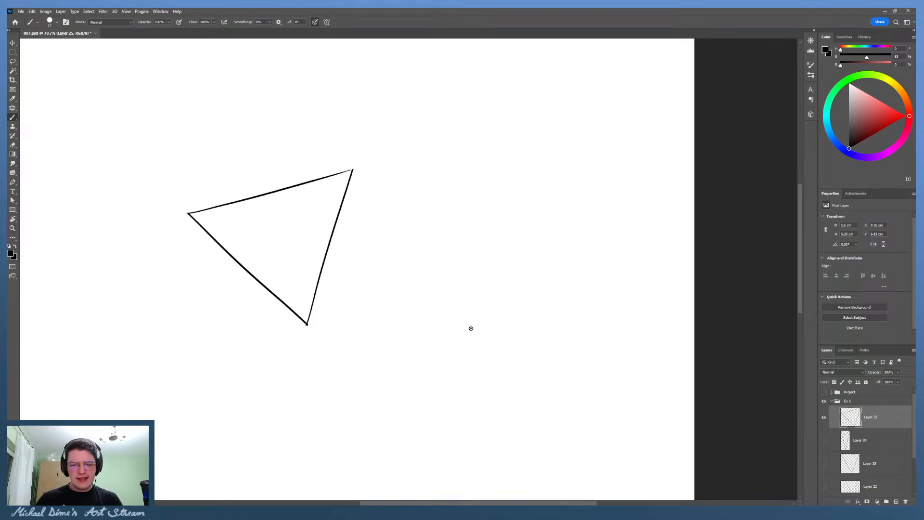
key(z)
mouse_move(400, 211)
mouse_down()
mouse_move(382, 187)
mouse_move(386, 223)
mouse_move(374, 212)
mouse_move(370, 220)
mouse_up()
key(b)
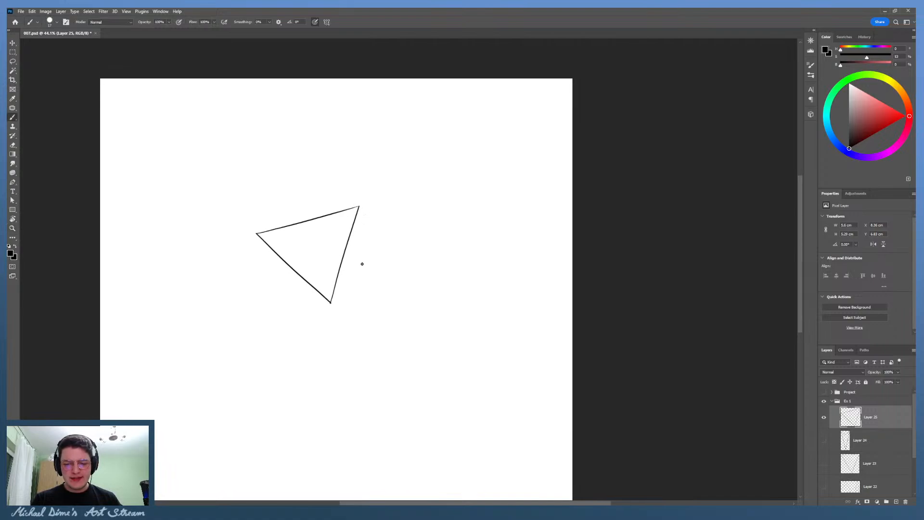
key(z)
drag(332, 282, 352, 266)
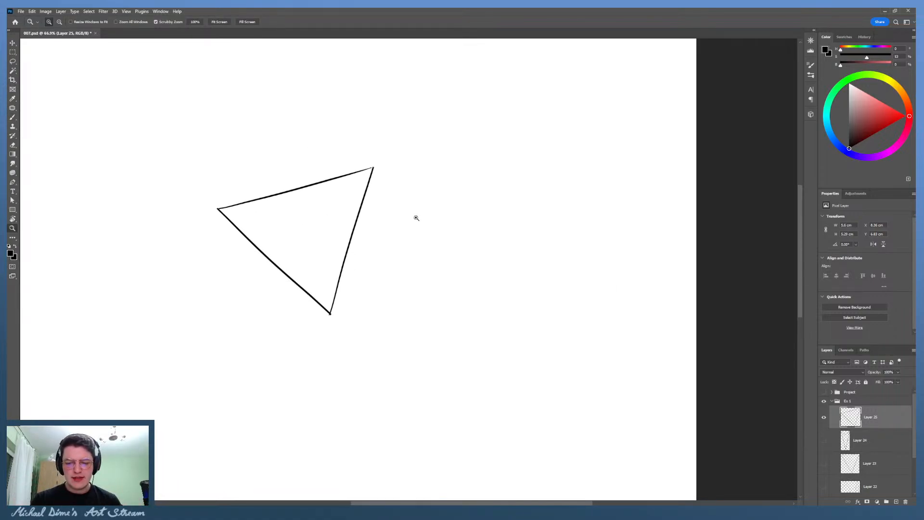
key(b)
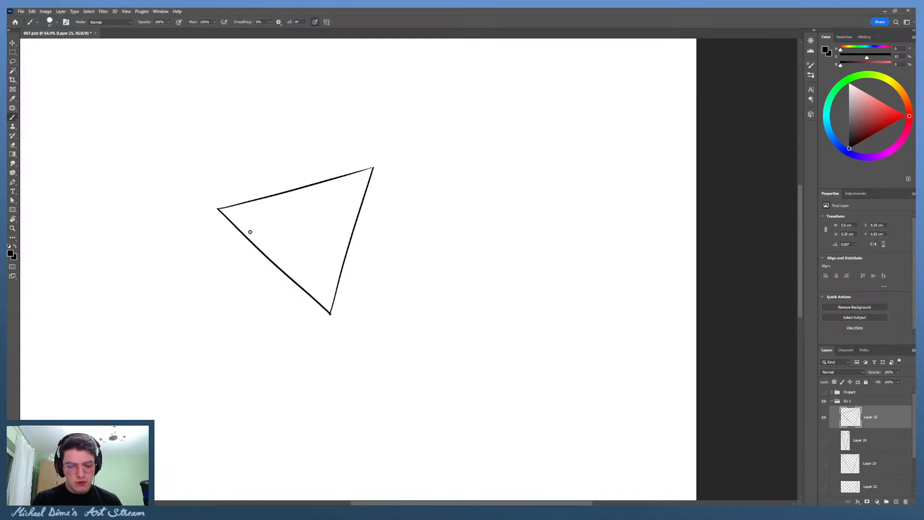
Step: Draw a smaller, narrower triangle to the right of the first one and erase the overshoot at its upper-right corner
drag(404, 290, 328, 278)
drag(510, 338, 543, 346)
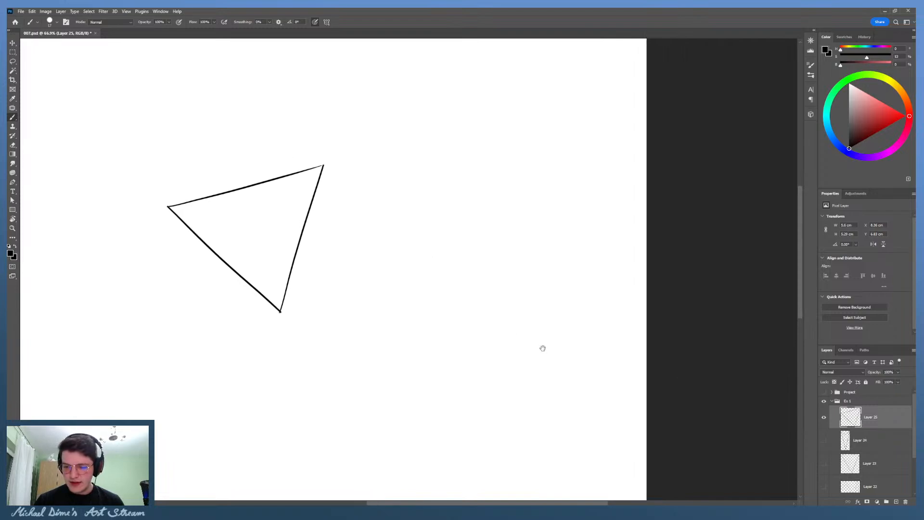
drag(402, 239, 529, 210)
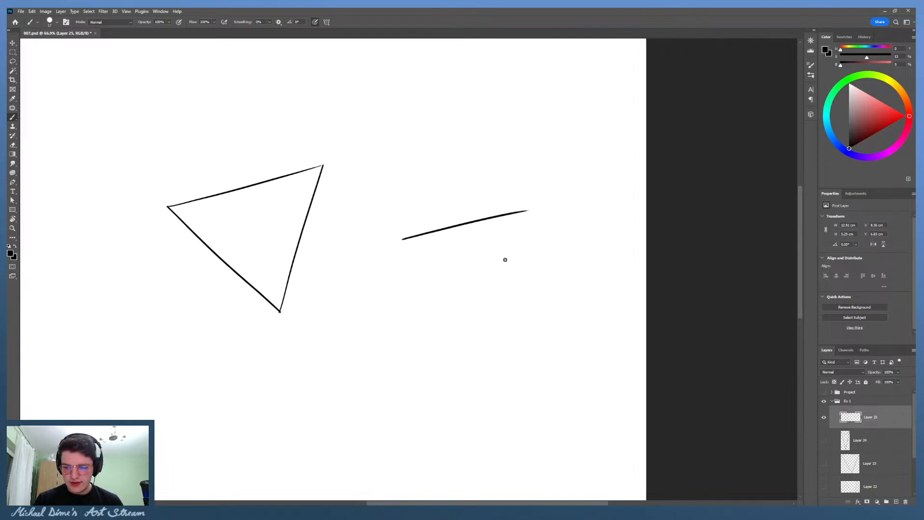
drag(475, 334, 533, 207)
key(ctrl+z)
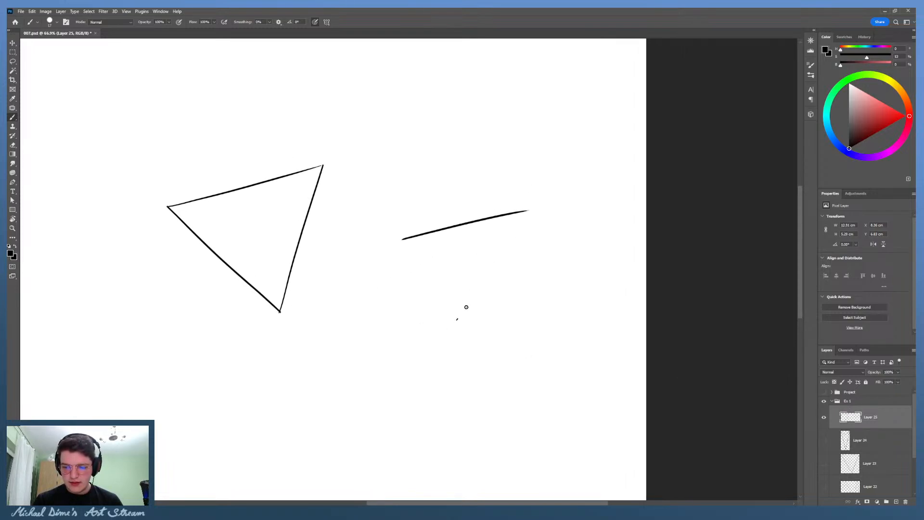
mouse_move(458, 316)
mouse_down()
mouse_move(543, 203)
mouse_move(536, 194)
mouse_up()
key(ctrl+z)
drag(403, 239, 462, 314)
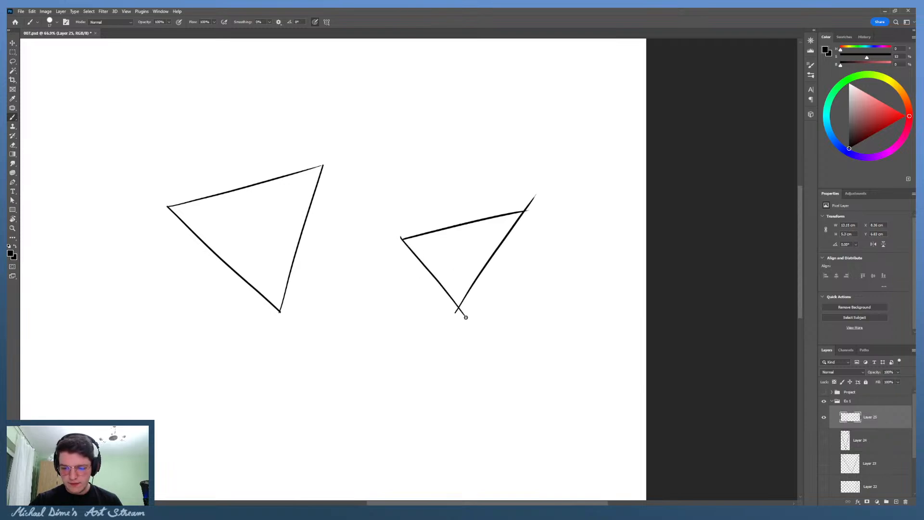
key(ctrl+z)
drag(400, 237, 457, 312)
key(e)
drag(530, 204, 536, 194)
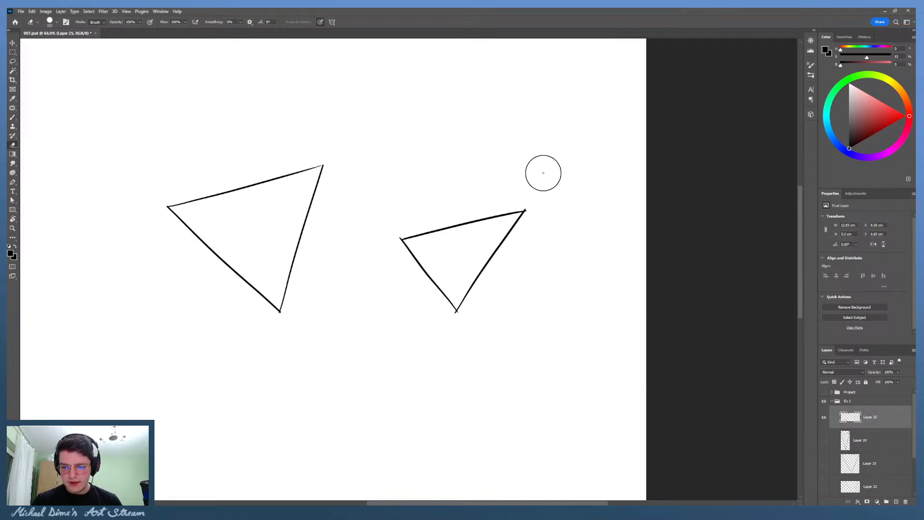
Step: Sketch direction arrows around the upper-right end of the smaller triangle, and undo them all
key(b)
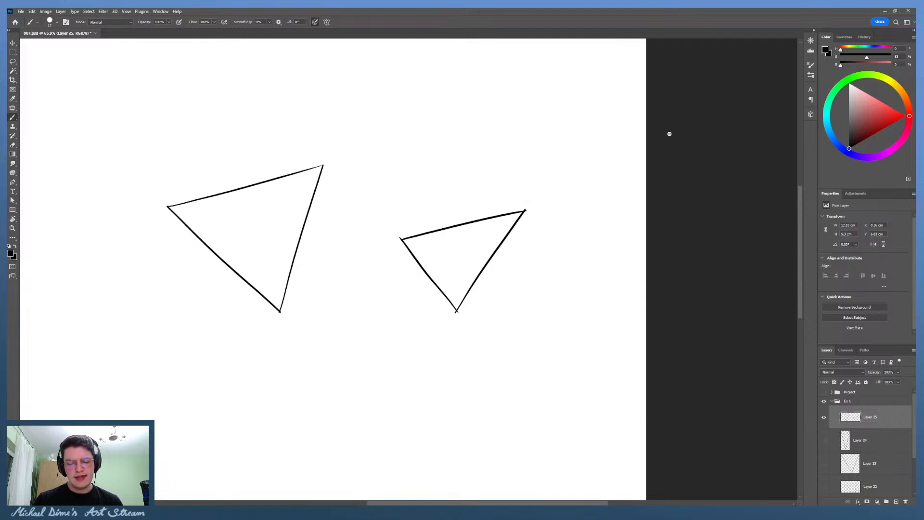
drag(532, 263, 504, 272)
mouse_move(486, 198)
mouse_down()
mouse_move(537, 189)
mouse_move(515, 236)
mouse_up()
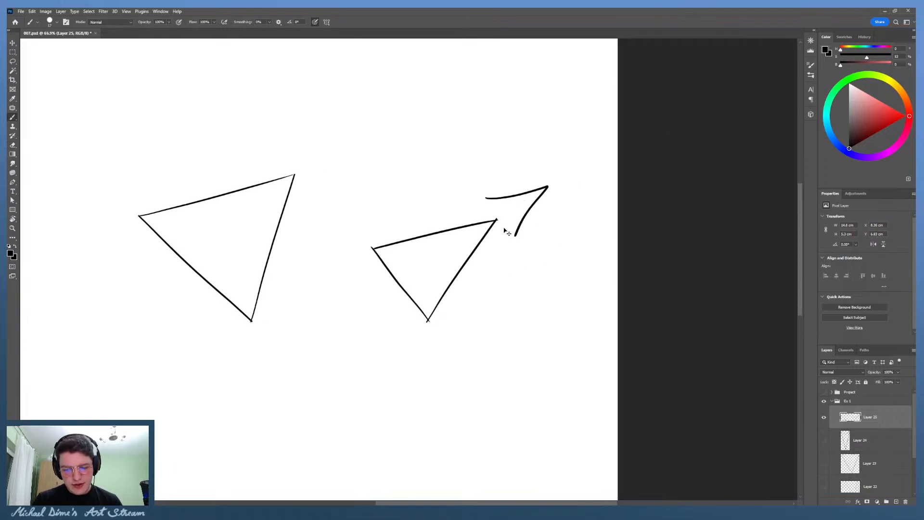
key(ctrl+z)
drag(430, 211, 484, 199)
mouse_move(469, 197)
mouse_down()
mouse_move(487, 198)
mouse_move(473, 212)
mouse_up()
drag(493, 291, 519, 237)
mouse_move(506, 242)
mouse_down()
mouse_move(514, 257)
mouse_move(495, 256)
mouse_move(558, 245)
mouse_up()
key(ctrl+z)
key(ctrl+z)
key(ctrl+z)
key(ctrl+z)
Step: Draw a long, narrow triangle pointing to the upper left in the lower-left part of the canvas, undoing the extra arrowhead mark
key(z)
drag(444, 328, 515, 203)
drag(611, 243, 529, 215)
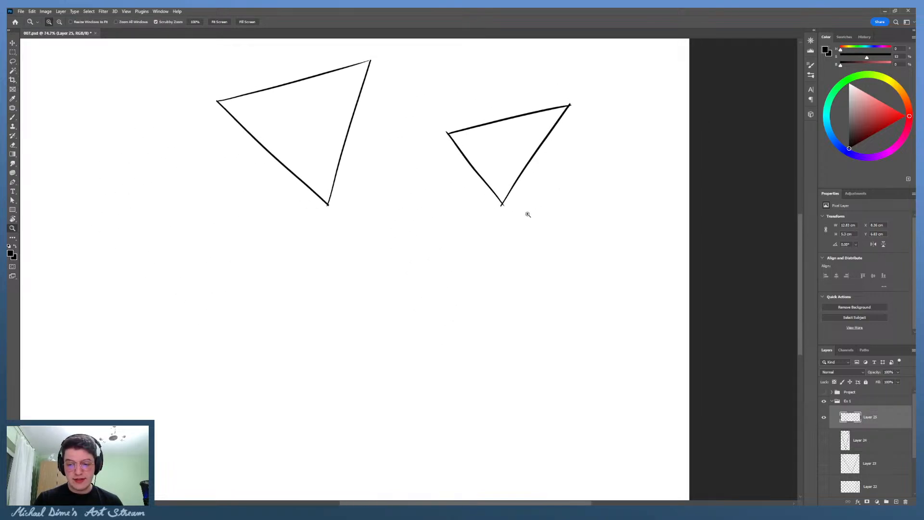
key(ctrl+0)
key(b)
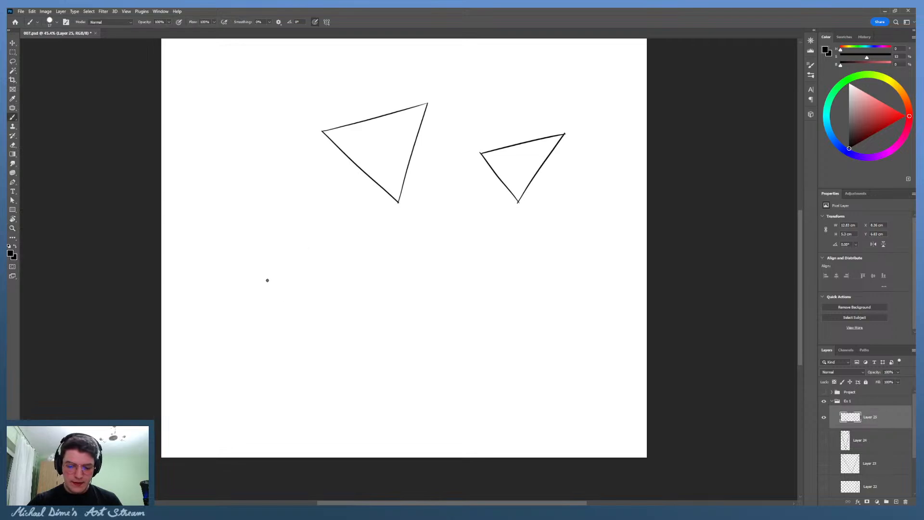
drag(251, 260, 310, 324)
drag(251, 259, 336, 289)
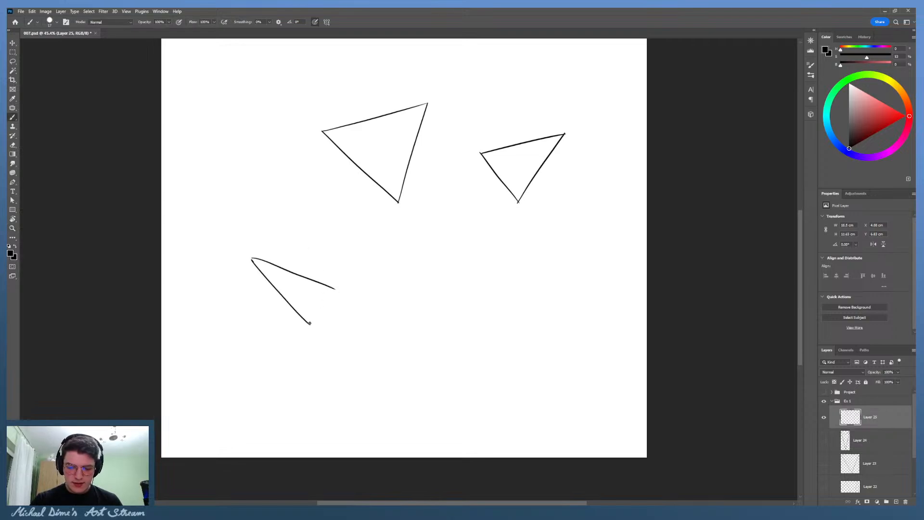
drag(310, 323, 339, 287)
drag(248, 280, 230, 241)
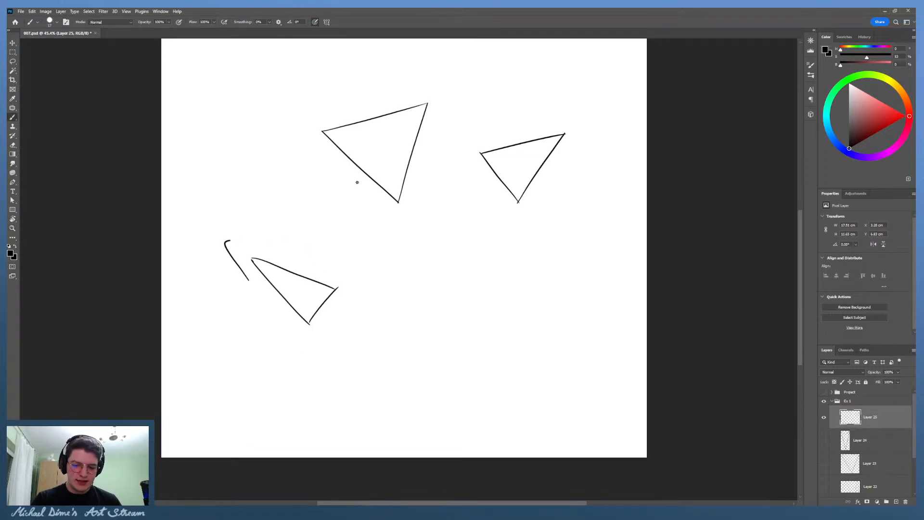
key(ctrl+z)
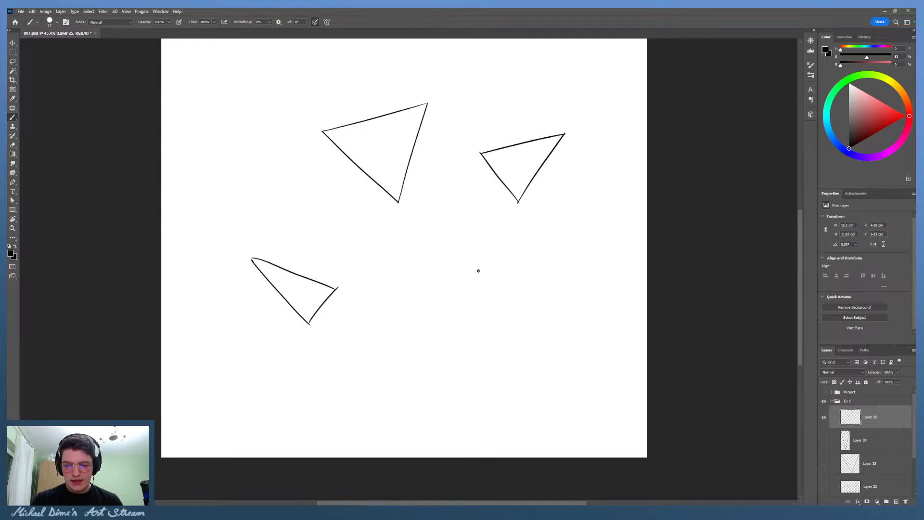
Step: Draw a narrow triangle pointing downward in the lower-middle area, and erase it, undoing the extra erasing
mouse_move(434, 249)
mouse_down()
mouse_move(449, 247)
mouse_move(455, 329)
mouse_up()
drag(488, 249, 432, 295)
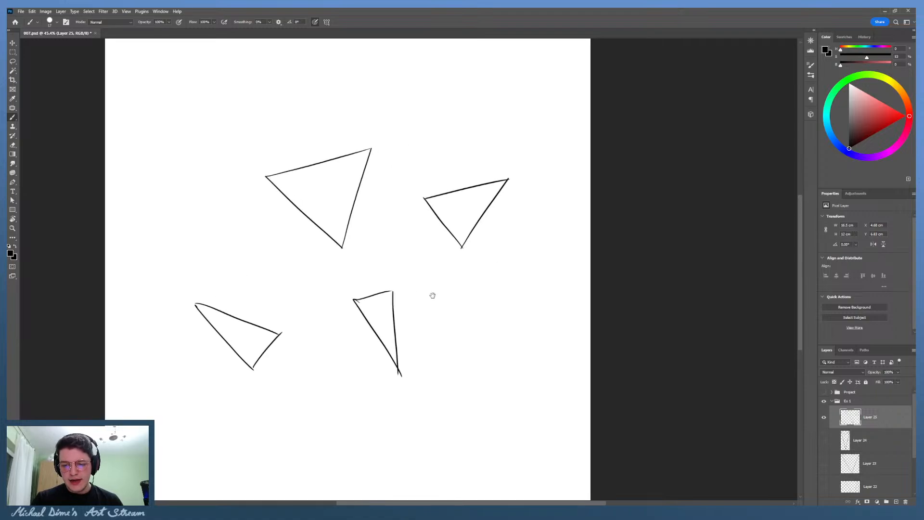
key(e)
mouse_move(377, 314)
mouse_down()
mouse_move(375, 349)
mouse_move(372, 341)
mouse_move(395, 341)
mouse_move(359, 302)
mouse_up()
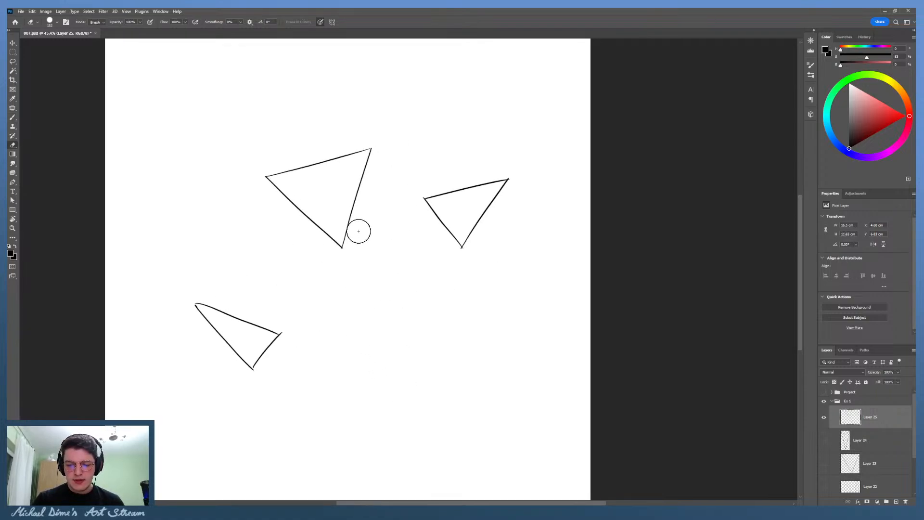
mouse_move(363, 205)
mouse_down()
mouse_move(343, 229)
mouse_move(353, 248)
mouse_up()
key(ctrl+z)
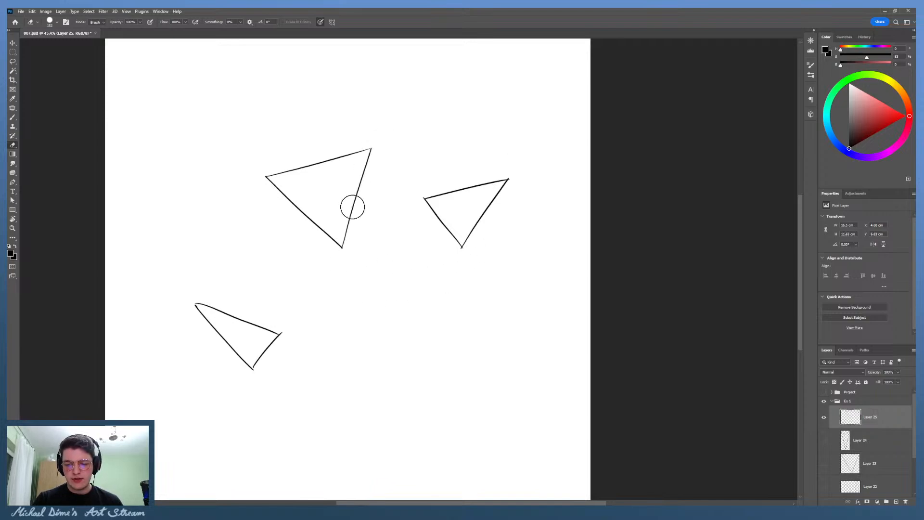
Step: Erase the long, narrow triangle in the lower-left part of the canvas
key(z)
mouse_move(526, 182)
mouse_down()
mouse_move(549, 188)
mouse_move(478, 221)
mouse_up()
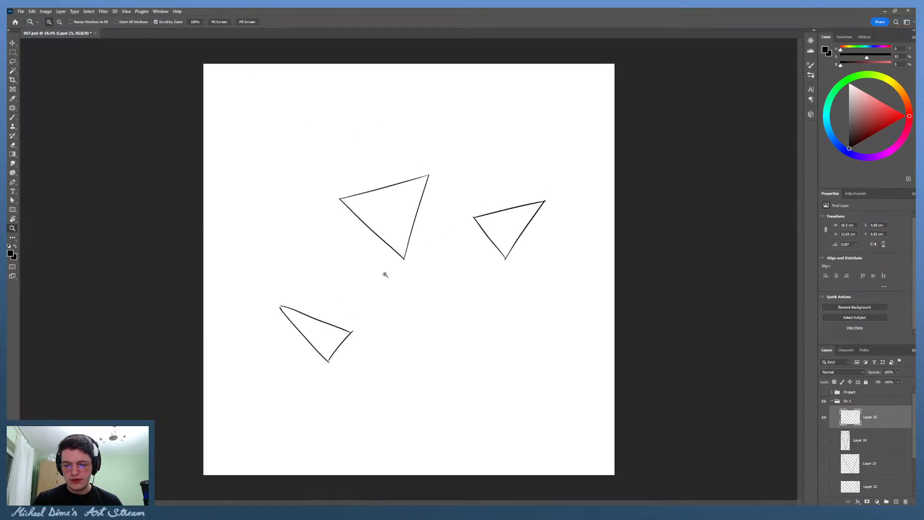
mouse_move(317, 336)
mouse_down()
mouse_move(372, 316)
mouse_move(350, 331)
mouse_move(491, 295)
mouse_move(496, 274)
mouse_up()
key(e)
mouse_move(234, 377)
mouse_down()
mouse_move(223, 365)
mouse_move(258, 375)
mouse_move(267, 351)
mouse_up()
Step: Draw five long, narrow triangles pointing in different directions around the two remaining triangles
key(z)
mouse_move(571, 205)
mouse_down()
mouse_move(529, 204)
mouse_move(584, 194)
mouse_up()
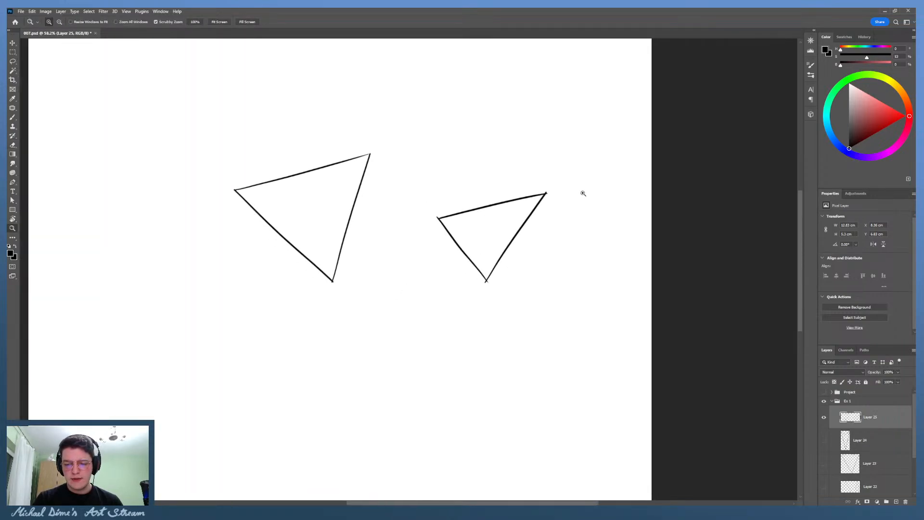
drag(508, 164, 607, 219)
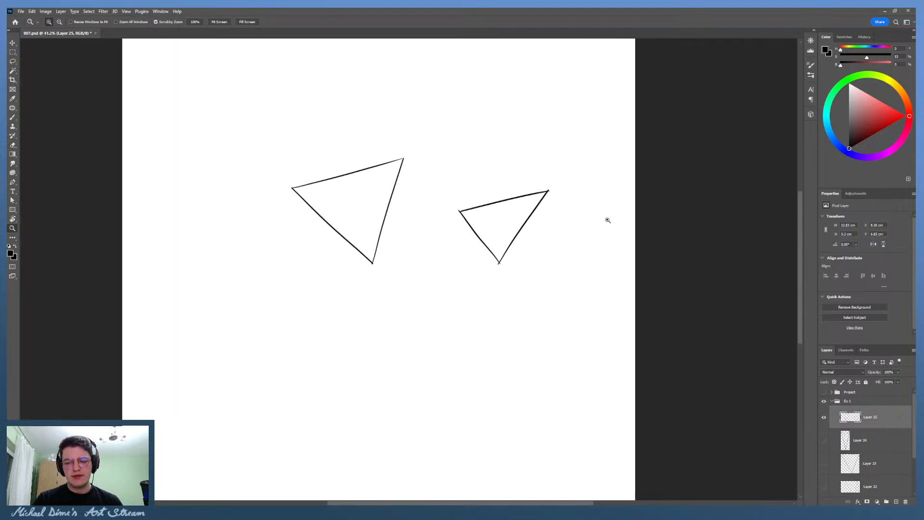
key(b)
mouse_move(406, 289)
mouse_down()
mouse_move(433, 324)
mouse_move(422, 289)
mouse_move(402, 289)
mouse_up()
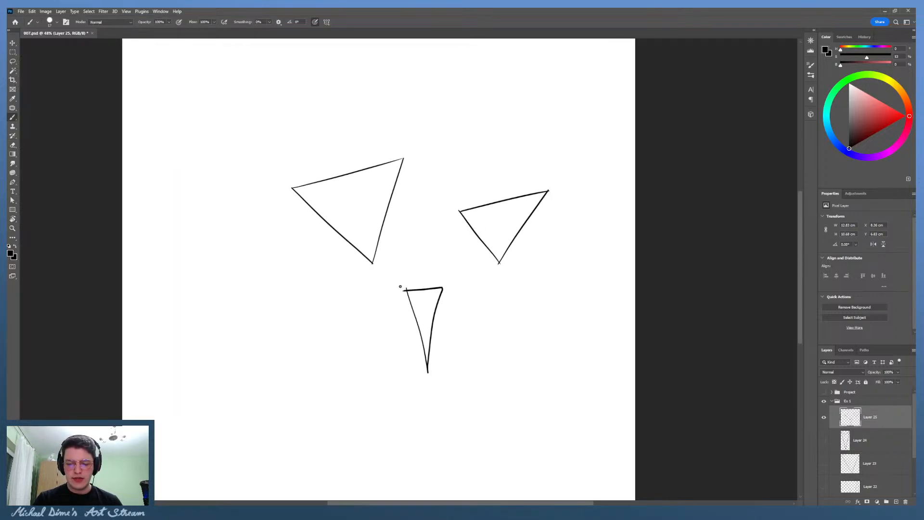
mouse_move(269, 264)
mouse_down()
mouse_move(283, 292)
mouse_move(273, 264)
mouse_up()
mouse_move(234, 202)
mouse_down()
mouse_move(185, 162)
mouse_move(231, 175)
mouse_up()
mouse_move(230, 193)
mouse_down()
mouse_move(185, 161)
mouse_move(232, 165)
mouse_up()
drag(330, 164, 345, 75)
mouse_move(331, 164)
mouse_down()
mouse_move(311, 72)
mouse_move(346, 70)
mouse_up()
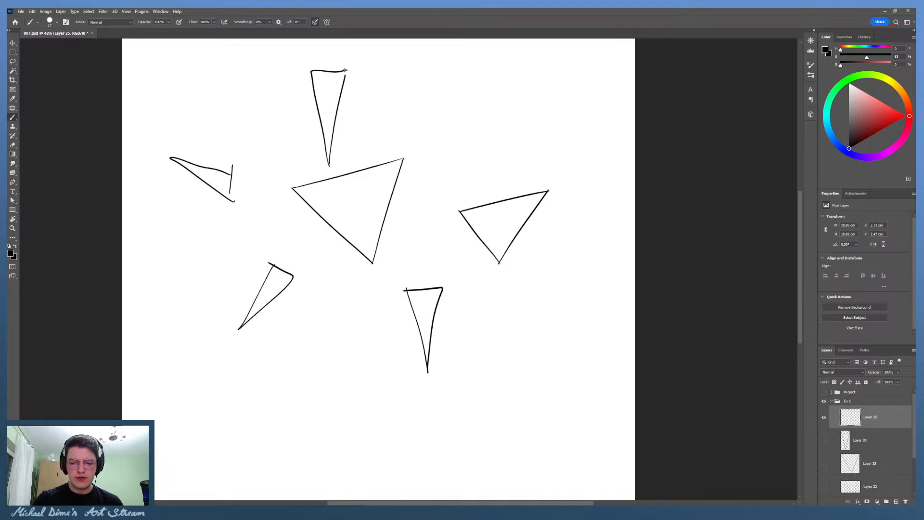
drag(457, 141, 500, 62)
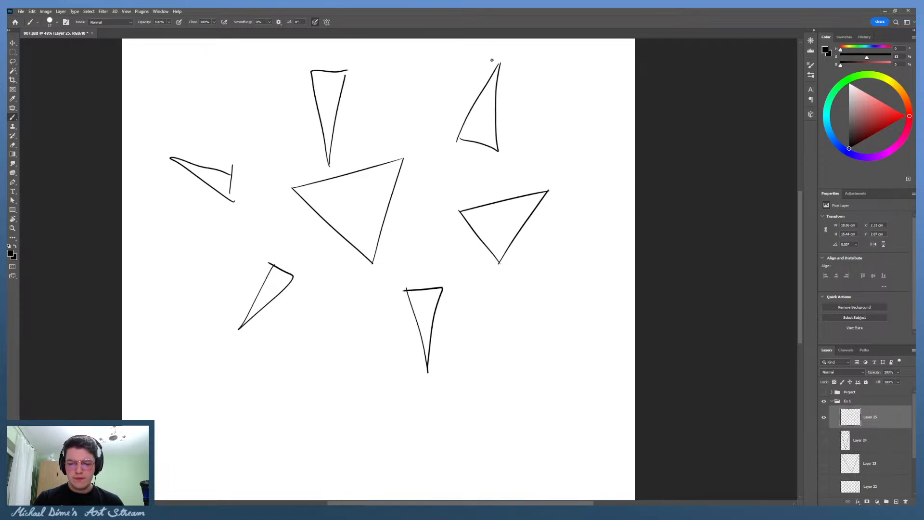
Step: Erase the five narrow triangles, keeping only the large triangle and the smaller one beside it
key(z)
mouse_move(564, 211)
mouse_down()
mouse_move(652, 192)
mouse_move(626, 198)
mouse_move(633, 186)
mouse_move(584, 218)
mouse_up()
key(e)
mouse_move(252, 179)
mouse_down()
mouse_move(267, 192)
mouse_move(281, 168)
mouse_move(276, 114)
mouse_up()
mouse_move(146, 205)
mouse_down()
mouse_move(184, 246)
mouse_move(195, 244)
mouse_move(194, 194)
mouse_move(202, 230)
mouse_up()
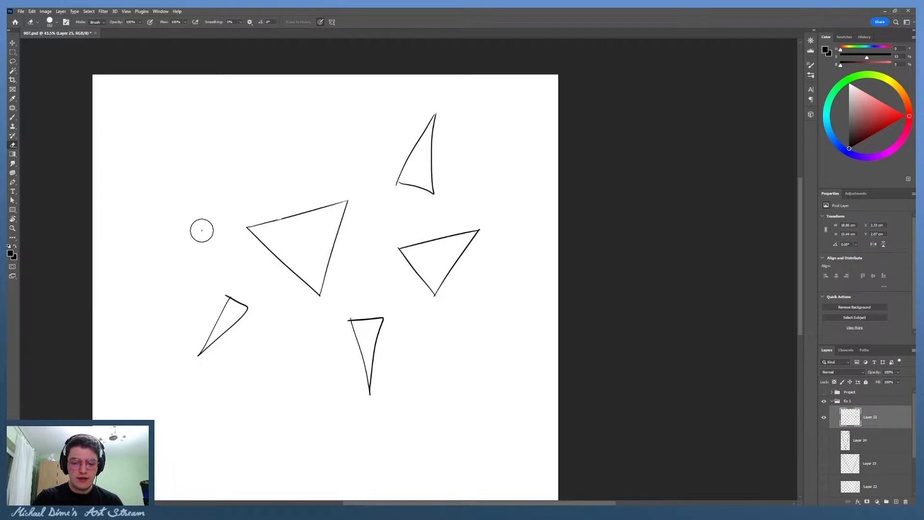
mouse_move(419, 140)
mouse_down()
mouse_move(432, 121)
mouse_move(431, 206)
mouse_move(397, 185)
mouse_up()
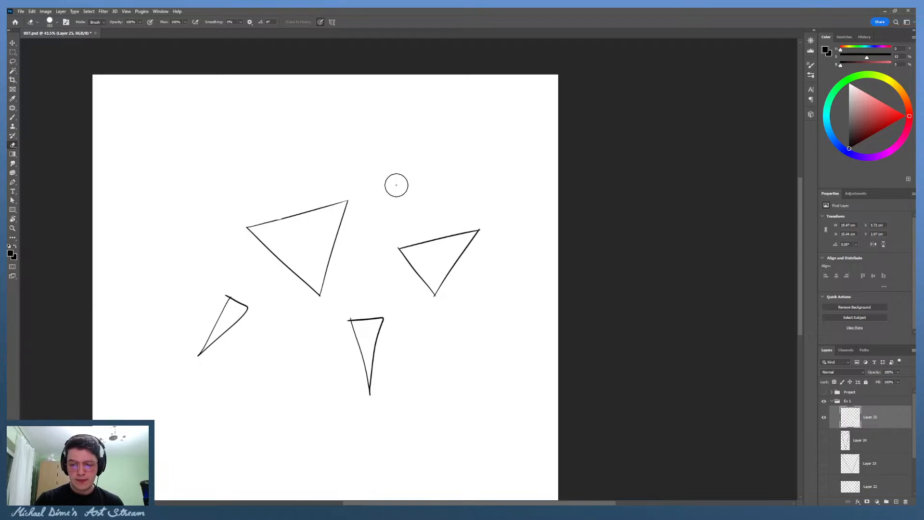
mouse_move(240, 306)
mouse_down()
mouse_move(235, 285)
mouse_move(217, 345)
mouse_move(239, 299)
mouse_up()
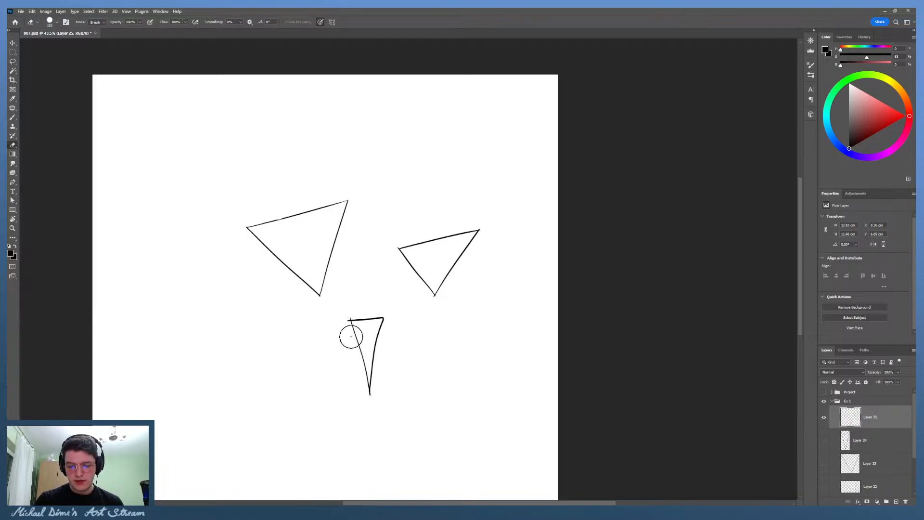
mouse_move(351, 336)
mouse_down()
mouse_move(367, 400)
mouse_move(377, 330)
mouse_up()
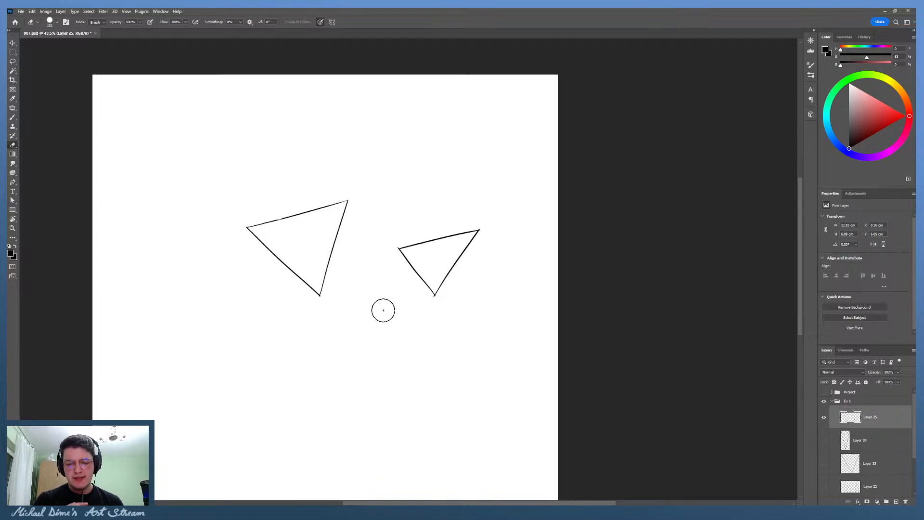
Step: Add a new empty layer above the layer with the two triangles
key(z)
drag(392, 291, 406, 285)
drag(490, 256, 471, 254)
mouse_move(542, 244)
mouse_down()
mouse_move(562, 227)
mouse_move(462, 254)
mouse_move(491, 235)
mouse_move(488, 245)
mouse_up()
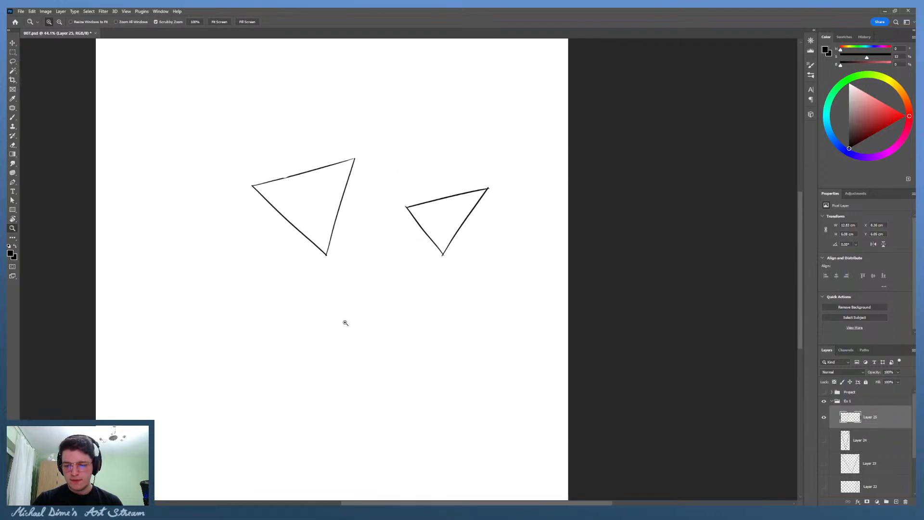
key(b)
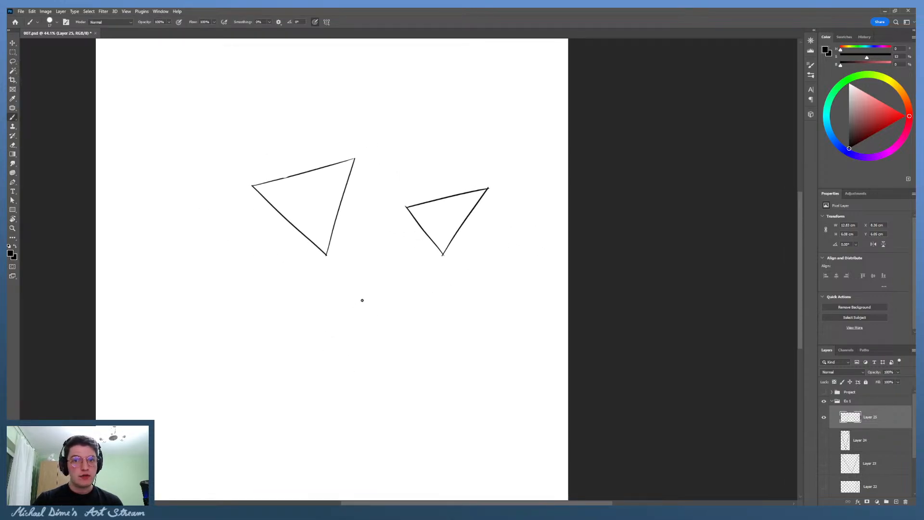
click(896, 502)
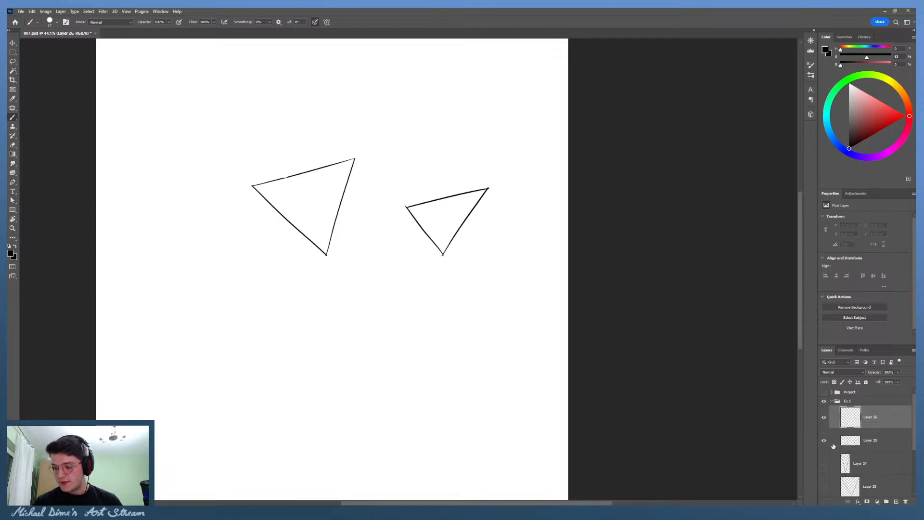
Step: Review the earlier shape drawings by briefly showing and hiding Layer 21 and Layer 22
click(871, 446)
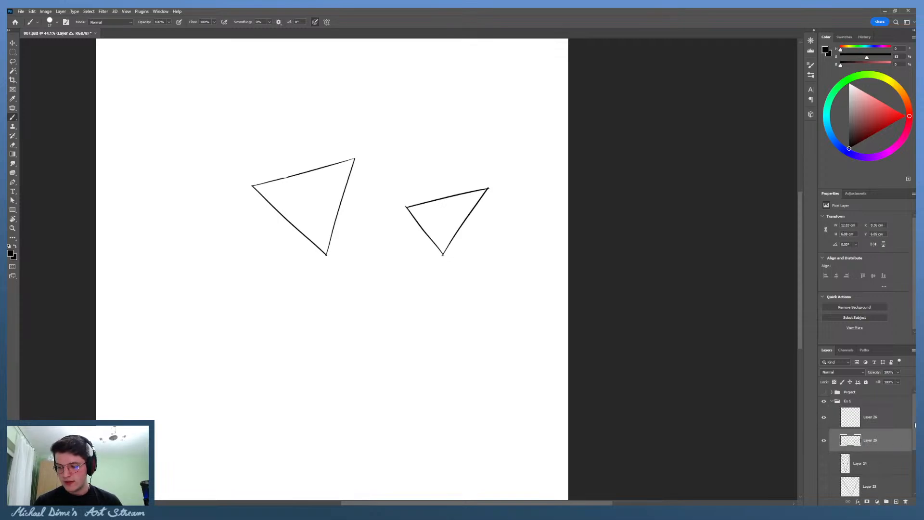
scroll(916, 424, down, 4)
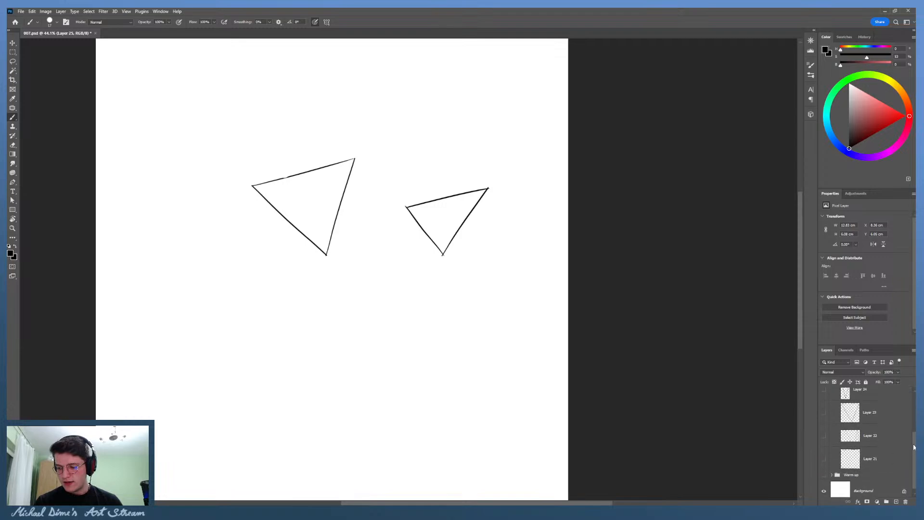
click(824, 456)
click(824, 456)
click(825, 433)
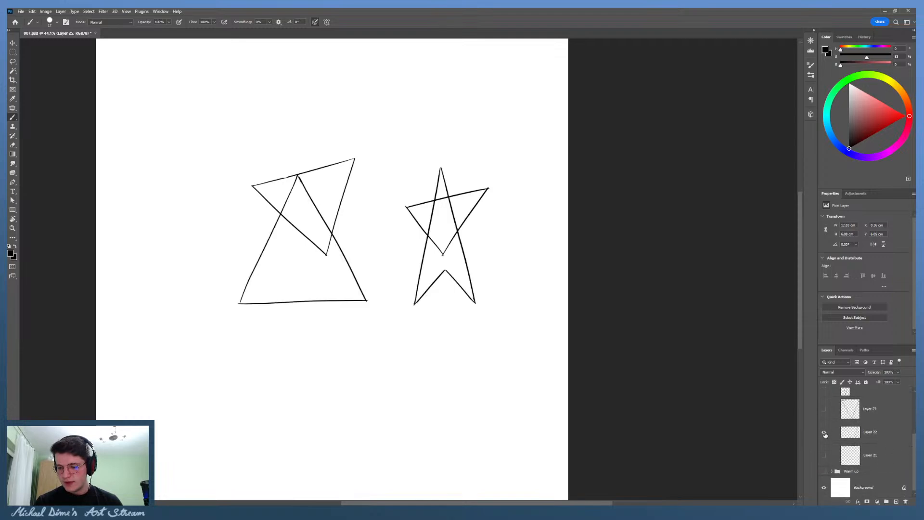
click(825, 433)
click(824, 456)
click(824, 456)
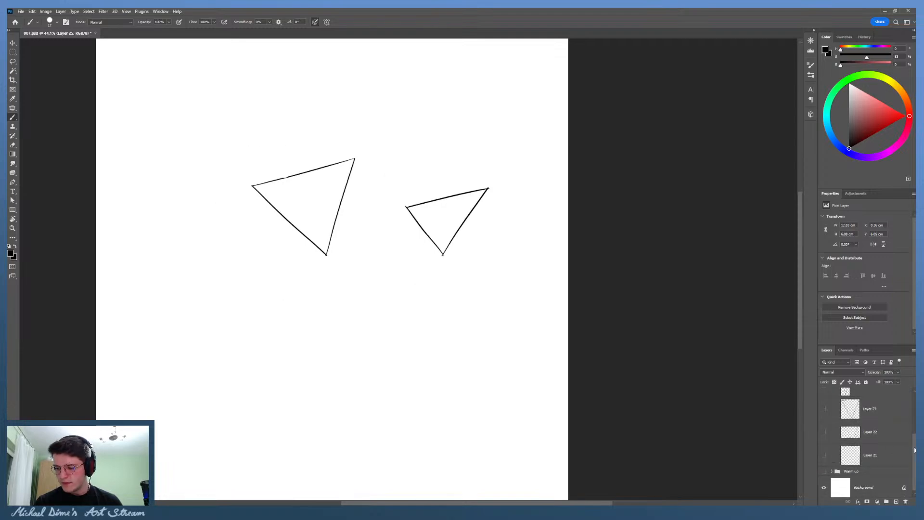
Step: Select the new empty layer and hide the layer with the two triangles
drag(915, 450, 915, 413)
click(882, 413)
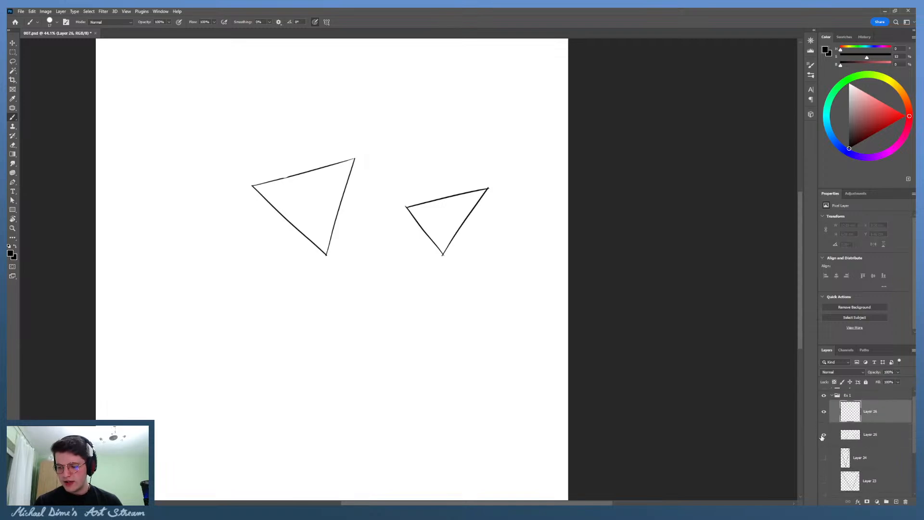
click(824, 435)
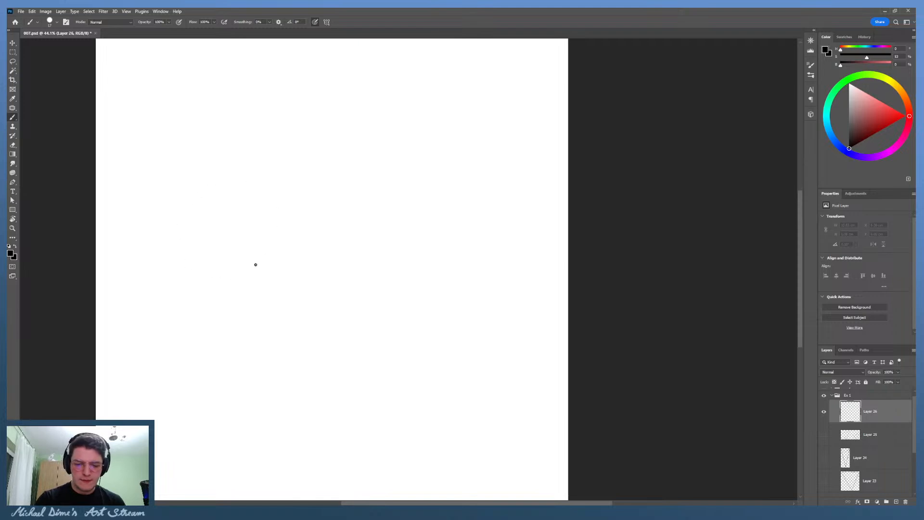
Step: Draw a large circle in the upper-left part of the canvas and trim the overshoot on its left side, undoing the erasures that cut into the outline
mouse_move(185, 239)
mouse_down()
mouse_move(289, 219)
mouse_move(185, 179)
mouse_up()
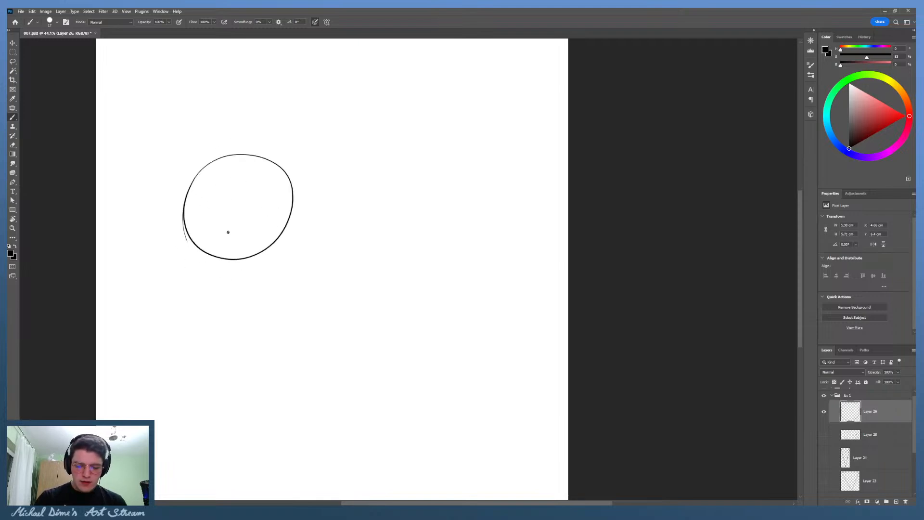
key(e)
mouse_move(186, 235)
mouse_down()
mouse_move(187, 248)
mouse_move(183, 188)
mouse_up()
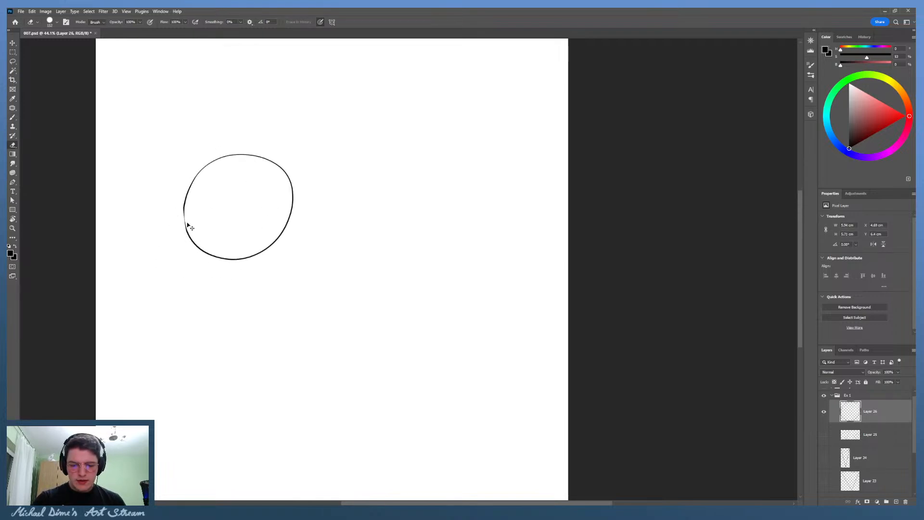
key(ctrl+z)
drag(186, 238, 187, 175)
key(ctrl+z)
drag(178, 223, 186, 167)
Step: Draw a stroke beneath the circle, and undo it
key(z)
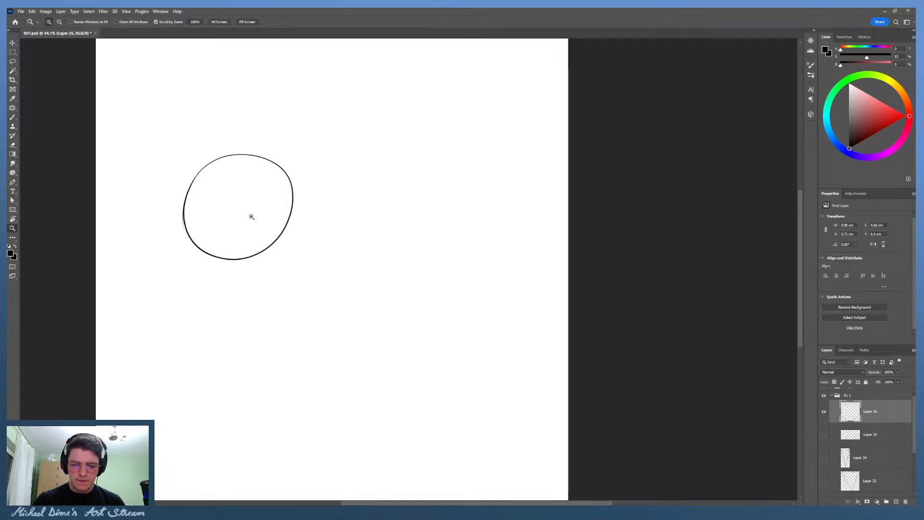
drag(252, 217, 278, 203)
drag(368, 211, 459, 214)
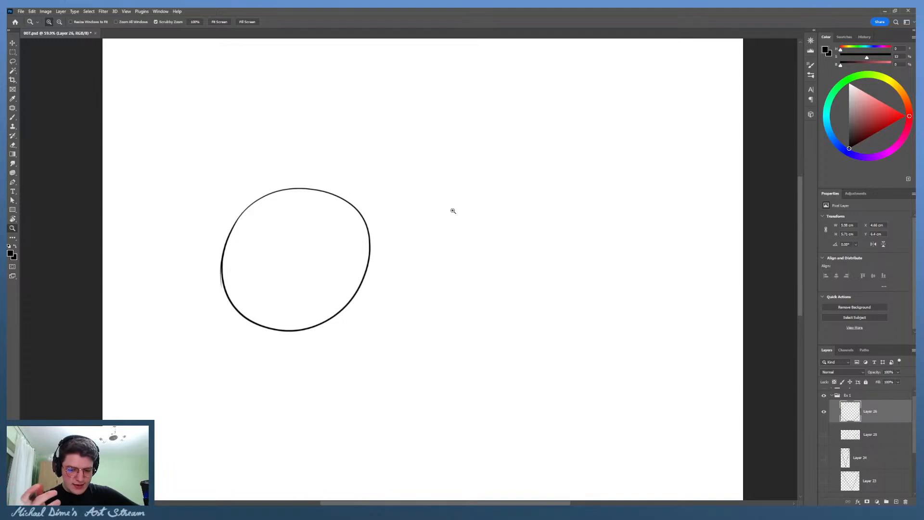
key(b)
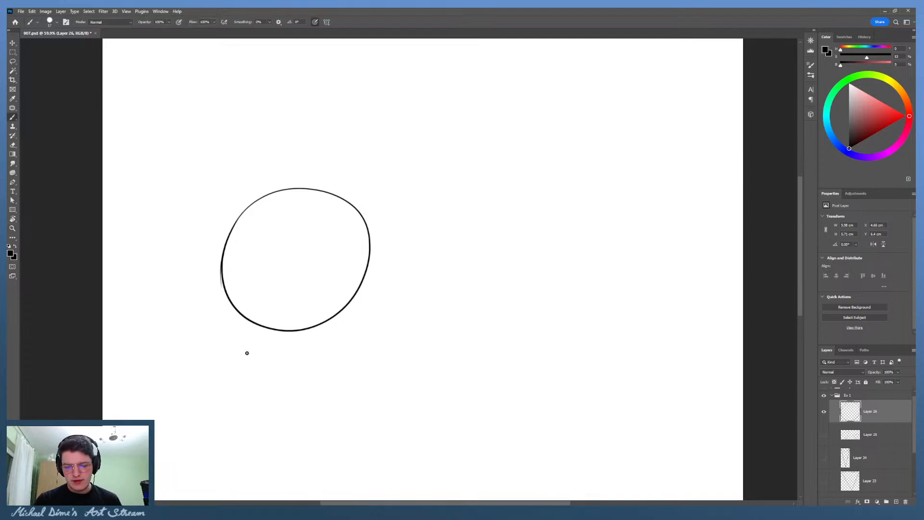
drag(215, 357, 426, 369)
key(ctrl+z)
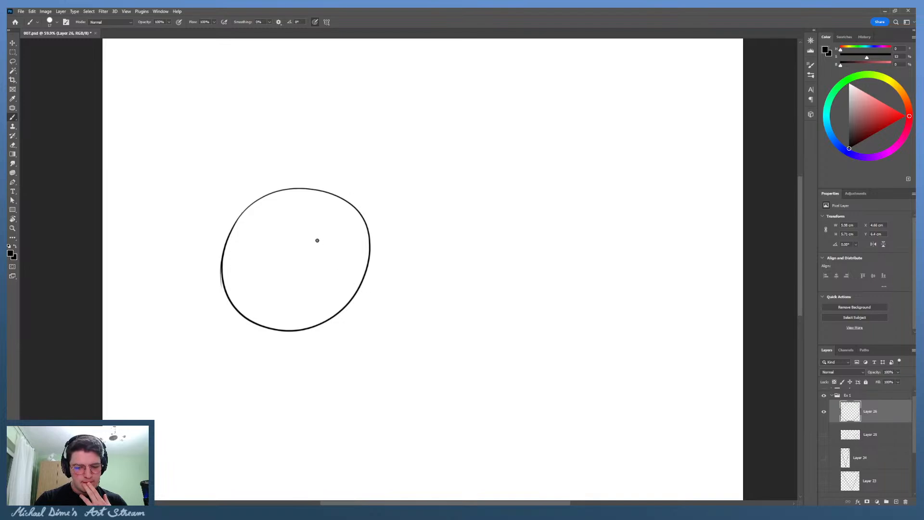
Step: Erase the remaining stray line at the circle's left edge
key(e)
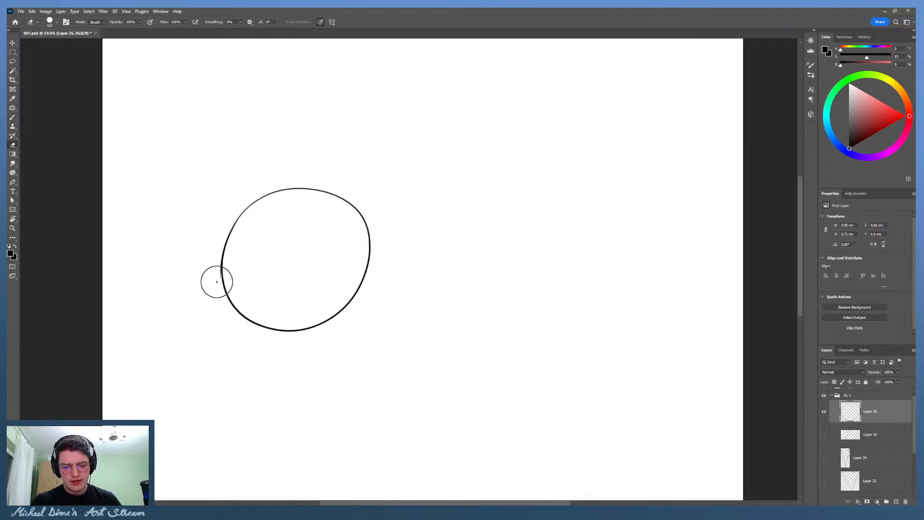
drag(215, 279, 218, 281)
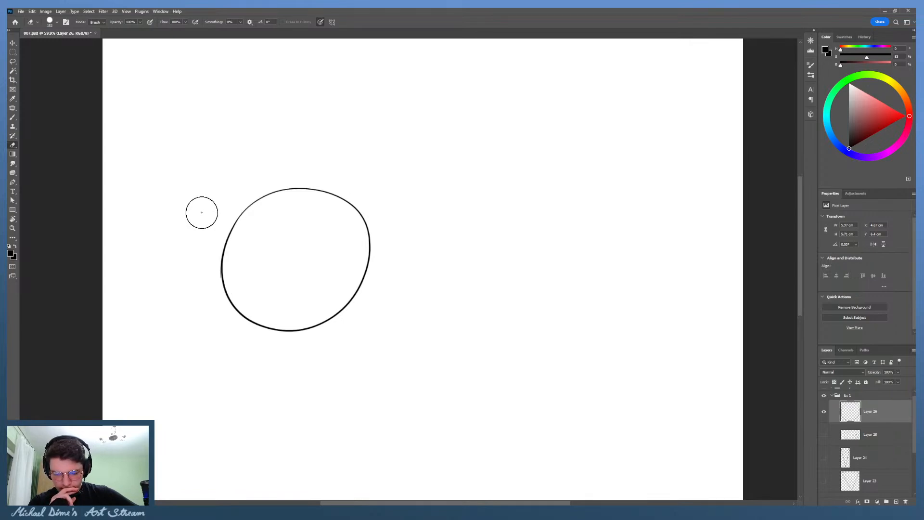
Step: Draw four curved arrows running clockwise around the circle, and erase them all
key(b)
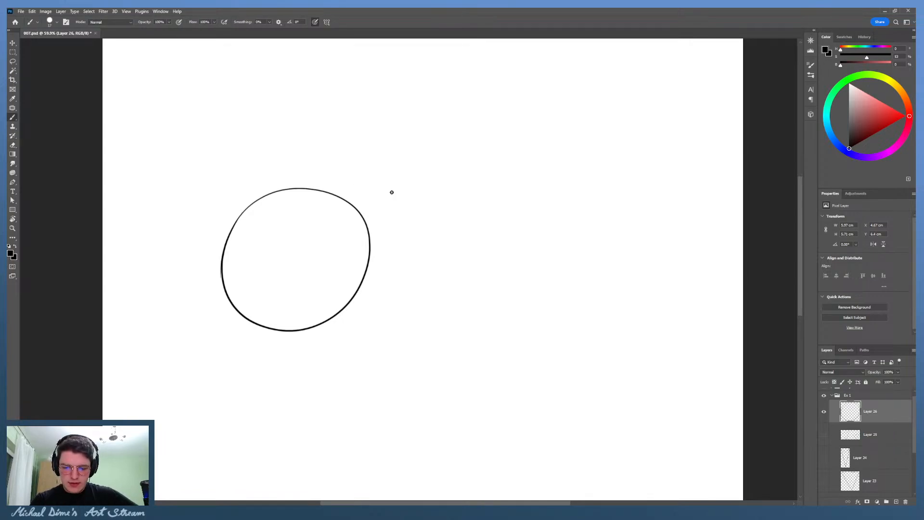
drag(379, 168, 397, 224)
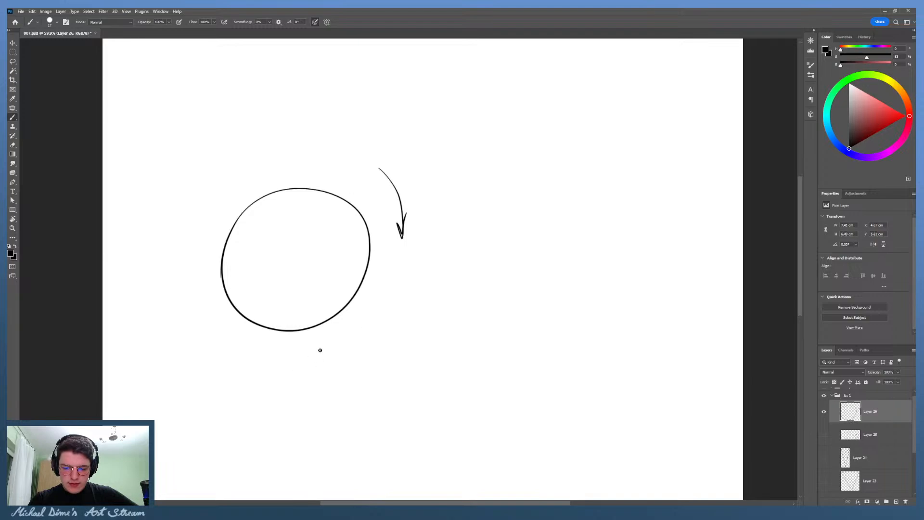
drag(353, 332, 288, 352)
drag(211, 307, 203, 220)
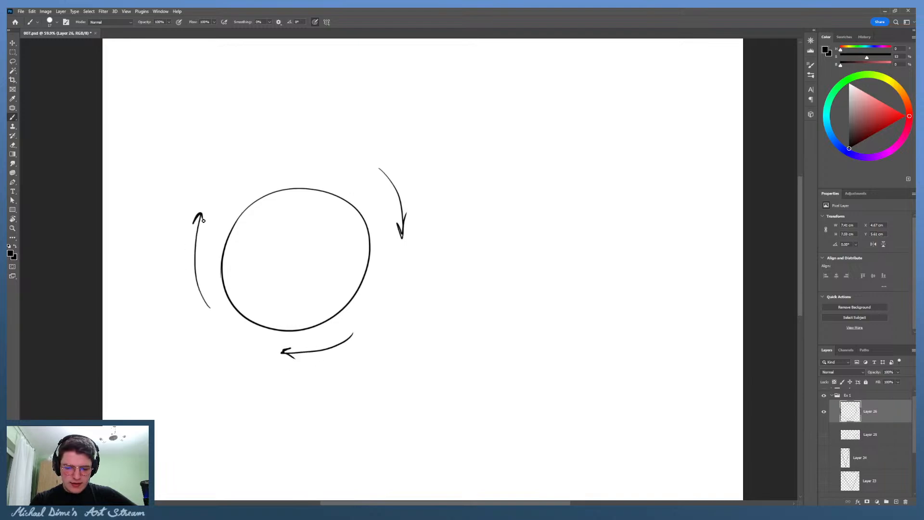
mouse_move(249, 170)
mouse_down()
mouse_move(288, 160)
mouse_move(293, 168)
mouse_up()
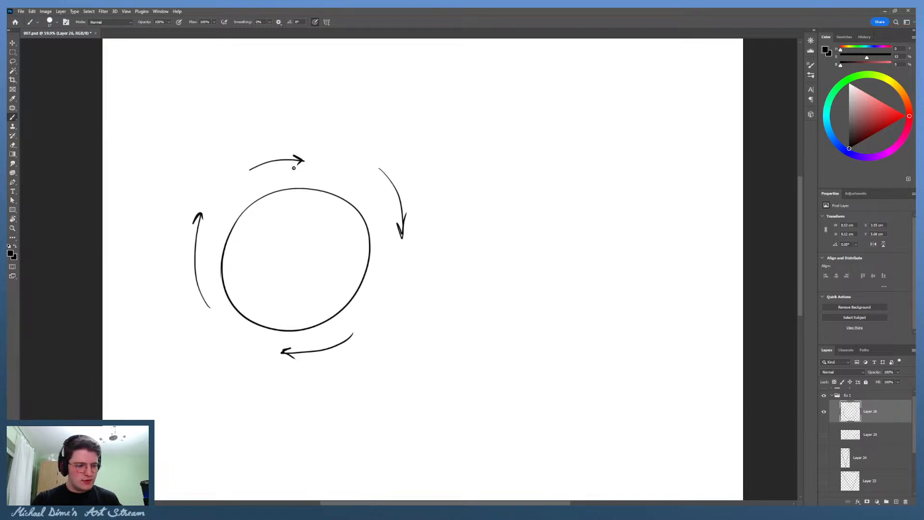
key(e)
mouse_move(209, 324)
mouse_down()
mouse_move(202, 215)
mouse_move(278, 159)
mouse_move(355, 165)
mouse_move(392, 179)
mouse_move(396, 201)
mouse_move(274, 356)
mouse_up()
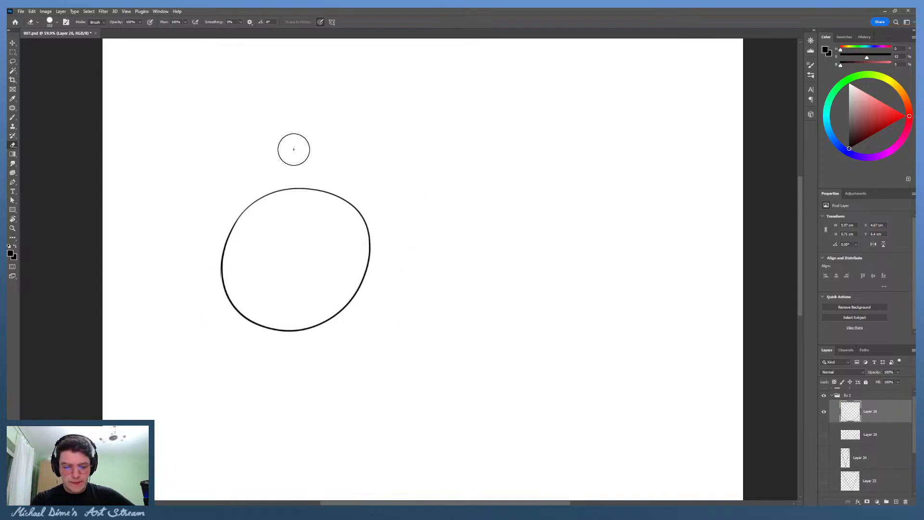
key(b)
mouse_move(378, 190)
mouse_down()
mouse_move(345, 210)
mouse_move(346, 190)
mouse_up()
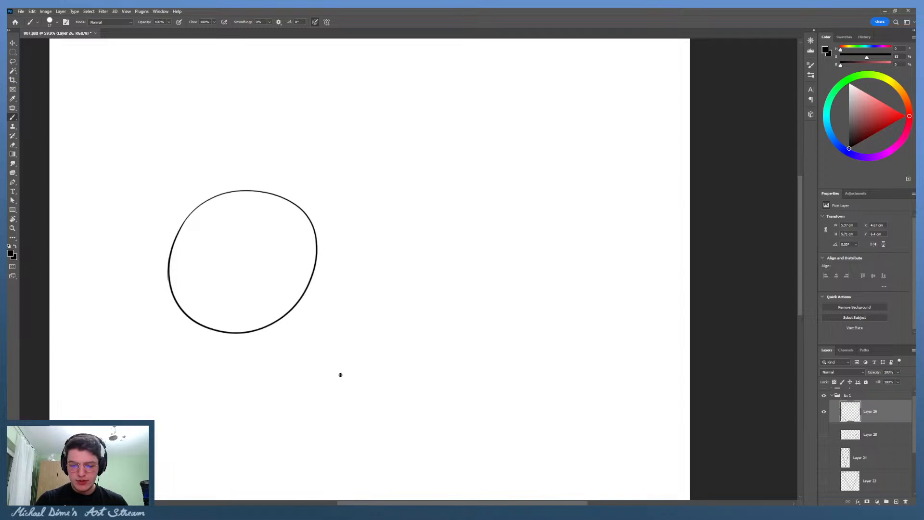
key(z)
drag(321, 251, 293, 243)
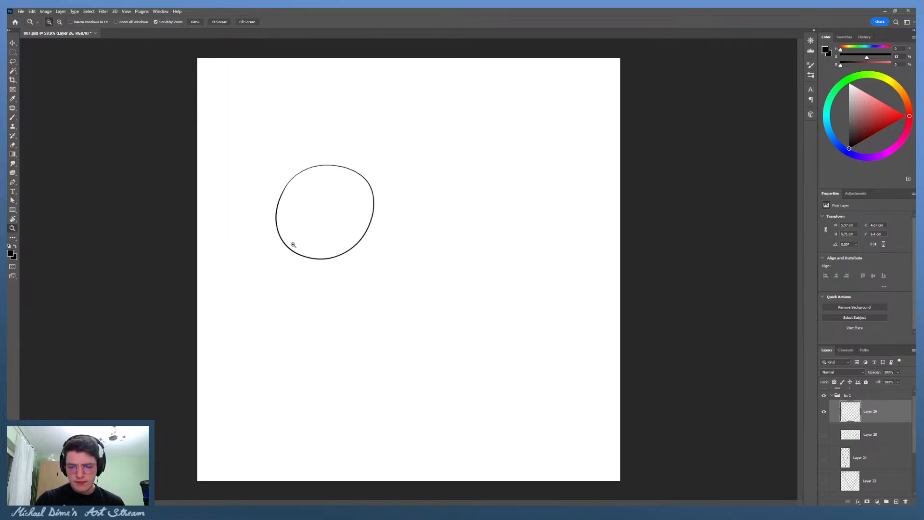
drag(483, 171, 500, 164)
drag(477, 200, 456, 234)
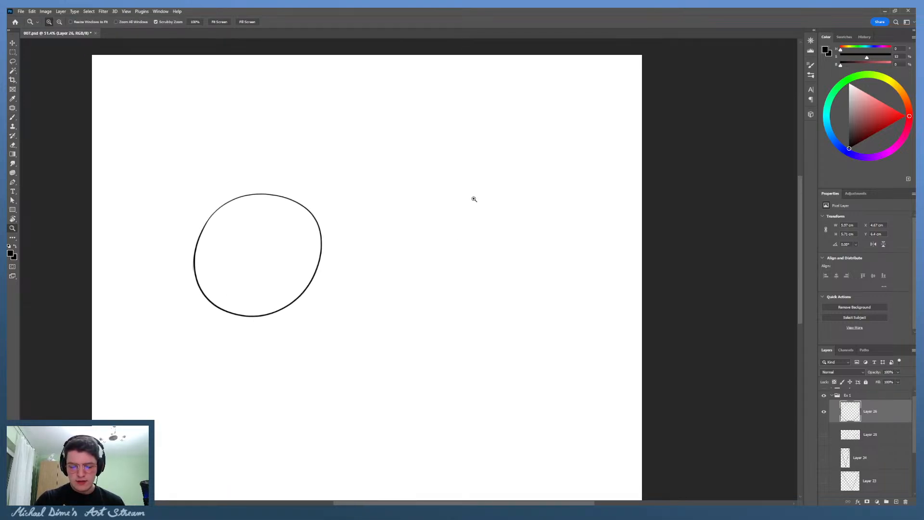
drag(472, 198, 458, 206)
key(b)
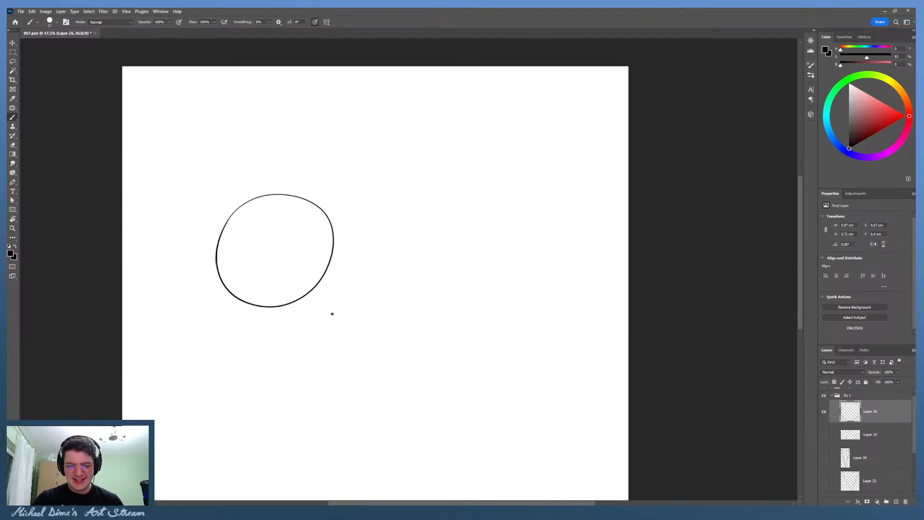
mouse_move(364, 238)
mouse_down()
mouse_move(325, 227)
mouse_move(350, 214)
mouse_up()
key(z)
key(b)
drag(457, 193, 409, 210)
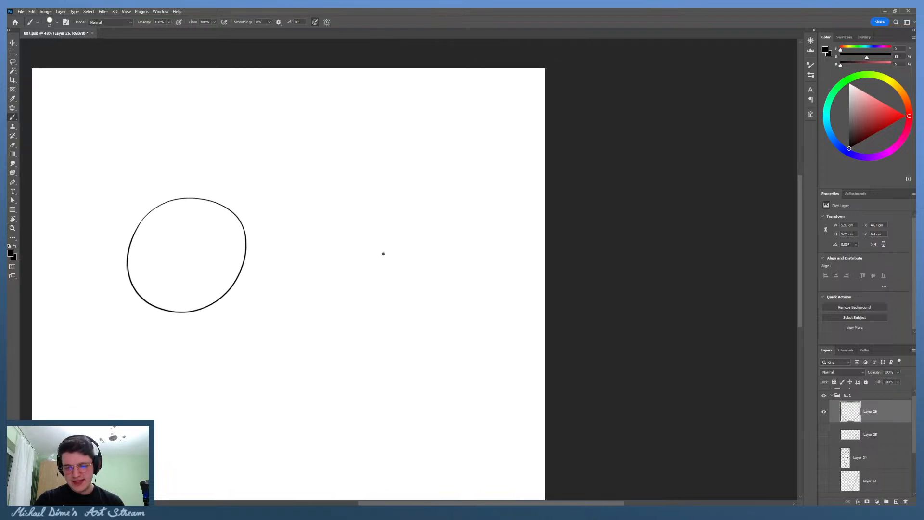
Step: On a new layer with the circle's layer hidden, draw a narrow ellipse slanting up to the right, about 8.1 by 9 cm
click(897, 501)
click(824, 434)
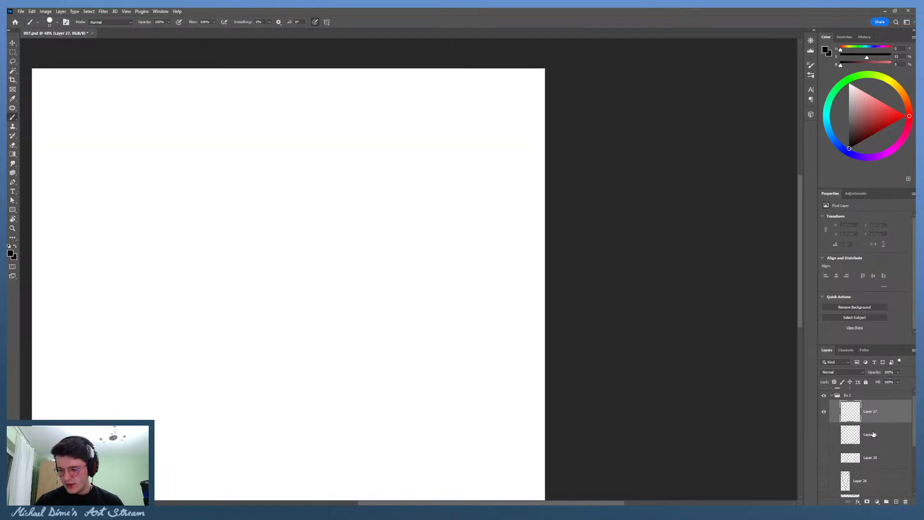
mouse_move(194, 309)
mouse_down()
mouse_move(312, 180)
mouse_move(250, 325)
mouse_move(282, 200)
mouse_up()
key(ctrl+z)
mouse_move(194, 303)
mouse_down()
mouse_move(195, 343)
mouse_move(191, 302)
mouse_move(212, 281)
mouse_up()
Step: Erase the overlapping stroke ends along the lower-left edge of the slanted ellipse
key(e)
key(z)
drag(405, 205, 355, 194)
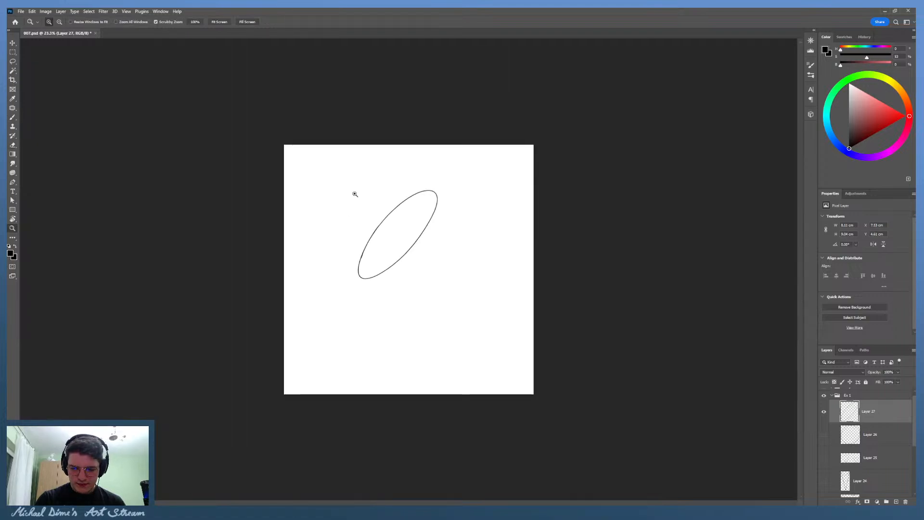
drag(453, 203, 501, 185)
drag(534, 146, 440, 213)
drag(280, 336, 312, 296)
key(e)
drag(157, 338, 175, 305)
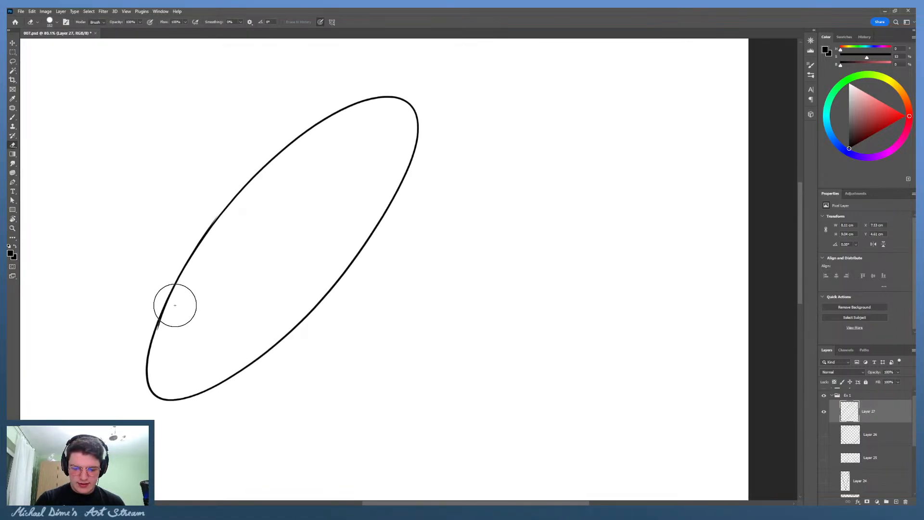
Step: Draw four arrows around the slanted ellipse pointing along its long axis, two upward and two downward, and erase them
key(z)
drag(259, 256, 246, 247)
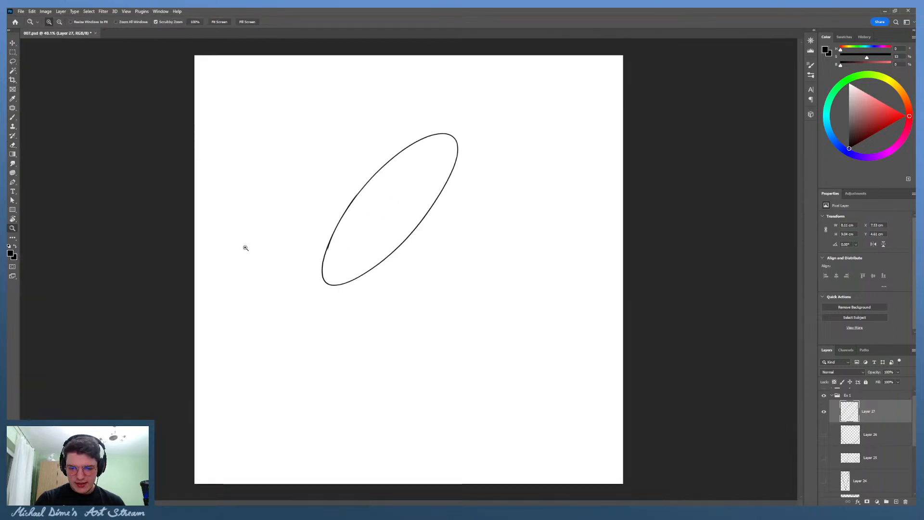
drag(521, 170, 532, 124)
drag(466, 183, 441, 168)
key(b)
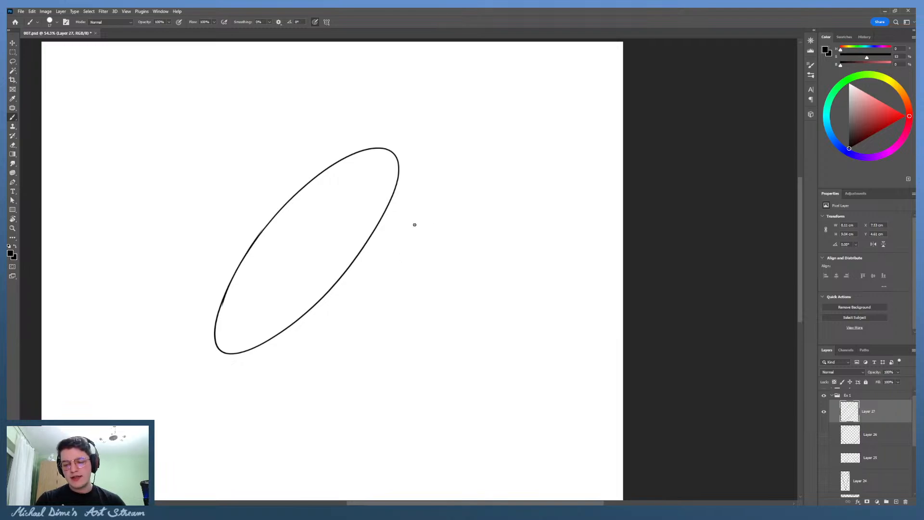
mouse_move(402, 254)
mouse_down()
mouse_move(440, 161)
mouse_move(453, 157)
mouse_up()
mouse_move(316, 147)
mouse_down()
mouse_move(368, 118)
mouse_move(363, 126)
mouse_up()
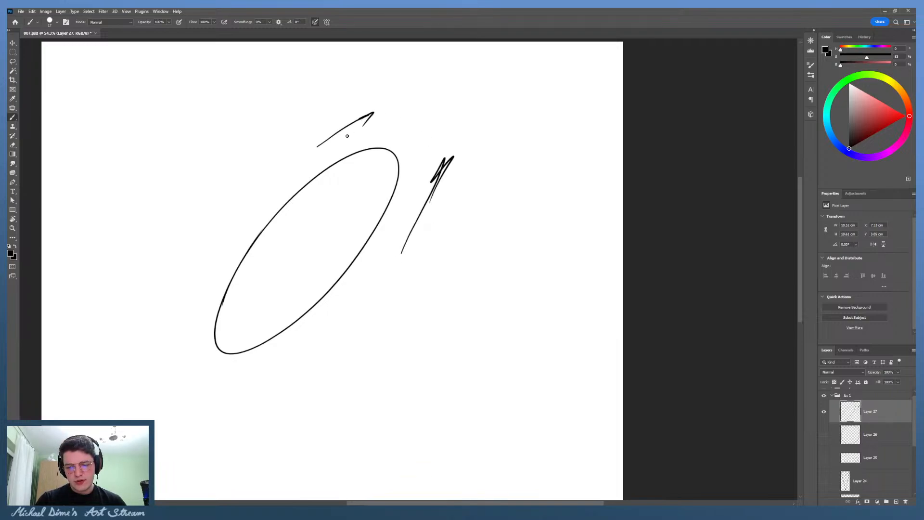
mouse_move(212, 248)
mouse_down()
mouse_move(186, 351)
mouse_move(198, 333)
mouse_up()
drag(323, 331, 275, 374)
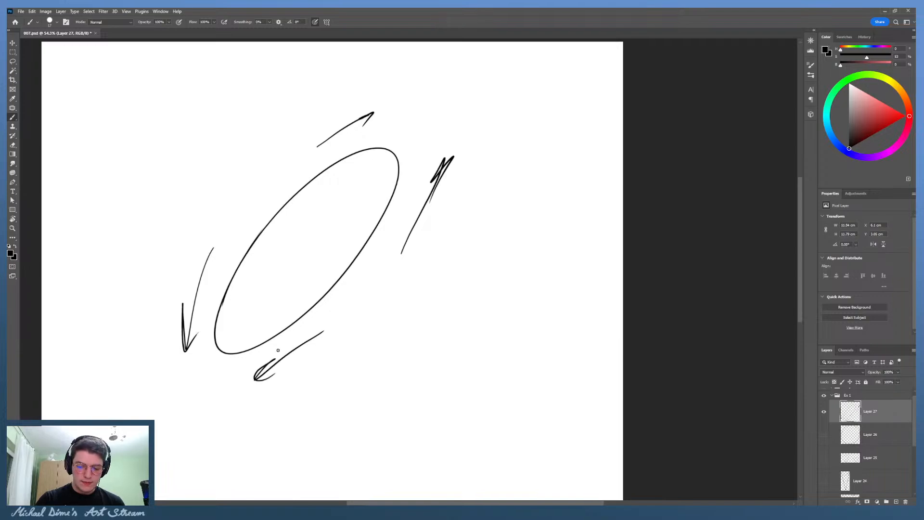
key(e)
mouse_move(186, 345)
mouse_down()
mouse_move(197, 300)
mouse_move(190, 364)
mouse_move(326, 322)
mouse_move(421, 202)
mouse_up()
drag(324, 140, 366, 124)
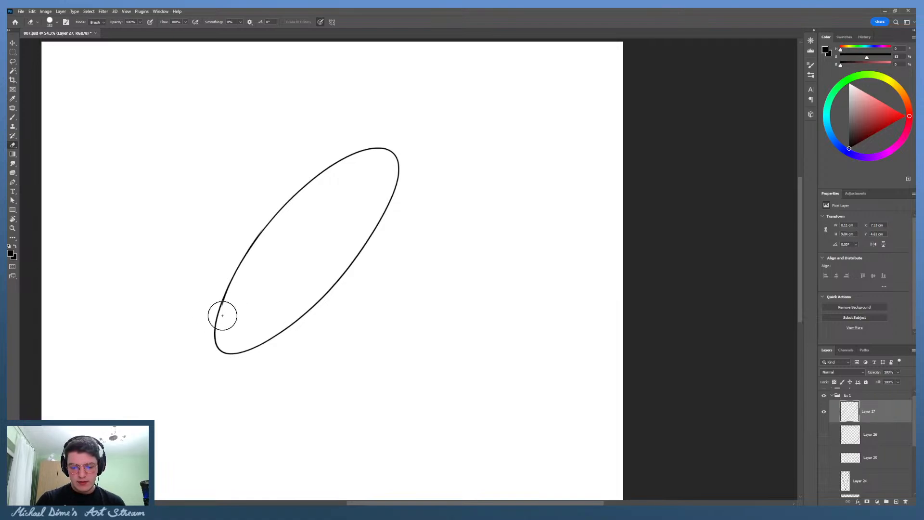
Step: Draw two arrows pointing inward at the long sides of the slanted ellipse from opposite directions, and erase them
mouse_move(442, 189)
mouse_down()
mouse_move(410, 207)
mouse_move(443, 188)
mouse_up()
key(b)
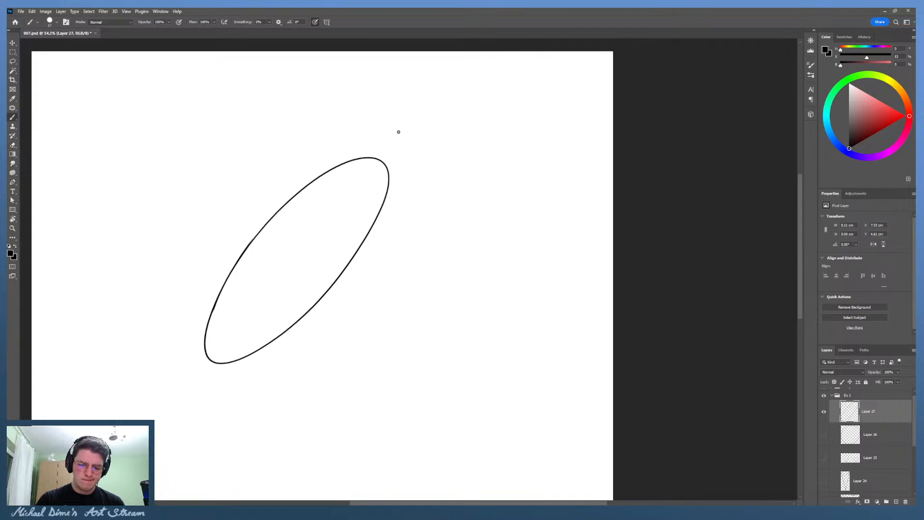
drag(384, 338, 363, 300)
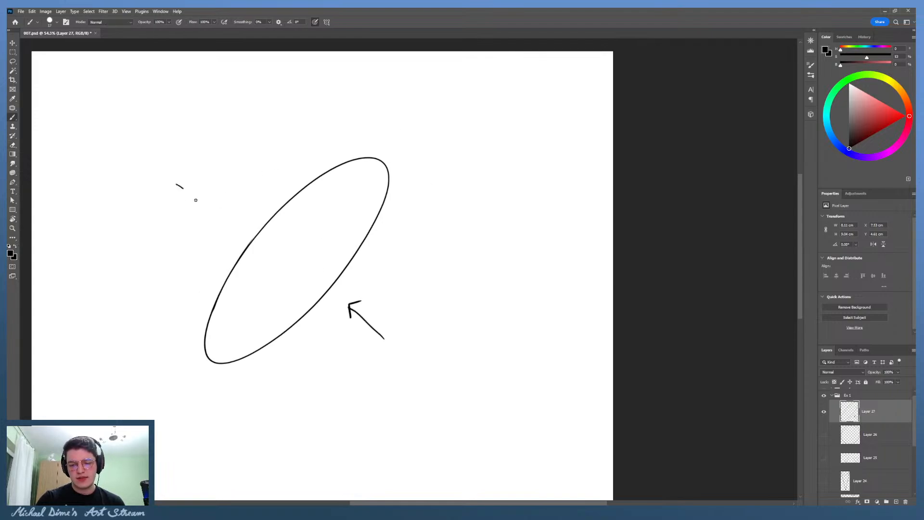
drag(196, 200, 236, 230)
drag(230, 199, 232, 230)
key(e)
drag(357, 313, 372, 324)
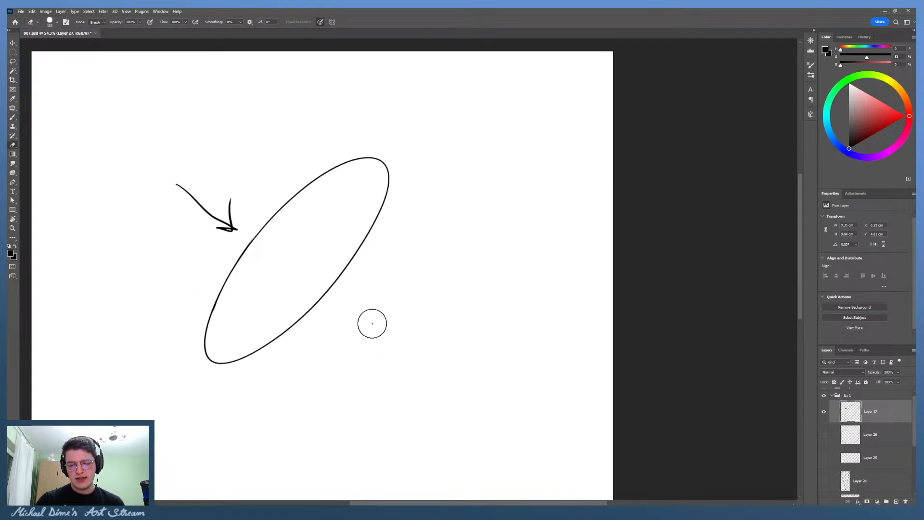
mouse_move(176, 184)
mouse_down()
mouse_move(205, 222)
mouse_move(233, 207)
mouse_up()
Step: Draw a wide horizontal ellipse below and to the right of the slanted one, undoing and redrawing the unsatisfactory attempts
key(z)
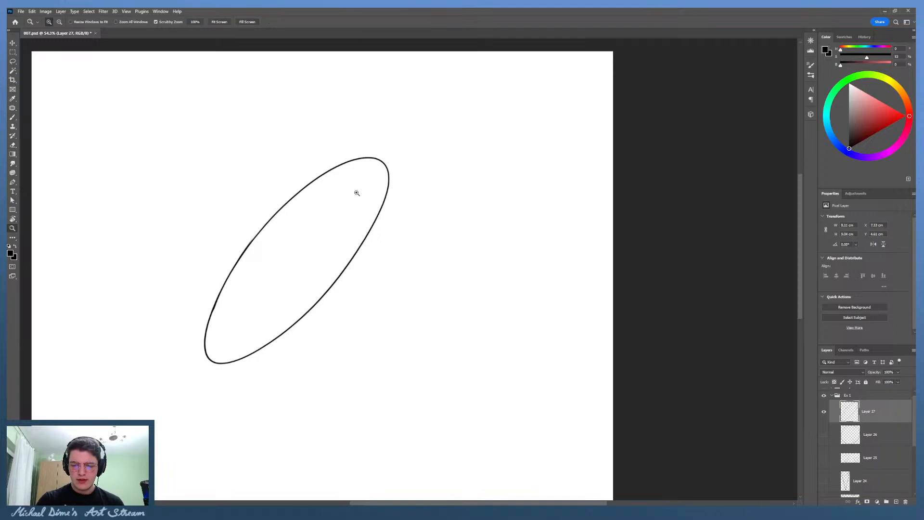
drag(357, 193, 343, 182)
drag(404, 205, 415, 208)
drag(515, 178, 530, 165)
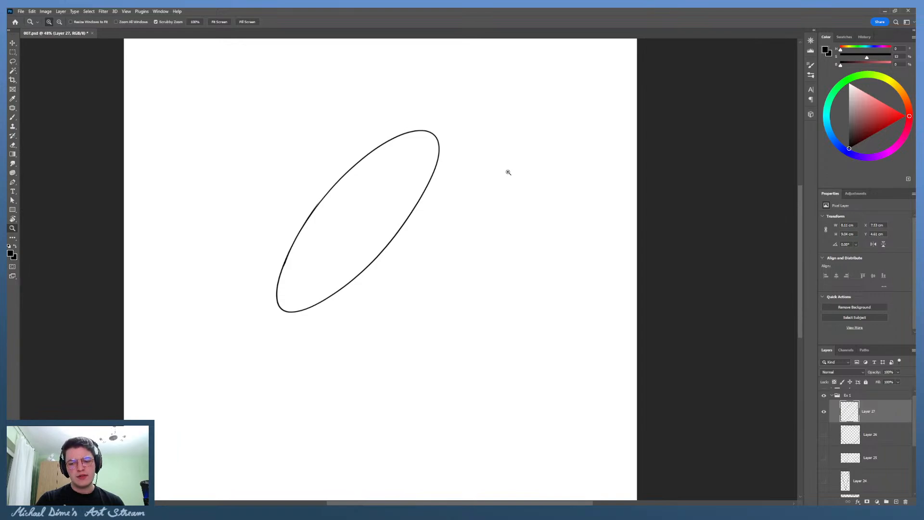
key(b)
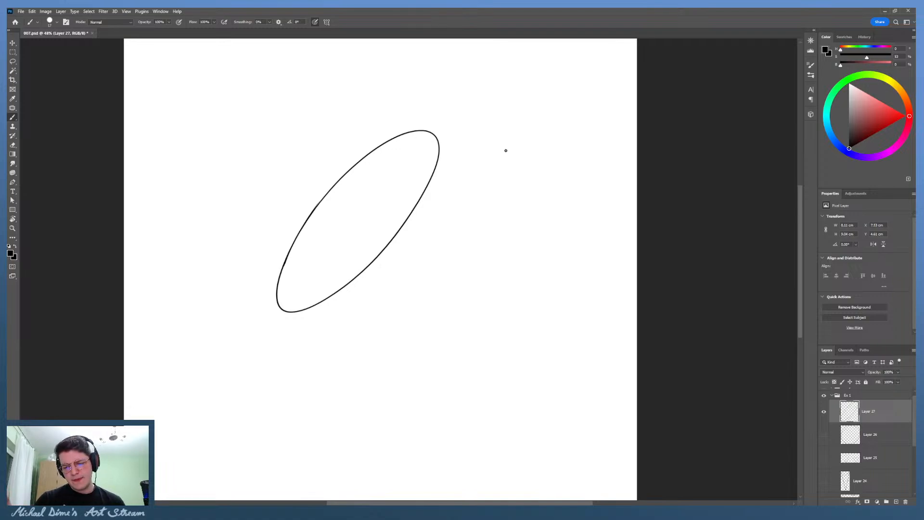
mouse_move(390, 354)
mouse_down()
mouse_move(549, 320)
mouse_move(419, 356)
mouse_move(428, 359)
mouse_up()
key(ctrl+z)
mouse_move(358, 327)
mouse_down()
mouse_move(421, 365)
mouse_move(366, 320)
mouse_move(533, 349)
mouse_move(446, 299)
mouse_up()
key(ctrl+z)
key(ctrl+z)
mouse_move(382, 313)
mouse_down()
mouse_move(539, 308)
mouse_move(489, 295)
mouse_up()
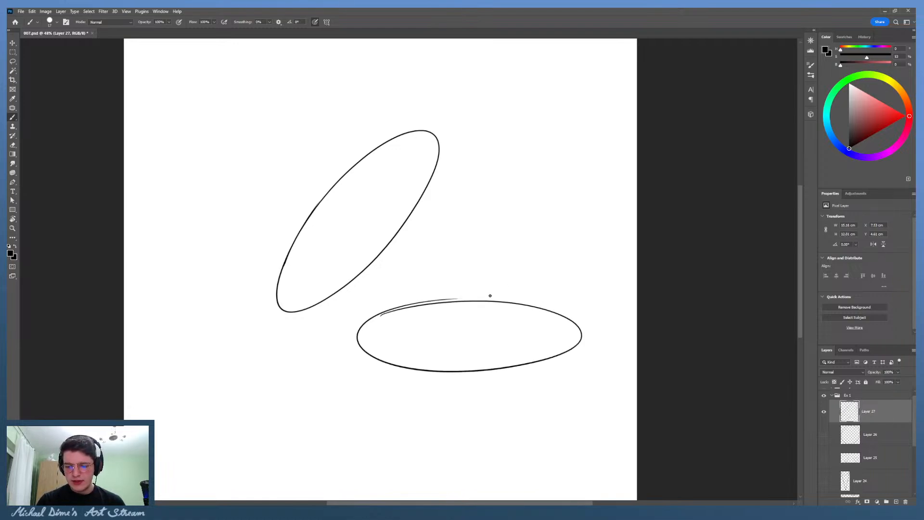
key(ctrl+z)
mouse_move(381, 321)
mouse_down()
mouse_move(375, 368)
mouse_move(448, 303)
mouse_up()
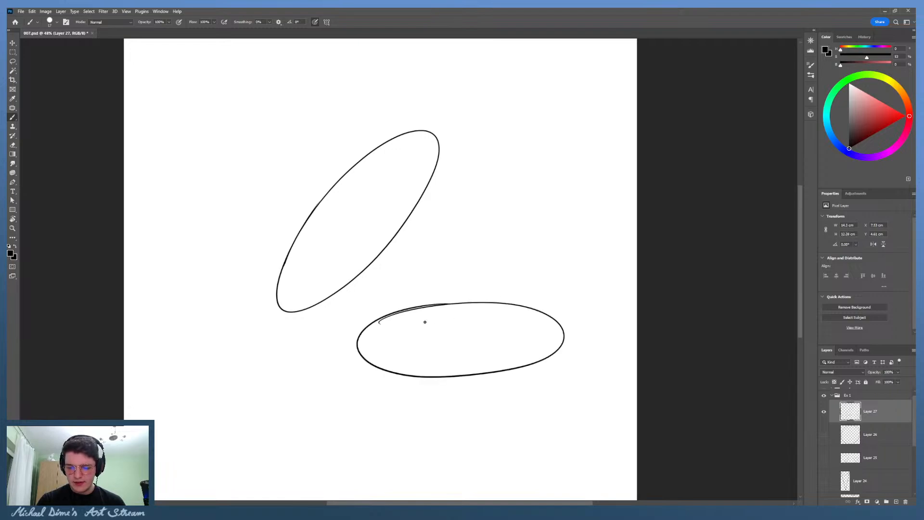
Step: Erase the doubled line on the upper-left edge of the horizontal ellipse, undoing the unwanted touch-ups
key(e)
mouse_move(381, 326)
mouse_down()
mouse_move(481, 311)
mouse_move(462, 312)
mouse_move(490, 304)
mouse_move(422, 305)
mouse_move(489, 303)
mouse_move(432, 304)
mouse_move(475, 302)
mouse_up()
click(456, 307)
key(b)
key(ctrl+z)
key(ctrl+z)
key(ctrl+z)
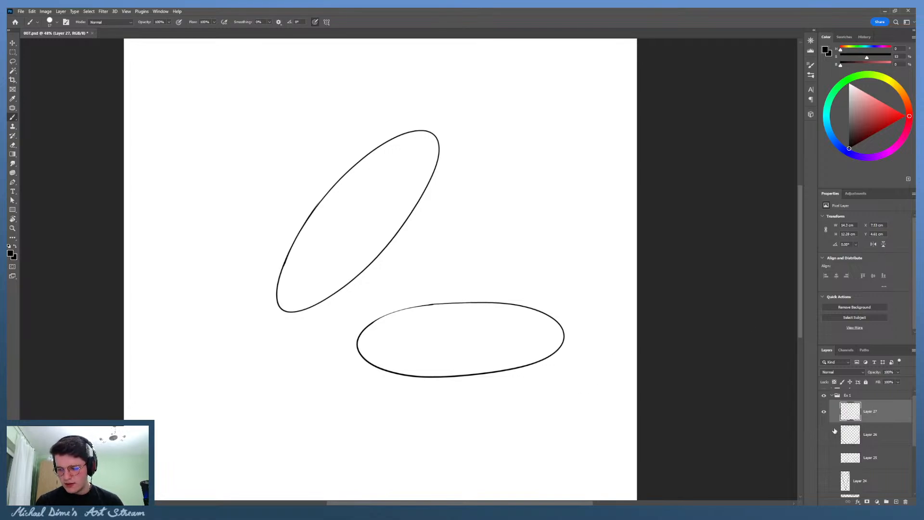
Step: Draw a stroke between the two ellipses and two horizontal lines beneath the lower one, undoing them all
mouse_move(438, 254)
mouse_down()
mouse_move(337, 371)
mouse_move(372, 309)
mouse_up()
key(ctrl+z)
key(z)
click(598, 354)
drag(599, 355, 569, 359)
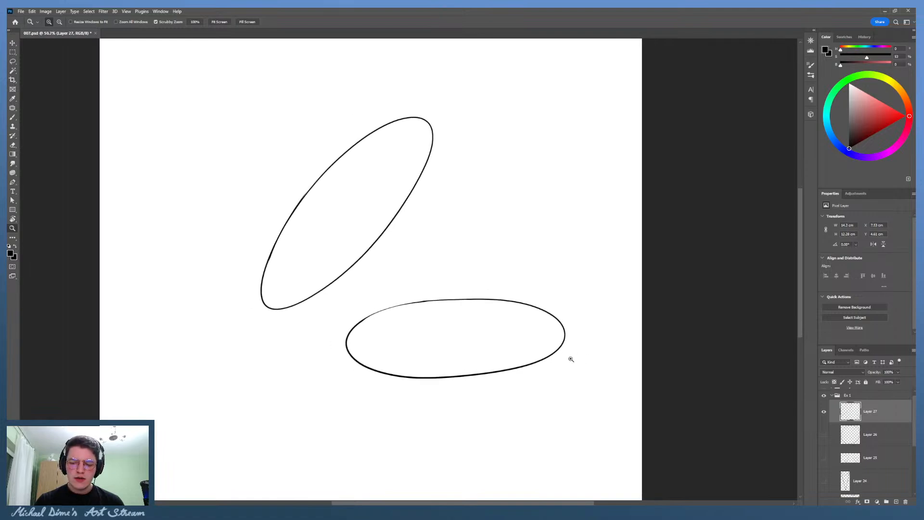
key(b)
drag(379, 397, 554, 394)
drag(343, 409, 566, 400)
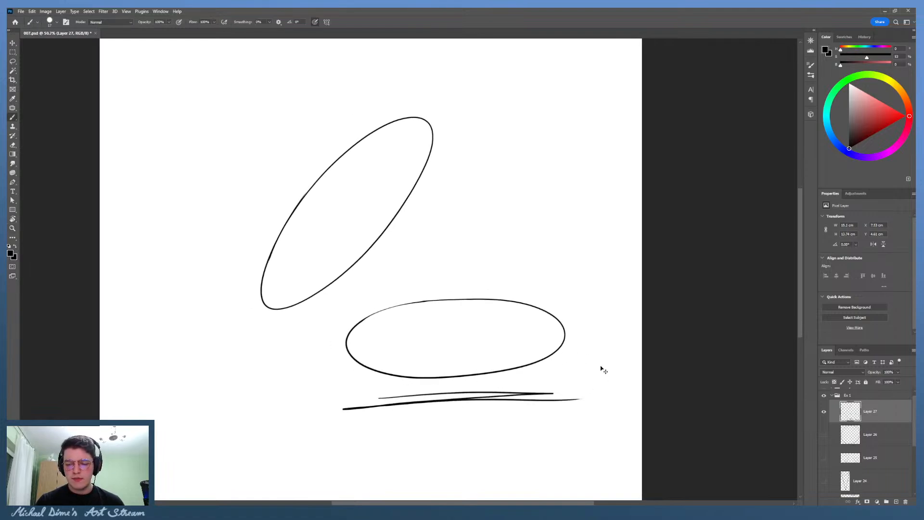
key(ctrl+z)
key(ctrl+z)
key(z)
mouse_move(588, 338)
mouse_down()
mouse_move(578, 338)
mouse_move(610, 337)
mouse_up()
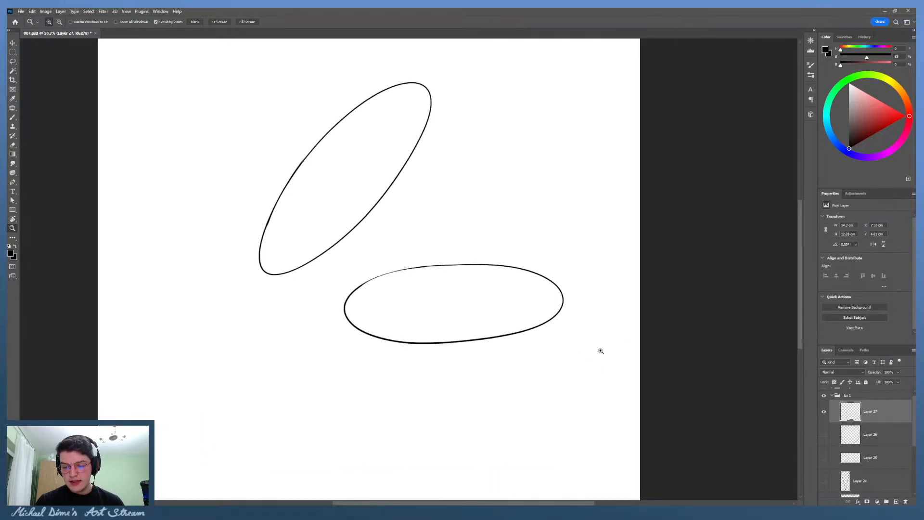
key(b)
mouse_move(452, 165)
mouse_down()
mouse_move(458, 236)
mouse_move(475, 174)
mouse_move(446, 206)
mouse_move(474, 170)
mouse_move(489, 173)
mouse_up()
key(e)
key(z)
drag(569, 151, 575, 150)
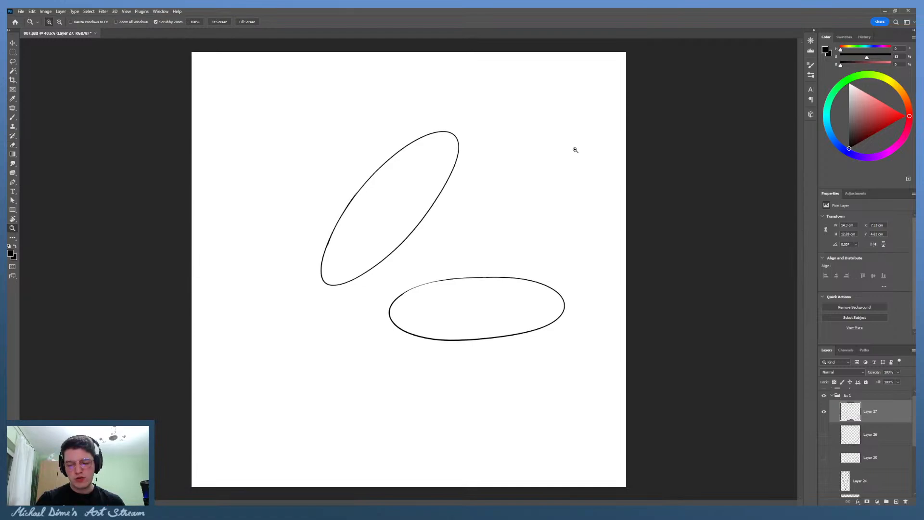
drag(552, 217, 602, 207)
key(e)
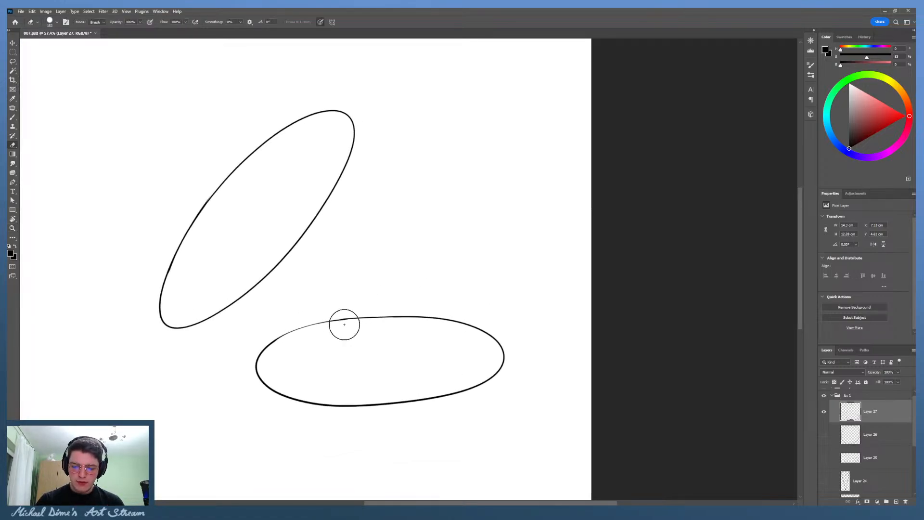
key(z)
drag(527, 291, 512, 302)
Step: Draw a short stroke beneath the horizontal ellipse and another over its thin upper-left edge, undoing both
key(b)
drag(382, 406, 443, 404)
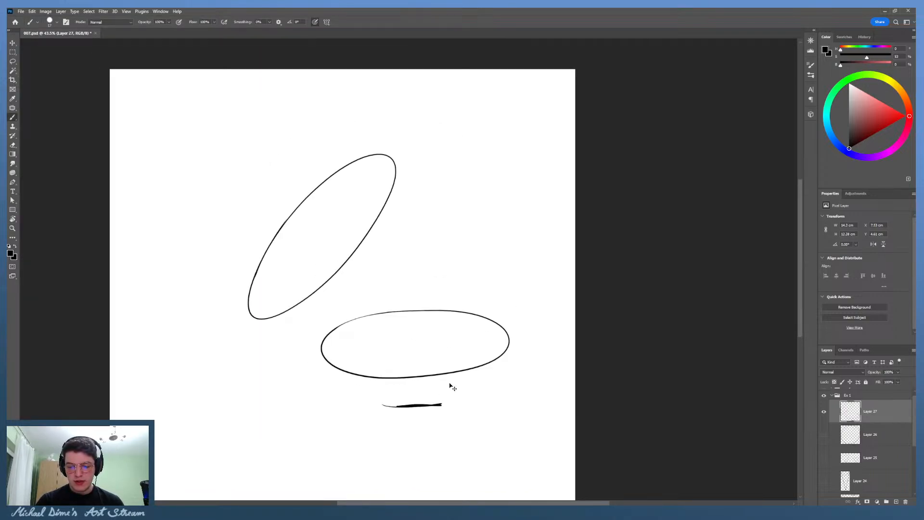
key(ctrl+z)
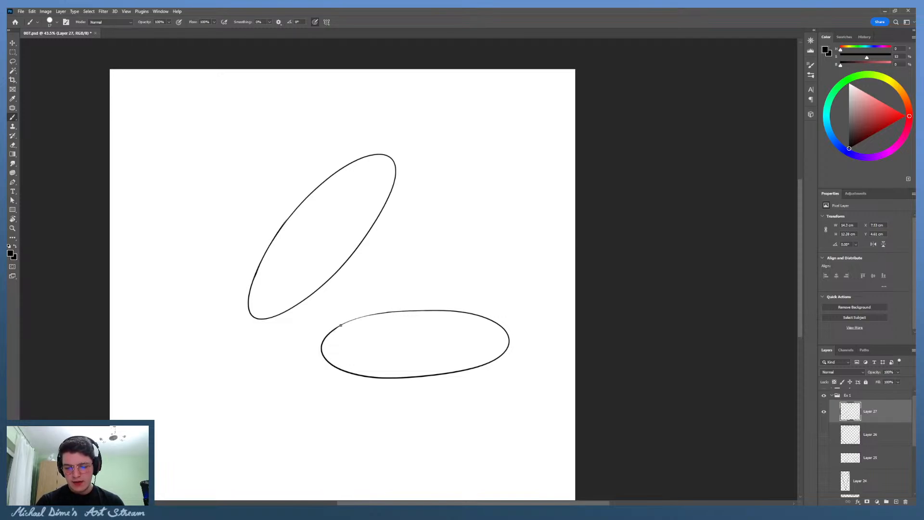
drag(341, 325, 393, 312)
key(ctrl+z)
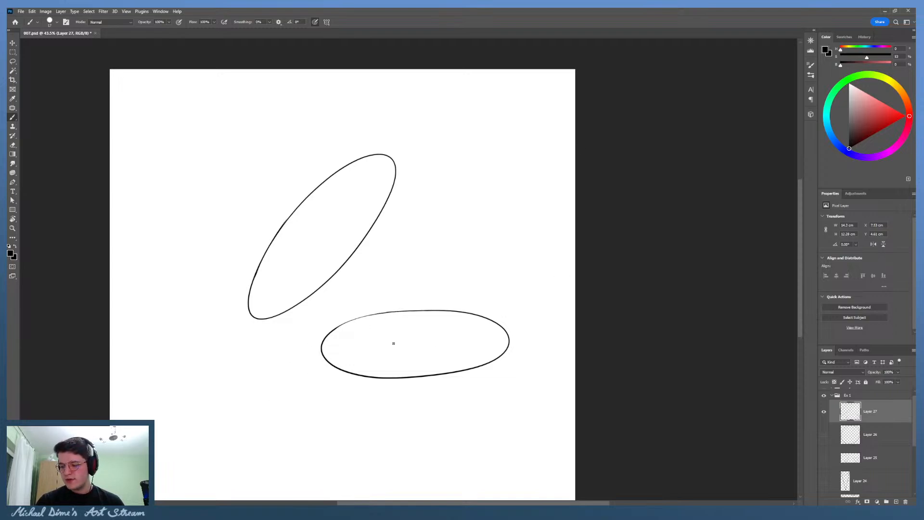
Step: Create a new layer above Layer 27, hide Layer 27 with the two ellipses, and make the new layer active
click(896, 502)
click(869, 433)
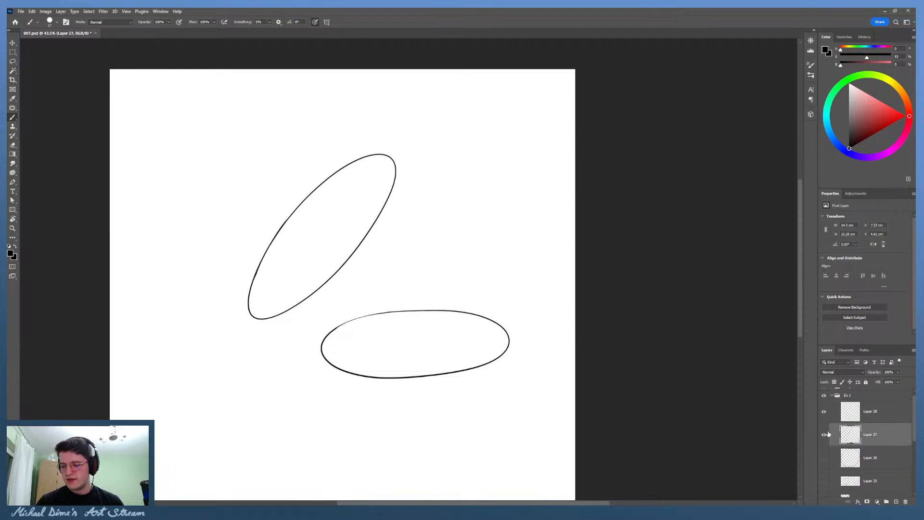
click(824, 435)
click(869, 417)
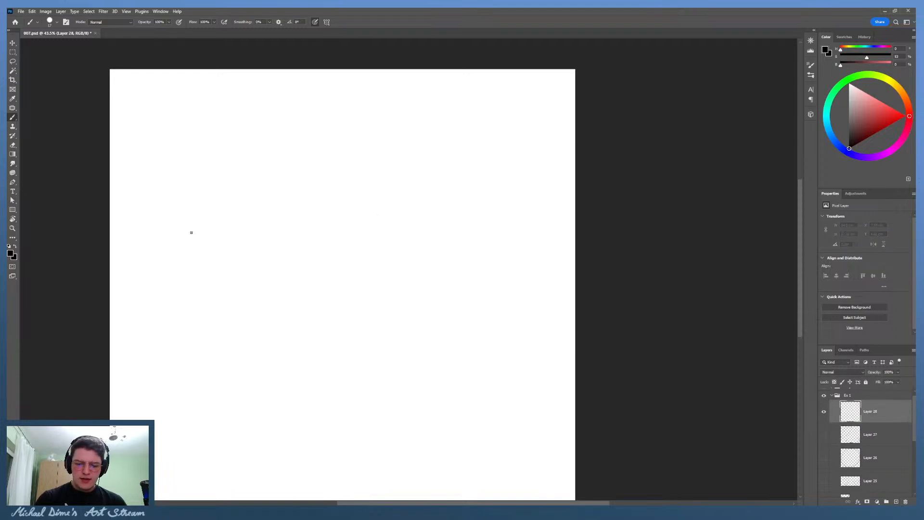
Step: Draw the left and top sides of a square in the left half of the canvas, undoing and redrawing uneven strokes
drag(220, 268, 223, 356)
key(ctrl+z)
key(ctrl+z)
key(ctrl+z)
drag(223, 286, 224, 362)
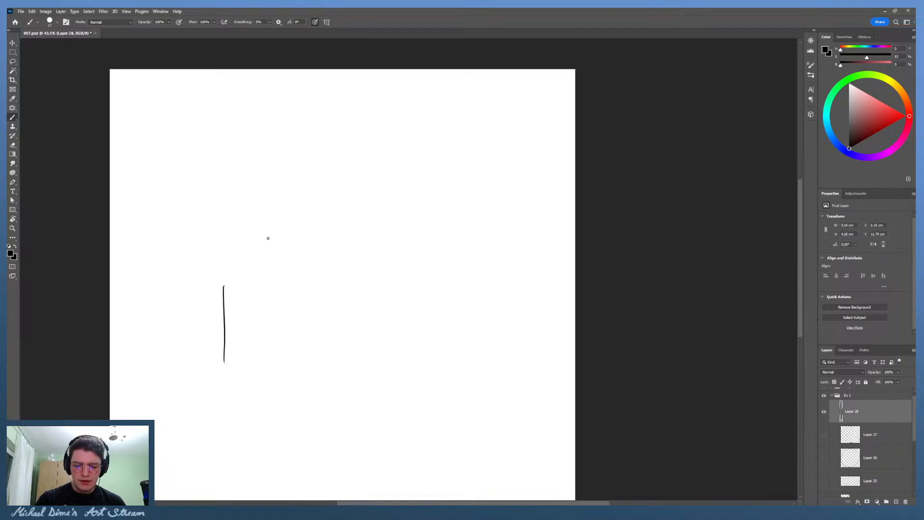
key(ctrl+z)
drag(225, 287, 306, 282)
key(ctrl+z)
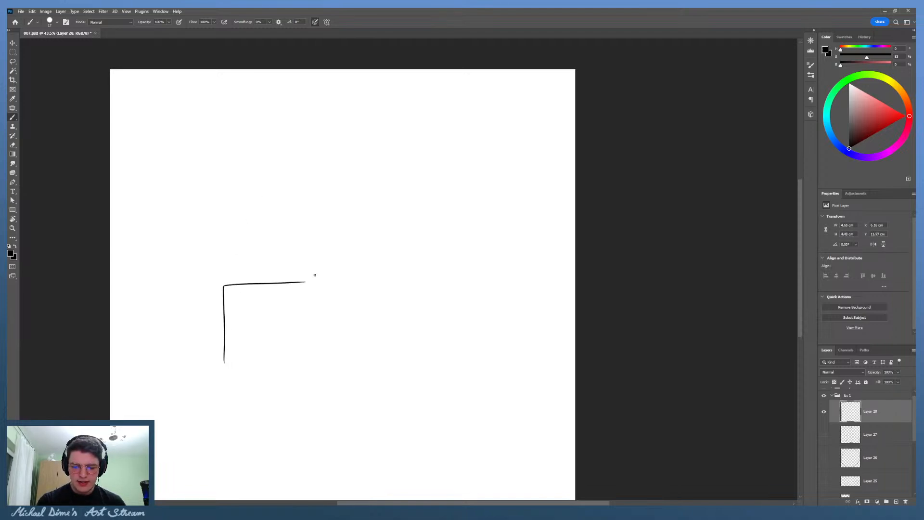
Step: Complete the square with its bottom and right sides, undoing and redrawing the strokes that miss the corners
drag(224, 361, 296, 359)
key(ctrl+z)
key(ctrl+z)
drag(221, 359, 304, 359)
key(ctrl+z)
key(ctrl+z)
mouse_move(224, 362)
mouse_down()
mouse_move(305, 358)
mouse_move(312, 282)
mouse_move(302, 369)
mouse_move(306, 282)
mouse_move(304, 361)
mouse_up()
key(ctrl+z)
key(ctrl+z)
key(ctrl+z)
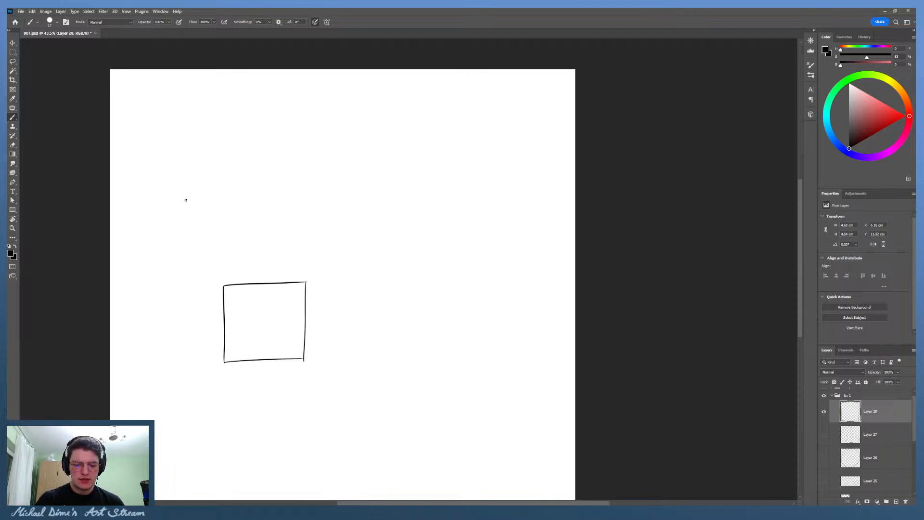
Step: Undo the trial vertical strokes drawn beside the square and trim the overshoot at its lower-right corner
mouse_move(196, 354)
mouse_down()
mouse_move(192, 284)
mouse_move(193, 366)
mouse_up()
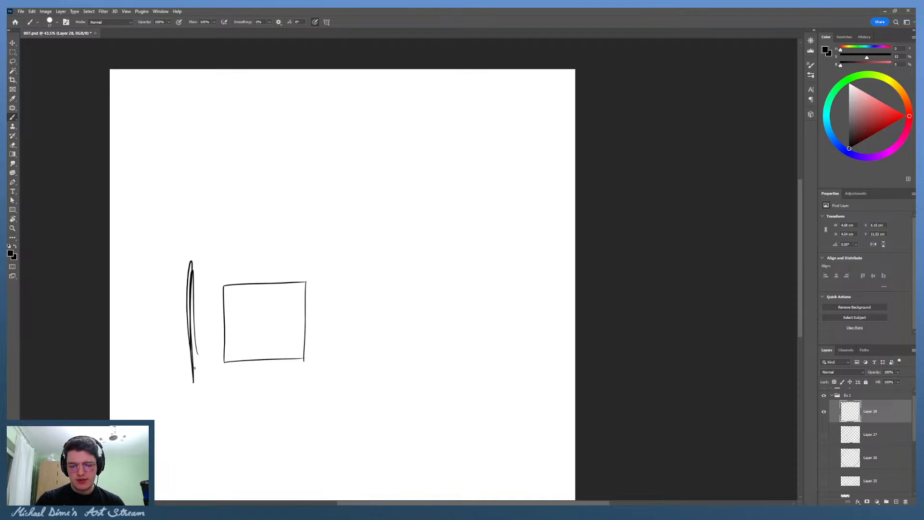
key(ctrl+z)
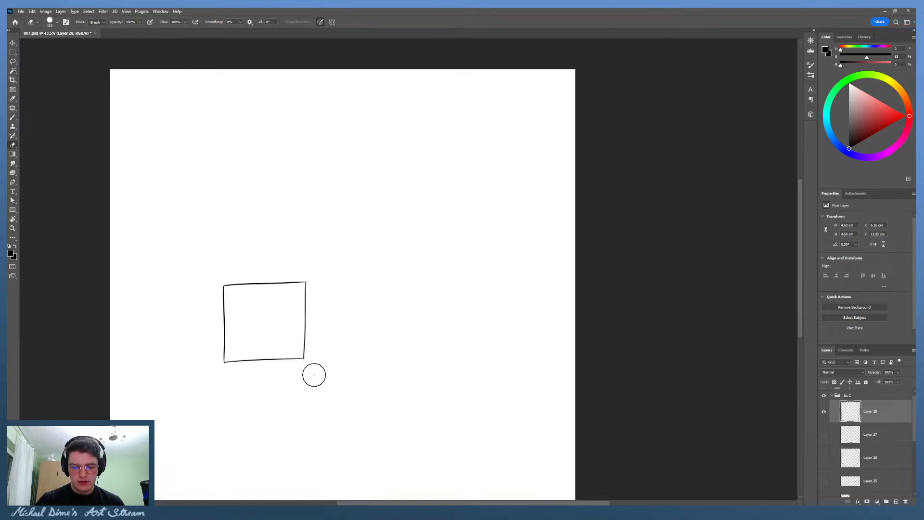
drag(226, 361, 291, 372)
key(ctrl+z)
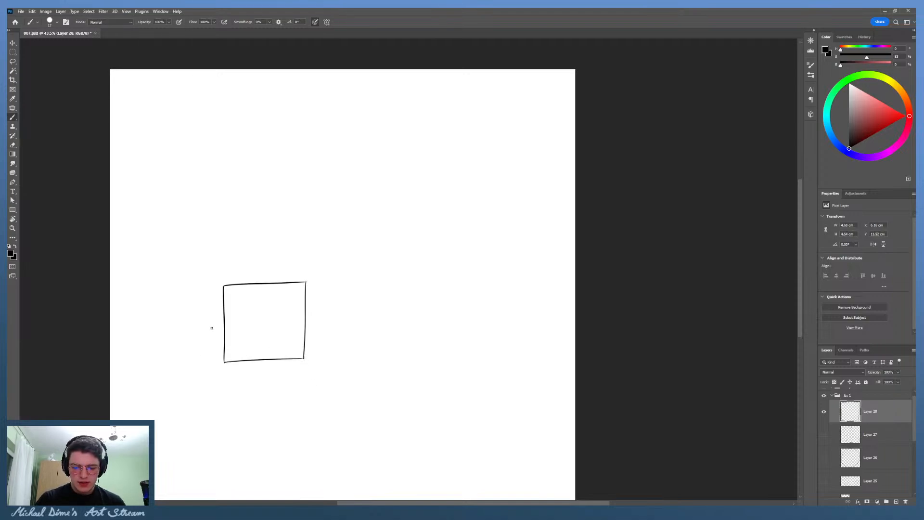
Step: Draw a thin triangle under the square from its lower-left corner, extending the square's right side downward, undoing and redrawing uneven strokes
drag(226, 366, 311, 392)
key(ctrl+z)
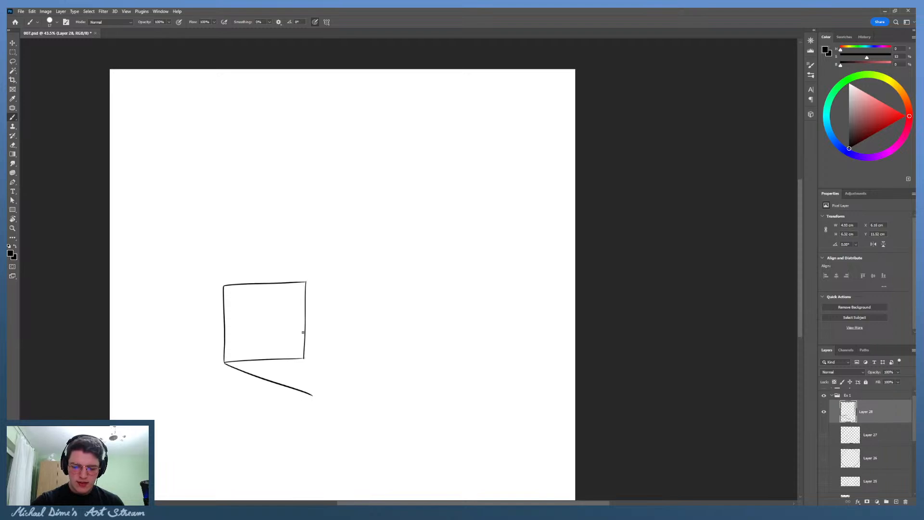
key(ctrl+z)
drag(225, 364, 305, 393)
key(ctrl+z)
key(ctrl+z)
drag(304, 358, 304, 388)
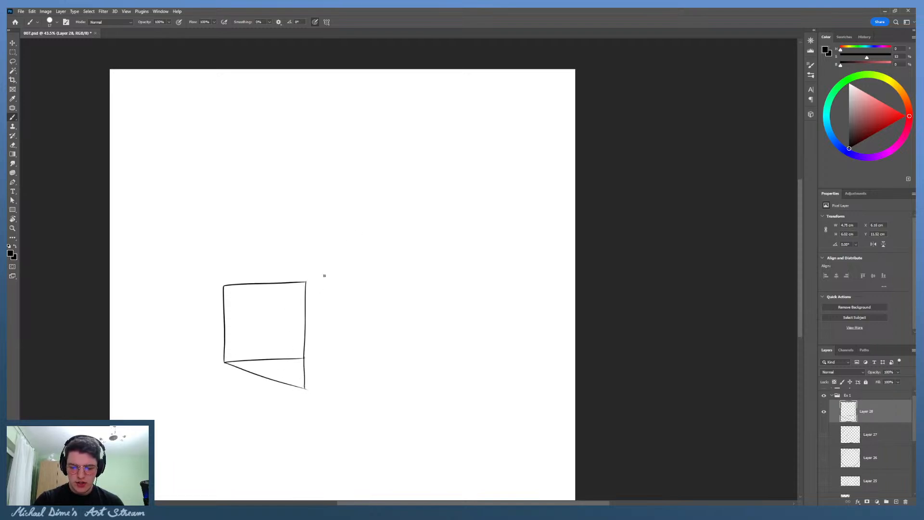
Step: Attach an outward-pointing triangle to the square's right side, starting and ending at its corners, undoing and redrawing the strokes that miss
drag(306, 283, 335, 329)
key(ctrl+z)
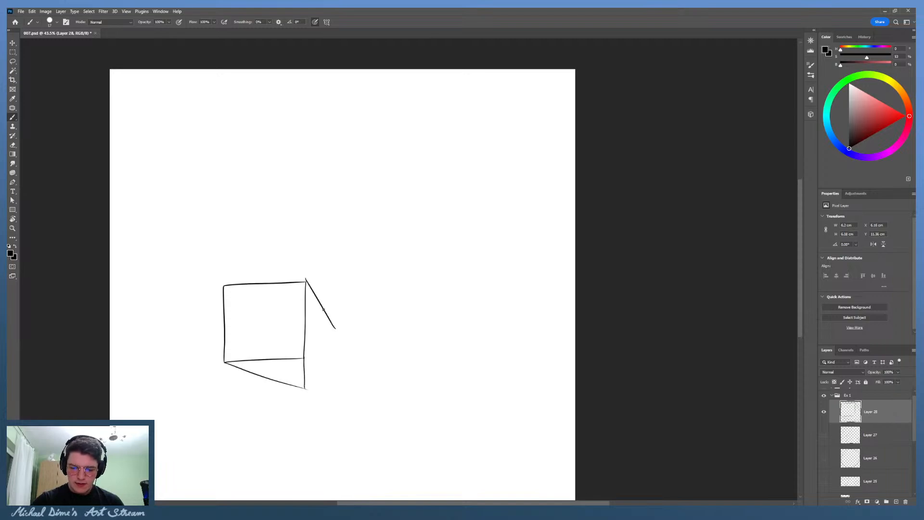
key(ctrl+z)
drag(306, 283, 335, 329)
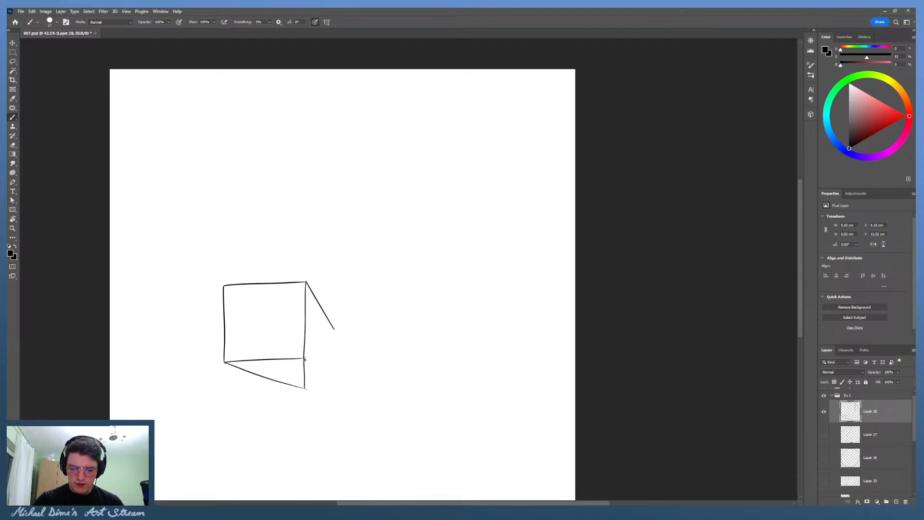
drag(305, 359, 338, 329)
key(ctrl+z)
drag(306, 357, 334, 330)
key(ctrl+z)
Step: Draw a dome-like arc over the square joining its two top corners, undoing and redrawing uneven attempts
mouse_move(223, 287)
mouse_down()
mouse_move(271, 259)
mouse_move(294, 283)
mouse_move(249, 267)
mouse_move(309, 288)
mouse_up()
key(ctrl+z)
key(ctrl+z)
mouse_move(223, 284)
mouse_down()
mouse_move(303, 273)
mouse_move(304, 283)
mouse_up()
key(ctrl+z)
key(e)
key(b)
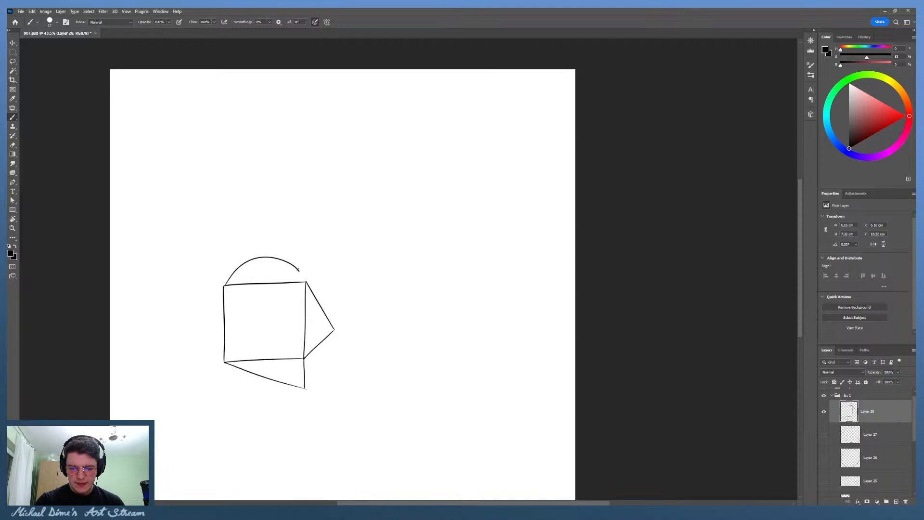
Step: Examine the overall silhouette formed by the square, the dome and the two attached triangles
scroll(283, 241, up, 2)
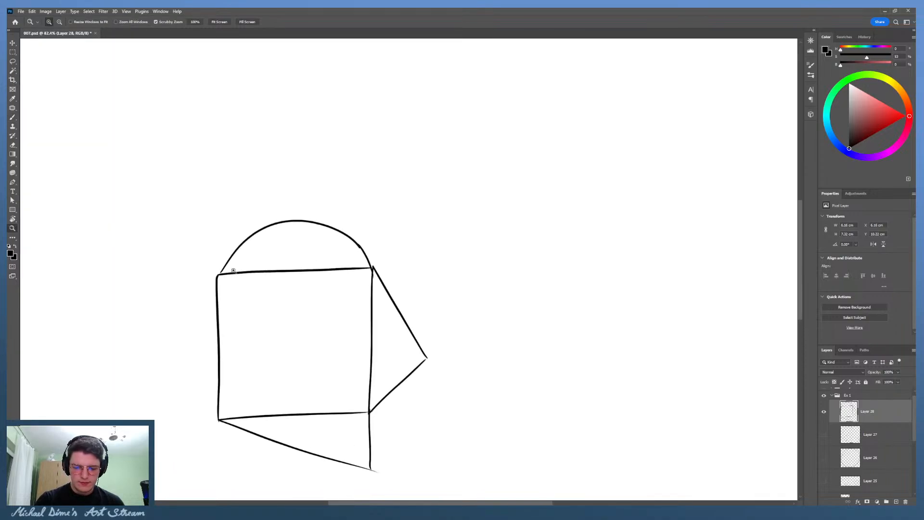
key(z)
drag(278, 238, 245, 262)
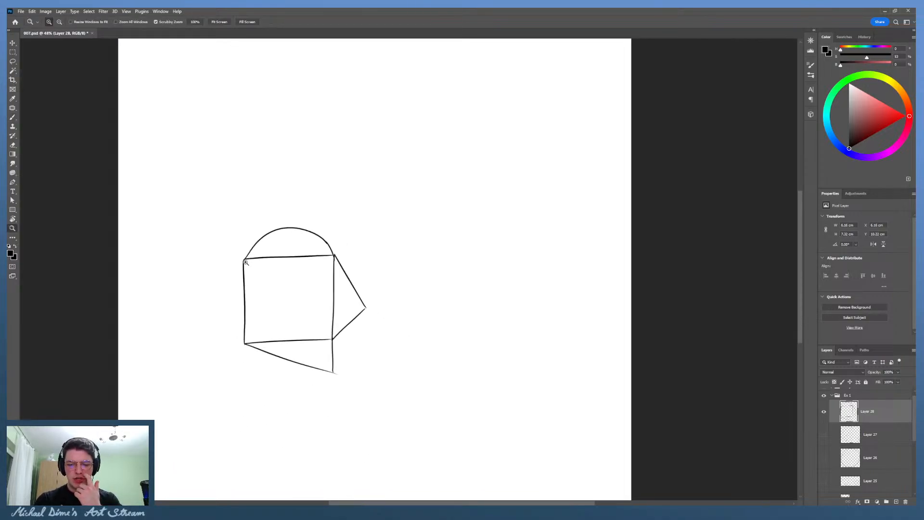
key(b)
scroll(359, 324, down, 3)
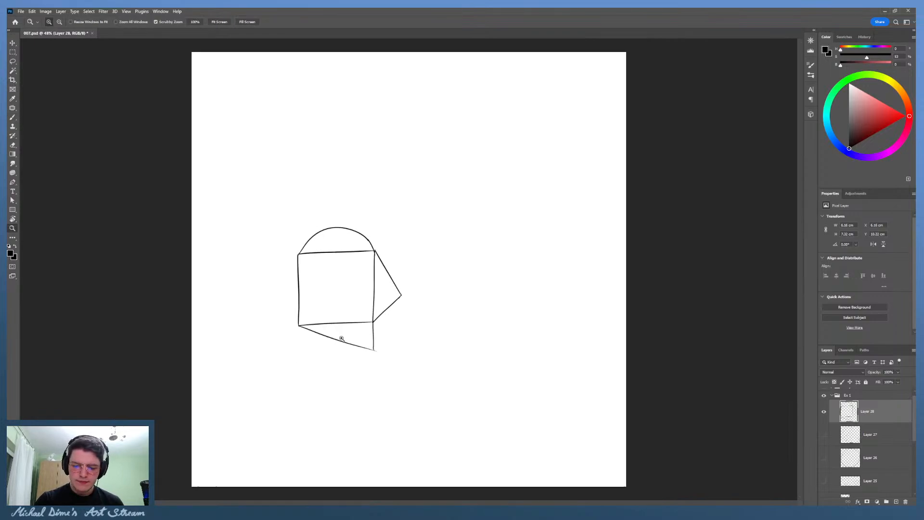
scroll(428, 305, up, 3)
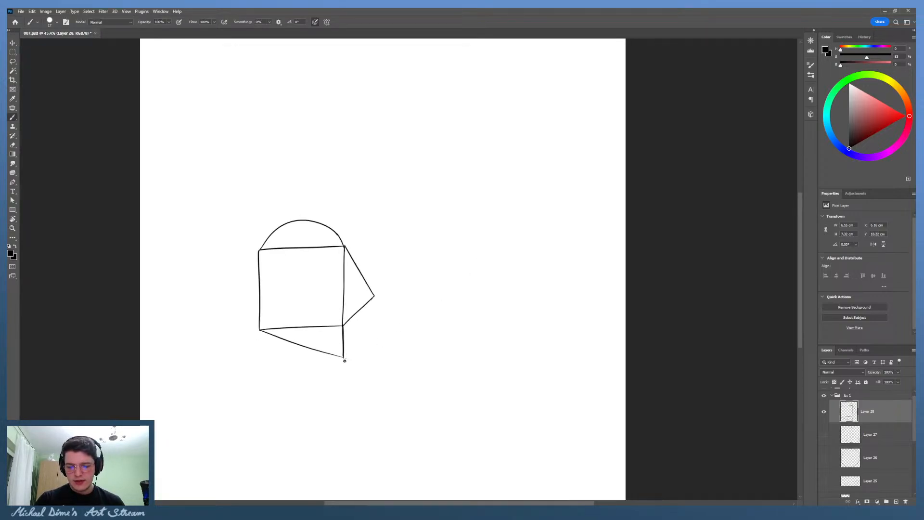
key(z)
scroll(433, 289, down, 2)
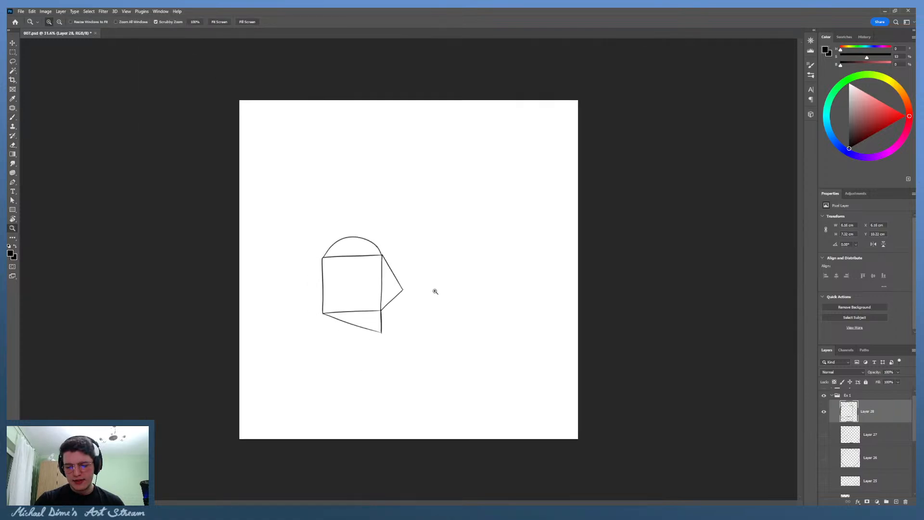
scroll(460, 279, up, 5)
scroll(347, 268, down, 3)
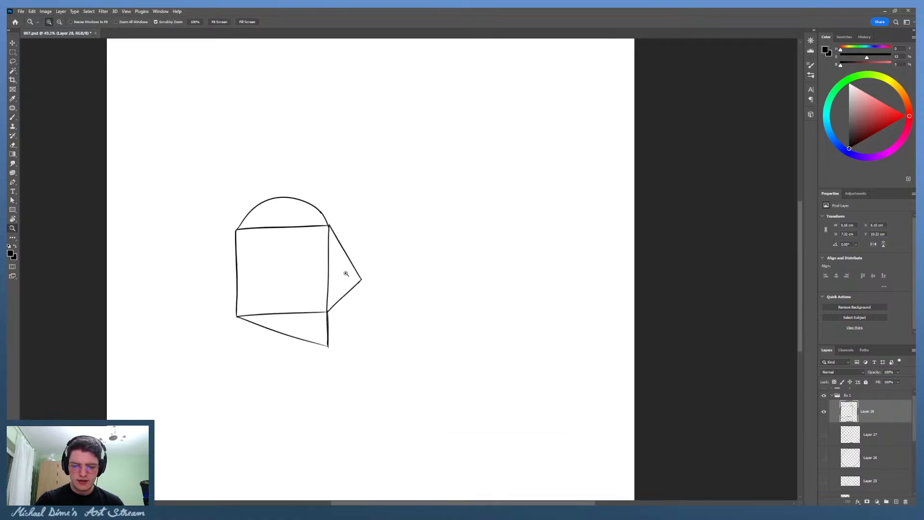
scroll(373, 252, up, 1)
scroll(368, 260, down, 3)
key(b)
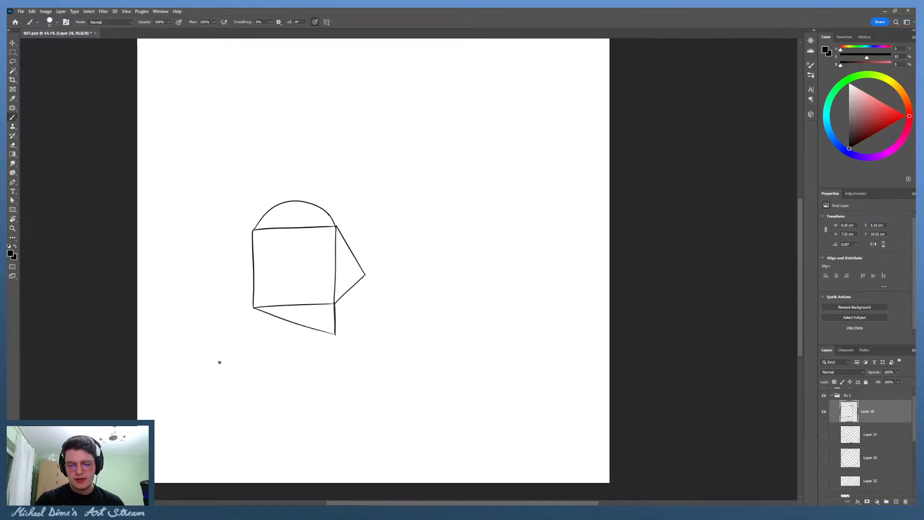
Step: Draw long vertical trial strokes to the left of the combined shape and undo them
mouse_move(213, 412)
mouse_down()
mouse_move(219, 124)
mouse_move(220, 419)
mouse_move(228, 67)
mouse_up()
key(ctrl+z)
key(z)
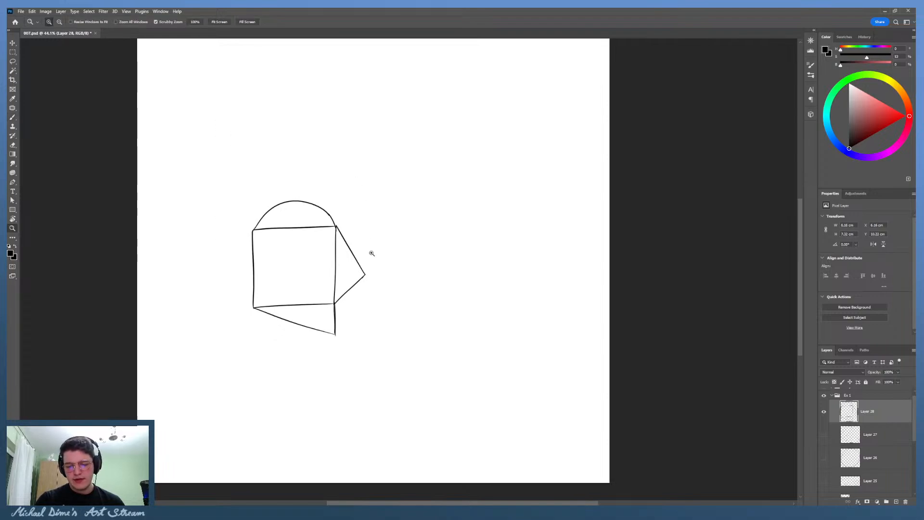
mouse_move(372, 255)
mouse_down()
mouse_move(405, 243)
mouse_move(410, 254)
mouse_move(398, 260)
mouse_up()
key(b)
drag(124, 124, 115, 330)
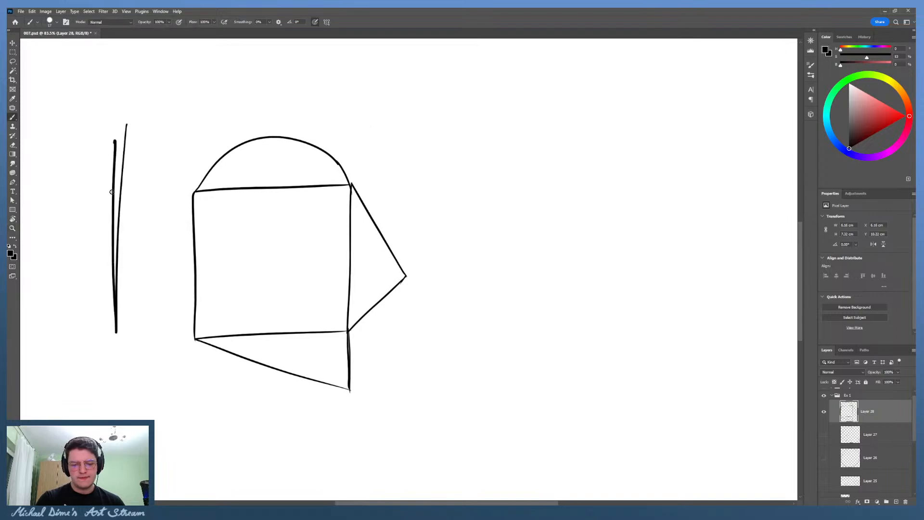
key(ctrl+z)
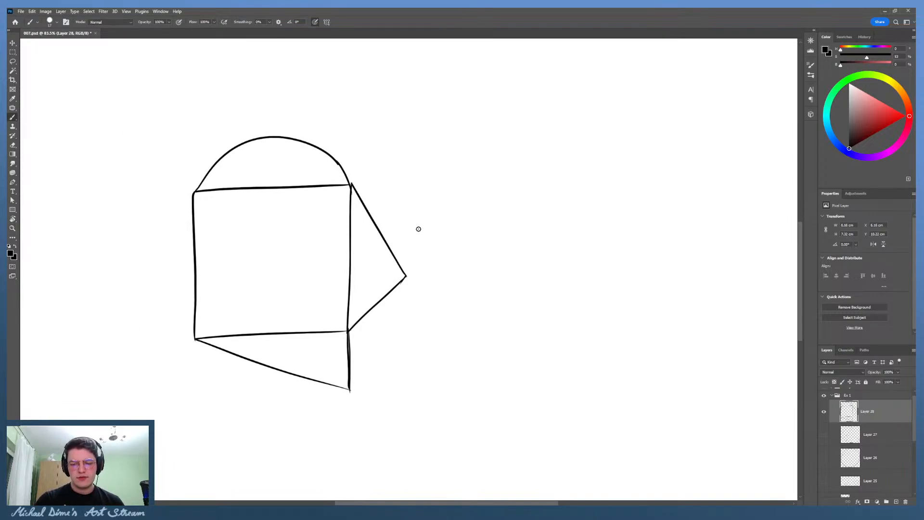
Step: Draw a long direction arrow sweeping over the dome toward the lower right, a short arrow beneath the lower triangle, and strokes marking the gap between triangles
mouse_move(189, 160)
mouse_down()
mouse_move(274, 92)
mouse_move(347, 121)
mouse_move(433, 256)
mouse_up()
key(ctrl+z)
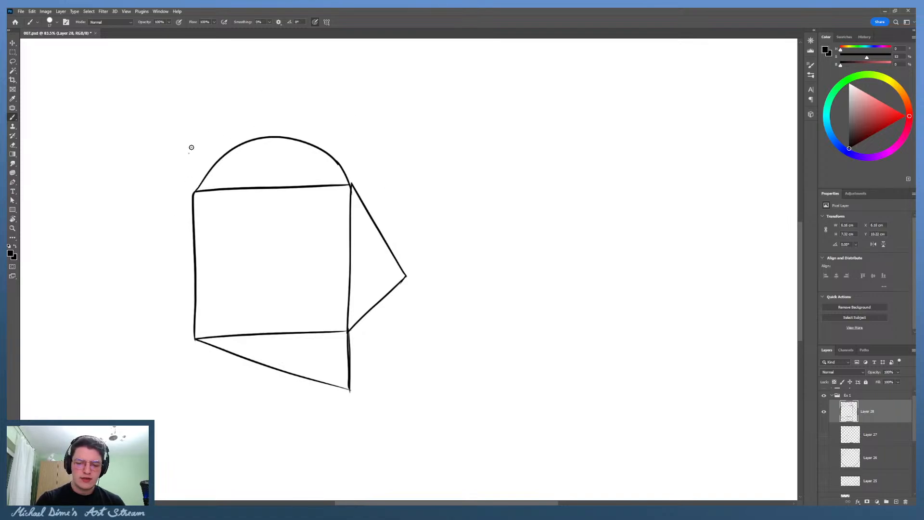
mouse_move(189, 152)
mouse_down()
mouse_move(268, 94)
mouse_move(337, 114)
mouse_move(578, 396)
mouse_move(545, 384)
mouse_move(599, 409)
mouse_move(568, 365)
mouse_up()
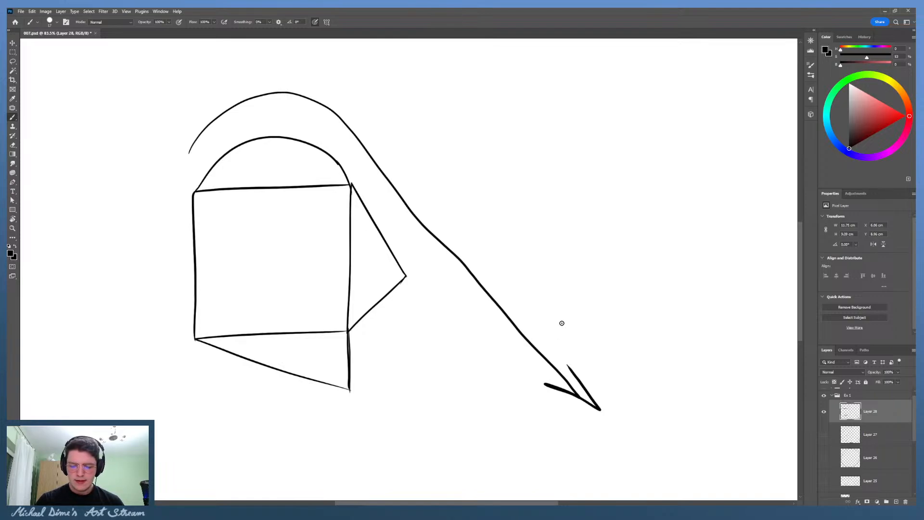
drag(206, 370, 362, 430)
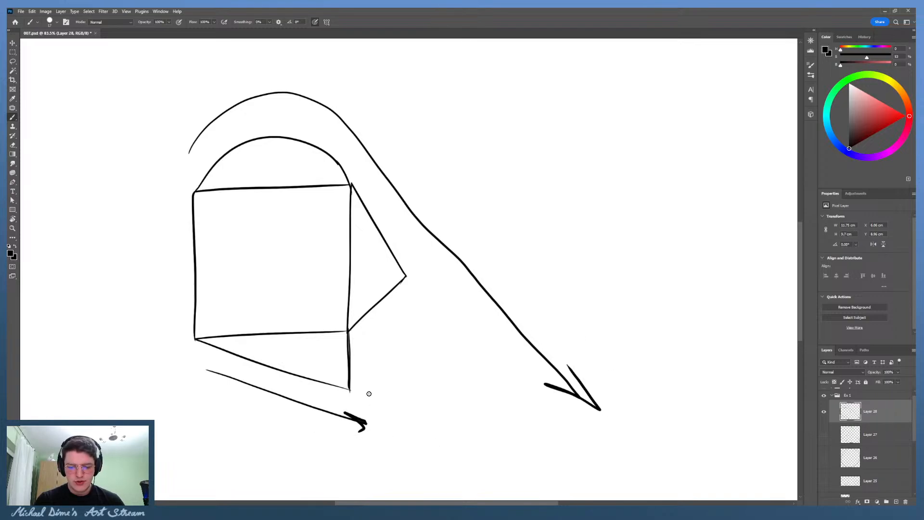
mouse_move(359, 384)
mouse_down()
mouse_move(371, 325)
mouse_move(414, 287)
mouse_up()
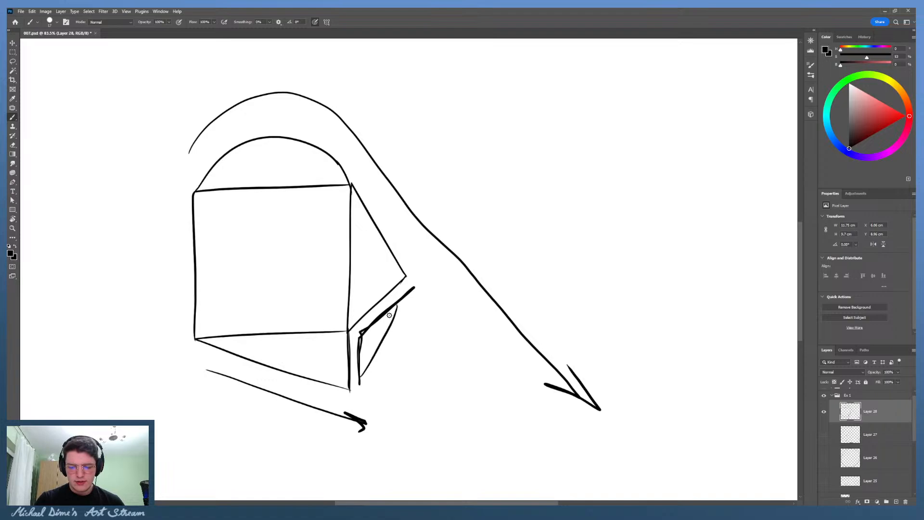
Step: Erase the gap strokes and both direction arrows around the combined shape
key(e)
mouse_move(367, 382)
mouse_down()
mouse_move(365, 353)
mouse_move(408, 296)
mouse_up()
key(b)
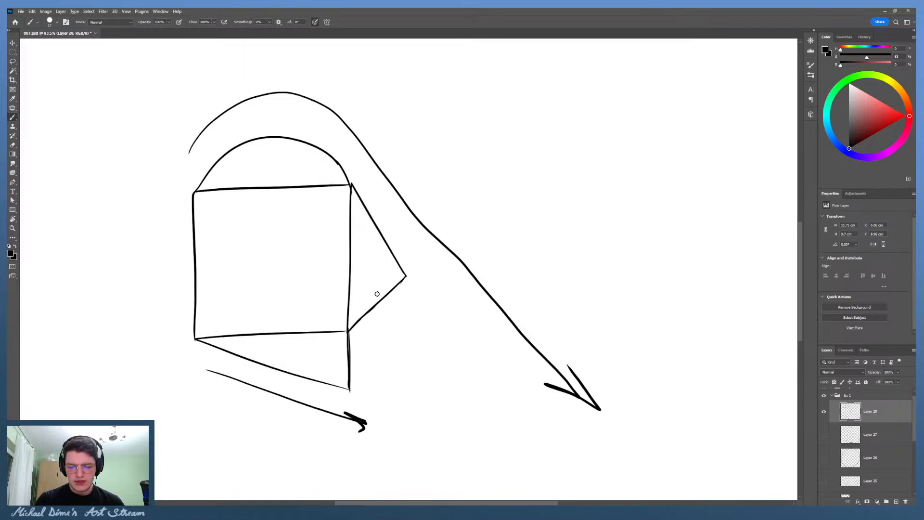
key(e)
scroll(412, 293, down, 3)
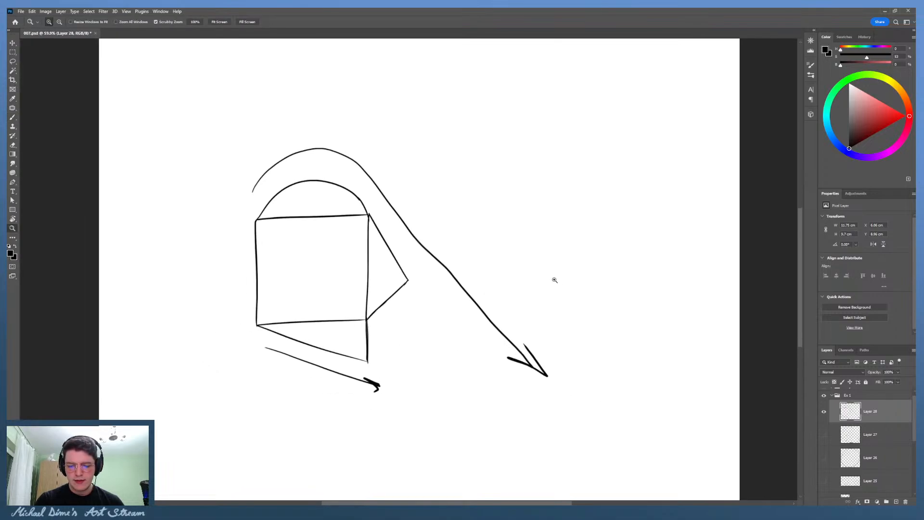
drag(304, 365, 342, 377)
mouse_move(270, 167)
mouse_down()
mouse_move(289, 157)
mouse_move(281, 169)
mouse_move(421, 170)
mouse_move(384, 163)
mouse_move(378, 178)
mouse_move(511, 347)
mouse_move(422, 234)
mouse_move(547, 382)
mouse_move(528, 362)
mouse_move(544, 375)
mouse_move(582, 349)
mouse_up()
Step: Draw a rounded, bent stroke to the lower right of the combined shape and erase it
key(b)
mouse_move(464, 291)
mouse_down()
mouse_move(524, 400)
mouse_move(420, 407)
mouse_up()
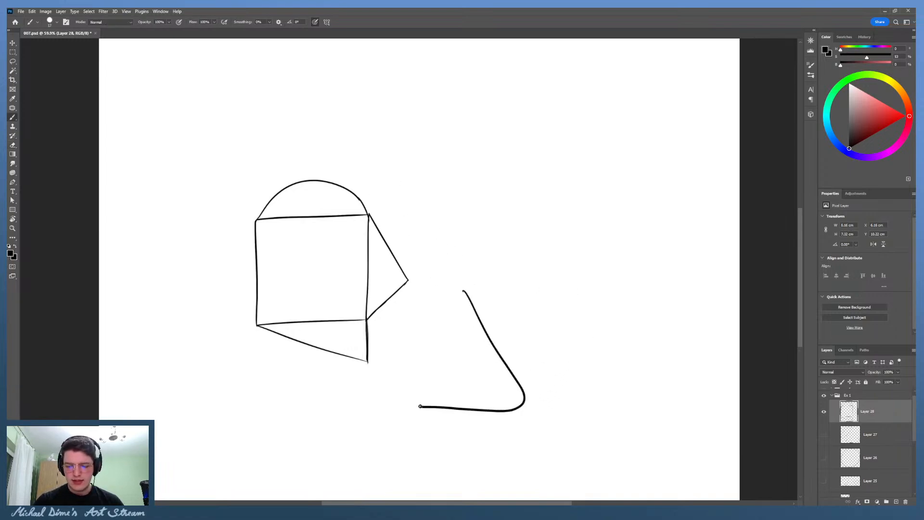
mouse_move(540, 394)
mouse_down()
mouse_move(573, 426)
mouse_move(534, 428)
mouse_move(463, 272)
mouse_move(406, 406)
mouse_move(562, 392)
mouse_up()
key(e)
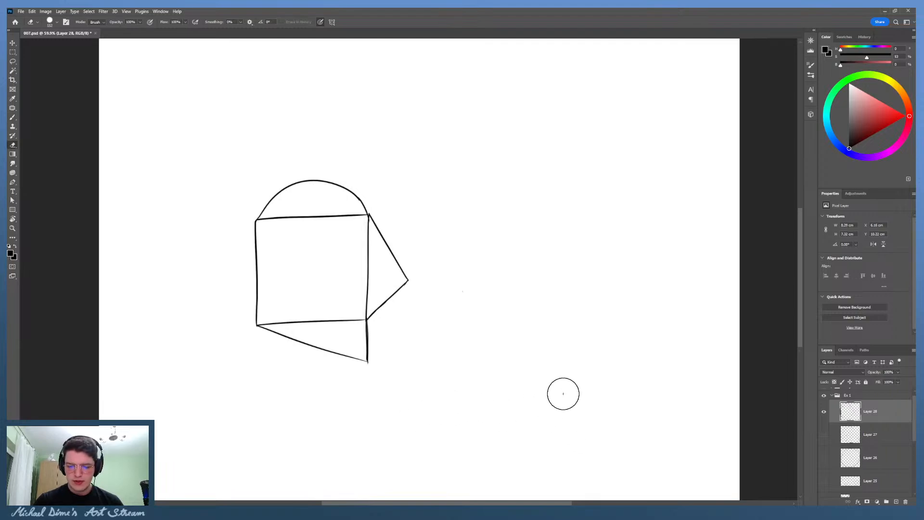
Step: Draw an eye with a dark pupil inside the square and a line dividing the right triangle, redrawing the line where it overshoots
key(z)
mouse_move(422, 281)
mouse_down()
mouse_move(442, 262)
mouse_move(471, 265)
mouse_move(396, 211)
mouse_move(422, 262)
mouse_move(419, 248)
mouse_up()
key(b)
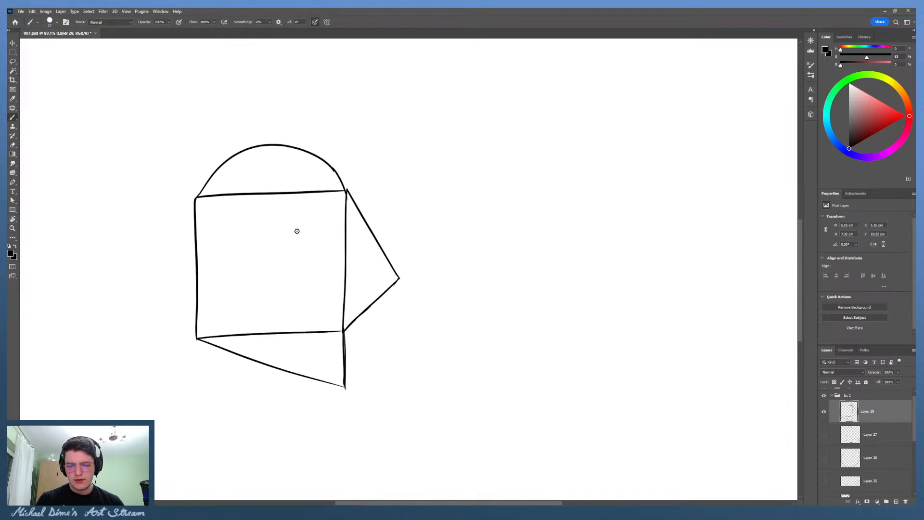
drag(278, 232, 312, 230)
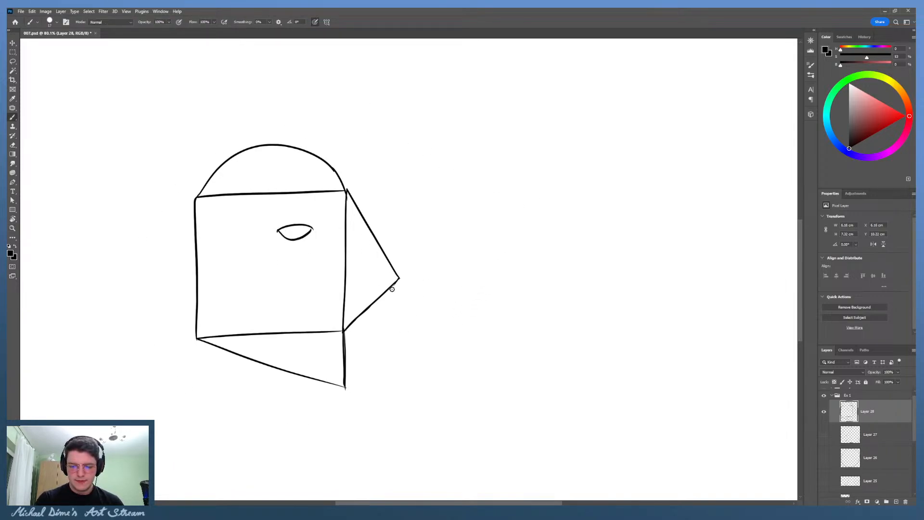
mouse_move(345, 289)
mouse_down()
mouse_move(402, 274)
mouse_move(377, 281)
mouse_move(402, 283)
mouse_move(339, 288)
mouse_up()
key(ctrl+z)
key(ctrl+z)
key(ctrl+z)
key(ctrl+z)
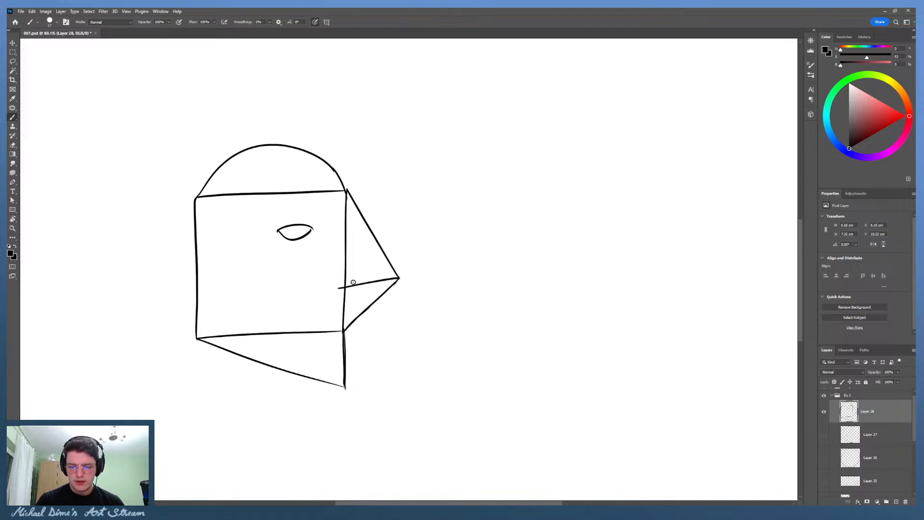
key(ctrl+z)
drag(400, 277, 346, 285)
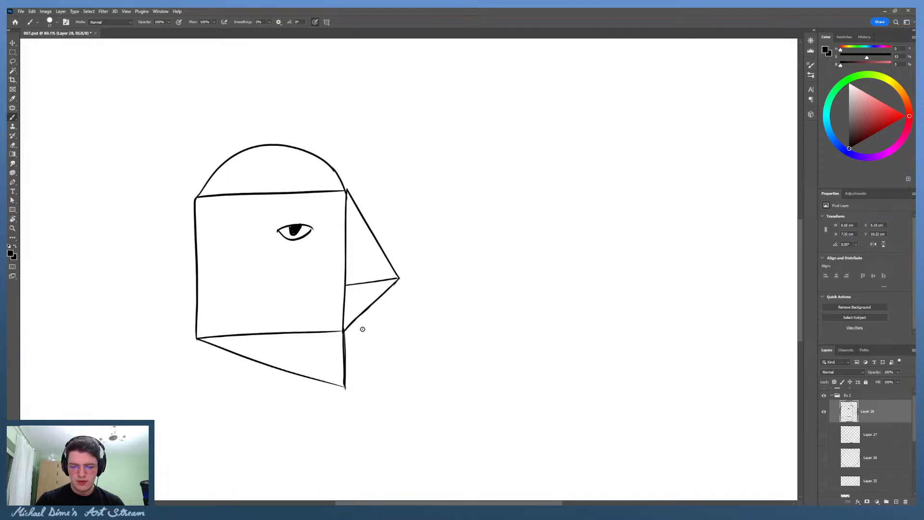
Step: Add a small lip-like triangle below the right triangle, starting at the square's lower-right corner, undoing and redrawing the slanted stroke
key(z)
mouse_move(362, 322)
mouse_down()
mouse_move(330, 346)
mouse_move(270, 342)
mouse_up()
drag(440, 289, 525, 262)
key(b)
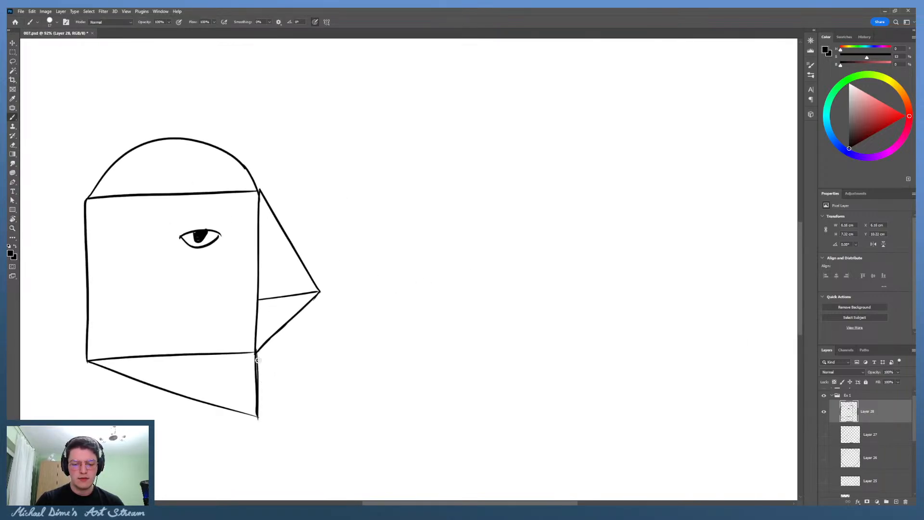
drag(255, 353, 285, 409)
key(ctrl+z)
drag(256, 354, 284, 409)
key(ctrl+z)
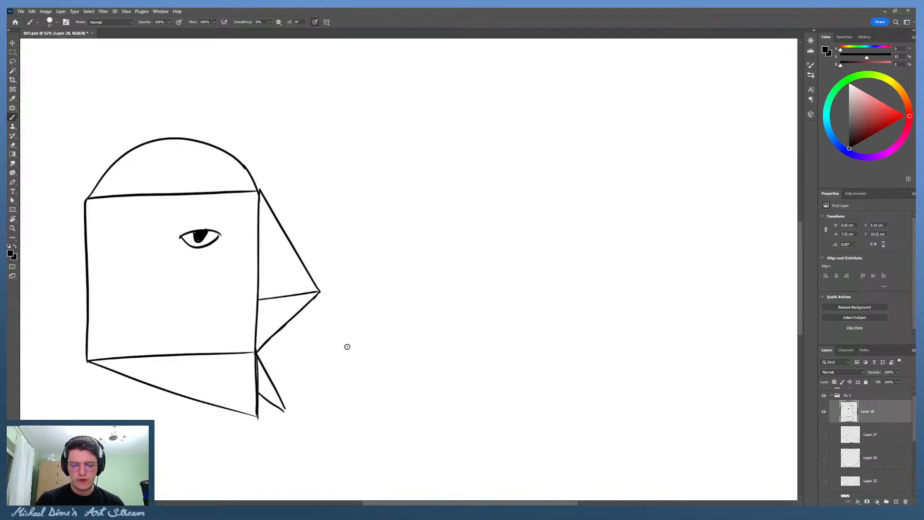
Step: Erase the eye, the dividing line in the right triangle and the small lip-like triangle
key(z)
drag(383, 285, 374, 289)
key(e)
mouse_move(334, 338)
mouse_down()
mouse_move(326, 317)
mouse_move(324, 338)
mouse_move(317, 308)
mouse_move(317, 346)
mouse_up()
key(b)
key(e)
mouse_move(277, 222)
mouse_down()
mouse_move(267, 235)
mouse_move(324, 274)
mouse_move(351, 265)
mouse_move(319, 253)
mouse_up()
Step: Redraw the erased parts of the square's right side and the right triangle's lower edge, undoing strokes that do not line up
key(b)
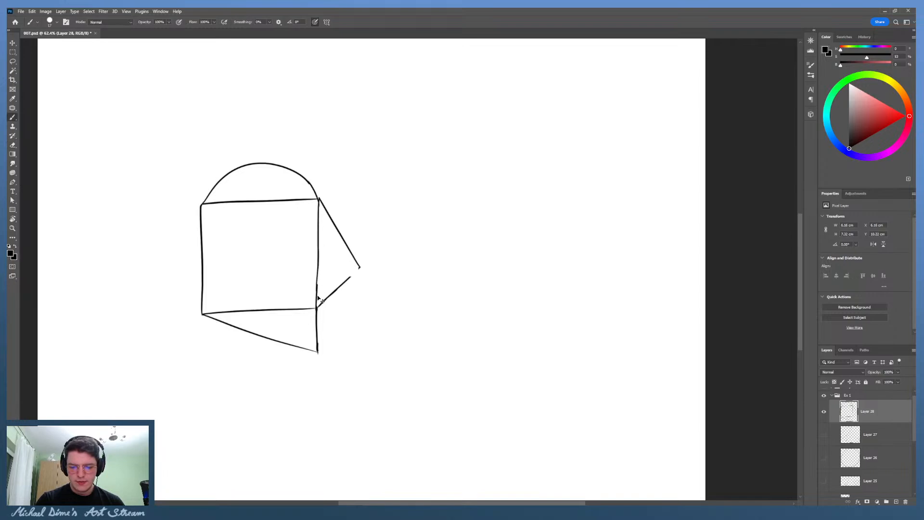
key(ctrl+z)
mouse_move(317, 289)
mouse_down()
mouse_move(319, 252)
mouse_move(319, 263)
mouse_up()
key(ctrl+z)
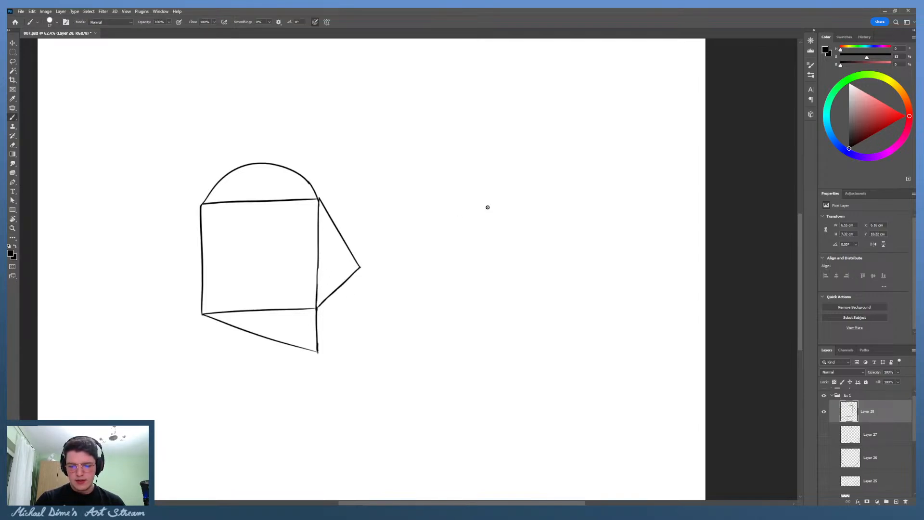
key(z)
drag(361, 291, 339, 307)
mouse_move(551, 205)
mouse_down()
mouse_move(533, 200)
mouse_move(549, 216)
mouse_up()
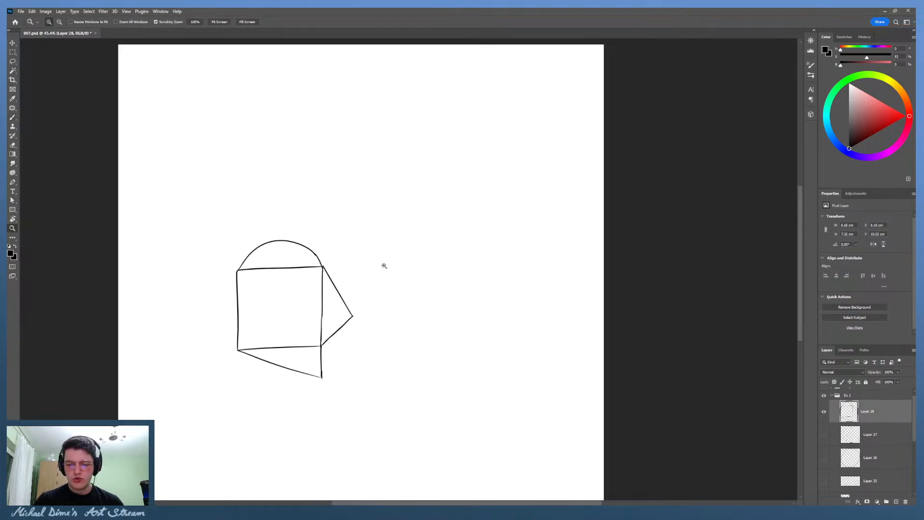
Step: Erase the inner sides of the square shared with the arc and triangles, leaving only the outer contour of the head-like form
drag(275, 279, 295, 250)
key(e)
mouse_move(205, 258)
mouse_down()
mouse_move(359, 253)
mouse_move(369, 311)
mouse_move(359, 397)
mouse_move(215, 415)
mouse_move(213, 399)
mouse_up()
key(z)
drag(265, 330, 242, 345)
drag(370, 376, 380, 342)
key(b)
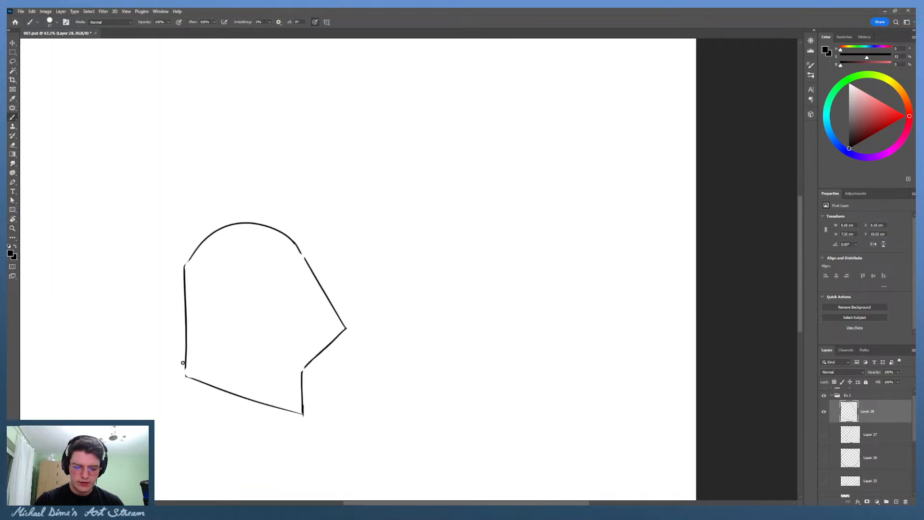
Step: Redraw the contour's left side and close the gaps at the forehead and below the nose-like tip, undoing any stray stroke
drag(187, 375, 184, 263)
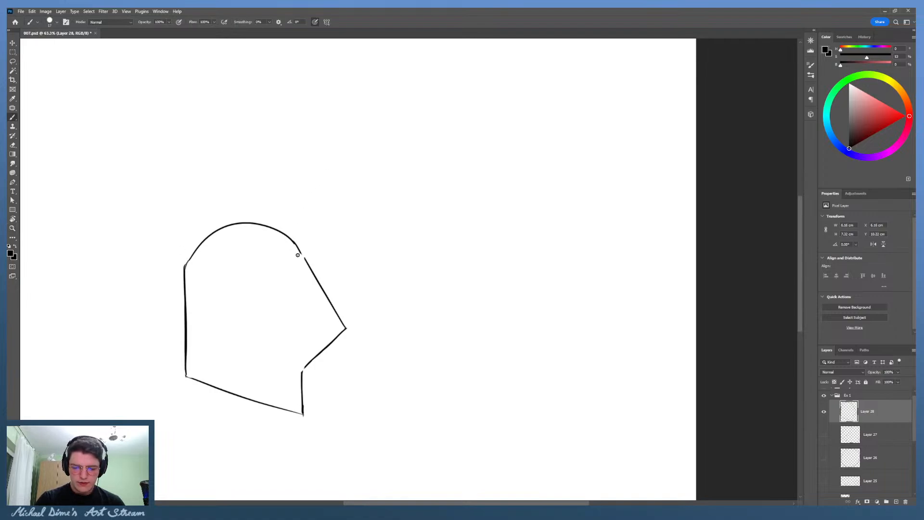
drag(297, 247, 315, 278)
key(ctrl+z)
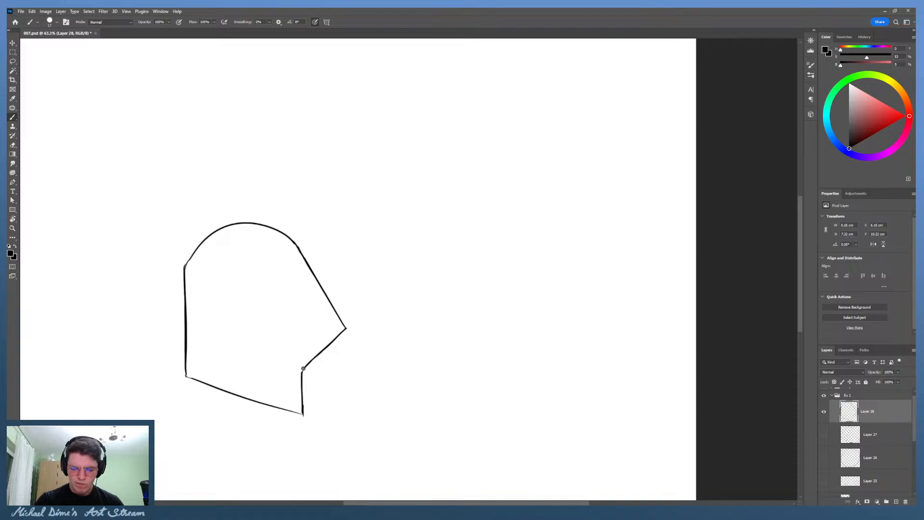
key(z)
drag(359, 351, 309, 370)
mouse_move(450, 336)
mouse_down()
mouse_move(485, 320)
mouse_move(477, 314)
mouse_move(475, 365)
mouse_up()
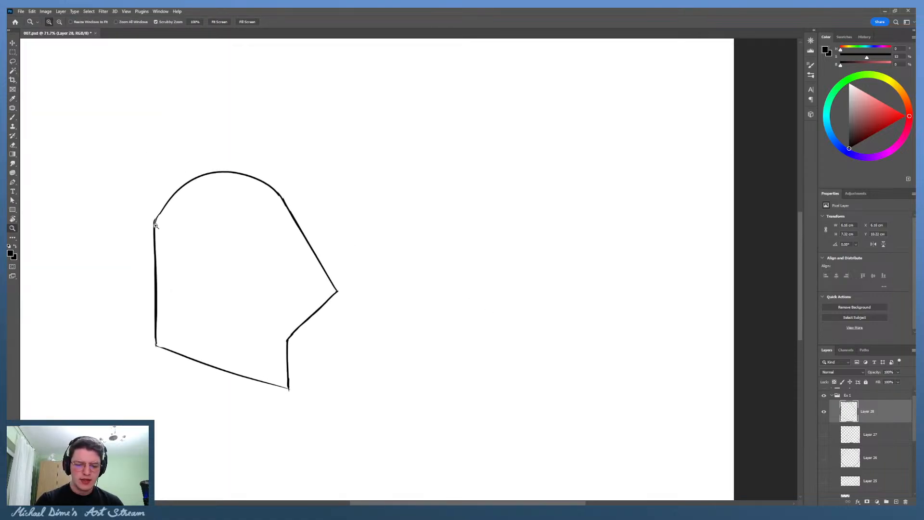
Step: Erase the overlapping line end where the arc meets the contour's left side
drag(156, 225, 155, 234)
key(e)
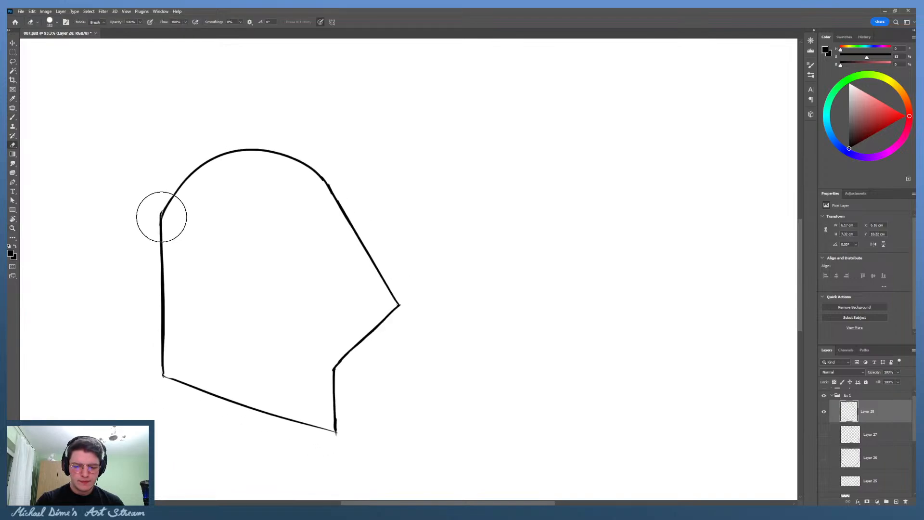
key(z)
drag(208, 186, 190, 202)
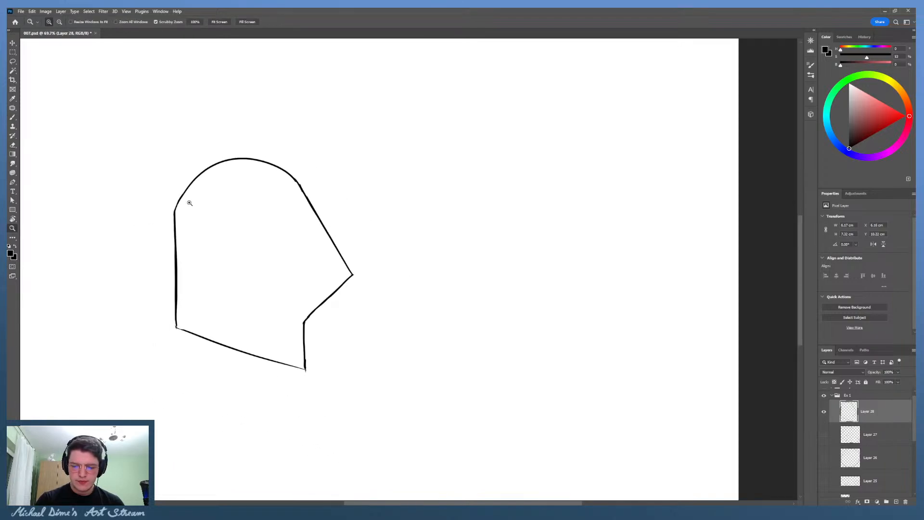
mouse_move(374, 191)
mouse_down()
mouse_move(363, 180)
mouse_move(382, 204)
mouse_move(356, 208)
mouse_up()
key(b)
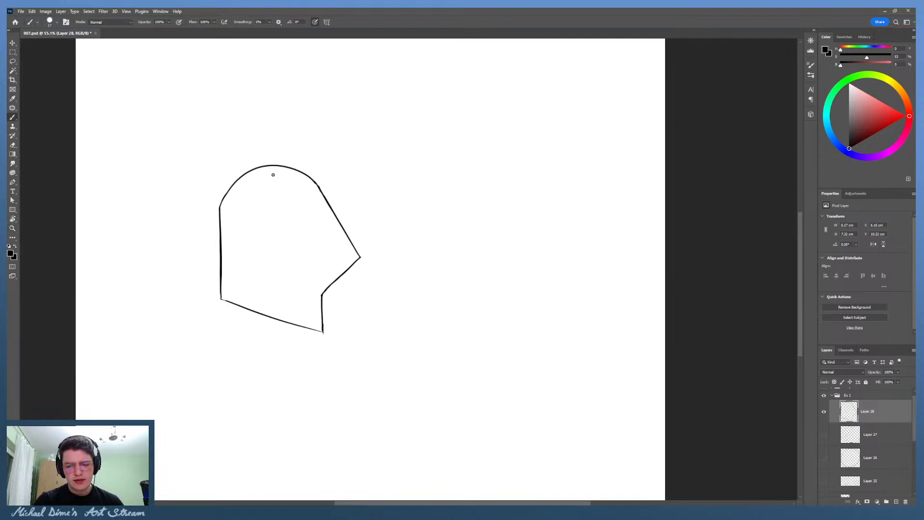
Step: Sketch direction arrows following the upper and lower contours of the head shape, and undo both
mouse_move(238, 155)
mouse_down()
mouse_move(382, 223)
mouse_move(432, 333)
mouse_up()
drag(217, 326, 382, 384)
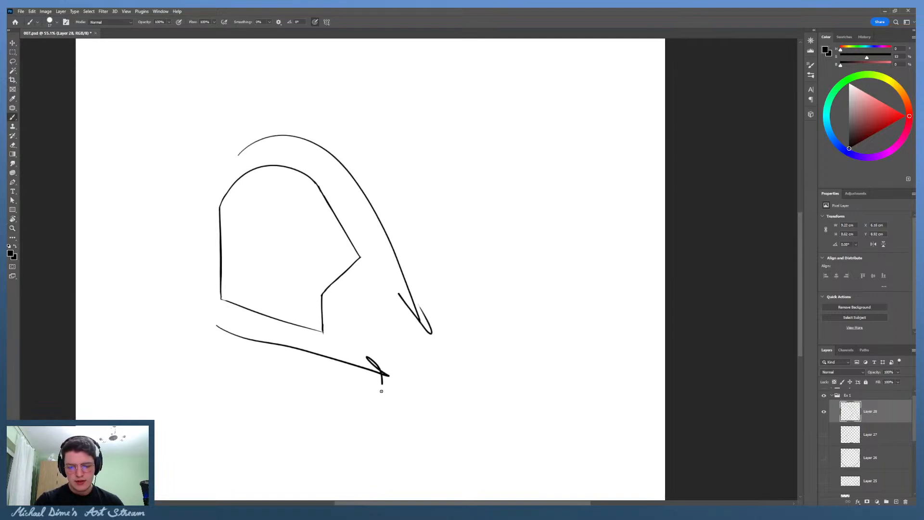
key(ctrl+z)
key(ctrl+z)
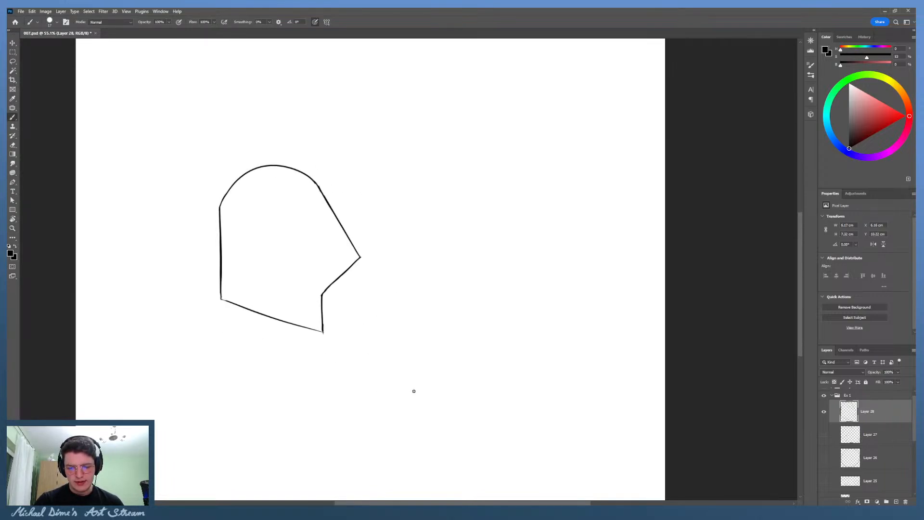
Step: Extend the slanted face line and the lower jaw line until they meet in a point at the lower right, undoing misaligned strokes
drag(419, 319, 384, 340)
drag(324, 274, 364, 337)
key(ctrl+z)
key(ctrl+z)
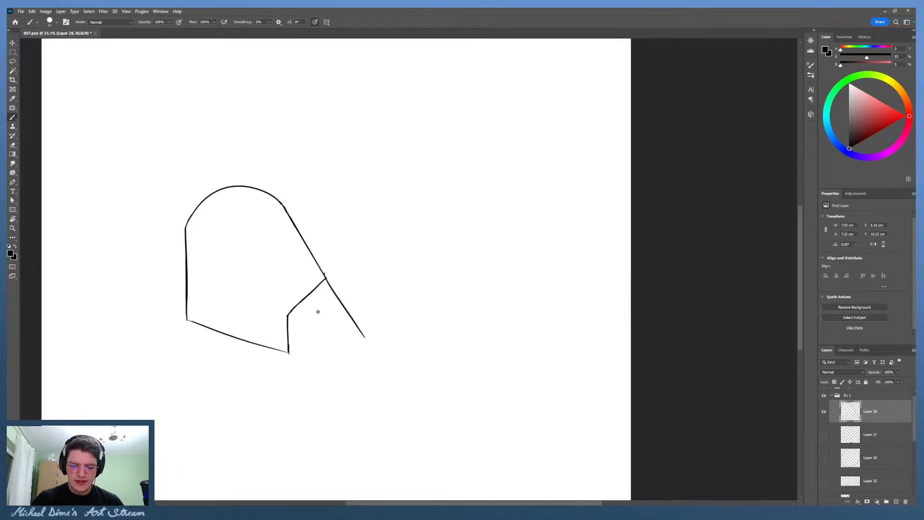
drag(287, 352, 365, 372)
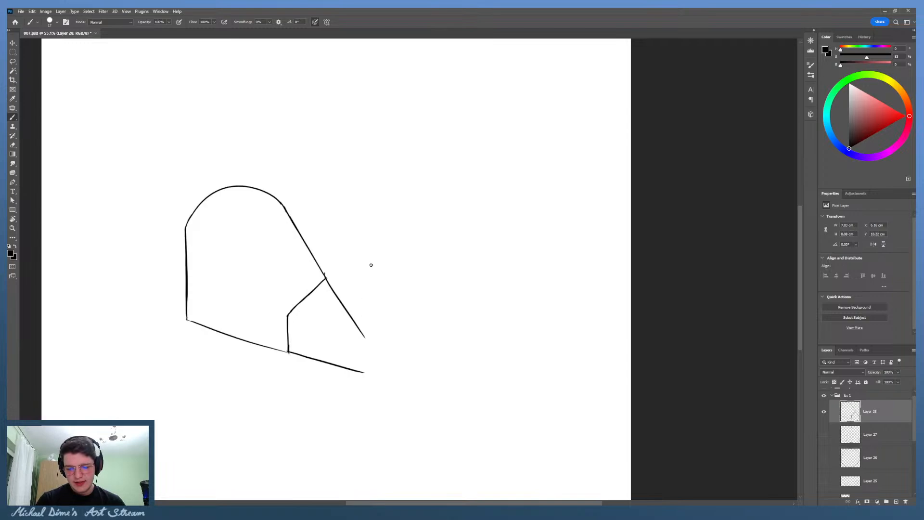
drag(362, 333, 389, 379)
key(ctrl+z)
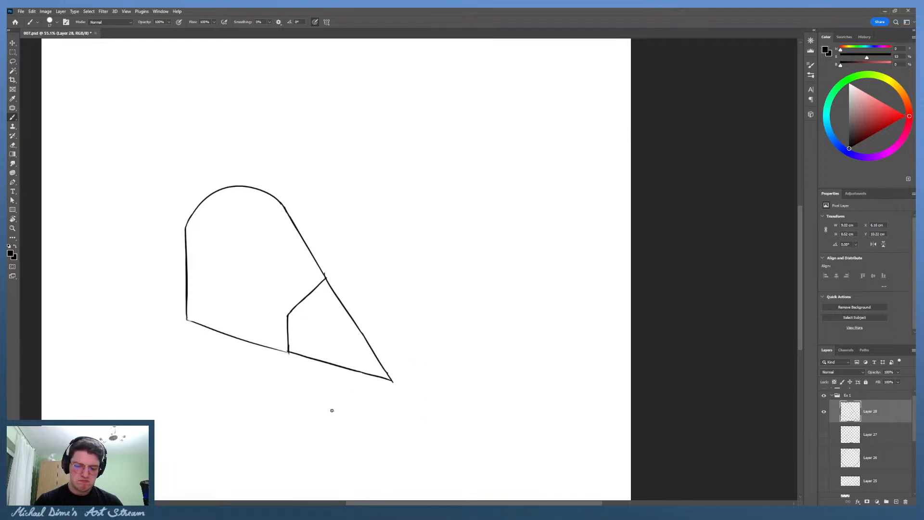
Step: Erase the notch lines inside the extended shape and patch the gaps left in its slanted and lower edges
key(e)
mouse_move(274, 308)
mouse_down()
mouse_move(287, 339)
mouse_move(318, 281)
mouse_up()
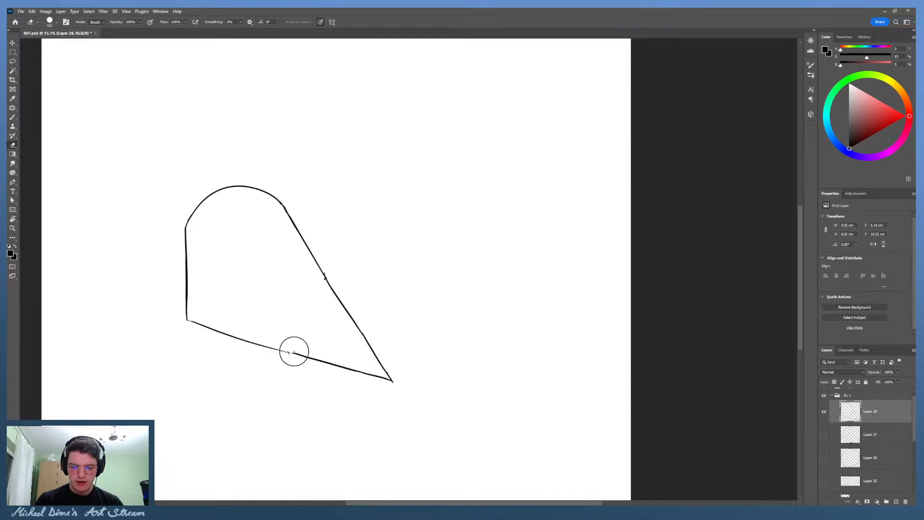
key(b)
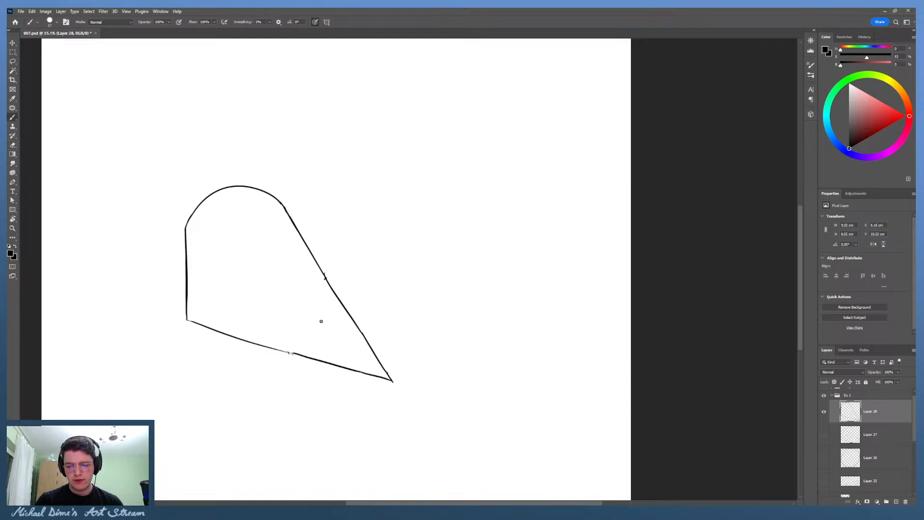
key(e)
drag(319, 273, 331, 306)
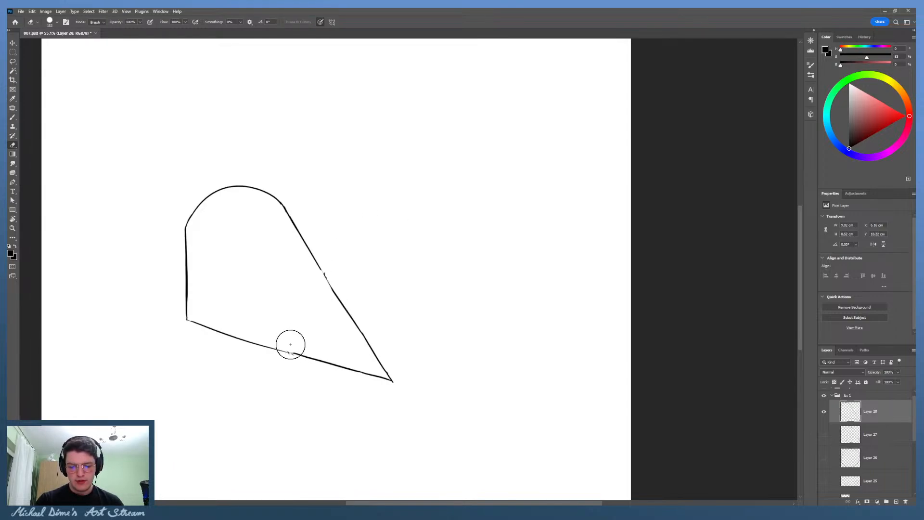
key(b)
drag(323, 276, 338, 297)
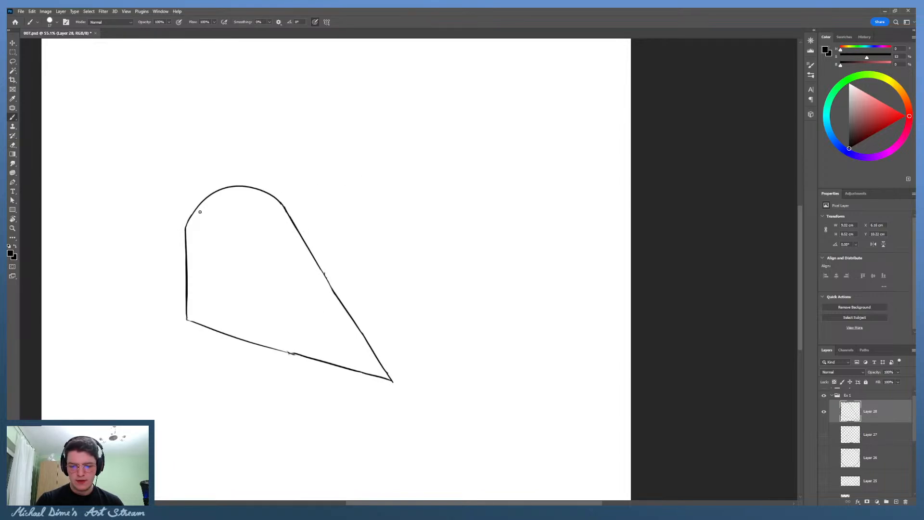
Step: Sketch arrows along the pointed shape's upper and lower edges to show its direction, undoing each one
mouse_move(198, 179)
mouse_down()
mouse_move(433, 381)
mouse_move(436, 373)
mouse_up()
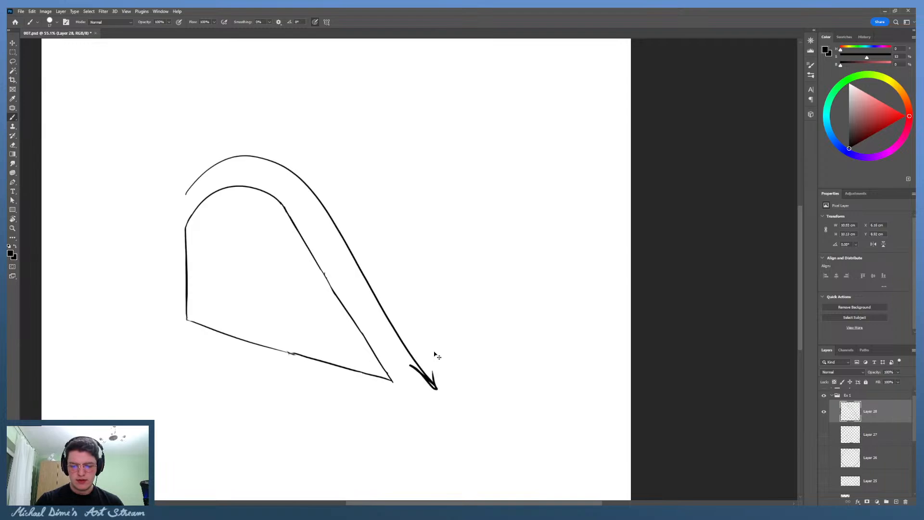
key(ctrl+z)
mouse_move(220, 353)
mouse_down()
mouse_move(429, 432)
mouse_move(409, 436)
mouse_up()
key(ctrl+z)
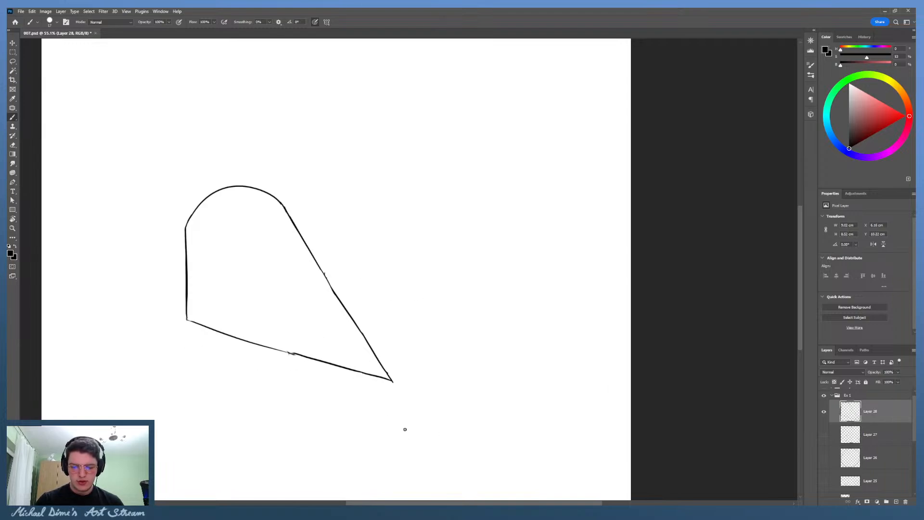
mouse_move(166, 329)
mouse_down()
mouse_move(157, 308)
mouse_move(159, 326)
mouse_up()
key(ctrl+z)
Step: Add a new layer and hide Layer 28 with the pointed shape to get an empty canvas
key(z)
drag(342, 263, 326, 264)
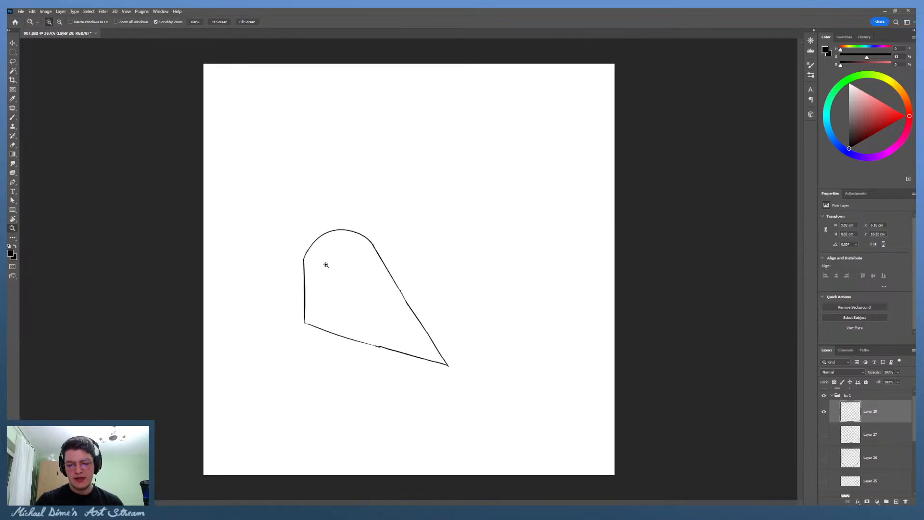
mouse_move(512, 220)
mouse_down()
mouse_move(538, 196)
mouse_move(400, 212)
mouse_move(435, 198)
mouse_move(422, 197)
mouse_up()
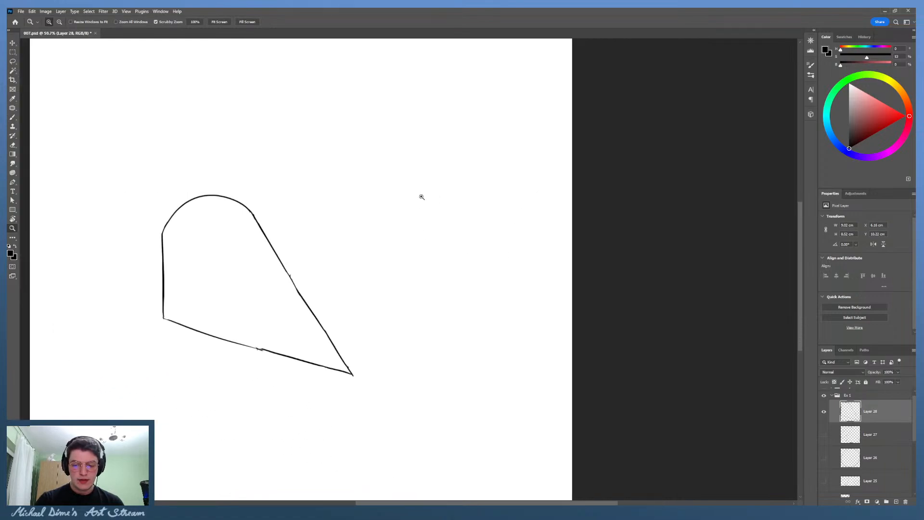
click(896, 502)
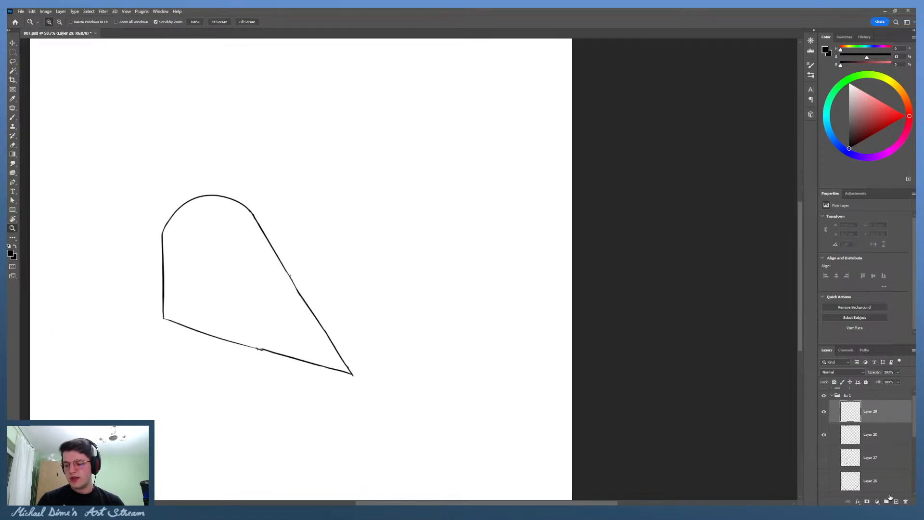
click(824, 435)
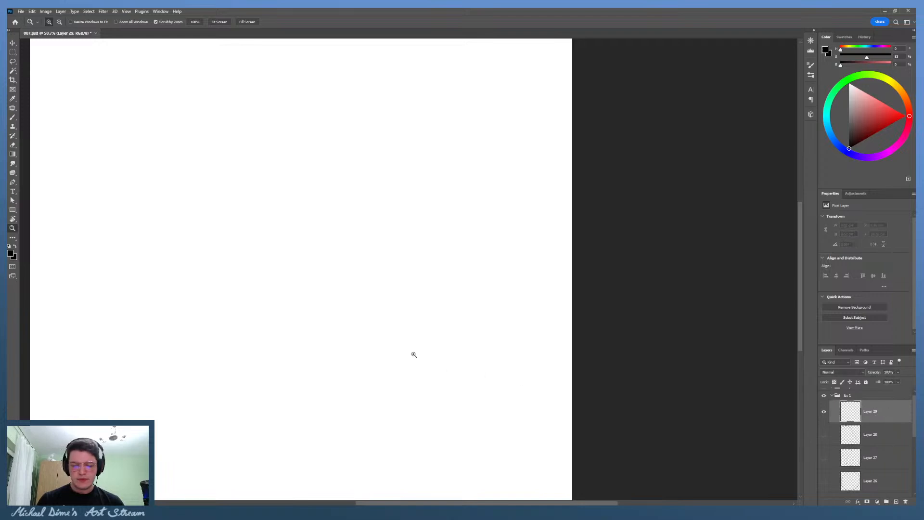
Step: Draw a narrow ellipse slanted up to the right in the upper left part of the empty canvas
drag(324, 174, 304, 182)
click(562, 152)
key(b)
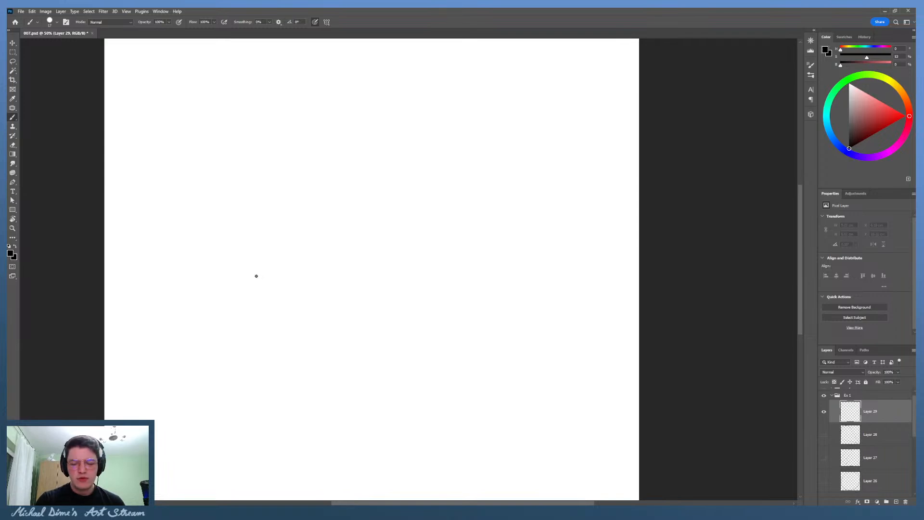
drag(258, 218, 287, 165)
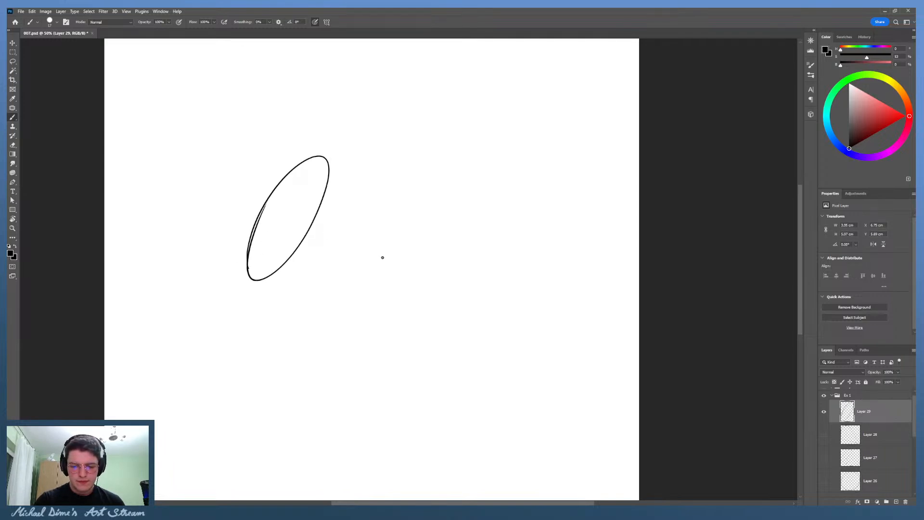
Step: Draw a second, nearly round ellipse below and to the right of the narrow one, undoing attempts until the shape fits
mouse_move(340, 384)
mouse_down()
mouse_move(339, 409)
mouse_move(330, 384)
mouse_move(340, 437)
mouse_move(329, 381)
mouse_up()
key(ctrl+z)
key(ctrl+z)
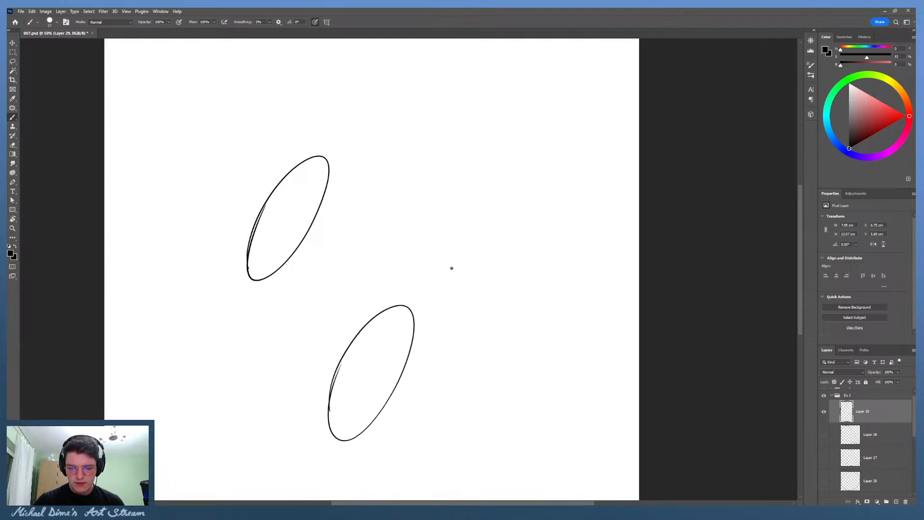
key(ctrl+z)
mouse_move(349, 419)
mouse_down()
mouse_move(409, 328)
mouse_move(343, 412)
mouse_up()
key(ctrl+z)
mouse_move(320, 382)
mouse_down()
mouse_move(404, 313)
mouse_move(321, 375)
mouse_move(349, 396)
mouse_move(319, 357)
mouse_move(340, 403)
mouse_move(318, 359)
mouse_up()
key(ctrl+z)
key(ctrl+z)
key(e)
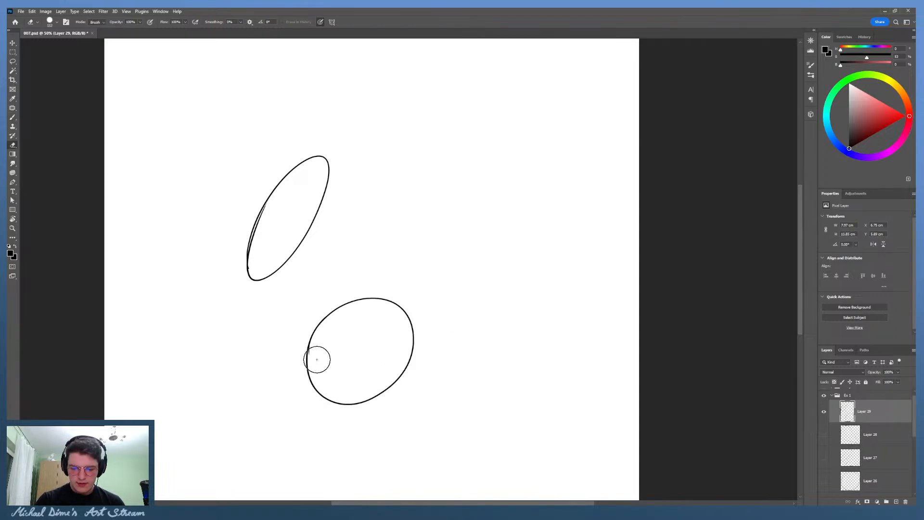
key(b)
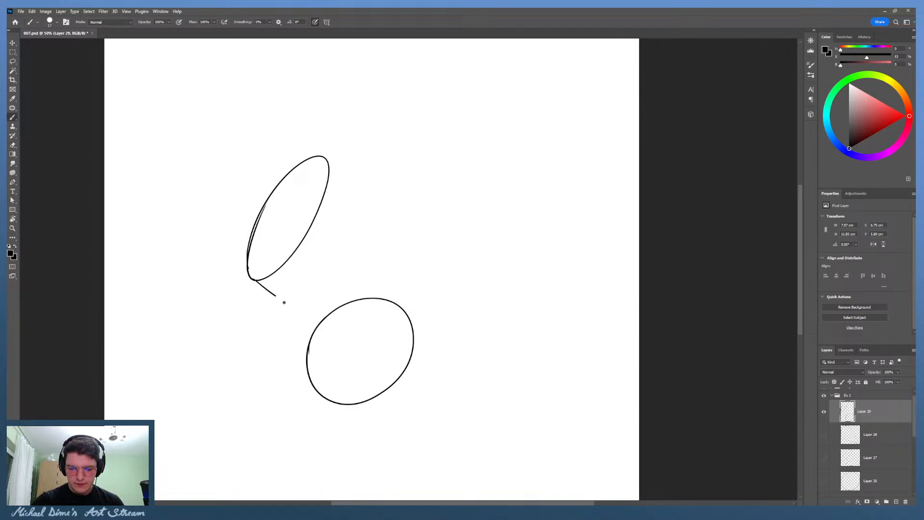
Step: Draw two roughly parallel lines from the narrow ellipse's ends toward the lower right, the lower one reaching the round ellipse, redrawing misaligned strokes
drag(284, 302, 318, 324)
key(ctrl+z)
drag(253, 280, 314, 324)
key(ctrl+z)
key(ctrl+z)
drag(254, 282, 313, 321)
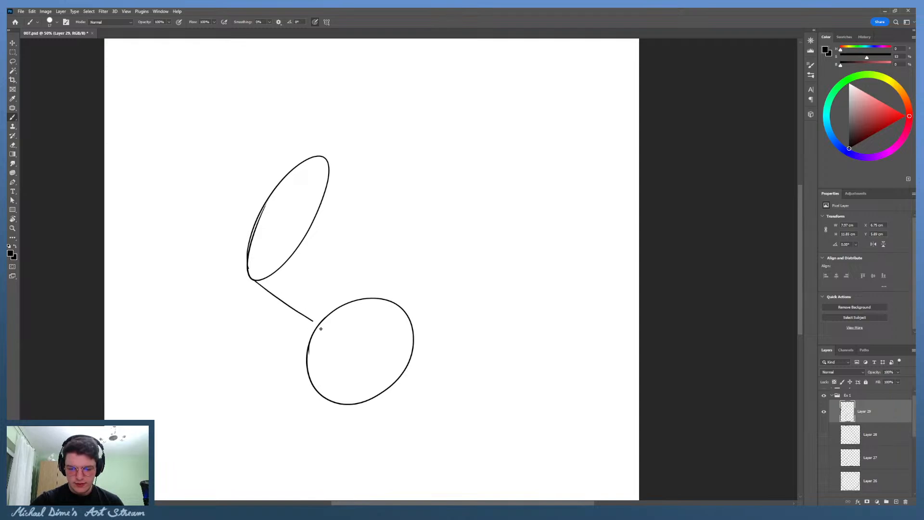
key(ctrl+z)
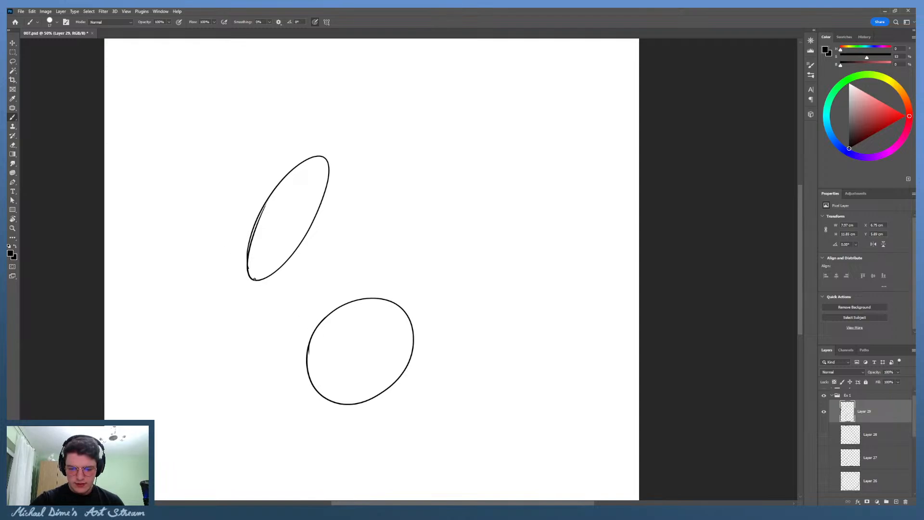
drag(252, 279, 321, 323)
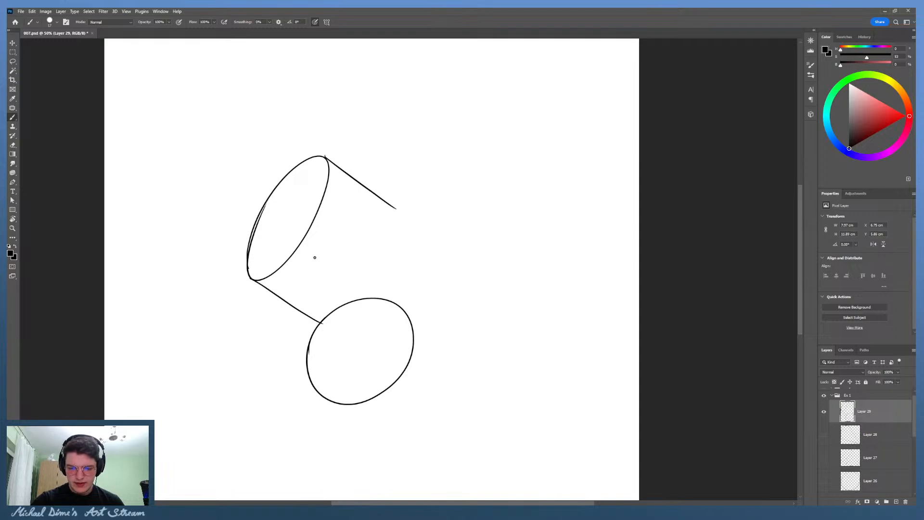
Step: Close the parallel lines into a slanted rectangle with a line between their far ends and one along the narrow ellipse's long axis
drag(324, 321, 395, 209)
key(ctrl+z)
drag(322, 323, 394, 209)
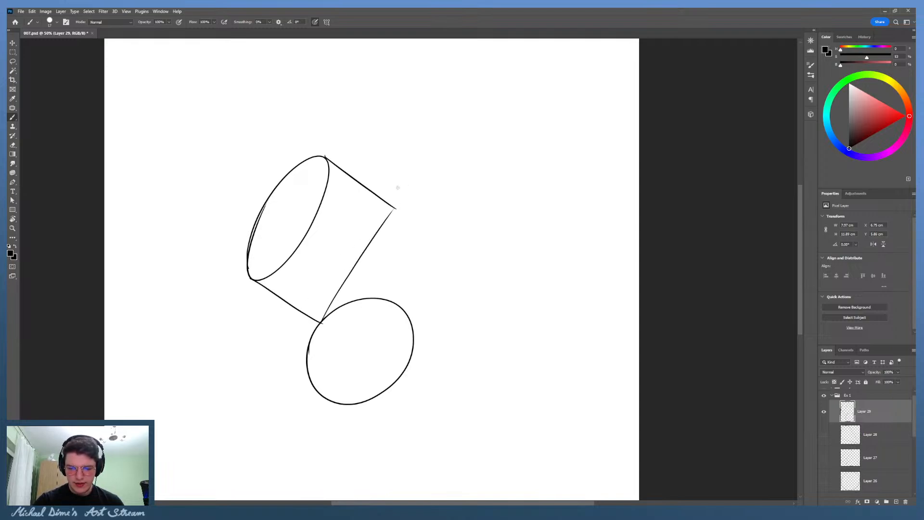
drag(250, 279, 326, 151)
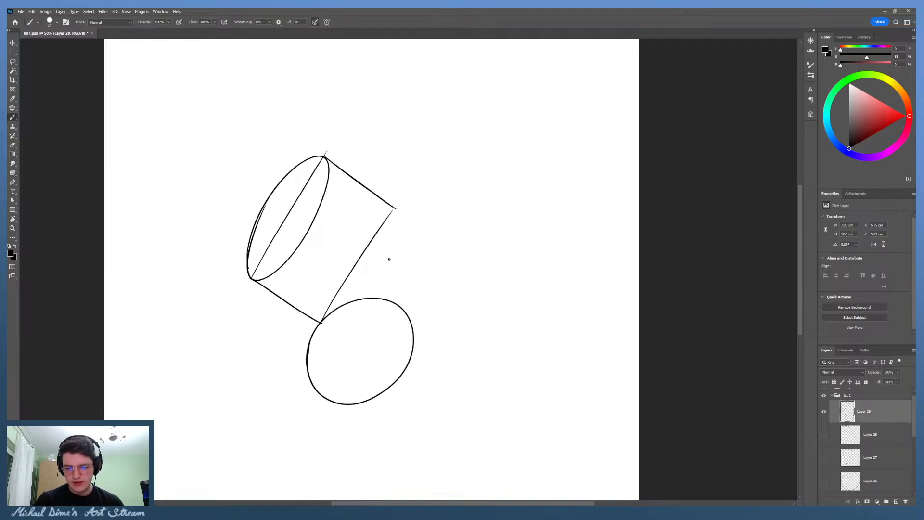
Step: Draw a line from the rectangle's right corner to the round ellipse's right edge, redrawing misses, and close the triangle with a line across the ellipse
scroll(448, 344, right, 3)
scroll(433, 298, up, 1)
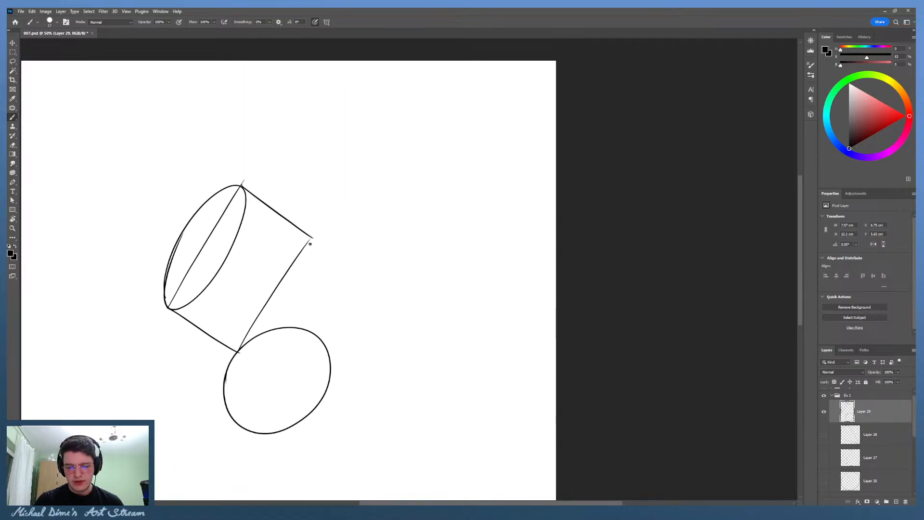
drag(312, 237, 329, 381)
key(ctrl+z)
drag(312, 239, 326, 368)
key(ctrl+z)
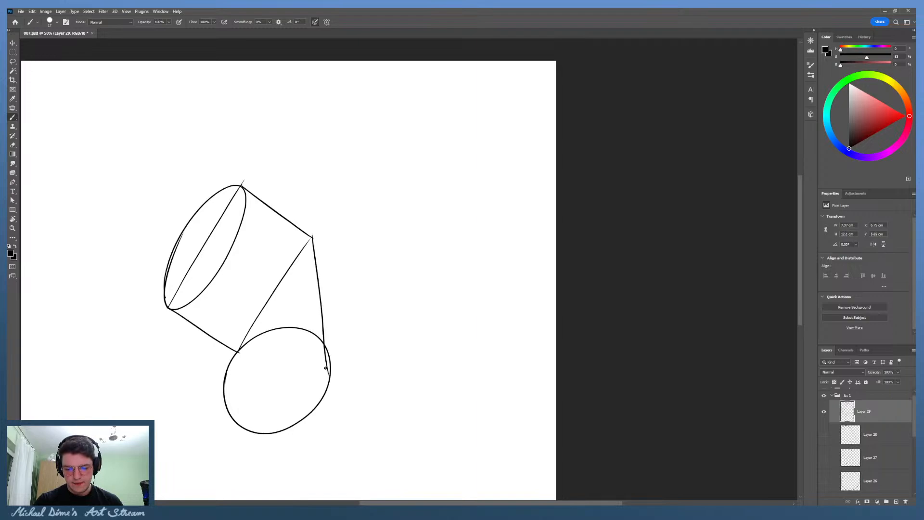
key(ctrl+z)
drag(312, 237, 332, 373)
drag(240, 351, 337, 358)
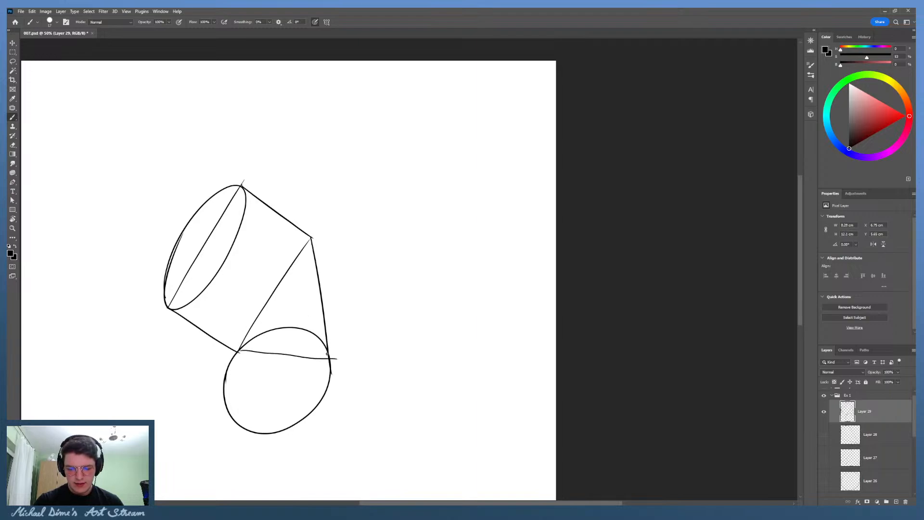
Step: Undo the wavy line across the round ellipse and redraw it as a straight horizontal edge closing the triangle
key(ctrl+z)
drag(236, 353, 330, 364)
key(ctrl+z)
drag(240, 351, 328, 350)
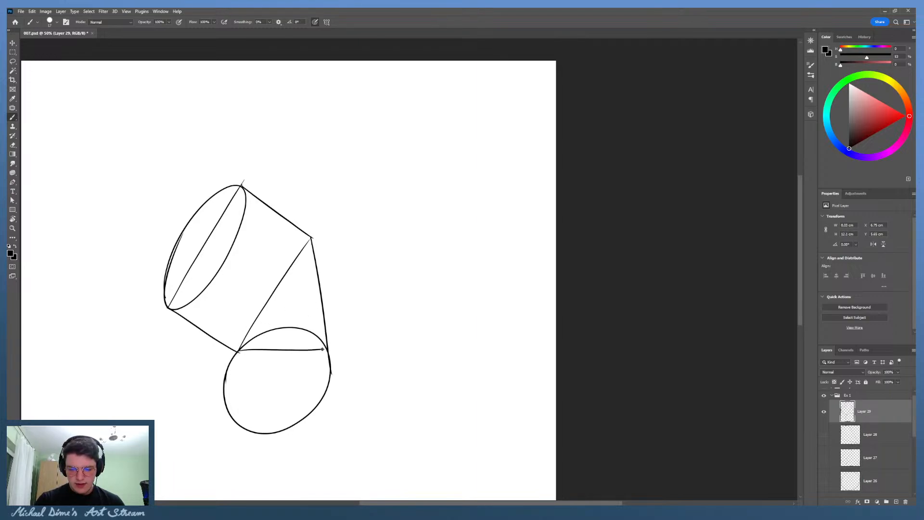
Step: Erase all inner lines of the ellipses, rectangle and triangle and the stray tip at the upper corner, leaving only the outer contour
key(e)
mouse_move(203, 251)
mouse_down()
mouse_move(174, 306)
mouse_move(213, 271)
mouse_move(243, 224)
mouse_move(211, 245)
mouse_move(240, 196)
mouse_up()
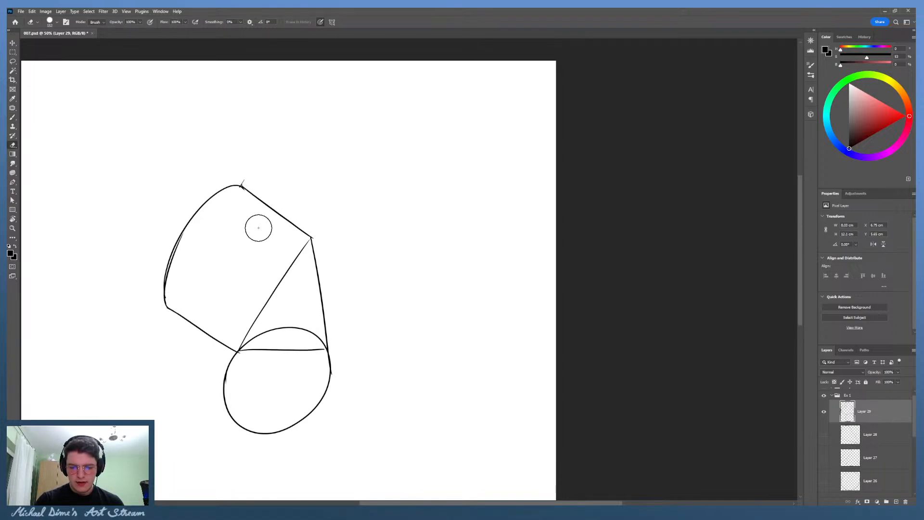
mouse_move(284, 271)
mouse_down()
mouse_move(245, 352)
mouse_move(268, 344)
mouse_move(285, 319)
mouse_move(297, 355)
mouse_move(314, 340)
mouse_move(319, 358)
mouse_move(303, 258)
mouse_up()
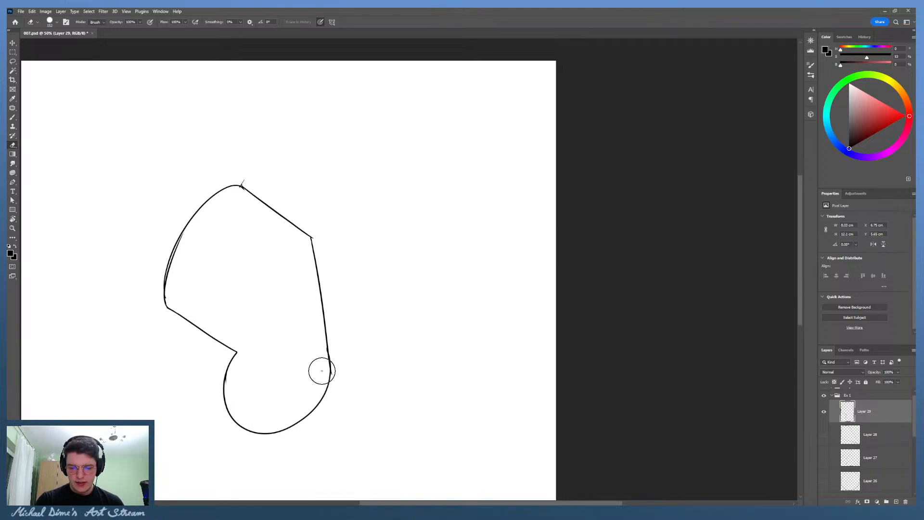
drag(250, 180, 245, 178)
Step: Erase the doubled stroke along the contour's left curve, undoing erasures that cut into the main line
key(z)
drag(337, 182, 308, 182)
mouse_move(357, 204)
mouse_down()
mouse_move(386, 175)
mouse_move(415, 176)
mouse_up()
key(e)
drag(304, 292, 326, 220)
key(ctrl+z)
drag(307, 292, 333, 213)
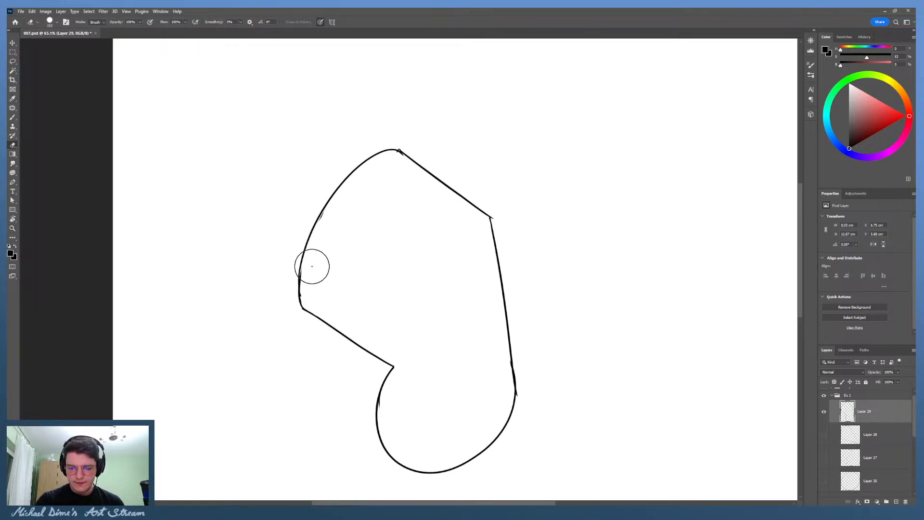
drag(306, 292, 306, 281)
key(ctrl+z)
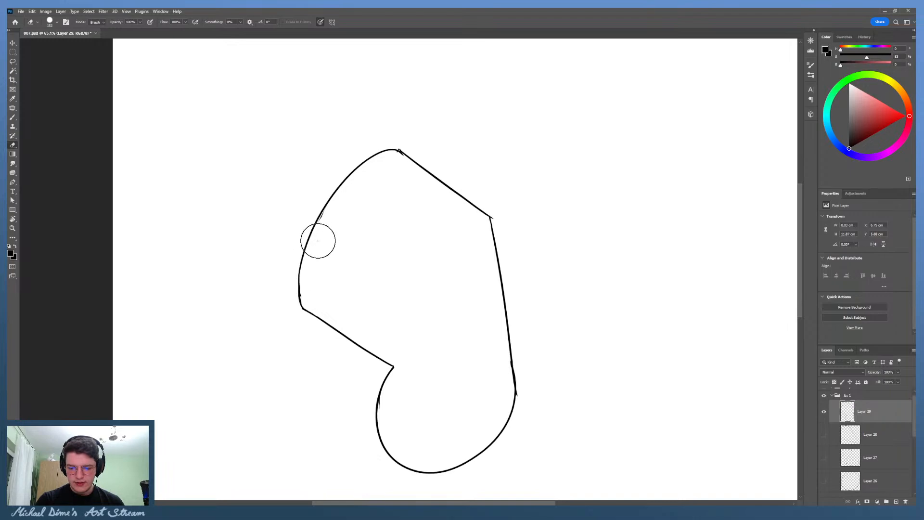
mouse_move(319, 240)
mouse_down()
mouse_move(341, 189)
mouse_move(337, 214)
mouse_move(400, 186)
mouse_move(330, 191)
mouse_move(299, 220)
mouse_up()
Step: Clean the overshooting line end at the contour's right corner with the eraser
key(z)
key(b)
key(z)
drag(498, 285, 536, 276)
drag(470, 314, 388, 272)
key(e)
key(z)
mouse_move(212, 354)
mouse_down()
mouse_move(212, 368)
mouse_move(202, 369)
mouse_up()
drag(398, 244, 379, 233)
key(e)
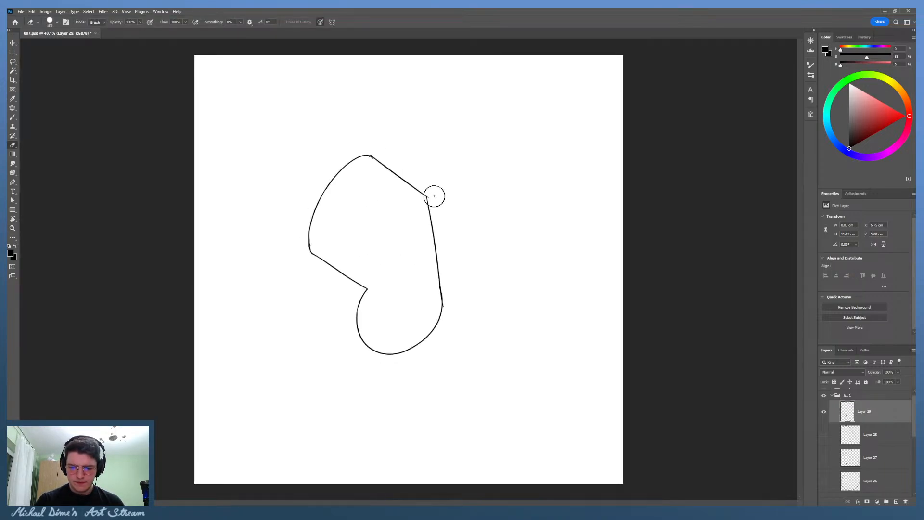
mouse_move(433, 194)
mouse_down()
mouse_move(494, 183)
mouse_move(391, 181)
mouse_up()
key(b)
key(z)
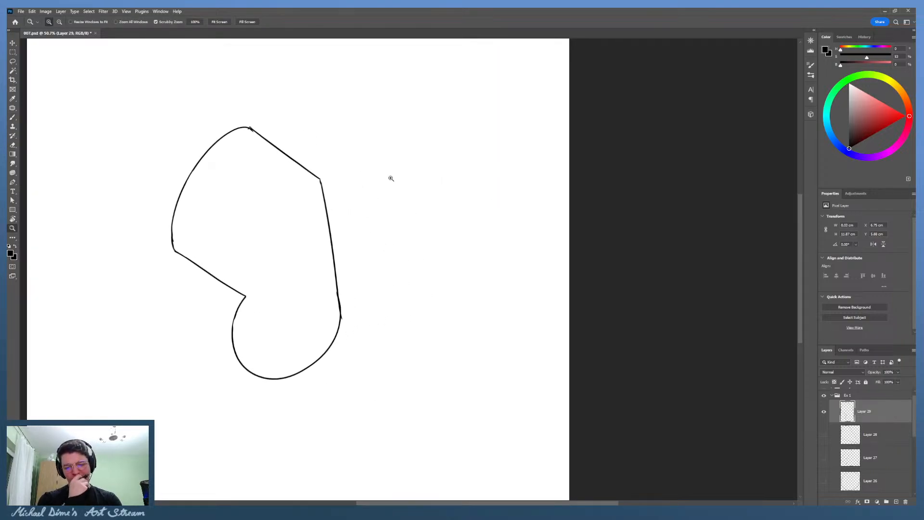
Step: Mark the directions of the contour's three straight sides with parallel strokes outside it, and erase those strokes
key(b)
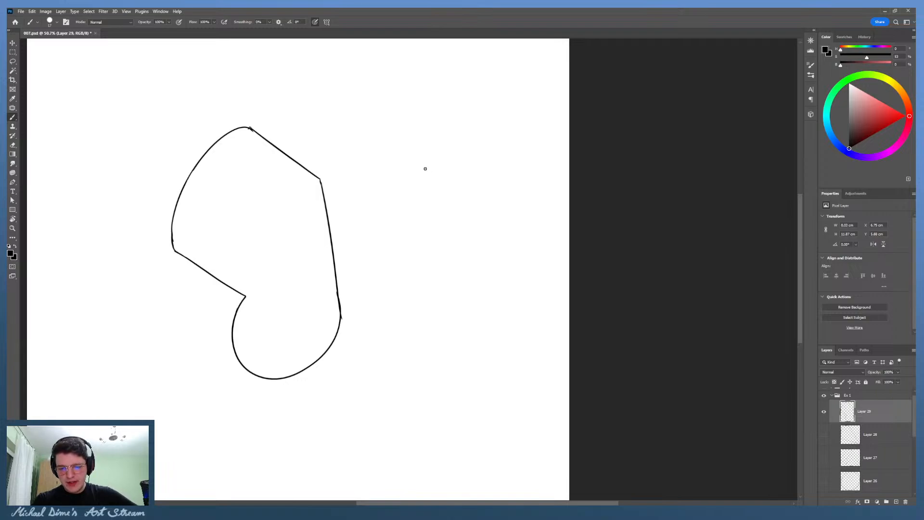
drag(282, 103, 343, 152)
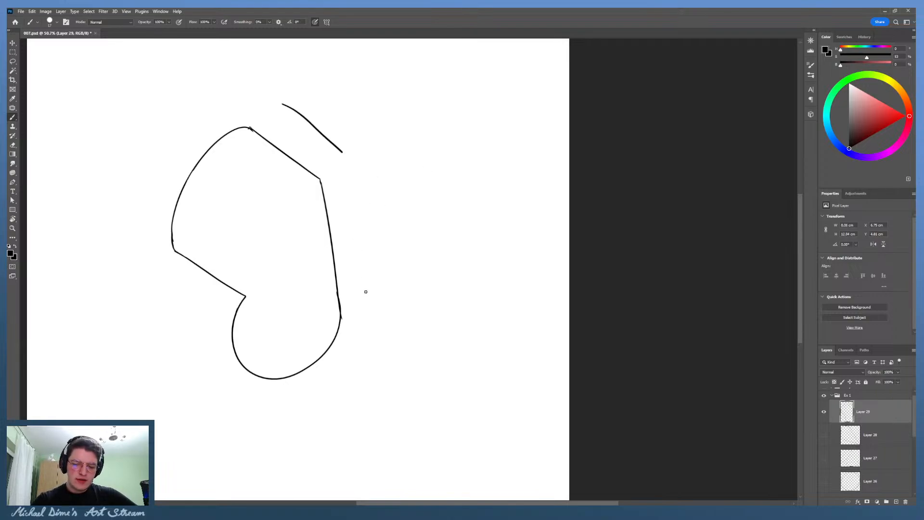
drag(369, 296, 364, 183)
drag(157, 278, 211, 313)
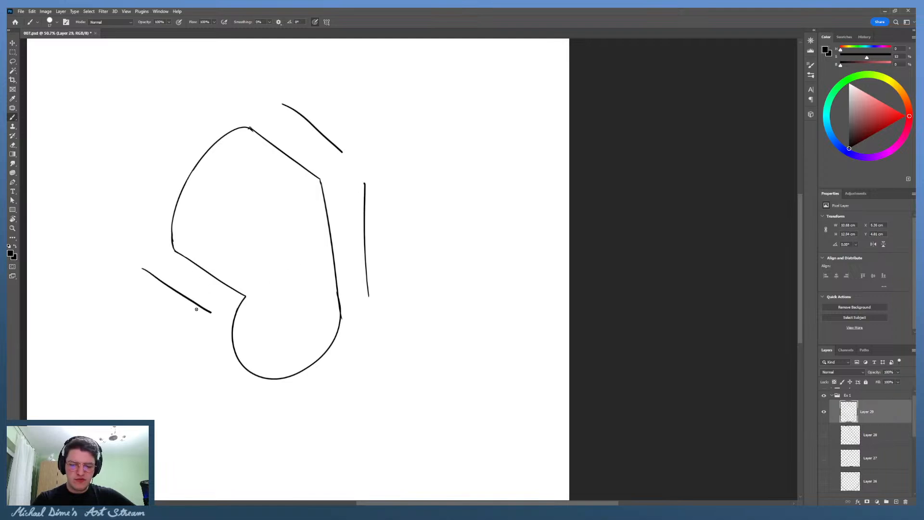
key(e)
drag(169, 289, 207, 316)
drag(349, 150, 357, 225)
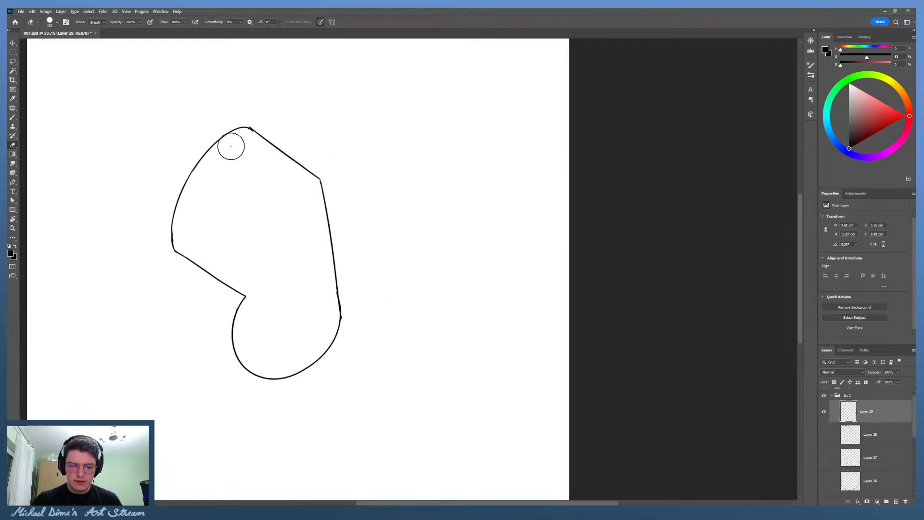
key(b)
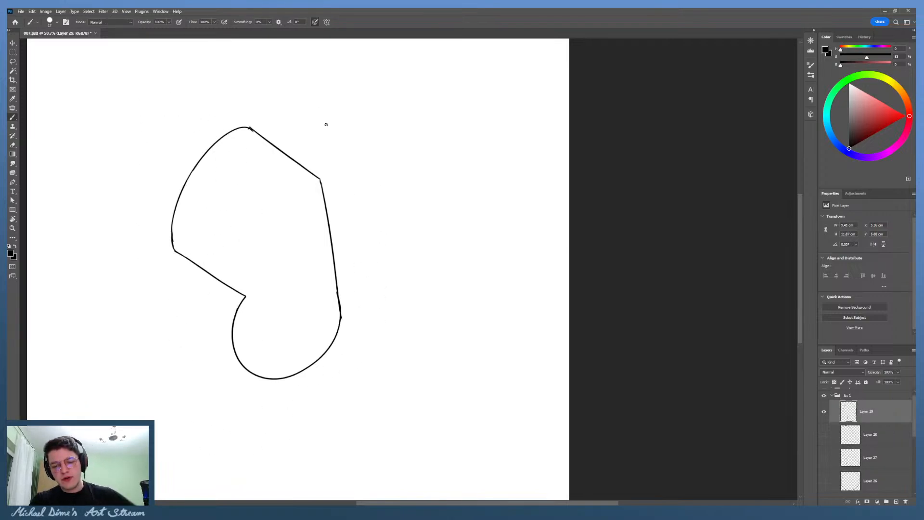
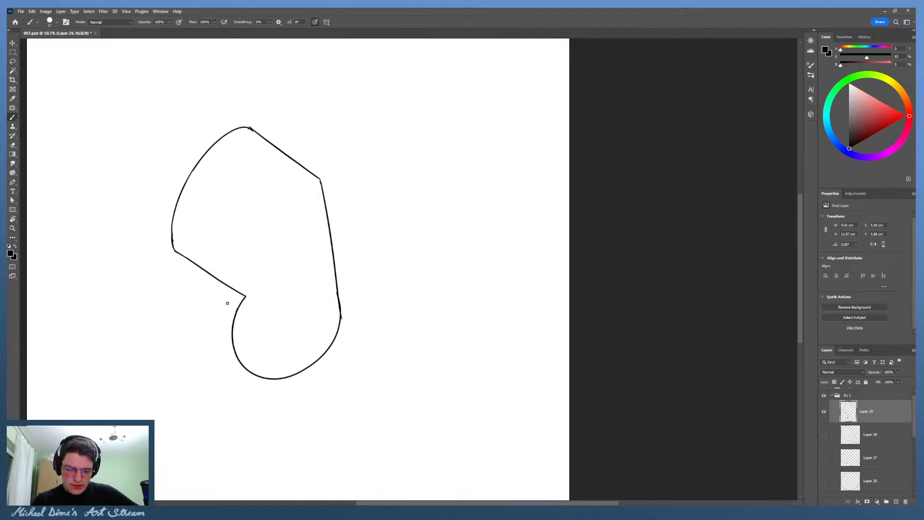
drag(226, 311, 239, 303)
key(e)
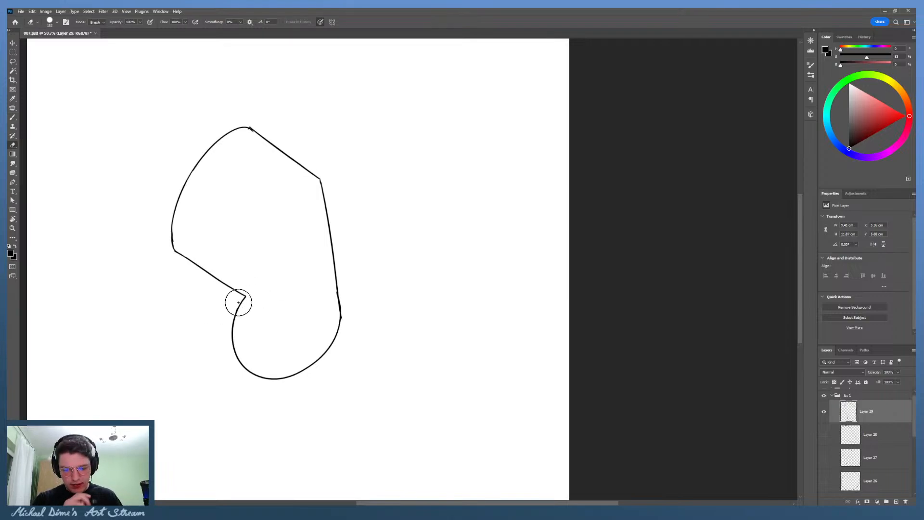
key(z)
drag(283, 267, 274, 264)
drag(456, 181, 501, 180)
drag(429, 282, 342, 279)
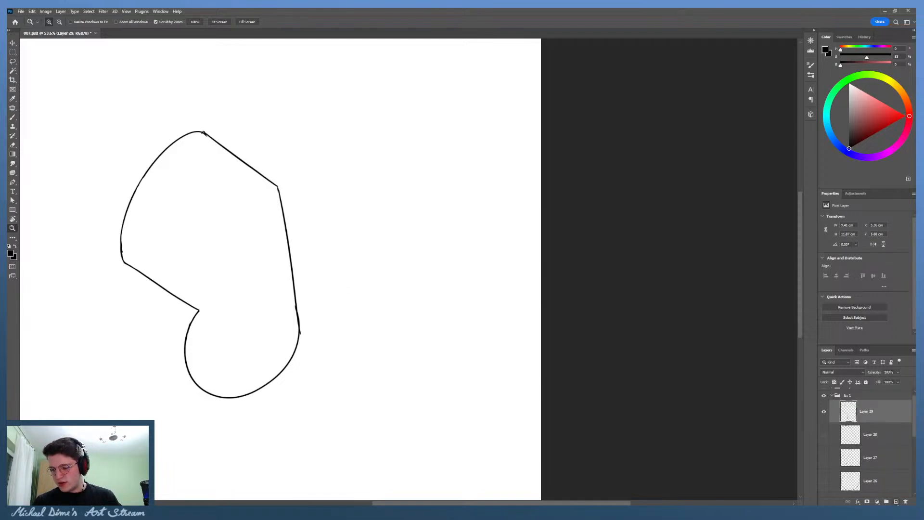
Step: Add a new layer above Layer 29 and hide Layer 29 to get an empty canvas
click(897, 501)
click(824, 434)
click(857, 431)
click(883, 408)
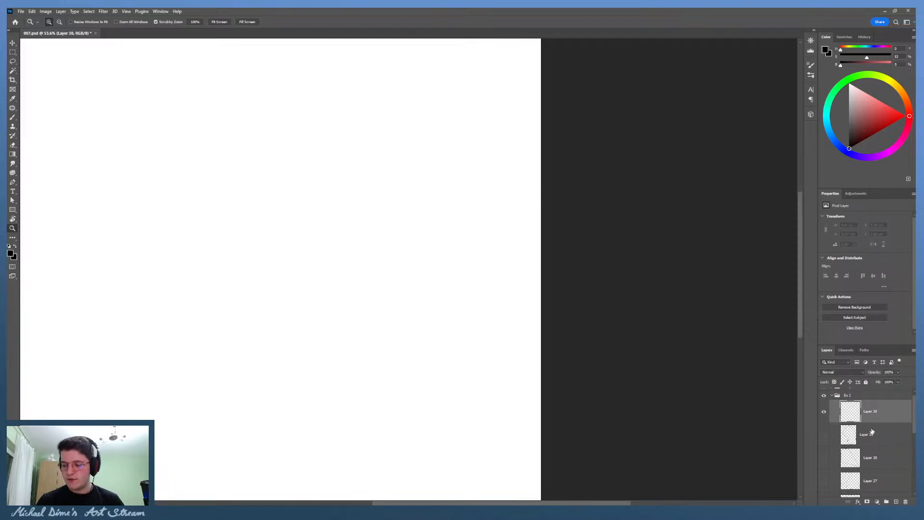
Step: Draw a square with straight brush strokes in the canvas's upper left area, undoing and redrawing misplaced sides
drag(462, 202, 414, 190)
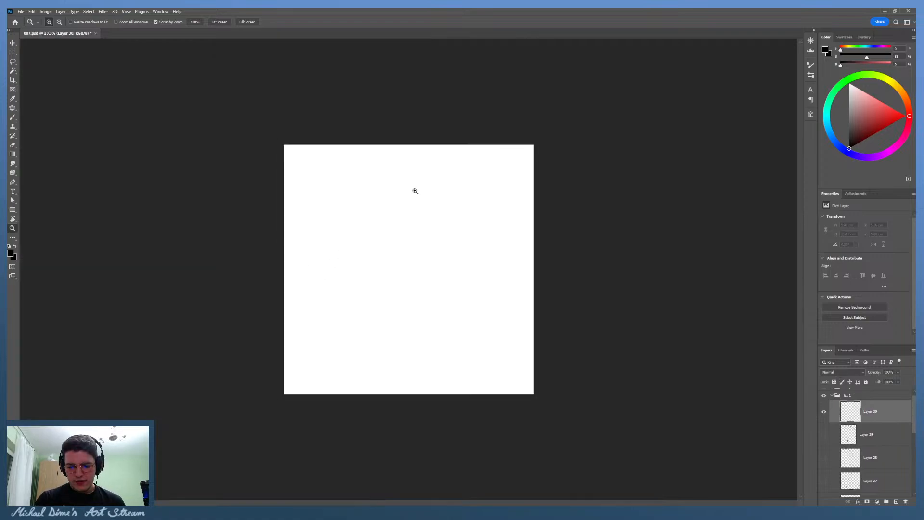
drag(486, 227, 527, 213)
drag(355, 279, 345, 318)
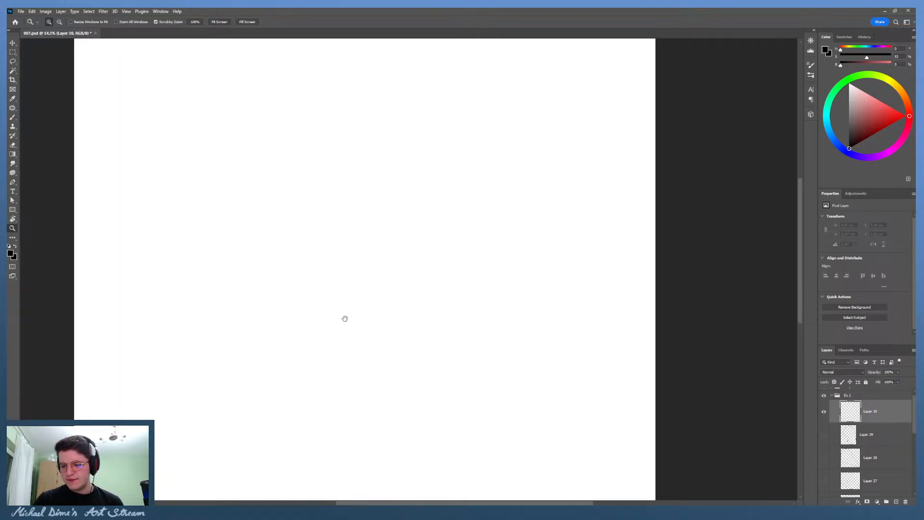
drag(350, 261, 357, 287)
key(b)
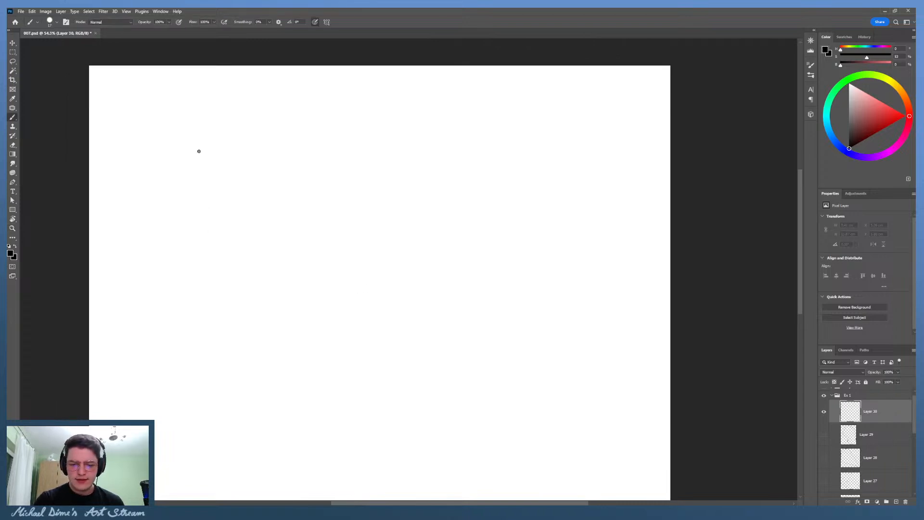
mouse_move(198, 177)
mouse_down()
mouse_move(200, 246)
mouse_move(200, 227)
mouse_move(200, 244)
mouse_move(245, 170)
mouse_move(260, 169)
mouse_up()
key(ctrl+z)
key(ctrl+z)
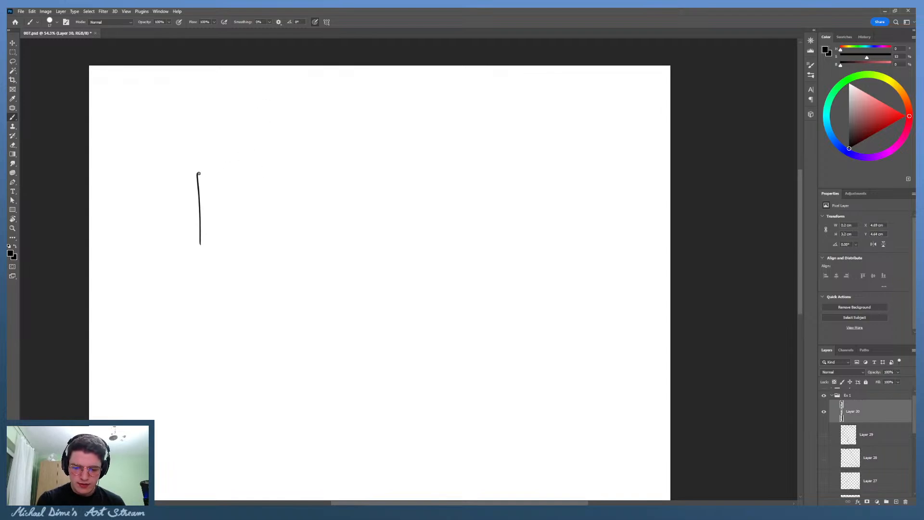
mouse_move(197, 172)
mouse_down()
mouse_move(290, 168)
mouse_move(240, 171)
mouse_move(275, 169)
mouse_move(280, 247)
mouse_up()
key(ctrl+z)
key(ctrl+z)
mouse_move(196, 249)
mouse_down()
mouse_move(294, 251)
mouse_move(290, 242)
mouse_up()
key(ctrl+z)
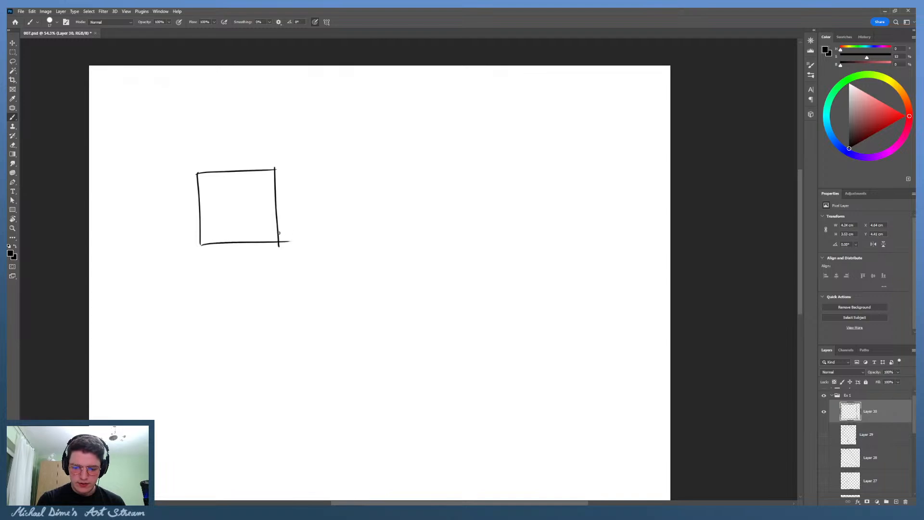
key(ctrl+z)
drag(195, 244, 287, 240)
Step: Erase the overshooting line ends at the square's lower corners
key(e)
click(192, 244)
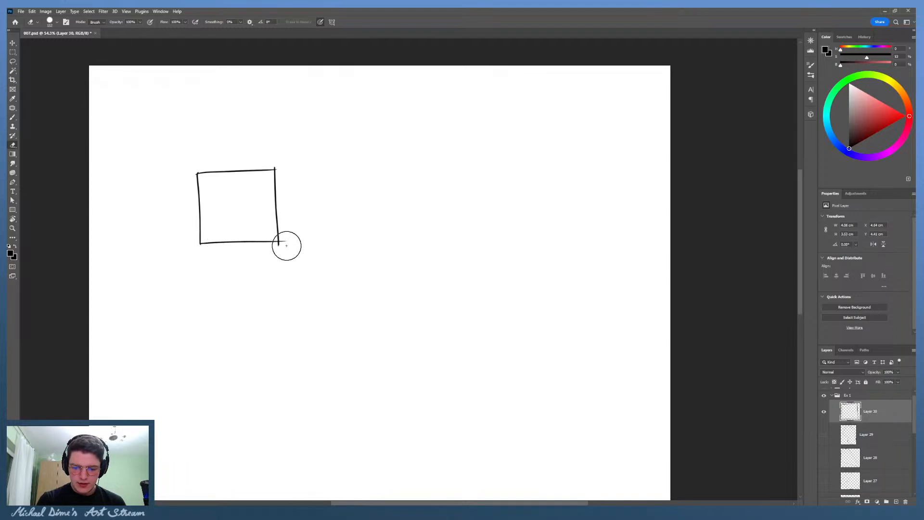
click(284, 245)
key(b)
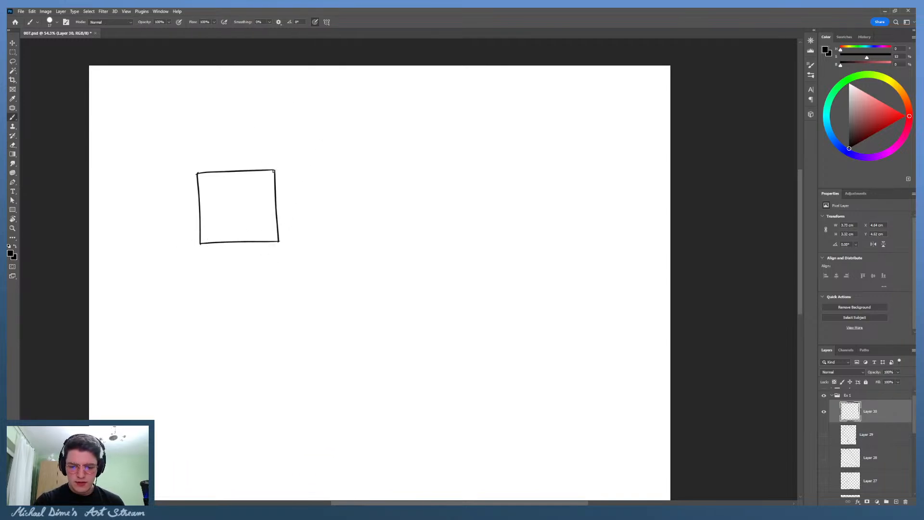
Step: Draw two lines from the square's bottom corners slanting inward to its top edge, undoing misplaced strokes
key(z)
mouse_move(286, 152)
mouse_down()
mouse_move(311, 126)
mouse_move(302, 126)
mouse_up()
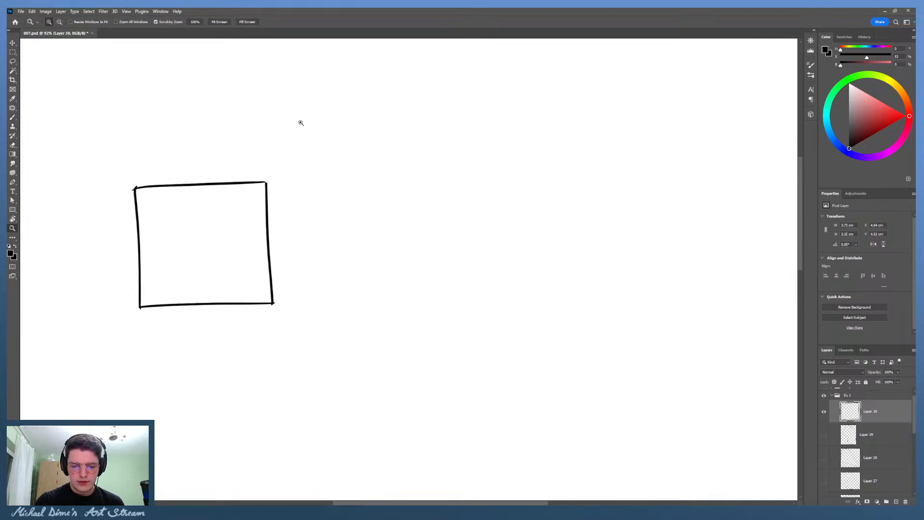
drag(237, 133, 238, 155)
key(b)
drag(137, 299, 154, 175)
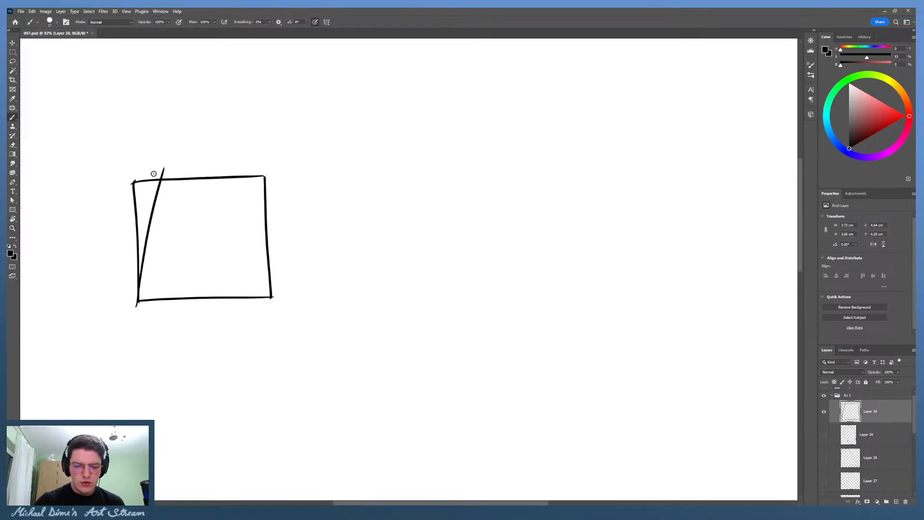
key(ctrl+z)
mouse_move(136, 301)
mouse_down()
mouse_move(151, 159)
mouse_move(145, 254)
mouse_move(160, 174)
mouse_up()
key(ctrl+z)
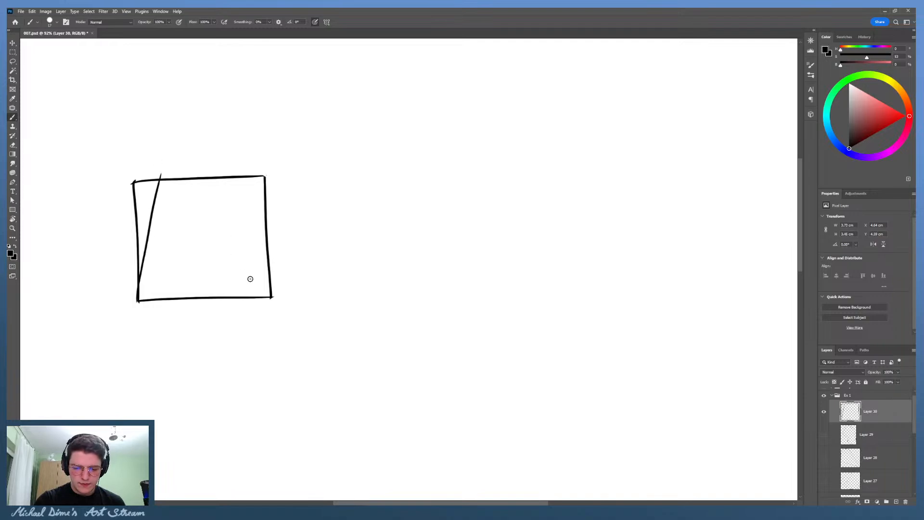
mouse_move(272, 294)
mouse_down()
mouse_move(242, 178)
mouse_move(280, 311)
mouse_move(238, 177)
mouse_move(280, 252)
mouse_move(272, 260)
mouse_move(278, 283)
mouse_up()
key(ctrl+z)
key(ctrl+z)
Step: Erase the square's vertical sides and top corners outside the slanted lines, leaving a trapezoid
key(e)
click(248, 170)
mouse_move(133, 248)
mouse_down()
mouse_move(138, 207)
mouse_move(126, 284)
mouse_move(123, 259)
mouse_up()
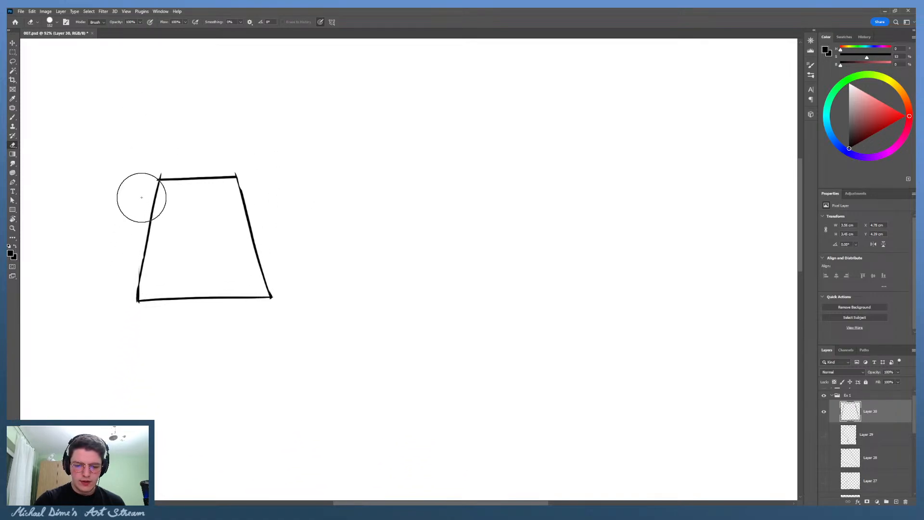
drag(133, 212, 153, 155)
Step: Redraw the trapezoid's left slanted side and touch up its right side, undoing strokes that miss
key(b)
drag(137, 299, 162, 164)
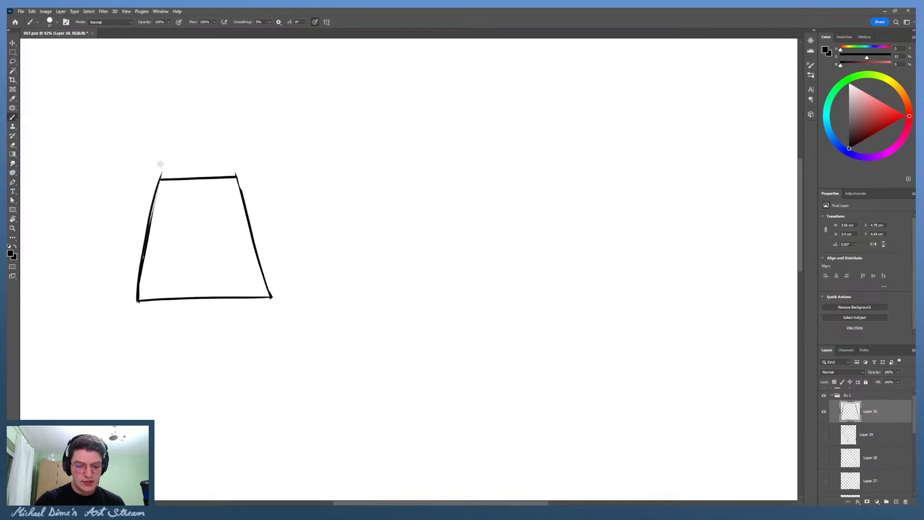
key(ctrl+z)
mouse_move(137, 300)
mouse_down()
mouse_move(164, 164)
mouse_move(148, 243)
mouse_move(162, 176)
mouse_up()
key(ctrl+z)
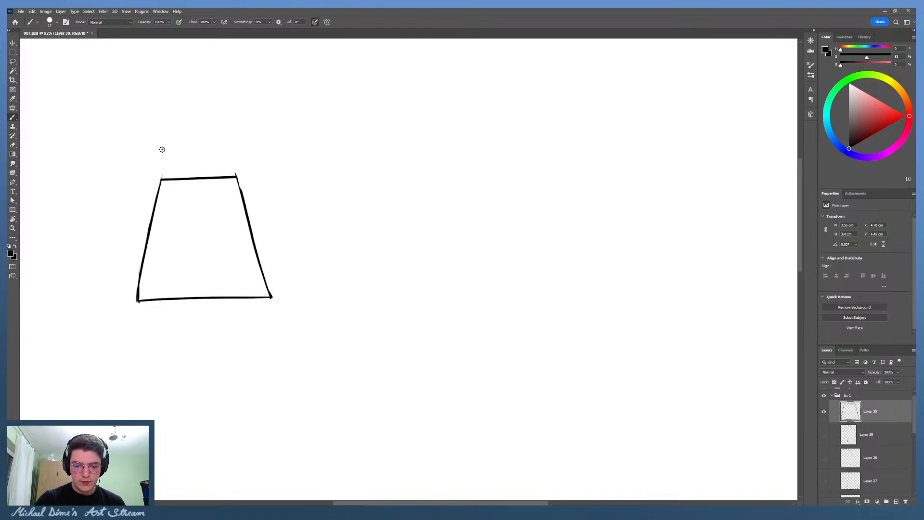
mouse_move(237, 179)
mouse_down()
mouse_move(244, 202)
mouse_move(238, 170)
mouse_move(246, 212)
mouse_move(244, 199)
mouse_move(279, 230)
mouse_move(260, 231)
mouse_up()
key(e)
key(b)
key(ctrl+z)
key(ctrl+z)
Step: Draw upward direction arrows along the trapezoid's two slanted sides, and erase them
key(z)
key(b)
drag(155, 256, 176, 172)
drag(291, 246, 260, 178)
key(e)
mouse_move(271, 224)
mouse_down()
mouse_move(267, 149)
mouse_move(250, 136)
mouse_up()
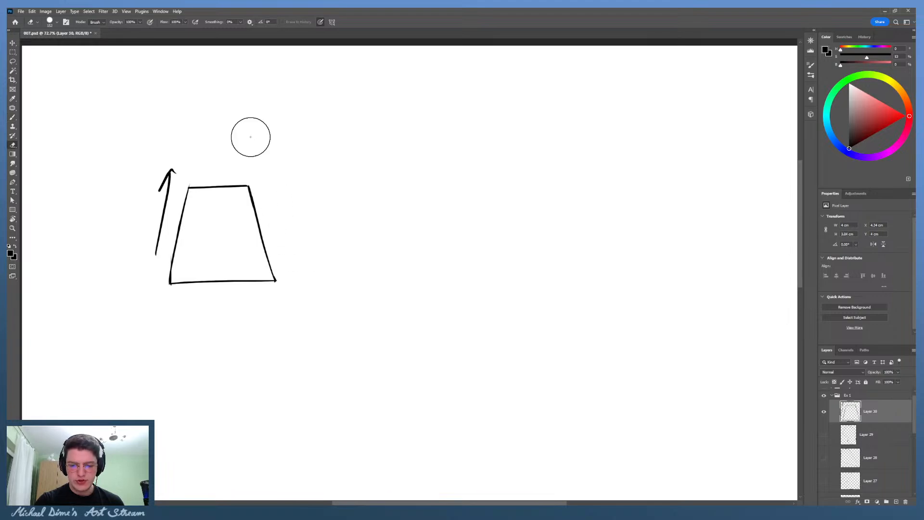
mouse_move(175, 231)
mouse_down()
mouse_move(173, 160)
mouse_move(159, 240)
mouse_up()
Step: Draw a second trapezoid to the right of the first, with a tall vertical left side and narrowing toward the right
key(b)
drag(390, 184, 388, 278)
key(ctrl+z)
drag(391, 181, 476, 179)
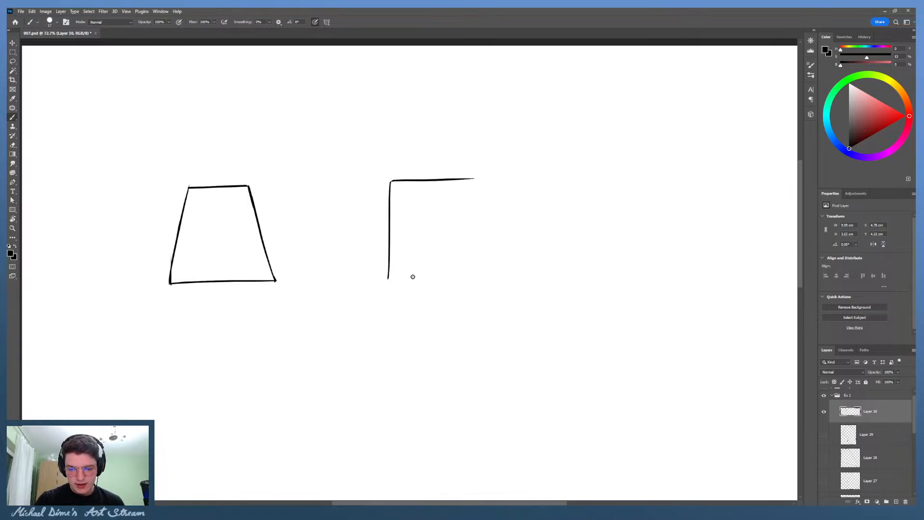
drag(389, 279, 479, 278)
key(ctrl+z)
key(ctrl+z)
drag(388, 278, 479, 255)
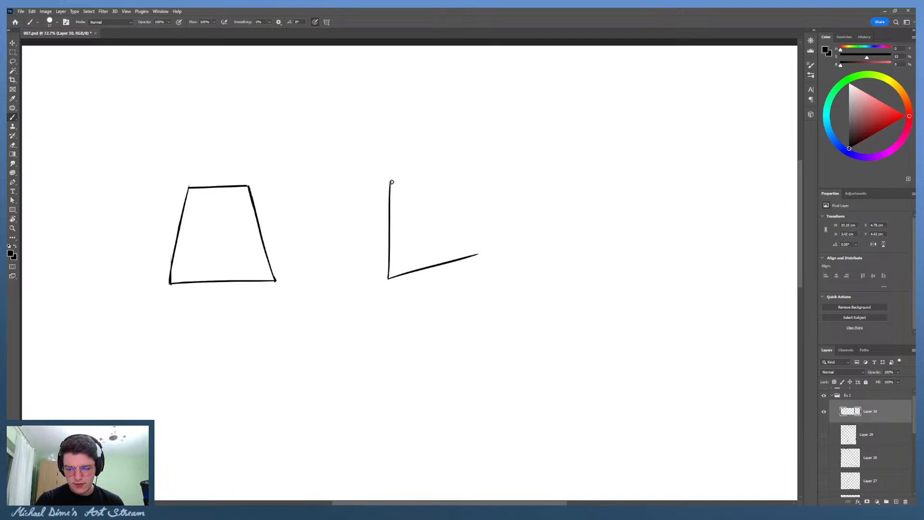
mouse_move(392, 182)
mouse_down()
mouse_move(474, 193)
mouse_move(476, 261)
mouse_up()
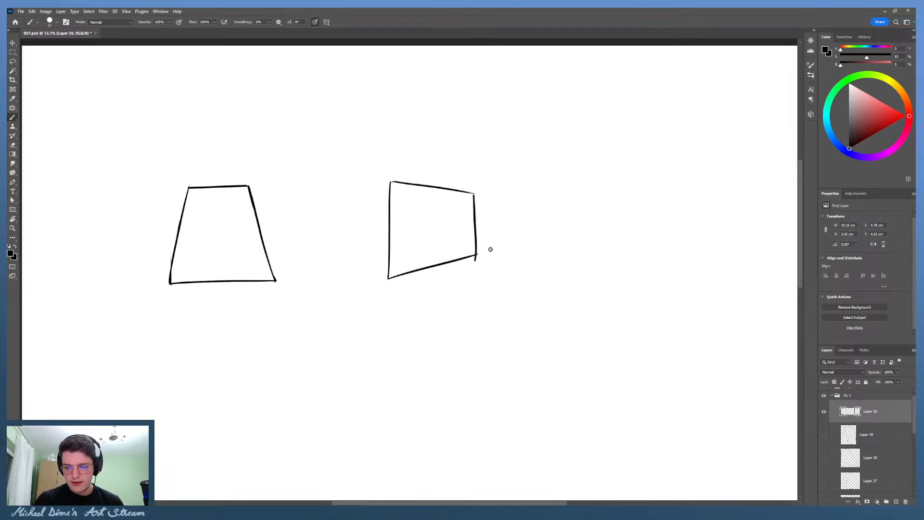
key(ctrl+z)
drag(474, 193, 479, 255)
Step: Draw direction arrows above and below the second trapezoid along its converging sides, and erase them
mouse_move(420, 295)
mouse_down()
mouse_move(485, 270)
mouse_move(488, 279)
mouse_up()
drag(435, 148, 499, 165)
drag(487, 155, 497, 166)
key(e)
drag(439, 147, 542, 186)
drag(449, 290, 533, 247)
Step: Draw an irregular quadrilateral below the two trapezoids, with its upper right corner pulled up into a point, redrawing its slanted top side
key(b)
scroll(530, 246, down, 5)
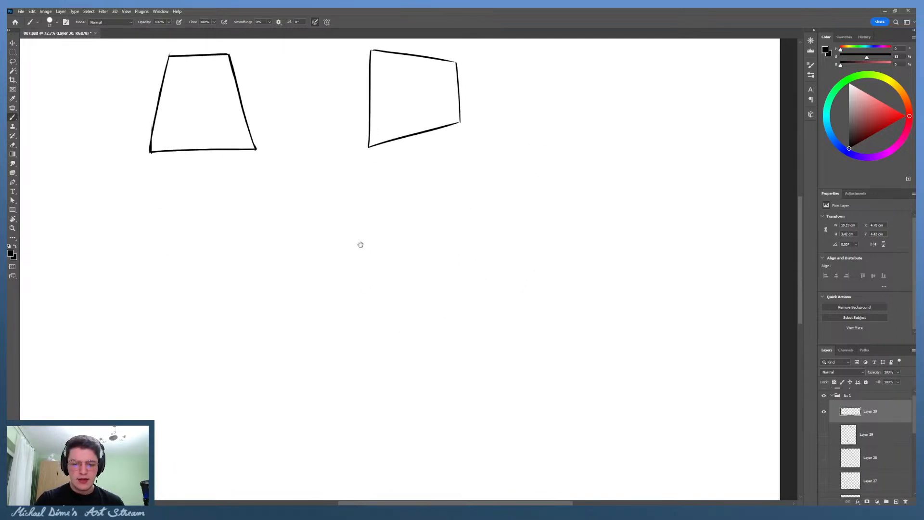
drag(238, 365, 264, 259)
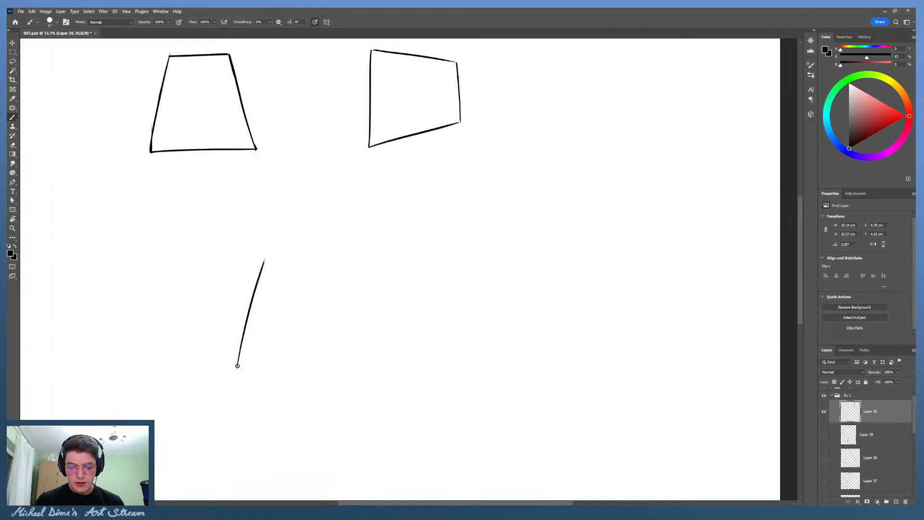
mouse_move(238, 366)
mouse_down()
mouse_move(342, 331)
mouse_move(331, 210)
mouse_up()
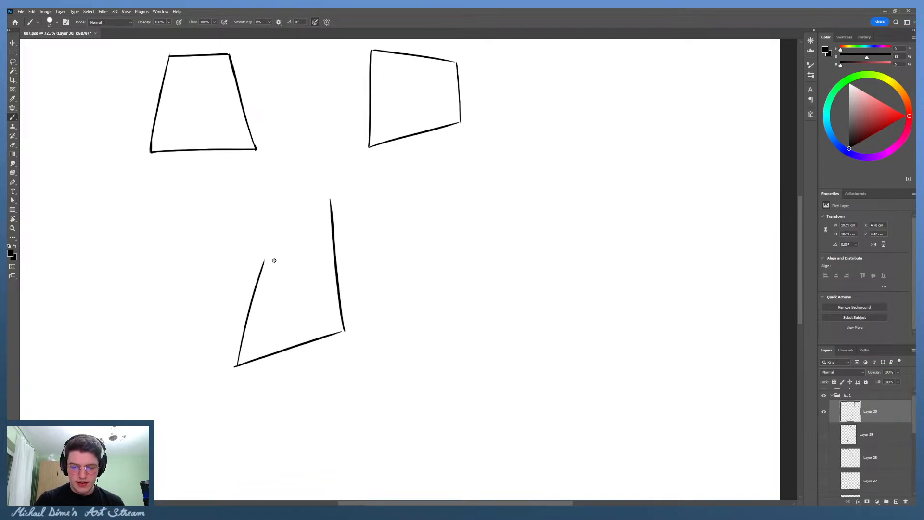
drag(264, 261, 332, 200)
key(ctrl+z)
drag(264, 261, 331, 201)
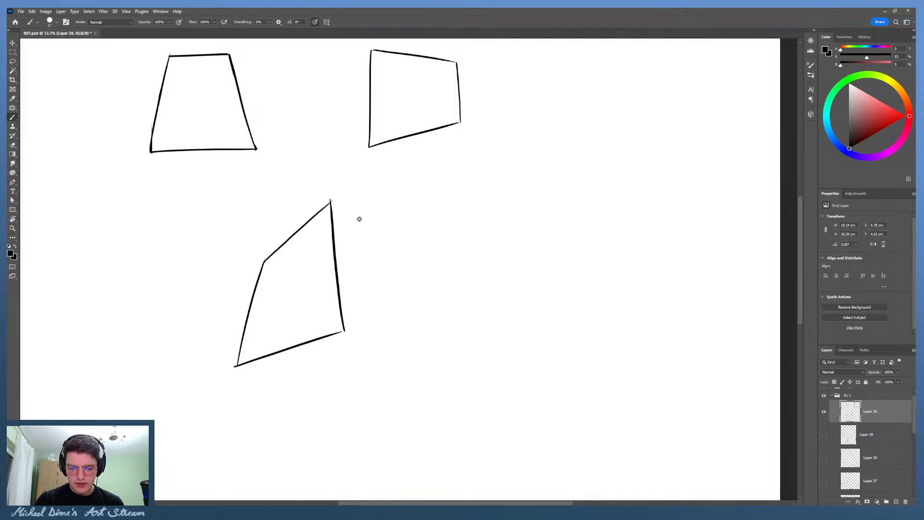
Step: Trim the overshooting line end at the new quadrilateral's lower left corner
key(z)
drag(420, 238, 343, 260)
mouse_move(433, 273)
mouse_down()
mouse_move(471, 249)
mouse_move(469, 200)
mouse_up()
key(e)
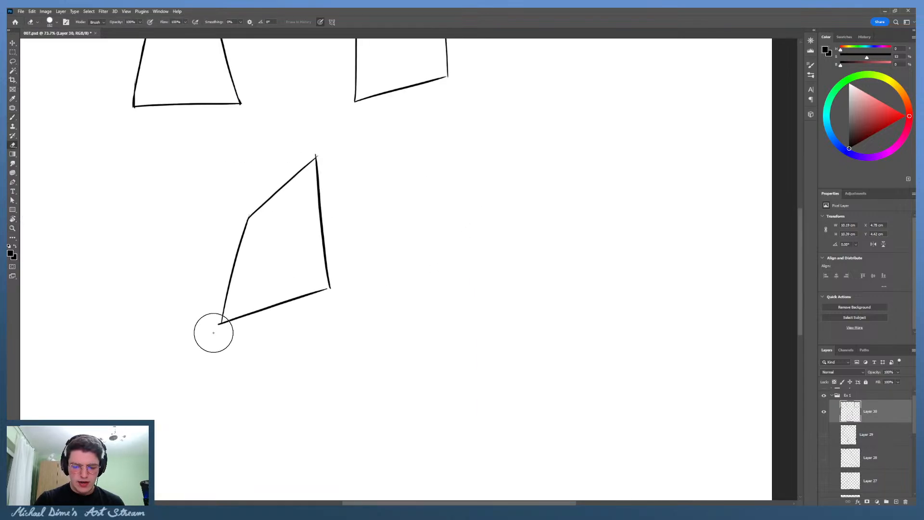
click(216, 327)
Step: Draw direction arrowheads at the stretched quadrilateral's top, lower left and lower right corners, and erase them
key(z)
drag(358, 273, 308, 301)
mouse_move(367, 272)
mouse_down()
mouse_move(396, 254)
mouse_move(387, 271)
mouse_up()
key(b)
key(z)
mouse_move(456, 270)
mouse_down()
mouse_move(459, 221)
mouse_move(442, 232)
mouse_up()
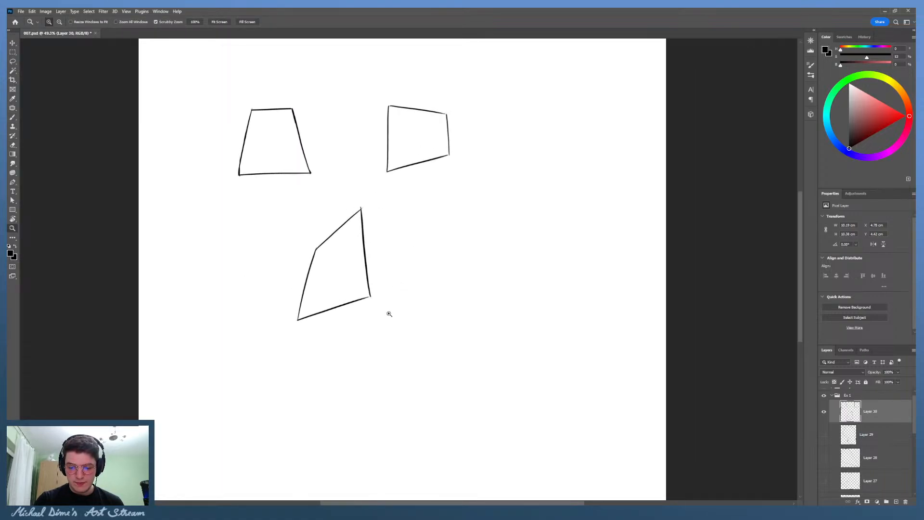
drag(413, 268, 423, 256)
key(b)
drag(340, 179, 359, 184)
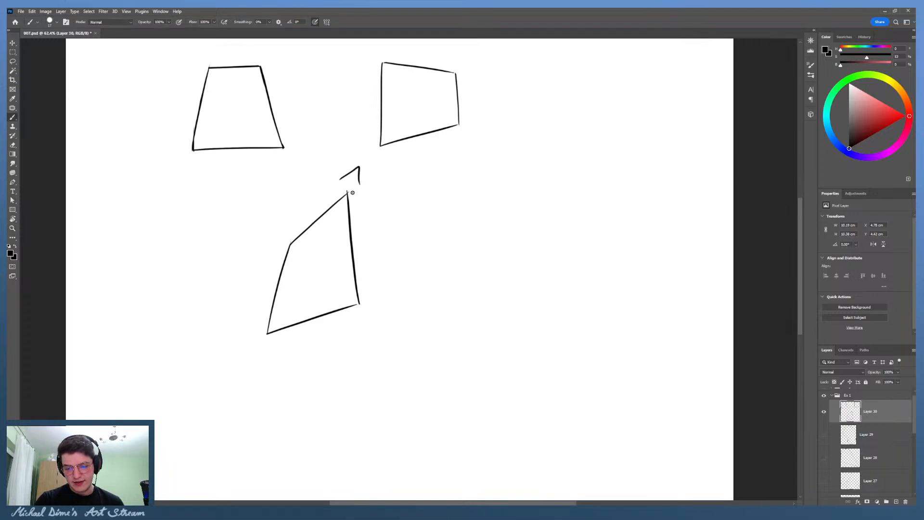
drag(254, 326, 262, 347)
key(e)
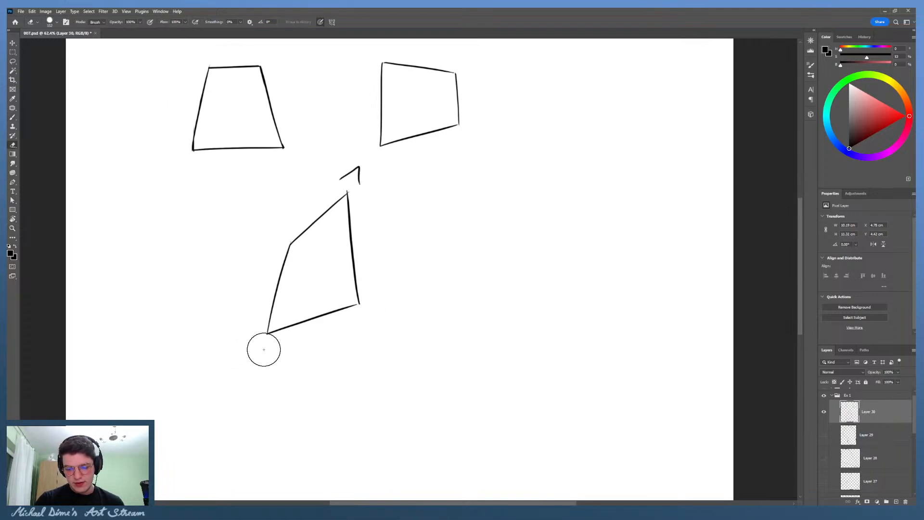
drag(355, 171, 361, 186)
key(b)
mouse_move(380, 286)
mouse_down()
mouse_move(375, 315)
mouse_move(392, 302)
mouse_up()
key(e)
Step: Draw another quadrilateral to the right with its upper right corner stretched diagonally outward, and trim the overshoot at that corner
key(z)
drag(423, 241, 400, 261)
drag(551, 240, 571, 222)
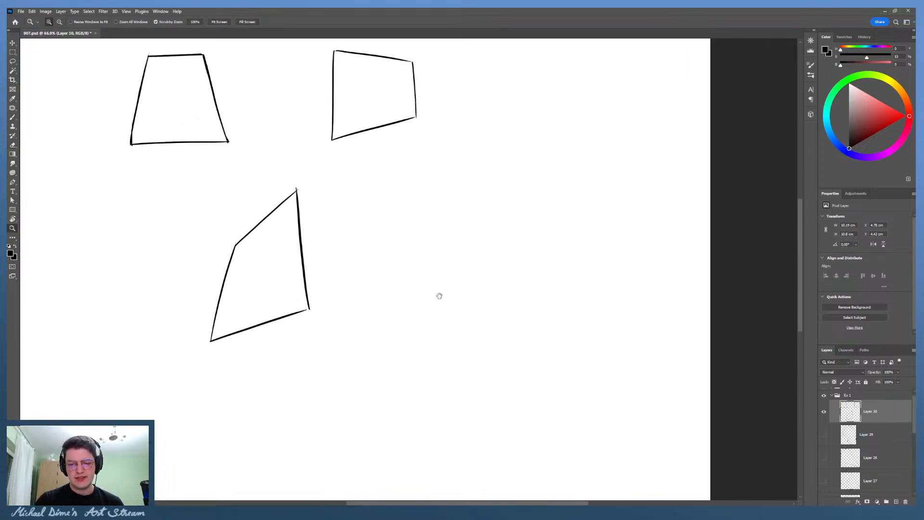
drag(392, 314, 336, 308)
mouse_move(389, 261)
mouse_down()
mouse_move(373, 274)
mouse_move(386, 309)
mouse_up()
key(b)
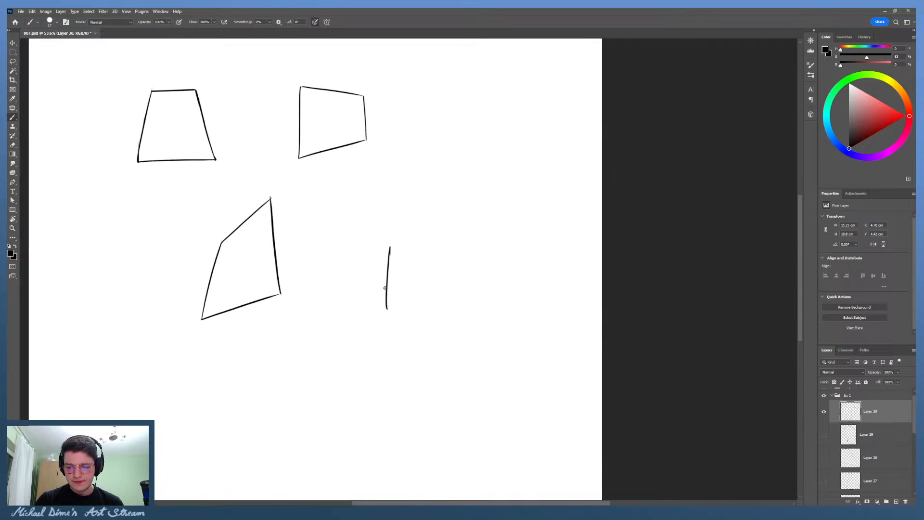
drag(390, 245, 478, 213)
mouse_move(451, 258)
mouse_down()
mouse_move(427, 295)
mouse_move(482, 208)
mouse_up()
key(ctrl+z)
drag(387, 308, 438, 304)
key(ctrl+z)
key(e)
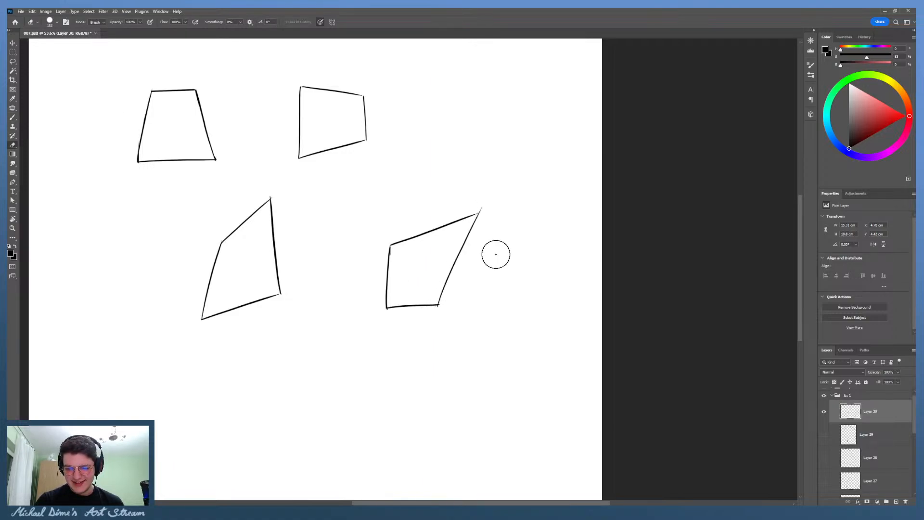
click(485, 207)
Step: Draw direction arrows along the sides leading to the second stretched quadrilateral's upper right corner, and erase them
key(b)
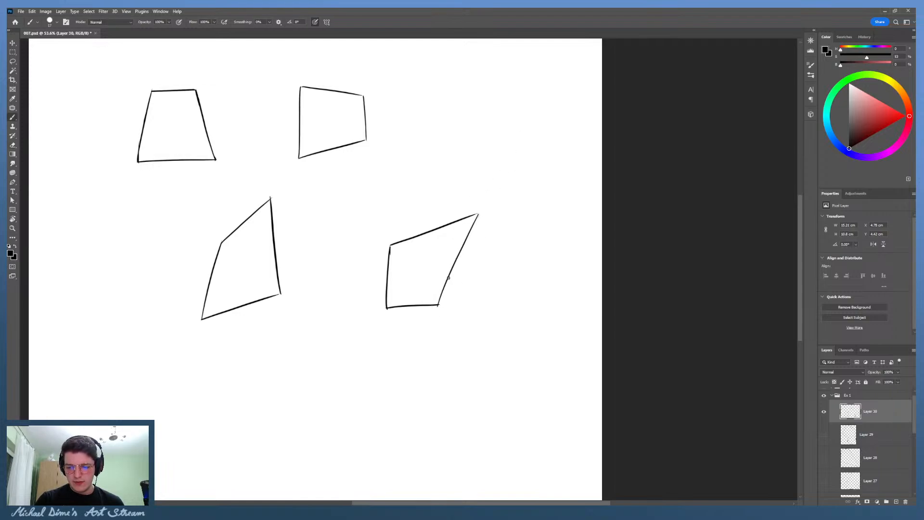
drag(484, 250, 505, 196)
drag(495, 200, 507, 206)
mouse_move(447, 202)
mouse_down()
mouse_move(479, 185)
mouse_move(507, 194)
mouse_up()
key(e)
Step: Draw a tall curved-sided quadrilateral with a sharp upper right tip in the space below the stretched quadrilaterals, and erase it
scroll(530, 324, down, 5)
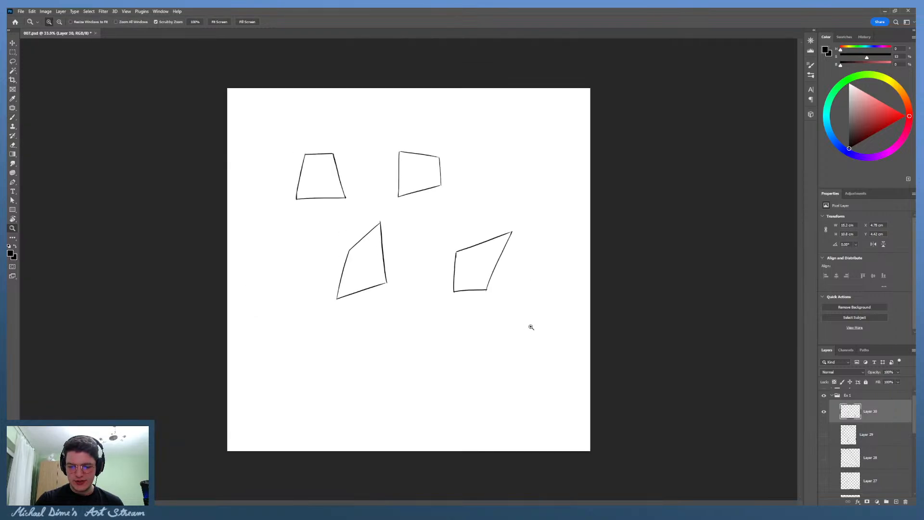
scroll(472, 351, up, 5)
drag(472, 351, 405, 281)
drag(278, 312, 316, 320)
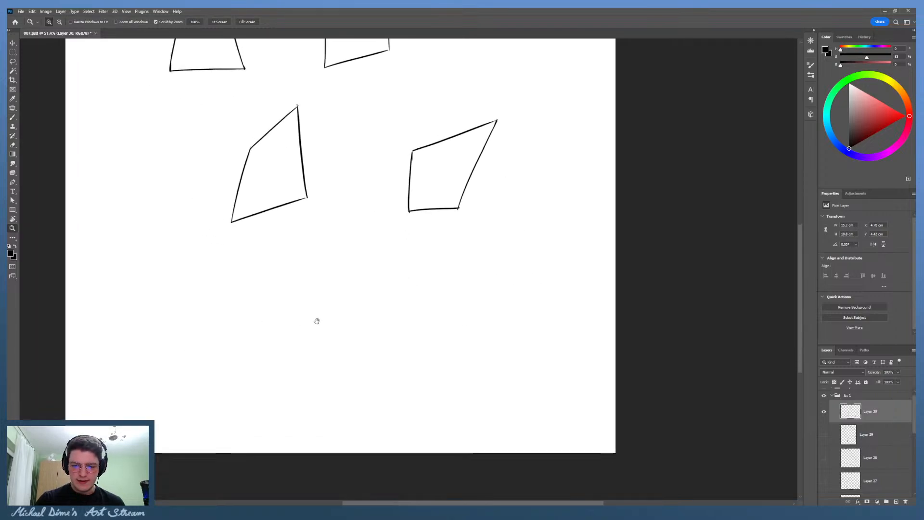
key(b)
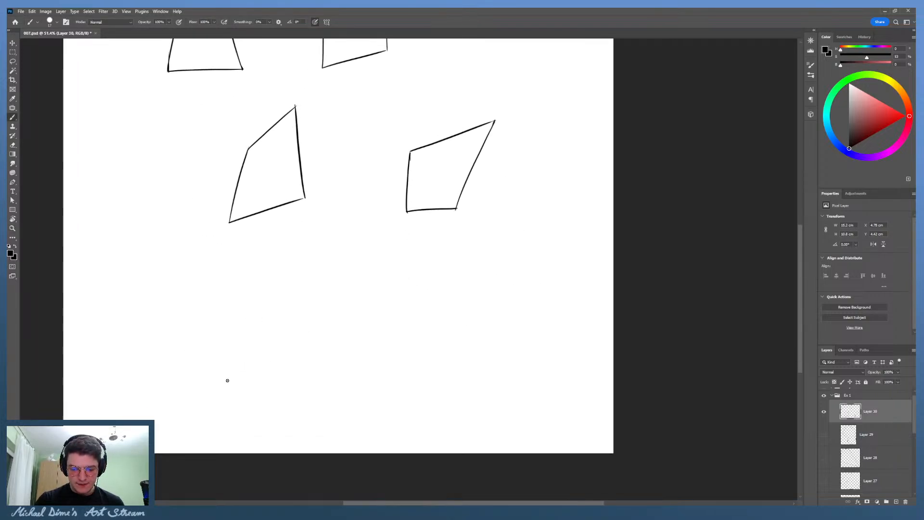
drag(227, 380, 283, 276)
mouse_move(228, 380)
mouse_down()
mouse_move(314, 370)
mouse_move(301, 371)
mouse_up()
key(ctrl+z)
key(ctrl+z)
mouse_move(227, 381)
mouse_down()
mouse_move(332, 300)
mouse_move(346, 253)
mouse_up()
key(ctrl+z)
mouse_move(321, 371)
mouse_down()
mouse_move(346, 237)
mouse_move(363, 201)
mouse_up()
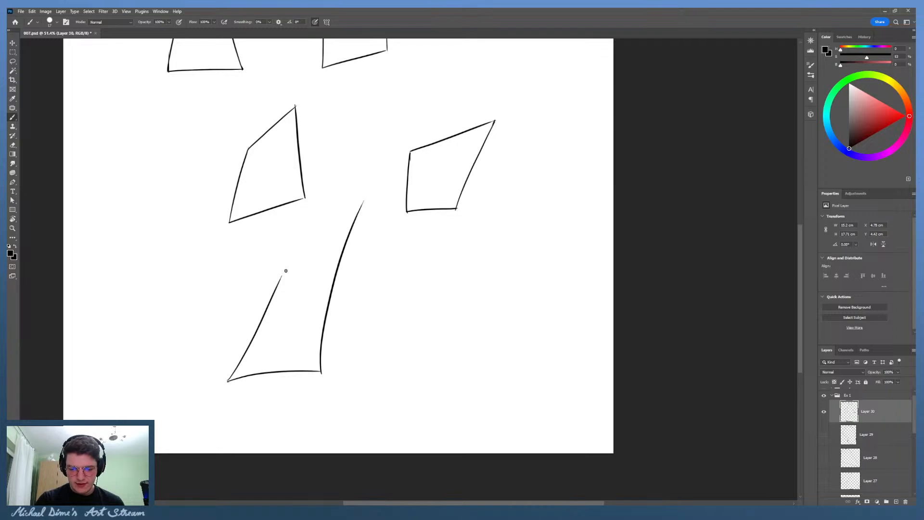
drag(281, 276, 364, 203)
key(ctrl+z)
drag(280, 278, 364, 202)
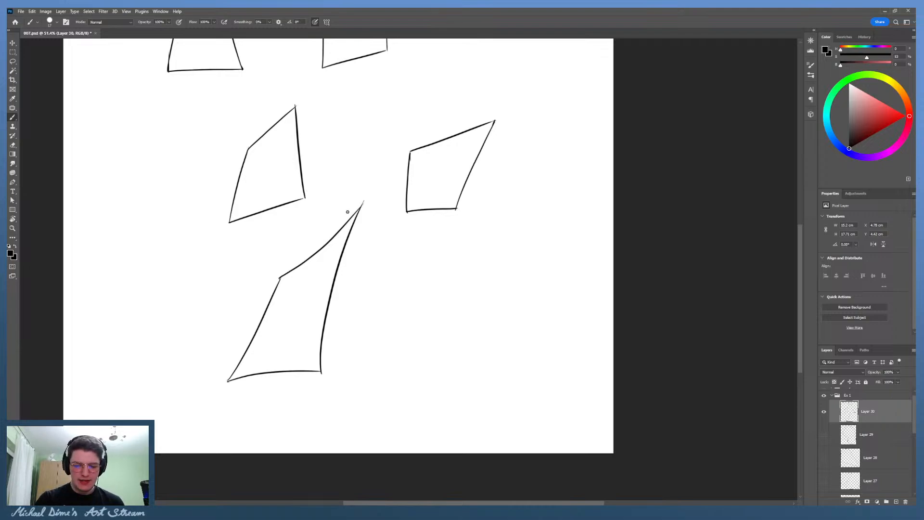
key(e)
mouse_move(347, 206)
mouse_down()
mouse_move(269, 293)
mouse_move(341, 247)
mouse_move(315, 373)
mouse_move(247, 389)
mouse_move(237, 382)
mouse_move(238, 360)
mouse_move(314, 367)
mouse_up()
Step: Draw a smaller quadrilateral below the others, with a straight left side and base and two curved sides meeting in an upper right point
key(b)
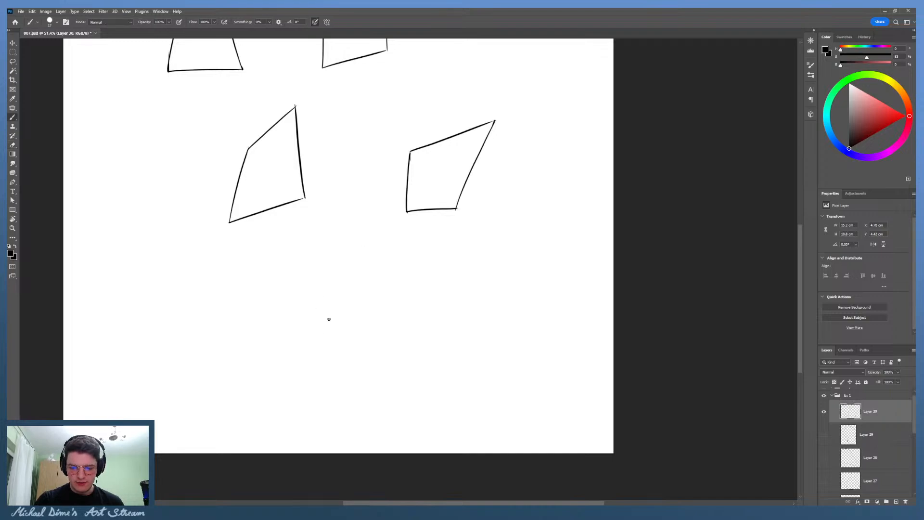
mouse_move(329, 313)
mouse_down()
mouse_move(328, 366)
mouse_move(385, 366)
mouse_move(443, 273)
mouse_up()
key(ctrl+z)
drag(385, 364, 426, 282)
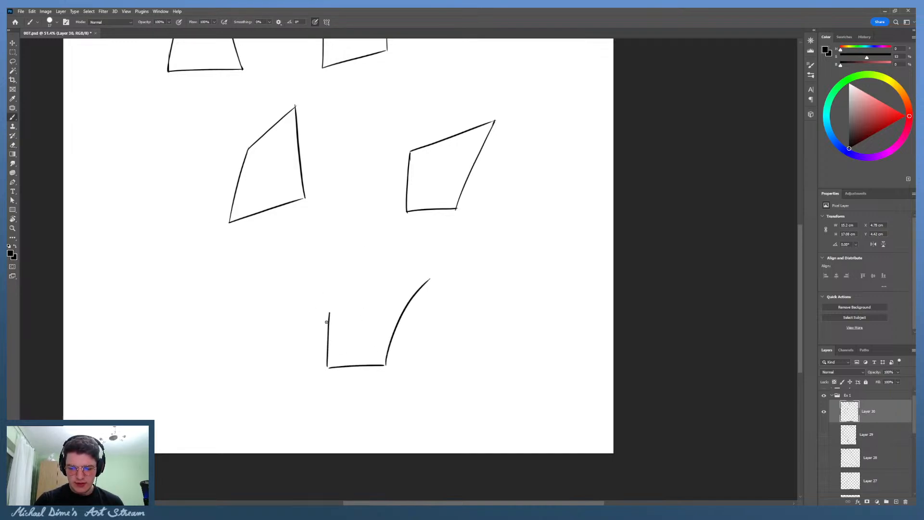
drag(330, 313, 442, 274)
key(ctrl+z)
mouse_move(329, 313)
mouse_down()
mouse_move(430, 278)
mouse_move(444, 291)
mouse_move(434, 311)
mouse_up()
key(e)
key(b)
key(ctrl+z)
key(e)
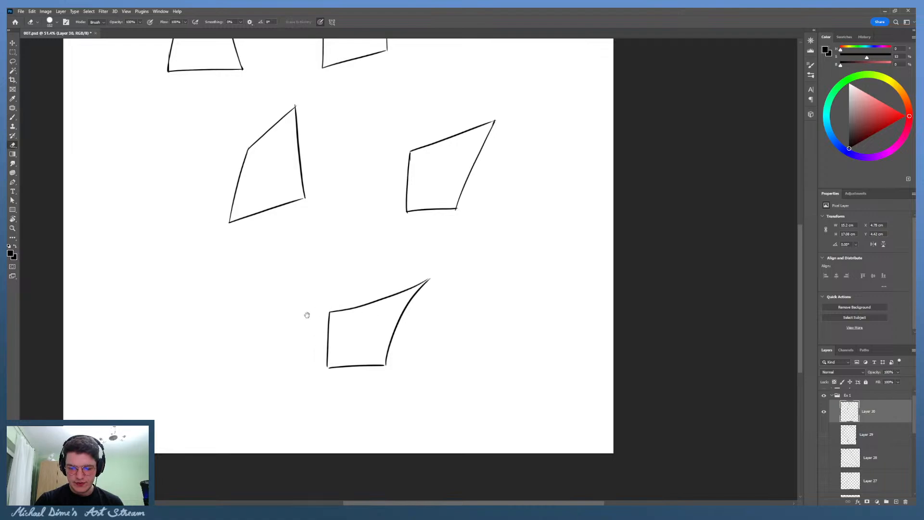
Step: Draw a narrow four-pointed diamond with inward-curving sides near the canvas's lower left, undoing and redrawing strokes that miss
mouse_move(308, 315)
mouse_down()
mouse_move(423, 353)
mouse_move(375, 367)
mouse_up()
key(b)
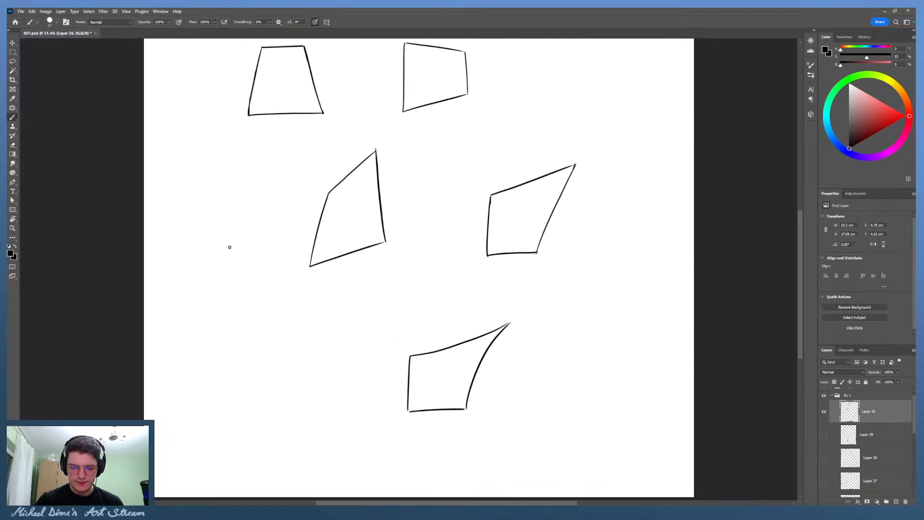
mouse_move(233, 346)
mouse_down()
mouse_move(257, 296)
mouse_move(276, 345)
mouse_up()
key(ctrl+z)
drag(257, 297, 275, 345)
key(ctrl+z)
mouse_move(256, 296)
mouse_down()
mouse_move(276, 347)
mouse_move(248, 362)
mouse_move(255, 390)
mouse_up()
key(ctrl+z)
drag(235, 346, 250, 394)
key(ctrl+z)
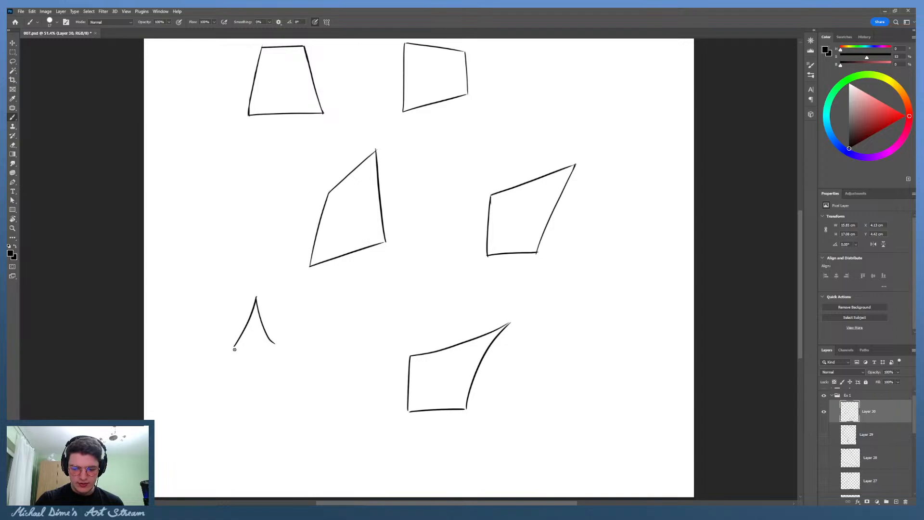
drag(235, 346, 254, 389)
key(ctrl+z)
mouse_move(276, 344)
mouse_down()
mouse_move(264, 360)
mouse_move(277, 341)
mouse_up()
key(ctrl+z)
key(ctrl+z)
key(ctrl+z)
drag(253, 391, 276, 344)
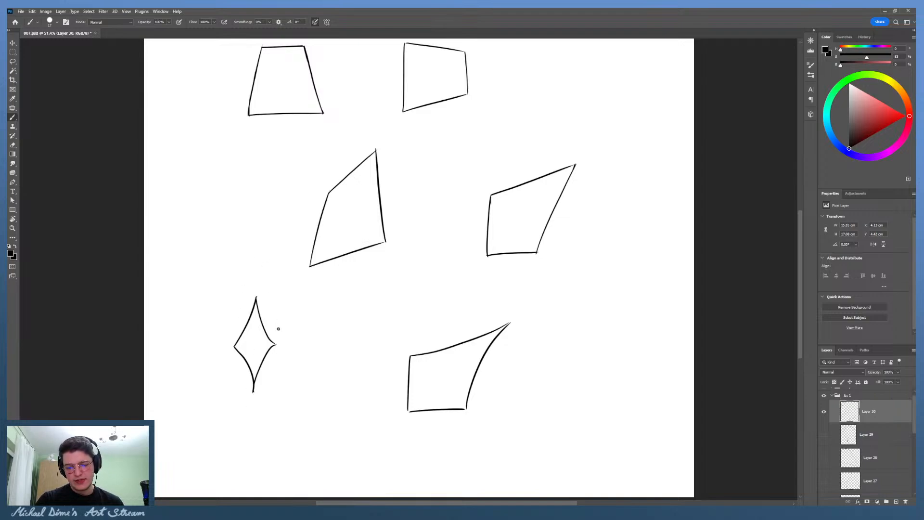
Step: Draw direction arrowheads outside the diamond's four points, and undo them
drag(263, 292, 250, 286)
key(ctrl+z)
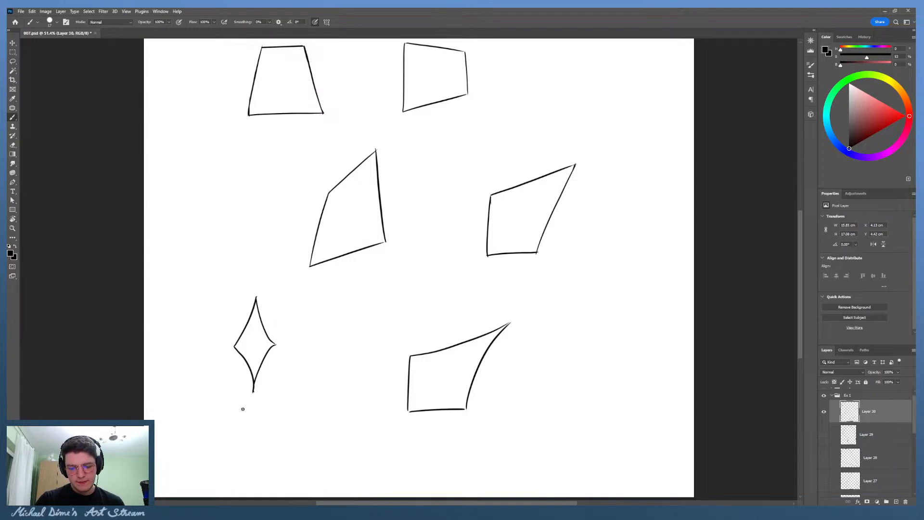
drag(242, 404, 259, 405)
key(ctrl+z)
drag(286, 337, 285, 354)
drag(228, 336, 227, 362)
key(ctrl+z)
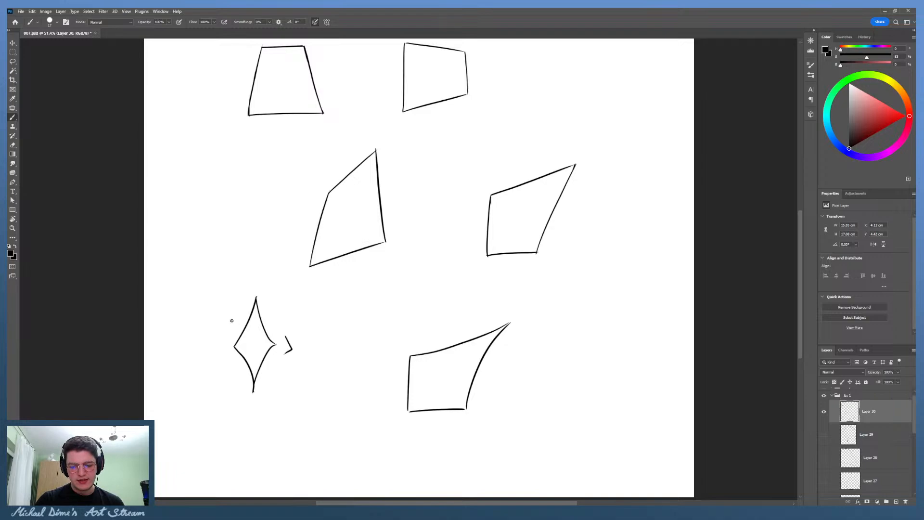
key(ctrl+z)
drag(310, 351, 175, 330)
drag(373, 267, 349, 322)
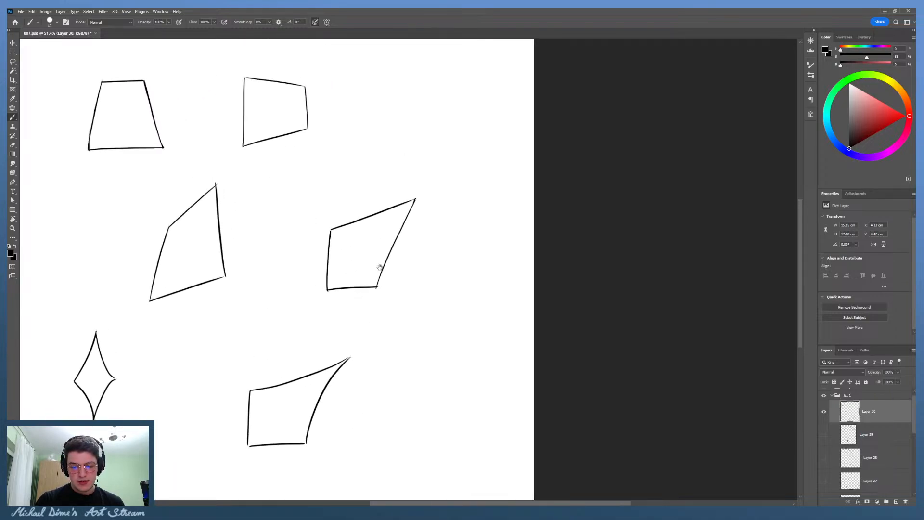
drag(380, 267, 409, 245)
mouse_move(137, 282)
mouse_down()
mouse_move(165, 351)
mouse_move(161, 295)
mouse_up()
key(ctrl+z)
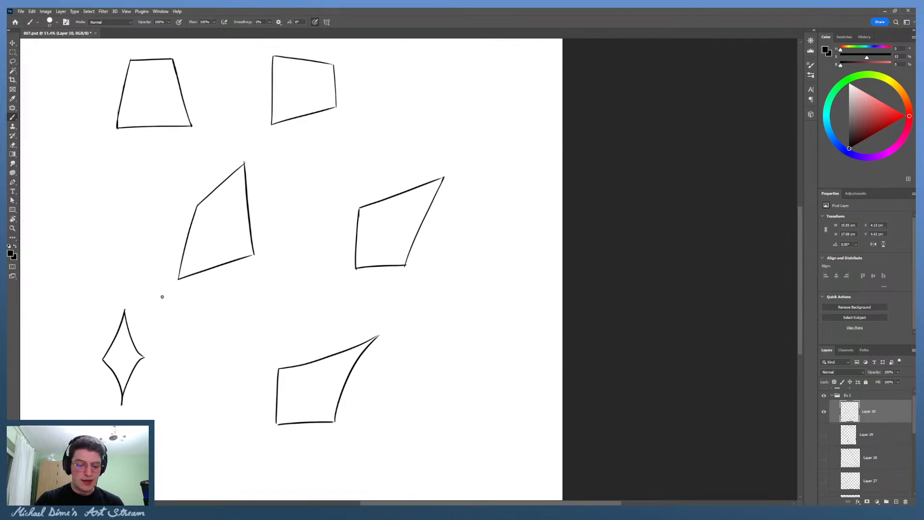
Step: Draw a circle and a small left-pointing triangle in the gap above the curved quadrilateral, undoing a stray stroke above the diamond
drag(395, 251, 377, 295)
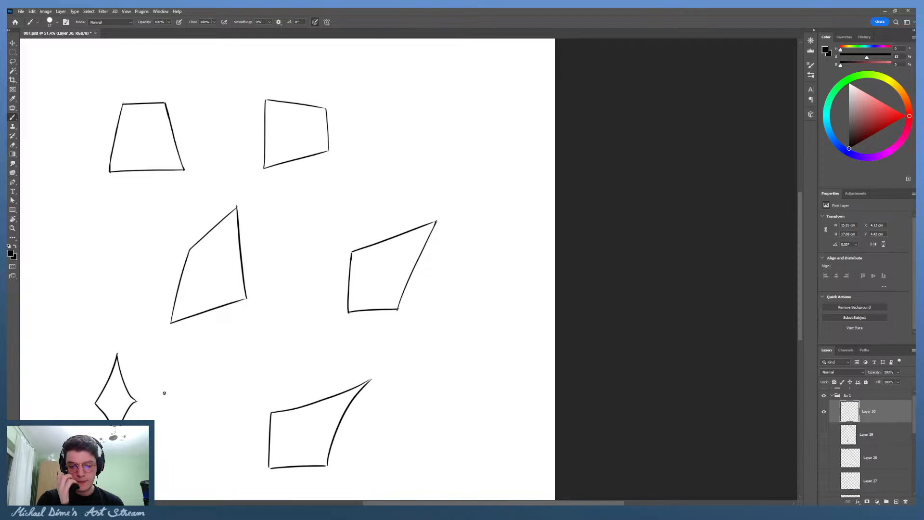
drag(309, 259, 324, 188)
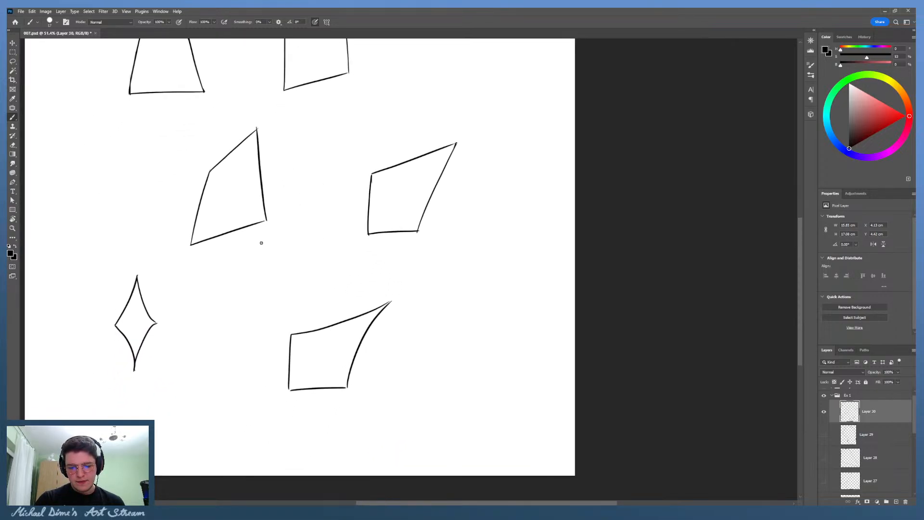
drag(258, 283, 264, 251)
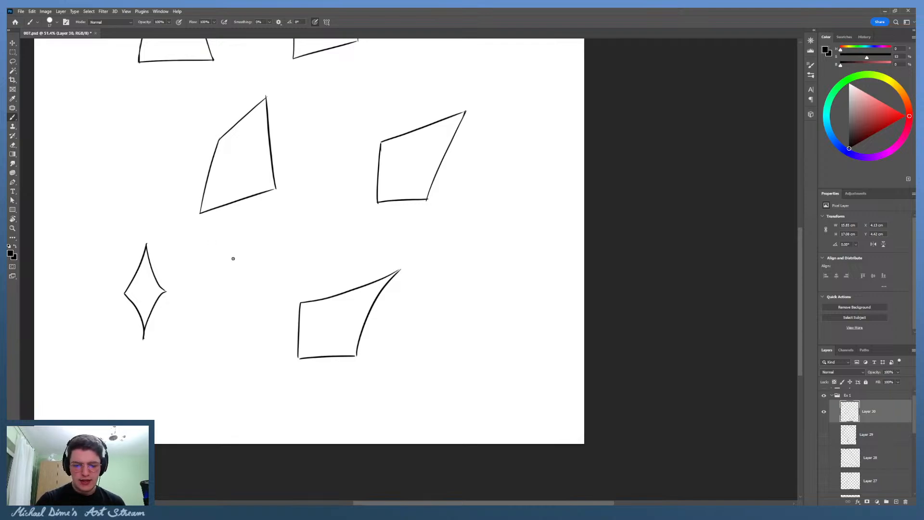
mouse_move(266, 230)
mouse_down()
mouse_move(231, 263)
mouse_move(274, 234)
mouse_move(262, 227)
mouse_up()
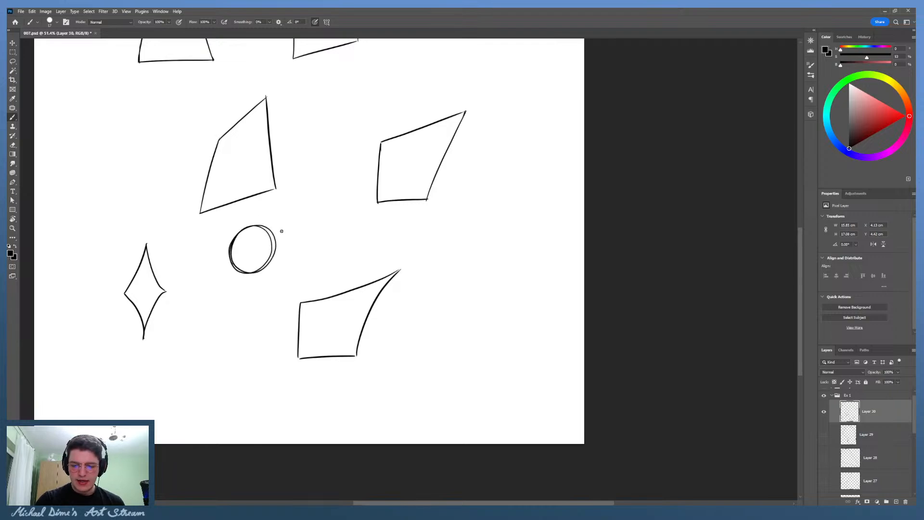
mouse_move(144, 223)
mouse_down()
mouse_move(158, 339)
mouse_move(149, 225)
mouse_up()
key(ctrl+z)
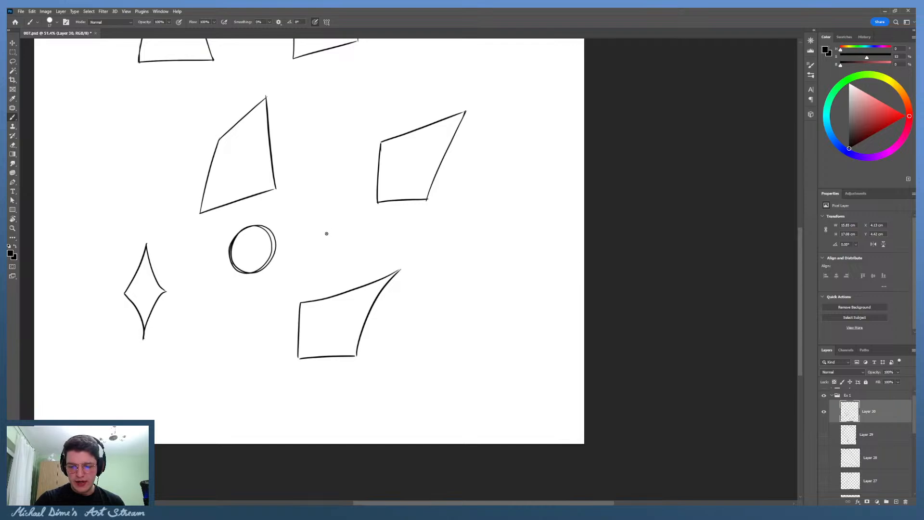
mouse_move(319, 236)
mouse_down()
mouse_move(343, 213)
mouse_move(331, 243)
mouse_move(357, 216)
mouse_up()
scroll(424, 238, up, 2)
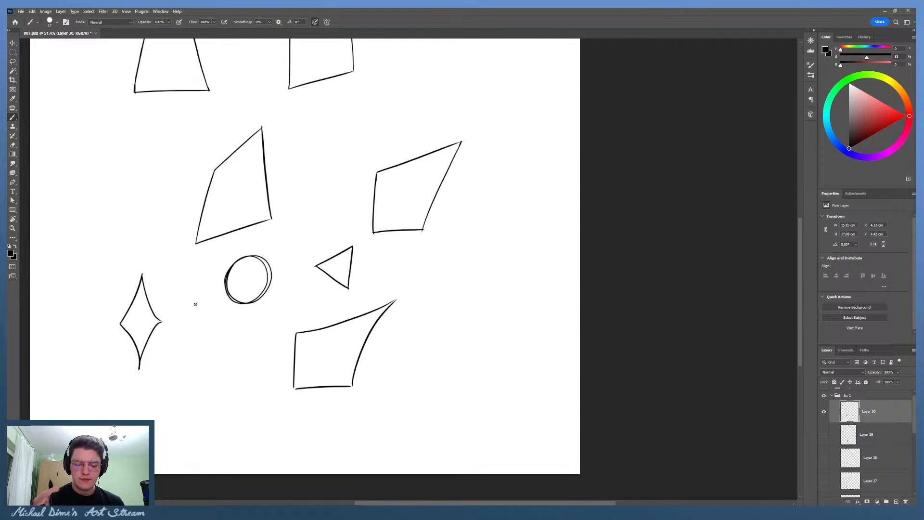
Step: Erase the doubled inner outline of the circle so a single contour remains
drag(393, 207, 375, 272)
drag(353, 316, 361, 279)
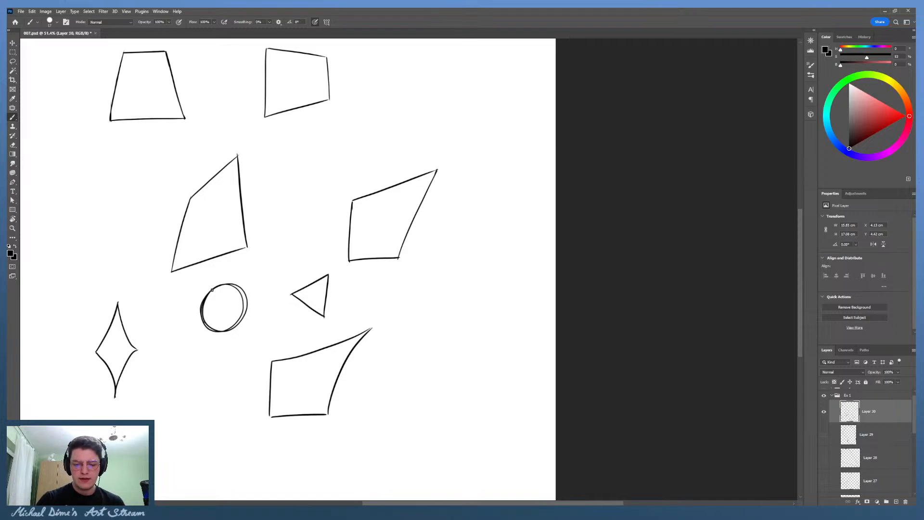
key(e)
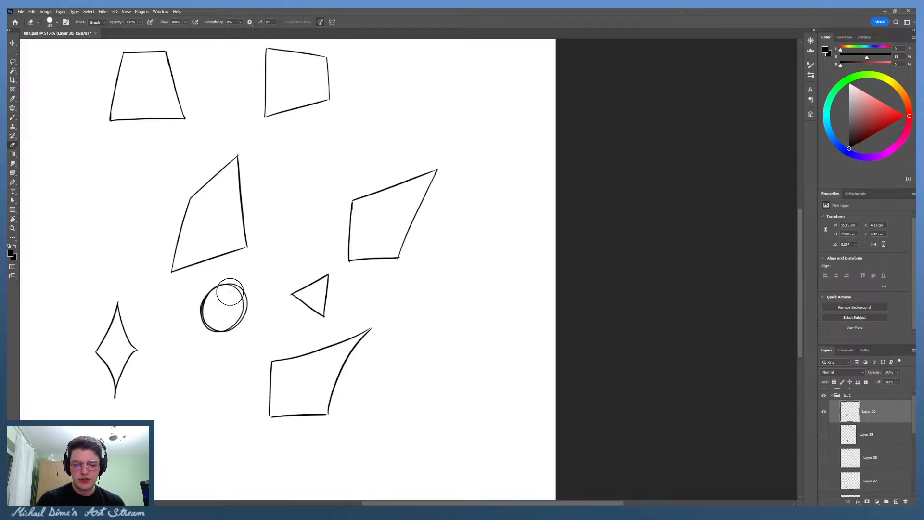
mouse_move(241, 304)
mouse_down()
mouse_move(232, 295)
mouse_move(224, 326)
mouse_up()
key(b)
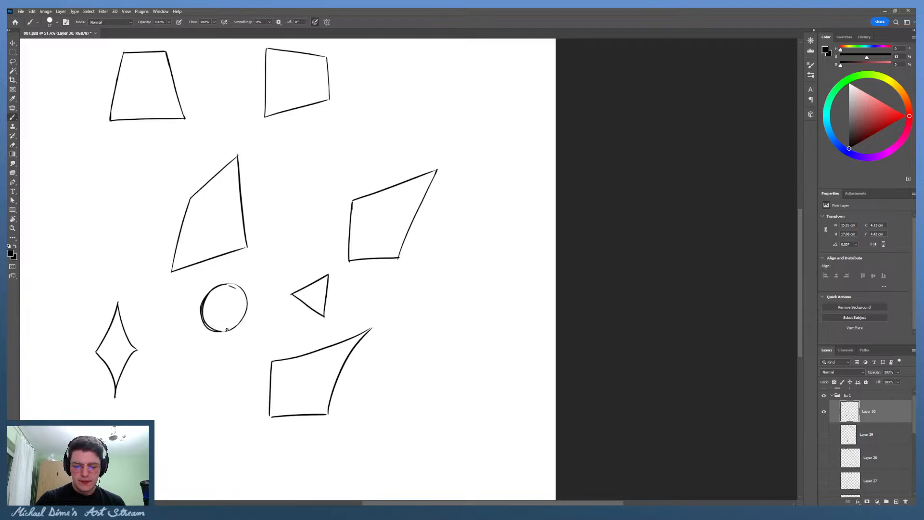
drag(292, 342, 286, 272)
key(e)
click(225, 225)
drag(253, 310, 274, 249)
key(b)
mouse_move(220, 283)
mouse_down()
mouse_move(232, 251)
mouse_move(263, 246)
mouse_move(248, 279)
mouse_move(216, 289)
mouse_move(204, 263)
mouse_move(244, 238)
mouse_move(248, 268)
mouse_move(210, 288)
mouse_move(201, 267)
mouse_move(249, 244)
mouse_move(218, 293)
mouse_move(195, 272)
mouse_move(243, 238)
mouse_move(240, 276)
mouse_move(204, 251)
mouse_move(230, 243)
mouse_move(252, 256)
mouse_move(204, 303)
mouse_move(203, 271)
mouse_up()
key(ctrl+z)
key(ctrl+z)
key(ctrl+z)
key(ctrl+z)
key(ctrl+z)
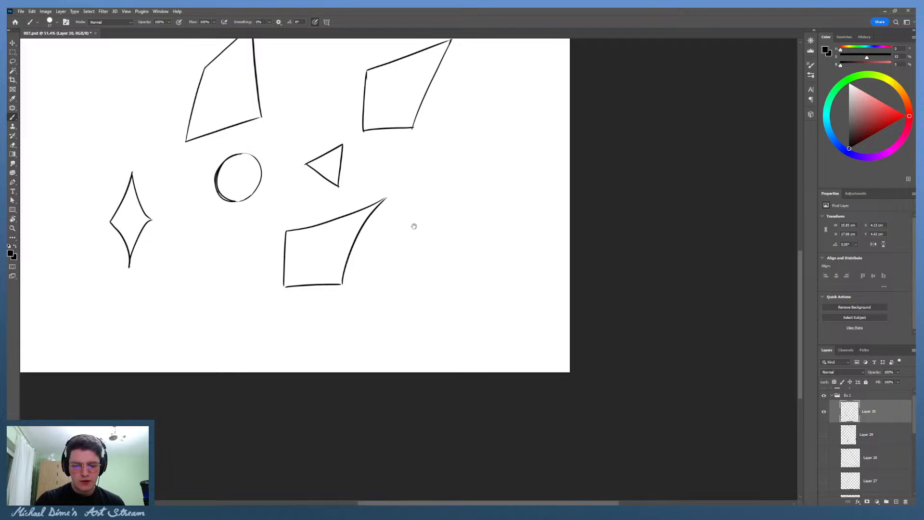
Step: Draw a narrow triangle pointing to the upper right, beside the small triangle, and undo a stray mark at its tip
drag(413, 226, 283, 333)
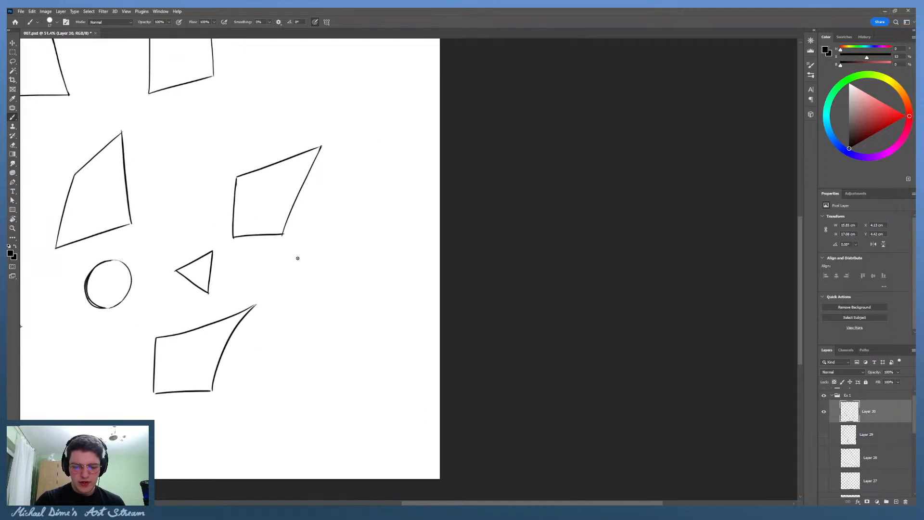
mouse_move(282, 269)
mouse_down()
mouse_move(334, 234)
mouse_move(298, 289)
mouse_move(283, 270)
mouse_up()
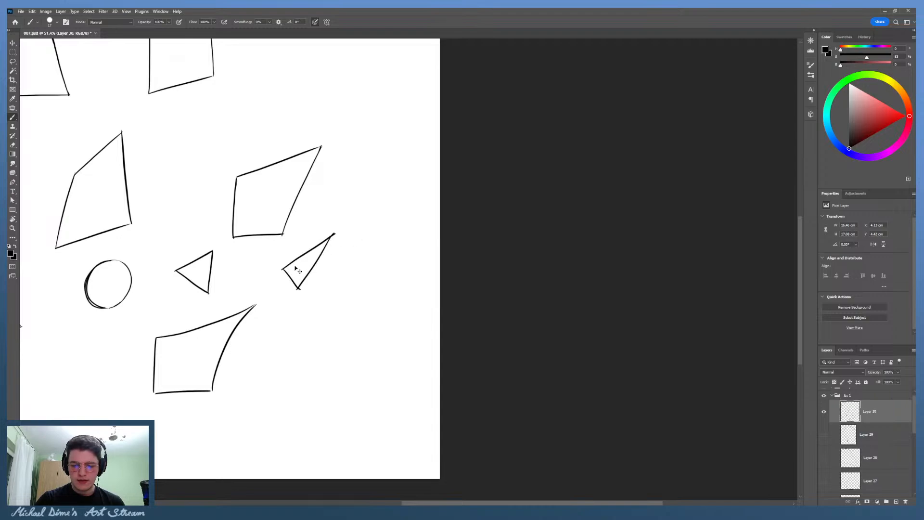
mouse_move(330, 220)
mouse_down()
mouse_move(346, 223)
mouse_move(344, 236)
mouse_up()
key(ctrl+z)
Step: Draw trial direction strokes beside the narrow triangle, and undo them
drag(335, 308, 336, 266)
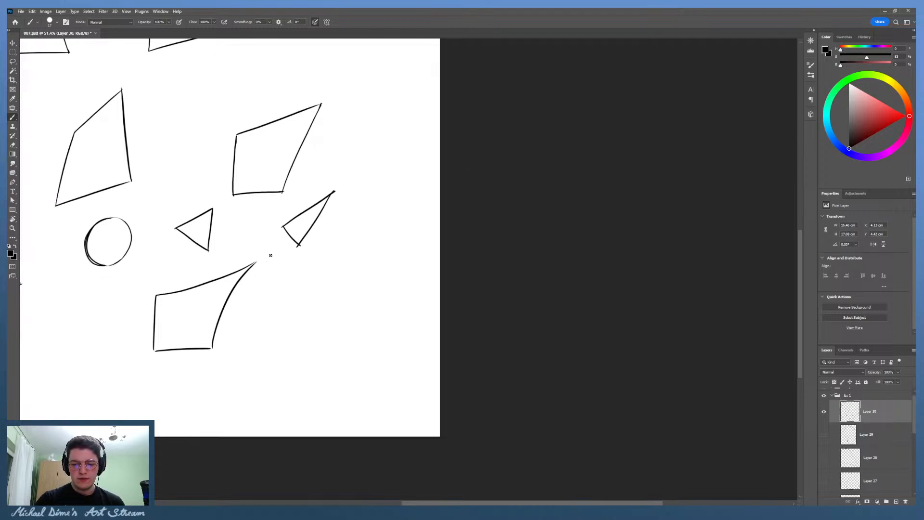
mouse_move(329, 226)
mouse_down()
mouse_move(357, 301)
mouse_move(363, 297)
mouse_up()
drag(411, 248, 432, 269)
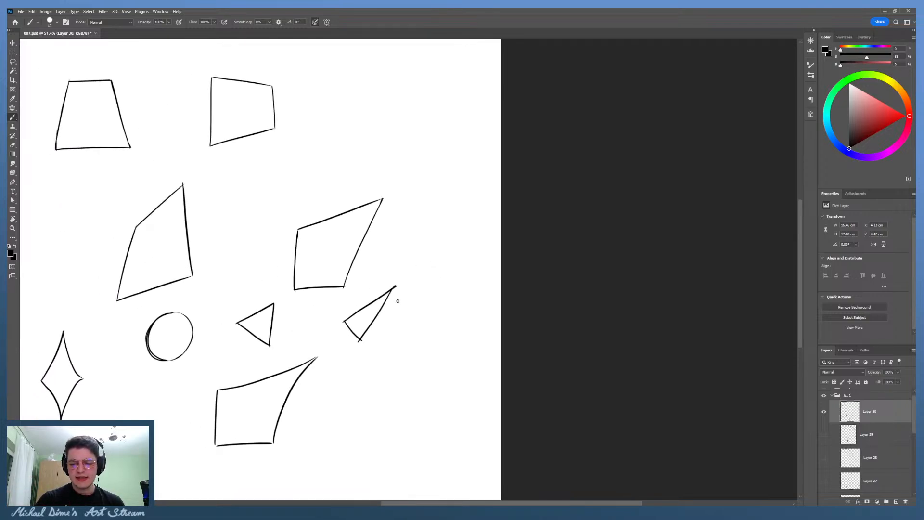
mouse_move(369, 357)
mouse_down()
mouse_move(463, 231)
mouse_move(438, 247)
mouse_up()
drag(468, 229, 450, 276)
key(ctrl+z)
key(ctrl+z)
key(ctrl+z)
Step: Add a new empty layer above the shapes drawing and hide Layer 30
drag(397, 159, 416, 205)
key(z)
drag(416, 198, 411, 193)
scroll(573, 202, up, 2)
drag(578, 226, 513, 233)
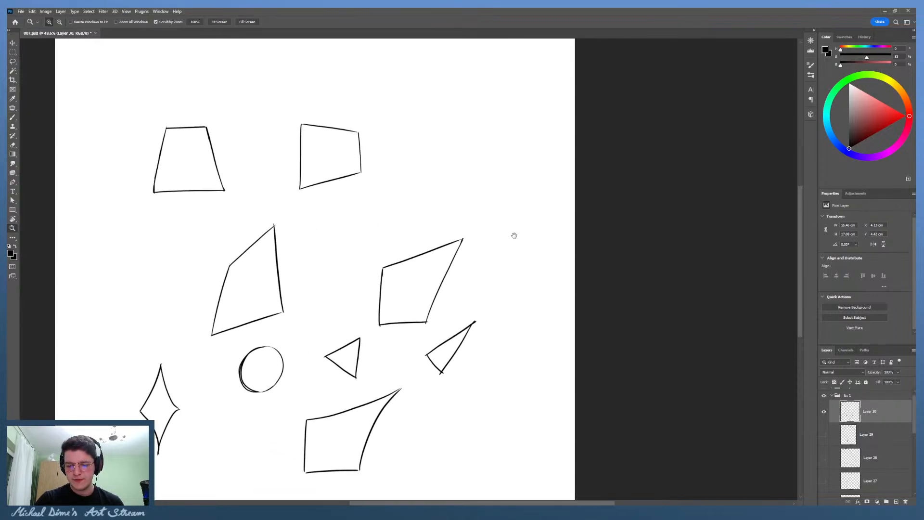
click(897, 502)
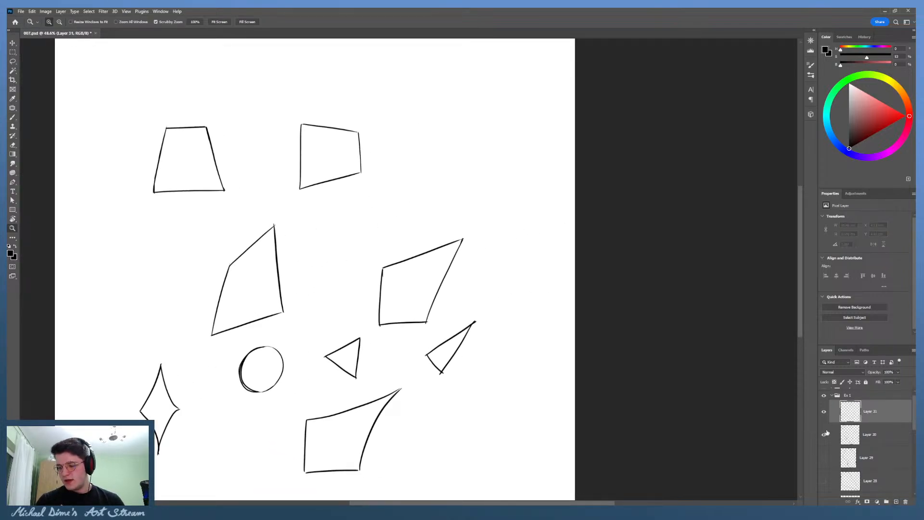
click(824, 436)
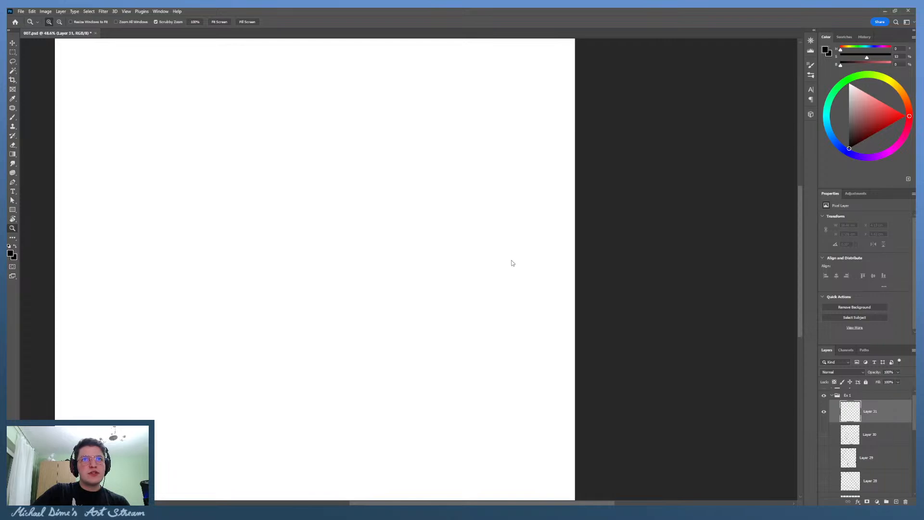
Step: Place the dancer reference photo on the empty canvas
drag(508, 259, 507, 259)
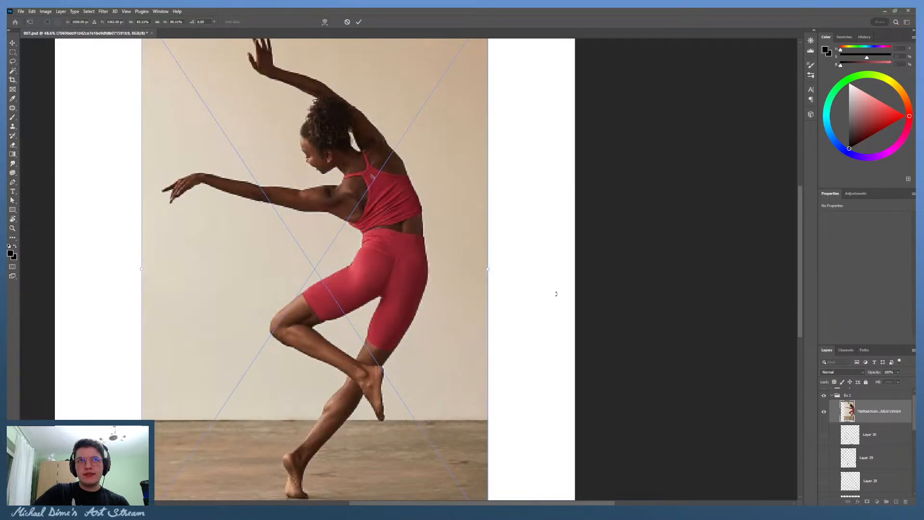
key(Return)
scroll(512, 308, down, 2)
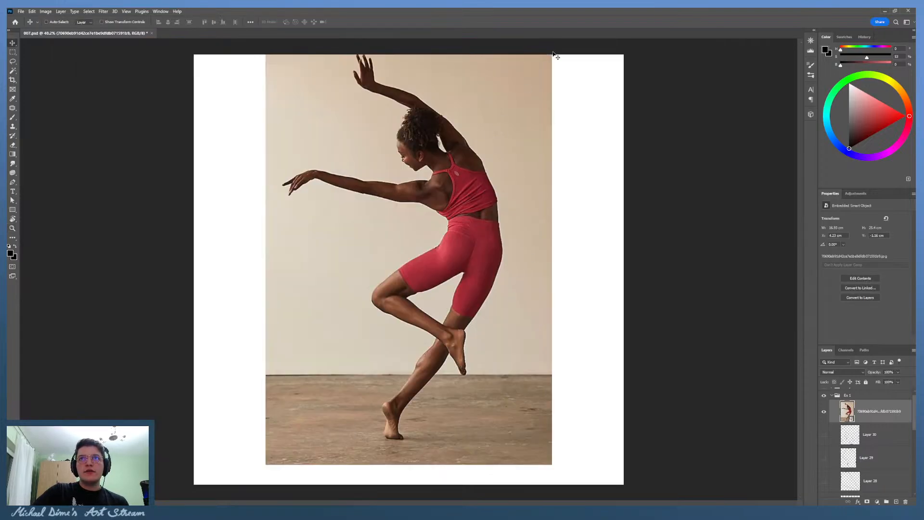
Step: Try scaling the dancer photo down and moving it lower on the canvas, and undo both changes
key(ctrl+t)
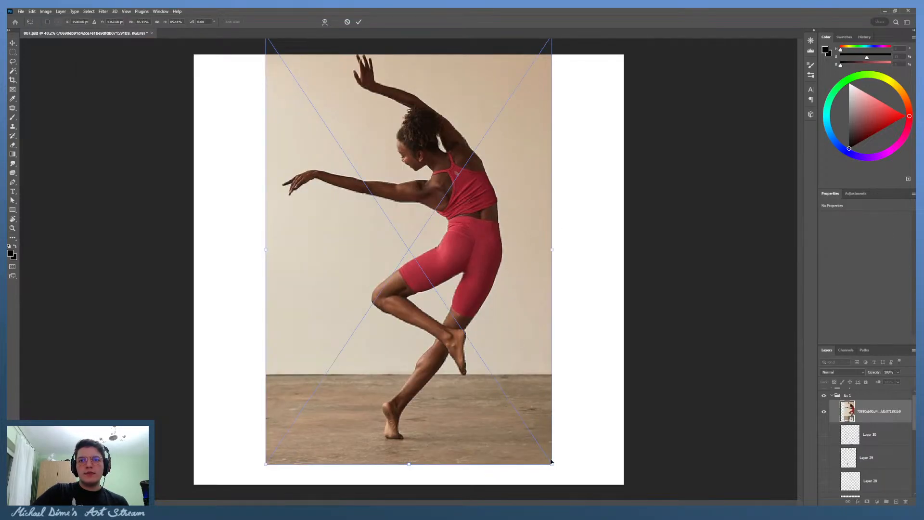
drag(551, 465, 472, 297)
drag(426, 165, 437, 320)
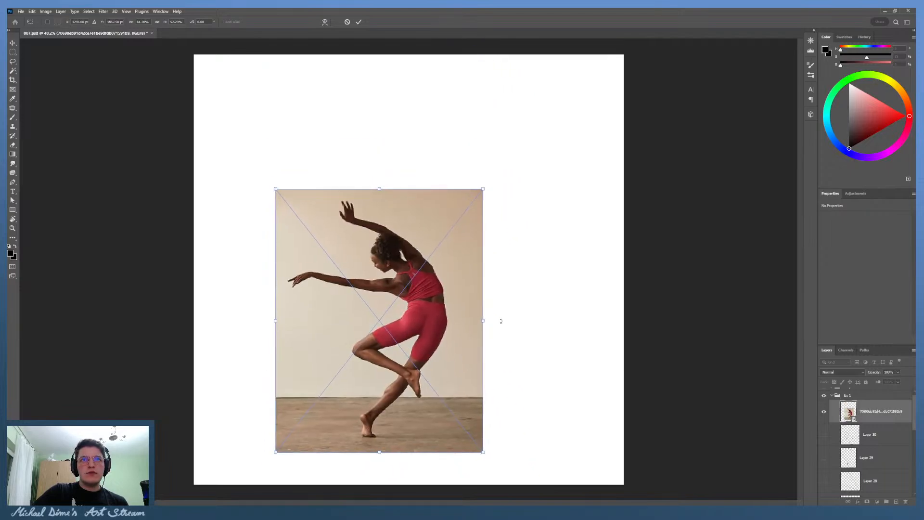
key(ctrl+z)
key(ctrl+z)
Step: Scale the dancer photo proportionally to about 65% and move it near the canvas's centre
drag(552, 465, 483, 359)
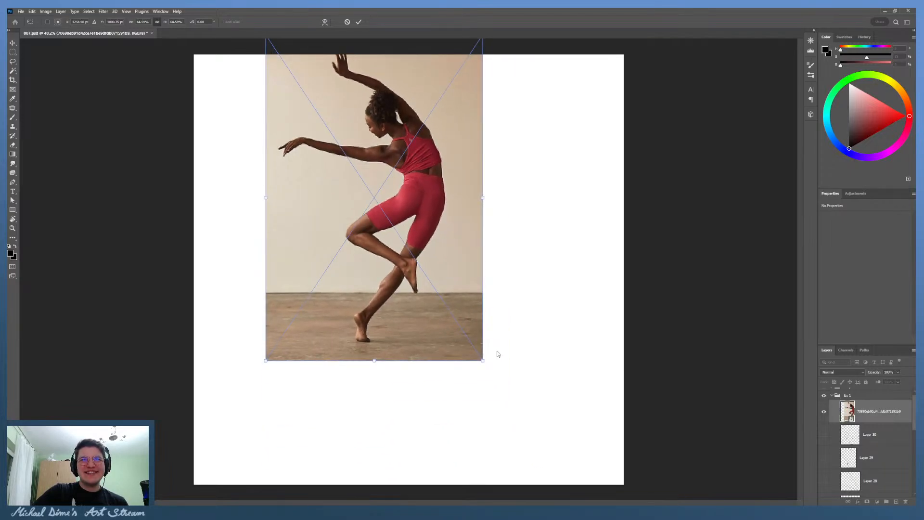
drag(445, 165, 470, 234)
key(Return)
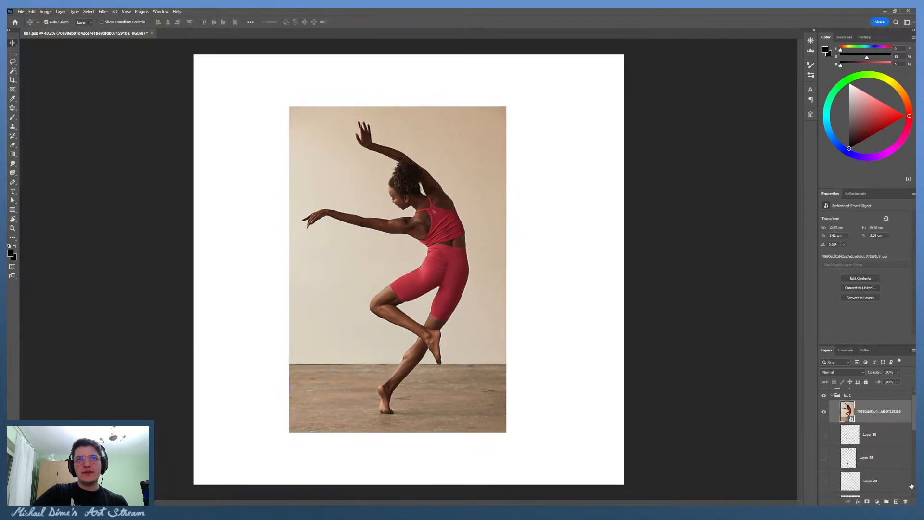
Step: Fade the dancer photo to 42% opacity and add a new empty layer directly above it, with Layer 30 hidden below
drag(879, 436, 877, 377)
click(874, 429)
key(4)
key(2)
click(894, 413)
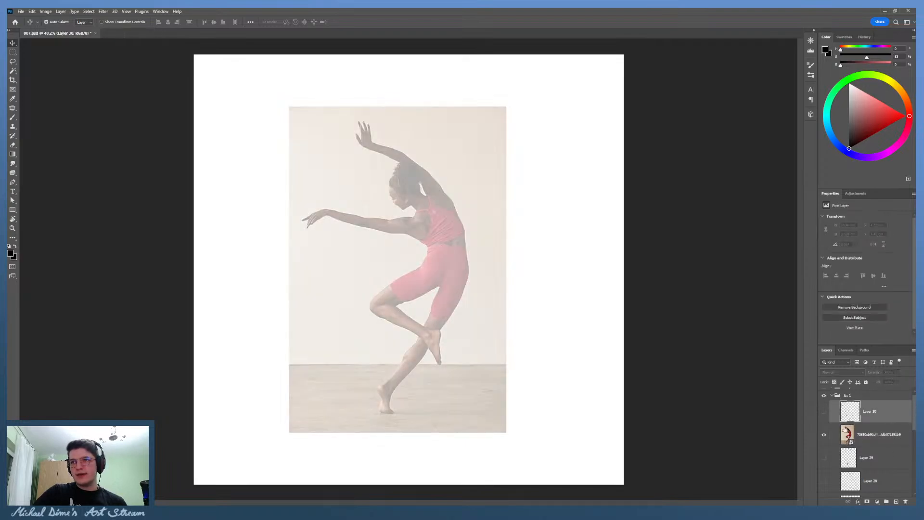
click(824, 411)
click(824, 411)
click(897, 503)
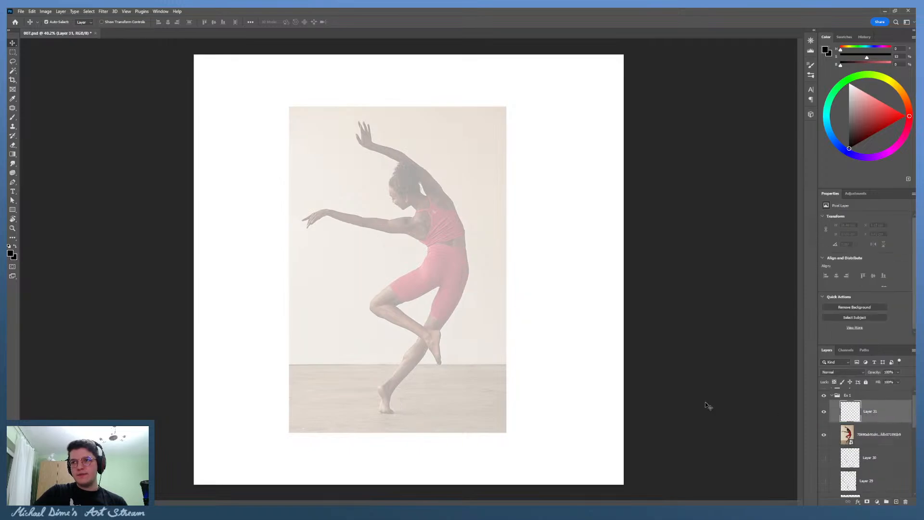
Step: Set the brush colour to a dark blue for drawing over the dancer
key(b)
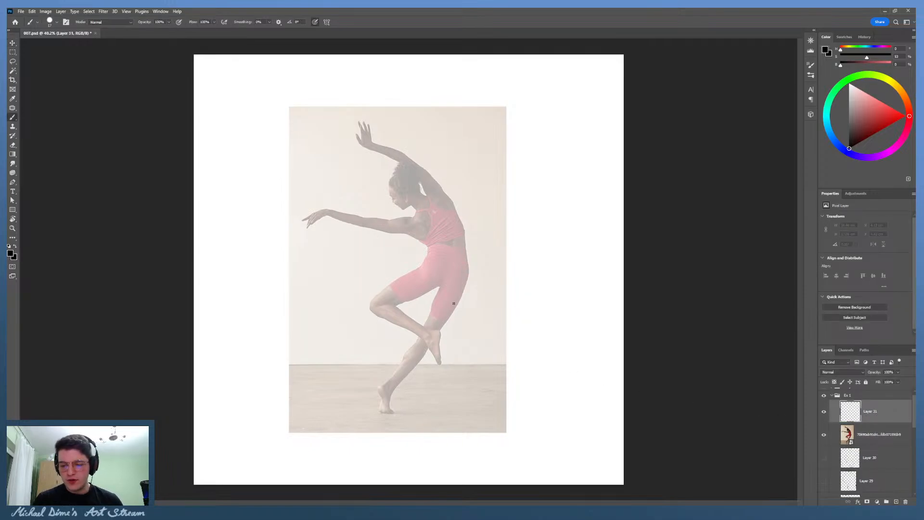
key(z)
drag(493, 301, 504, 291)
drag(494, 363, 449, 371)
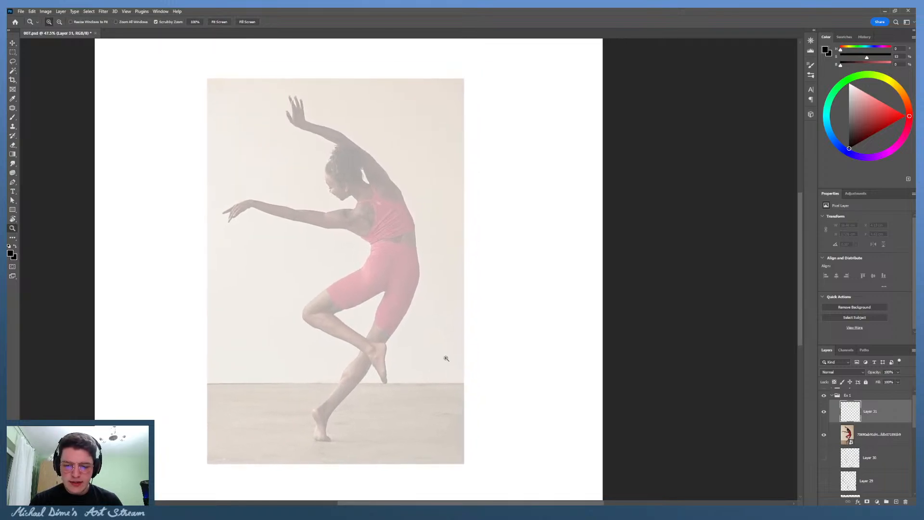
drag(422, 251, 429, 268)
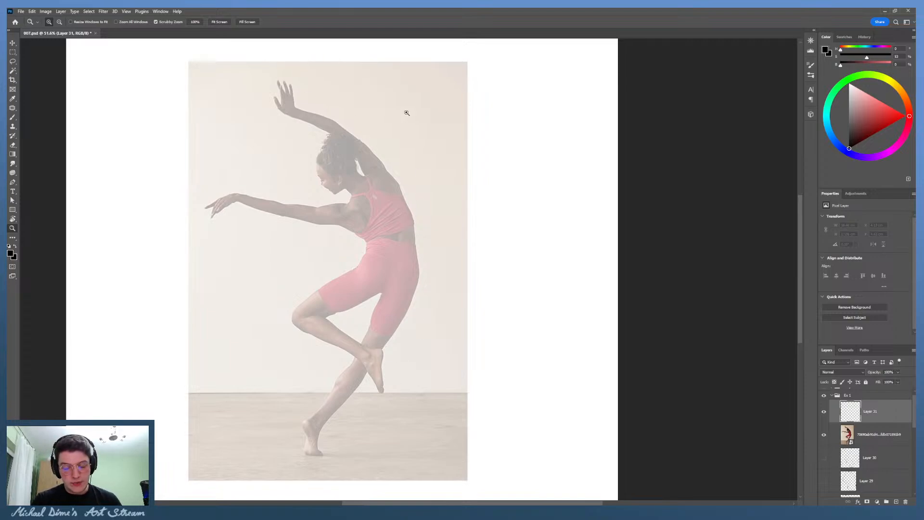
mouse_move(870, 128)
mouse_down()
mouse_move(861, 142)
mouse_move(873, 140)
mouse_up()
click(841, 147)
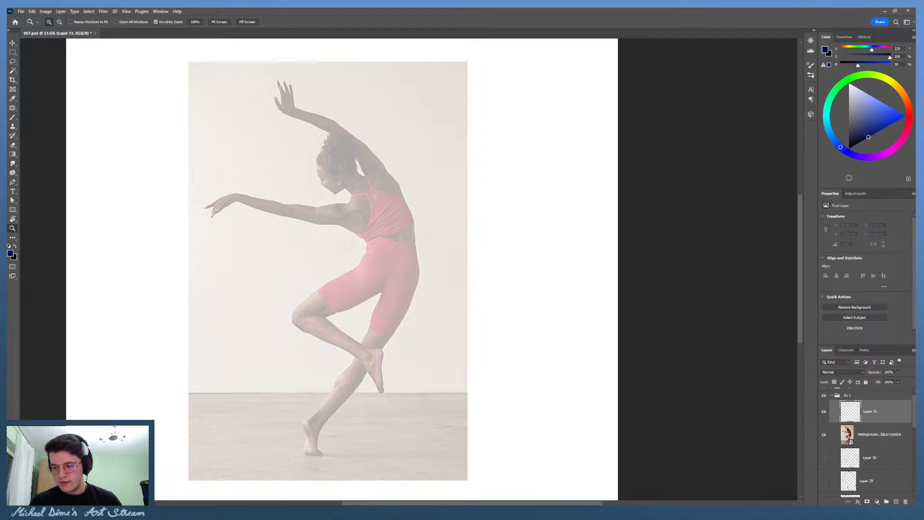
Step: Draw a long outward arc behind the dancer's back from above the raised hand to the standing foot, and erase its lower end
key(b)
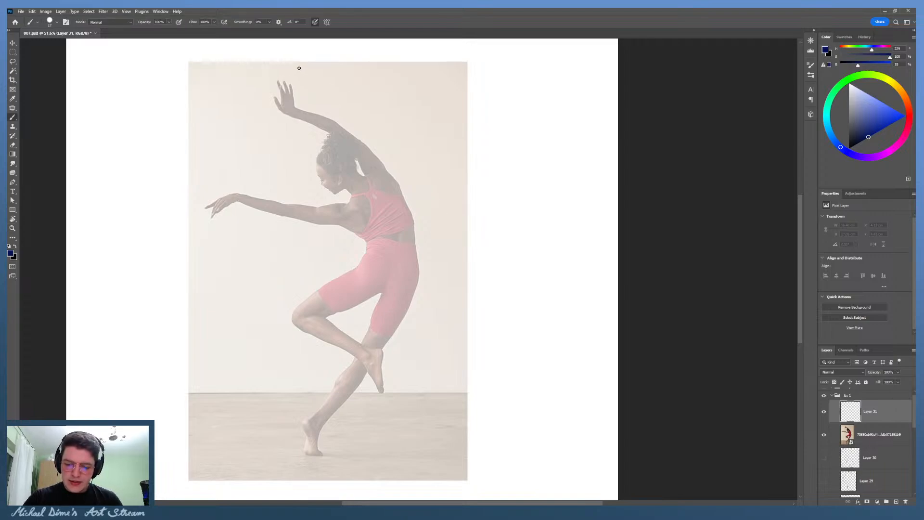
mouse_move(299, 68)
mouse_down()
mouse_move(399, 133)
mouse_move(450, 285)
mouse_move(380, 420)
mouse_move(325, 460)
mouse_up()
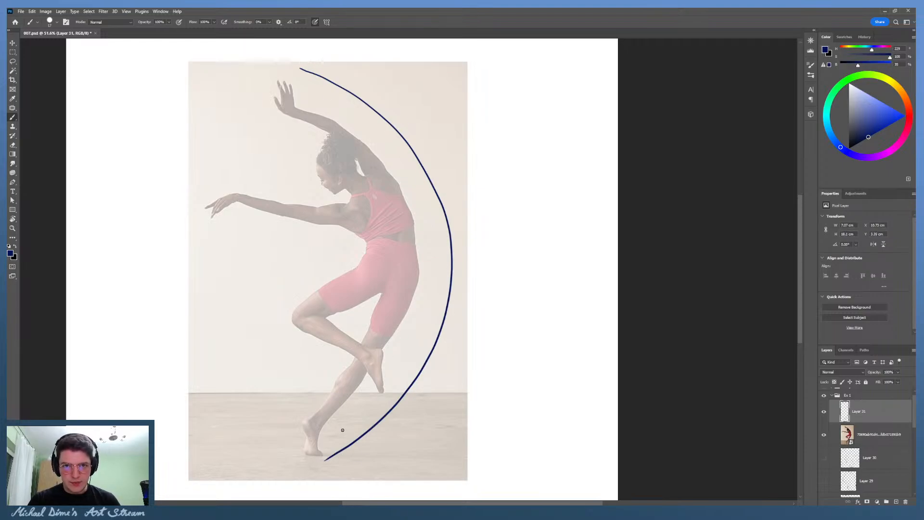
key(e)
drag(355, 435, 328, 459)
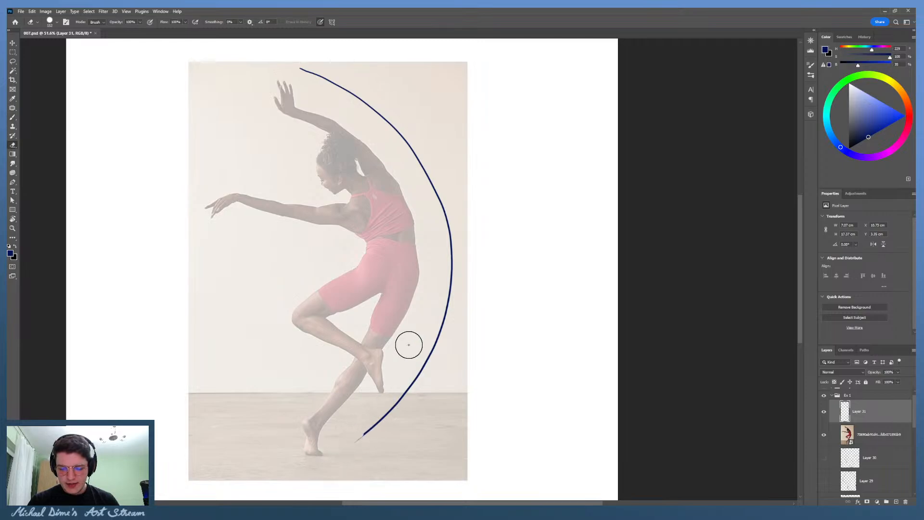
key(b)
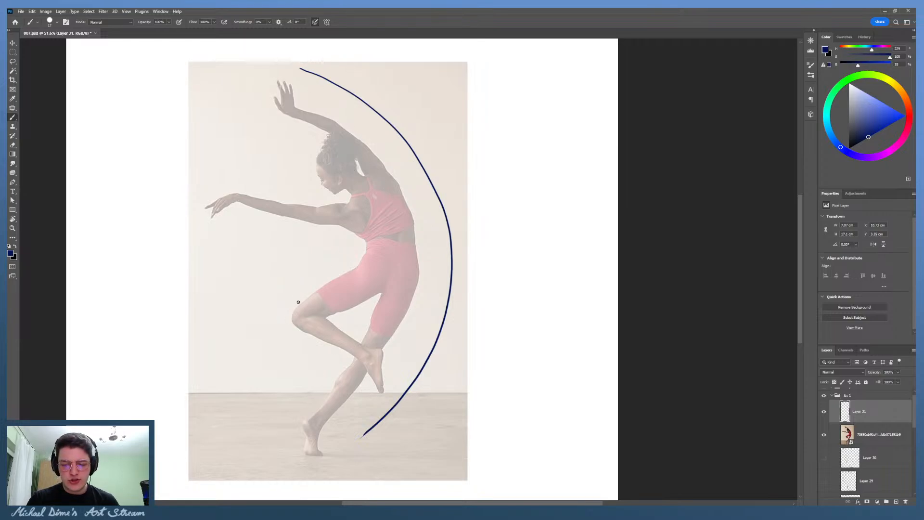
Step: Sketch trial strokes over the dancer's bent leg and around the raised foot, and undo them
mouse_move(365, 252)
mouse_down()
mouse_move(291, 308)
mouse_move(338, 357)
mouse_up()
key(ctrl+z)
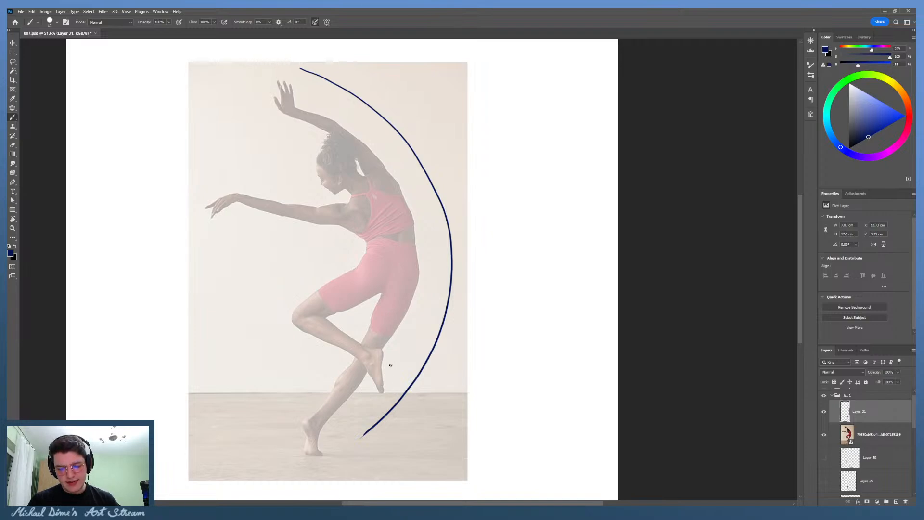
mouse_move(388, 353)
mouse_down()
mouse_move(392, 404)
mouse_move(363, 373)
mouse_move(390, 371)
mouse_move(383, 408)
mouse_move(371, 389)
mouse_up()
key(ctrl+z)
key(ctrl+z)
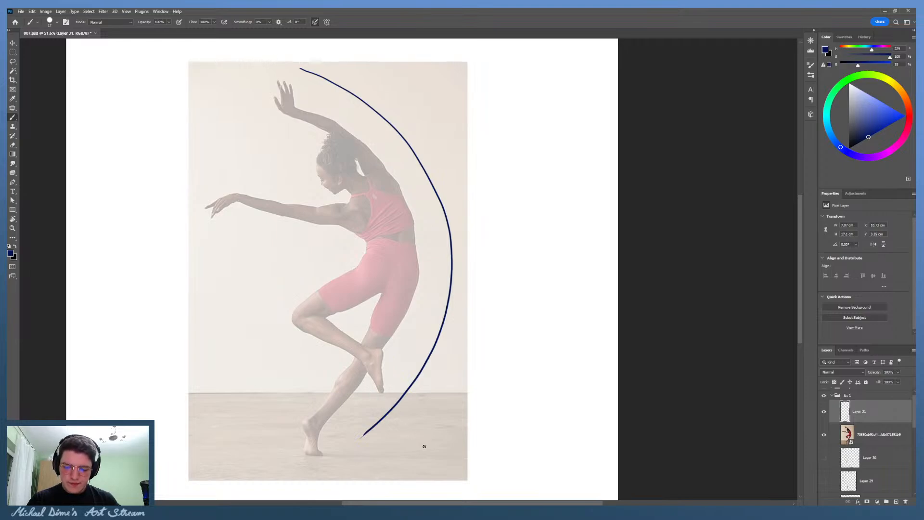
Step: Sketch lines from the raised foot converging to a point below the arc, circle that point, and undo the marks
mouse_move(388, 369)
mouse_down()
mouse_move(390, 406)
mouse_move(373, 383)
mouse_move(391, 418)
mouse_up()
key(ctrl+z)
drag(388, 356, 391, 417)
key(ctrl+z)
mouse_move(369, 381)
mouse_down()
mouse_move(394, 434)
mouse_move(387, 357)
mouse_up()
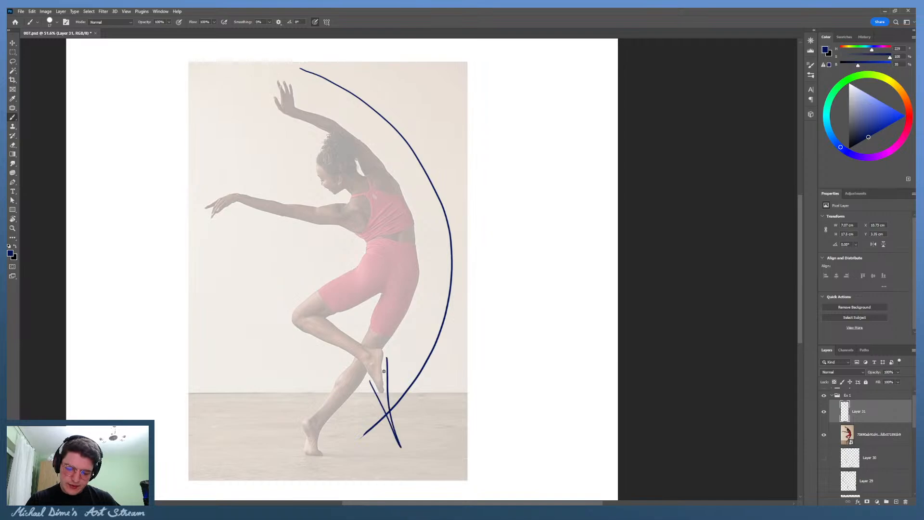
key(ctrl+z)
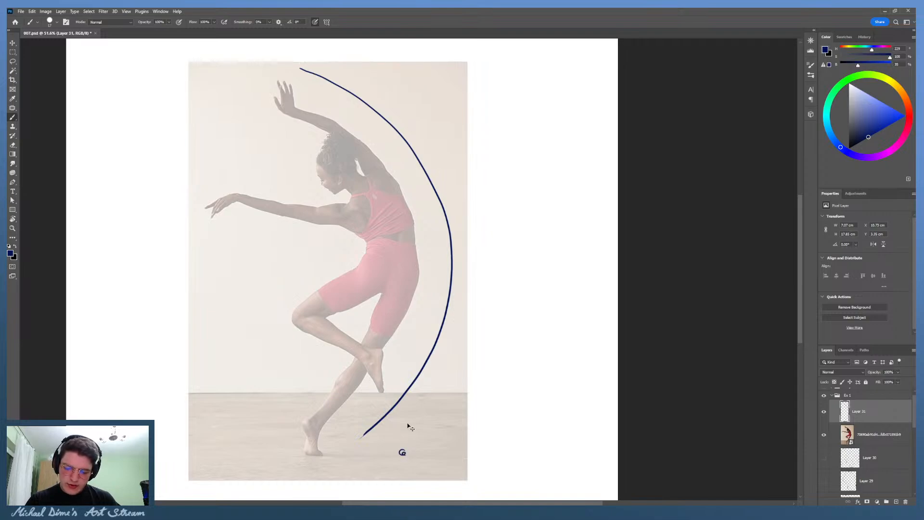
drag(388, 450, 417, 456)
key(ctrl+z)
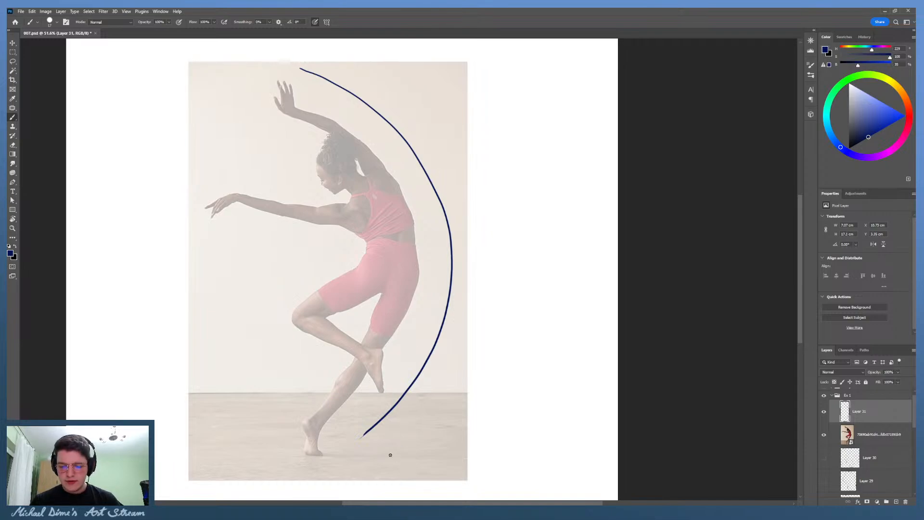
Step: Redraw the raised foot's direction strokes and mark the spot beneath it, and undo them
mouse_move(372, 385)
mouse_down()
mouse_move(389, 372)
mouse_move(397, 430)
mouse_move(386, 351)
mouse_up()
key(ctrl+z)
key(ctrl+z)
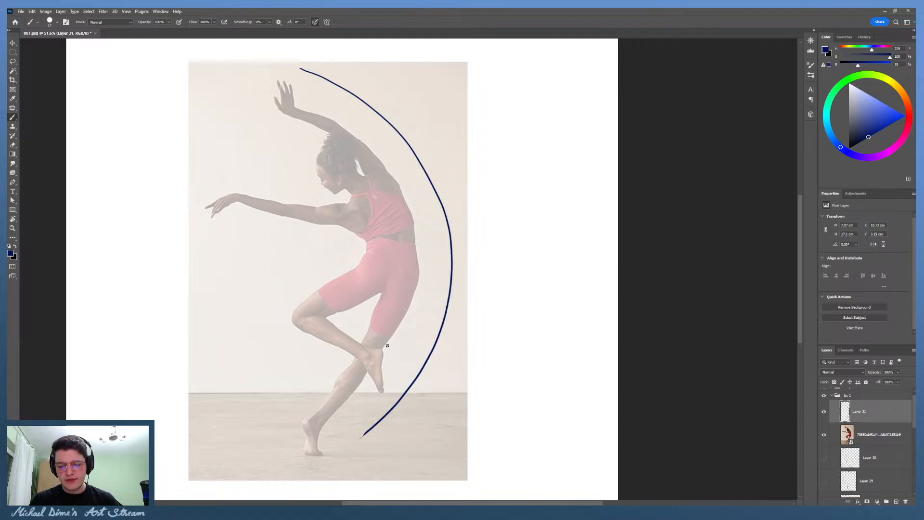
click(400, 456)
key(ctrl+z)
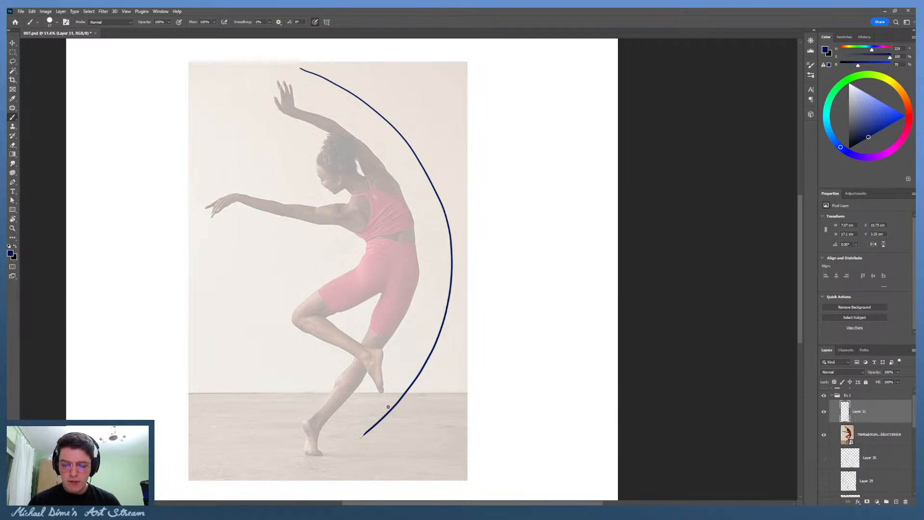
drag(377, 401, 390, 379)
key(ctrl+z)
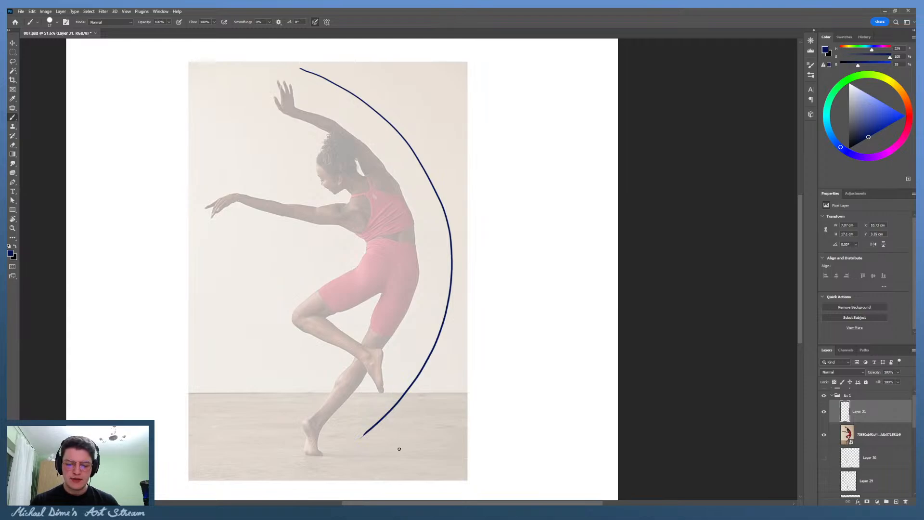
Step: Sketch short horizontal trial strokes on the floor below the arc and under the standing foot, and undo them
mouse_move(417, 457)
mouse_down()
mouse_move(399, 458)
mouse_move(417, 459)
mouse_up()
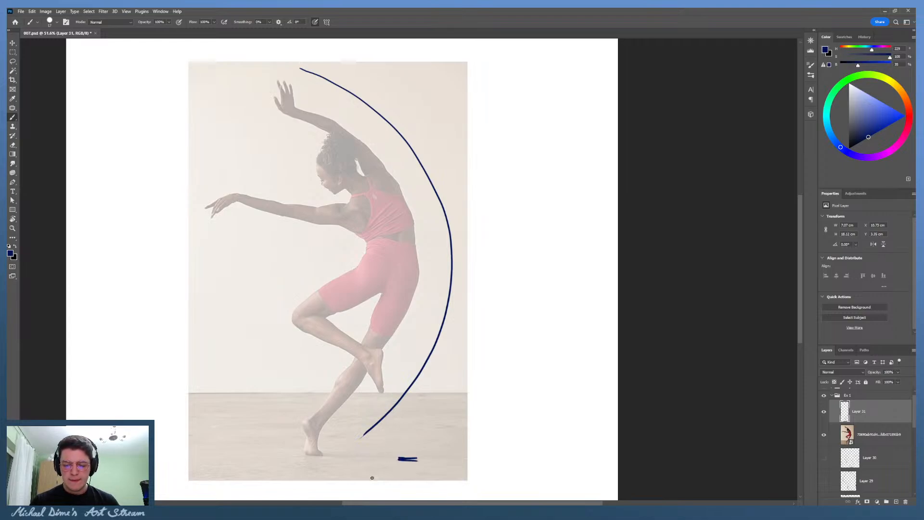
key(ctrl+z)
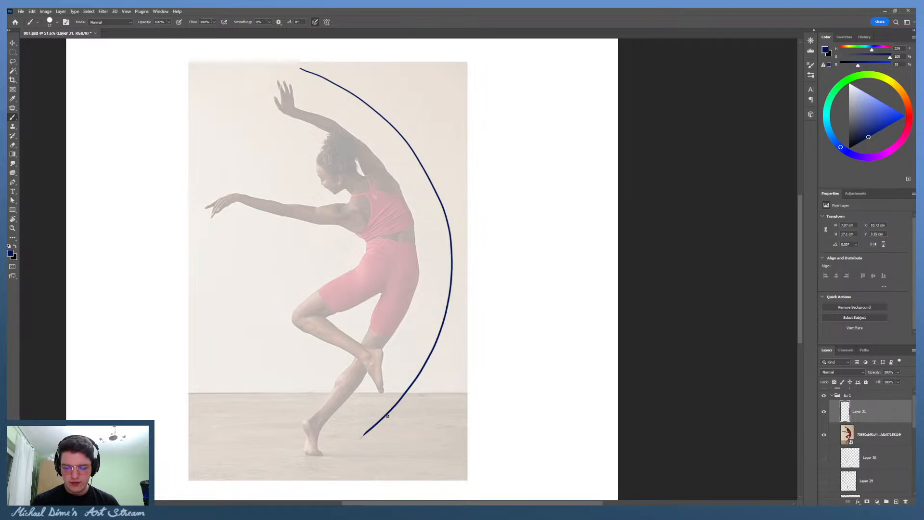
drag(326, 455, 310, 457)
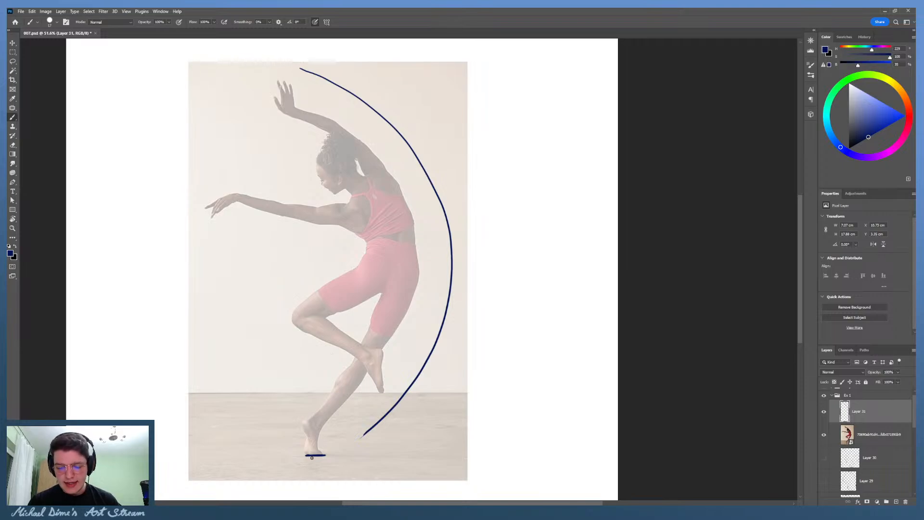
key(ctrl+z)
drag(303, 455, 325, 456)
key(ctrl+z)
key(ctrl+shift+z)
key(ctrl+z)
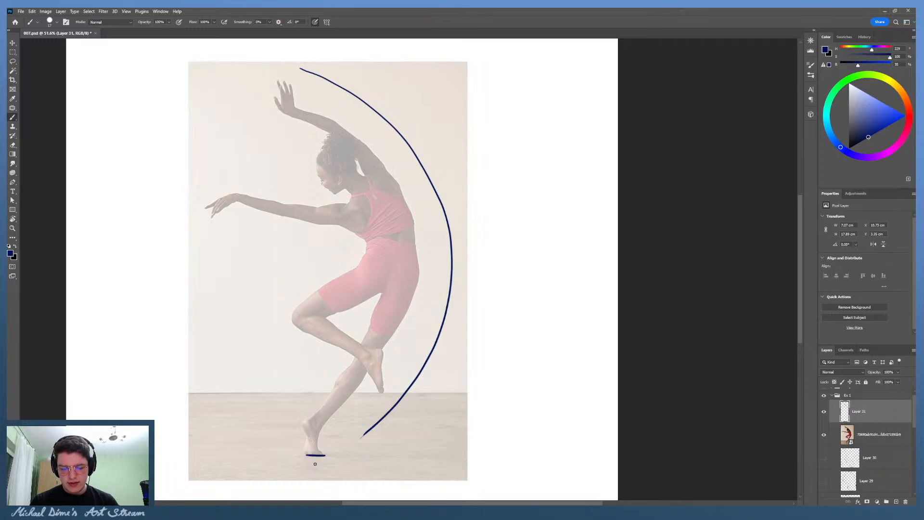
key(ctrl+z)
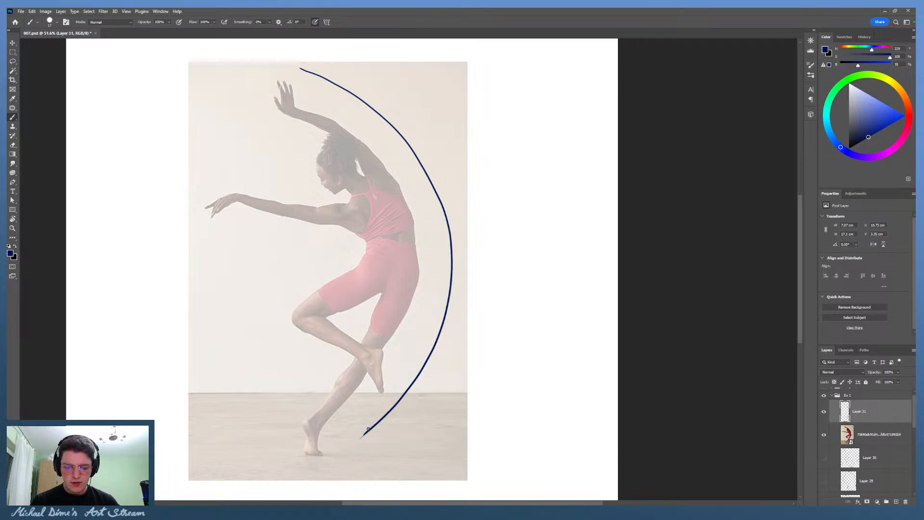
Step: Trim the arc's lower tip with the eraser and draw a short horizontal ground line under the standing foot
mouse_move(369, 422)
mouse_down()
mouse_move(338, 454)
mouse_move(318, 455)
mouse_move(358, 431)
mouse_up()
key(e)
key(b)
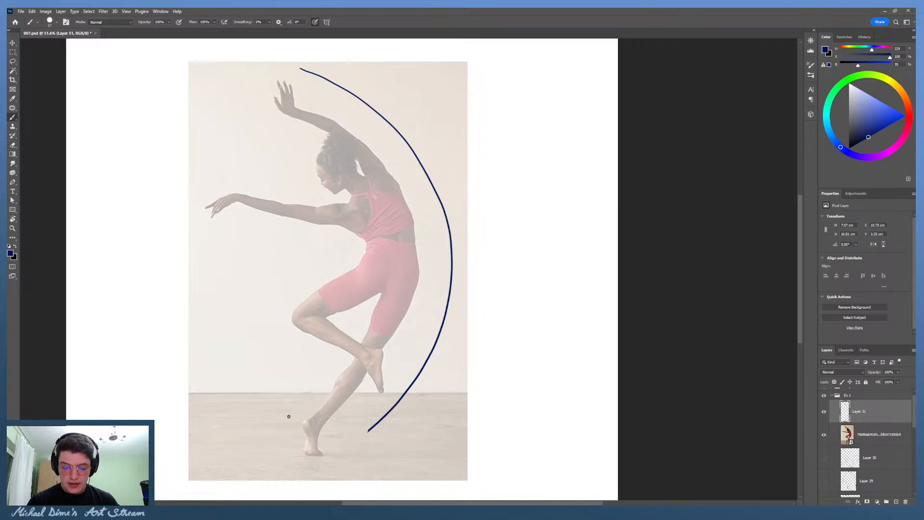
drag(320, 456, 303, 456)
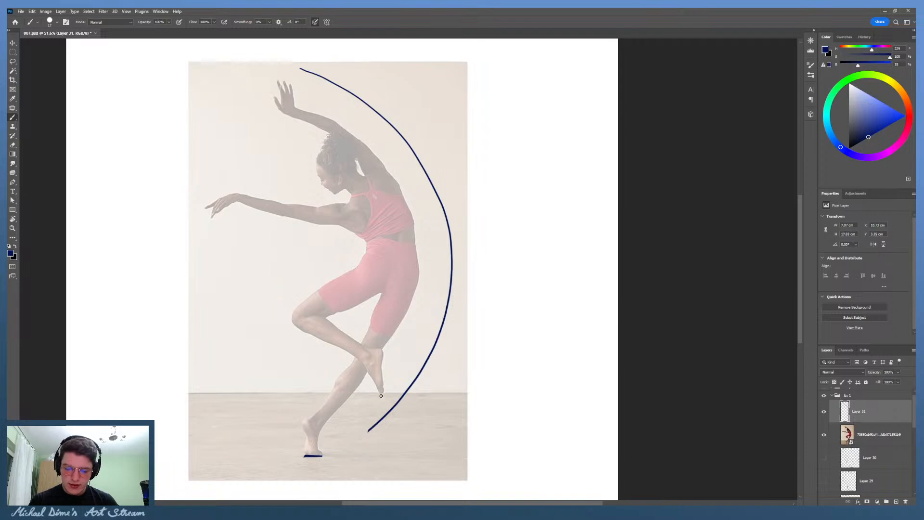
Step: Draw a narrow downward-pointing V around the toes of the raised foot
mouse_move(371, 384)
mouse_down()
mouse_move(385, 403)
mouse_move(385, 354)
mouse_move(386, 403)
mouse_move(386, 356)
mouse_up()
key(ctrl+z)
key(ctrl+z)
key(ctrl+z)
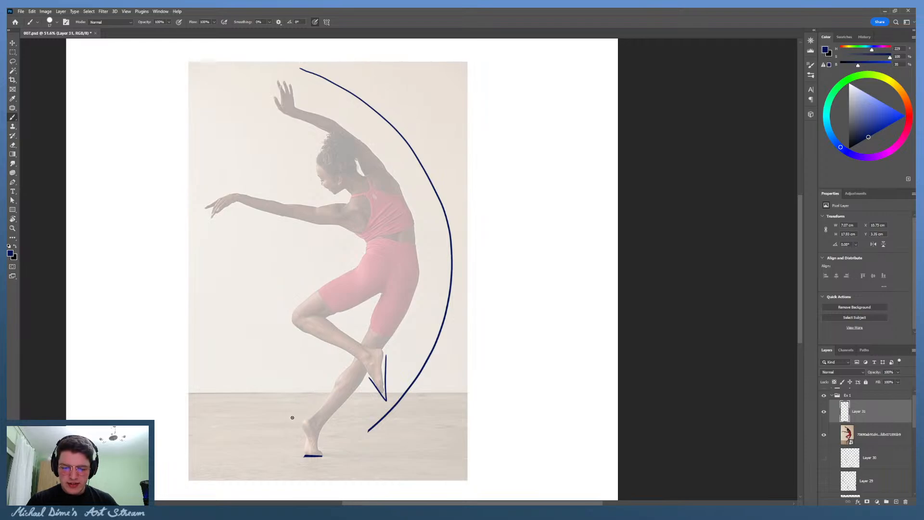
Step: Draw a sideways V from the standing ankle up to the crossing of the legs and back out below the bent knee
mouse_move(293, 424)
mouse_down()
mouse_move(349, 355)
mouse_move(345, 364)
mouse_up()
key(ctrl+z)
key(ctrl+z)
key(ctrl+z)
drag(293, 426, 342, 362)
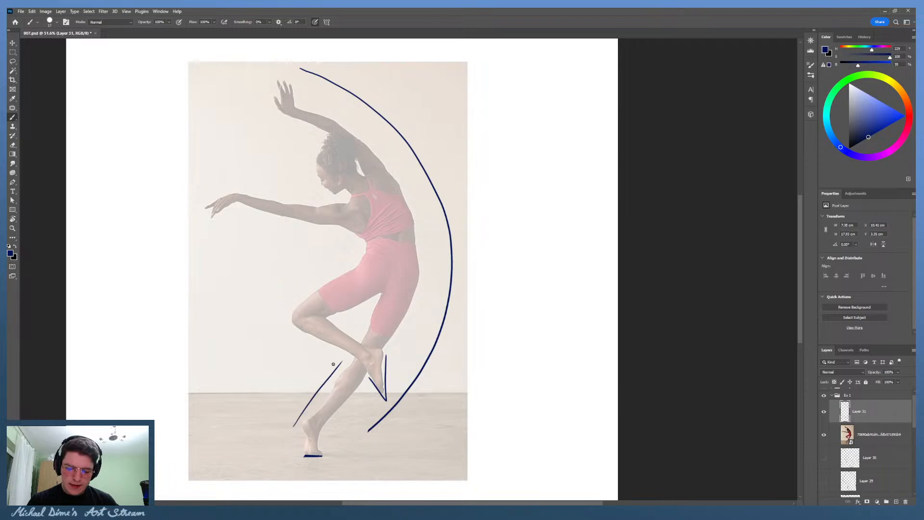
key(ctrl+z)
mouse_move(296, 423)
mouse_down()
mouse_move(348, 356)
mouse_move(276, 324)
mouse_up()
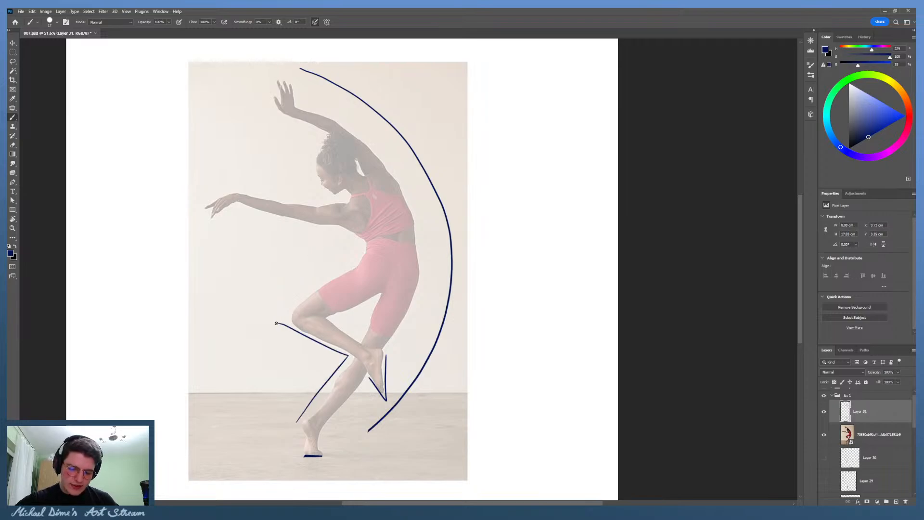
drag(338, 360, 352, 372)
key(ctrl+z)
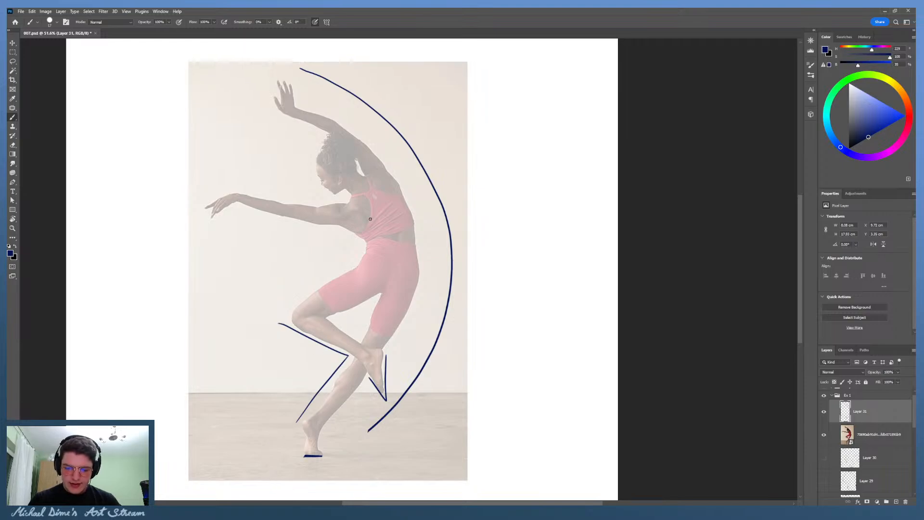
Step: Draw a sideways V in front of the torso, running from above the bent knee to the waist and out under the outstretched arm
mouse_move(282, 303)
mouse_down()
mouse_move(339, 268)
mouse_move(364, 251)
mouse_up()
drag(233, 215, 364, 250)
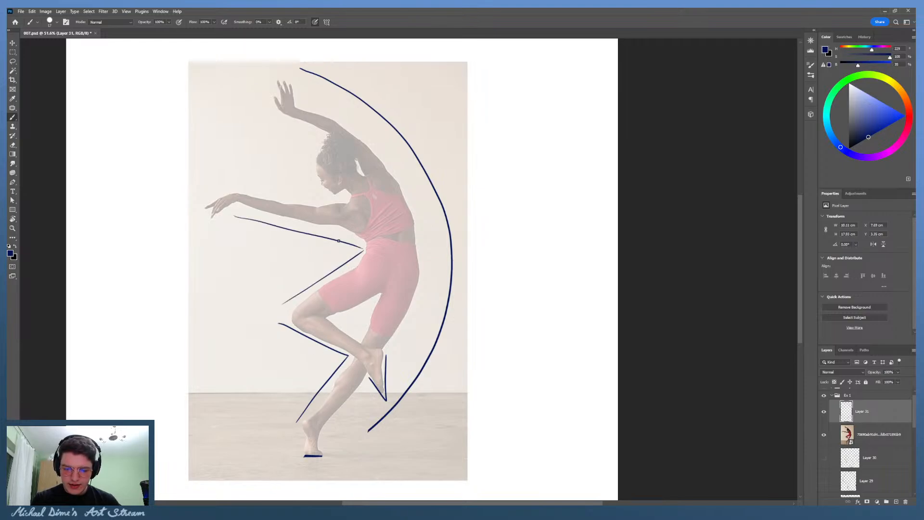
key(ctrl+z)
drag(242, 210, 362, 245)
key(ctrl+z)
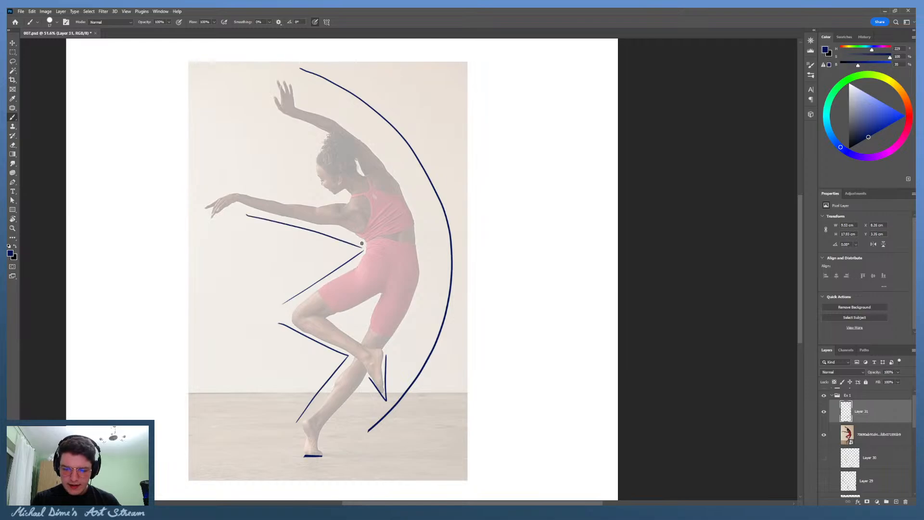
Step: Try an angled contour between the raised hand, the face and the outstretched hand, and undo it
drag(214, 189, 304, 152)
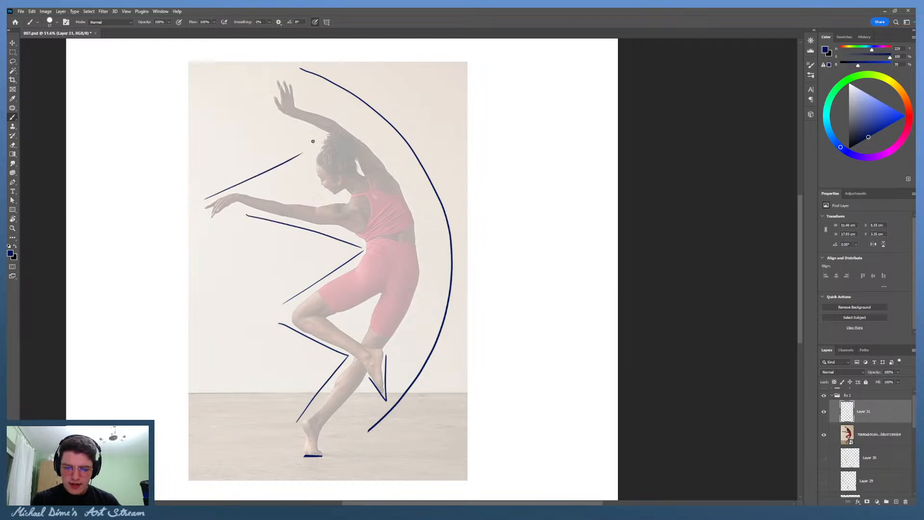
key(ctrl+z)
mouse_move(213, 190)
mouse_down()
mouse_move(248, 177)
mouse_move(224, 71)
mouse_move(264, 100)
mouse_move(212, 189)
mouse_up()
key(ctrl+z)
key(ctrl+z)
mouse_move(244, 82)
mouse_down()
mouse_move(299, 175)
mouse_move(203, 205)
mouse_up()
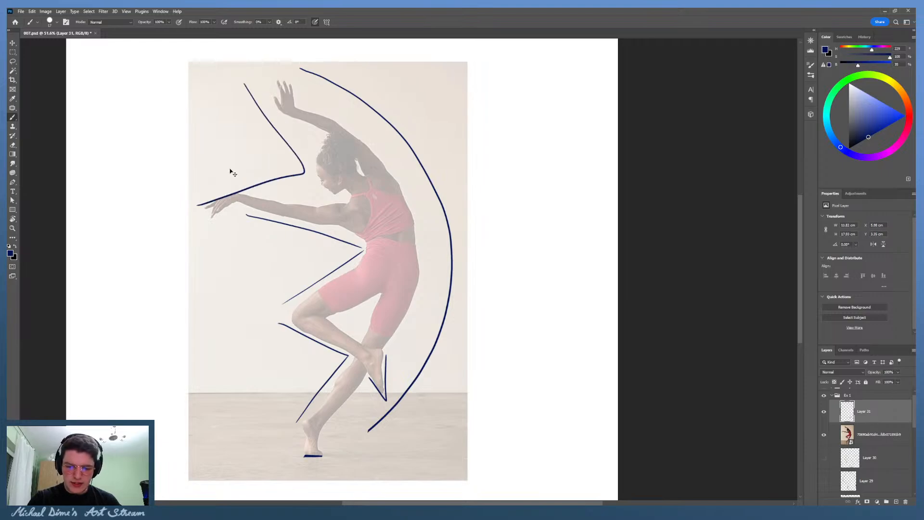
key(ctrl+z)
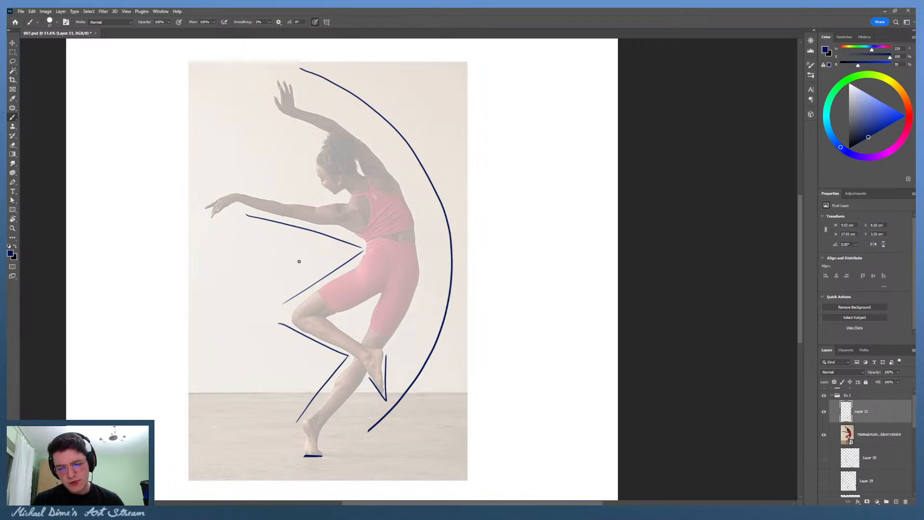
Step: Draw one line above the outstretched arm toward the chin and another beneath the raised arm toward the head
mouse_move(216, 189)
mouse_down()
mouse_move(334, 200)
mouse_move(322, 194)
mouse_up()
key(ctrl+z)
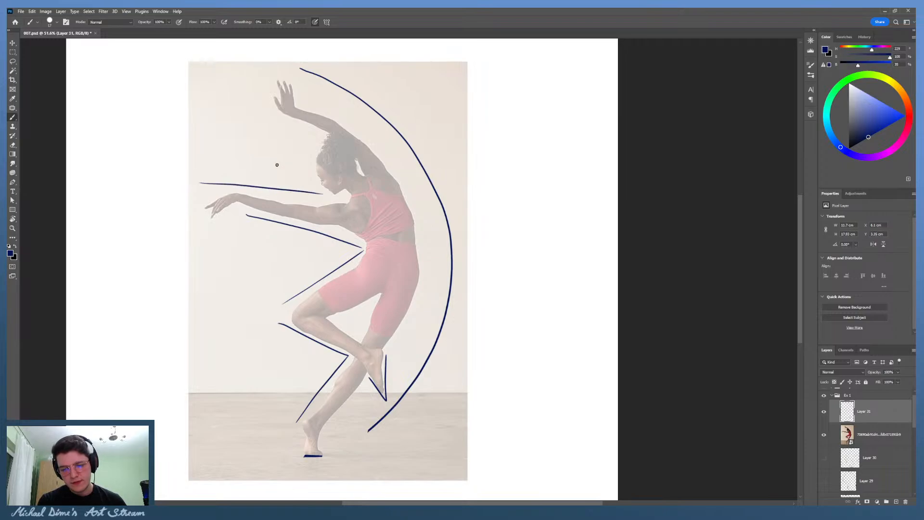
drag(241, 94, 317, 134)
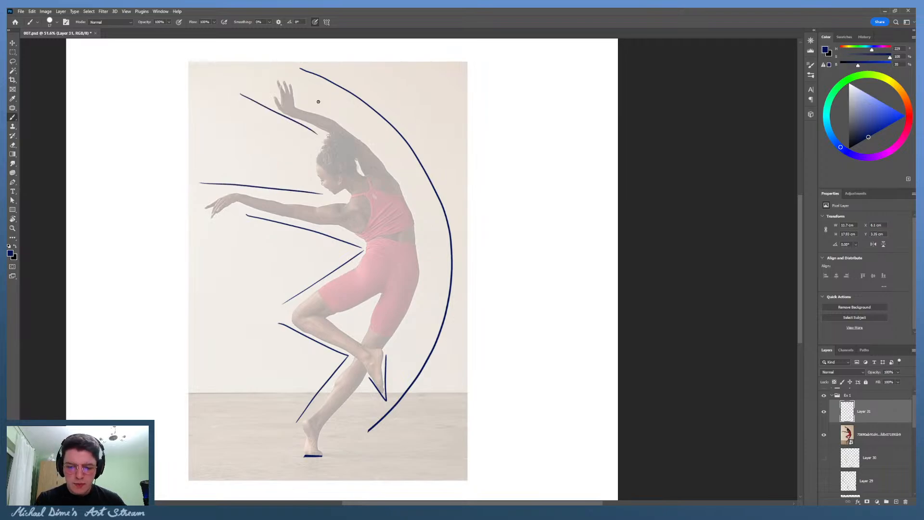
mouse_move(323, 140)
mouse_down()
mouse_move(329, 196)
mouse_move(352, 170)
mouse_move(312, 162)
mouse_move(359, 157)
mouse_move(319, 137)
mouse_up()
key(ctrl+z)
key(ctrl+z)
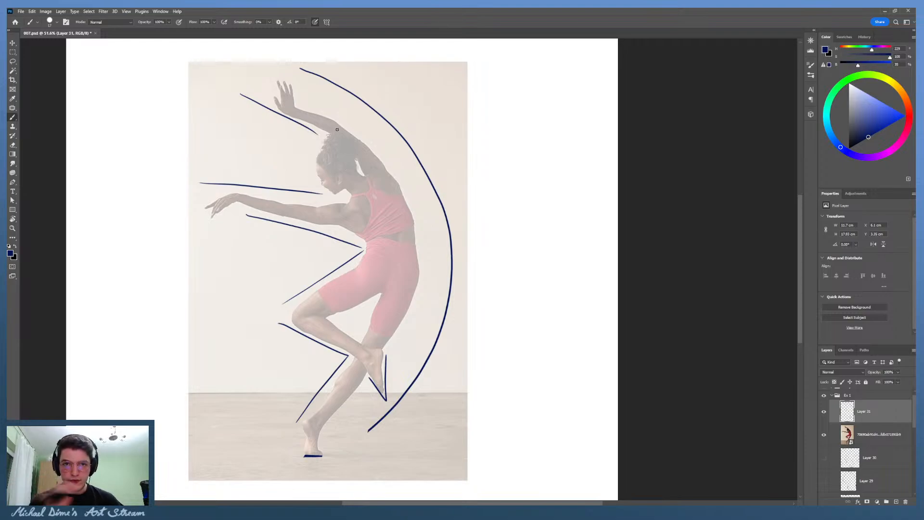
Step: Sketch a thin flowing contour around the whole figure and a trial mark over the outstretched arm, and undo them
mouse_move(392, 107)
mouse_down()
mouse_move(483, 352)
mouse_move(419, 454)
mouse_move(329, 483)
mouse_move(268, 448)
mouse_move(288, 352)
mouse_move(244, 289)
mouse_move(312, 261)
mouse_move(293, 244)
mouse_move(200, 246)
mouse_move(162, 188)
mouse_move(244, 156)
mouse_move(319, 139)
mouse_up()
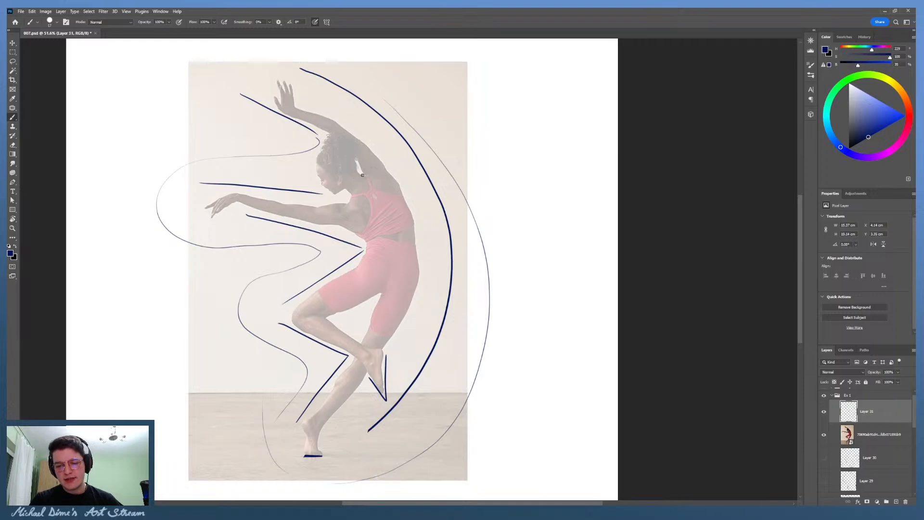
key(ctrl+z)
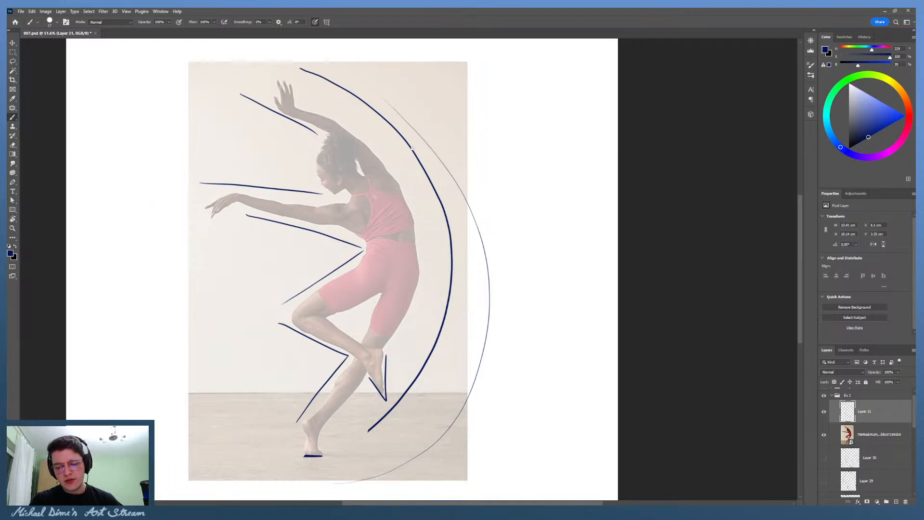
key(ctrl+z)
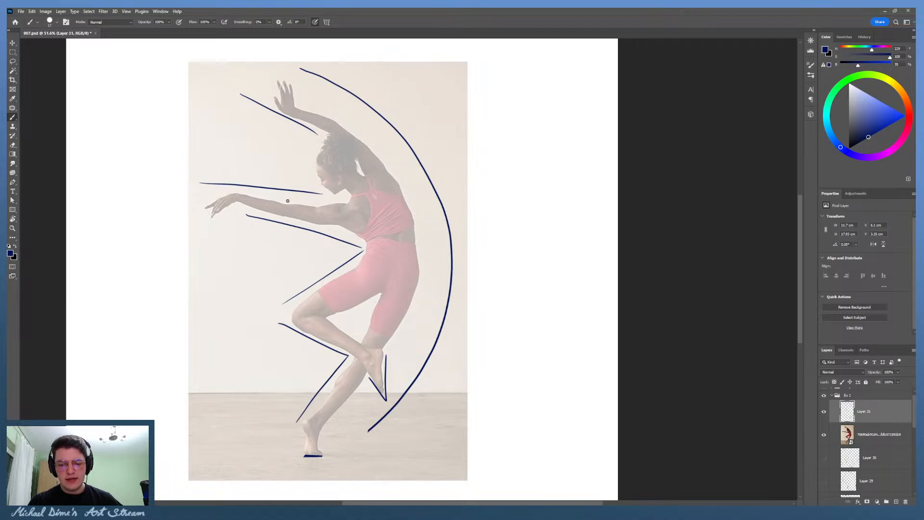
mouse_move(292, 185)
mouse_down()
mouse_move(295, 144)
mouse_move(289, 207)
mouse_up()
key(ctrl+z)
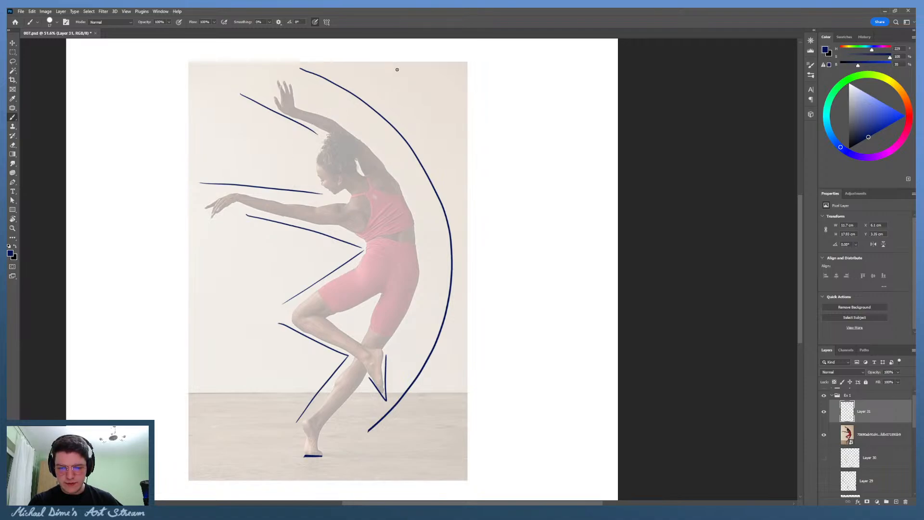
Step: Erase the line beneath the raised arm and the line above the outstretched arm, and return to the brush
key(e)
drag(238, 97, 310, 124)
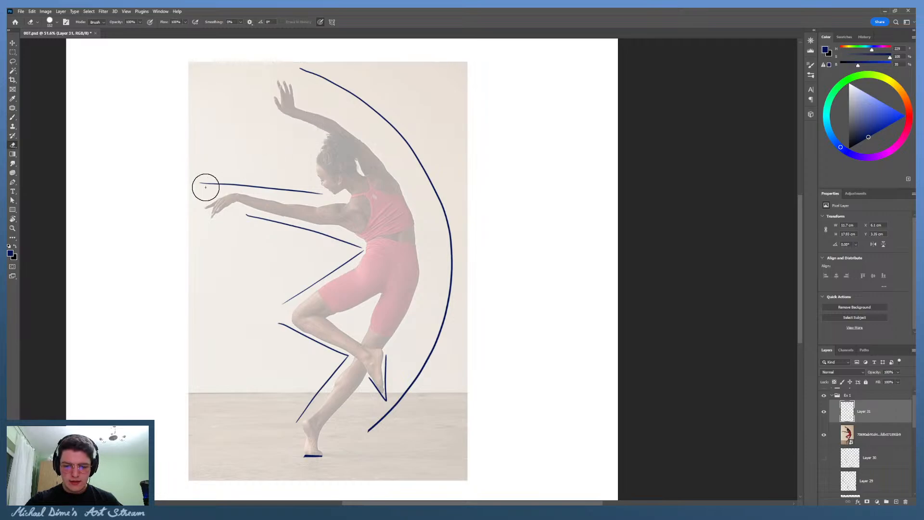
mouse_move(204, 185)
mouse_down()
mouse_move(291, 194)
mouse_move(311, 186)
mouse_up()
key(b)
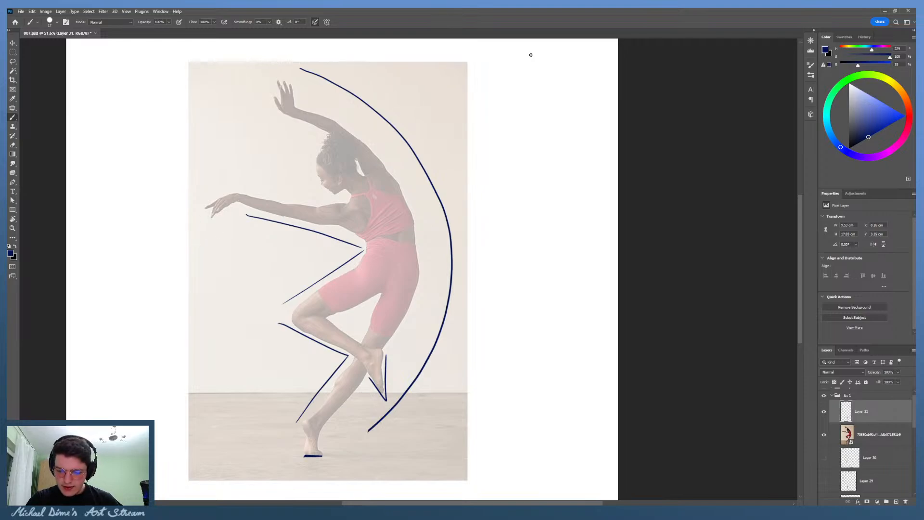
Step: Sketch a triangle in the gap between the bent leg and the standing thigh, and undo it
mouse_move(337, 317)
mouse_down()
mouse_move(380, 296)
mouse_move(355, 343)
mouse_up()
key(ctrl+z)
mouse_move(356, 338)
mouse_down()
mouse_move(340, 324)
mouse_move(374, 300)
mouse_move(356, 338)
mouse_up()
key(ctrl+z)
key(ctrl+z)
key(ctrl+z)
drag(357, 339, 335, 318)
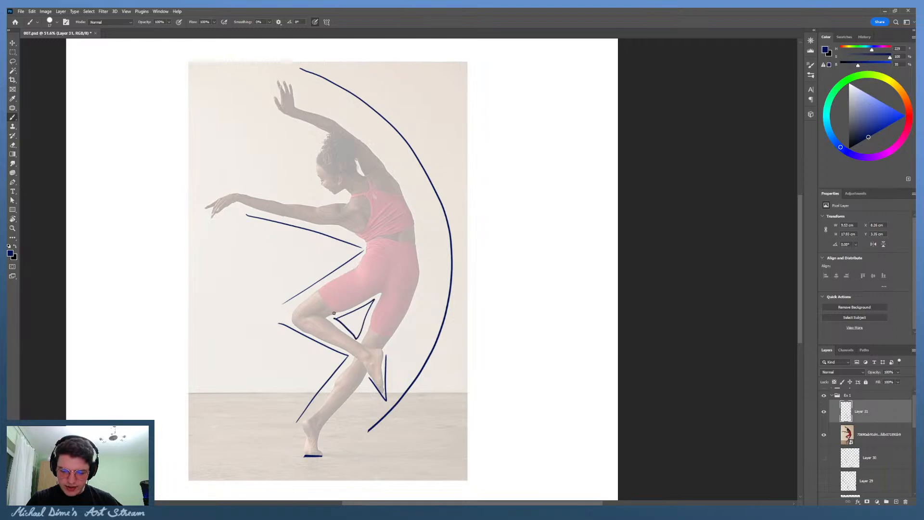
key(ctrl+z)
key(ctrl+z)
key(ctrl+z)
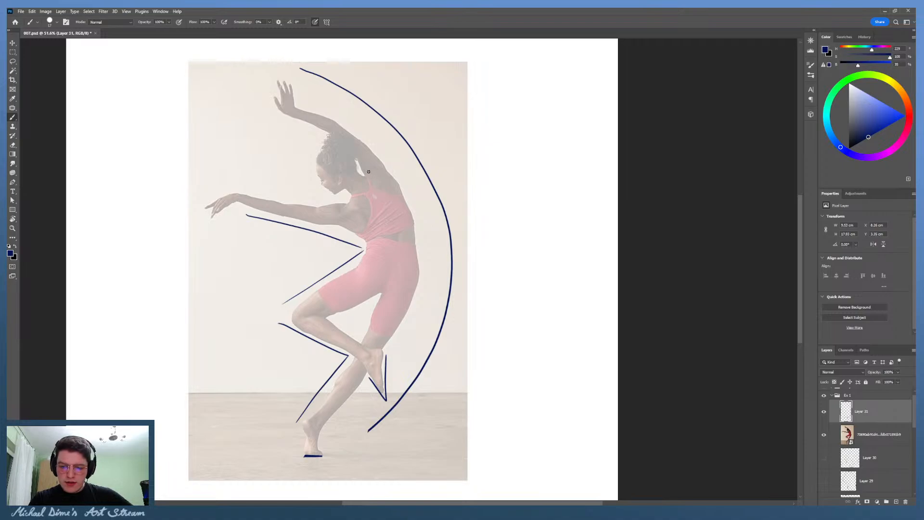
Step: Outline the small gap between the head and the raised arm's shoulder, and remove the marks
drag(358, 169, 361, 168)
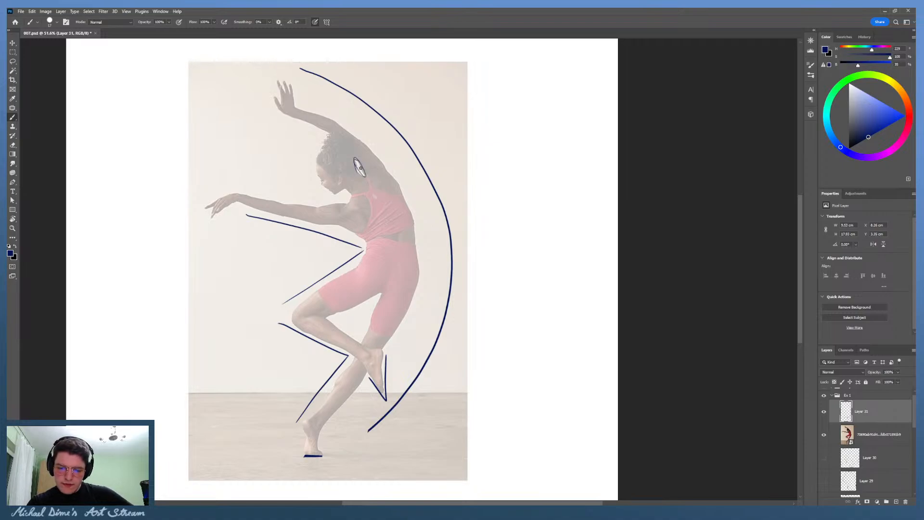
key(ctrl+z)
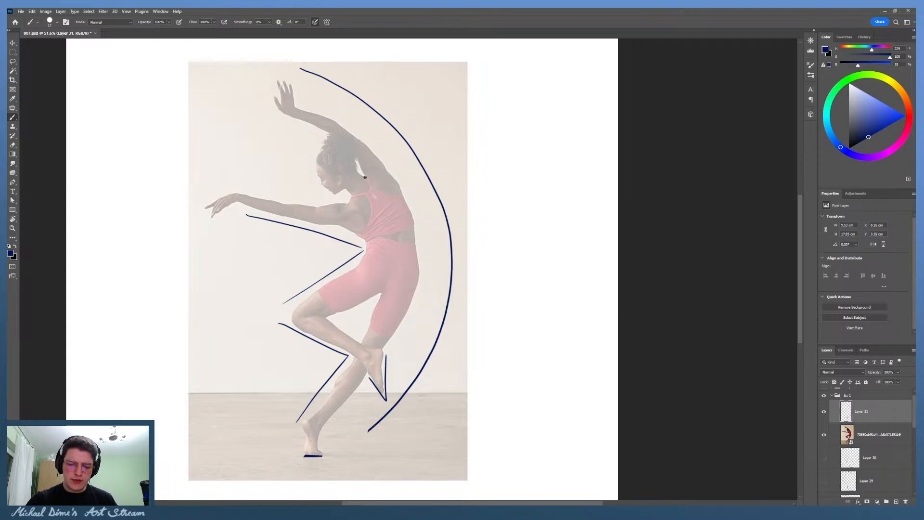
mouse_move(366, 178)
mouse_down()
mouse_move(303, 120)
mouse_move(310, 116)
mouse_move(375, 193)
mouse_move(365, 166)
mouse_up()
key(e)
key(b)
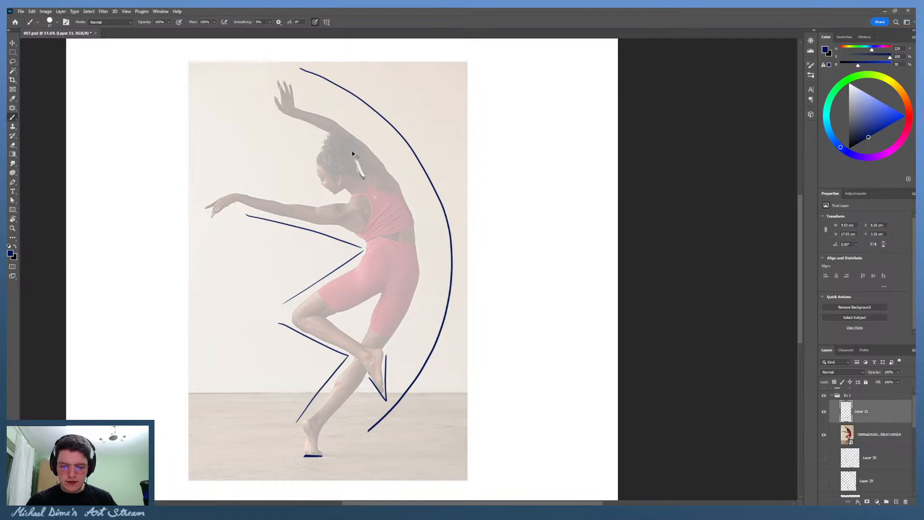
key(e)
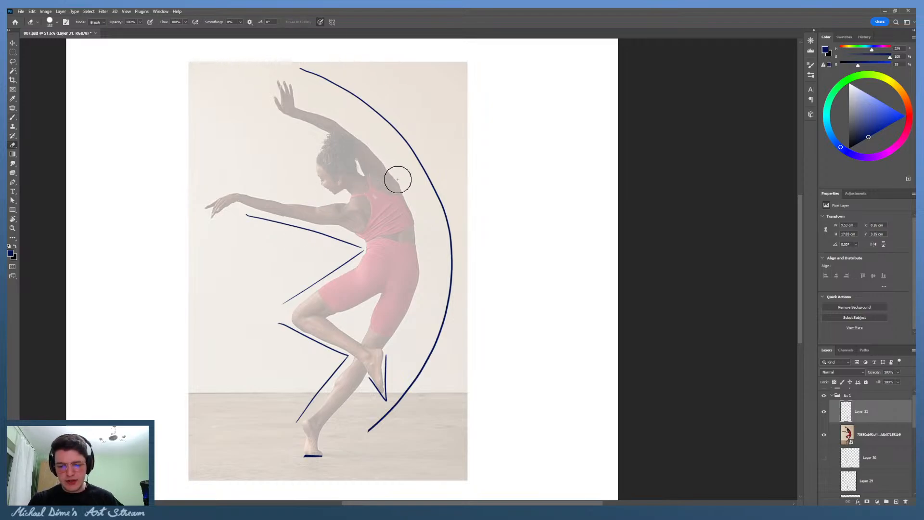
key(b)
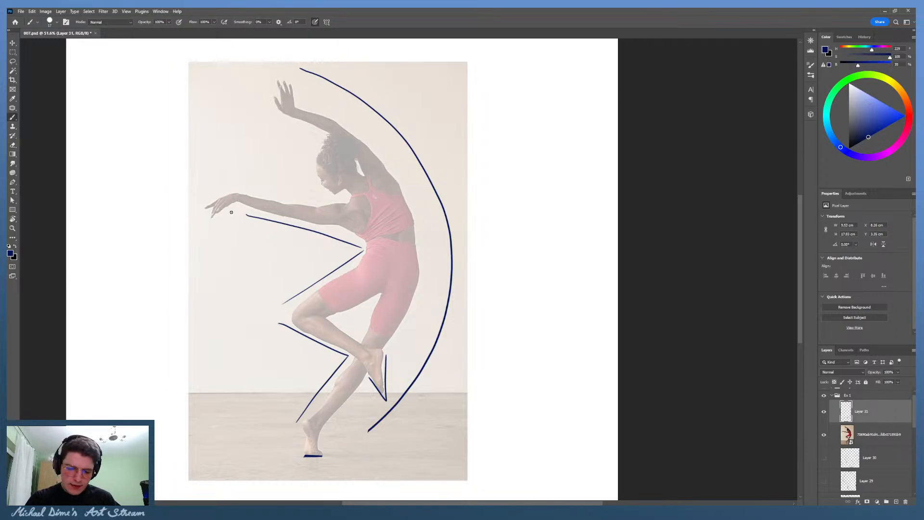
Step: Try direction strokes at the outstretched hand, undo them, and draw an upward arrow beside the raised hand
mouse_move(234, 208)
mouse_down()
mouse_move(201, 225)
mouse_move(220, 186)
mouse_move(186, 228)
mouse_up()
key(ctrl+z)
key(ctrl+z)
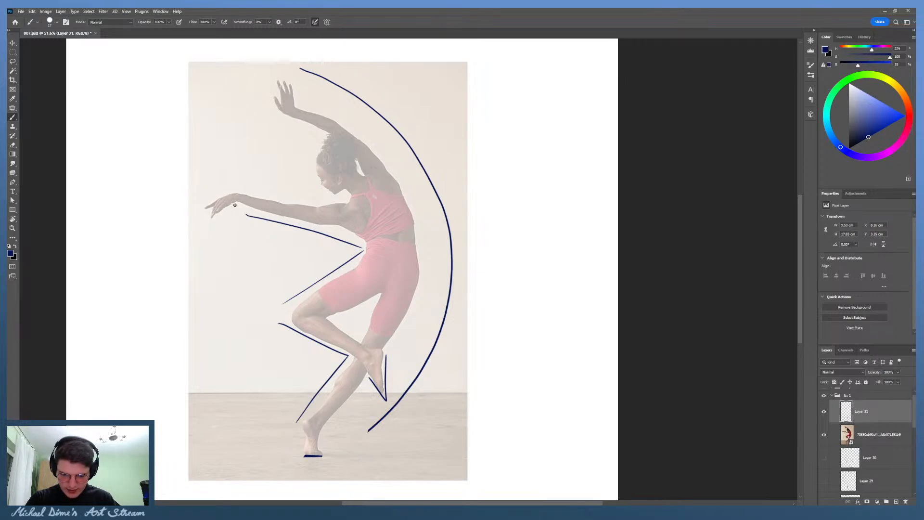
drag(235, 205, 226, 185)
key(ctrl+z)
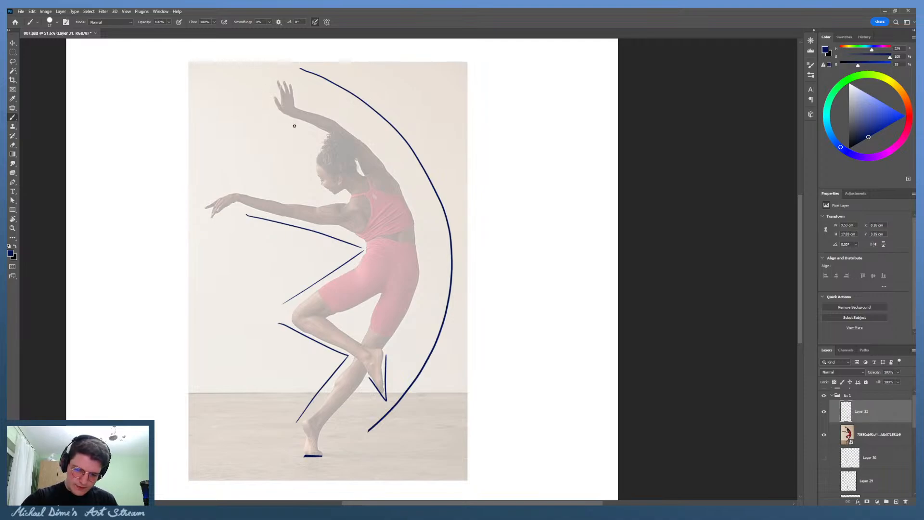
mouse_move(291, 116)
mouse_down()
mouse_move(285, 60)
mouse_move(311, 111)
mouse_move(273, 76)
mouse_move(274, 96)
mouse_up()
key(ctrl+z)
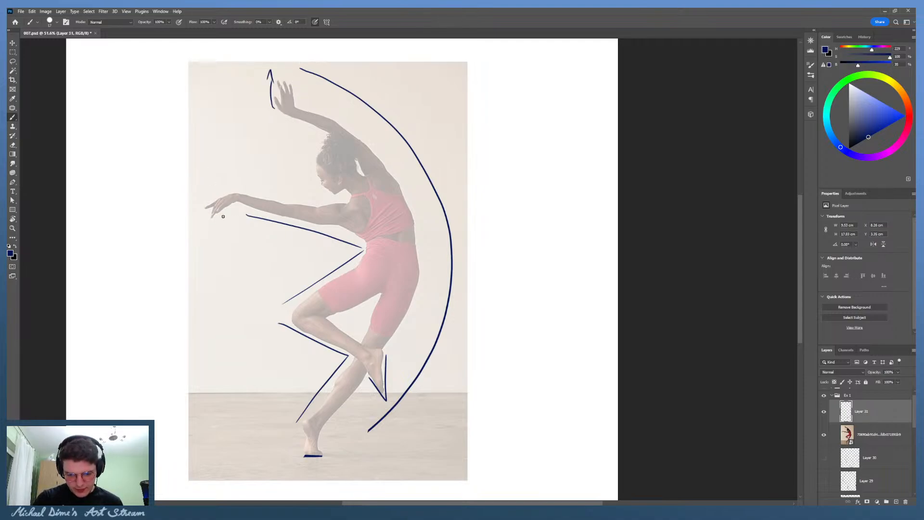
Step: Draw a short curved arrow below the outstretched hand, pointing down and away from the fingertips
drag(239, 212, 215, 231)
mouse_move(215, 232)
mouse_down()
mouse_move(228, 225)
mouse_move(215, 232)
mouse_up()
key(ctrl+z)
key(ctrl+z)
key(ctrl+z)
drag(225, 228, 216, 231)
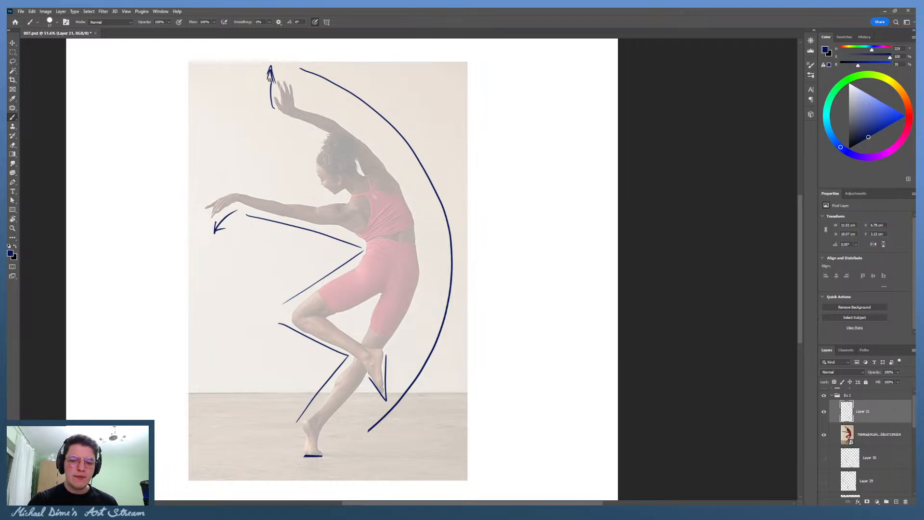
Step: Erase the arrows beside the raised hand and below the outstretched hand, and return to the brush
key(e)
mouse_move(270, 70)
mouse_down()
mouse_move(279, 85)
mouse_move(273, 64)
mouse_up()
key(b)
mouse_move(273, 64)
mouse_down()
mouse_move(279, 86)
mouse_move(274, 61)
mouse_up()
key(e)
drag(218, 211, 223, 231)
key(b)
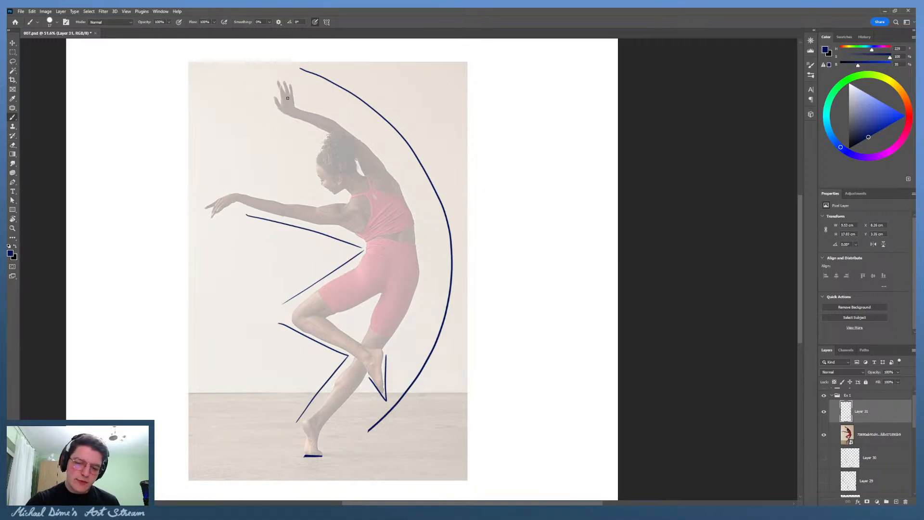
Step: Draw pointed zigzag strokes around the fingertips of the raised hand and the outstretched hand
drag(277, 111, 269, 88)
mouse_move(270, 88)
mouse_down()
mouse_move(277, 96)
mouse_move(287, 77)
mouse_move(291, 84)
mouse_move(287, 69)
mouse_move(294, 85)
mouse_up()
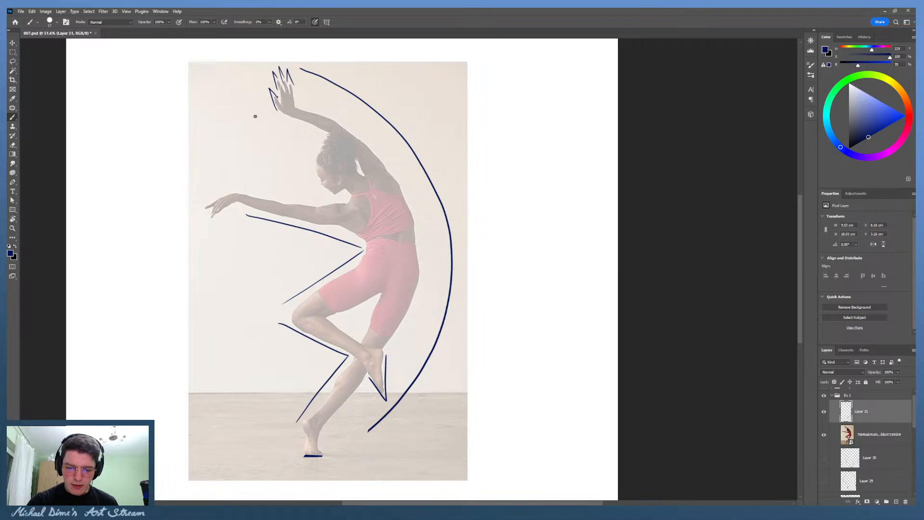
mouse_move(225, 212)
mouse_down()
mouse_move(205, 223)
mouse_move(210, 210)
mouse_up()
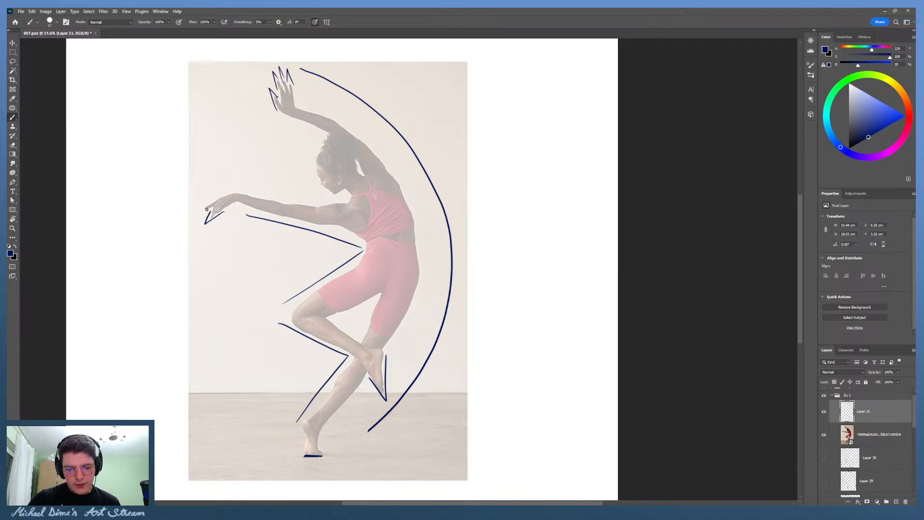
drag(208, 204, 197, 209)
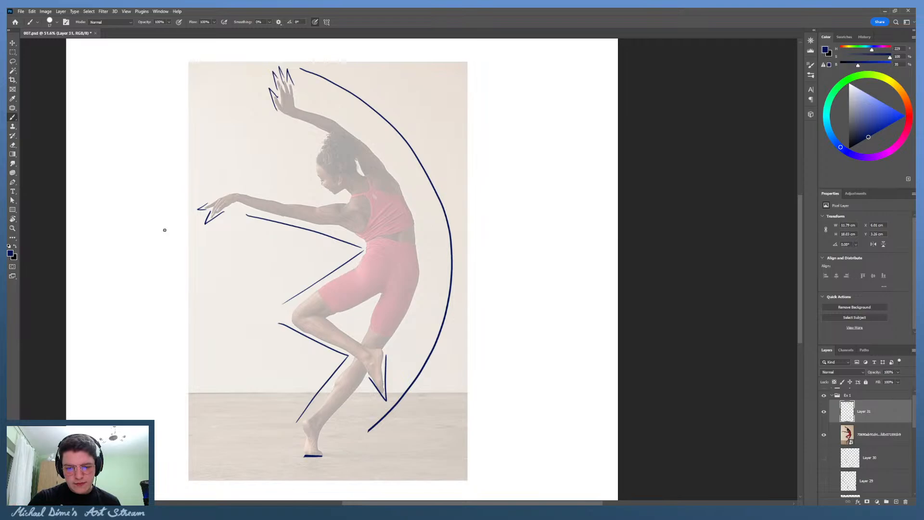
key(e)
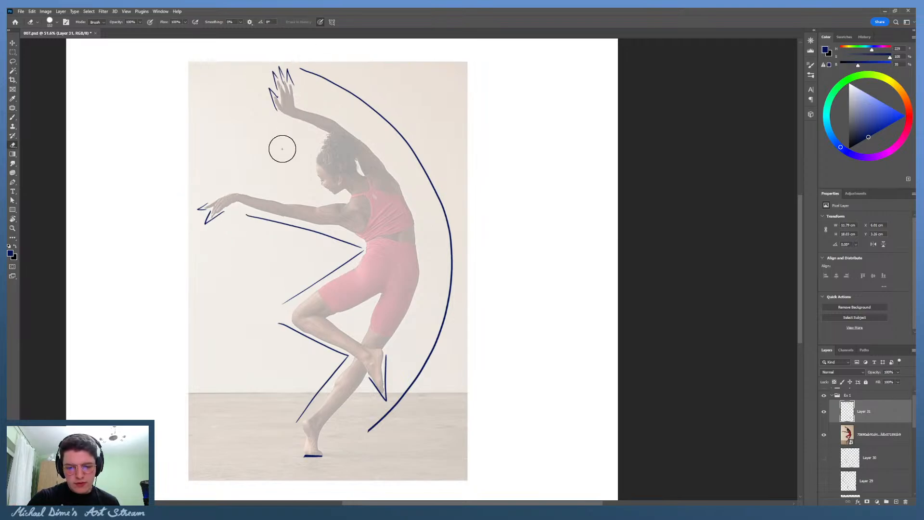
key(b)
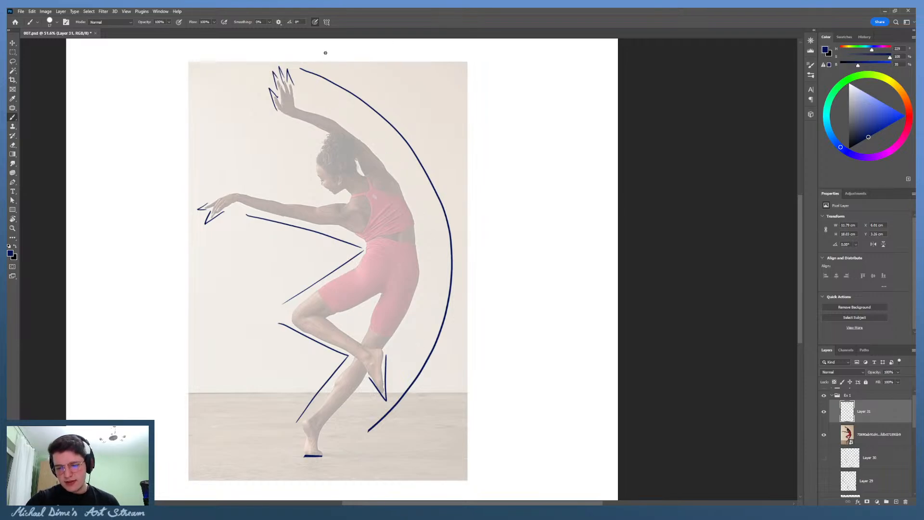
Step: Trace the back contour from the raised arm to the standing foot, undoing trial strokes outside the big arc and under the outstretched arm
mouse_move(314, 63)
mouse_down()
mouse_move(402, 123)
mouse_move(464, 309)
mouse_move(371, 466)
mouse_up()
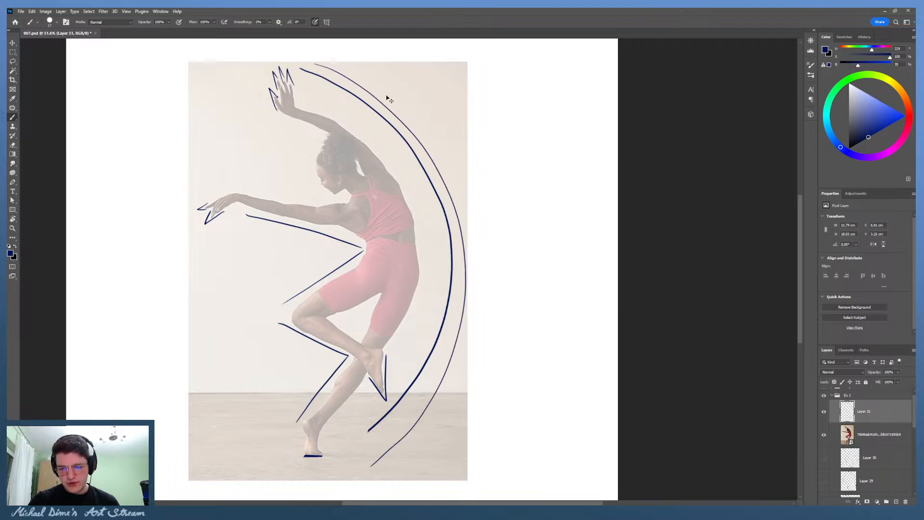
key(ctrl+z)
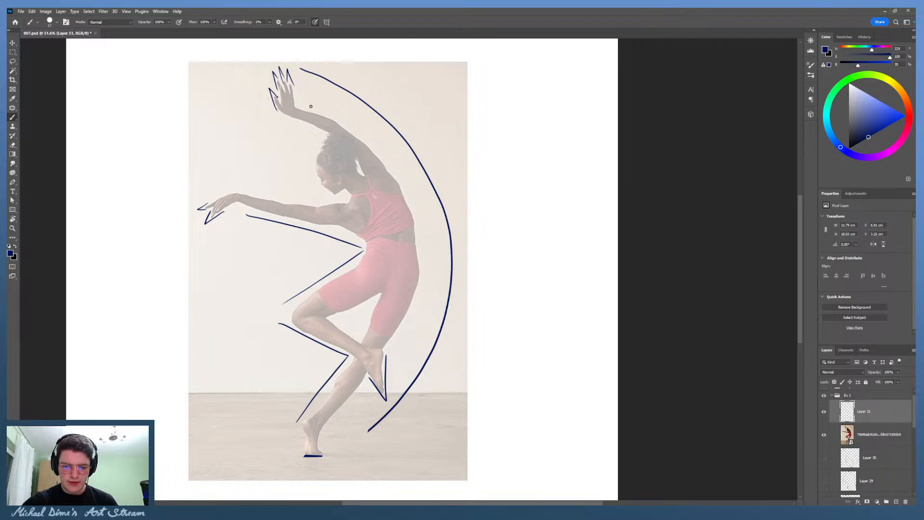
mouse_move(302, 102)
mouse_down()
mouse_move(380, 143)
mouse_move(413, 199)
mouse_move(425, 265)
mouse_move(391, 359)
mouse_move(326, 431)
mouse_move(321, 455)
mouse_up()
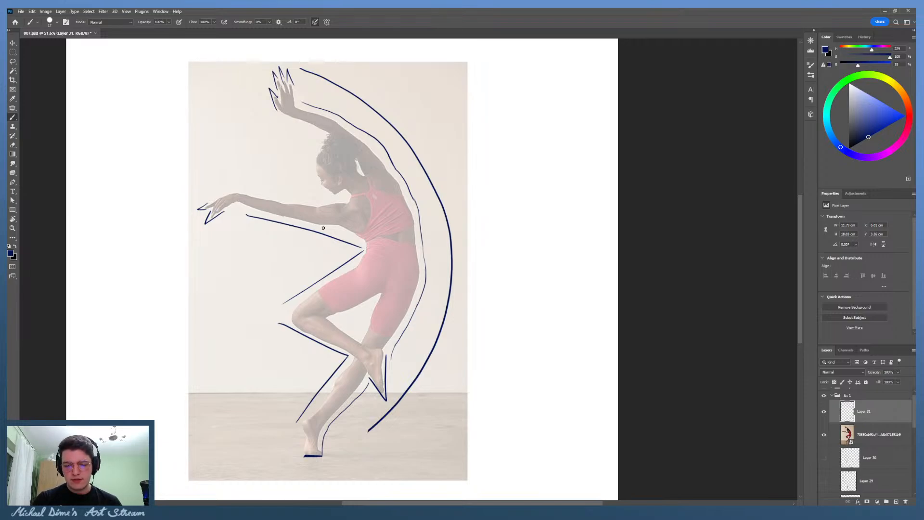
drag(336, 230, 238, 211)
key(ctrl+z)
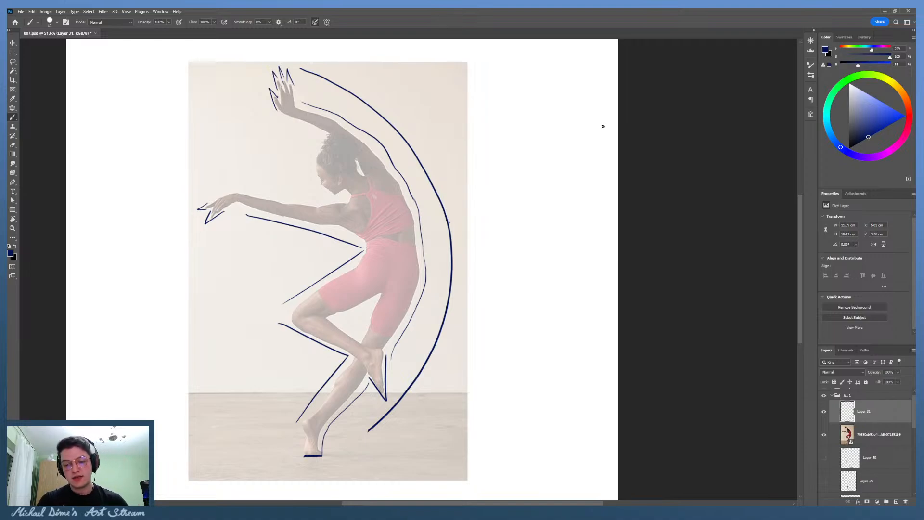
Step: Group the dancer photo layer together with the line drawing layer above it
click(832, 435)
shift+click(888, 418)
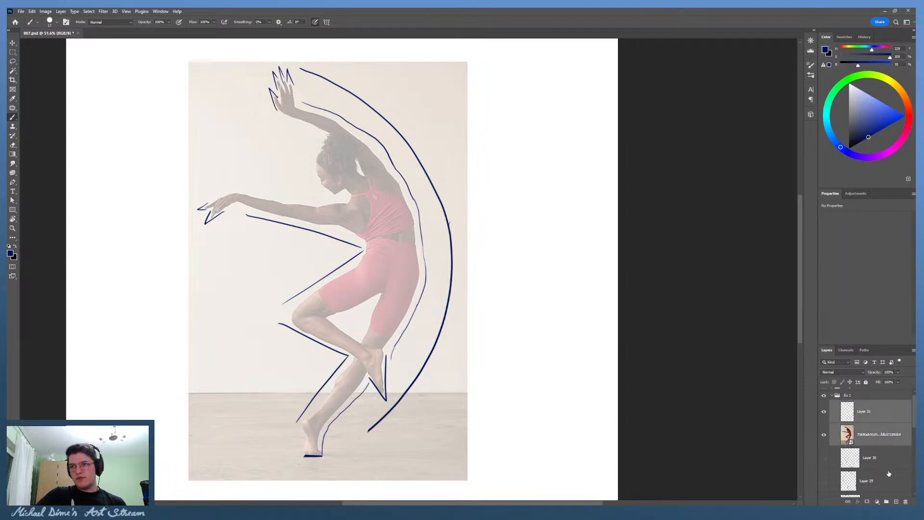
click(887, 501)
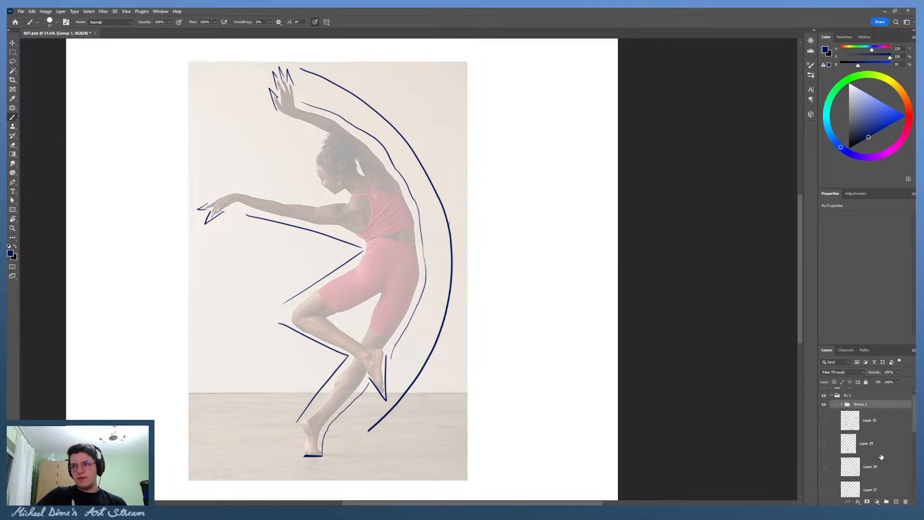
Step: Add an empty group above the finished dancer study's group, and hide the finished study
click(887, 501)
click(870, 405)
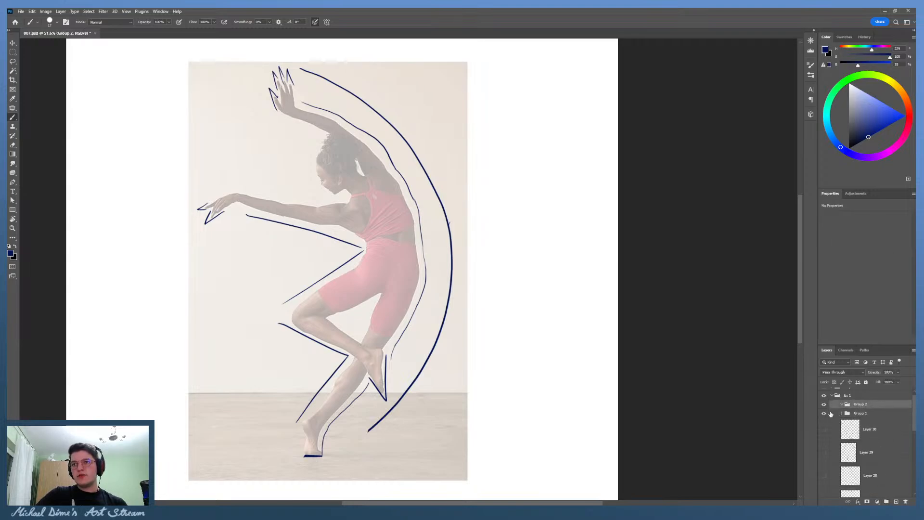
click(824, 413)
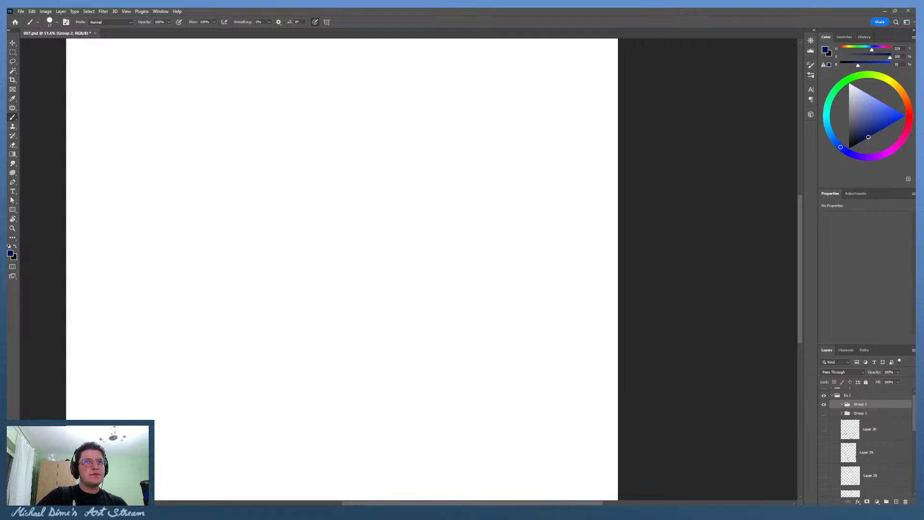
Step: Place the photo of the dancer bending backwards into the document and scale it down to about 58%
drag(535, 206, 520, 237)
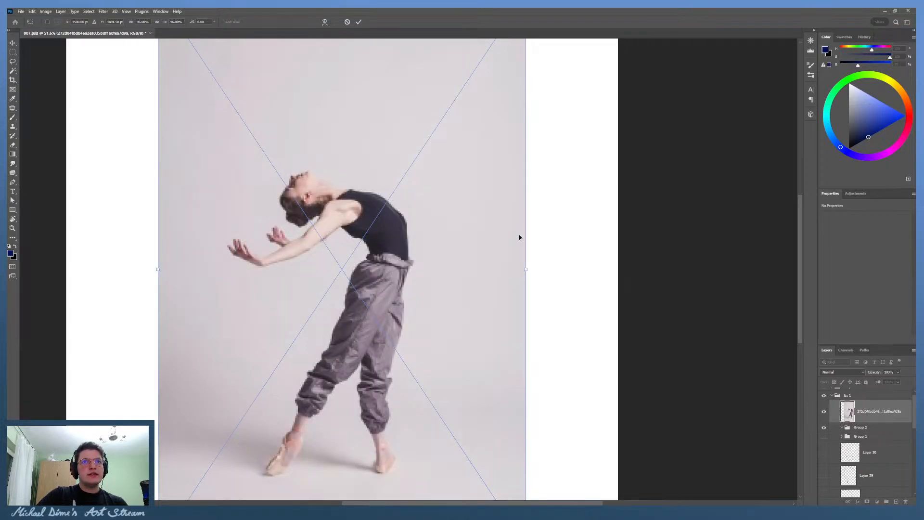
scroll(448, 345, down, 3)
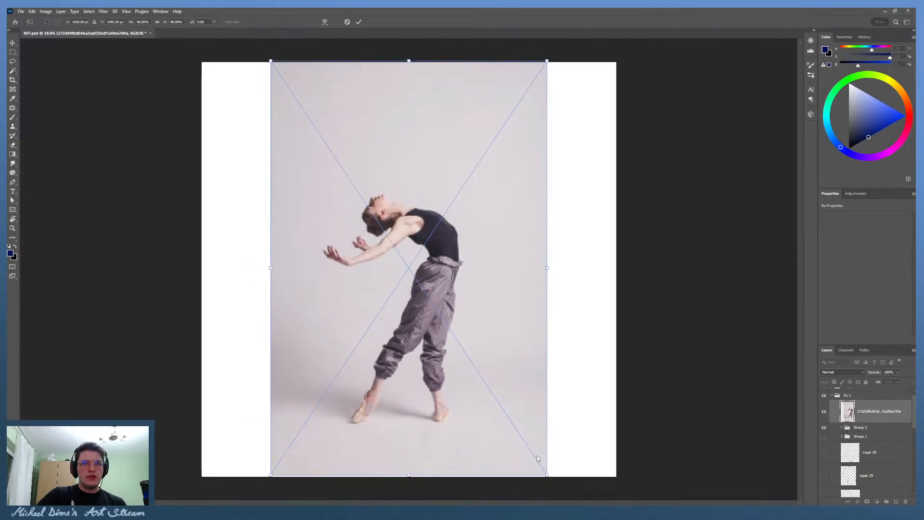
drag(547, 474, 435, 309)
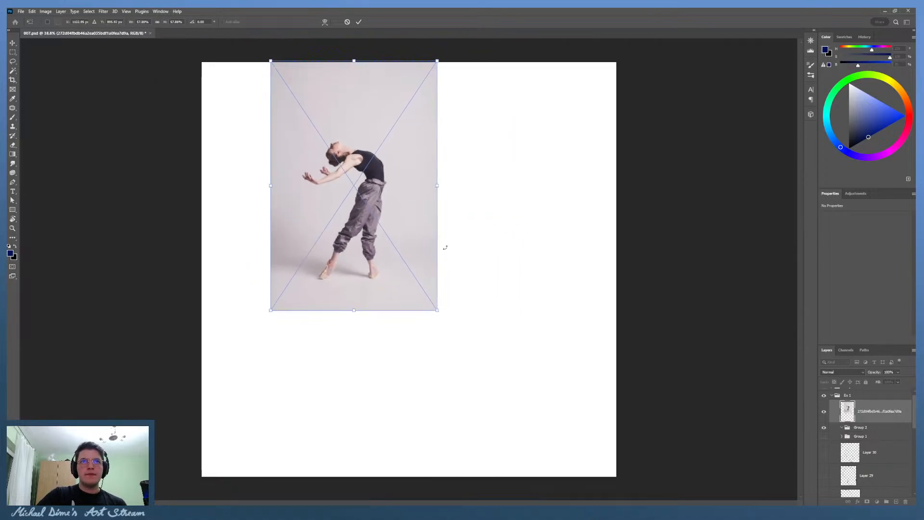
Step: Centre the placed dancer photo on the white canvas, enlarge it to about 82%, and commit the transform
drag(443, 247, 479, 379)
drag(473, 192, 542, 87)
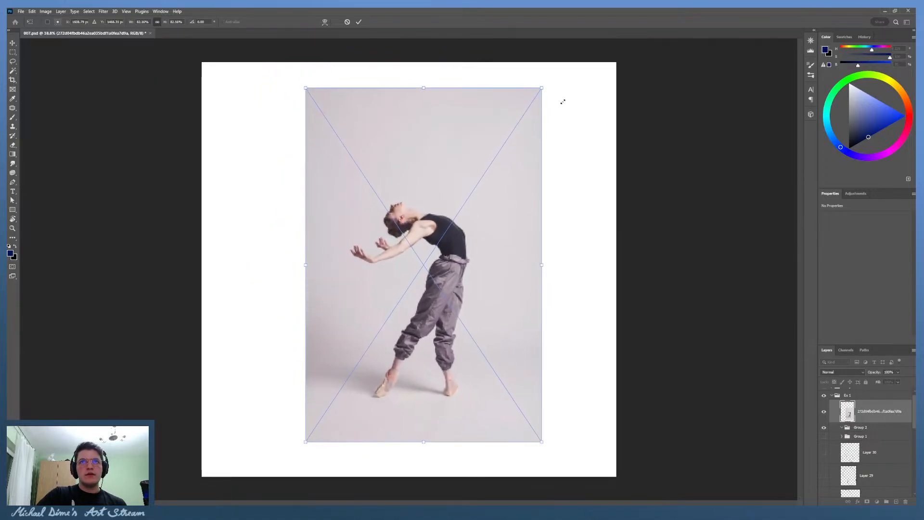
drag(475, 234, 469, 233)
key(Return)
key(b)
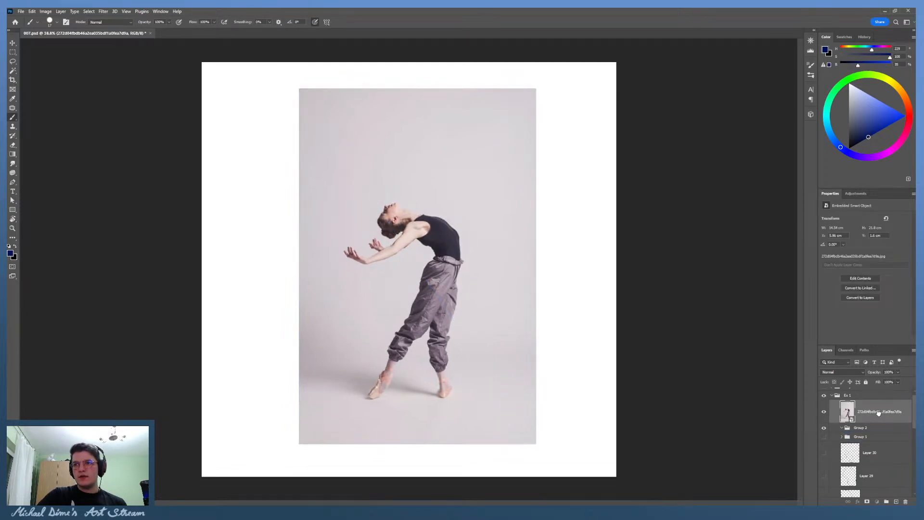
Step: Collapse Group 2 and move it above the dancer photo inside the Ex 1 group
click(841, 427)
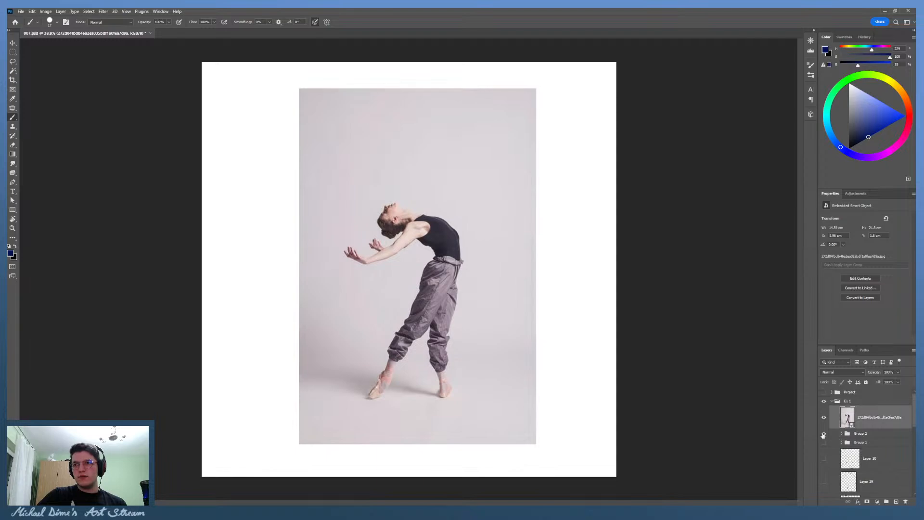
click(823, 434)
drag(855, 436, 875, 412)
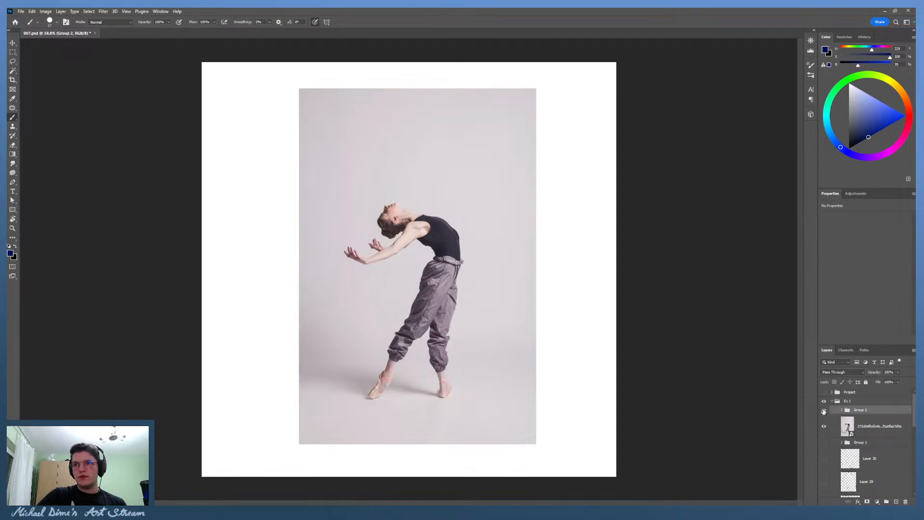
click(846, 403)
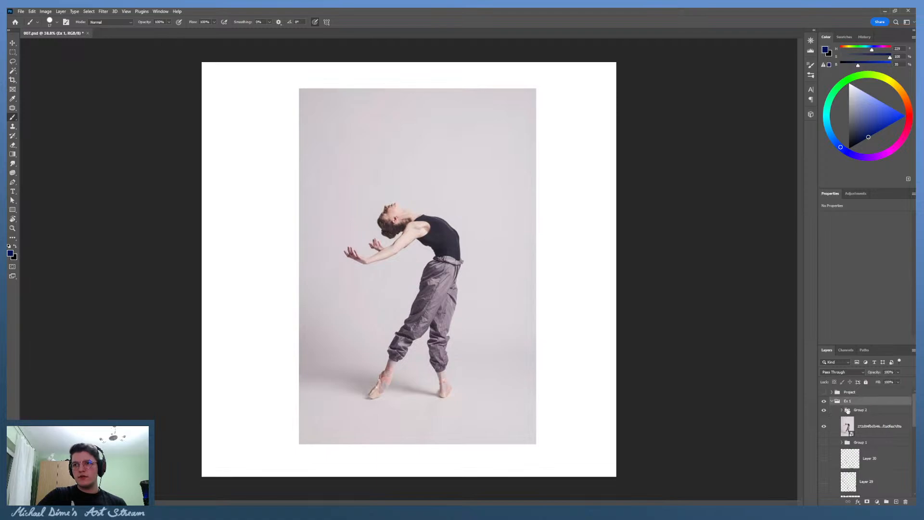
Step: Make Group 1 visible and move it above Group 2 in the Ex 1 group
click(842, 442)
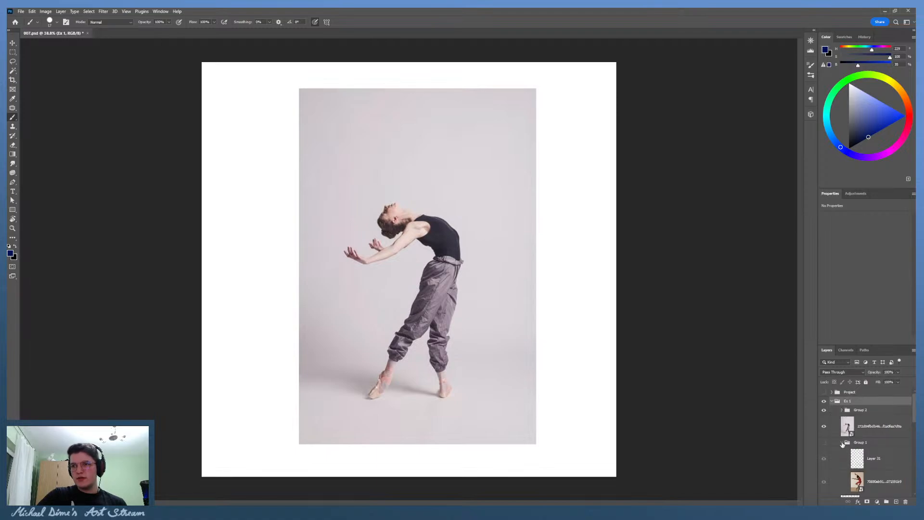
click(842, 443)
click(824, 442)
click(857, 442)
scroll(856, 444, down, 1)
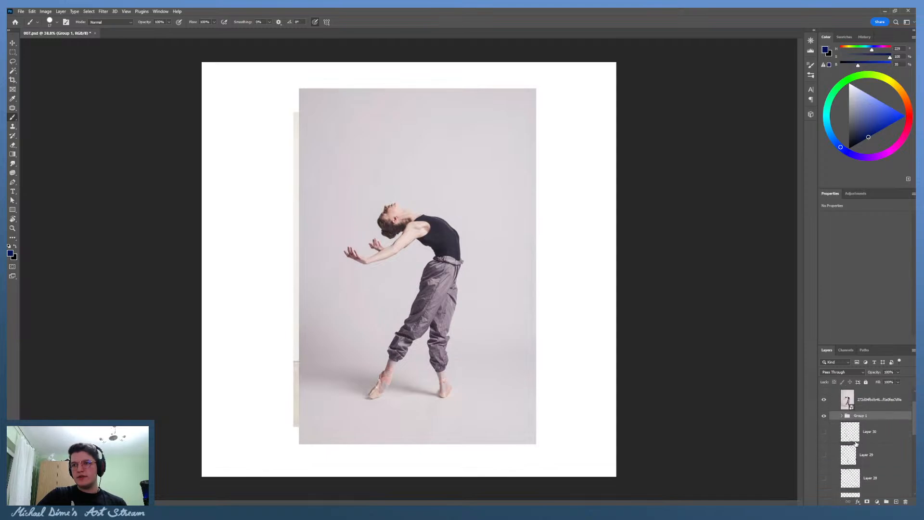
scroll(856, 443, up, 2)
click(842, 434)
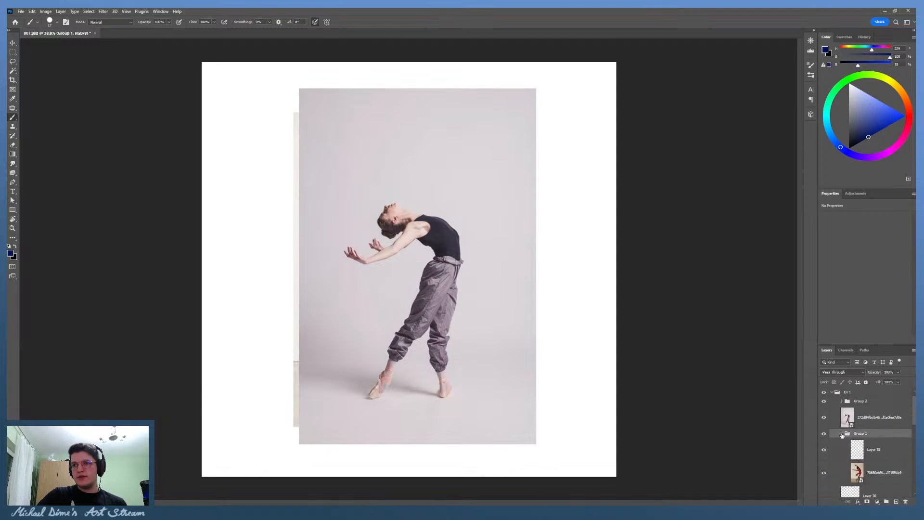
click(824, 434)
click(823, 433)
click(842, 434)
drag(861, 435, 862, 402)
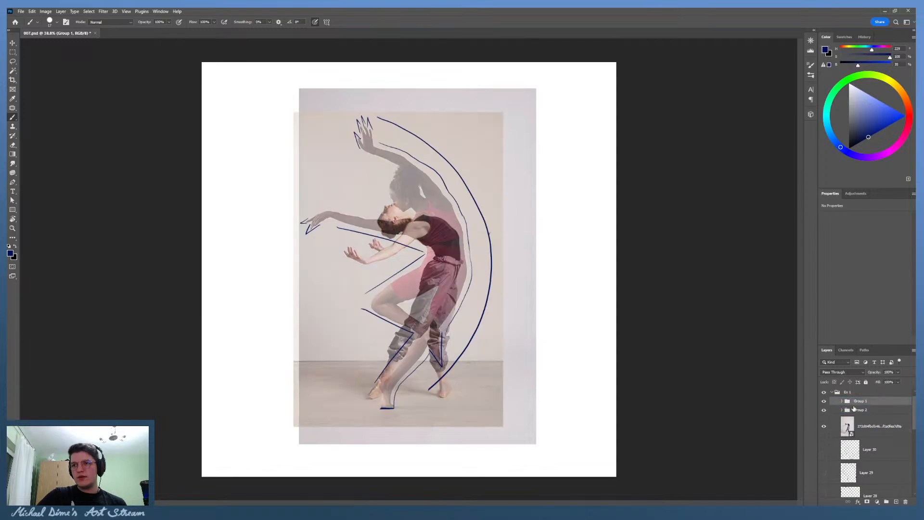
Step: Move Group 1, Group 2 and the dancer photo out of Ex 1 into the Project group
scroll(860, 425, down, 6)
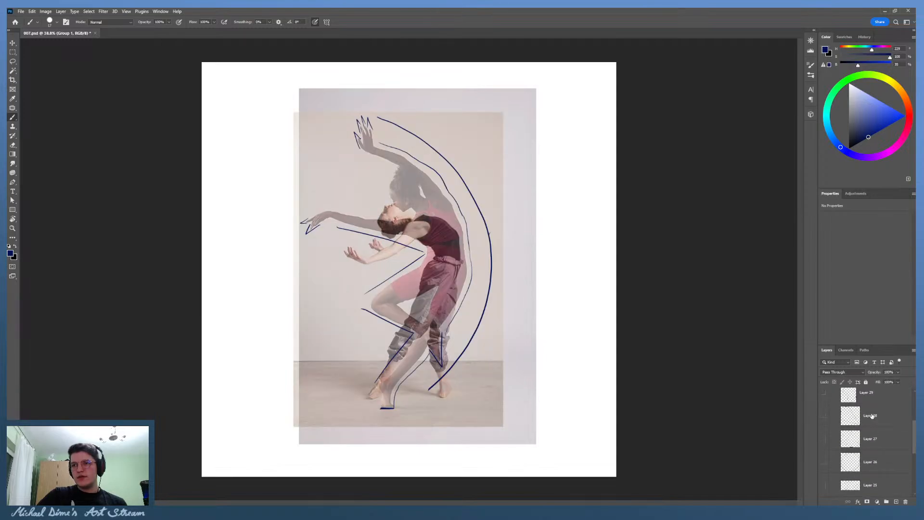
scroll(872, 413, up, 6)
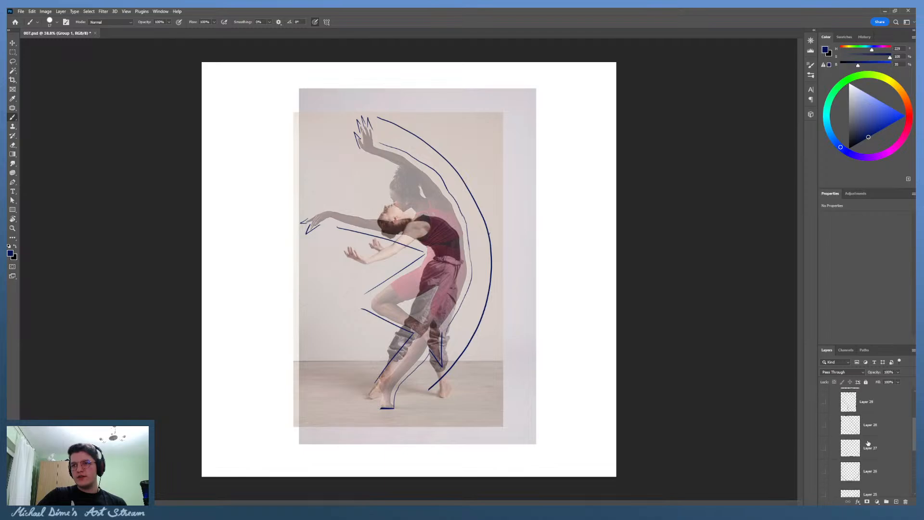
scroll(864, 409, up, 1)
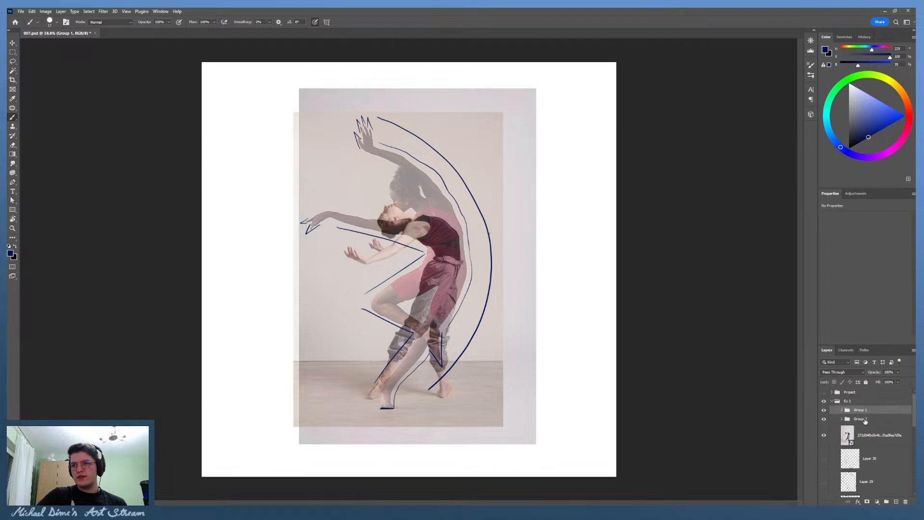
click(866, 419)
shift+click(866, 411)
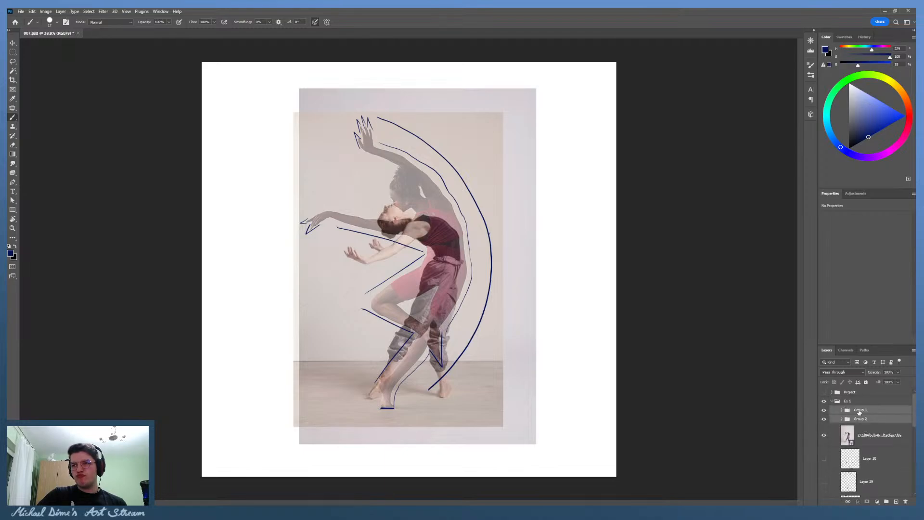
drag(859, 411, 859, 393)
drag(874, 425, 859, 393)
Step: Collapse and hide the Ex 1 group, and show the Project group with its contents expanded
click(833, 404)
click(833, 402)
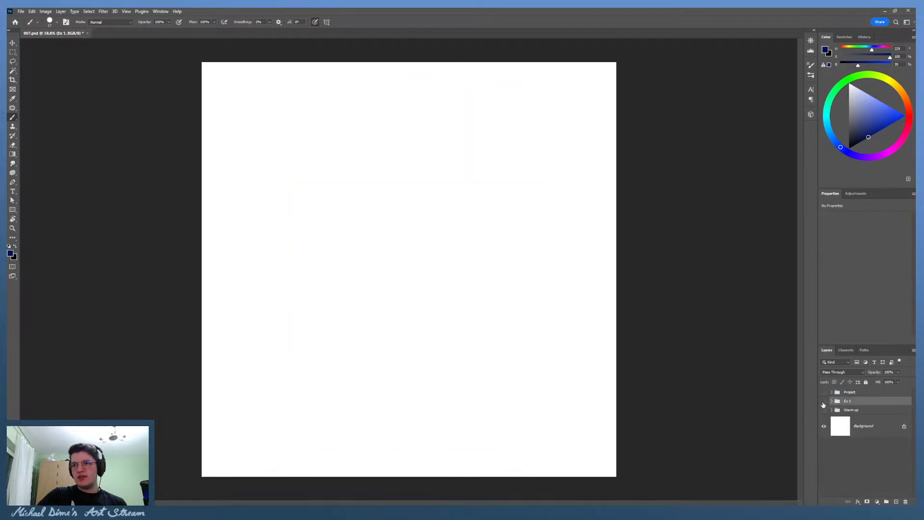
click(824, 401)
click(823, 392)
click(834, 394)
click(833, 393)
Step: Place the dancer photo inside Group 2, arrange Group 2 above Group 1, and hide Group 1
click(872, 412)
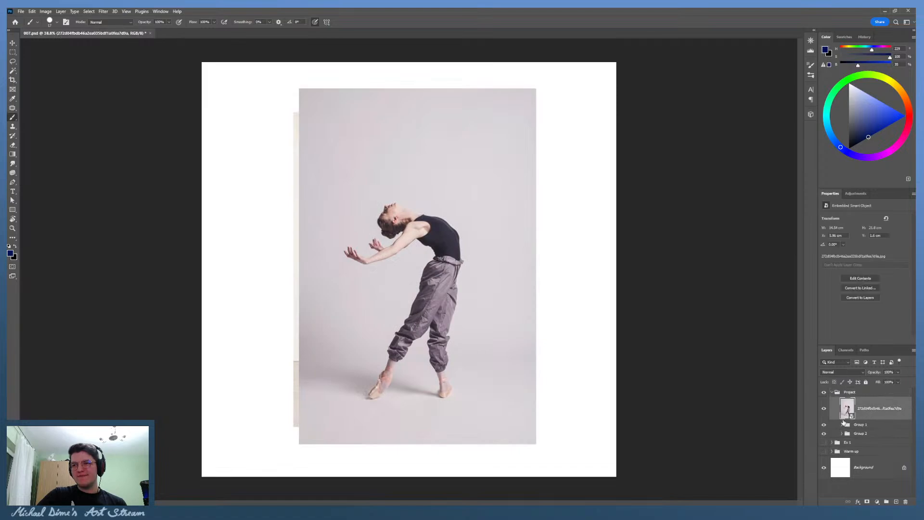
click(833, 426)
click(825, 435)
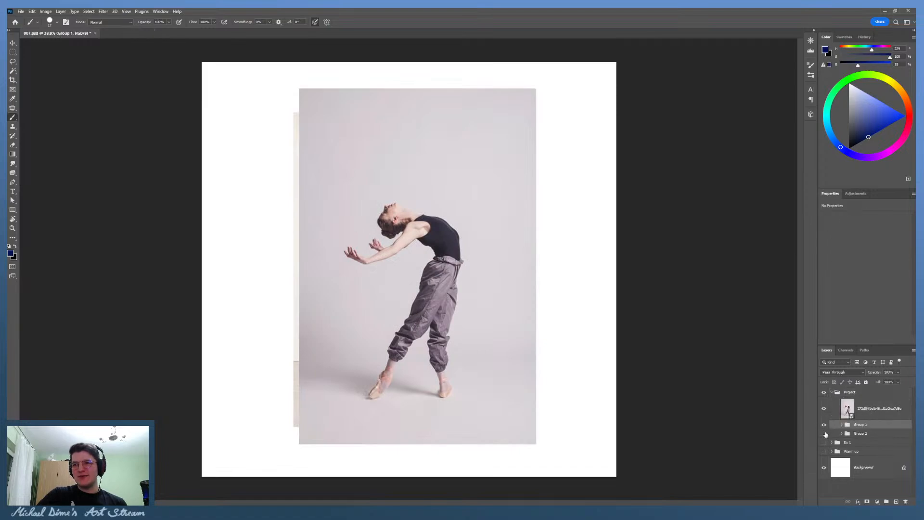
drag(859, 435, 873, 402)
click(870, 417)
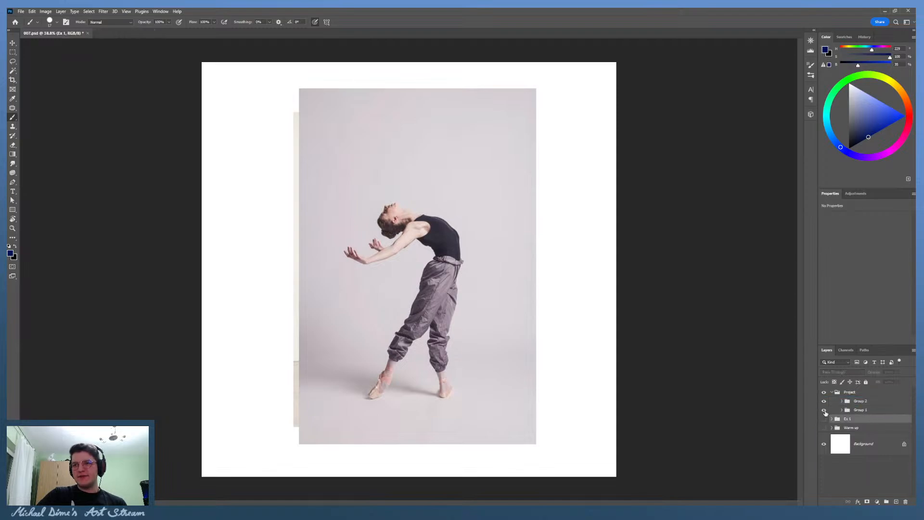
click(824, 411)
Step: Add a new empty layer directly above the dancer photo inside Group 2
click(856, 404)
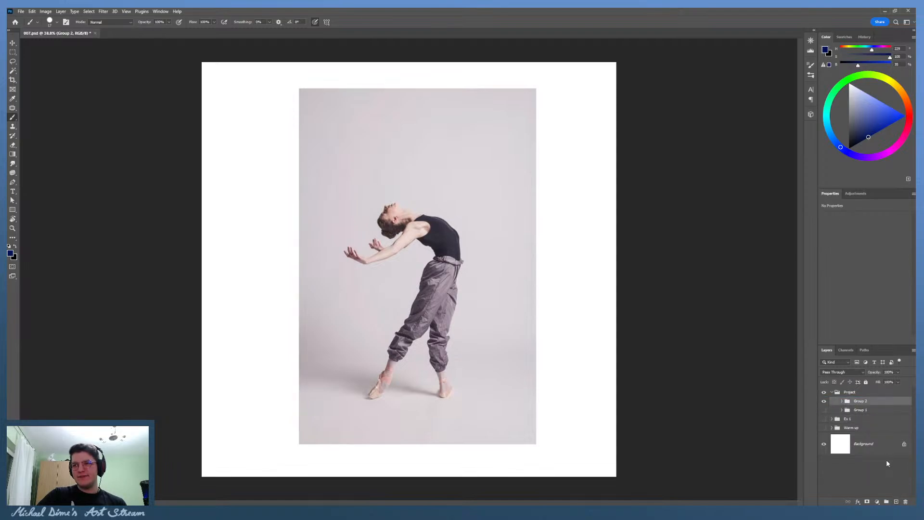
click(843, 401)
click(874, 415)
click(896, 502)
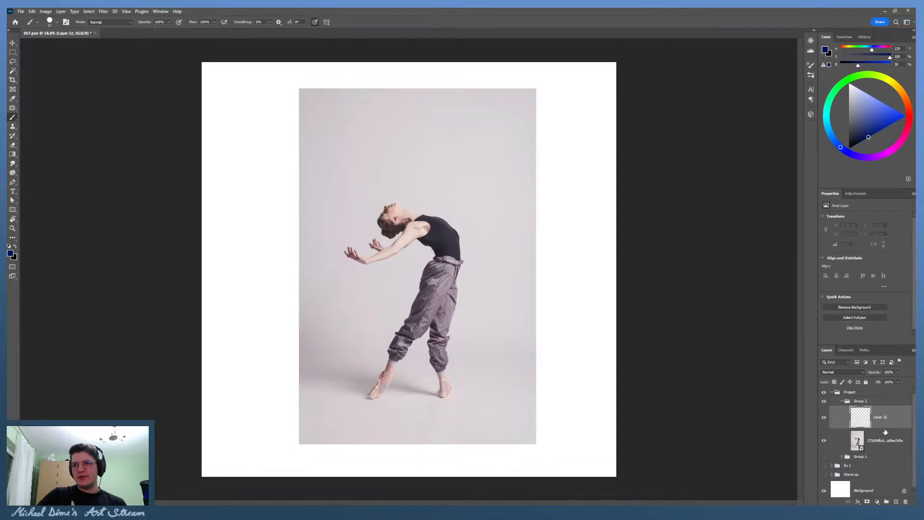
Step: Fade the dancer photo to a pale semi-transparent reference and make the empty layer above it active
click(888, 438)
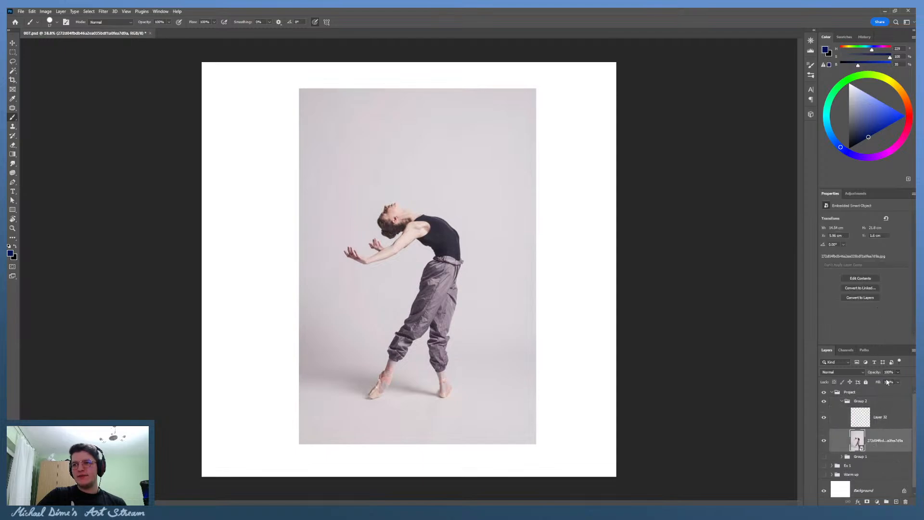
drag(886, 383, 885, 382)
click(871, 422)
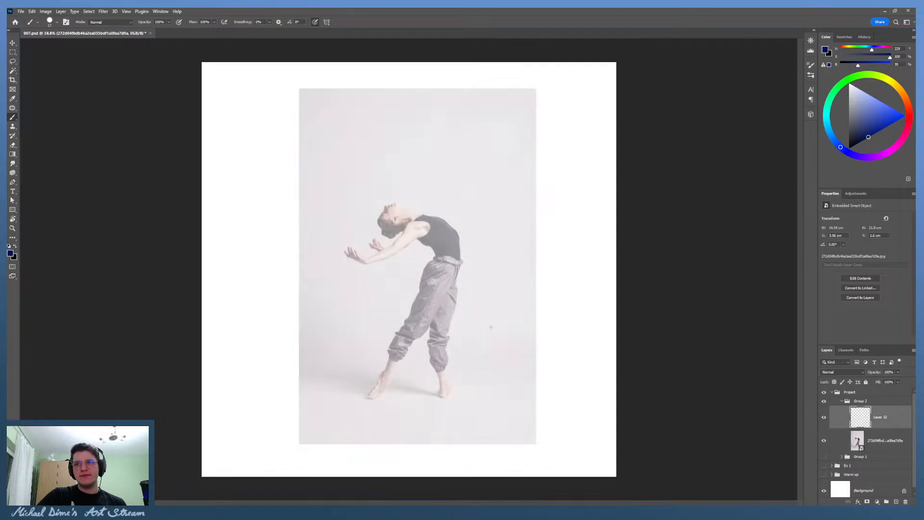
Step: Brush one long dark blue line-of-action curve behind the dancer's back, from above the head down beside the standing foot
key(z)
drag(438, 339, 454, 335)
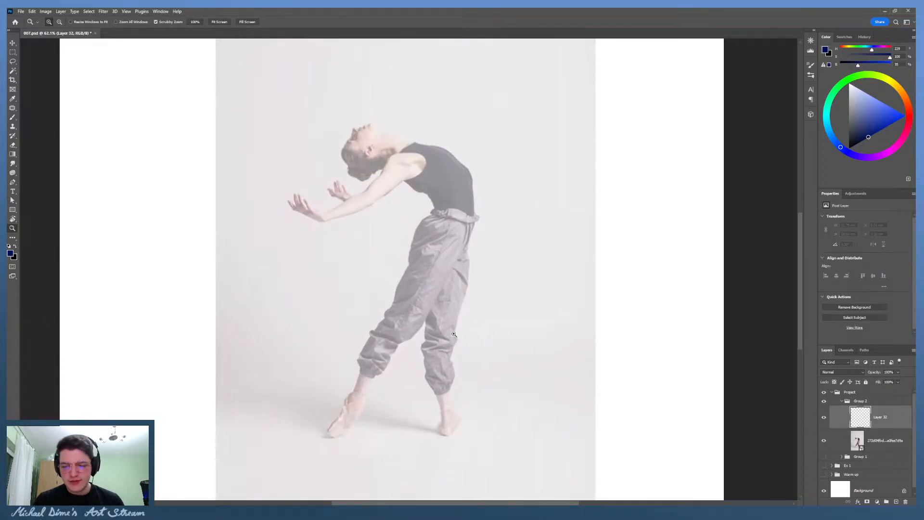
mouse_move(481, 195)
mouse_down()
mouse_move(495, 183)
mouse_move(450, 201)
mouse_move(466, 149)
mouse_move(443, 209)
mouse_move(478, 155)
mouse_move(475, 180)
mouse_up()
key(b)
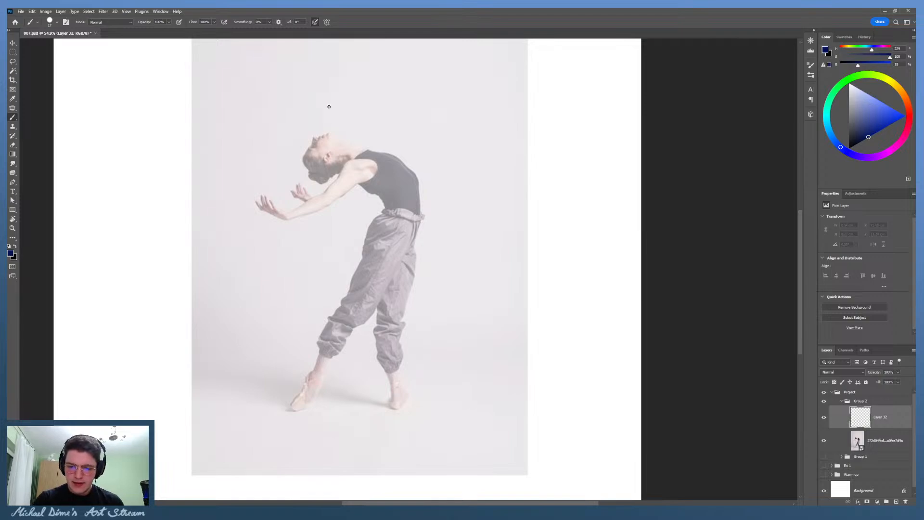
mouse_move(329, 107)
mouse_down()
mouse_move(385, 131)
mouse_move(450, 244)
mouse_move(427, 416)
mouse_up()
key(ctrl+z)
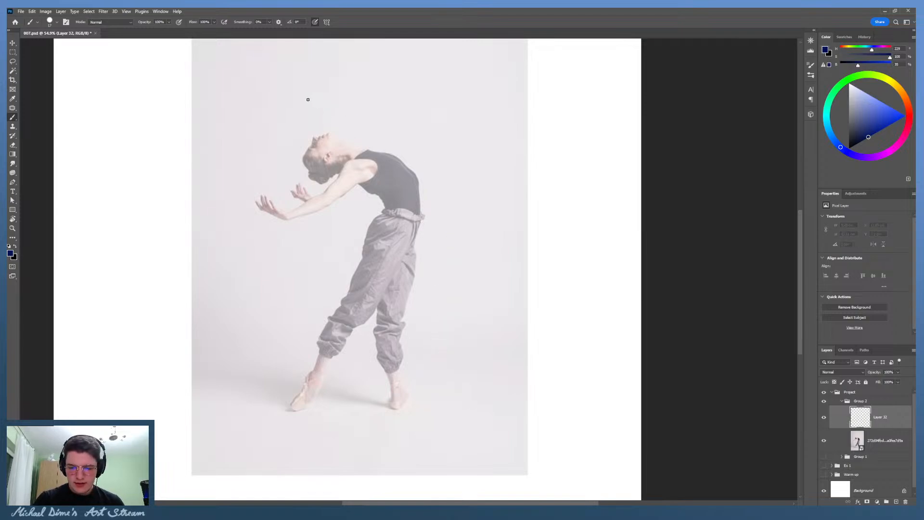
mouse_move(311, 94)
mouse_down()
mouse_move(399, 126)
mouse_move(437, 337)
mouse_up()
key(ctrl+z)
mouse_move(321, 105)
mouse_down()
mouse_move(409, 138)
mouse_move(437, 380)
mouse_up()
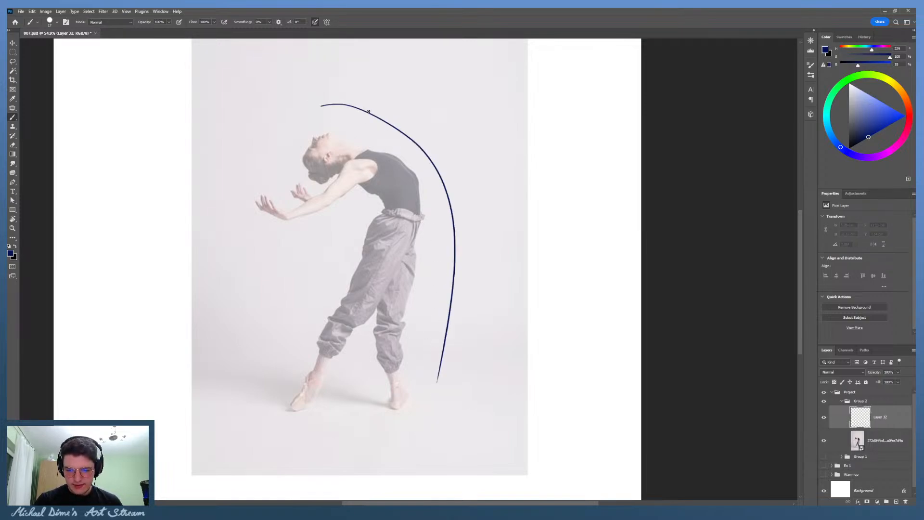
key(ctrl+z)
mouse_move(321, 94)
mouse_down()
mouse_move(438, 340)
mouse_move(435, 364)
mouse_up()
key(ctrl+z)
mouse_move(321, 100)
mouse_down()
mouse_move(359, 113)
mouse_move(423, 408)
mouse_move(388, 127)
mouse_move(426, 405)
mouse_up()
key(ctrl+z)
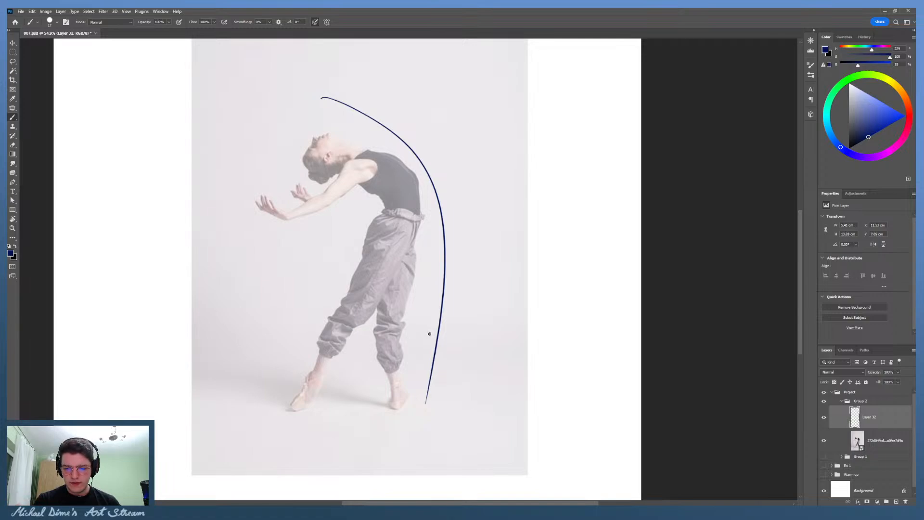
Step: Redraw the curve's upper end as a flatter arc just above the face and erase the old end
mouse_move(315, 129)
mouse_down()
mouse_move(390, 148)
mouse_move(329, 131)
mouse_move(412, 146)
mouse_up()
key(ctrl+z)
key(e)
drag(332, 100, 392, 123)
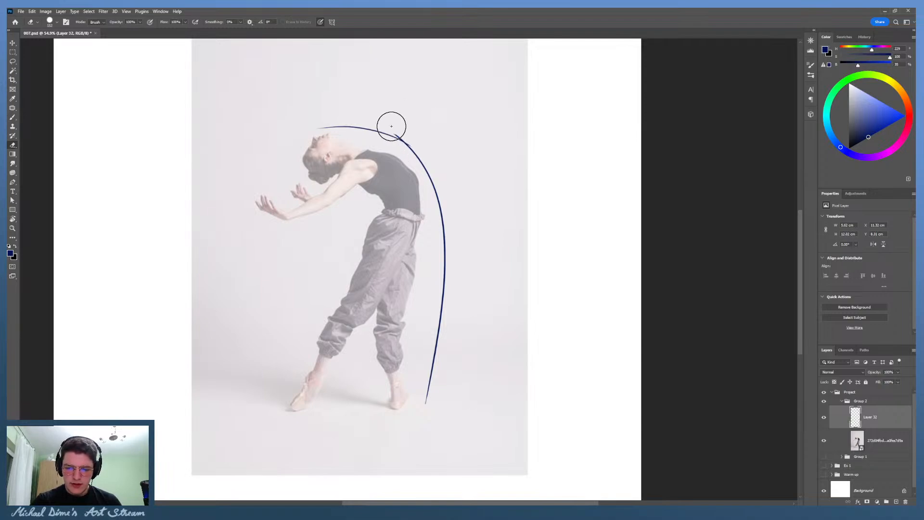
Step: Draw an inverted V between the dancer's lower legs, with its apex between the knees and its ends near the feet
key(b)
mouse_move(308, 130)
mouse_down()
mouse_move(291, 147)
mouse_move(270, 191)
mouse_up()
key(ctrl+z)
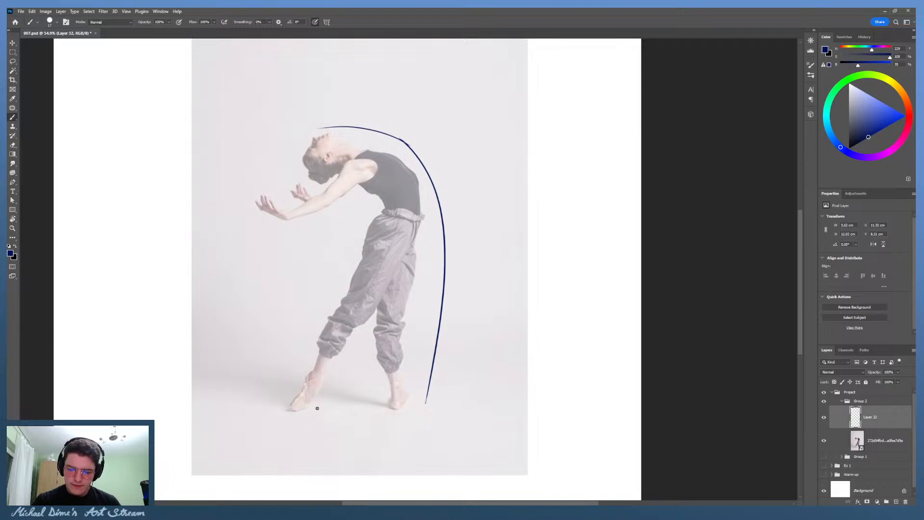
mouse_move(316, 412)
mouse_down()
mouse_move(363, 327)
mouse_move(384, 409)
mouse_up()
key(ctrl+z)
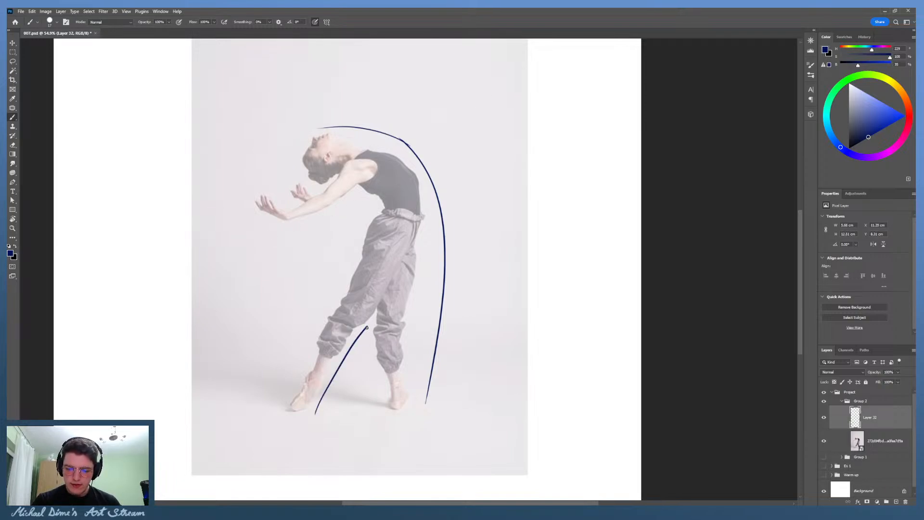
drag(366, 328, 373, 416)
key(ctrl+z)
key(ctrl+z)
drag(367, 327, 377, 413)
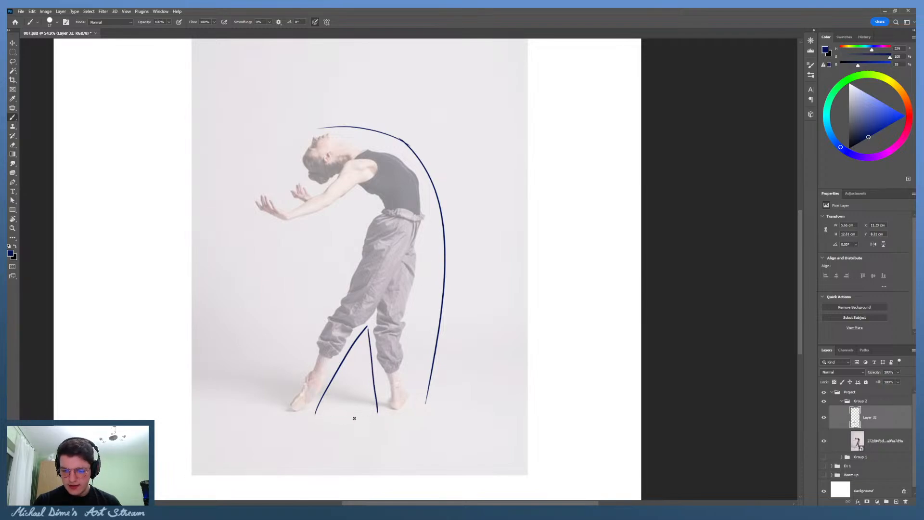
Step: Try to add a horizontal ground line and small foot strokes at the base of the inverted V
mouse_move(315, 413)
mouse_down()
mouse_move(388, 410)
mouse_move(306, 411)
mouse_move(413, 412)
mouse_move(391, 410)
mouse_up()
key(ctrl+z)
key(ctrl+z)
key(ctrl+z)
key(ctrl+z)
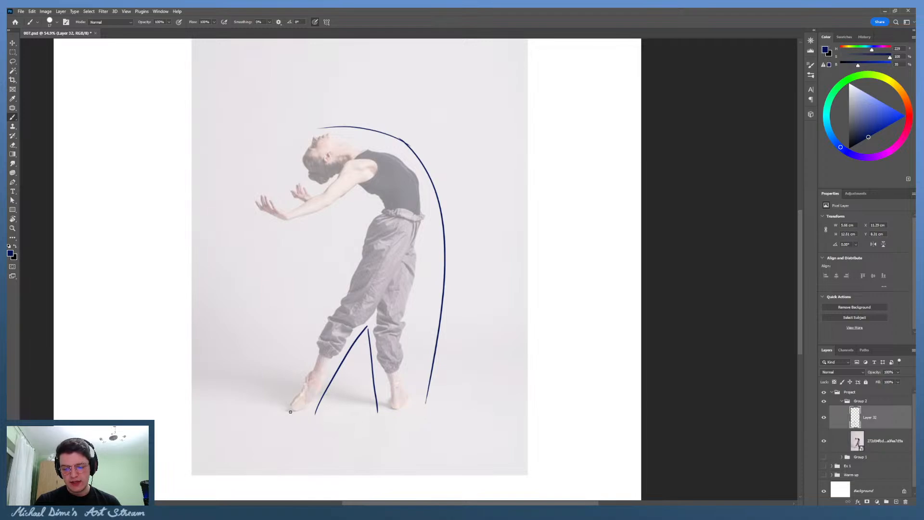
drag(292, 411, 308, 407)
key(ctrl+z)
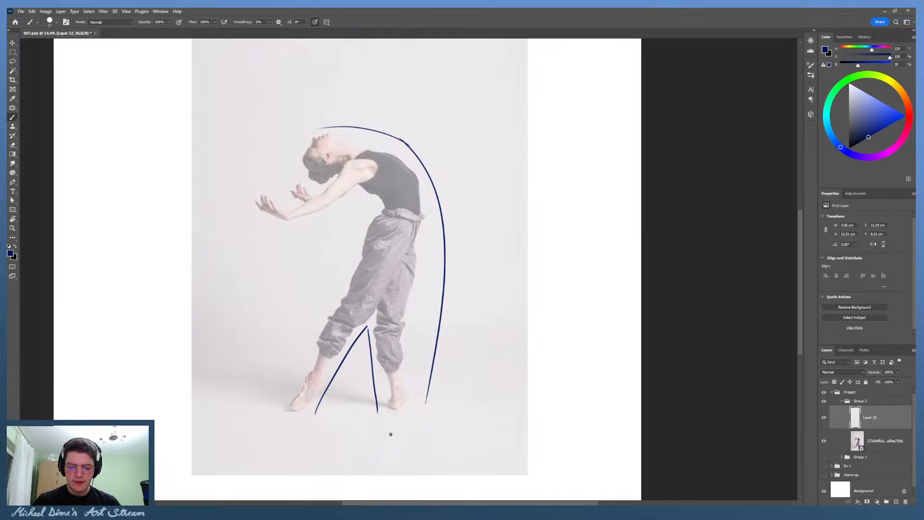
drag(315, 413, 378, 412)
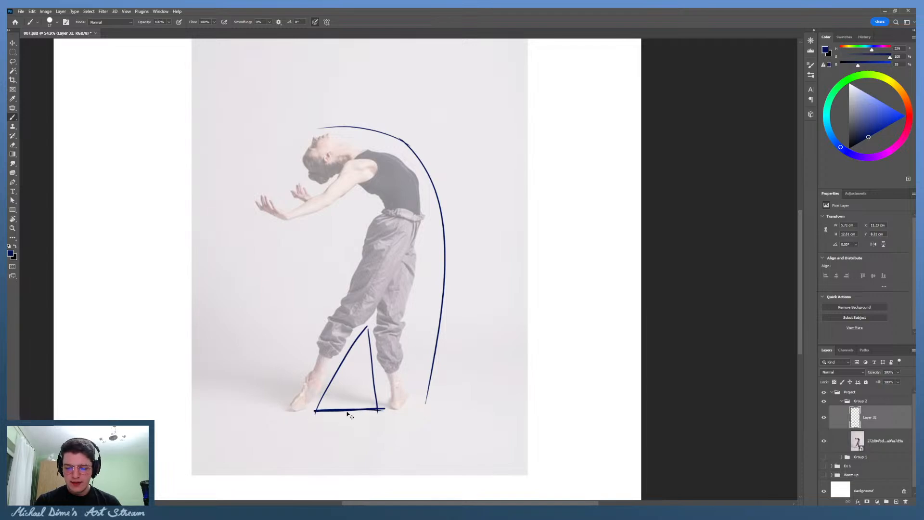
key(ctrl+z)
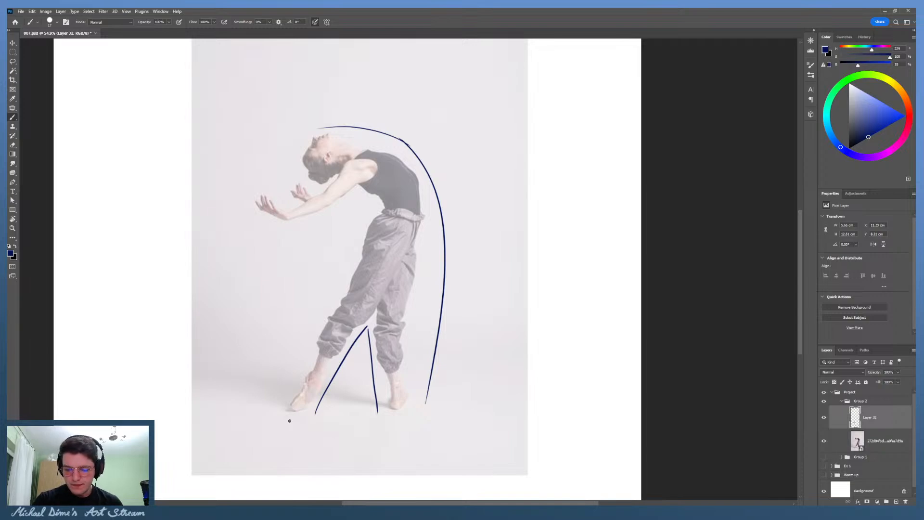
mouse_move(392, 408)
mouse_down()
mouse_move(304, 421)
mouse_move(299, 407)
mouse_move(401, 414)
mouse_move(395, 424)
mouse_move(398, 409)
mouse_move(288, 411)
mouse_move(405, 414)
mouse_move(383, 420)
mouse_up()
key(e)
key(b)
key(e)
key(b)
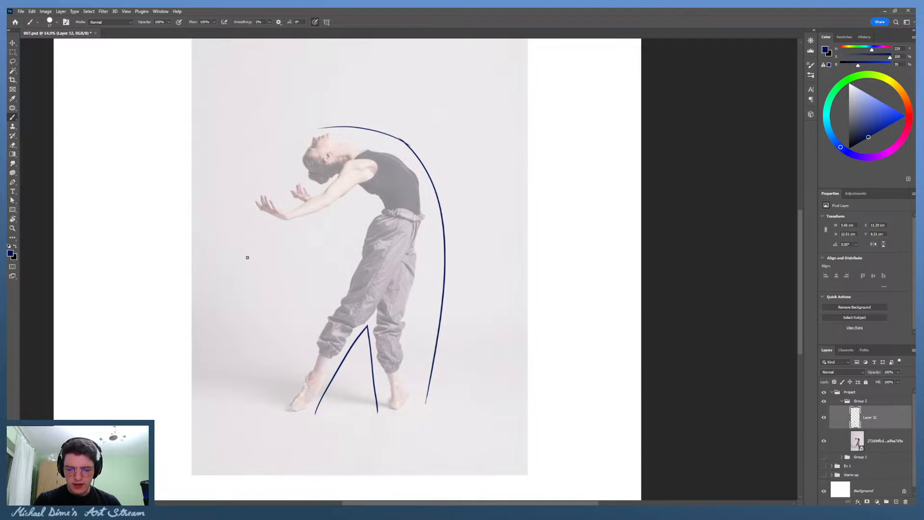
Step: Draw a curve under the outstretched arms and a second curve from the chest down beside the front leg
mouse_move(284, 388)
mouse_down()
mouse_move(369, 203)
mouse_move(311, 217)
mouse_move(231, 219)
mouse_move(336, 209)
mouse_move(375, 191)
mouse_up()
key(ctrl+z)
key(ctrl+z)
mouse_move(246, 225)
mouse_down()
mouse_move(370, 203)
mouse_move(284, 397)
mouse_up()
key(ctrl+z)
mouse_move(362, 197)
mouse_down()
mouse_move(259, 410)
mouse_move(359, 190)
mouse_move(370, 208)
mouse_up()
key(ctrl+z)
key(ctrl+z)
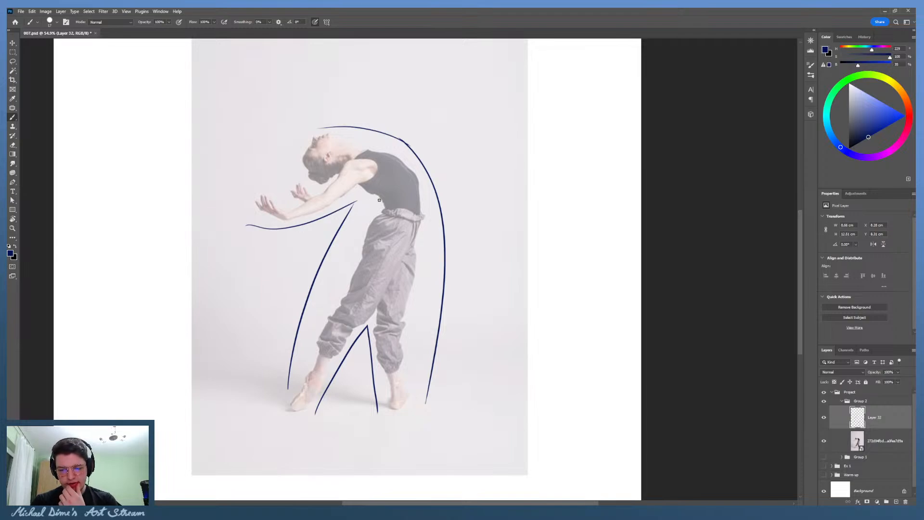
Step: Try a short stroke along the front of the dancer's abdomen
mouse_move(383, 205)
mouse_down()
mouse_move(363, 193)
mouse_move(383, 189)
mouse_move(368, 201)
mouse_move(379, 179)
mouse_up()
key(ctrl+z)
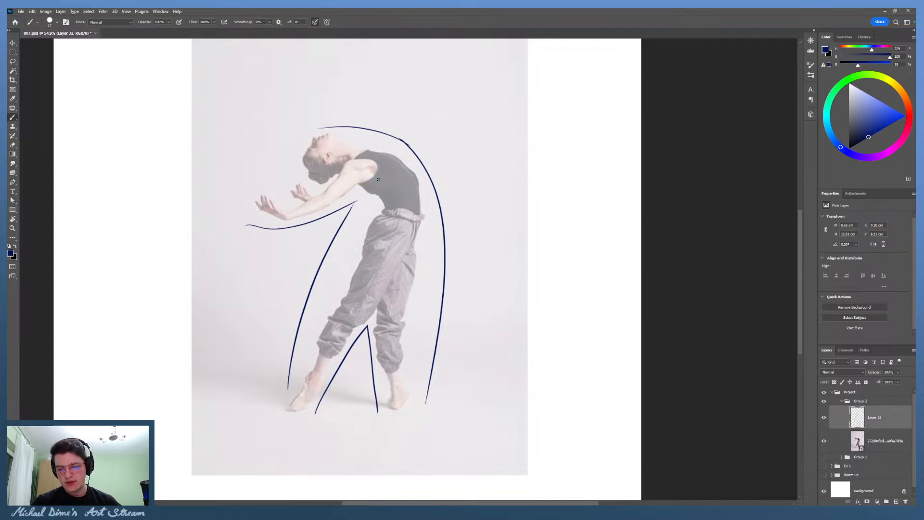
mouse_move(356, 184)
mouse_down()
mouse_move(385, 201)
mouse_move(368, 203)
mouse_up()
key(ctrl+z)
key(z)
mouse_move(397, 137)
mouse_down()
mouse_move(409, 135)
mouse_move(407, 123)
mouse_move(412, 136)
mouse_move(414, 120)
mouse_move(385, 119)
mouse_up()
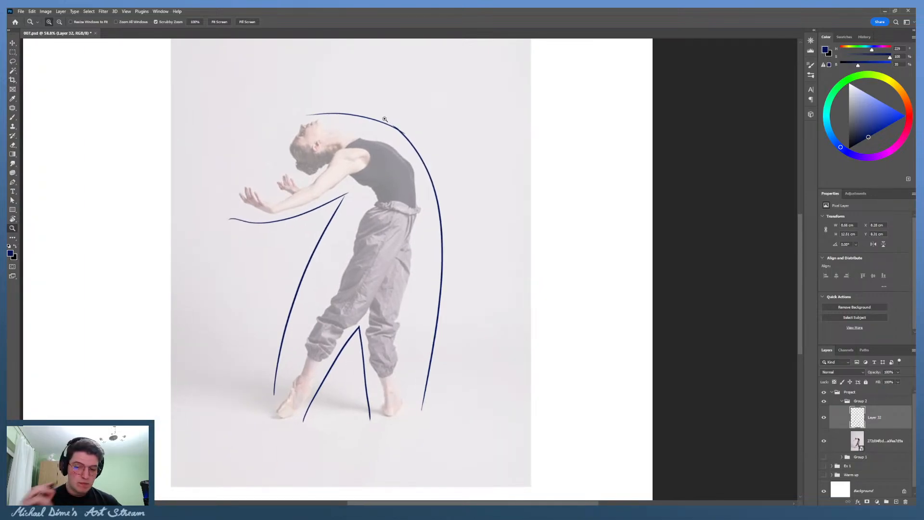
key(b)
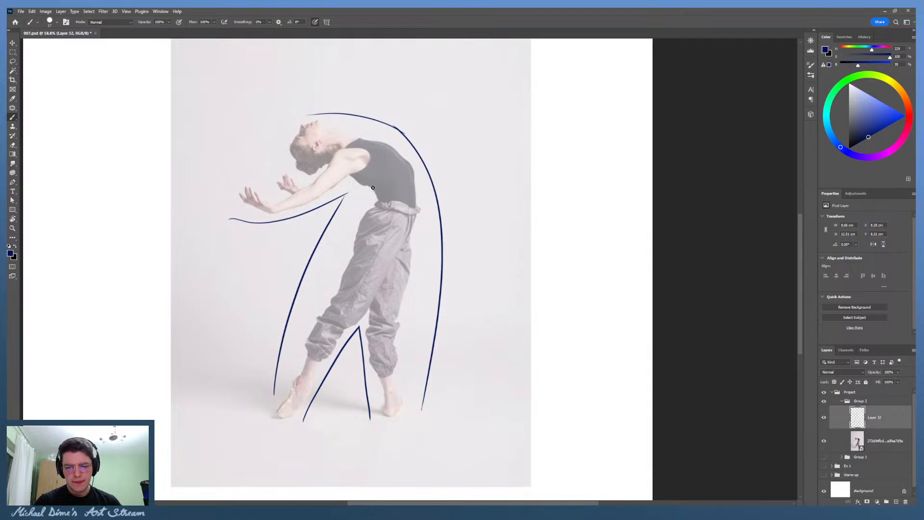
mouse_move(372, 187)
mouse_down()
mouse_move(365, 211)
mouse_move(376, 233)
mouse_up()
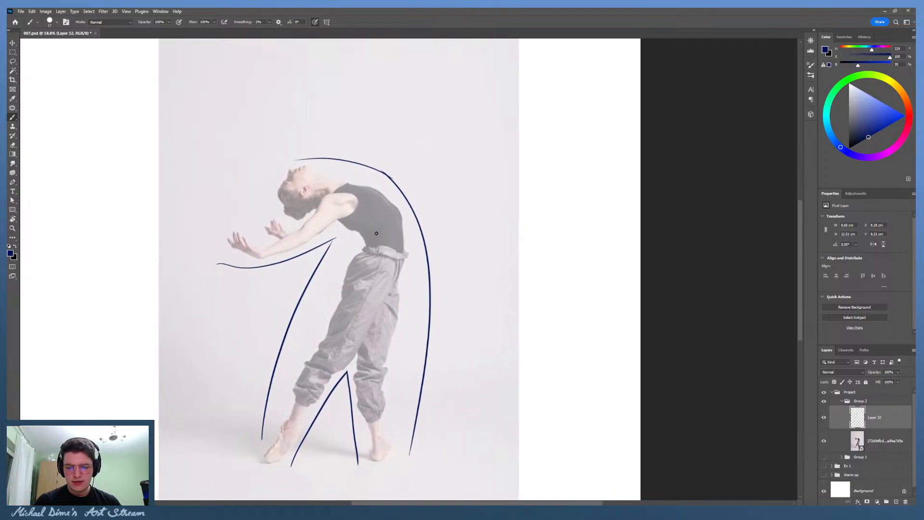
Step: Erase the arm and front-leg curves and redraw them as straighter lines meeting at a point below the chest
key(e)
mouse_move(269, 393)
mouse_down()
mouse_move(320, 269)
mouse_move(356, 247)
mouse_move(280, 261)
mouse_up()
key(b)
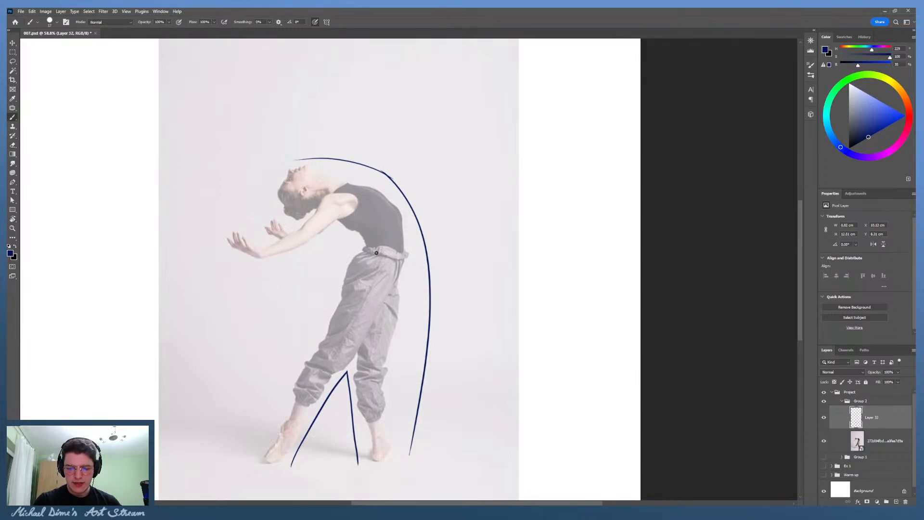
mouse_move(231, 301)
mouse_down()
mouse_move(260, 419)
mouse_move(247, 452)
mouse_up()
key(ctrl+z)
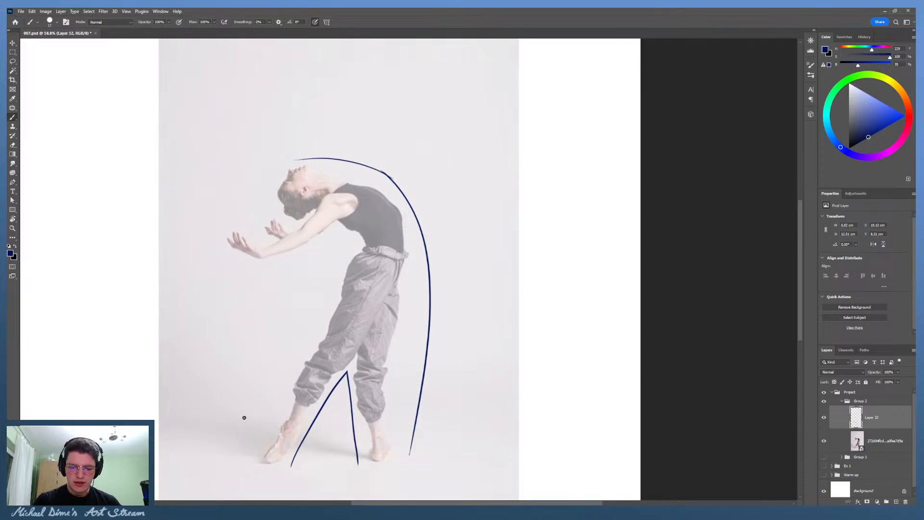
drag(459, 235, 443, 278)
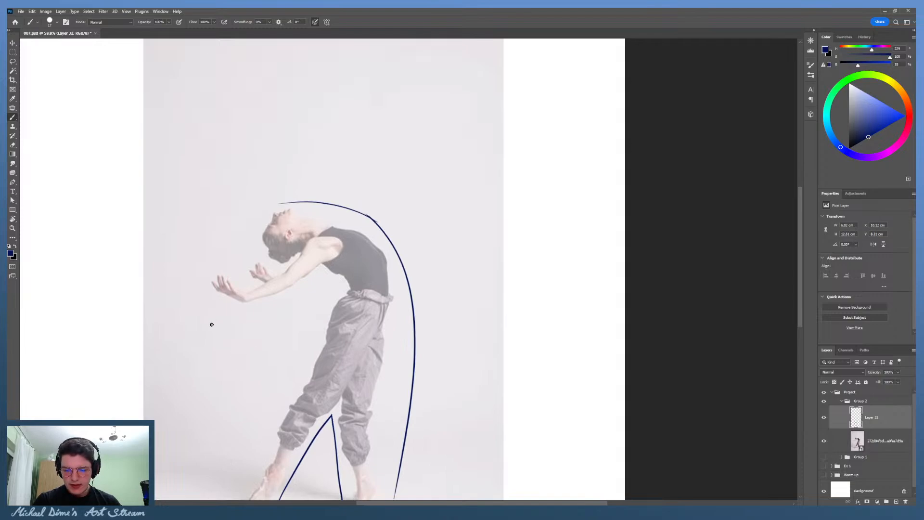
mouse_move(212, 324)
mouse_down()
mouse_move(277, 381)
mouse_move(238, 479)
mouse_up()
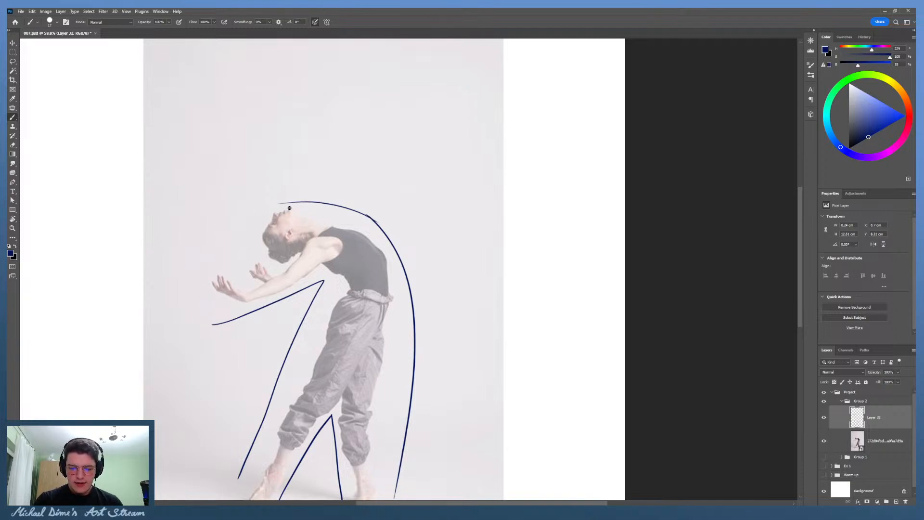
Step: Draw an ellipse around the dancer's head
mouse_move(289, 208)
mouse_down()
mouse_move(260, 285)
mouse_move(210, 304)
mouse_move(297, 265)
mouse_up()
key(ctrl+z)
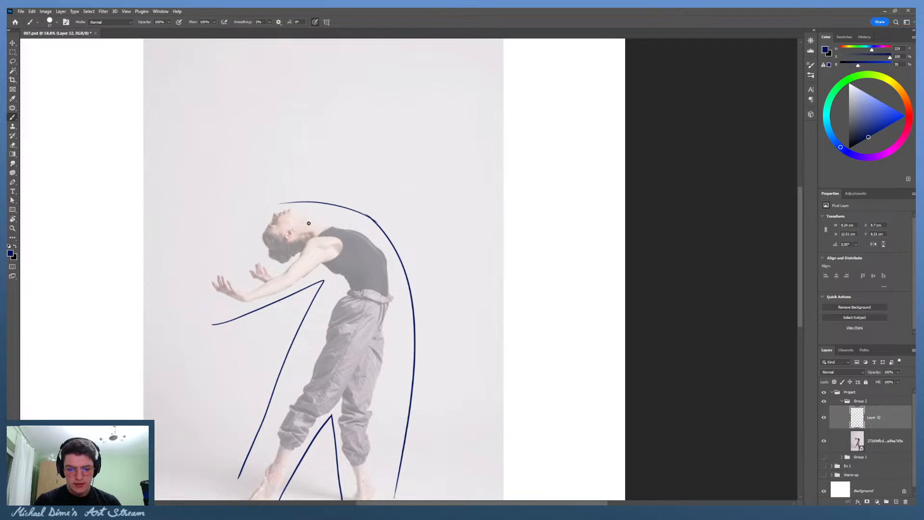
key(z)
mouse_move(294, 227)
mouse_down()
mouse_move(313, 229)
mouse_move(291, 232)
mouse_move(268, 251)
mouse_move(270, 219)
mouse_up()
key(b)
key(ctrl+z)
mouse_move(268, 248)
mouse_down()
mouse_move(271, 221)
mouse_move(288, 257)
mouse_move(308, 206)
mouse_move(263, 237)
mouse_move(306, 215)
mouse_move(264, 241)
mouse_move(308, 246)
mouse_move(287, 211)
mouse_up()
key(ctrl+z)
key(ctrl+z)
key(ctrl+z)
key(ctrl+z)
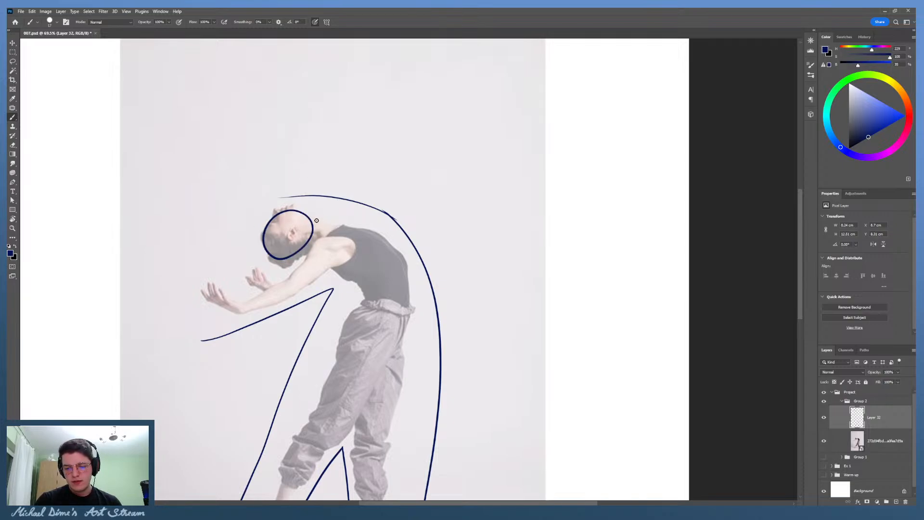
Step: Try a curve from the head ellipse over the neck and down along the dancer's back
drag(314, 222, 371, 229)
key(ctrl+z)
key(ctrl+z)
drag(313, 222, 426, 273)
key(ctrl+z)
drag(302, 217, 444, 380)
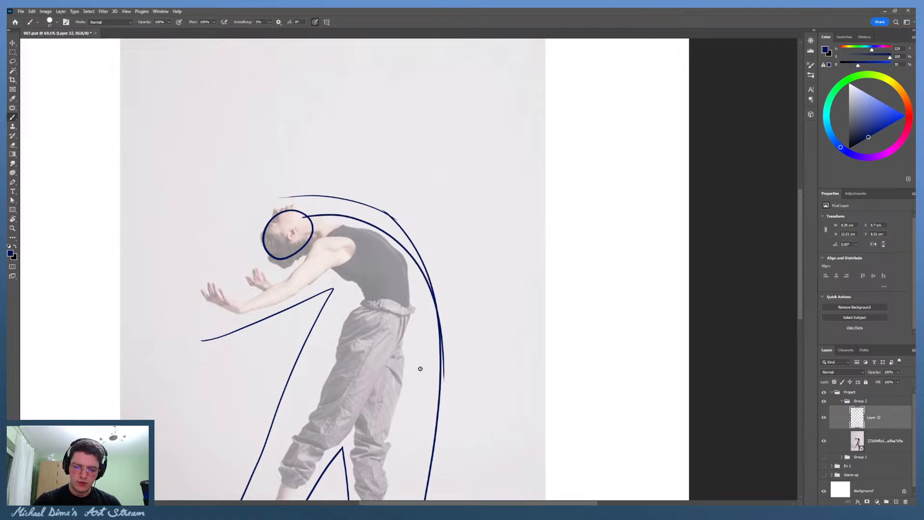
key(ctrl+z)
drag(311, 216, 427, 419)
key(ctrl+z)
mouse_move(472, 300)
mouse_down()
mouse_move(474, 250)
mouse_move(489, 309)
mouse_up()
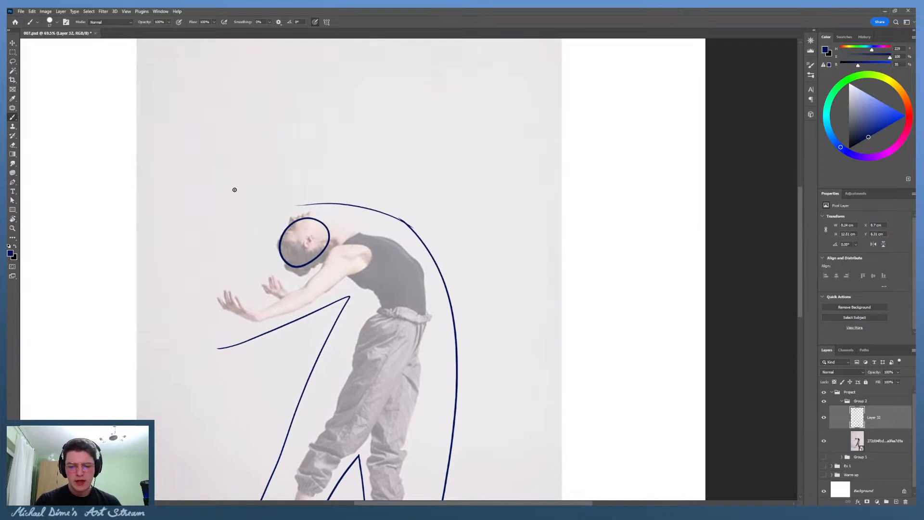
Step: Draw a peaked stroke over each hand, redraw both taller, and try a short stroke above the face
mouse_move(214, 302)
mouse_down()
mouse_move(218, 277)
mouse_move(252, 298)
mouse_move(257, 271)
mouse_move(287, 279)
mouse_up()
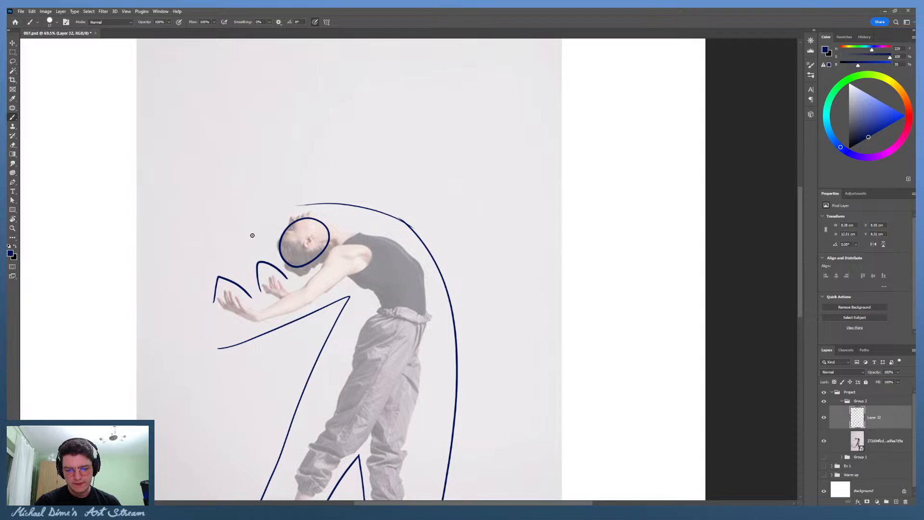
key(e)
mouse_move(221, 280)
mouse_down()
mouse_move(214, 301)
mouse_move(238, 294)
mouse_move(258, 260)
mouse_move(284, 283)
mouse_move(212, 265)
mouse_move(248, 300)
mouse_move(254, 251)
mouse_move(289, 283)
mouse_up()
key(b)
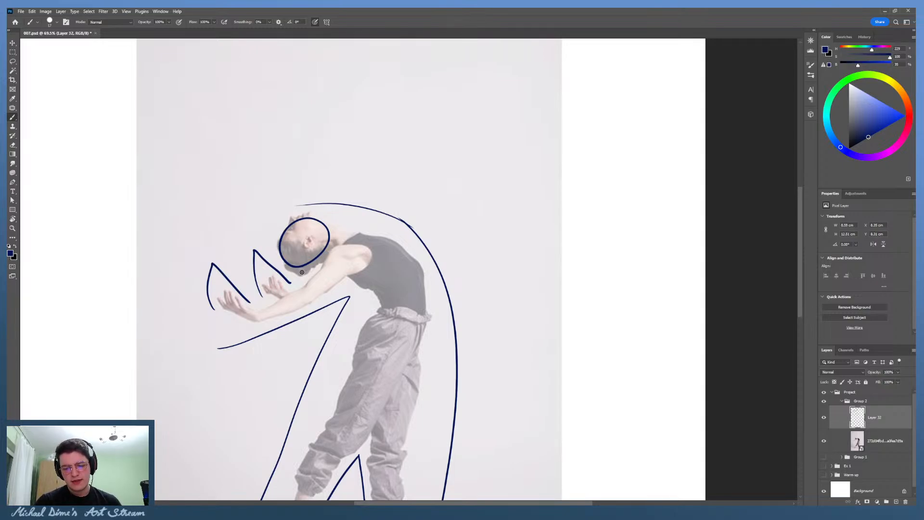
drag(278, 186, 308, 197)
key(ctrl+z)
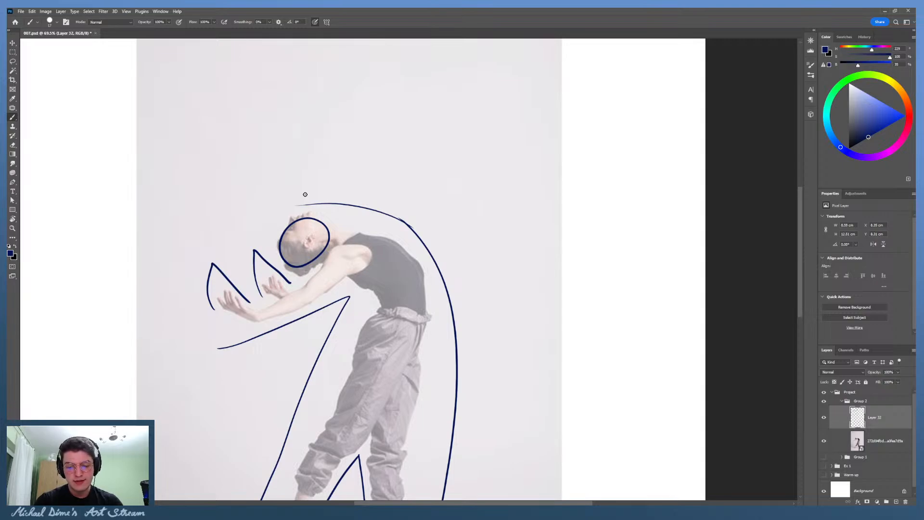
Step: Erase the peaked strokes over the hands and the ellipse around the head
key(e)
mouse_move(202, 259)
mouse_down()
mouse_move(232, 295)
mouse_move(255, 306)
mouse_move(286, 275)
mouse_up()
mouse_move(292, 202)
mouse_down()
mouse_move(292, 252)
mouse_move(322, 247)
mouse_move(325, 236)
mouse_move(337, 246)
mouse_move(302, 307)
mouse_up()
key(z)
drag(345, 224, 316, 230)
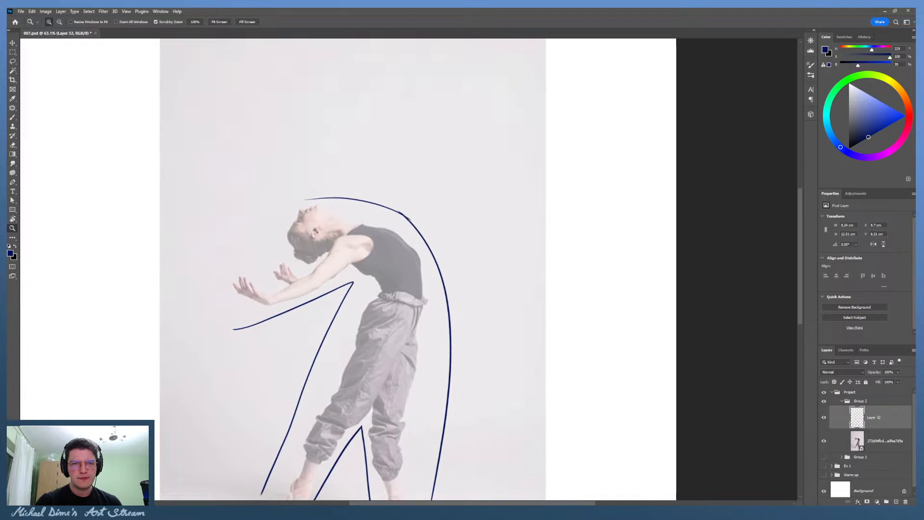
Step: Draw three small upward-pointing carets in a diagonal row above the hands and face, and clean up their shapes
key(b)
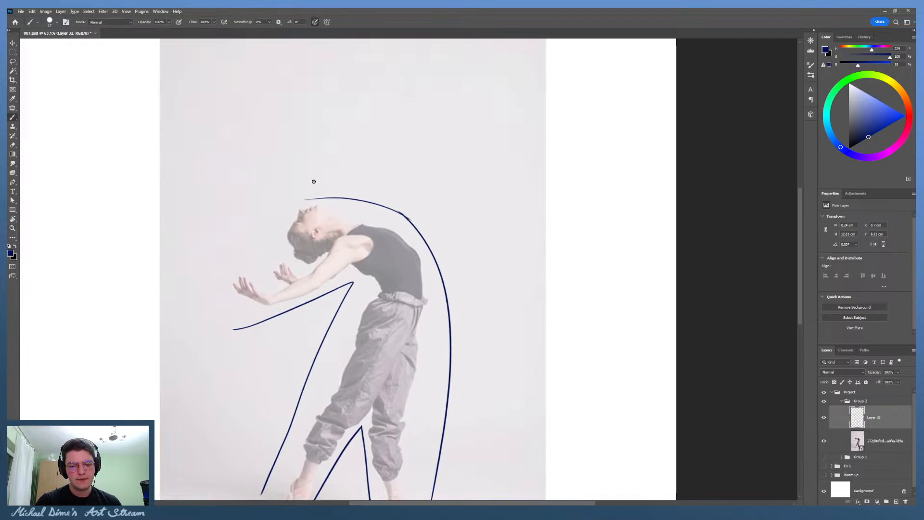
mouse_move(299, 183)
mouse_down()
mouse_move(301, 194)
mouse_move(298, 166)
mouse_up()
mouse_move(252, 207)
mouse_down()
mouse_move(260, 227)
mouse_move(222, 254)
mouse_up()
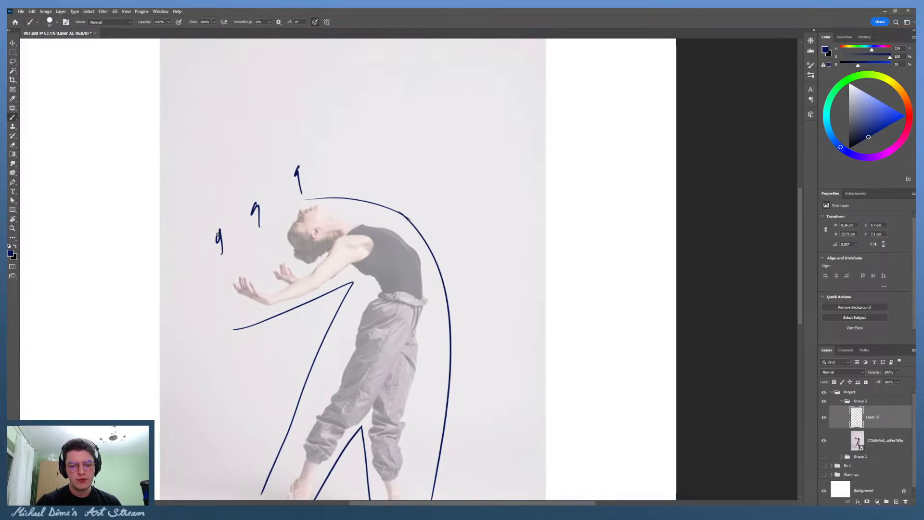
key(z)
mouse_move(311, 172)
mouse_down()
mouse_move(287, 206)
mouse_move(264, 214)
mouse_move(262, 202)
mouse_move(257, 216)
mouse_move(306, 180)
mouse_up()
key(e)
click(305, 177)
key(b)
key(z)
mouse_move(540, 255)
mouse_down()
mouse_move(506, 256)
mouse_move(545, 255)
mouse_up()
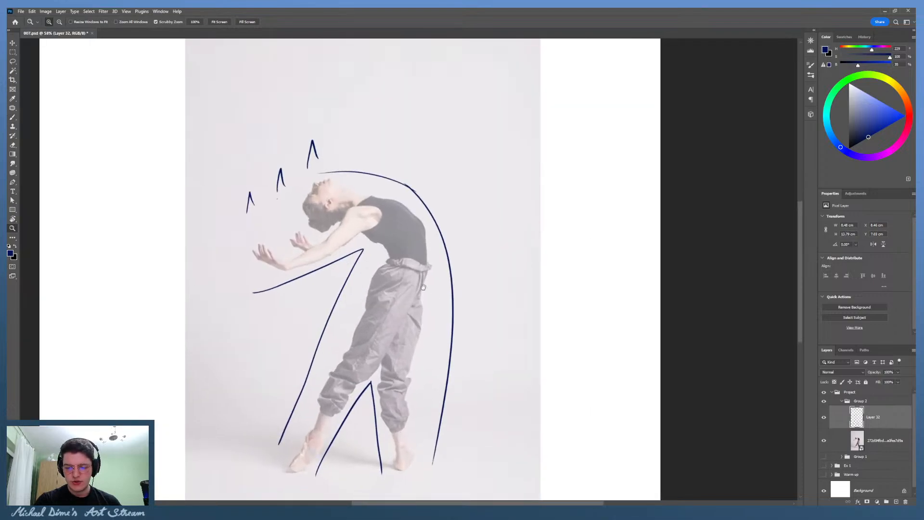
Step: Draw a doubled horizontal ground line just beneath the dancer's feet
drag(423, 287, 326, 256)
drag(361, 415, 336, 435)
key(ctrl+0)
key(b)
drag(370, 410, 490, 415)
key(ctrl+z)
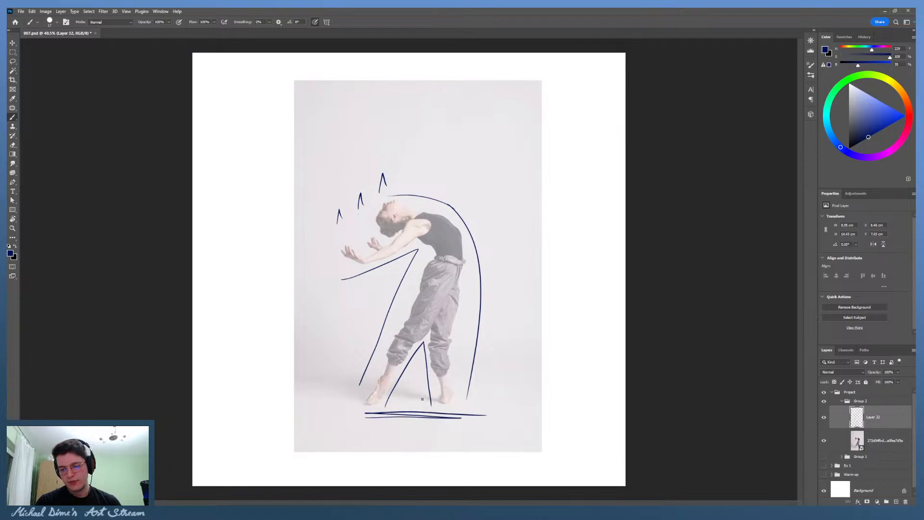
Step: Try a small circle at the front of the abdomen, where the arm and leg lines meet
key(z)
drag(495, 219, 510, 205)
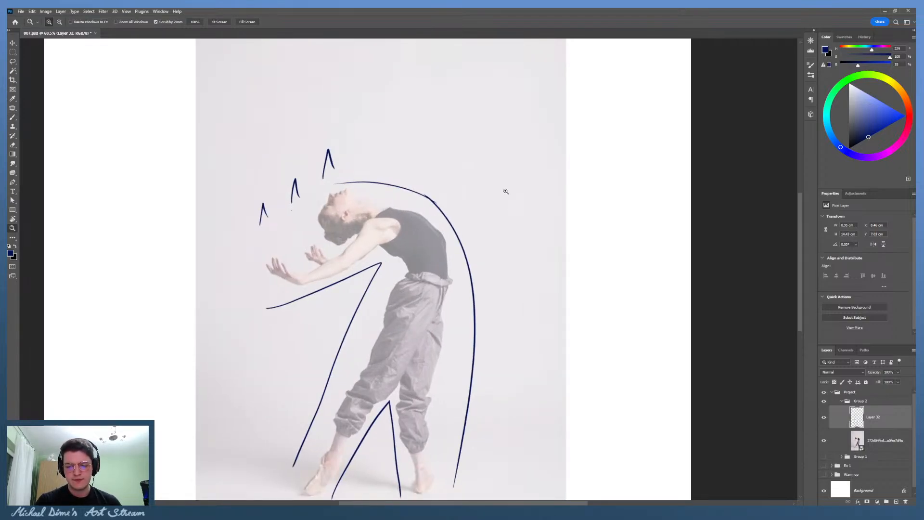
drag(497, 161, 487, 192)
key(b)
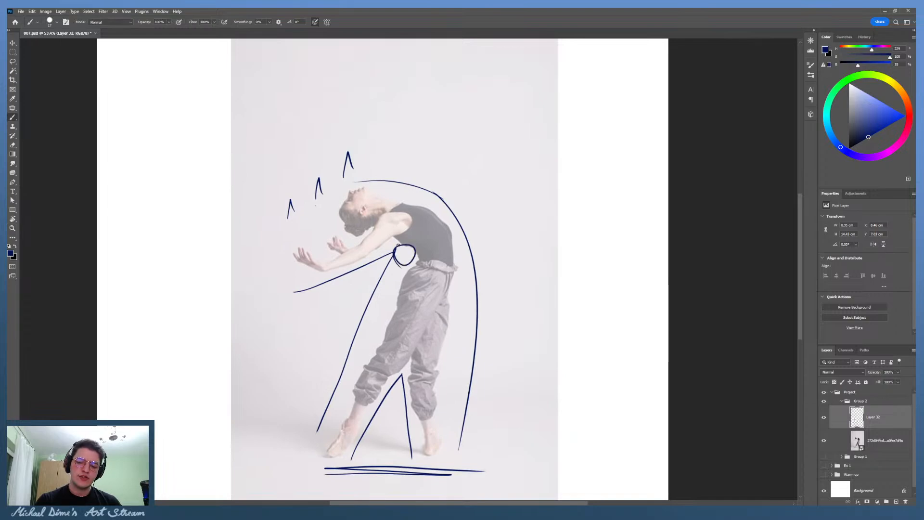
drag(396, 253, 418, 248)
drag(418, 208, 358, 215)
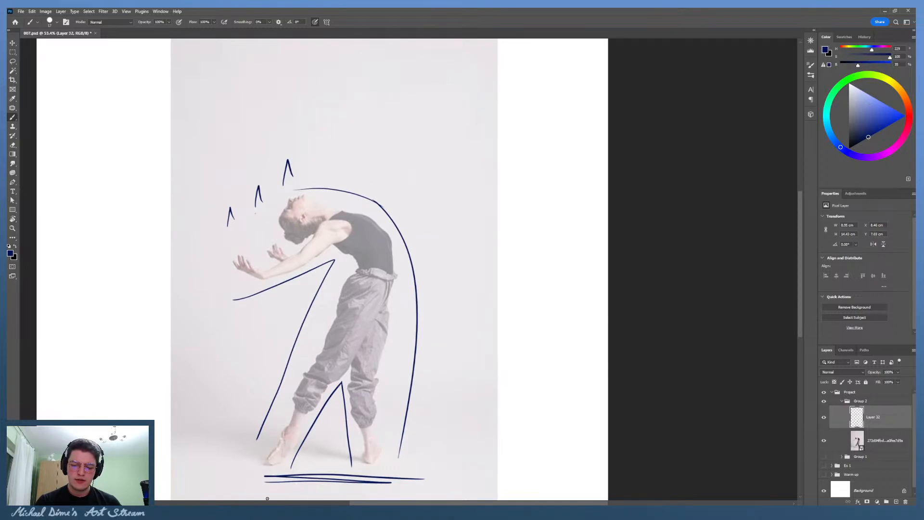
Step: Draw a flow line from the feet up to a scribbled circle on the torso, branching into three curved arrows toward the hands and head
mouse_move(289, 471)
mouse_down()
mouse_move(324, 417)
mouse_move(356, 236)
mouse_move(342, 219)
mouse_move(362, 298)
mouse_move(355, 222)
mouse_move(370, 245)
mouse_move(339, 220)
mouse_move(276, 98)
mouse_up()
key(ctrl+z)
key(ctrl+z)
drag(352, 221, 264, 189)
key(ctrl+z)
mouse_move(353, 223)
mouse_down()
mouse_move(272, 225)
mouse_move(272, 208)
mouse_move(282, 220)
mouse_up()
mouse_move(292, 251)
mouse_down()
mouse_move(252, 222)
mouse_move(308, 206)
mouse_up()
scroll(311, 191, up, 3)
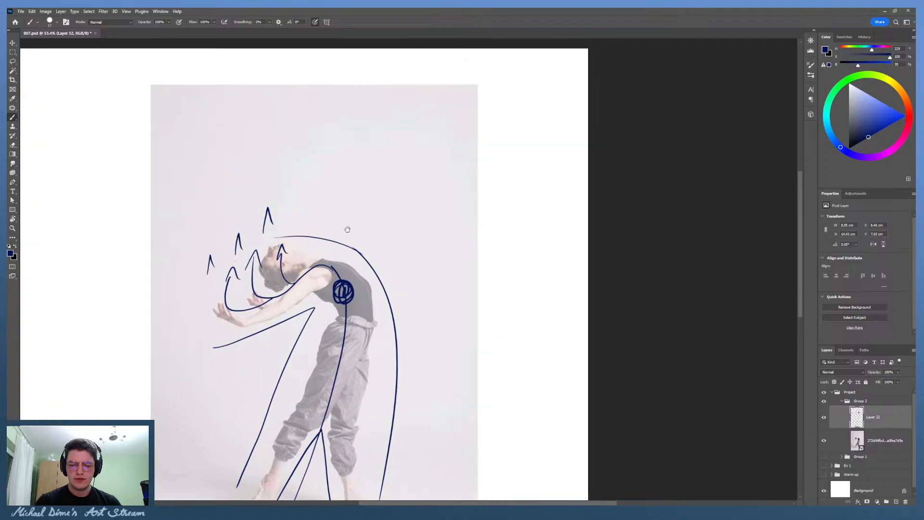
Step: Examine the whole pose and its gesture lines at several magnifications
key(z)
drag(446, 250, 418, 249)
drag(455, 341, 387, 369)
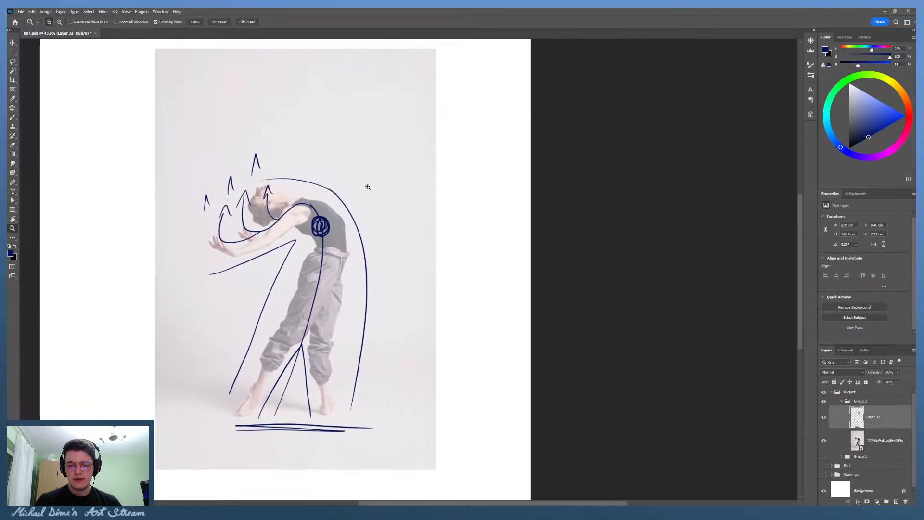
drag(356, 225, 339, 207)
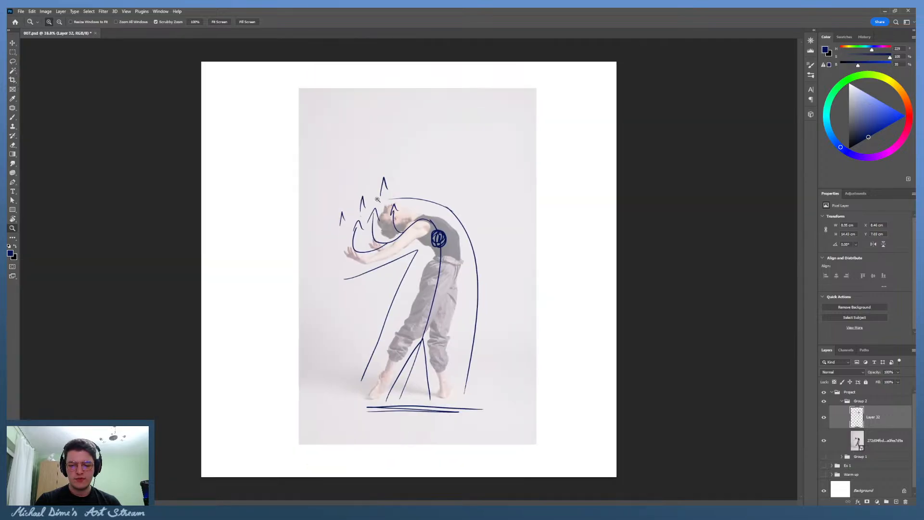
drag(512, 251, 521, 237)
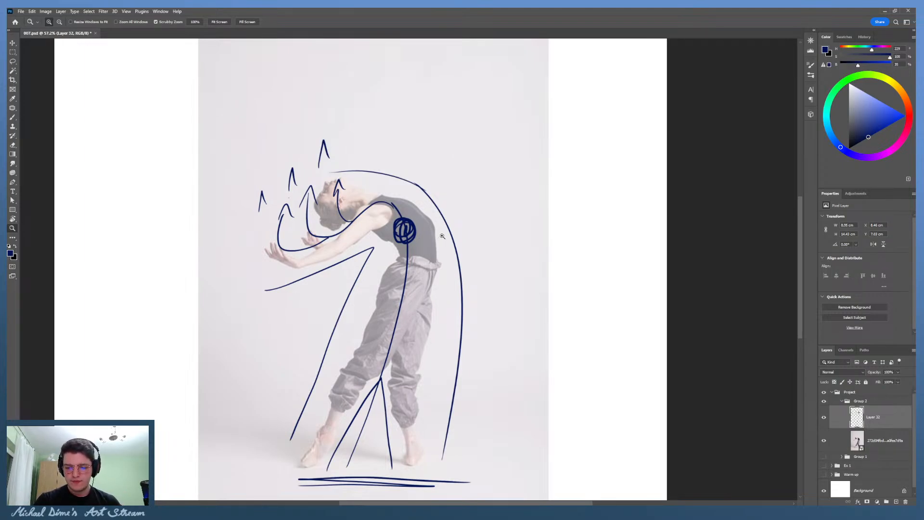
drag(442, 236, 464, 277)
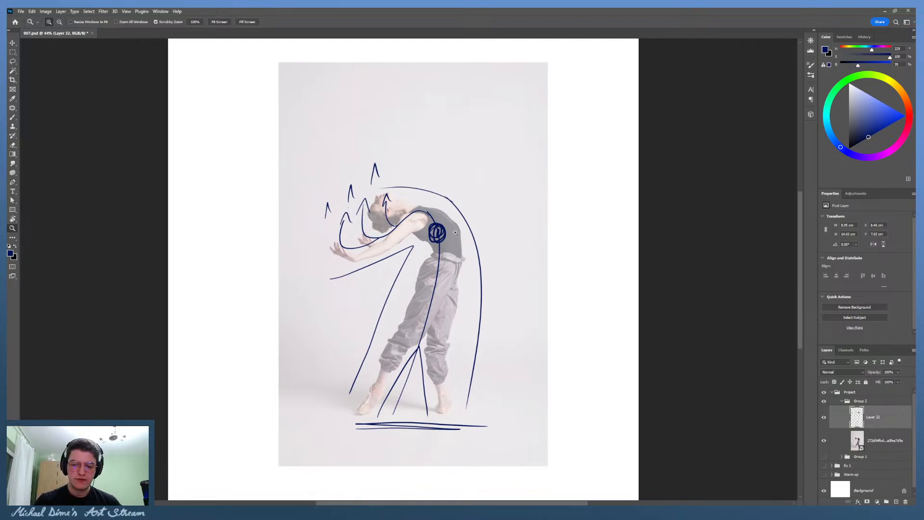
drag(458, 197, 436, 205)
drag(502, 244, 521, 234)
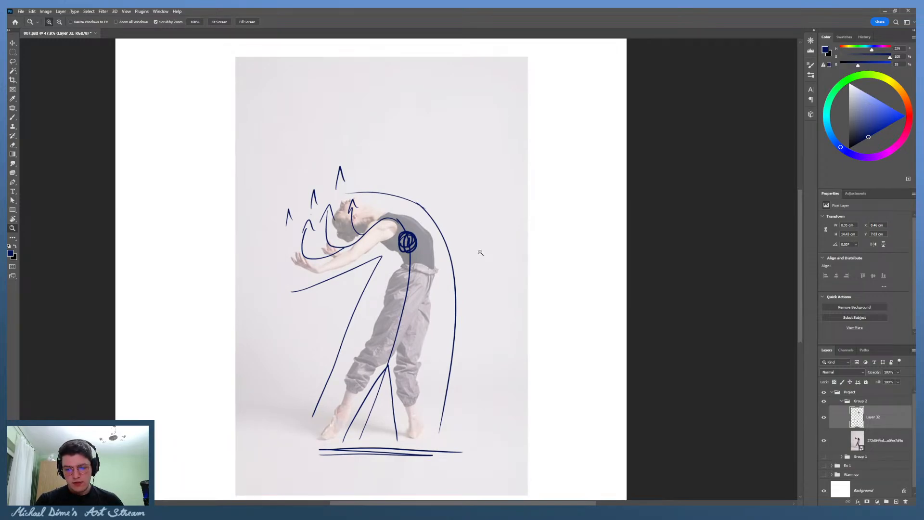
drag(483, 244, 473, 252)
drag(405, 212, 462, 195)
Step: Refine the flow line between the shoulder and the torso circle, and erase the stray dot below the middle caret
key(b)
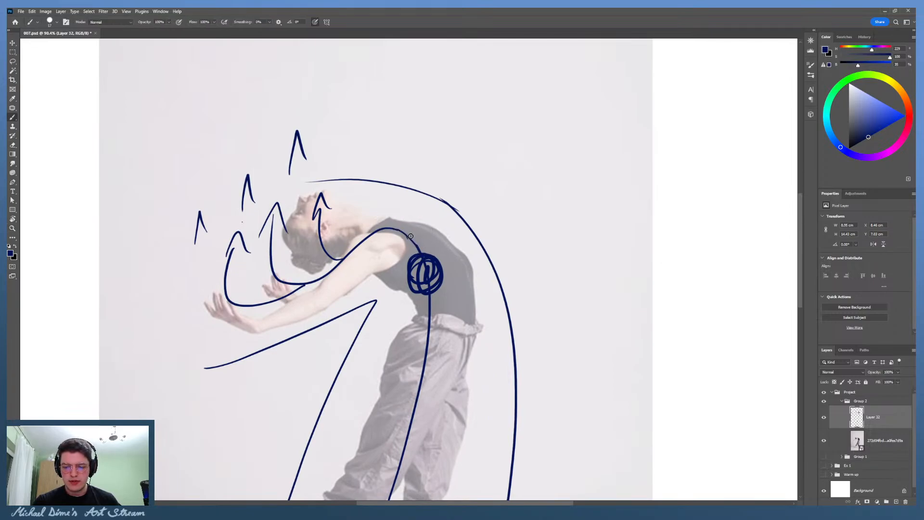
key(e)
key(b)
drag(403, 233, 417, 255)
key(e)
click(243, 222)
key(z)
drag(349, 164, 302, 211)
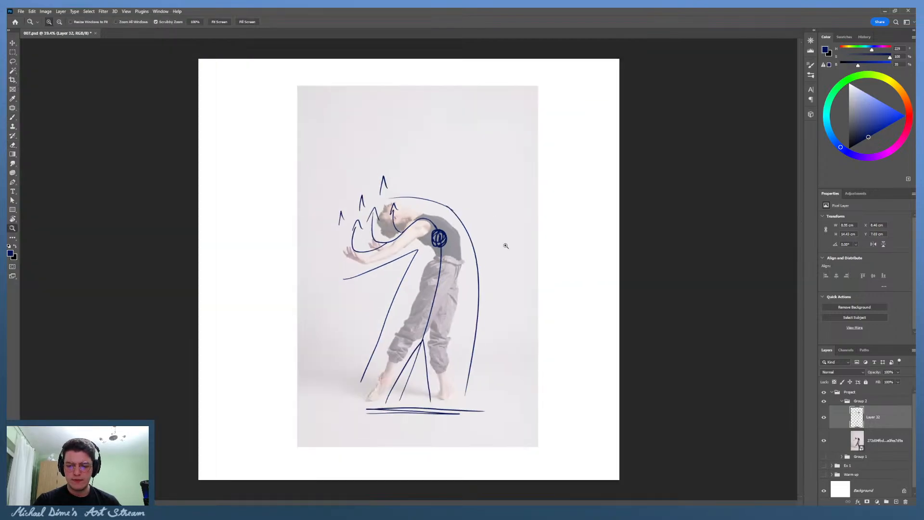
Step: Erase the rough join in the curve behind the upper back and redraw that segment smoothly
mouse_move(505, 246)
mouse_down()
mouse_move(531, 243)
mouse_move(507, 229)
mouse_up()
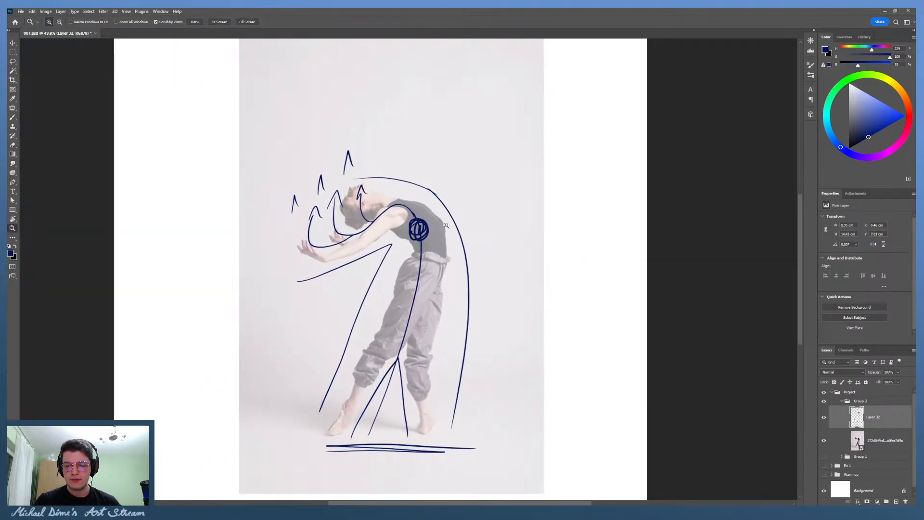
drag(446, 227, 487, 226)
key(e)
key(z)
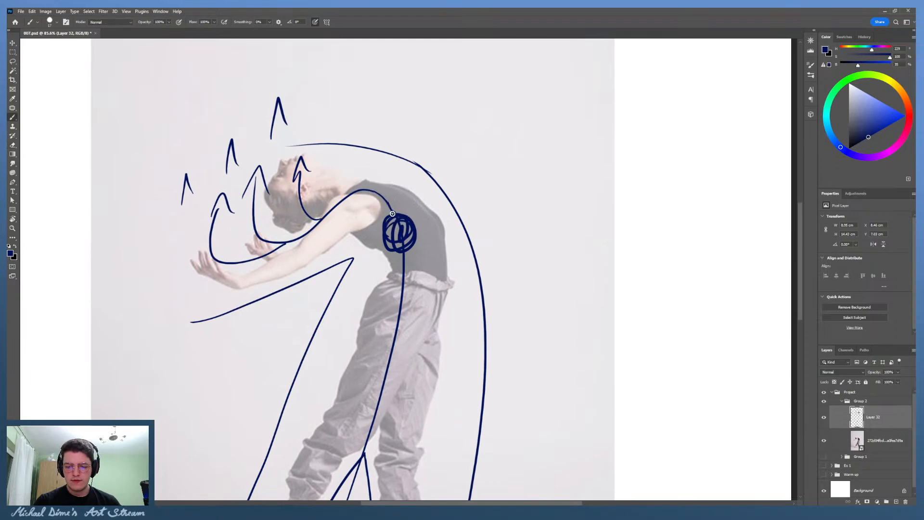
drag(411, 169, 377, 169)
drag(460, 139, 489, 149)
key(e)
mouse_move(380, 160)
mouse_down()
mouse_move(422, 191)
mouse_move(391, 167)
mouse_move(417, 206)
mouse_up()
key(b)
key(ctrl+z)
drag(390, 179, 418, 210)
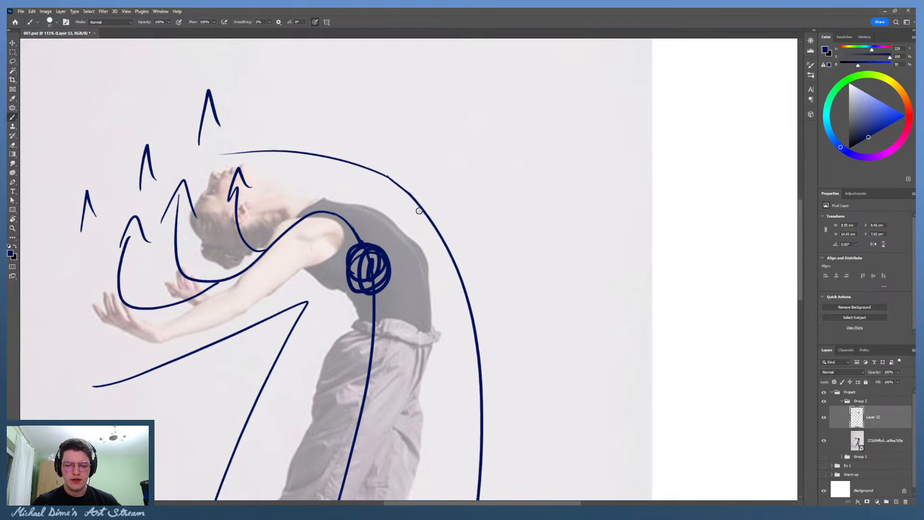
Step: Erase the flow line, scribbled torso circle and curved arrows over the dancer, along with the peak of the inverted V between the legs
key(z)
drag(410, 147, 377, 147)
key(e)
mouse_move(394, 201)
mouse_down()
mouse_move(388, 212)
mouse_move(361, 183)
mouse_move(280, 210)
mouse_move(308, 179)
mouse_move(301, 183)
mouse_move(337, 183)
mouse_move(386, 291)
mouse_move(336, 413)
mouse_up()
key(b)
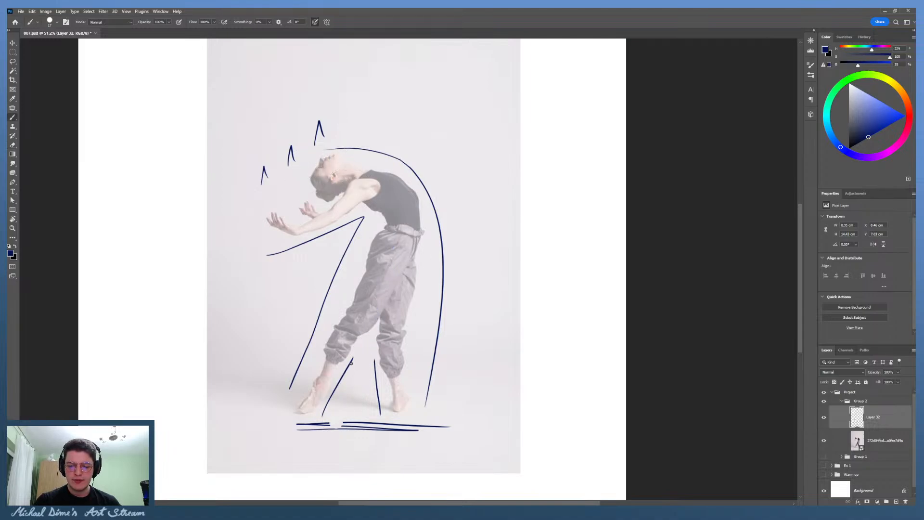
Step: Redraw the peak joining the two lines between the dancer's legs into a smooth inverted V
mouse_move(352, 361)
mouse_down()
mouse_move(371, 341)
mouse_move(378, 378)
mouse_up()
key(ctrl+z)
key(ctrl+z)
key(ctrl+z)
drag(372, 342, 375, 368)
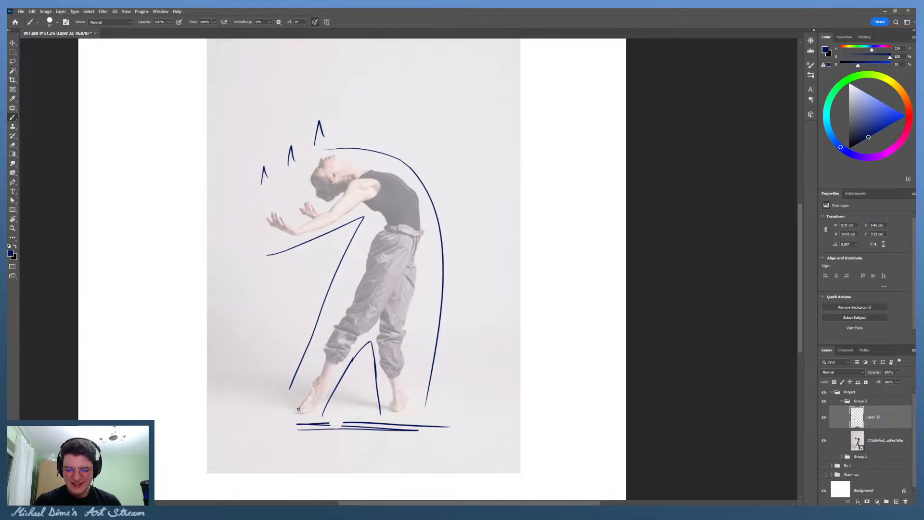
Step: Try a continuous silhouette outline around the dancer's legs, arms, head and back, and undo it
mouse_move(298, 408)
mouse_down()
mouse_move(367, 279)
mouse_move(366, 205)
mouse_move(256, 232)
mouse_move(324, 195)
mouse_up()
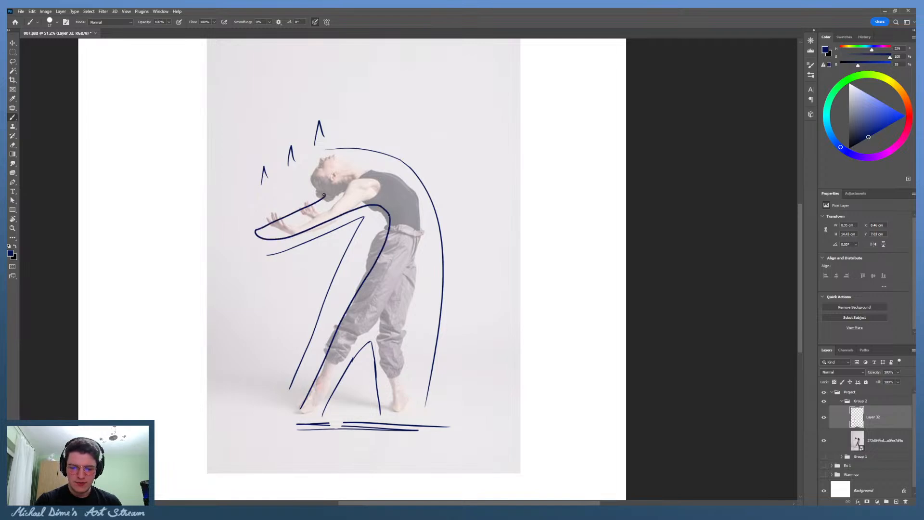
key(ctrl+z)
mouse_move(295, 415)
mouse_down()
mouse_move(380, 239)
mouse_move(343, 205)
mouse_move(267, 215)
mouse_up()
mouse_move(309, 216)
mouse_down()
mouse_move(326, 207)
mouse_move(318, 165)
mouse_move(349, 160)
mouse_move(404, 177)
mouse_move(419, 202)
mouse_move(420, 242)
mouse_move(399, 412)
mouse_move(376, 317)
mouse_move(300, 416)
mouse_move(310, 387)
mouse_up()
key(z)
drag(391, 284, 351, 299)
drag(472, 283, 491, 252)
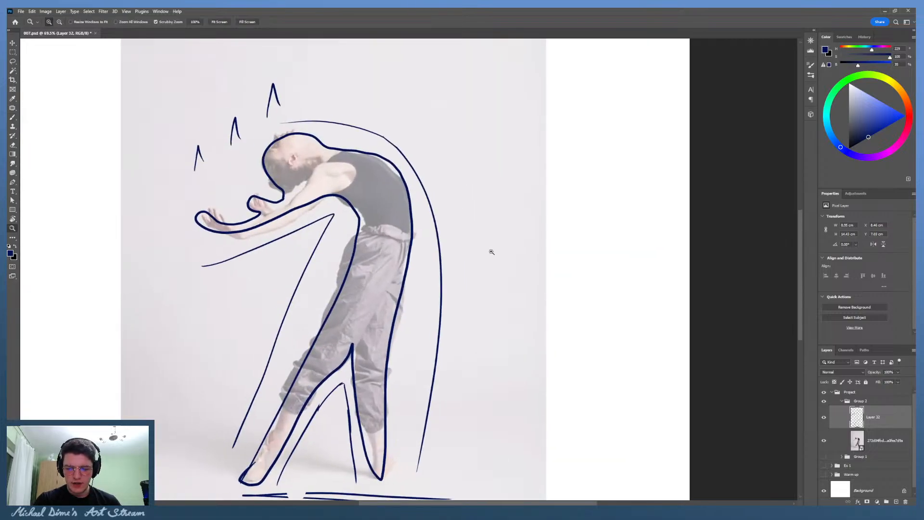
drag(399, 241, 369, 263)
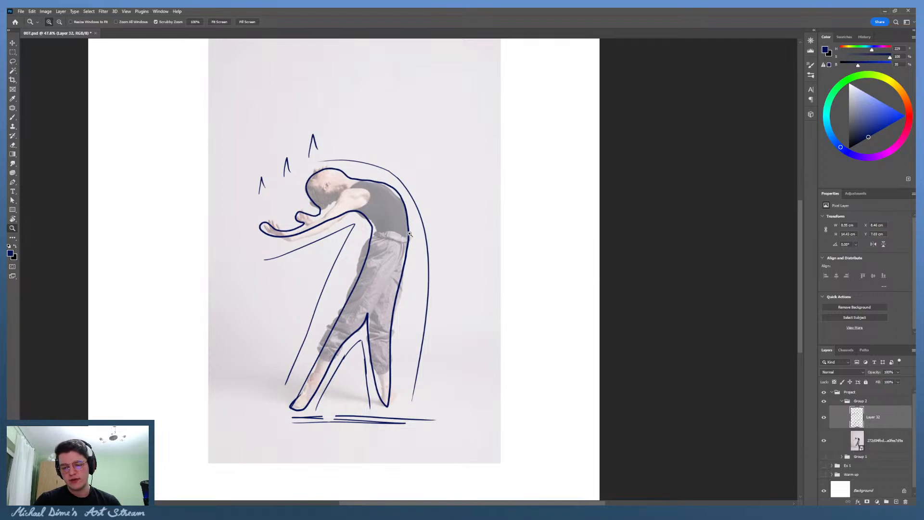
key(ctrl+z)
mouse_move(420, 268)
mouse_down()
mouse_move(493, 256)
mouse_move(497, 265)
mouse_move(438, 274)
mouse_move(455, 265)
mouse_up()
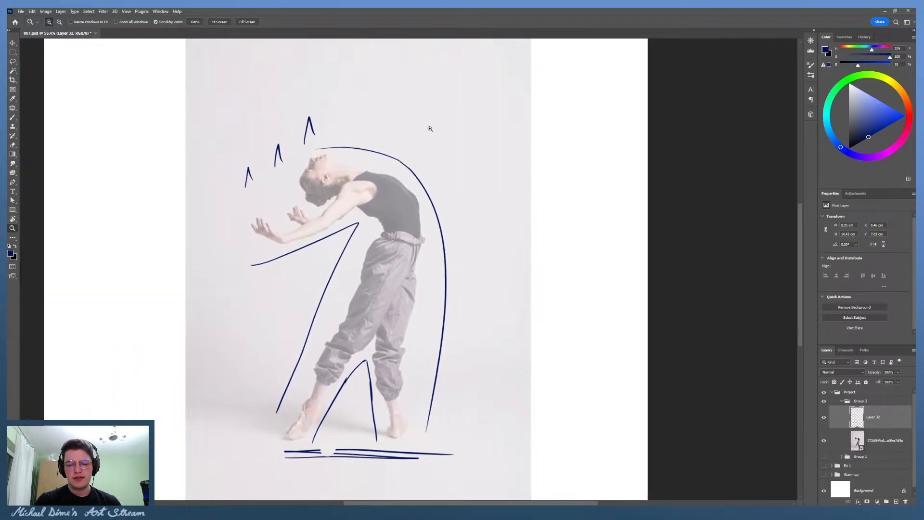
drag(440, 197, 419, 190)
drag(506, 249, 515, 227)
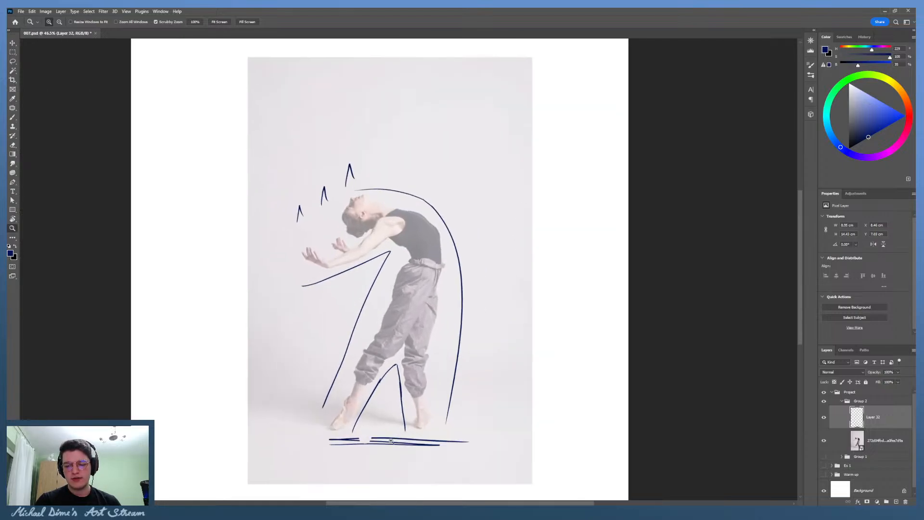
drag(428, 154, 402, 154)
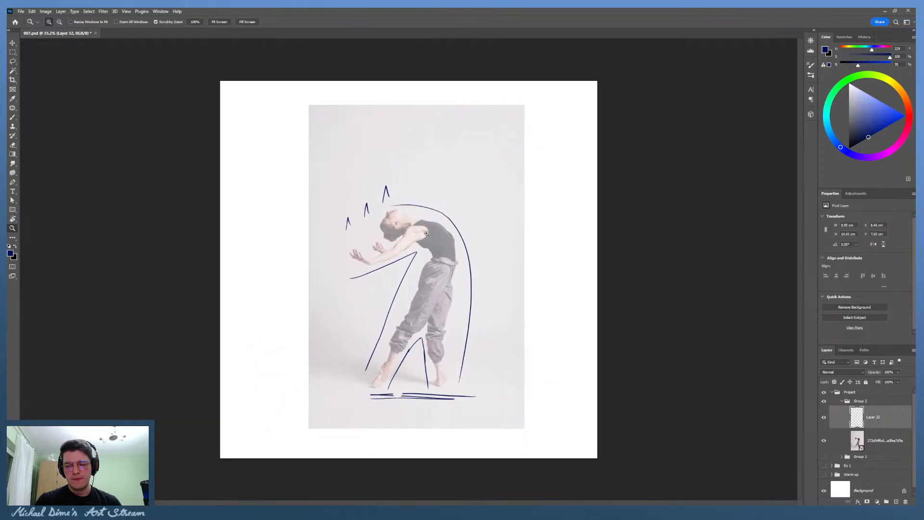
mouse_move(587, 209)
mouse_down()
mouse_move(606, 205)
mouse_move(602, 199)
mouse_up()
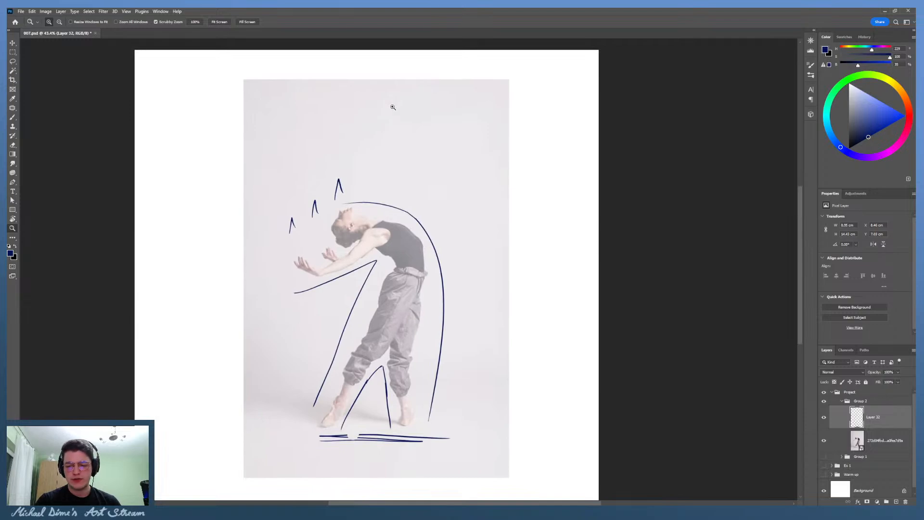
mouse_move(490, 187)
mouse_down()
mouse_move(503, 178)
mouse_move(405, 203)
mouse_move(452, 231)
mouse_move(456, 212)
mouse_up()
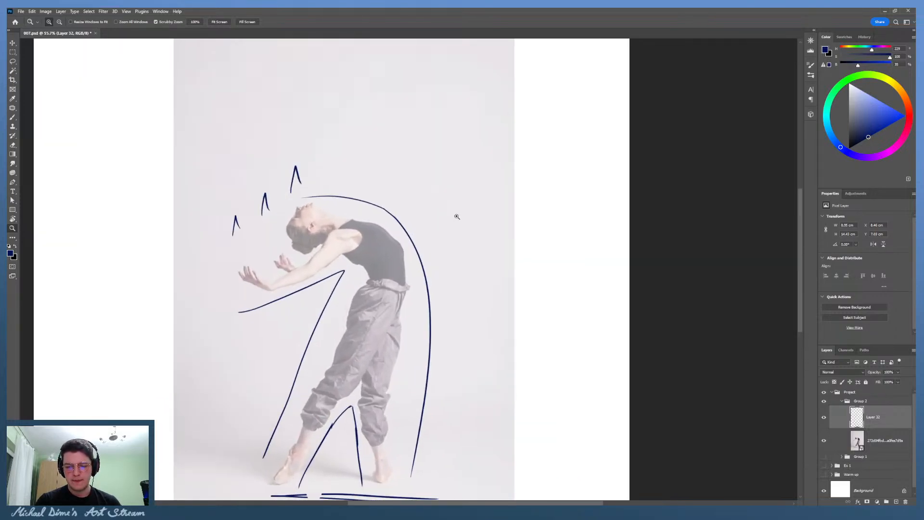
Step: Collapse and hide the dancer study's Group 2, and create a new group containing an empty layer
click(843, 402)
click(843, 401)
click(824, 402)
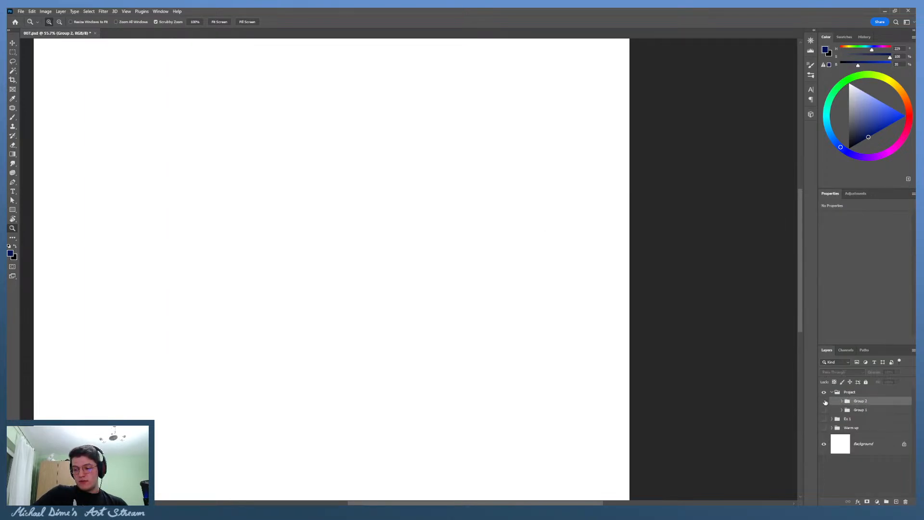
click(886, 503)
click(896, 502)
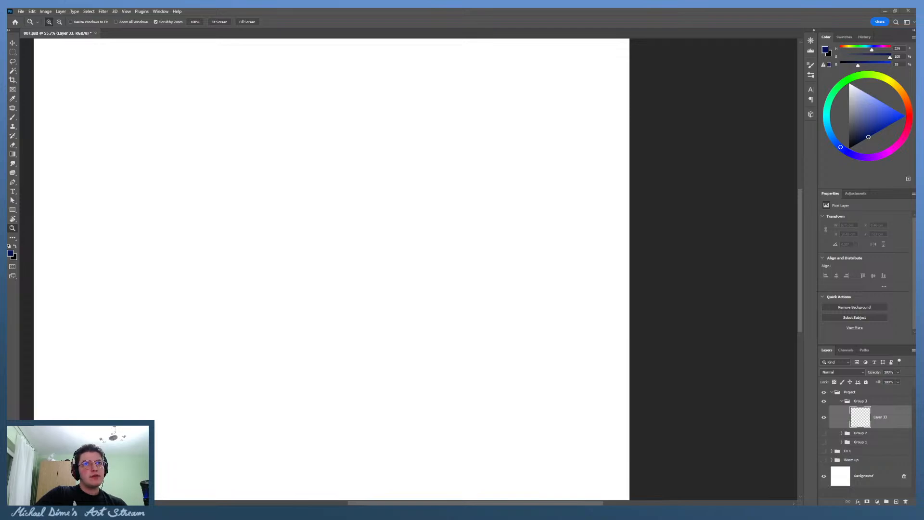
Step: Place the bonsai tree photo in the new group and add an empty drawing layer above it
drag(518, 244, 517, 244)
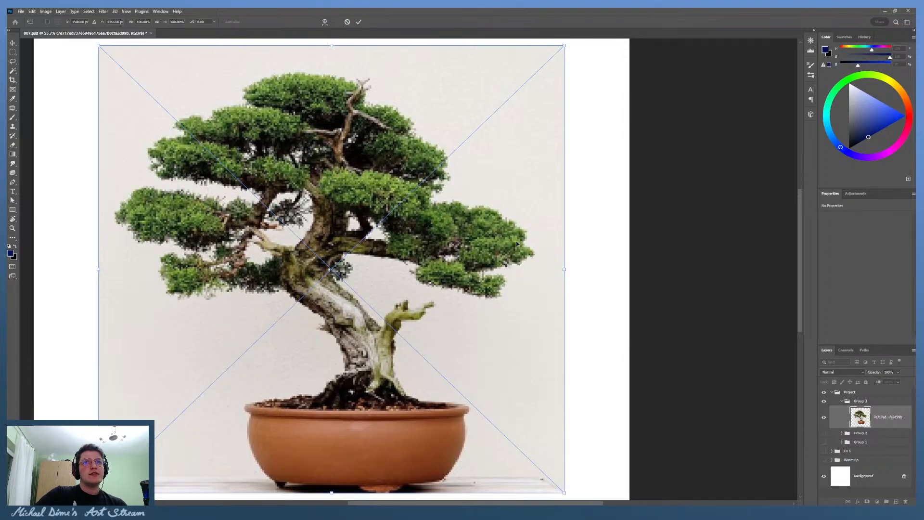
key(Return)
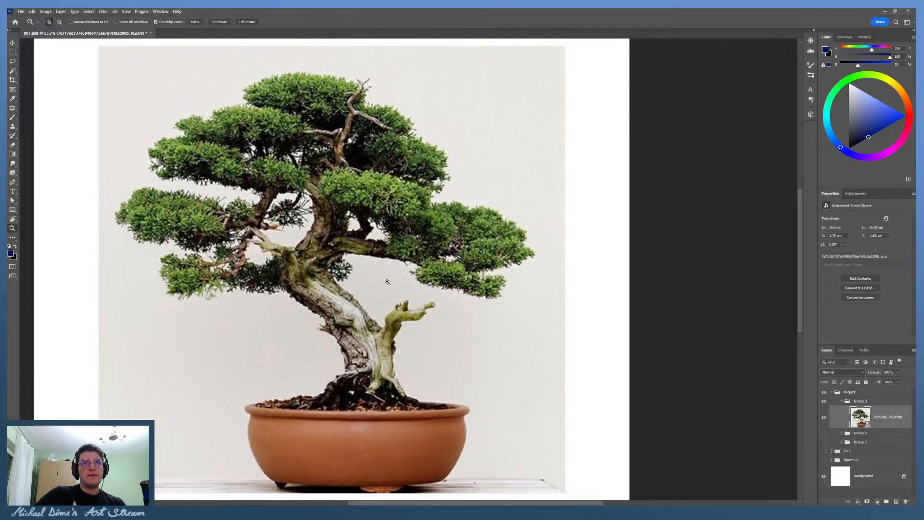
key(z)
mouse_move(424, 339)
mouse_down()
mouse_move(400, 336)
mouse_move(409, 335)
mouse_up()
click(896, 502)
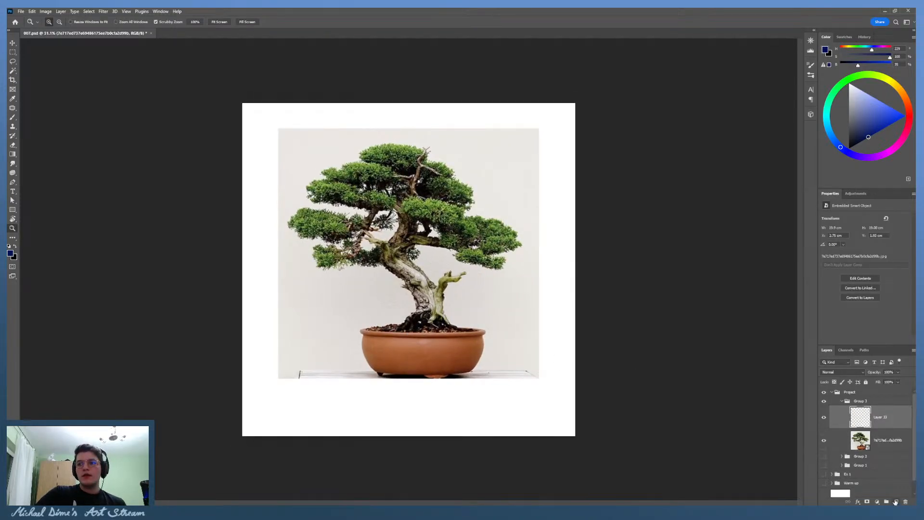
Step: Fade the bonsai photo to about 40% opacity and make the empty layer above it active
click(884, 440)
key(3)
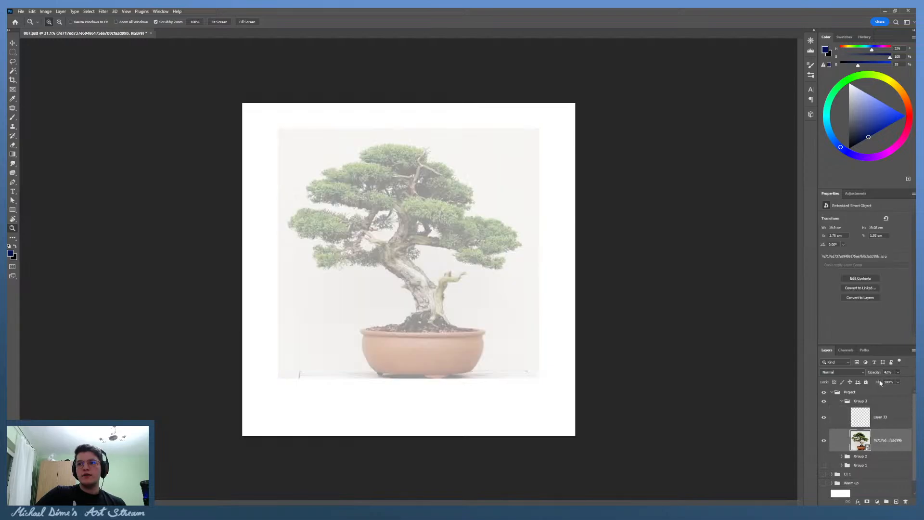
click(881, 421)
drag(516, 278, 527, 262)
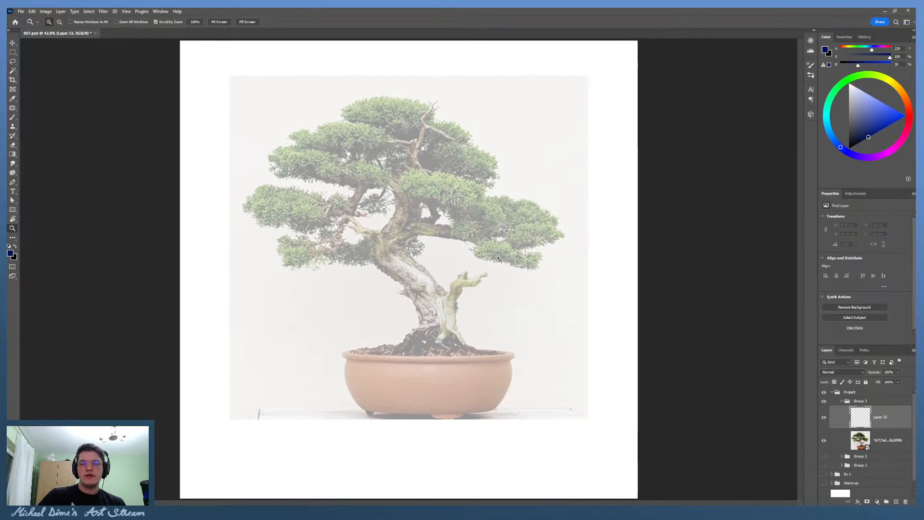
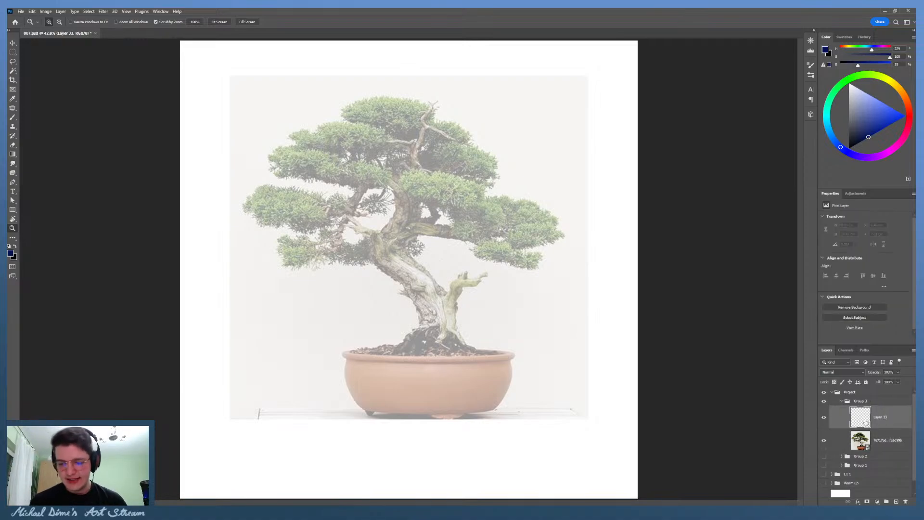
Step: Try a long horizontal line across the pot's rim and strokes around the base of the trunk, and undo them
key(b)
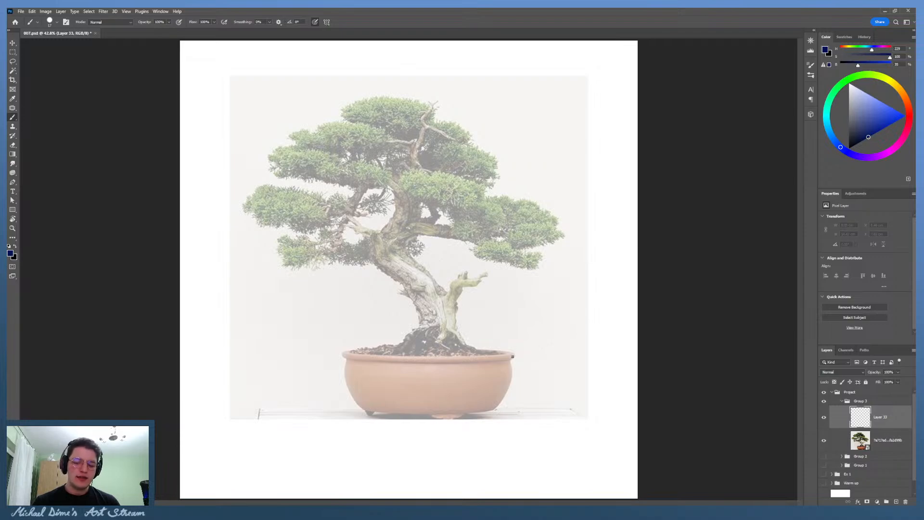
mouse_move(388, 358)
mouse_down()
mouse_move(459, 398)
mouse_move(503, 372)
mouse_up()
key(ctrl+z)
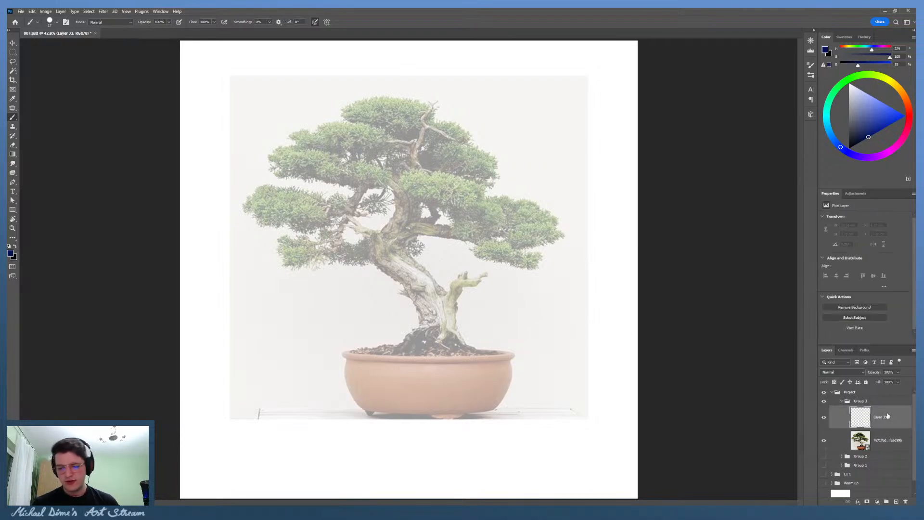
mouse_move(350, 356)
mouse_down()
mouse_move(408, 357)
mouse_move(204, 371)
mouse_move(250, 361)
mouse_move(643, 348)
mouse_up()
key(ctrl+z)
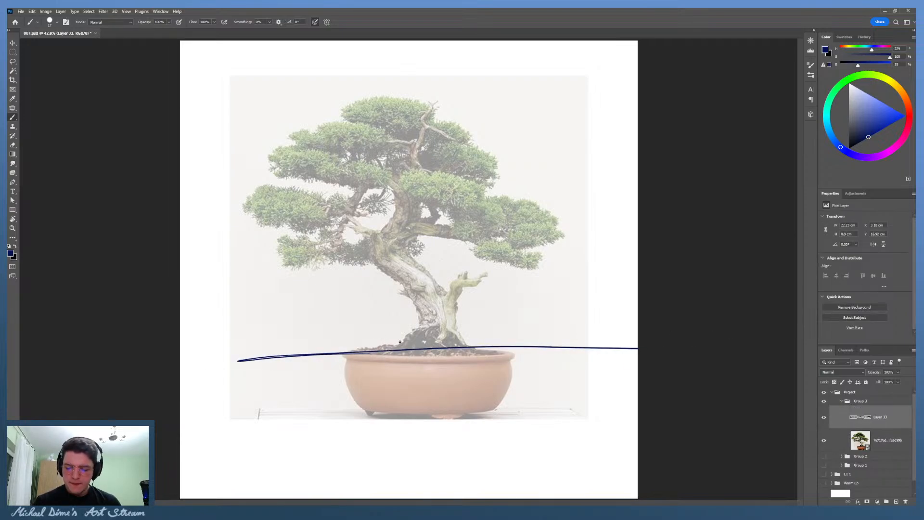
key(ctrl+z)
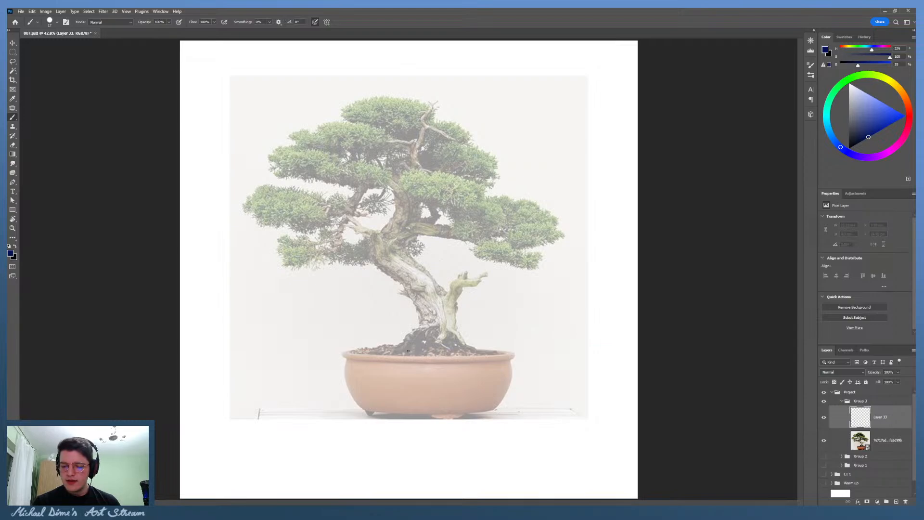
mouse_move(408, 351)
mouse_down()
mouse_move(474, 354)
mouse_move(467, 347)
mouse_up()
key(ctrl+z)
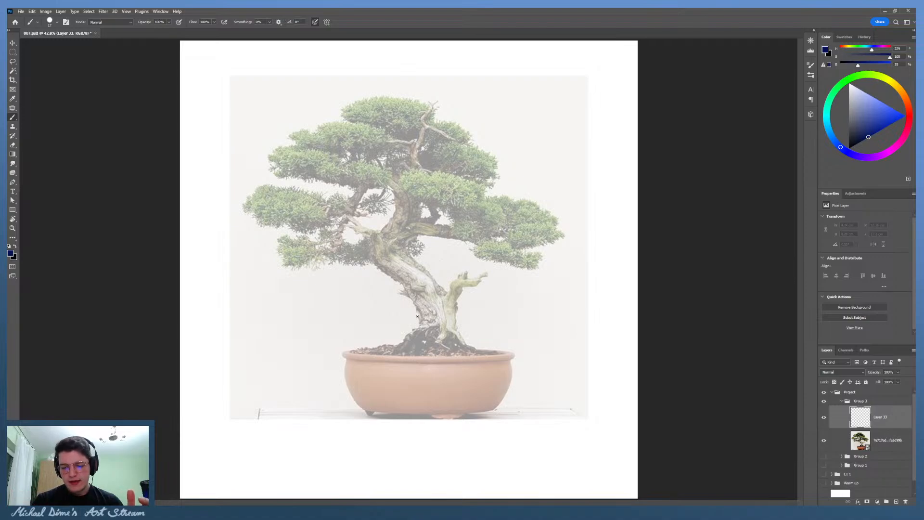
mouse_move(420, 320)
mouse_down()
mouse_move(412, 351)
mouse_move(396, 353)
mouse_move(483, 350)
mouse_move(458, 325)
mouse_move(395, 349)
mouse_move(448, 352)
mouse_move(457, 327)
mouse_up()
key(ctrl+z)
key(ctrl+z)
key(ctrl+z)
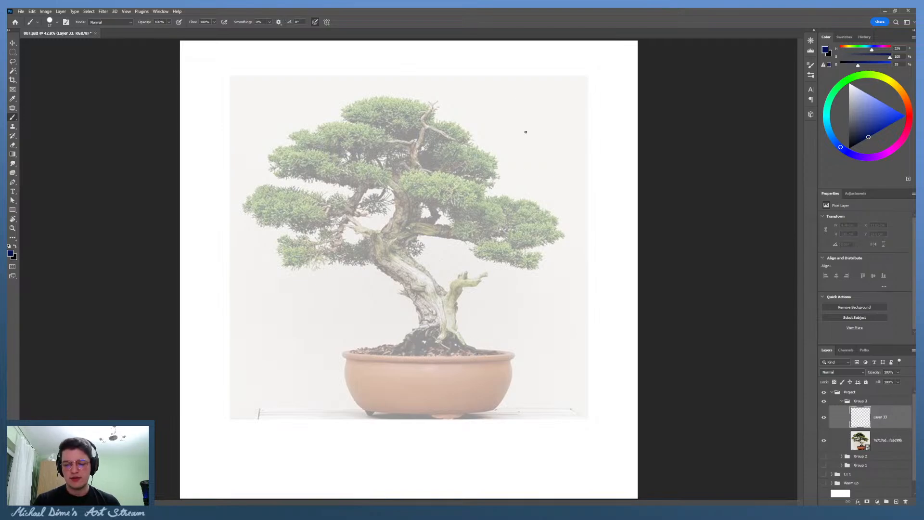
Step: Try contour curves hugging both sides of the bonsai's lower trunk, and clear them
key(z)
mouse_move(524, 198)
mouse_down()
mouse_move(488, 263)
mouse_move(499, 264)
mouse_move(492, 264)
mouse_up()
key(b)
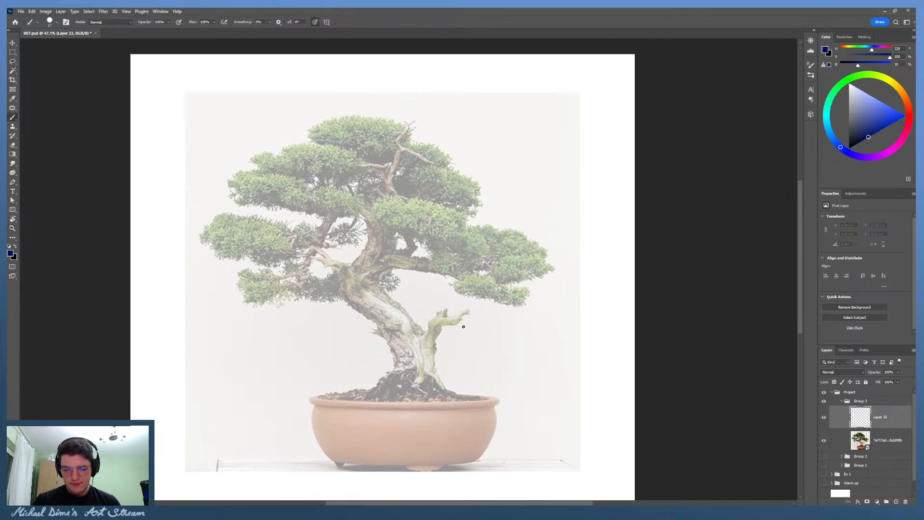
mouse_move(448, 395)
mouse_down()
mouse_move(437, 371)
mouse_move(439, 337)
mouse_move(476, 307)
mouse_up()
mouse_move(395, 395)
mouse_down()
mouse_move(370, 320)
mouse_move(337, 295)
mouse_up()
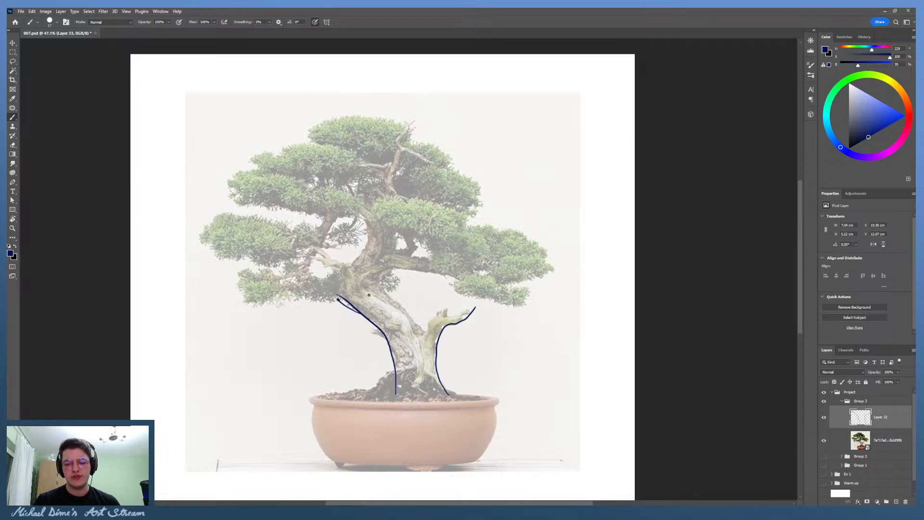
key(e)
mouse_move(327, 299)
mouse_down()
mouse_move(393, 345)
mouse_move(396, 399)
mouse_move(478, 299)
mouse_up()
key(b)
drag(457, 391, 483, 324)
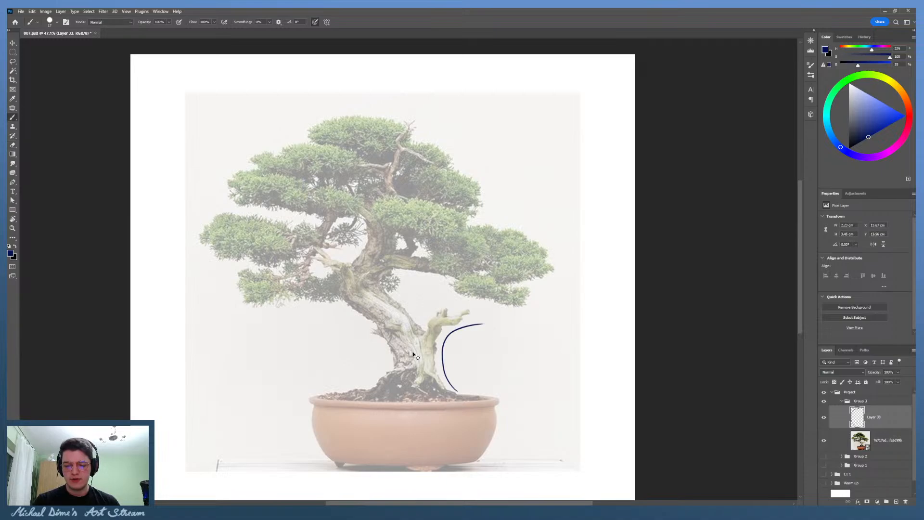
key(ctrl+z)
Step: Draw two inward-bowing curves flanking the lower trunk, one below the bare stub branch and one along the opposite side
mouse_move(450, 388)
mouse_down()
mouse_move(440, 345)
mouse_move(470, 316)
mouse_up()
drag(372, 383, 331, 313)
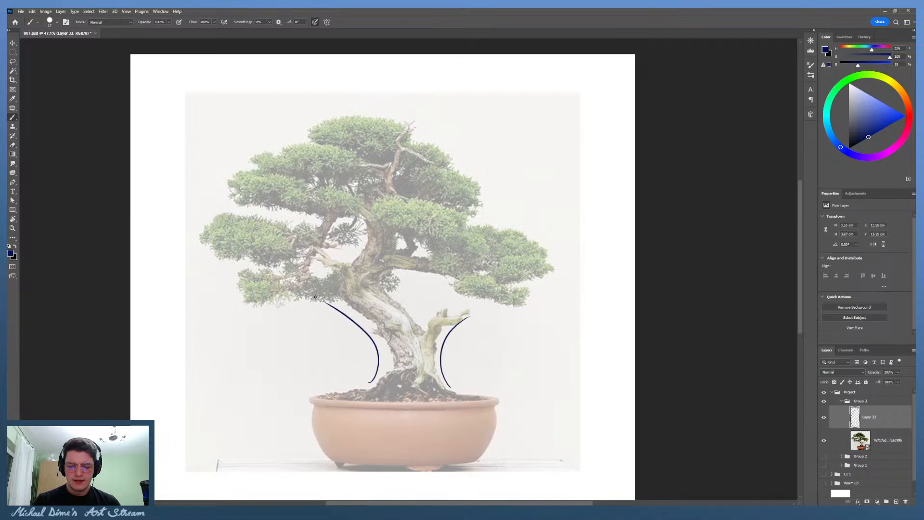
key(ctrl+z)
mouse_move(372, 384)
mouse_down()
mouse_move(359, 323)
mouse_move(331, 314)
mouse_up()
key(ctrl+z)
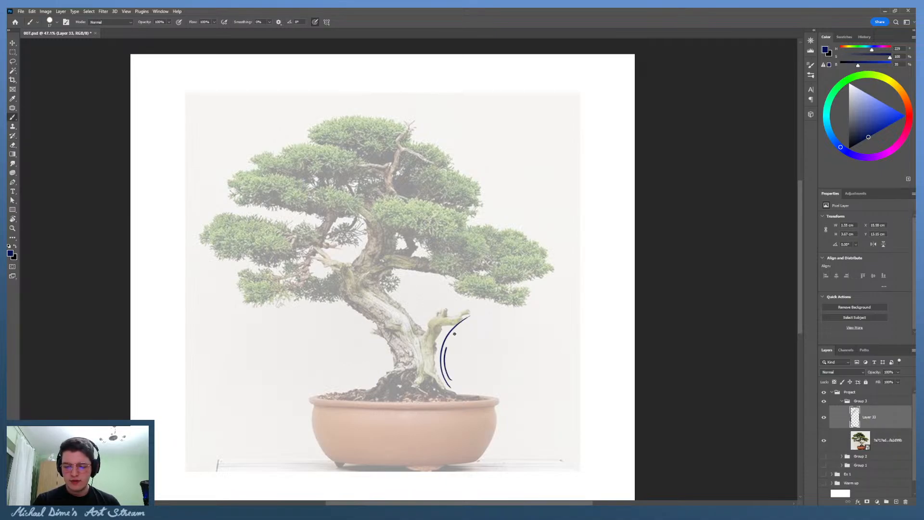
mouse_move(372, 383)
mouse_down()
mouse_move(330, 305)
mouse_move(369, 337)
mouse_move(331, 301)
mouse_move(341, 308)
mouse_up()
key(ctrl+z)
key(ctrl+z)
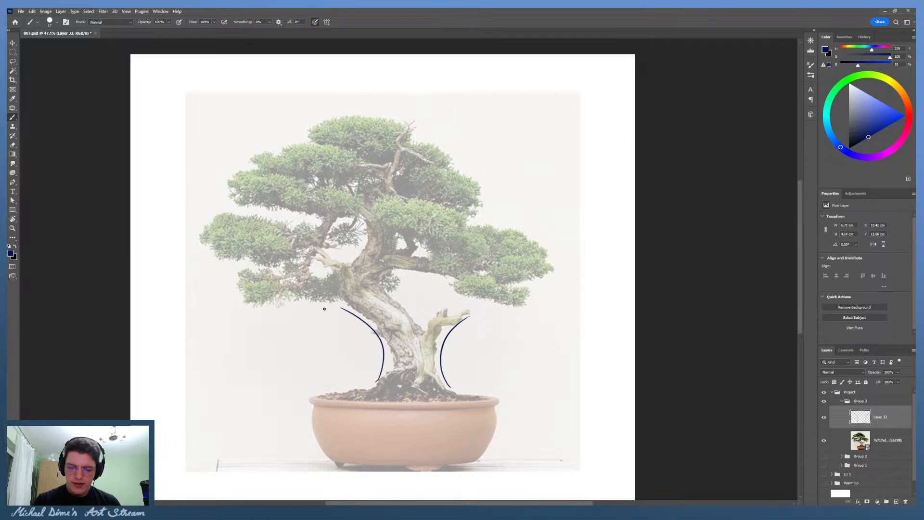
Step: Draw a short curve along the right side of the trunk's middle bend, beneath the long right-hand branch
mouse_move(417, 318)
mouse_down()
mouse_move(432, 267)
mouse_move(395, 279)
mouse_move(422, 267)
mouse_move(398, 271)
mouse_move(414, 281)
mouse_move(406, 238)
mouse_move(355, 215)
mouse_up()
key(ctrl+z)
key(ctrl+z)
key(ctrl+z)
key(ctrl+z)
Step: Draw a short bowed curve along the left side of the upper trunk, between the foliage and the left branch fork
drag(356, 249, 354, 211)
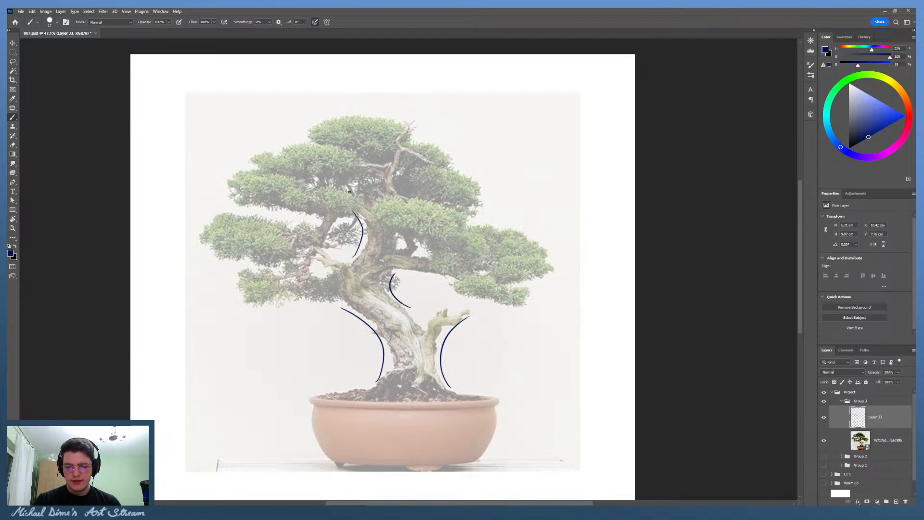
key(ctrl+z)
drag(353, 255, 356, 212)
key(ctrl+z)
key(ctrl+z)
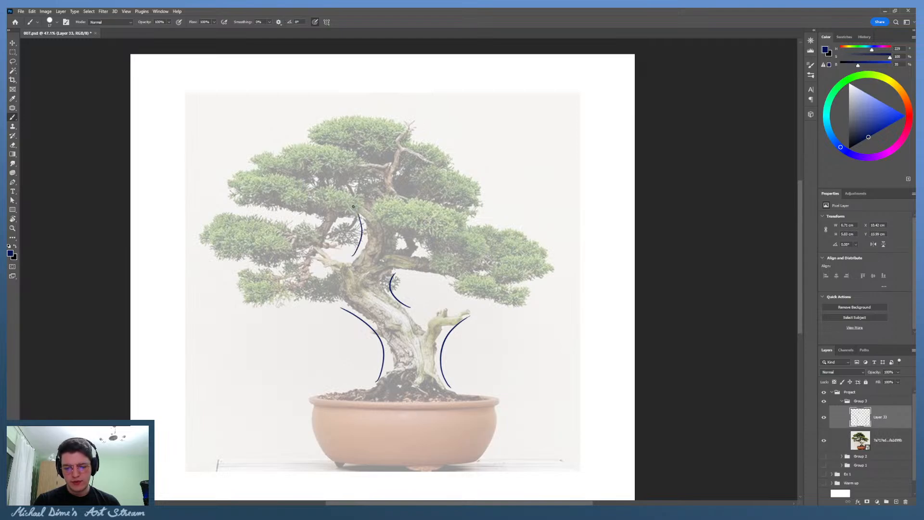
key(ctrl+z)
drag(356, 256, 359, 219)
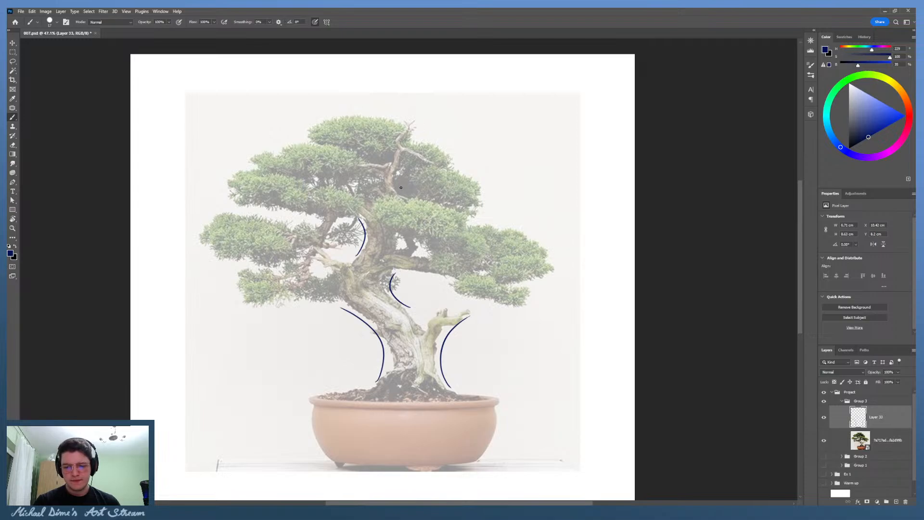
Step: Draw two short curves on opposite sides of the bare trunk section near the treetop, and undo the trial stroke by the left foliage
mouse_move(401, 188)
mouse_down()
mouse_move(415, 143)
mouse_move(383, 160)
mouse_up()
key(ctrl+z)
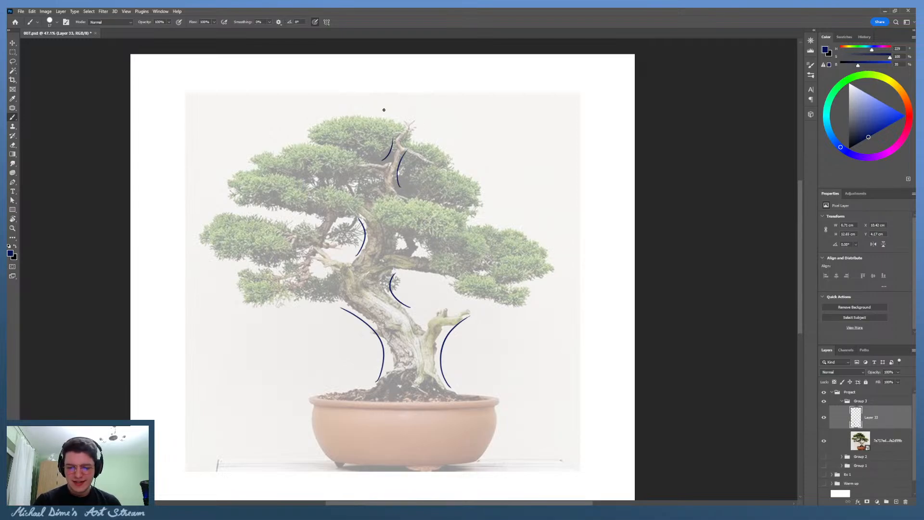
drag(322, 228, 313, 207)
key(ctrl+z)
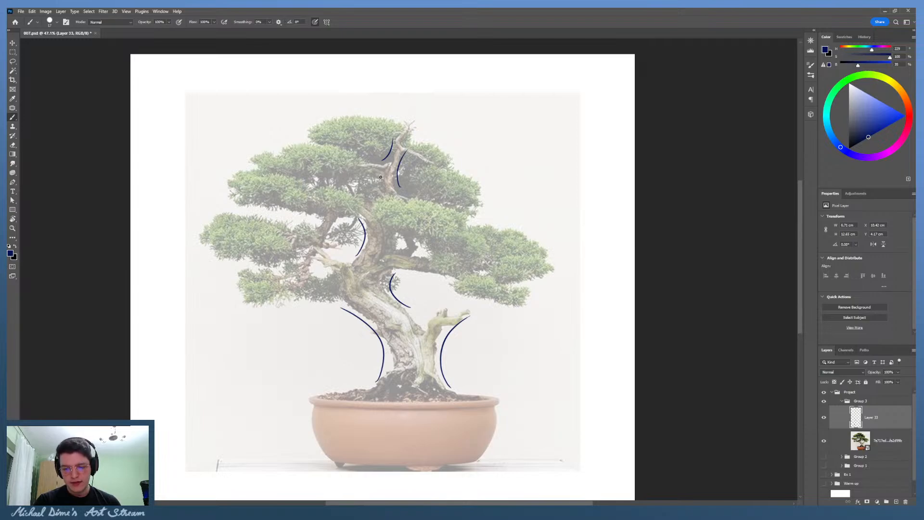
Step: Draw a short curve along the left side of the bare upper trunk and another above the stub branch near the lower trunk
drag(373, 193, 375, 174)
key(ctrl+z)
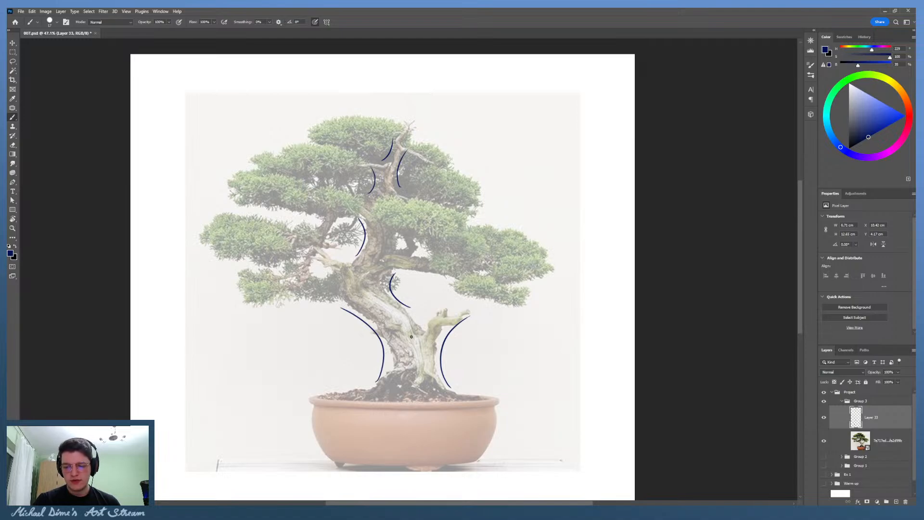
drag(427, 323, 440, 308)
key(ctrl+z)
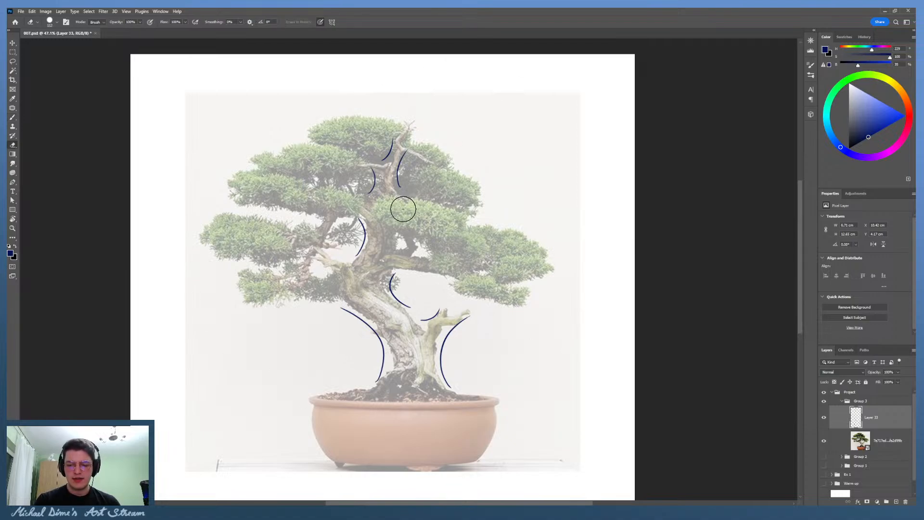
Step: Swap the brush to black and outline the root mound at the trunk's base where it meets the soil
drag(514, 223, 499, 246)
key(ctrl+z)
key(x)
key(ctrl+z)
key(z)
mouse_move(552, 224)
mouse_down()
mouse_move(528, 247)
mouse_move(567, 207)
mouse_up()
key(b)
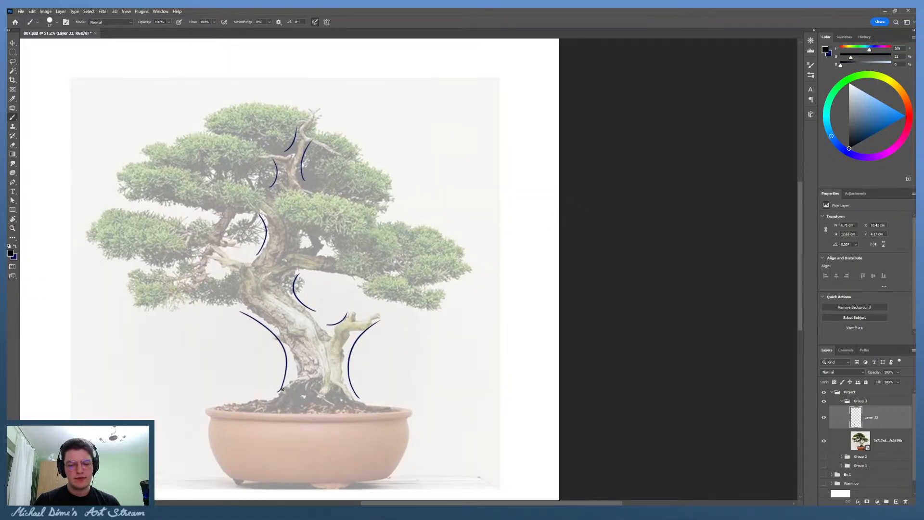
mouse_move(282, 389)
mouse_down()
mouse_move(275, 407)
mouse_move(362, 408)
mouse_up()
key(ctrl+z)
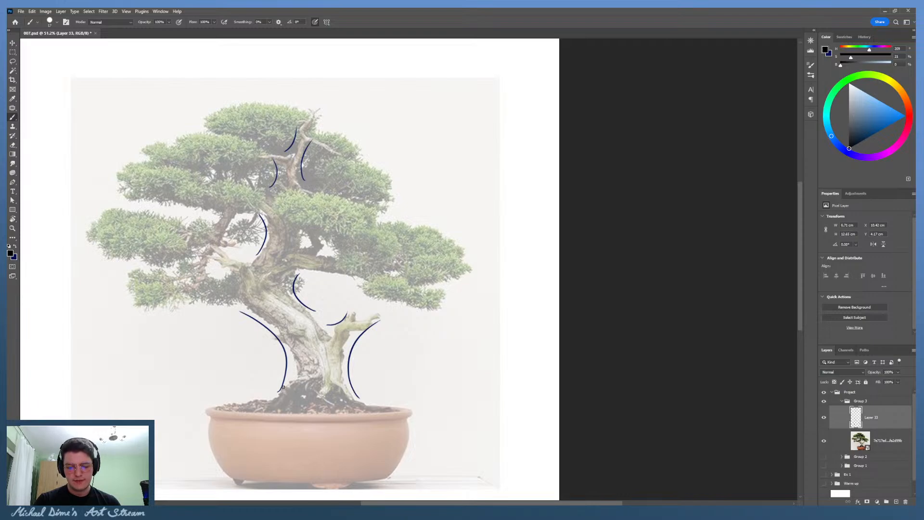
mouse_move(283, 387)
mouse_down()
mouse_move(365, 409)
mouse_move(359, 391)
mouse_up()
key(ctrl+z)
drag(278, 388, 359, 391)
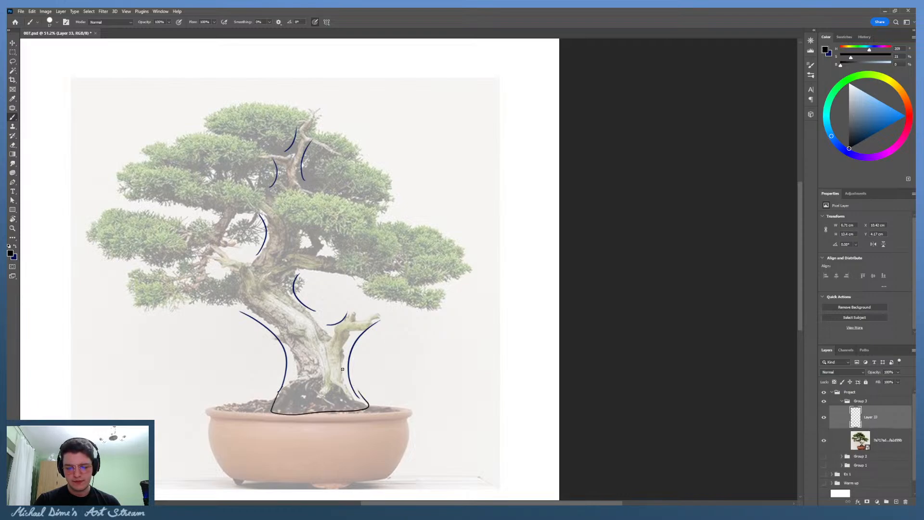
Step: Choose a dark blue brush colour and draw a large rounded contour around the lowest foliage pad on the right
click(862, 141)
drag(346, 280, 368, 325)
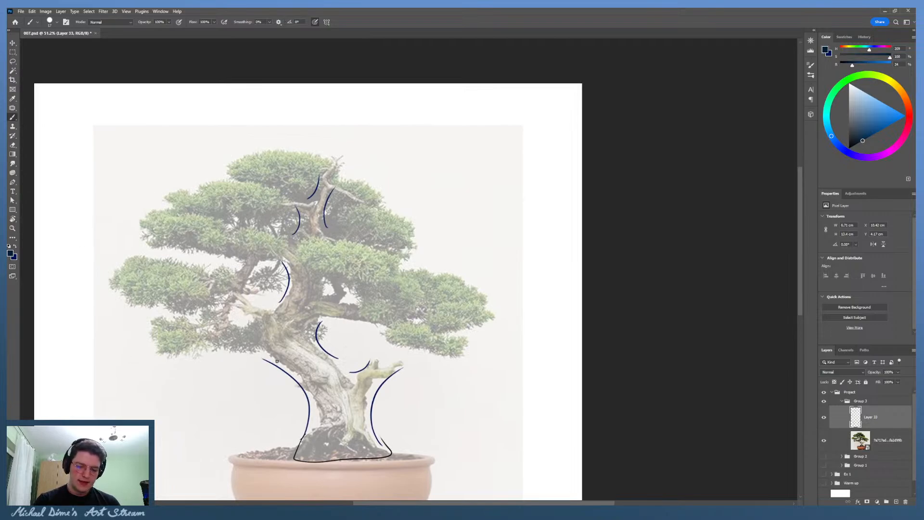
drag(256, 362, 144, 322)
key(ctrl+z)
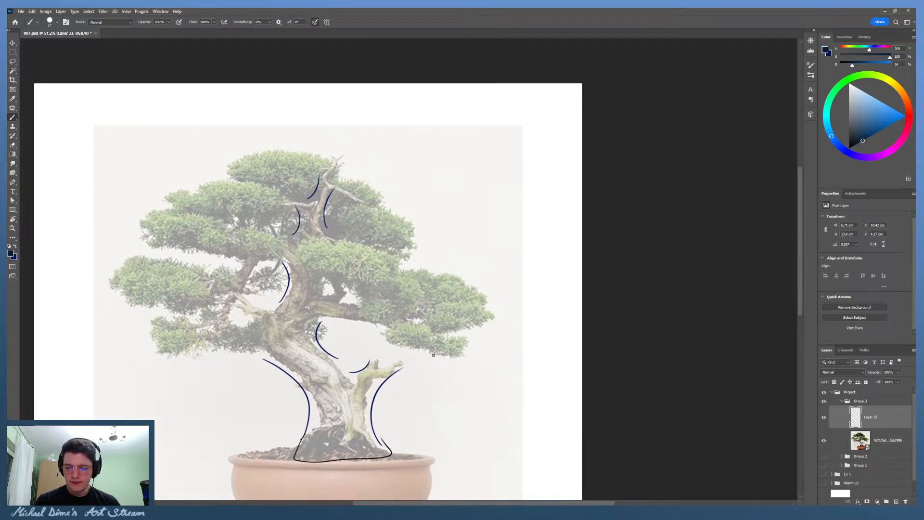
mouse_move(423, 353)
mouse_down()
mouse_move(444, 354)
mouse_move(385, 270)
mouse_move(477, 346)
mouse_move(376, 321)
mouse_up()
key(ctrl+z)
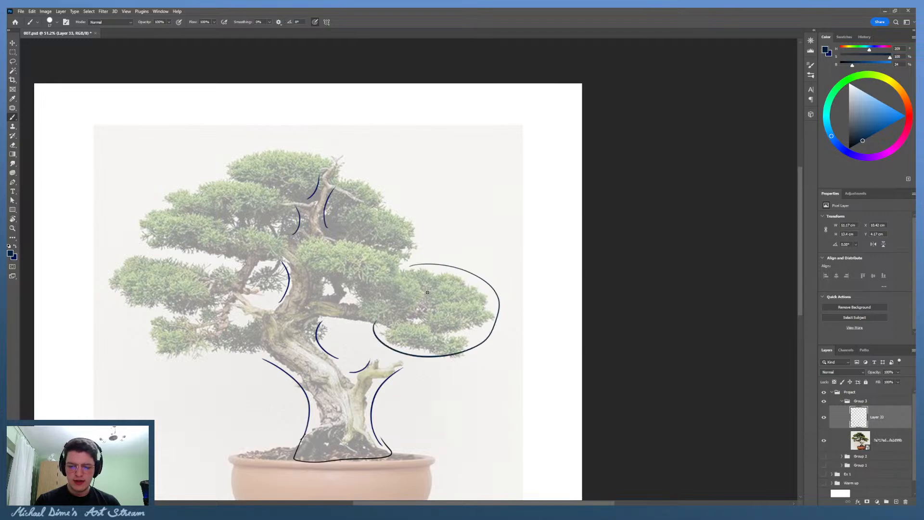
Step: Draw sweeping rounded contours around the outer edges of the left foliage pads, the crown and the upper right pad
drag(178, 317, 224, 360)
mouse_move(152, 314)
mouse_down()
mouse_move(155, 246)
mouse_move(203, 264)
mouse_up()
mouse_move(153, 243)
mouse_down()
mouse_move(136, 203)
mouse_move(265, 195)
mouse_move(240, 148)
mouse_move(348, 186)
mouse_move(392, 261)
mouse_up()
key(ctrl+z)
drag(361, 178, 387, 261)
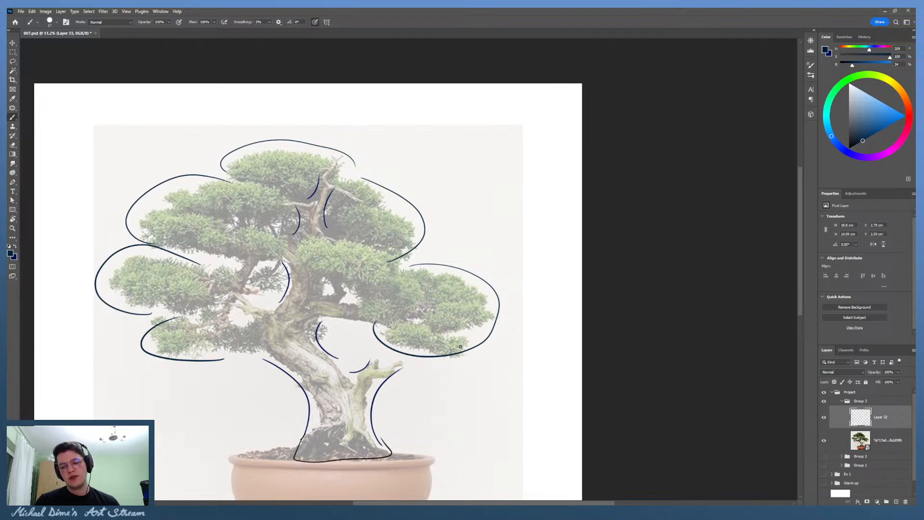
Step: Sketch a small simplified tree trunk to the right of the pot, using alternating short curves and a forking side branch
drag(429, 378, 441, 338)
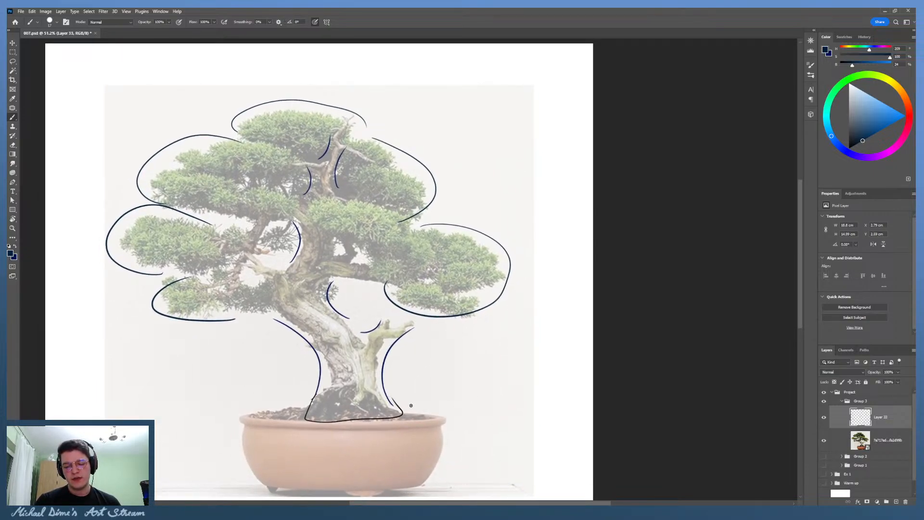
mouse_move(527, 361)
mouse_down()
mouse_move(507, 441)
mouse_move(443, 381)
mouse_move(476, 343)
mouse_up()
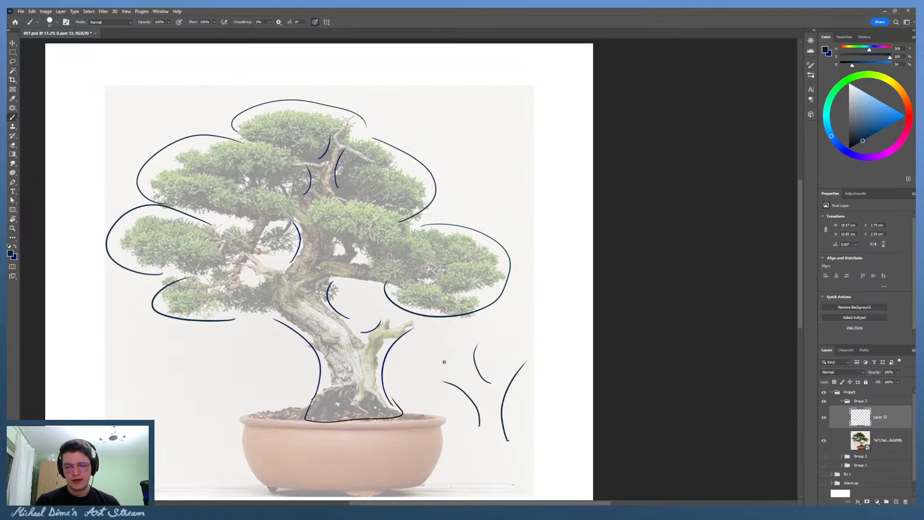
drag(441, 369, 443, 325)
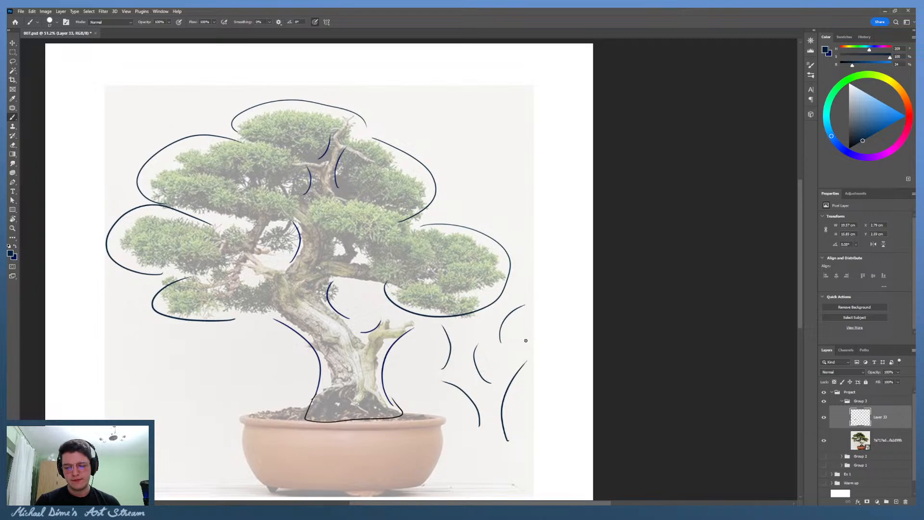
key(ctrl+z)
mouse_move(530, 303)
mouse_down()
mouse_move(518, 336)
mouse_move(503, 316)
mouse_up()
key(ctrl+z)
drag(520, 277, 504, 306)
drag(494, 349, 500, 314)
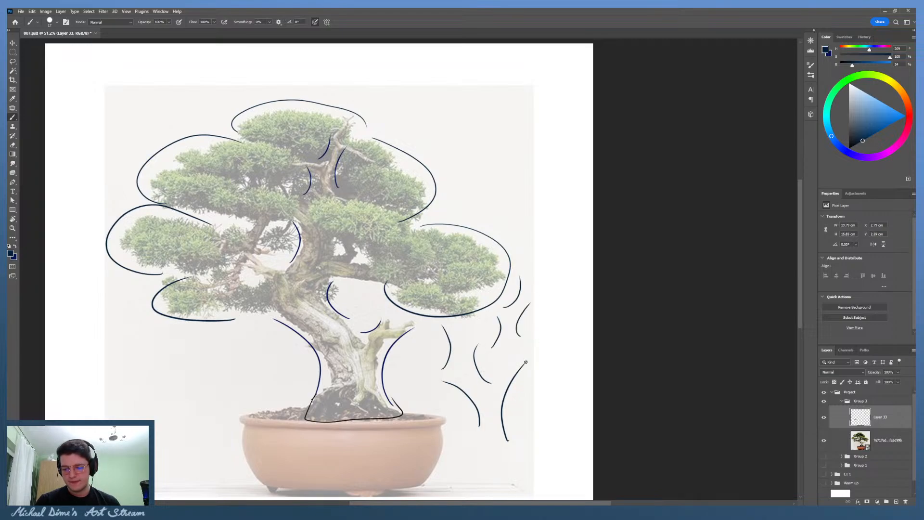
mouse_move(538, 355)
mouse_down()
mouse_move(573, 337)
mouse_move(566, 326)
mouse_up()
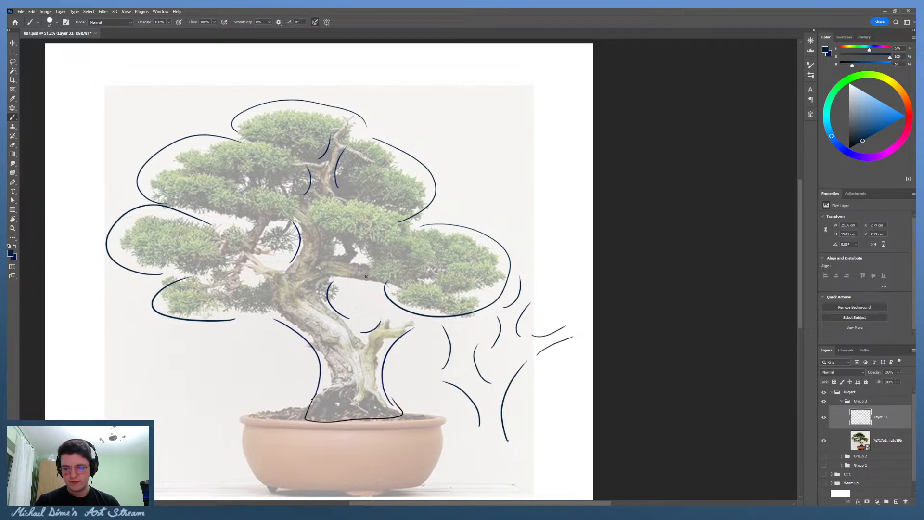
Step: Draw short lines along the upper and lower edges of the long right-hand branch and along the short left branch
drag(338, 281, 393, 287)
key(ctrl+z)
key(ctrl+z)
key(ctrl+z)
drag(333, 278, 393, 288)
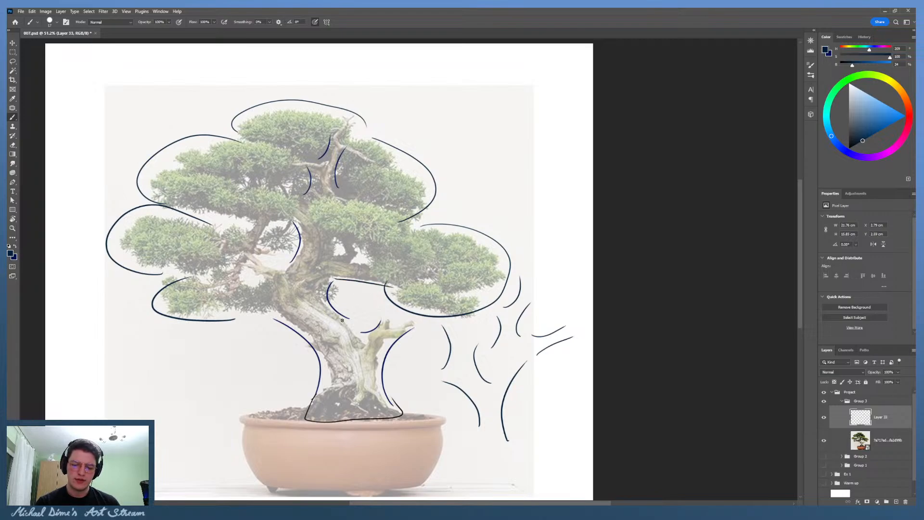
key(ctrl+z)
drag(353, 263, 387, 265)
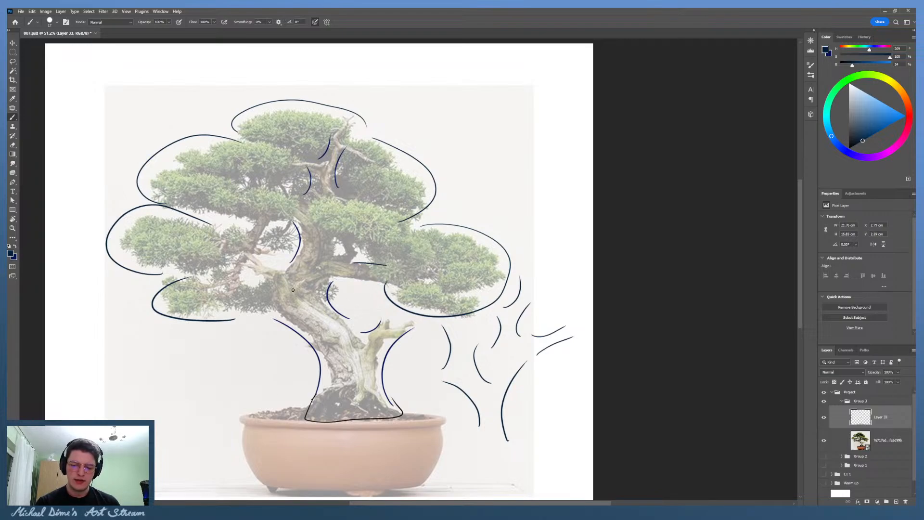
key(ctrl+z)
mouse_move(260, 266)
mouse_down()
mouse_move(284, 271)
mouse_move(280, 279)
mouse_up()
key(ctrl+z)
mouse_move(373, 261)
mouse_down()
mouse_move(355, 275)
mouse_move(398, 287)
mouse_up()
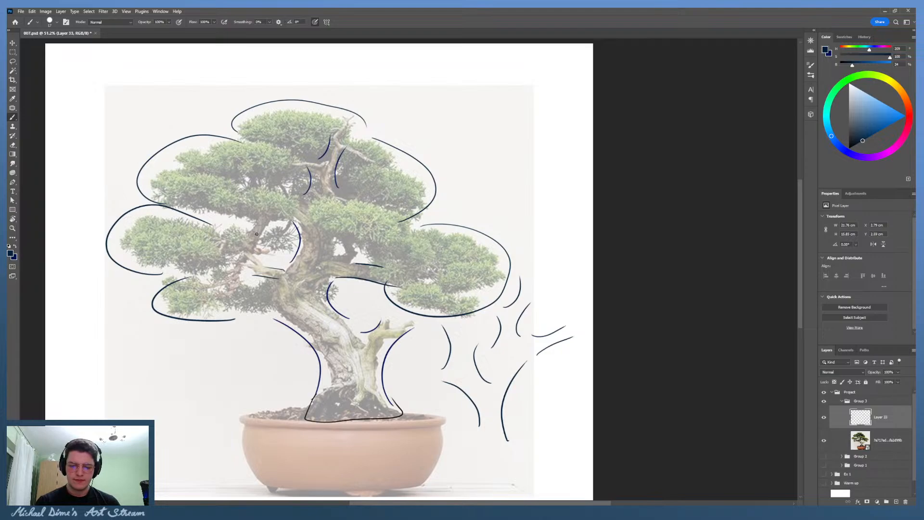
Step: Mark the thin left branch and the stub's fork with short lines, and add a matching forked stub to the small tree sketch
mouse_move(256, 238)
mouse_down()
mouse_move(270, 219)
mouse_move(260, 219)
mouse_up()
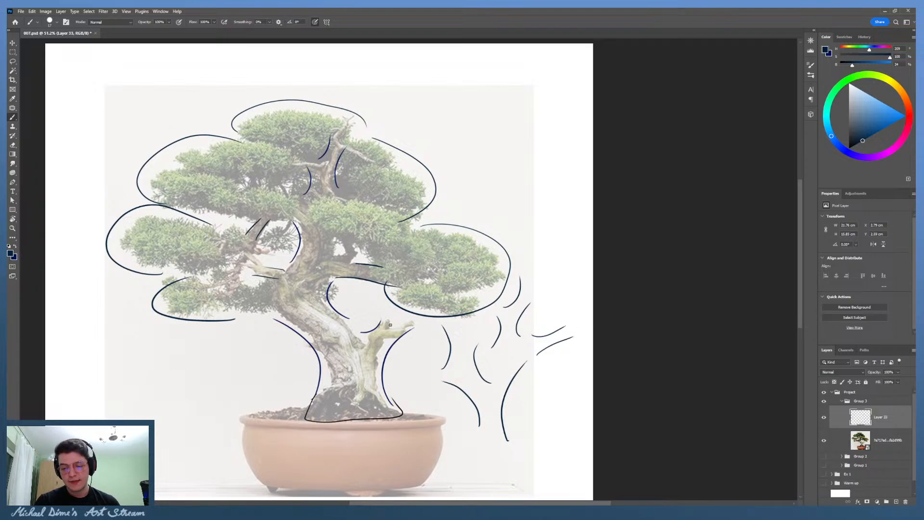
drag(391, 325, 411, 319)
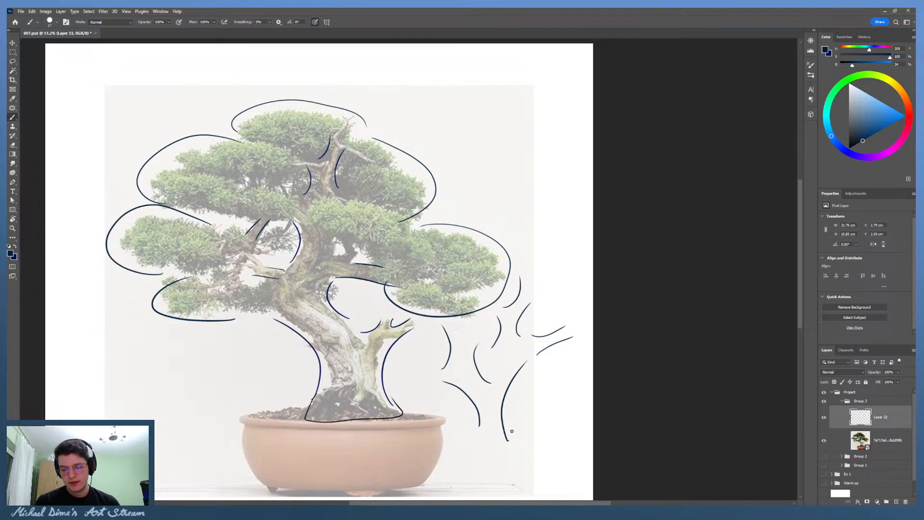
mouse_move(511, 440)
mouse_down()
mouse_move(533, 401)
mouse_move(517, 391)
mouse_up()
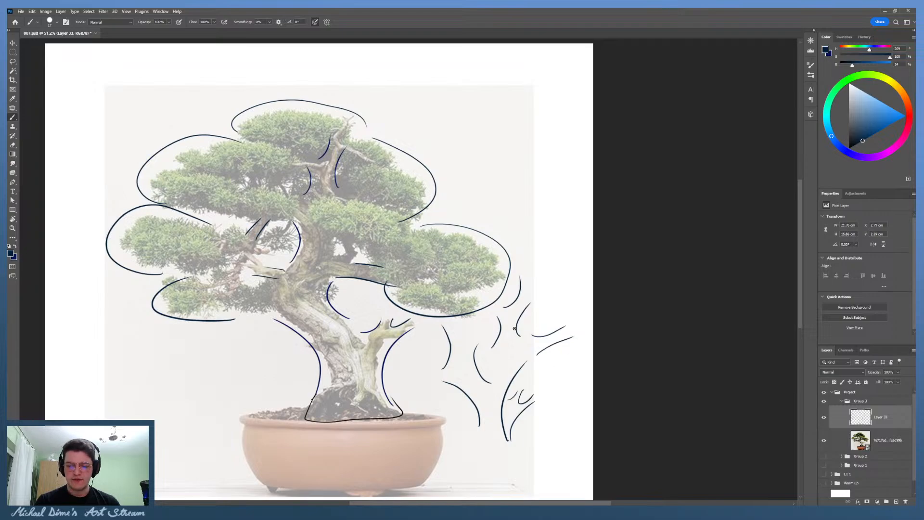
Step: Draw overlapping ellipses over the bonsai's foliage pads, including the crown, both sides and the middle pad
mouse_move(503, 284)
mouse_down()
mouse_move(378, 260)
mouse_move(453, 235)
mouse_up()
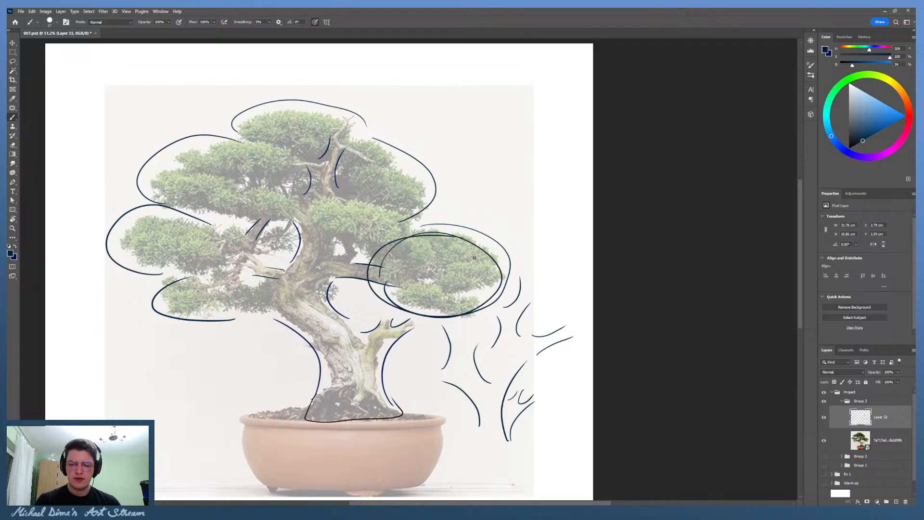
mouse_move(359, 219)
mouse_down()
mouse_move(398, 154)
mouse_move(333, 207)
mouse_up()
mouse_move(308, 162)
mouse_down()
mouse_move(319, 100)
mouse_move(269, 144)
mouse_up()
mouse_move(171, 203)
mouse_down()
mouse_move(277, 147)
mouse_move(156, 177)
mouse_up()
mouse_move(225, 235)
mouse_down()
mouse_move(104, 250)
mouse_move(225, 239)
mouse_up()
drag(148, 315, 174, 322)
mouse_move(345, 252)
mouse_down()
mouse_move(415, 222)
mouse_move(337, 251)
mouse_up()
Step: Build the small tree sketch's canopy from overlapping ellipses stacked around its trunk and branches
mouse_move(540, 300)
mouse_down()
mouse_move(486, 281)
mouse_move(503, 302)
mouse_move(578, 303)
mouse_move(520, 318)
mouse_up()
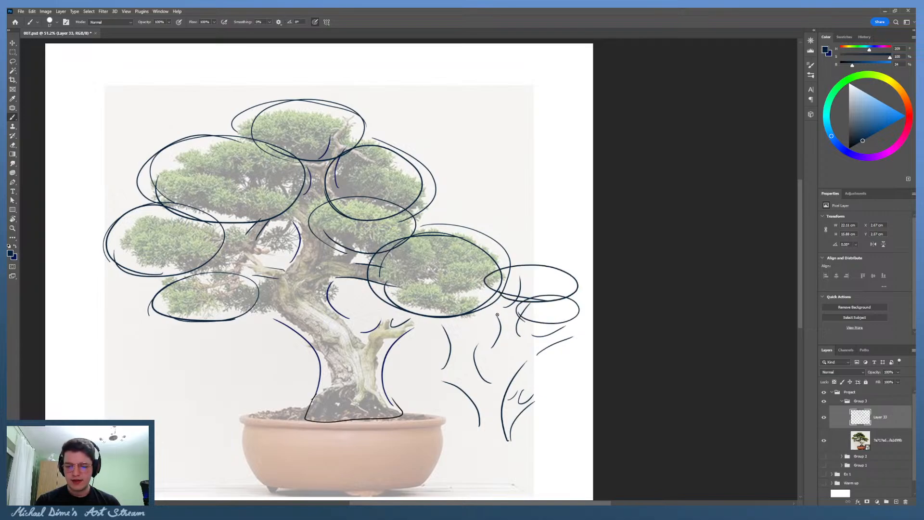
mouse_move(450, 313)
mouse_down()
mouse_move(532, 328)
mouse_move(452, 332)
mouse_move(482, 322)
mouse_move(415, 332)
mouse_up()
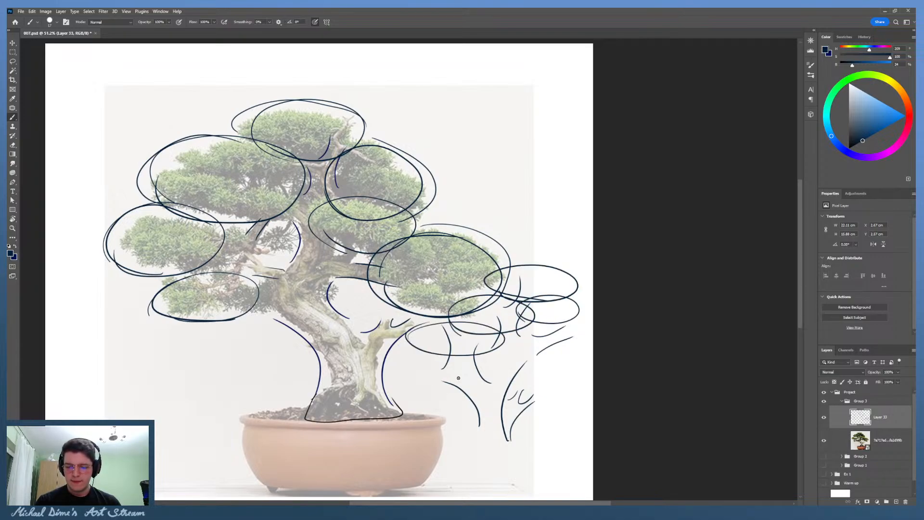
mouse_move(470, 352)
mouse_down()
mouse_move(482, 354)
mouse_move(418, 368)
mouse_up()
mouse_move(559, 324)
mouse_down()
mouse_move(539, 366)
mouse_move(565, 349)
mouse_up()
mouse_move(500, 345)
mouse_down()
mouse_move(551, 355)
mouse_move(569, 329)
mouse_up()
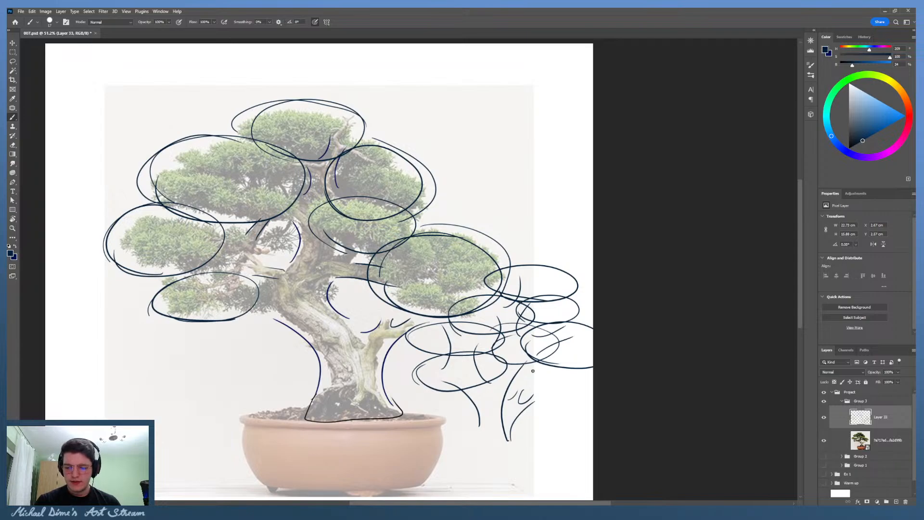
mouse_move(463, 294)
mouse_down()
mouse_move(508, 285)
mouse_move(480, 294)
mouse_move(514, 303)
mouse_move(461, 286)
mouse_move(510, 285)
mouse_move(457, 289)
mouse_up()
key(ctrl+z)
key(ctrl+z)
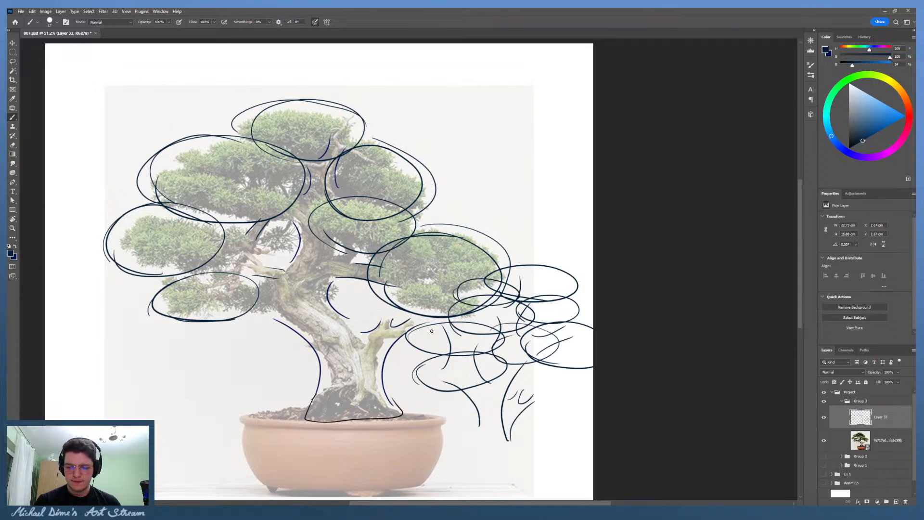
mouse_move(419, 322)
mouse_down()
mouse_move(485, 318)
mouse_move(415, 312)
mouse_up()
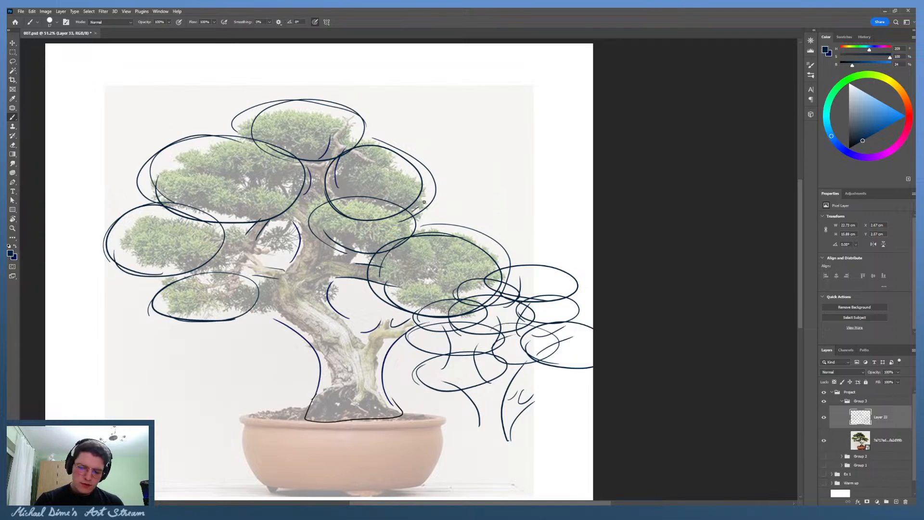
Step: Draw tighter contours inside the foliage ellipses, with scalloped edges on the upper left and upper right pads
mouse_move(154, 176)
mouse_down()
mouse_move(174, 157)
mouse_move(248, 135)
mouse_move(172, 167)
mouse_move(213, 144)
mouse_up()
key(ctrl+z)
key(ctrl+z)
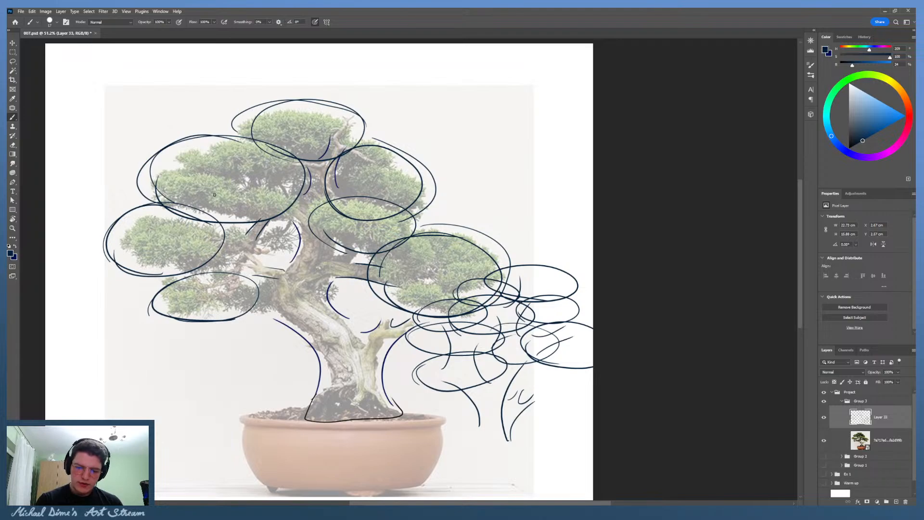
mouse_move(150, 192)
mouse_down()
mouse_move(185, 152)
mouse_move(181, 166)
mouse_move(231, 140)
mouse_up()
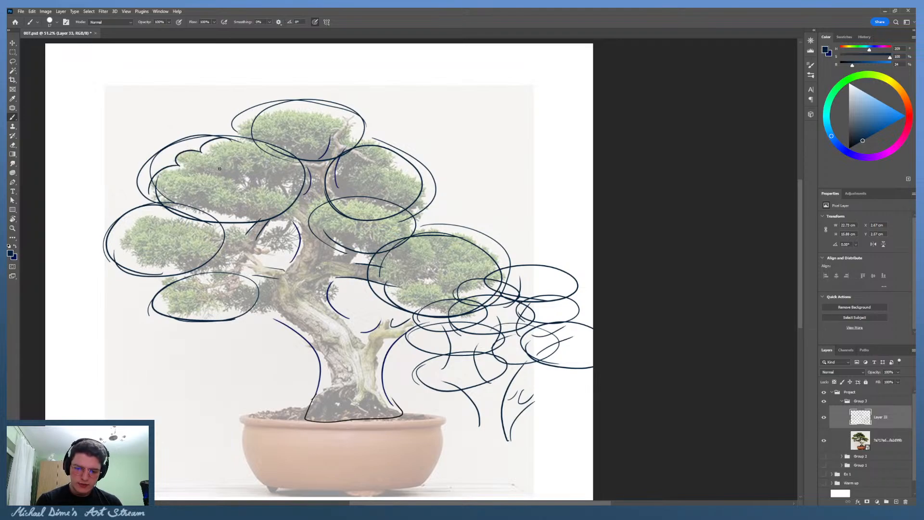
mouse_move(149, 267)
mouse_down()
mouse_move(127, 244)
mouse_move(184, 223)
mouse_up()
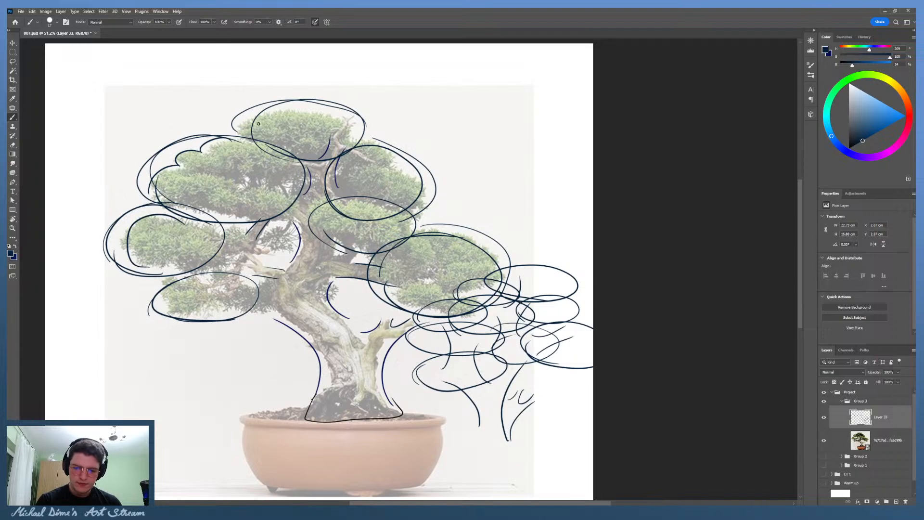
drag(241, 131, 345, 118)
mouse_move(394, 153)
mouse_down()
mouse_move(386, 166)
mouse_move(422, 199)
mouse_up()
mouse_move(181, 280)
mouse_down()
mouse_move(170, 284)
mouse_move(211, 317)
mouse_move(182, 311)
mouse_move(235, 308)
mouse_up()
key(ctrl+z)
mouse_move(475, 292)
mouse_down()
mouse_move(467, 297)
mouse_move(482, 303)
mouse_up()
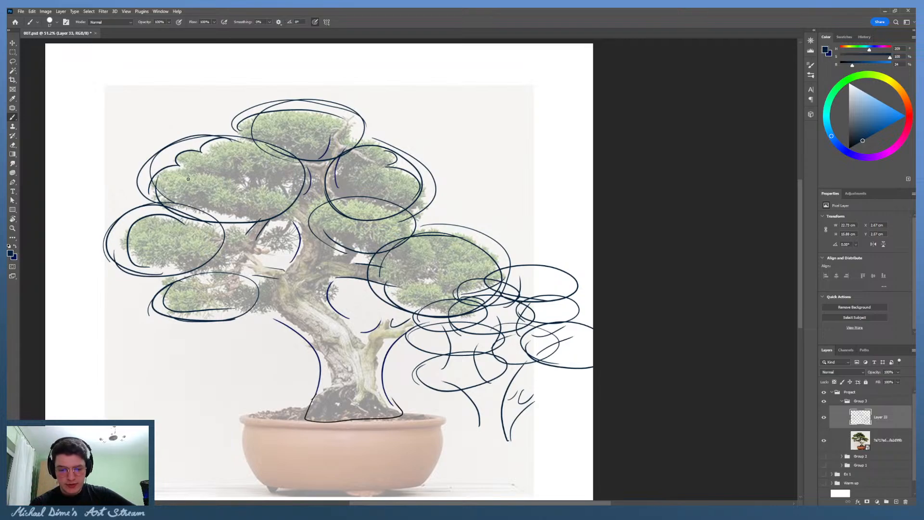
Step: Draw two long curves along both sides of the canopy converging above the treetop, and add accent strokes flanking the lower trunk
mouse_move(502, 286)
mouse_down()
mouse_move(478, 221)
mouse_move(333, 43)
mouse_up()
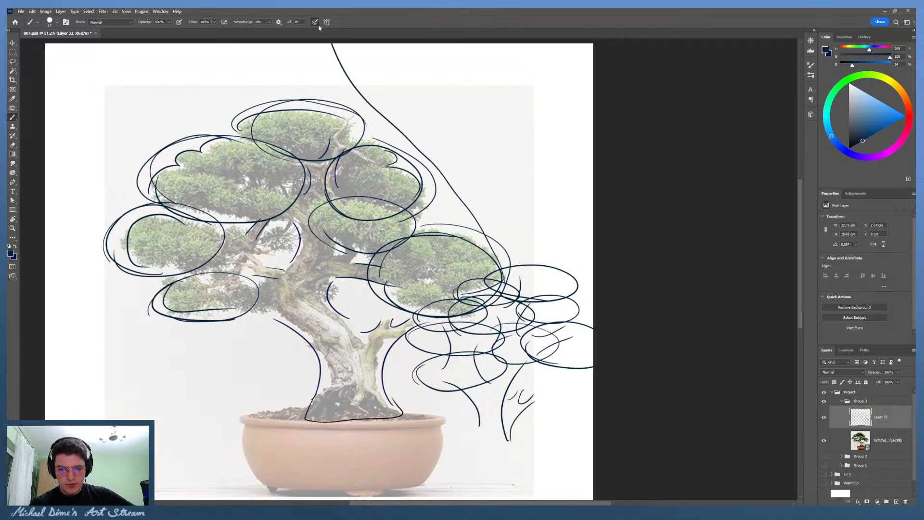
mouse_move(82, 198)
mouse_down()
mouse_move(102, 194)
mouse_move(283, 44)
mouse_up()
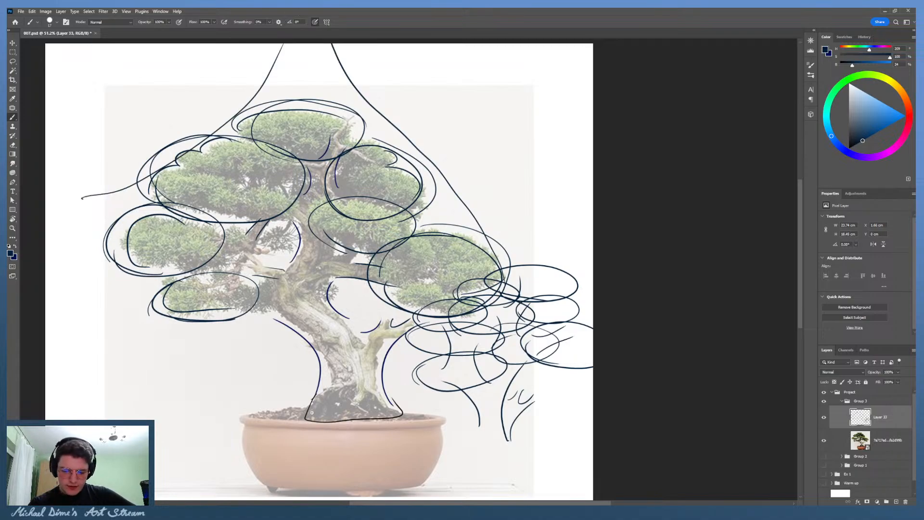
mouse_move(326, 389)
mouse_down()
mouse_move(318, 369)
mouse_move(244, 334)
mouse_up()
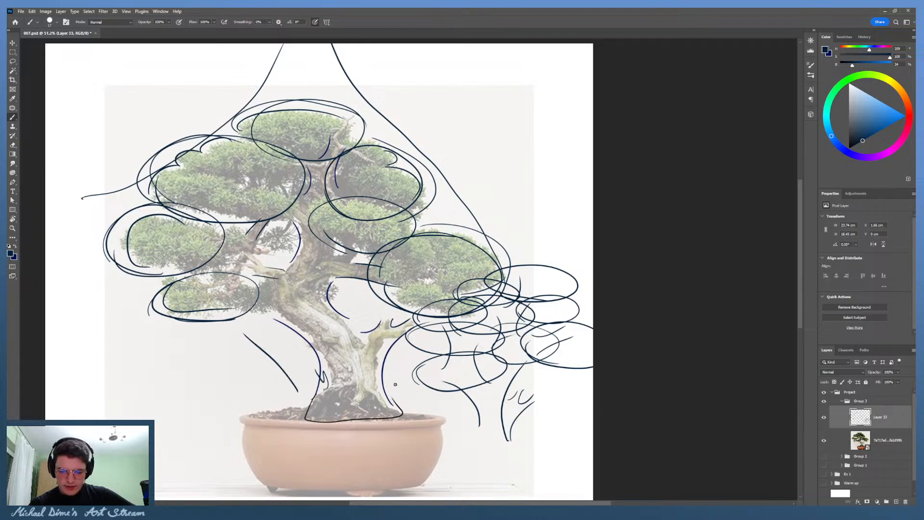
drag(393, 385, 419, 336)
drag(294, 381, 241, 331)
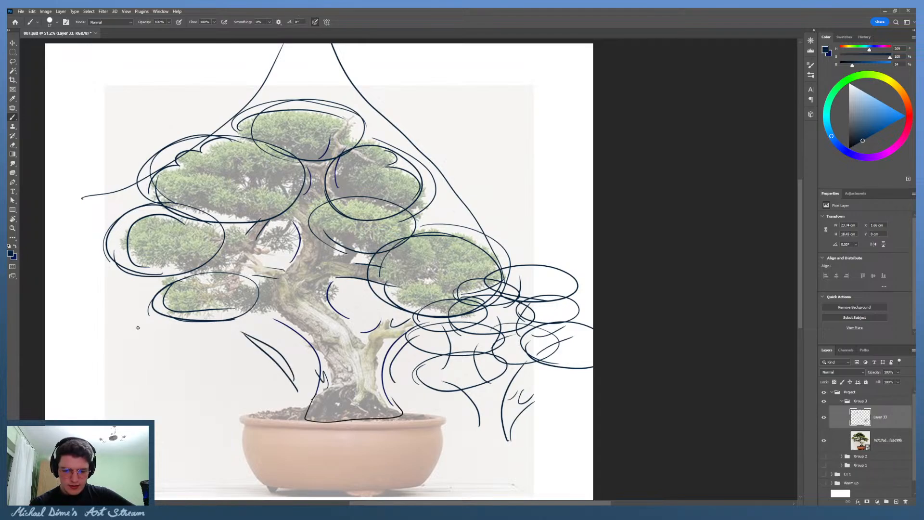
Step: Draw a large curved arrow pointing upward on each side of the canopy
mouse_move(130, 329)
mouse_down()
mouse_move(88, 174)
mouse_move(134, 102)
mouse_move(126, 153)
mouse_up()
mouse_move(530, 243)
mouse_down()
mouse_move(399, 61)
mouse_move(435, 105)
mouse_up()
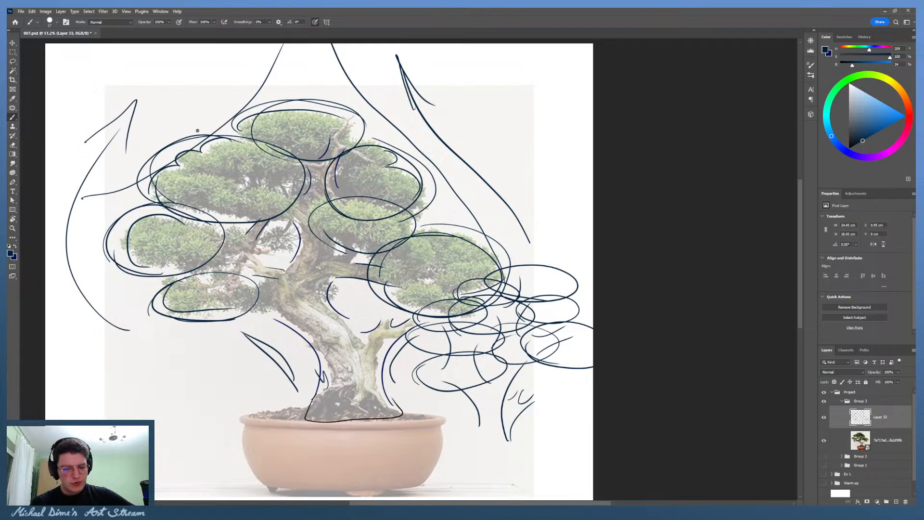
Step: Add inner contours to the left foliage pads and outline the small foliage cluster between them and the trunk with a flat ellipse
drag(256, 286, 176, 306)
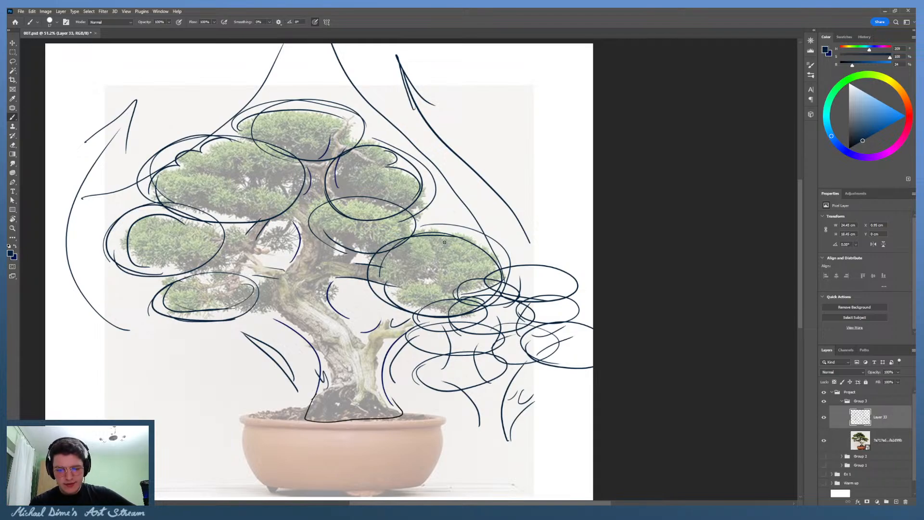
drag(418, 243, 396, 302)
mouse_move(387, 216)
mouse_down()
mouse_move(338, 242)
mouse_move(372, 245)
mouse_up()
drag(260, 229, 277, 233)
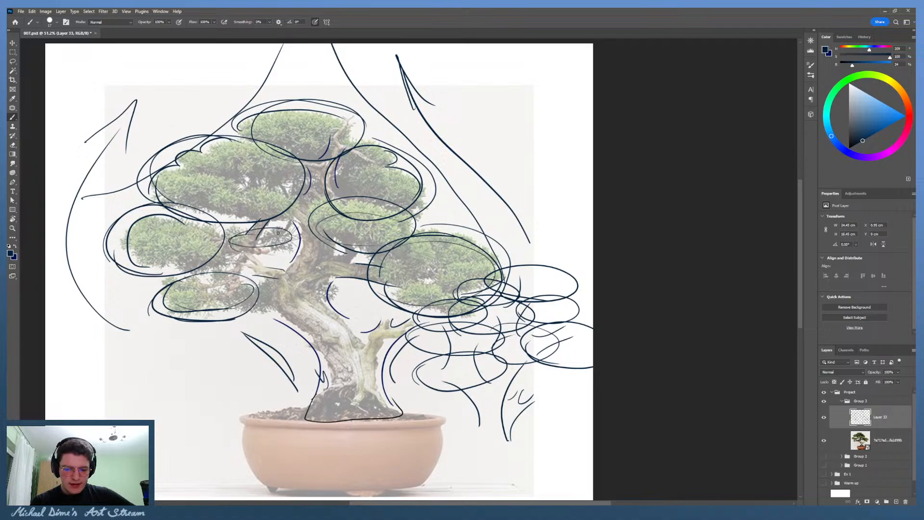
drag(151, 267, 127, 238)
mouse_move(255, 227)
mouse_down()
mouse_move(257, 250)
mouse_move(227, 239)
mouse_up()
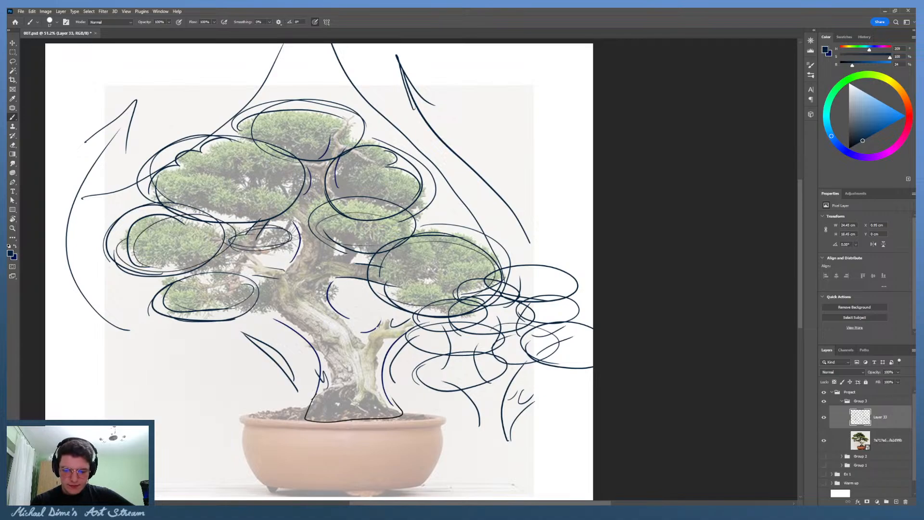
Step: Draw short flowing strokes along the lower trunk and its right branch, and mark the gaps between the middle branches
drag(372, 357, 391, 323)
drag(375, 386, 403, 337)
mouse_move(354, 359)
mouse_down()
mouse_move(399, 326)
mouse_move(305, 295)
mouse_up()
drag(370, 398, 402, 328)
mouse_move(381, 369)
mouse_down()
mouse_move(388, 320)
mouse_move(401, 322)
mouse_up()
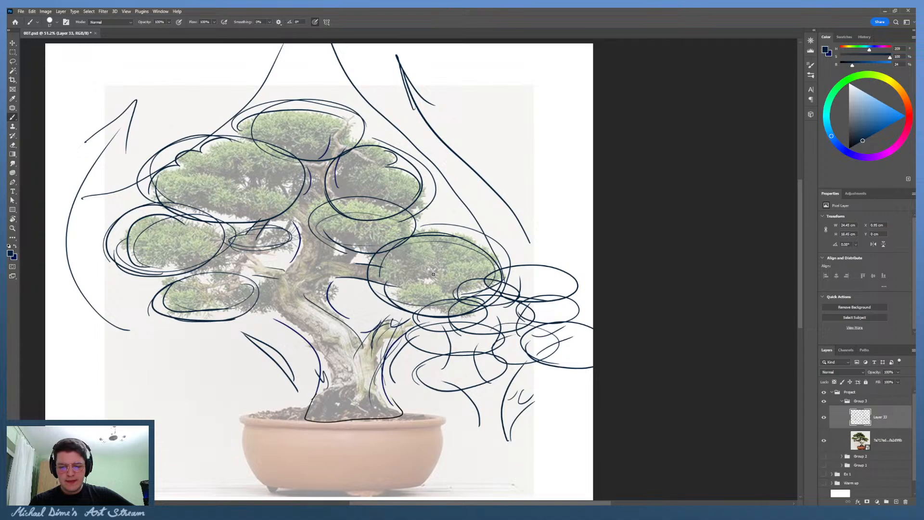
drag(302, 244, 295, 273)
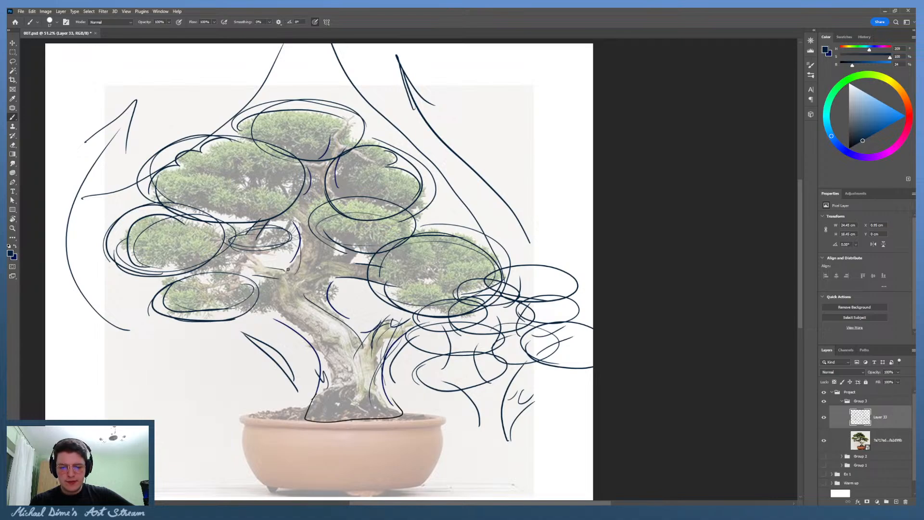
mouse_move(336, 244)
mouse_down()
mouse_move(345, 258)
mouse_move(364, 248)
mouse_up()
mouse_move(265, 264)
mouse_down()
mouse_move(251, 251)
mouse_move(262, 279)
mouse_up()
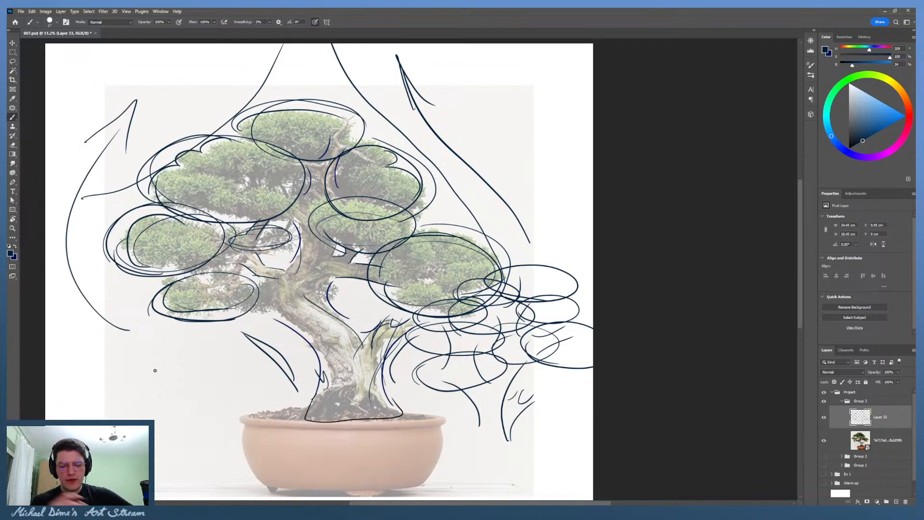
Step: Add a short stroke at the right edge of the top foliage pad and three small upward arrowheads above the treetop
drag(366, 139, 354, 109)
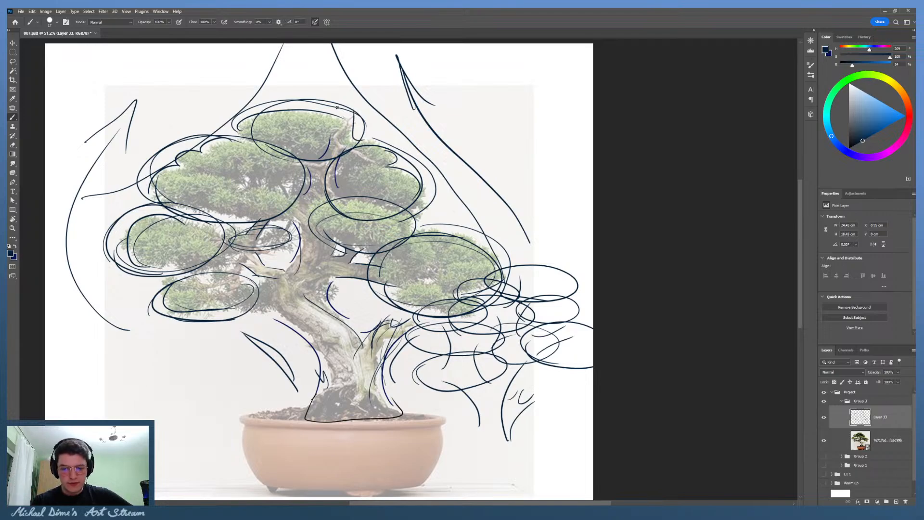
mouse_move(295, 86)
mouse_down()
mouse_move(305, 63)
mouse_move(319, 90)
mouse_move(306, 60)
mouse_move(318, 87)
mouse_up()
drag(215, 84, 237, 75)
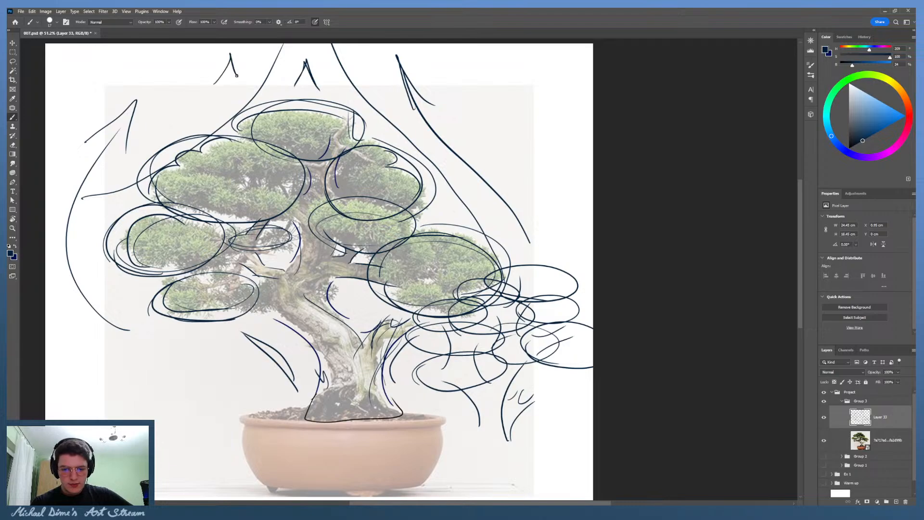
drag(366, 81, 387, 78)
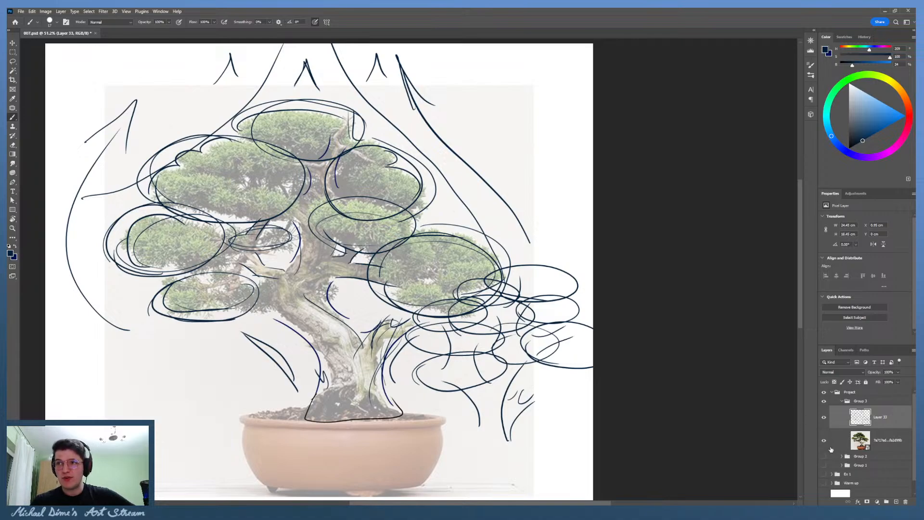
Step: Collapse the bonsai study's group, create a new group with an empty layer above it, and hide the bonsai group
click(842, 402)
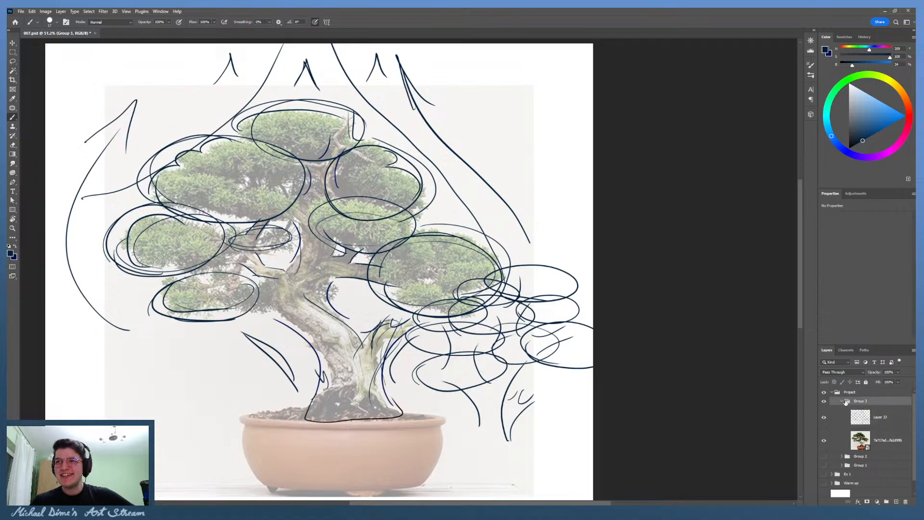
click(886, 501)
click(894, 502)
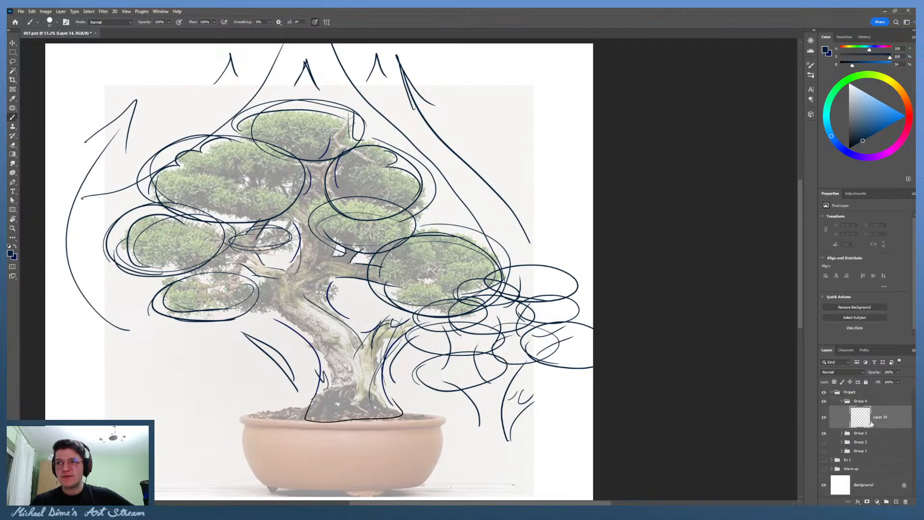
click(825, 435)
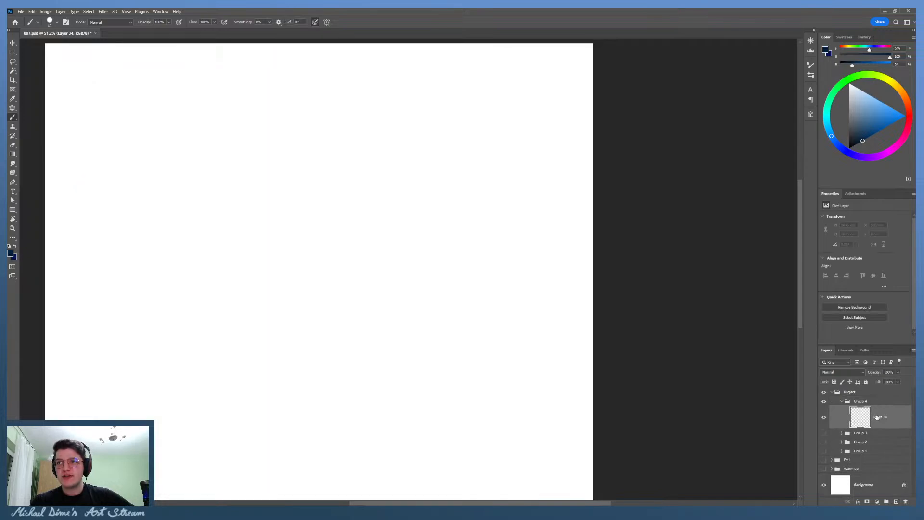
mouse_move(861, 413)
mouse_down()
mouse_move(847, 399)
mouse_move(863, 424)
mouse_up()
click(866, 403)
click(871, 417)
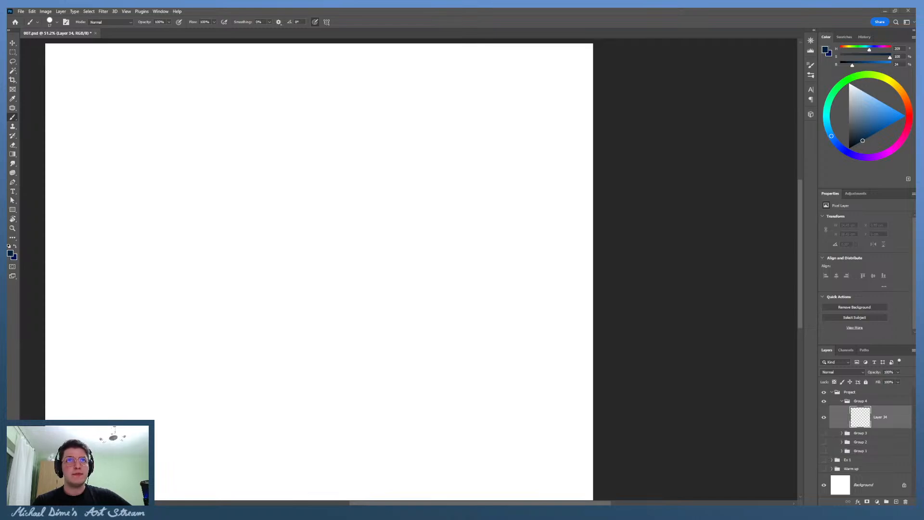
Step: Place the blue Beetle car photo in the new group, scaled down to about 74% and moved to the page's middle
drag(330, 97, 330, 96)
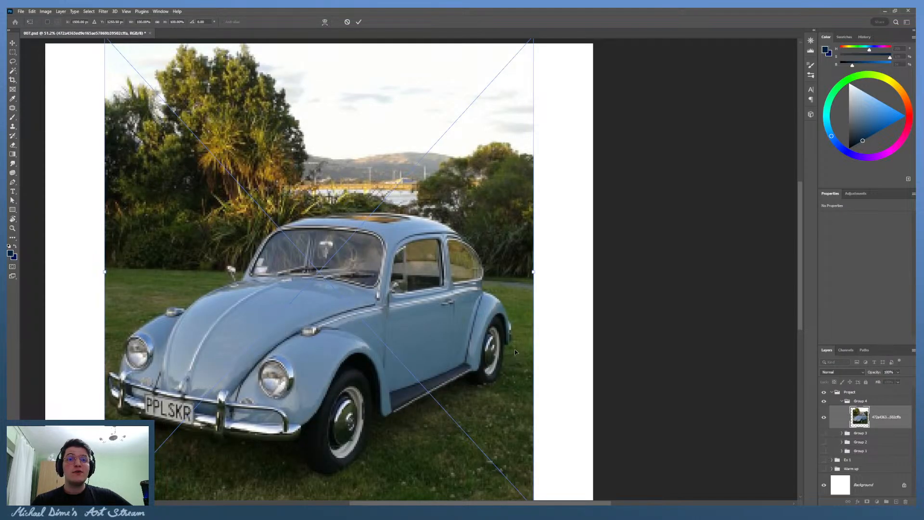
scroll(525, 416, down, 3)
drag(534, 453, 473, 362)
key(ctrl+z)
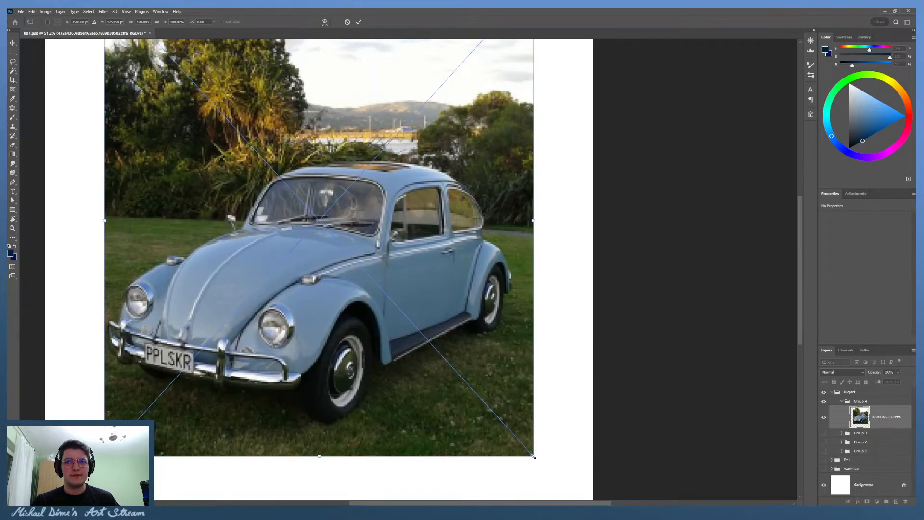
drag(533, 456, 423, 334)
drag(347, 204, 403, 307)
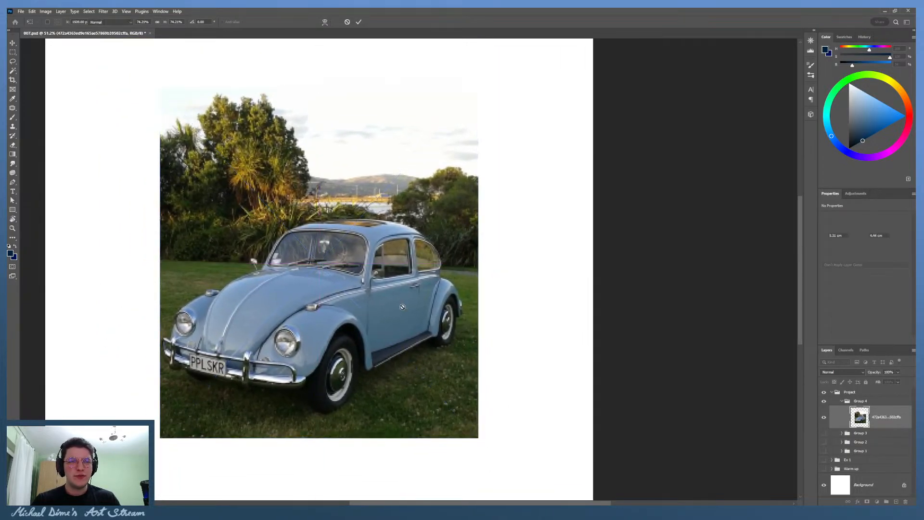
Step: Lower the car photo's opacity to 40% and add an empty layer above it for the line study
click(899, 373)
click(880, 383)
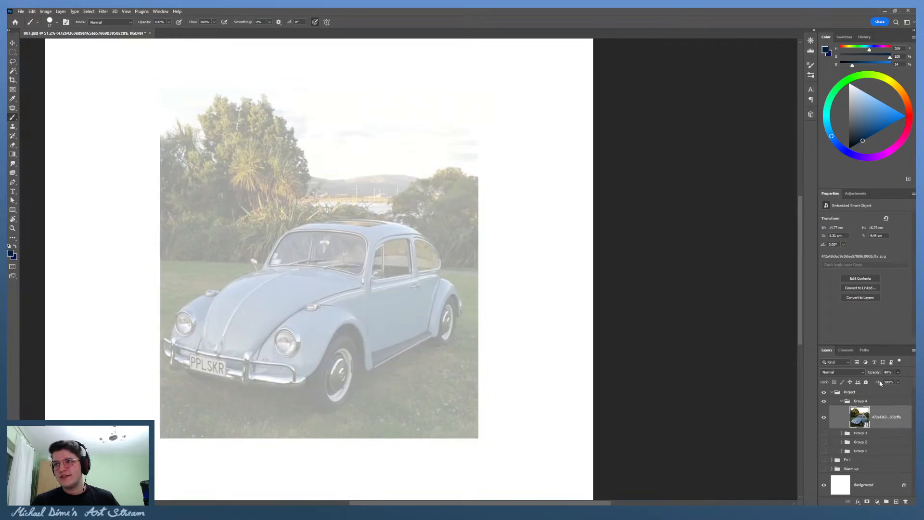
click(896, 502)
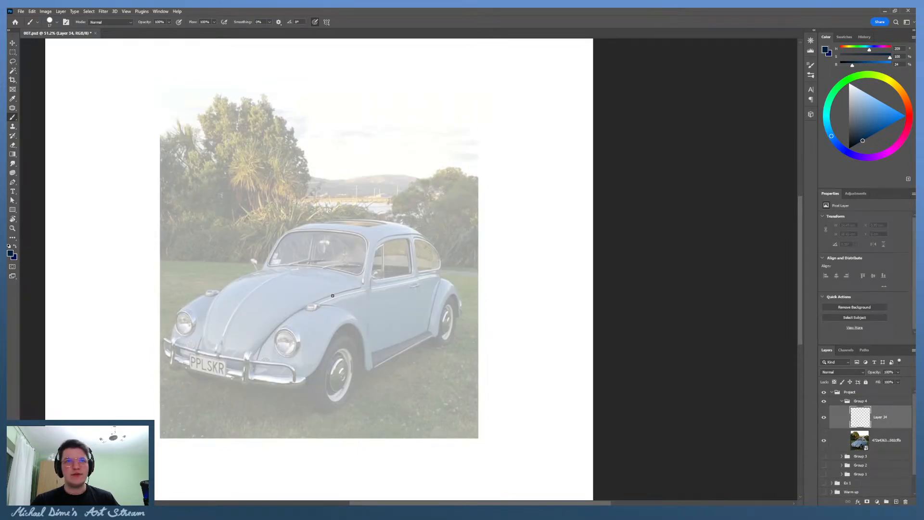
Step: Draw sweeping curves over the car's front fender, hood and windshield up to the roof
key(z)
drag(361, 303, 343, 305)
alt+click(381, 312)
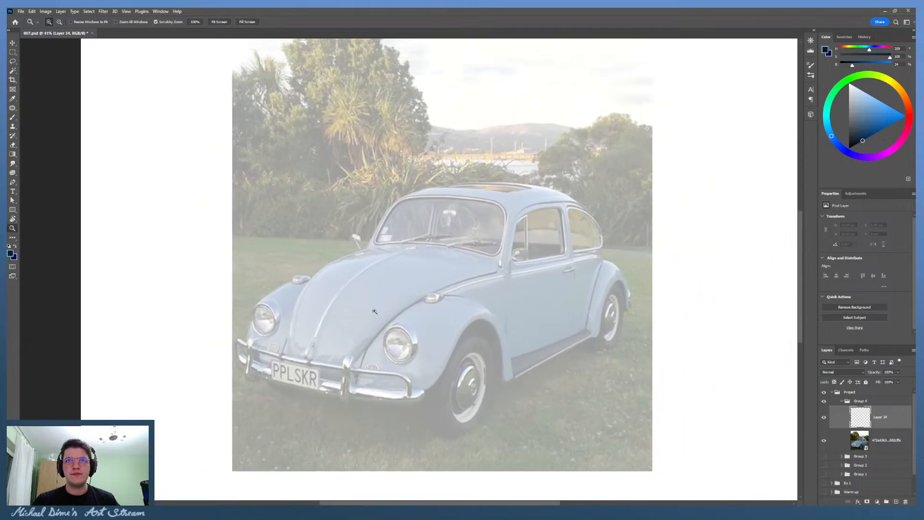
key(b)
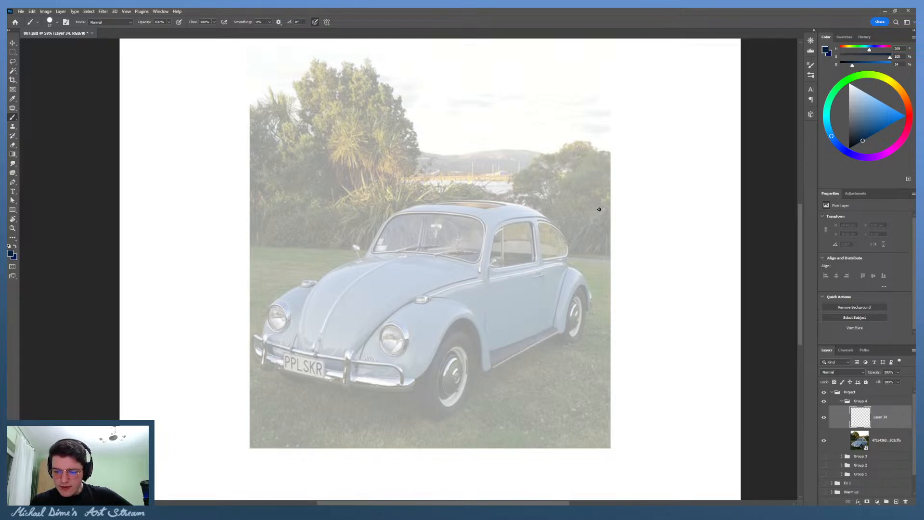
scroll(522, 245, up, 1)
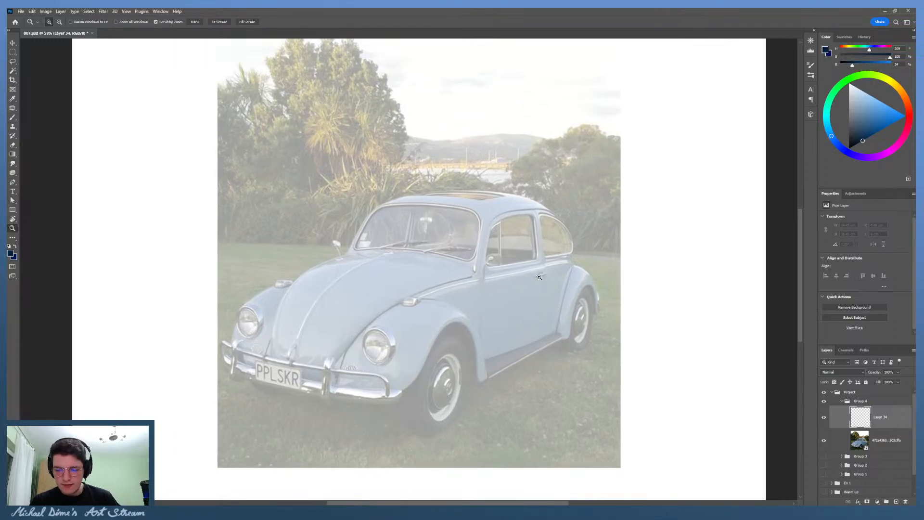
scroll(530, 322, up, 1)
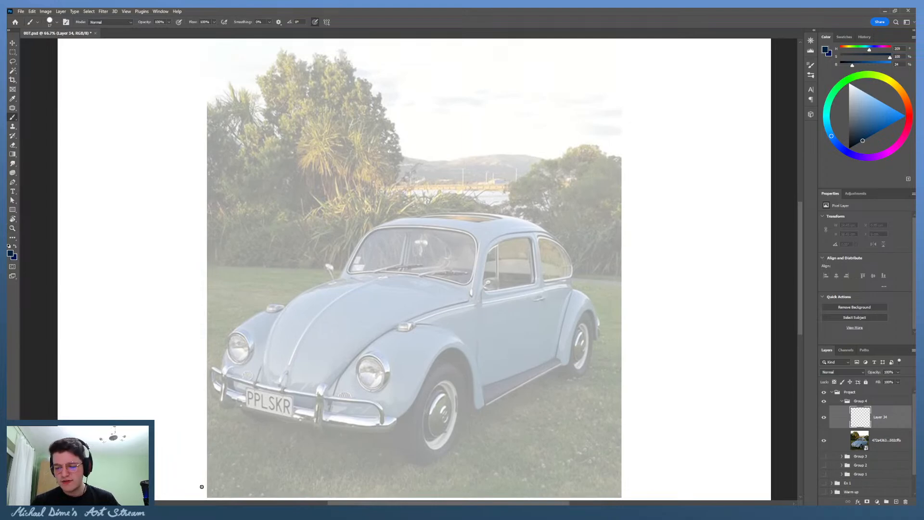
mouse_move(217, 369)
mouse_down()
mouse_move(303, 287)
mouse_move(285, 294)
mouse_move(280, 300)
mouse_move(351, 270)
mouse_move(342, 256)
mouse_move(478, 209)
mouse_move(379, 232)
mouse_move(492, 212)
mouse_move(528, 228)
mouse_up()
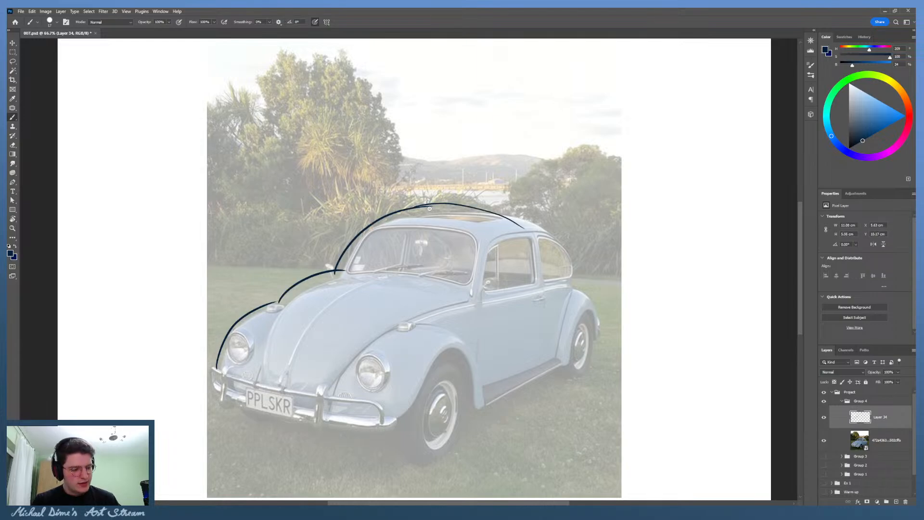
Step: Redraw the roof arc until it sweeps down behind the rear window, and continue it with a curve over the rear fender
key(ctrl+z)
mouse_move(430, 205)
mouse_down()
mouse_move(538, 229)
mouse_move(451, 204)
mouse_move(587, 270)
mouse_up()
key(ctrl+z)
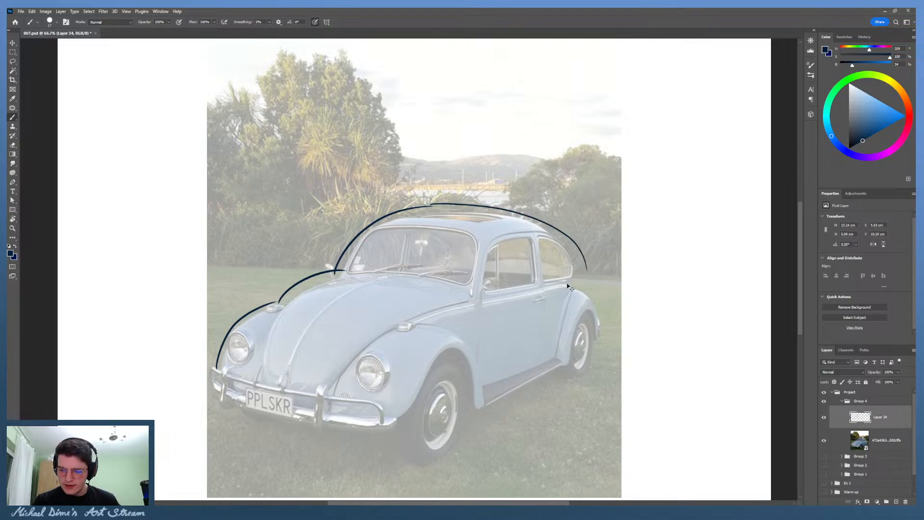
key(ctrl+z)
drag(423, 207, 591, 269)
key(ctrl+z)
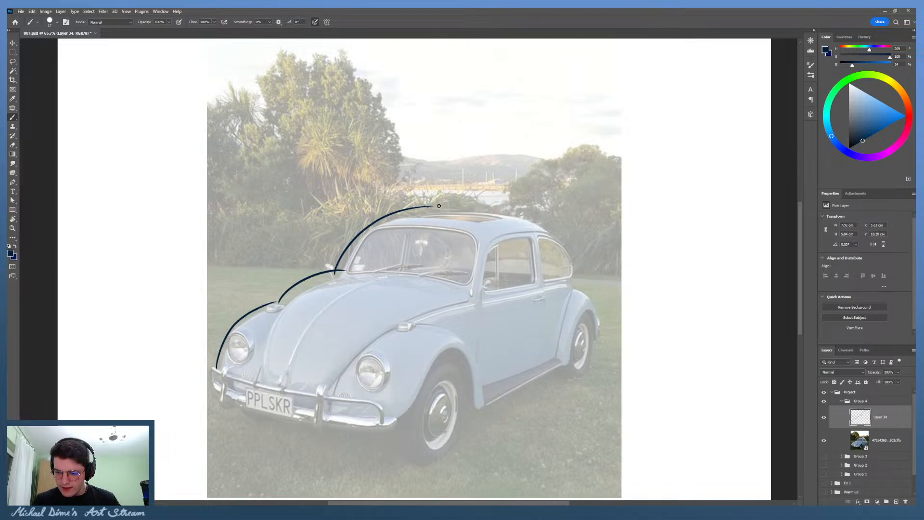
drag(428, 206, 572, 273)
mouse_move(558, 238)
mouse_down()
mouse_move(582, 298)
mouse_move(582, 289)
mouse_move(599, 301)
mouse_move(605, 343)
mouse_up()
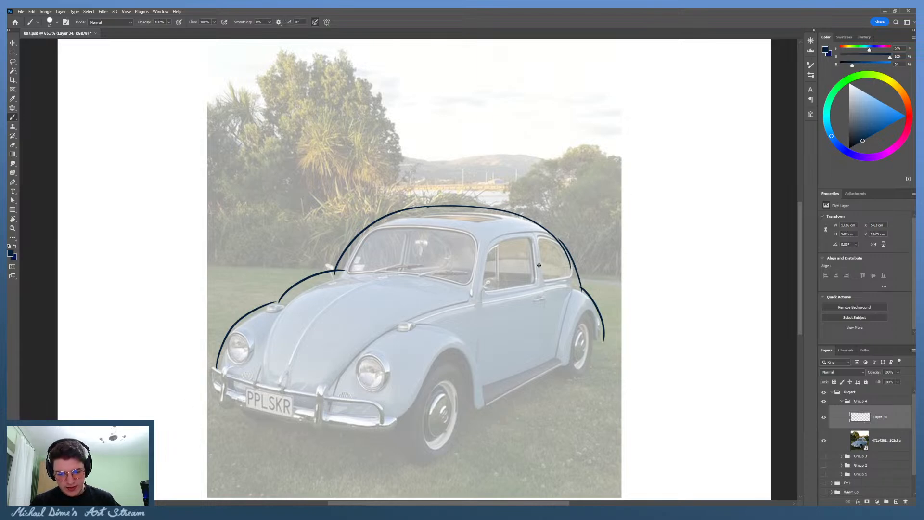
mouse_move(296, 381)
mouse_down()
mouse_move(417, 273)
mouse_move(350, 293)
mouse_move(410, 270)
mouse_up()
key(ctrl+z)
key(ctrl+z)
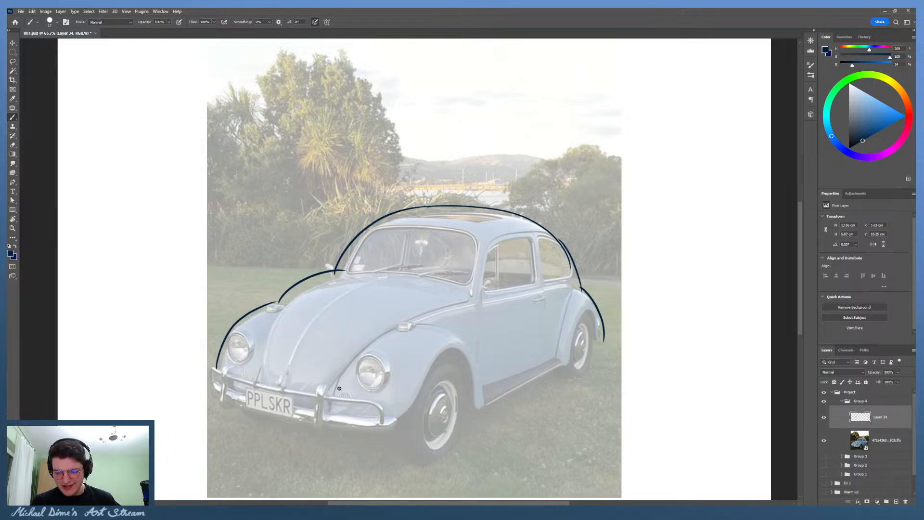
mouse_move(339, 388)
mouse_down()
mouse_move(477, 309)
mouse_move(586, 303)
mouse_move(587, 318)
mouse_up()
key(ctrl+z)
key(ctrl+z)
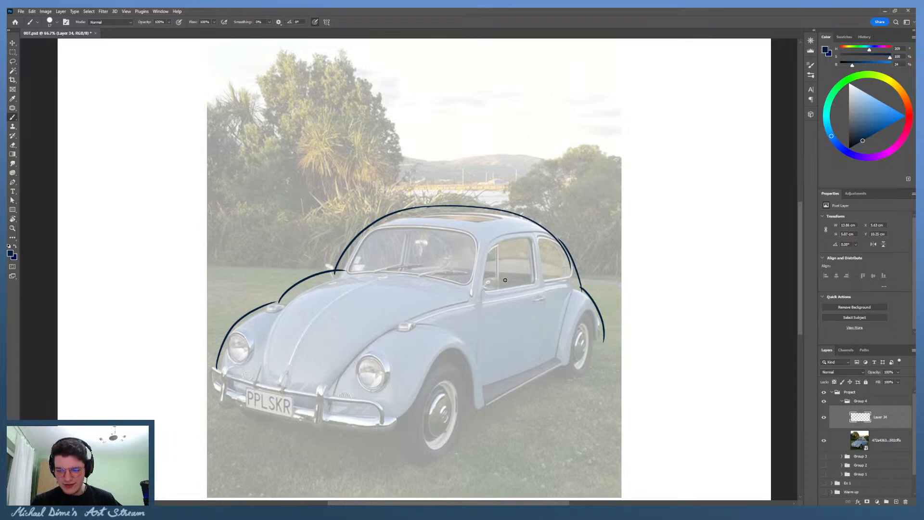
mouse_move(484, 289)
mouse_down()
mouse_move(550, 239)
mouse_move(492, 261)
mouse_move(542, 237)
mouse_up()
key(ctrl+z)
key(ctrl+z)
mouse_move(461, 233)
mouse_down()
mouse_move(480, 250)
mouse_move(477, 272)
mouse_up()
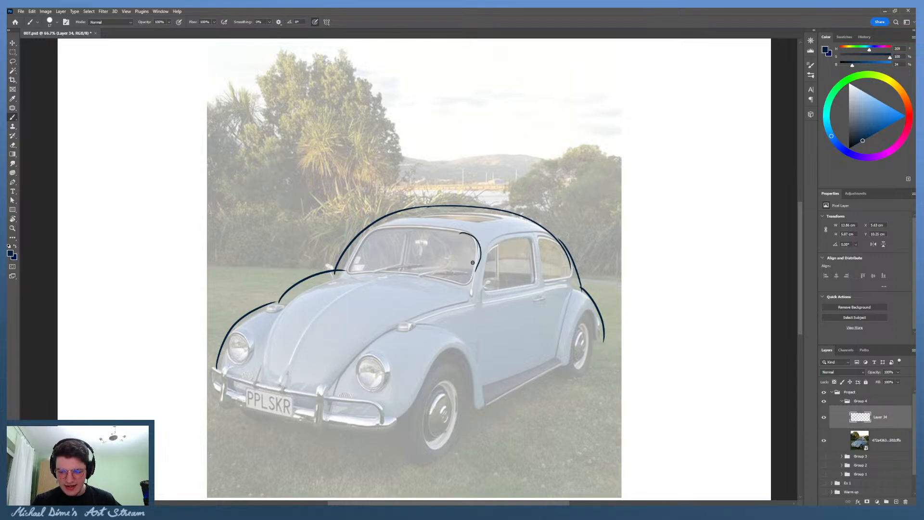
key(ctrl+z)
drag(369, 237, 398, 227)
key(ctrl+z)
mouse_move(357, 264)
mouse_down()
mouse_move(426, 259)
mouse_move(439, 281)
mouse_move(368, 269)
mouse_up()
key(ctrl+z)
key(ctrl+z)
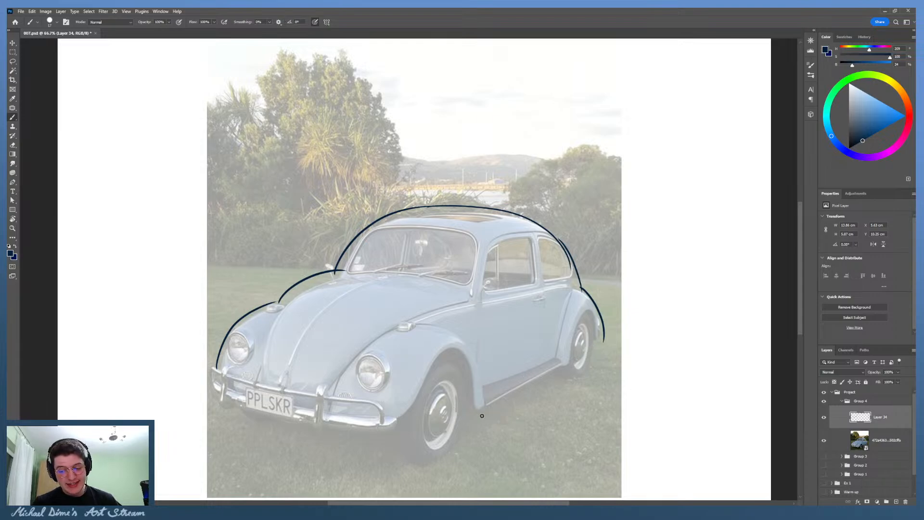
Step: Draw a straight ground line along the car's side between the wheels and a slightly curved line beneath the front bumper
drag(478, 422, 585, 367)
key(ctrl+z)
drag(476, 426, 590, 369)
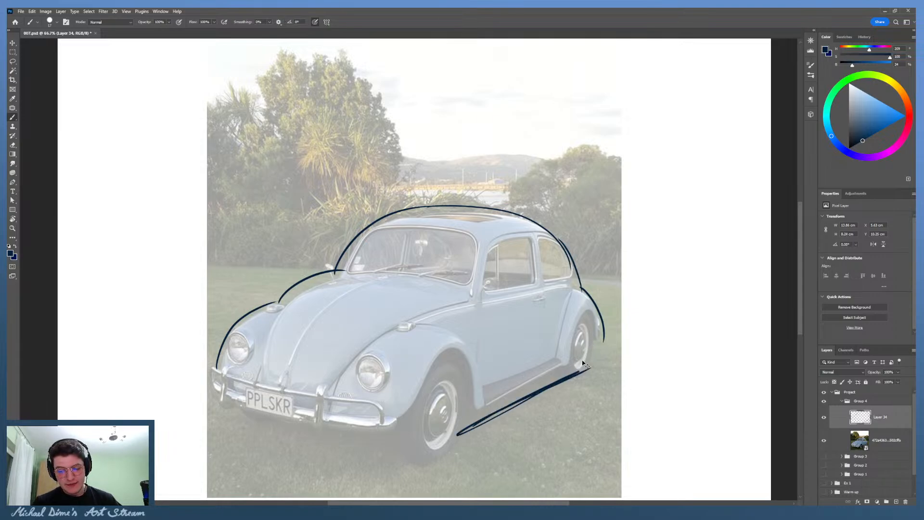
key(ctrl+z)
drag(473, 427, 576, 370)
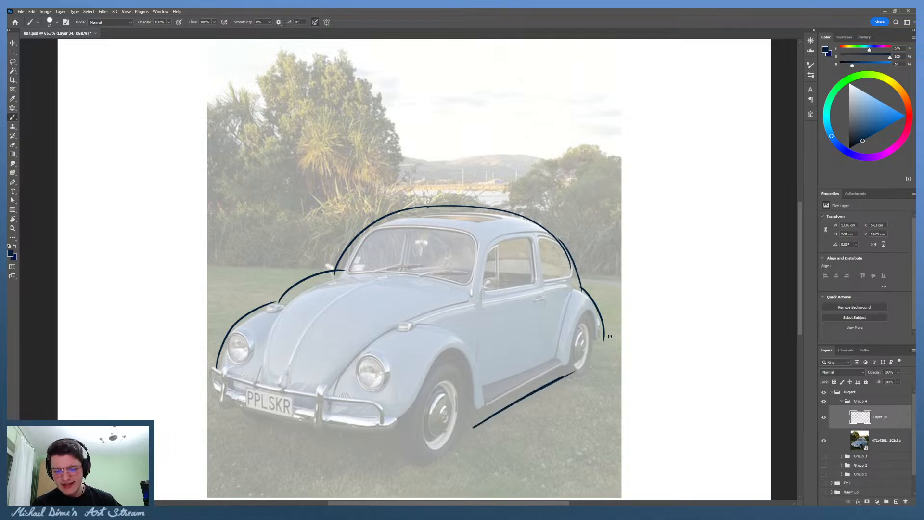
mouse_move(237, 424)
mouse_down()
mouse_move(396, 456)
mouse_move(236, 423)
mouse_move(279, 434)
mouse_move(256, 442)
mouse_move(385, 456)
mouse_move(237, 423)
mouse_up()
key(ctrl+z)
key(ctrl+z)
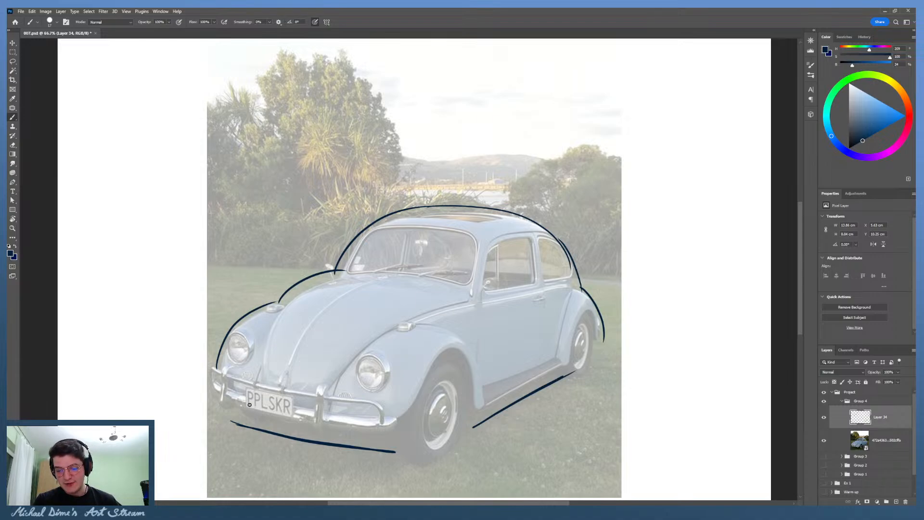
Step: Draw rounded curves around the bottoms of the front and rear wheels, joining them to the straight ground lines
mouse_move(406, 445)
mouse_down()
mouse_move(406, 424)
mouse_move(442, 356)
mouse_move(413, 461)
mouse_move(461, 423)
mouse_move(415, 465)
mouse_up()
key(ctrl+z)
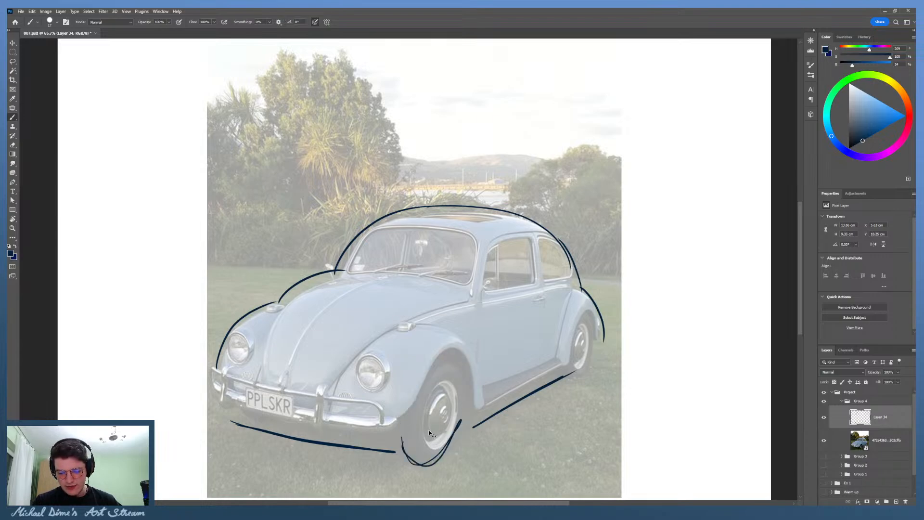
key(ctrl+z)
mouse_move(467, 418)
mouse_down()
mouse_move(420, 462)
mouse_move(400, 433)
mouse_move(460, 428)
mouse_move(396, 442)
mouse_move(447, 449)
mouse_move(395, 440)
mouse_move(419, 464)
mouse_move(400, 439)
mouse_up()
key(ctrl+z)
key(ctrl+z)
key(ctrl+z)
drag(598, 351, 570, 372)
key(ctrl+z)
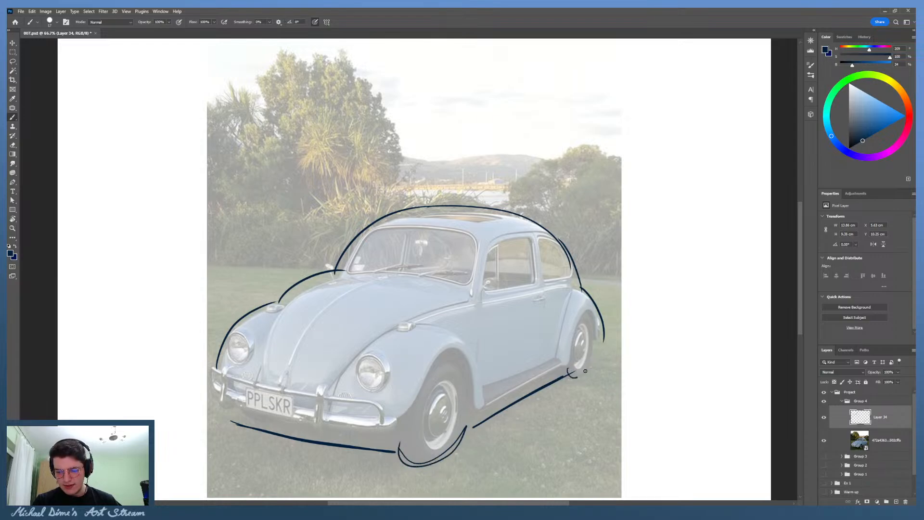
drag(599, 342, 569, 372)
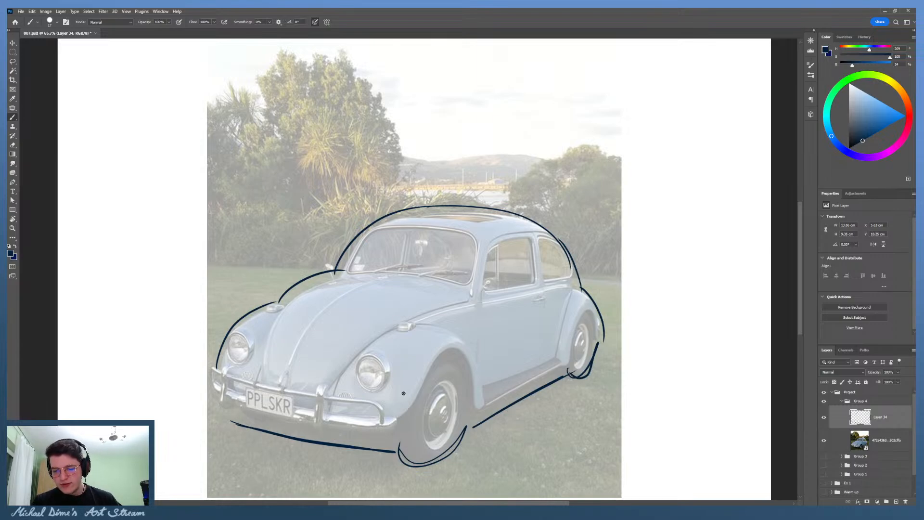
Step: Clean up the silhouette line behind the rear window and redraw it as one smooth curve
key(e)
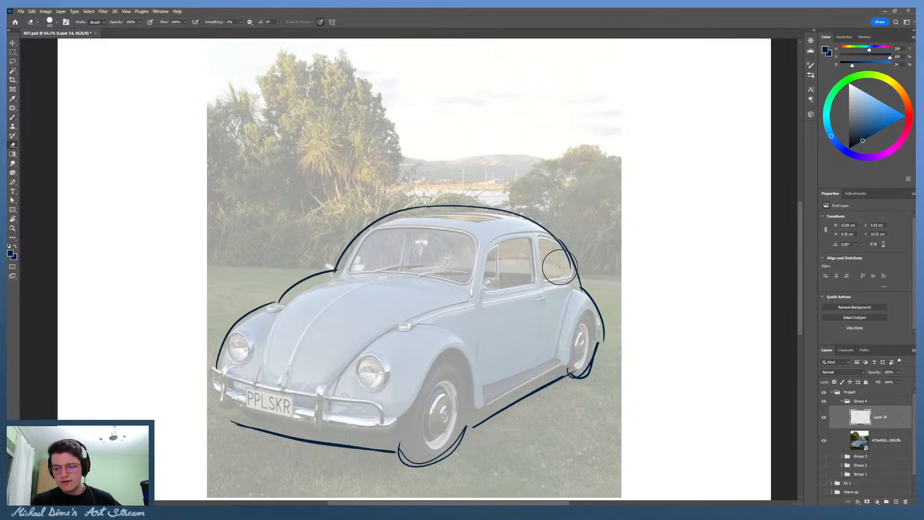
key(b)
drag(555, 236, 580, 279)
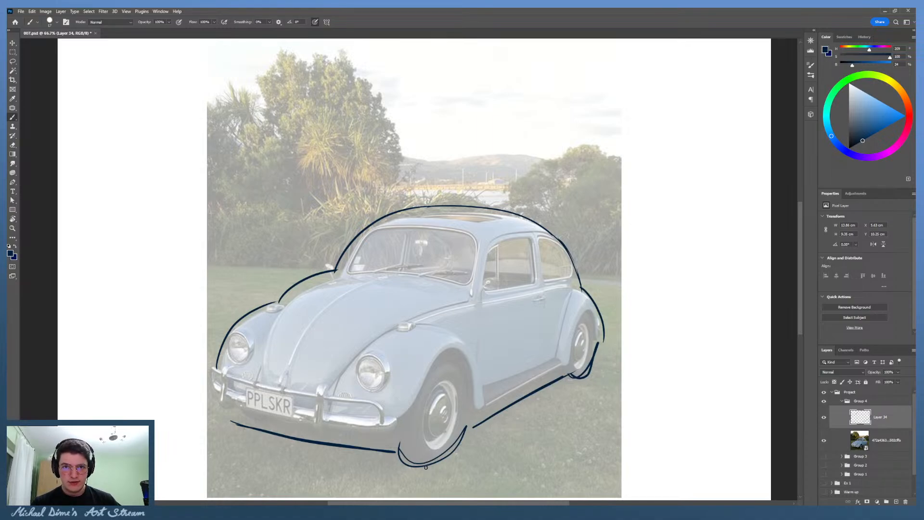
Step: Erase the ground lines and wheel curves along the car's underside
key(e)
mouse_move(481, 392)
mouse_down()
mouse_move(501, 409)
mouse_move(557, 378)
mouse_up()
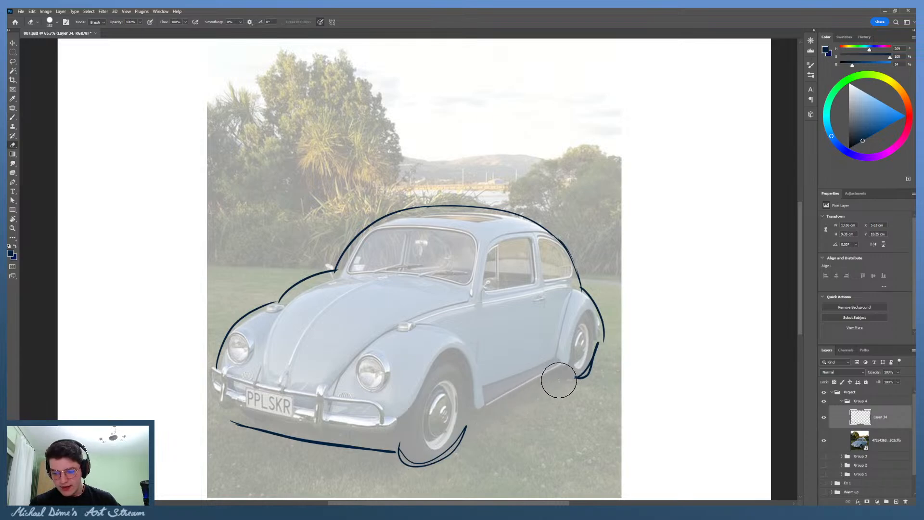
mouse_move(238, 431)
mouse_down()
mouse_move(399, 446)
mouse_move(385, 468)
mouse_move(408, 477)
mouse_move(486, 430)
mouse_up()
mouse_move(593, 368)
mouse_down()
mouse_move(609, 347)
mouse_move(579, 370)
mouse_up()
key(b)
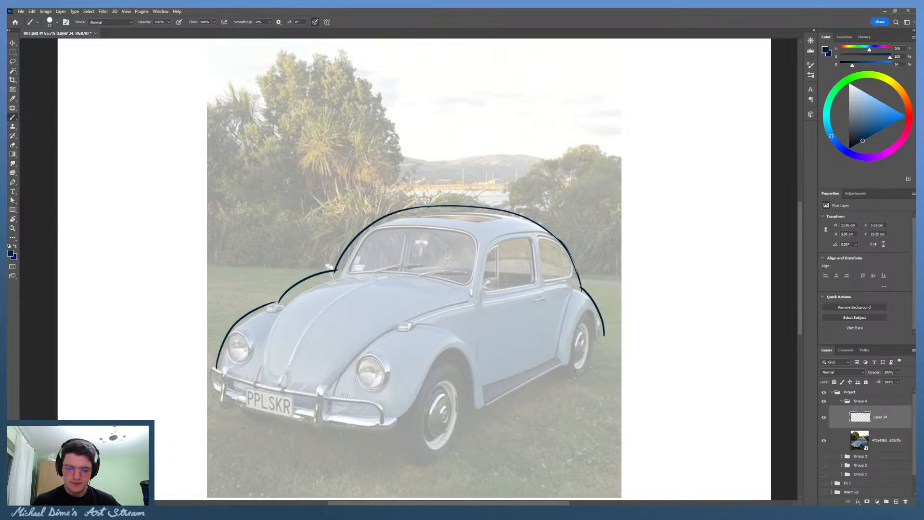
Step: Draw a deep rounded curve from the front fender down under the bumper to the front wheel, trimming its end
mouse_move(218, 365)
mouse_down()
mouse_move(261, 422)
mouse_move(314, 442)
mouse_up()
key(ctrl+z)
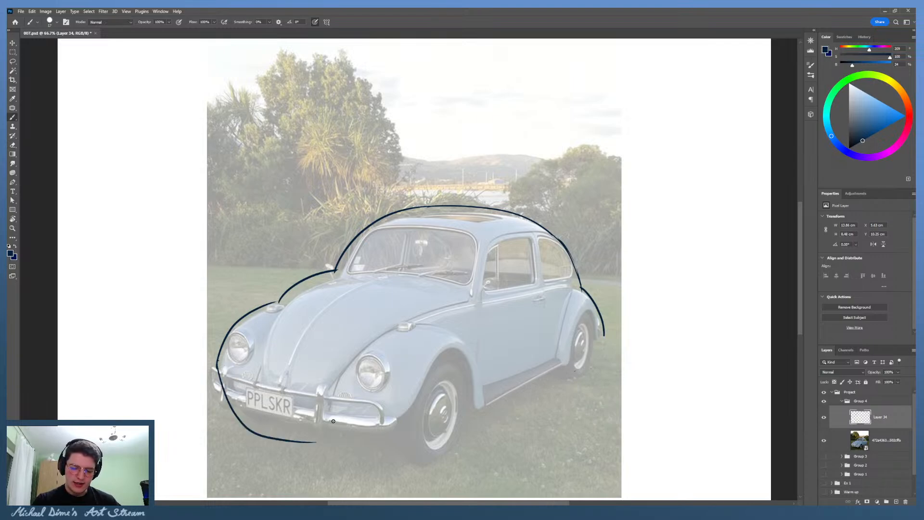
key(ctrl+z)
mouse_move(217, 366)
mouse_down()
mouse_move(403, 434)
mouse_move(450, 436)
mouse_move(467, 410)
mouse_up()
key(ctrl+z)
drag(399, 445, 476, 402)
key(ctrl+z)
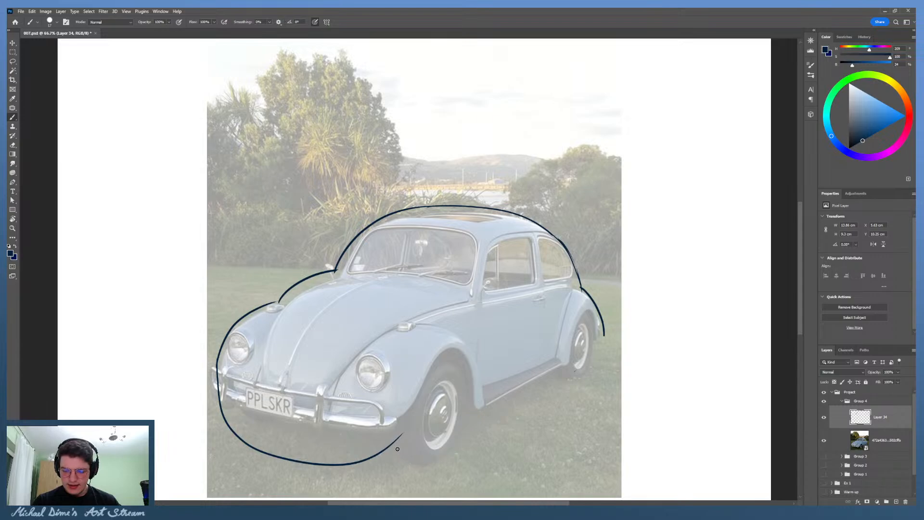
key(e)
click(406, 437)
Step: Continue the underside with scalloped curves below the front wheel, the side sill and the rear wheel
key(b)
mouse_move(398, 444)
mouse_down()
mouse_move(439, 457)
mouse_move(438, 429)
mouse_move(467, 405)
mouse_move(495, 430)
mouse_move(541, 370)
mouse_up()
key(ctrl+z)
key(ctrl+z)
mouse_move(467, 410)
mouse_down()
mouse_move(514, 402)
mouse_move(543, 369)
mouse_up()
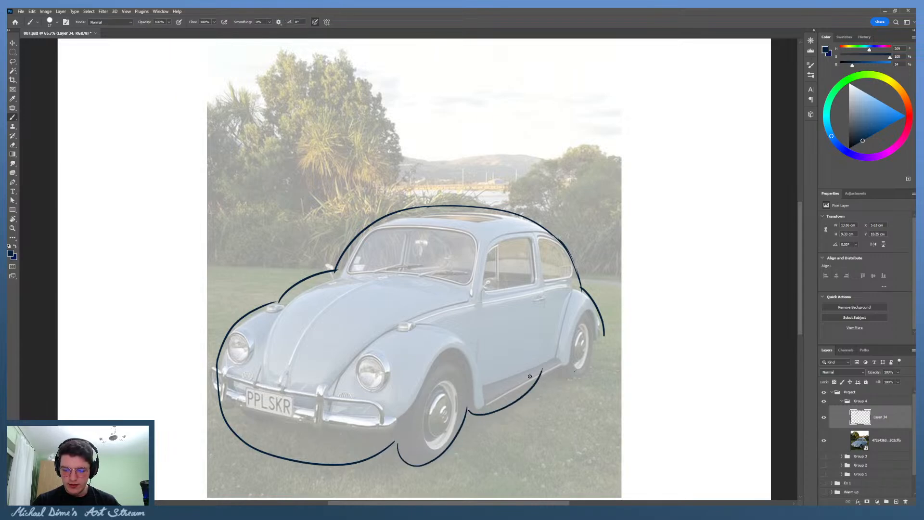
key(ctrl+z)
mouse_move(467, 409)
mouse_down()
mouse_move(558, 365)
mouse_move(603, 327)
mouse_up()
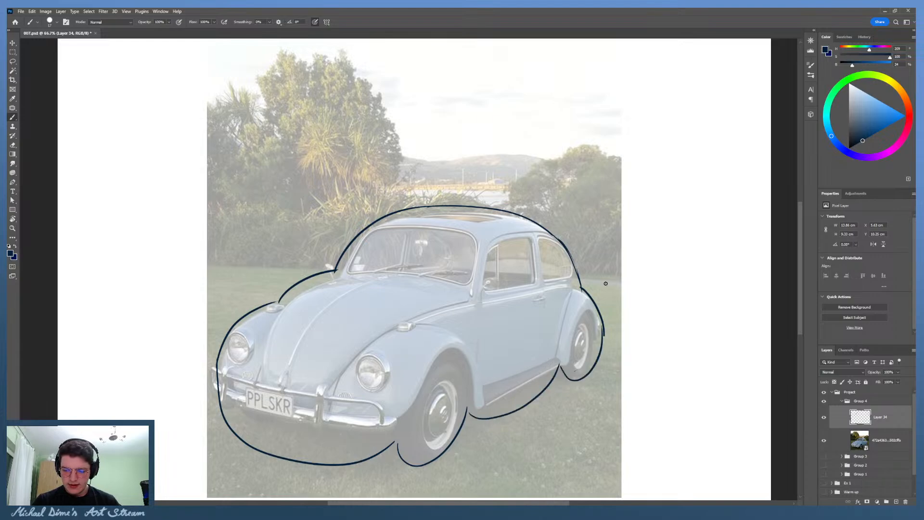
key(e)
key(b)
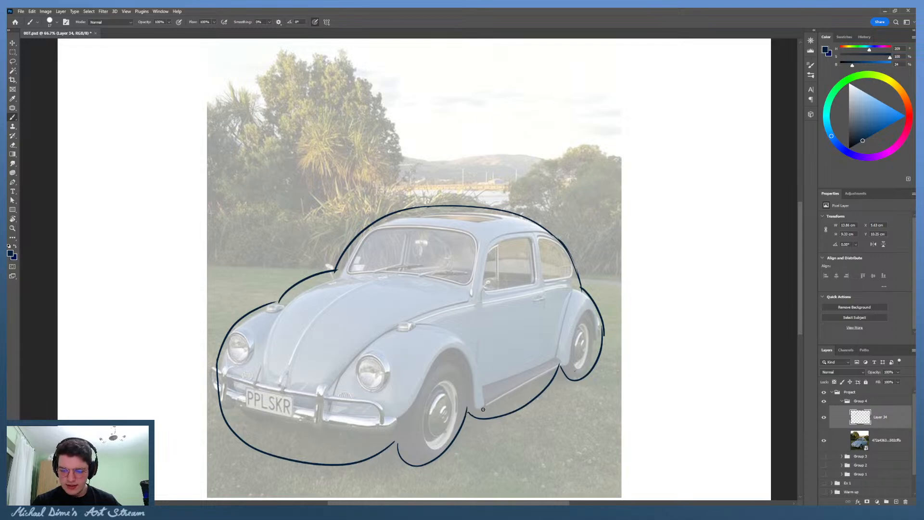
Step: Add shallower second curves inside the ones under the side sill and the front bumper
mouse_move(474, 413)
mouse_down()
mouse_move(503, 415)
mouse_move(558, 349)
mouse_up()
mouse_move(227, 403)
mouse_down()
mouse_move(318, 452)
mouse_move(395, 413)
mouse_move(242, 424)
mouse_move(382, 416)
mouse_up()
key(ctrl+z)
mouse_move(472, 410)
mouse_down()
mouse_move(510, 408)
mouse_move(555, 364)
mouse_up()
key(ctrl+z)
drag(498, 409, 557, 367)
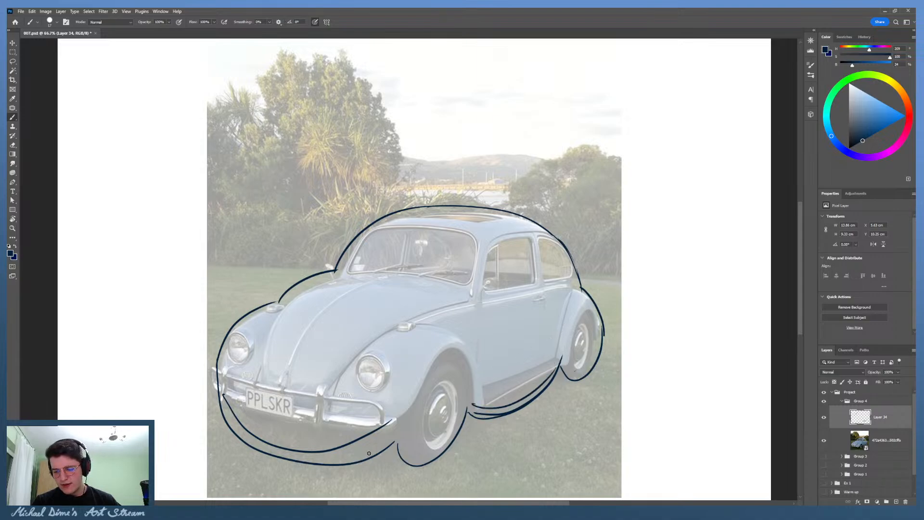
Step: Rework the wheel-side half of the inner bumper curve and extend its front end upward
key(e)
mouse_move(388, 424)
mouse_down()
mouse_move(322, 455)
mouse_move(396, 428)
mouse_up()
key(b)
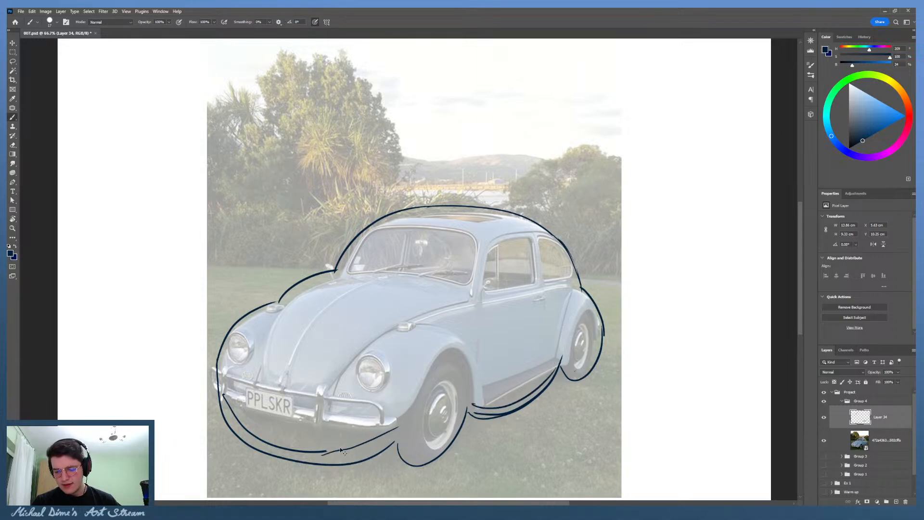
key(ctrl+z)
mouse_move(328, 451)
mouse_down()
mouse_move(359, 441)
mouse_move(325, 441)
mouse_move(320, 455)
mouse_move(393, 426)
mouse_up()
key(ctrl+z)
key(ctrl+z)
key(ctrl+z)
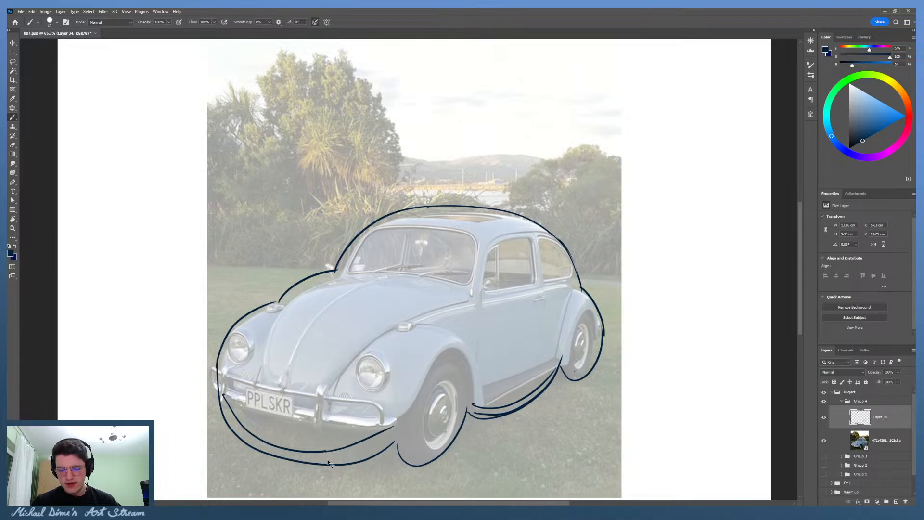
key(ctrl+z)
drag(328, 451, 392, 427)
key(ctrl+z)
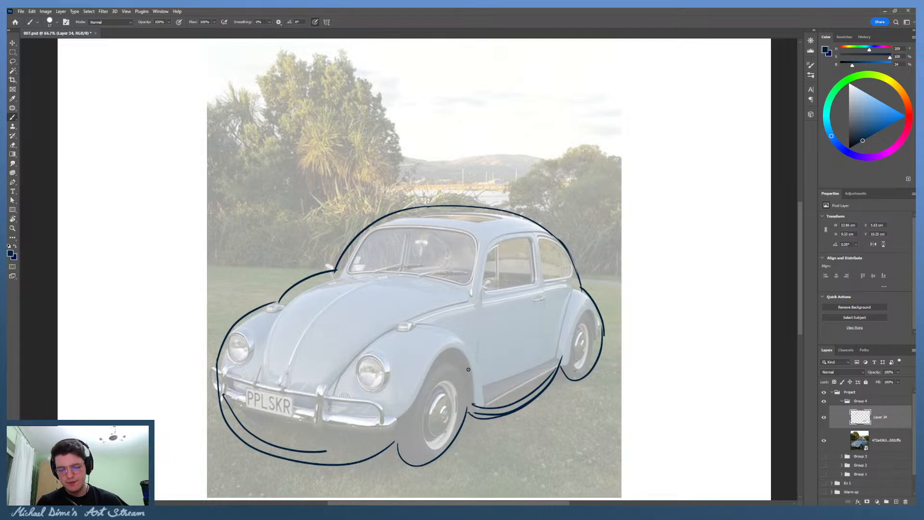
drag(224, 399, 223, 369)
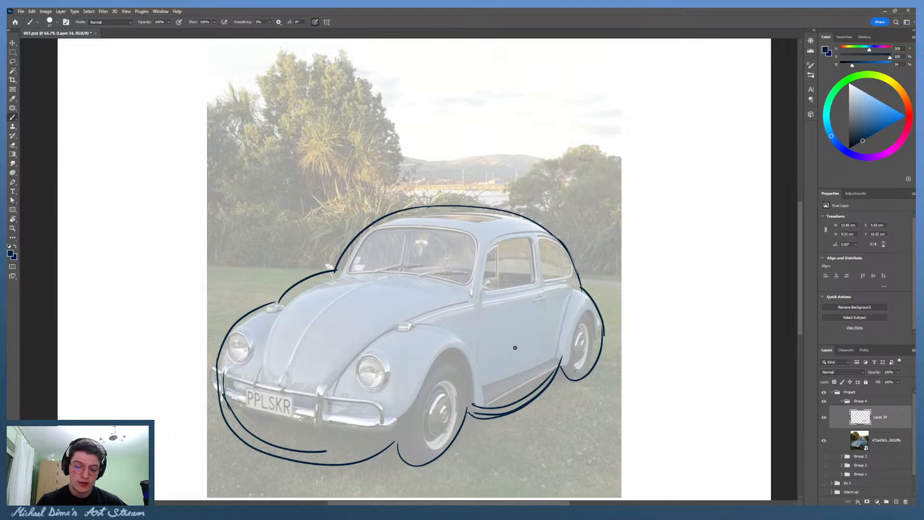
Step: Sketch angular corner lines outside the rear roof and the front of the car, and erase them
mouse_move(524, 181)
mouse_down()
mouse_move(624, 191)
mouse_move(602, 271)
mouse_up()
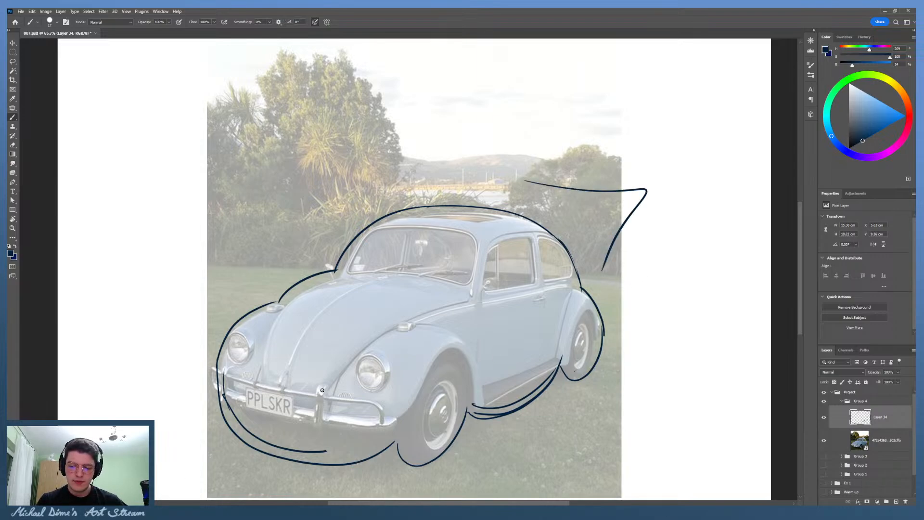
mouse_move(194, 330)
mouse_down()
mouse_move(197, 440)
mouse_move(219, 455)
mouse_up()
key(e)
drag(159, 416, 202, 313)
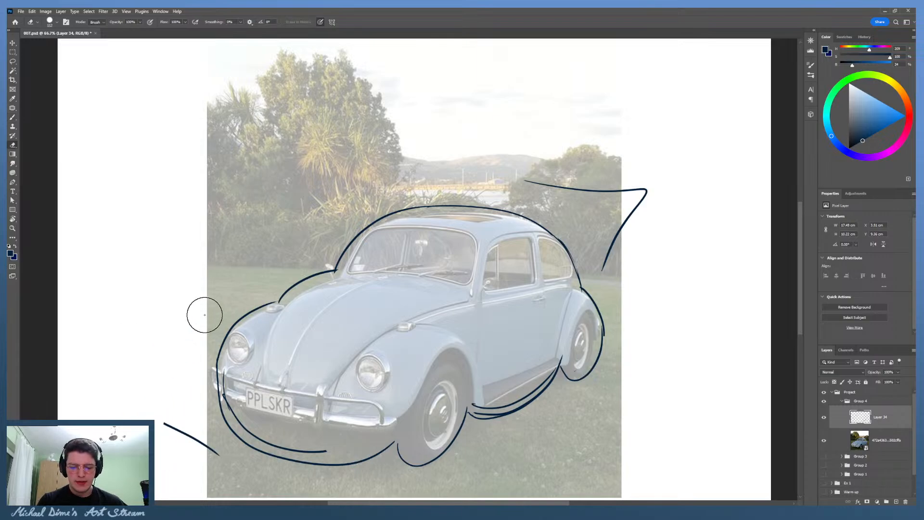
drag(165, 417, 219, 455)
mouse_move(541, 174)
mouse_down()
mouse_move(610, 208)
mouse_move(617, 253)
mouse_move(600, 270)
mouse_move(568, 270)
mouse_up()
Step: Hide the car photo so only the line study shows
key(z)
drag(577, 338, 595, 314)
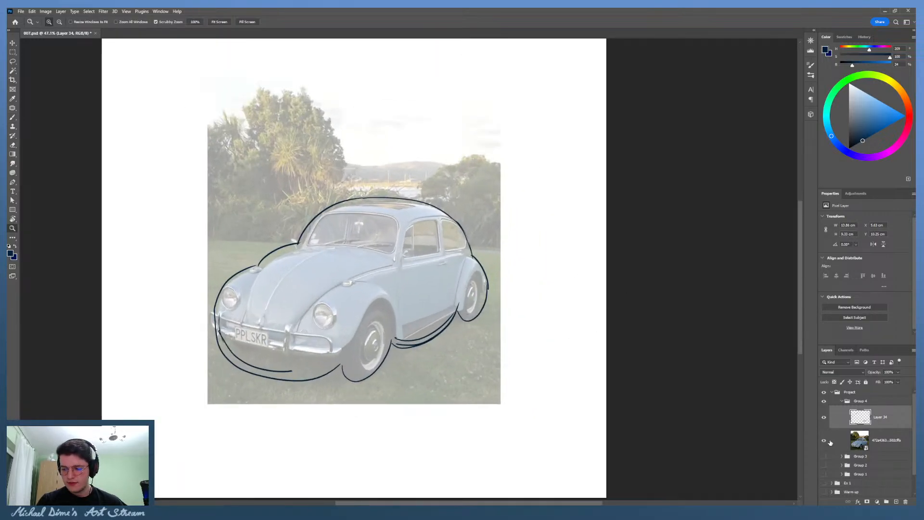
click(824, 440)
drag(417, 321, 447, 316)
Step: Erase the inner doubled curves under the bumper and sill, leaving a single outer contour
key(e)
drag(384, 358, 428, 343)
key(ctrl+z)
mouse_move(371, 357)
mouse_down()
mouse_move(489, 291)
mouse_move(470, 337)
mouse_move(508, 332)
mouse_move(482, 337)
mouse_up()
key(b)
key(z)
key(e)
drag(304, 328, 326, 360)
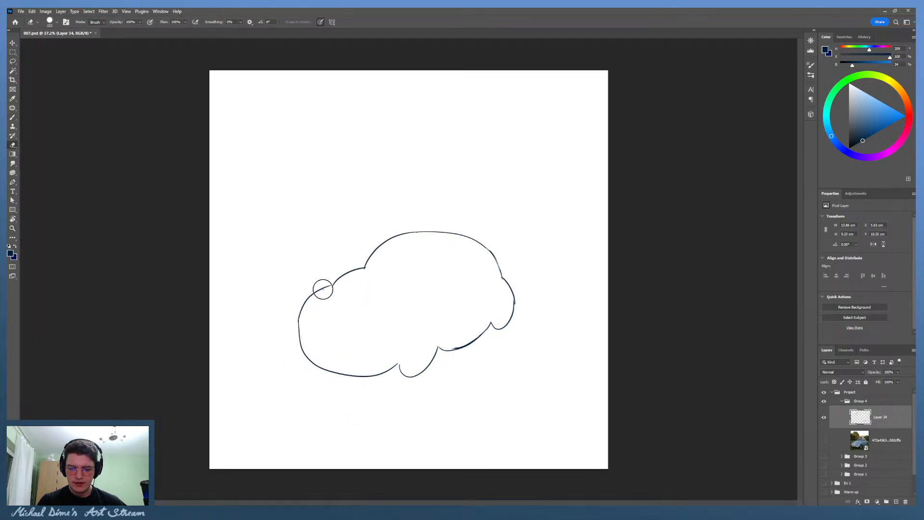
mouse_move(457, 342)
mouse_down()
mouse_move(474, 339)
mouse_move(456, 355)
mouse_move(505, 355)
mouse_up()
key(b)
key(ctrl+z)
key(ctrl+z)
key(ctrl+z)
Step: Sketch short slanted marks below the front and rear wheels, and erase them
key(z)
key(b)
key(z)
mouse_move(423, 360)
mouse_down()
mouse_move(406, 372)
mouse_move(332, 371)
mouse_up()
key(b)
key(z)
drag(516, 355, 536, 360)
key(b)
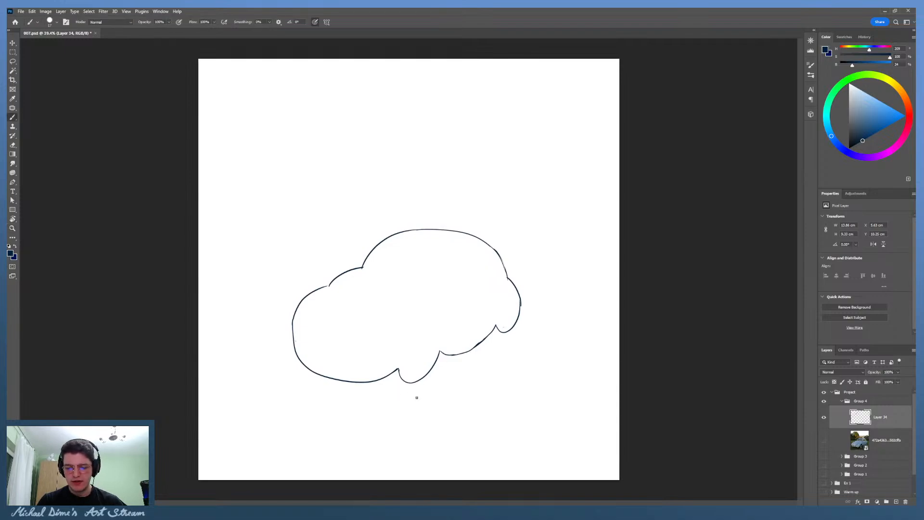
drag(418, 395, 436, 385)
drag(511, 349, 530, 337)
key(e)
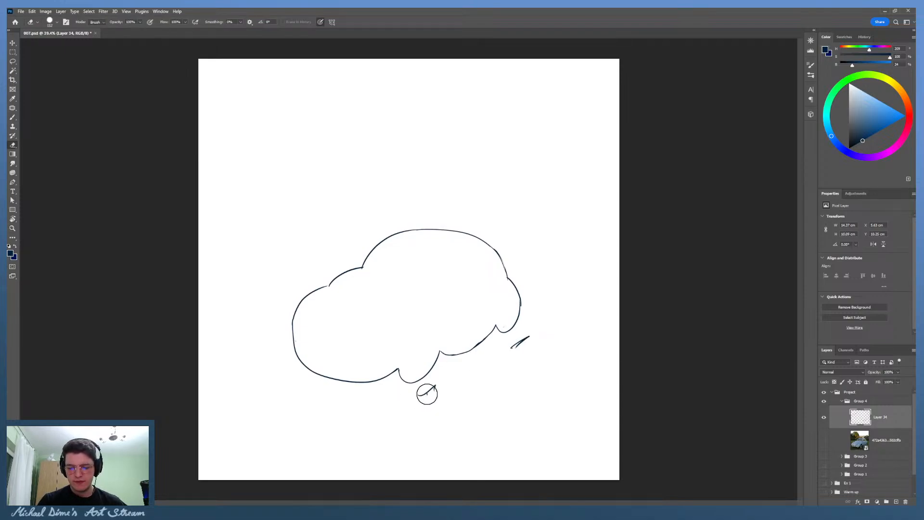
drag(418, 395, 435, 386)
mouse_move(511, 348)
mouse_down()
mouse_move(530, 337)
mouse_move(483, 346)
mouse_move(567, 314)
mouse_up()
Step: Sketch loose marks beside the rear wheel curve and remove them
key(z)
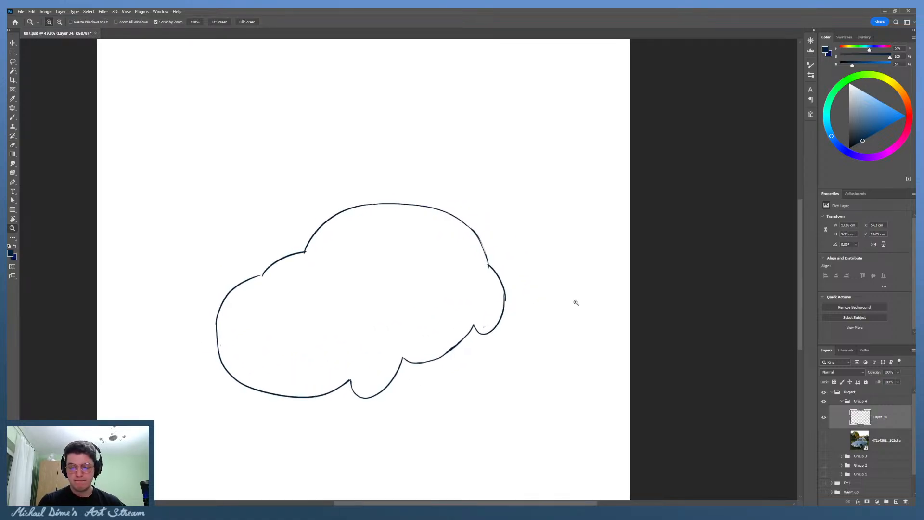
mouse_move(442, 287)
mouse_down()
mouse_move(431, 295)
mouse_move(441, 287)
mouse_up()
key(b)
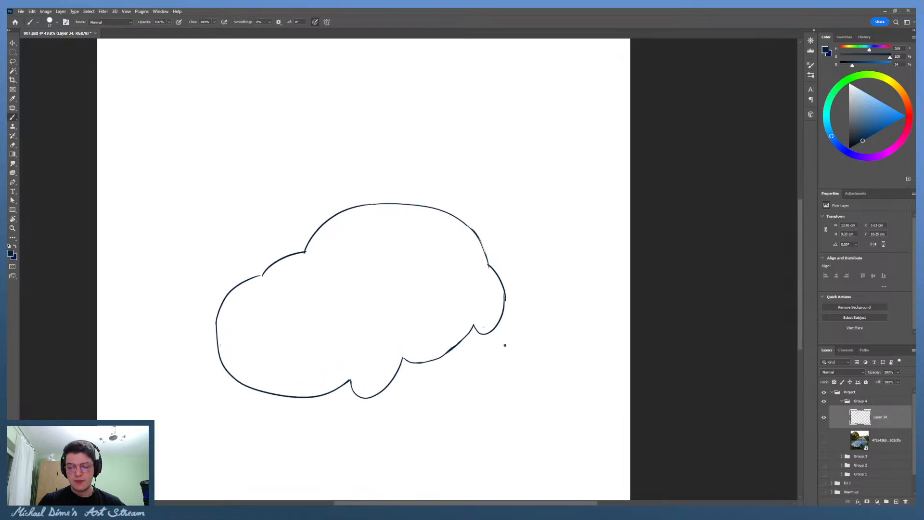
mouse_move(501, 333)
mouse_down()
mouse_move(524, 363)
mouse_move(530, 352)
mouse_up()
mouse_move(553, 380)
mouse_down()
mouse_move(559, 400)
mouse_move(524, 339)
mouse_move(510, 330)
mouse_move(512, 347)
mouse_move(502, 347)
mouse_move(538, 330)
mouse_up()
key(e)
key(b)
key(e)
Step: Replace the curved sill between the wheels with a straight slanted line
key(z)
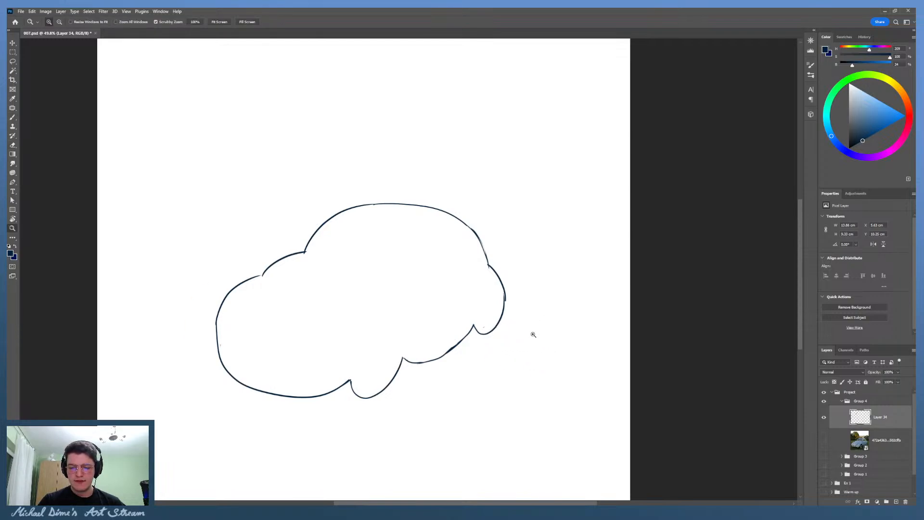
click(534, 334)
alt+click(526, 339)
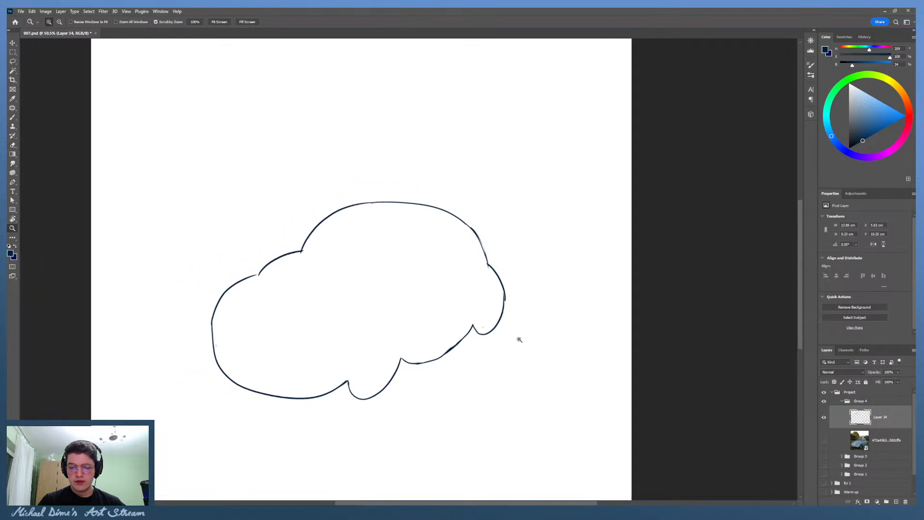
key(b)
mouse_move(428, 360)
mouse_down()
mouse_move(448, 359)
mouse_move(487, 311)
mouse_up()
key(ctrl+z)
key(e)
mouse_move(391, 359)
mouse_down()
mouse_move(419, 367)
mouse_move(489, 313)
mouse_move(466, 323)
mouse_move(492, 309)
mouse_move(494, 317)
mouse_up()
key(b)
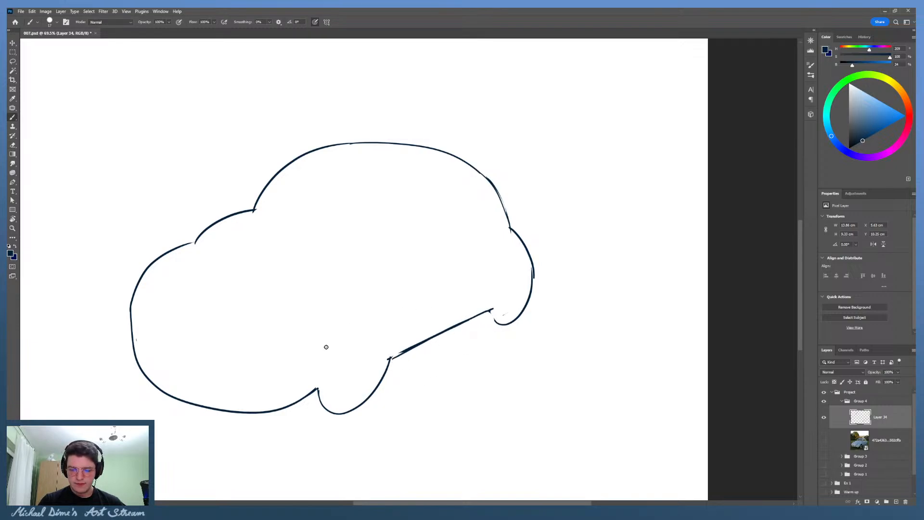
Step: Replace the rounded curve under the front bumper with a nearly straight line ending at the front wheel
drag(134, 346, 309, 384)
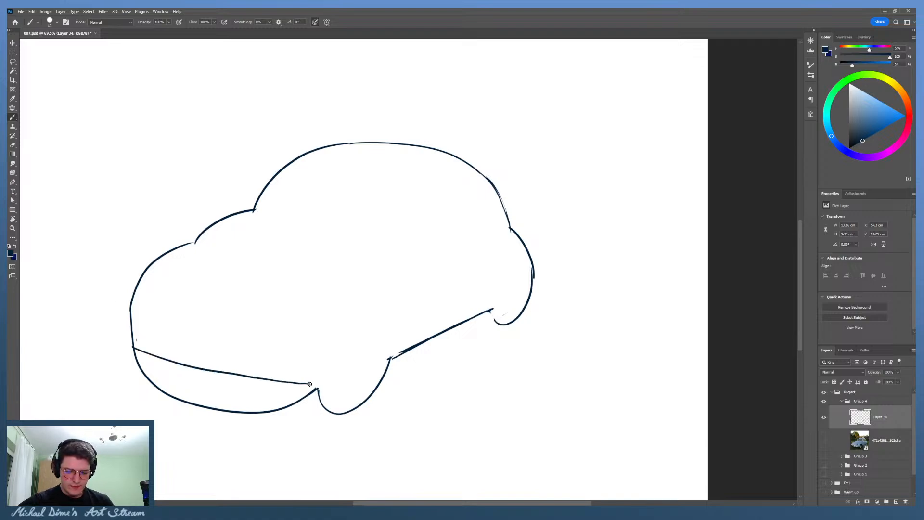
key(ctrl+z)
mouse_move(130, 339)
mouse_down()
mouse_move(265, 387)
mouse_move(304, 393)
mouse_move(256, 377)
mouse_move(305, 391)
mouse_up()
key(ctrl+z)
key(e)
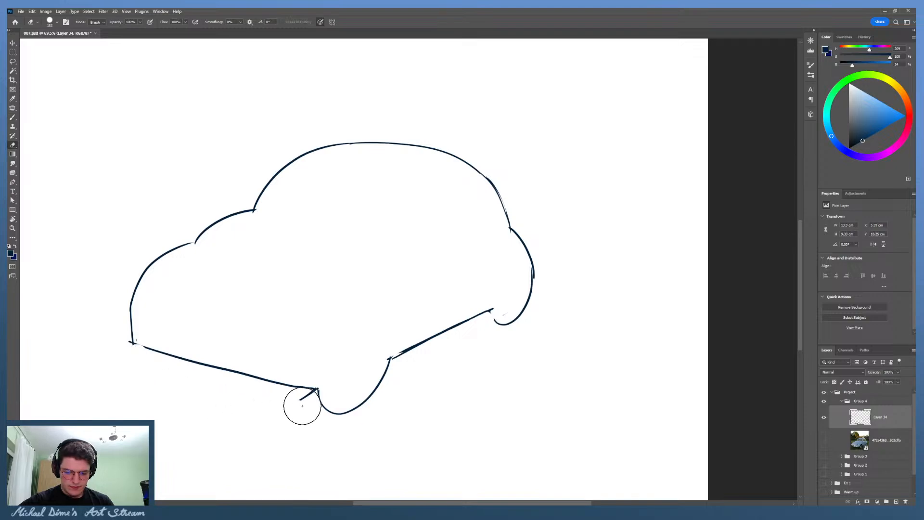
drag(313, 402, 305, 392)
Step: Close the gaps between the front and rear wheel curves and the straight lower lines
key(b)
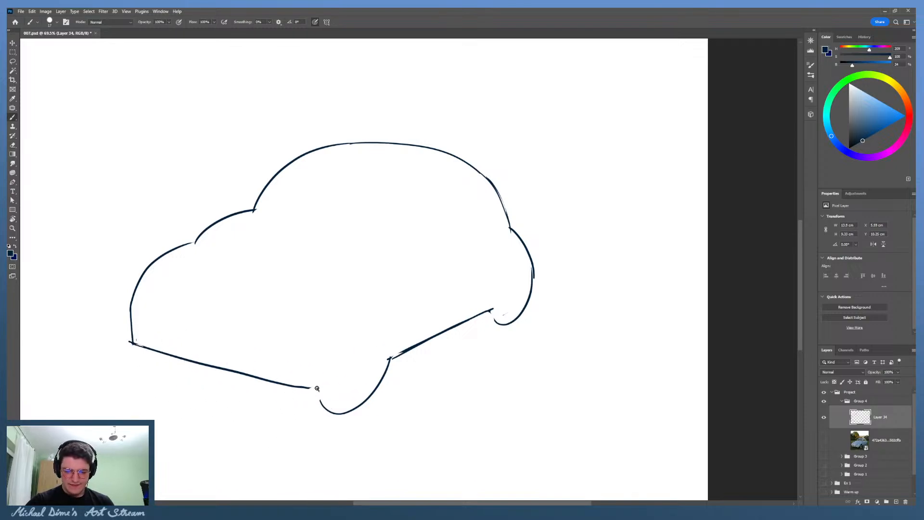
key(z)
key(ctrl+0)
drag(566, 297, 583, 297)
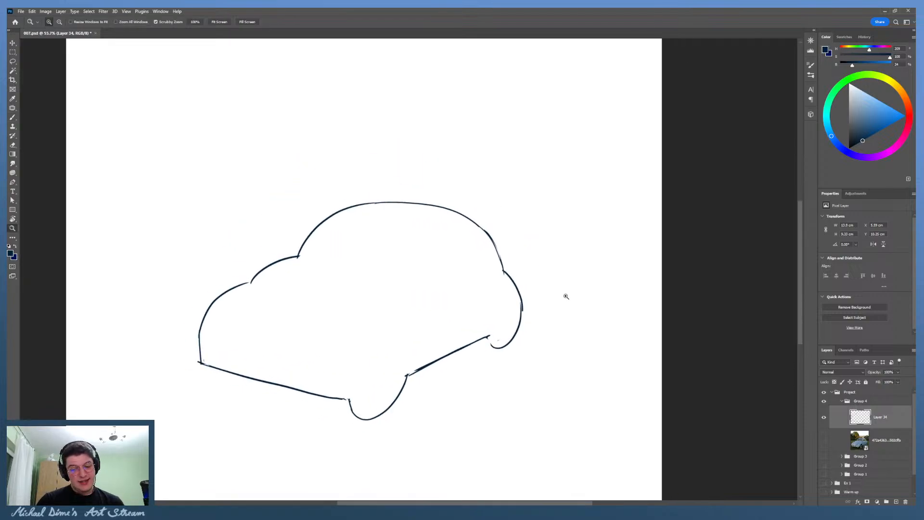
key(b)
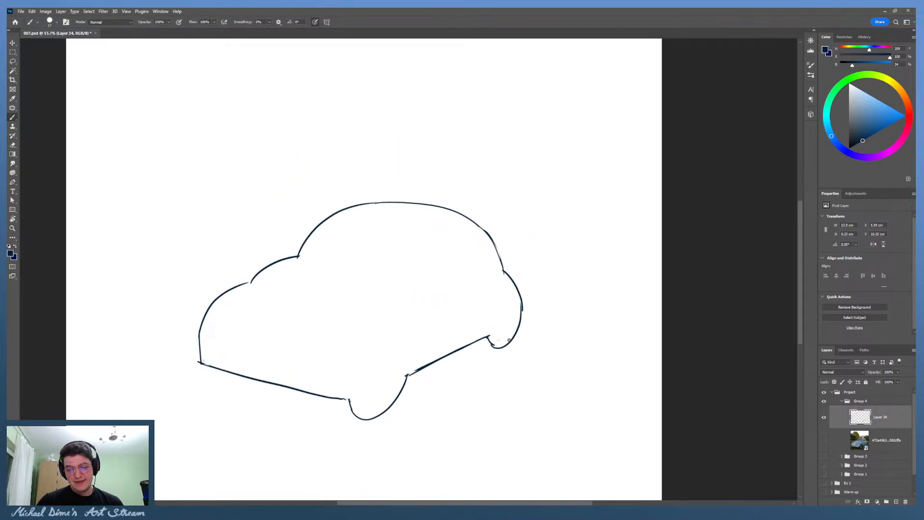
key(z)
key(ctrl+0)
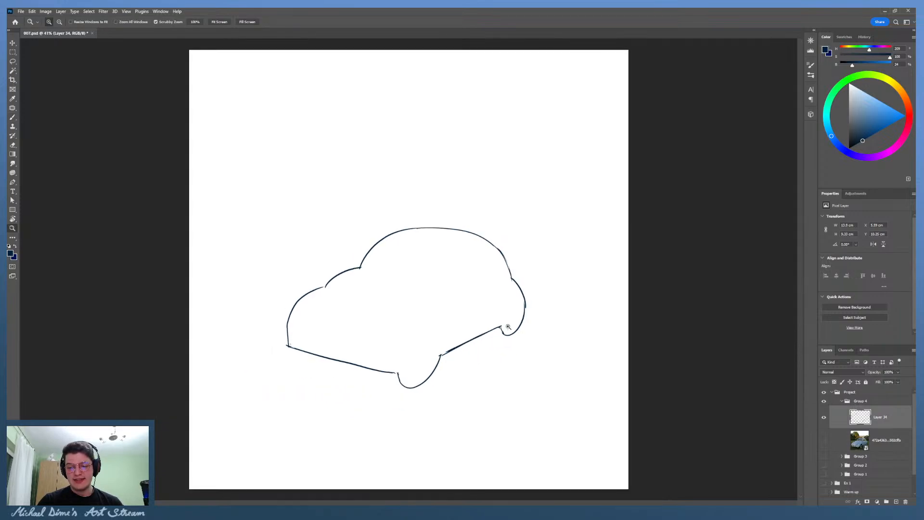
drag(561, 315, 582, 306)
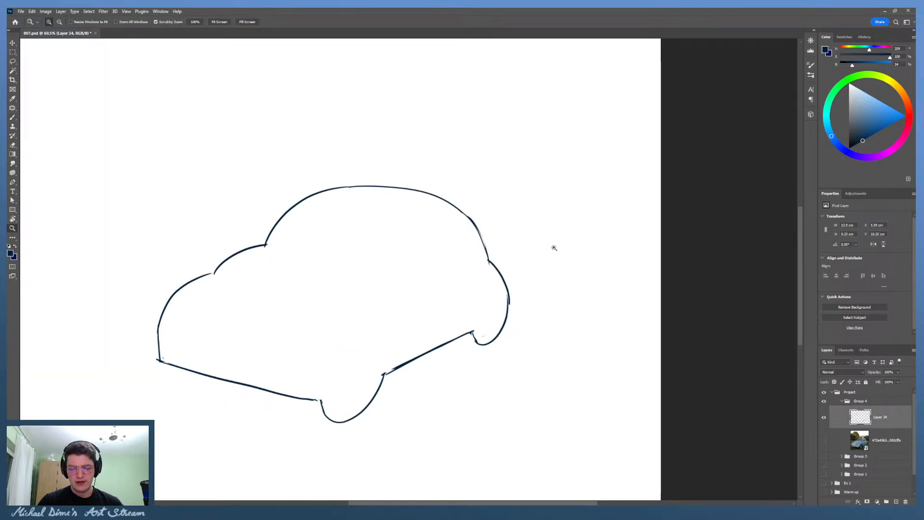
Step: Sketch loose straight strokes beneath the sill line and the front bumper line, and remove them
key(b)
drag(406, 393, 473, 362)
drag(414, 393, 461, 373)
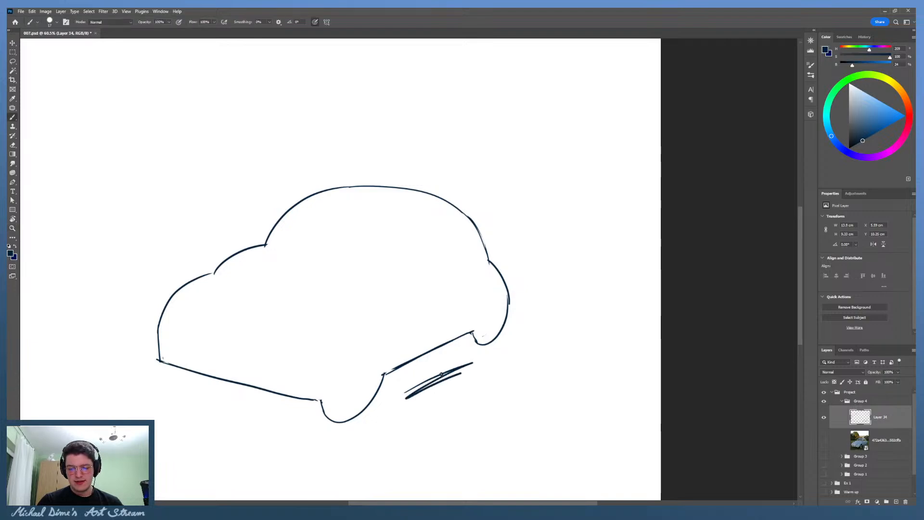
drag(180, 400, 284, 427)
mouse_move(166, 387)
mouse_down()
mouse_move(243, 417)
mouse_move(316, 429)
mouse_up()
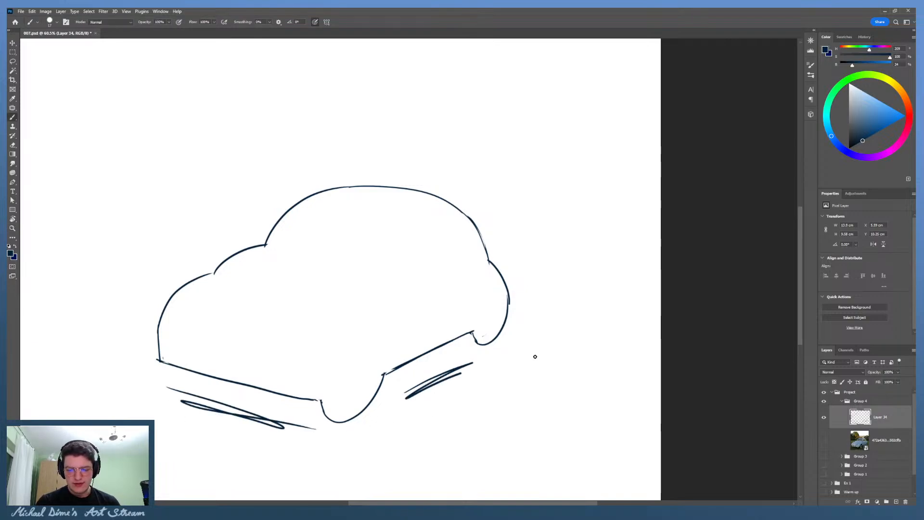
key(ctrl+z)
key(ctrl+z)
key(ctrl+z)
key(ctrl+z)
key(ctrl+z)
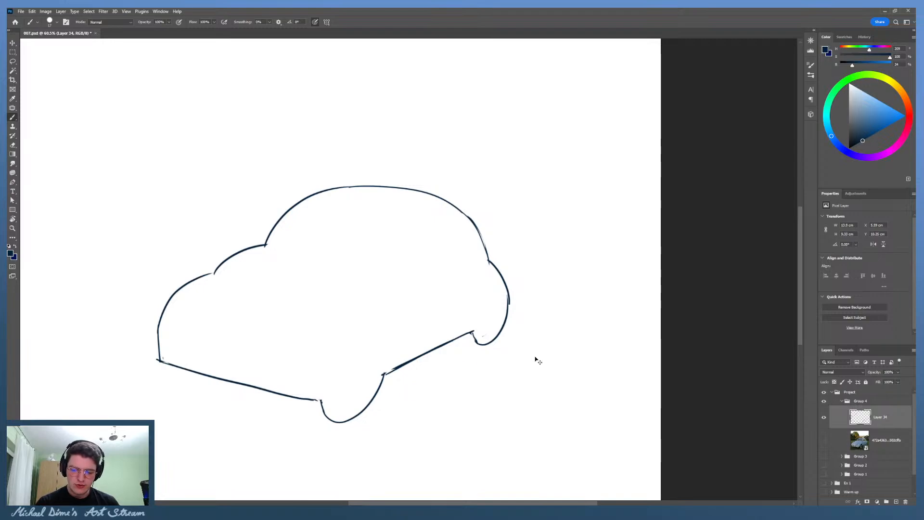
Step: Erase the overlapping stroke end on the rear curve and restore a clean outline there
key(e)
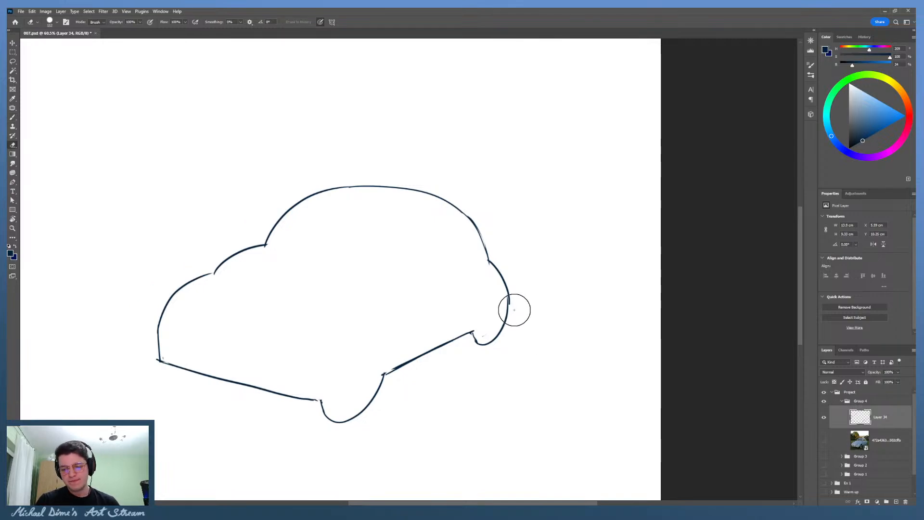
mouse_move(514, 309)
mouse_down()
mouse_move(513, 297)
mouse_move(504, 324)
mouse_up()
key(b)
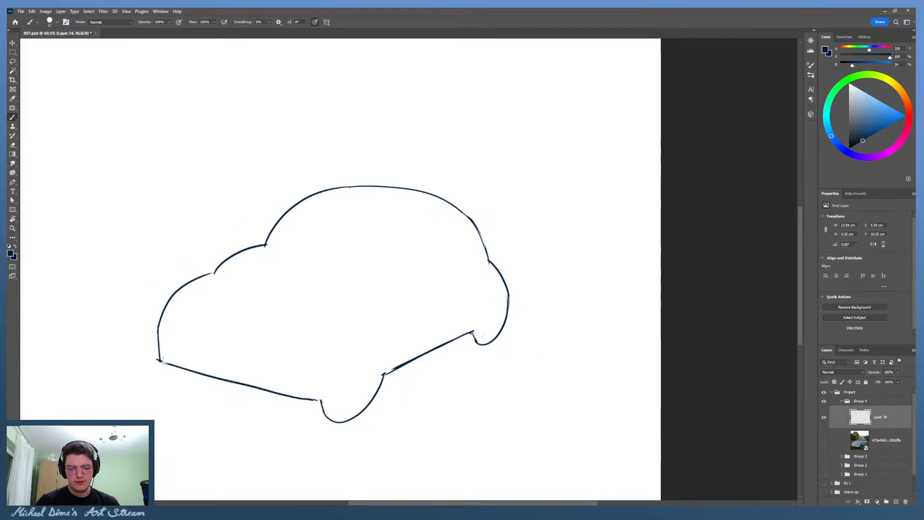
Step: Replace the sharp front corner with a small rounded curve running into the straight bumper line
key(e)
mouse_move(152, 353)
mouse_down()
mouse_move(157, 326)
mouse_move(159, 359)
mouse_move(148, 333)
mouse_move(167, 371)
mouse_move(148, 322)
mouse_move(164, 363)
mouse_move(164, 315)
mouse_move(167, 363)
mouse_move(158, 323)
mouse_up()
key(b)
key(e)
key(b)
key(ctrl+z)
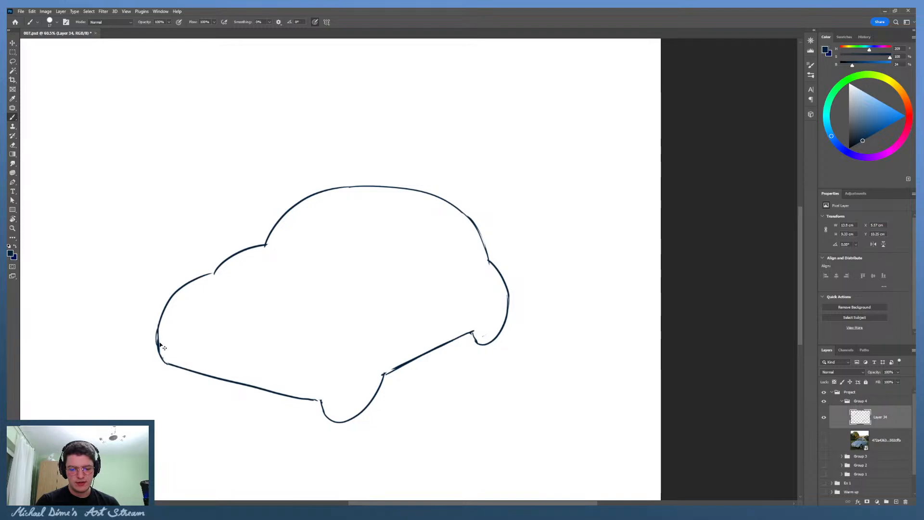
key(ctrl+z)
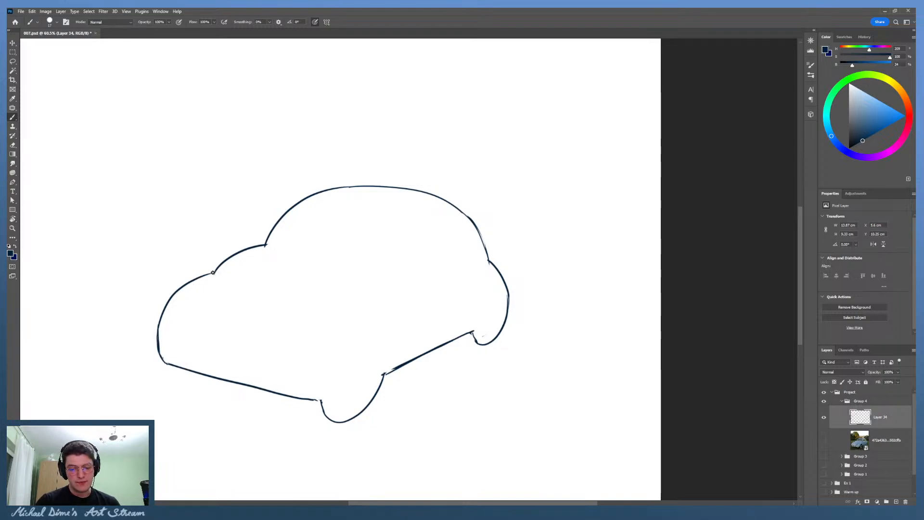
Step: Clean up the corners where the straight lower lines meet the front wheel curve
key(e)
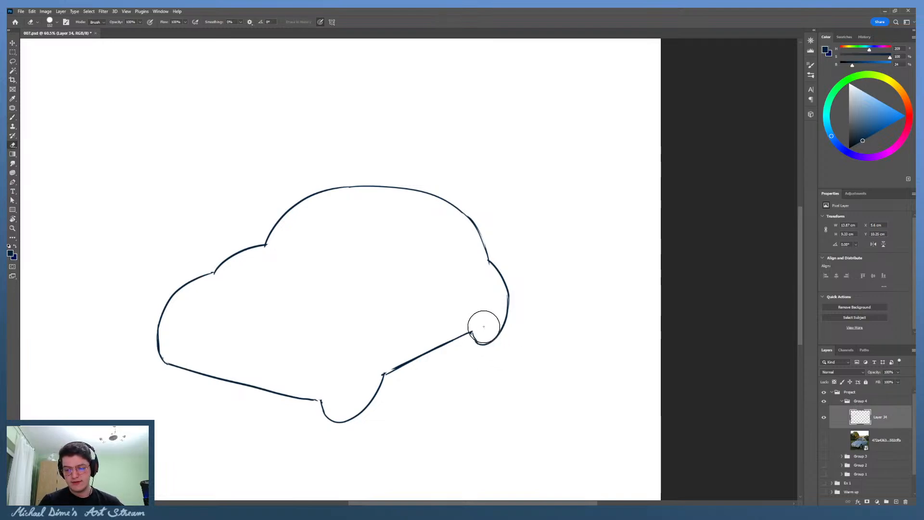
drag(377, 379, 384, 370)
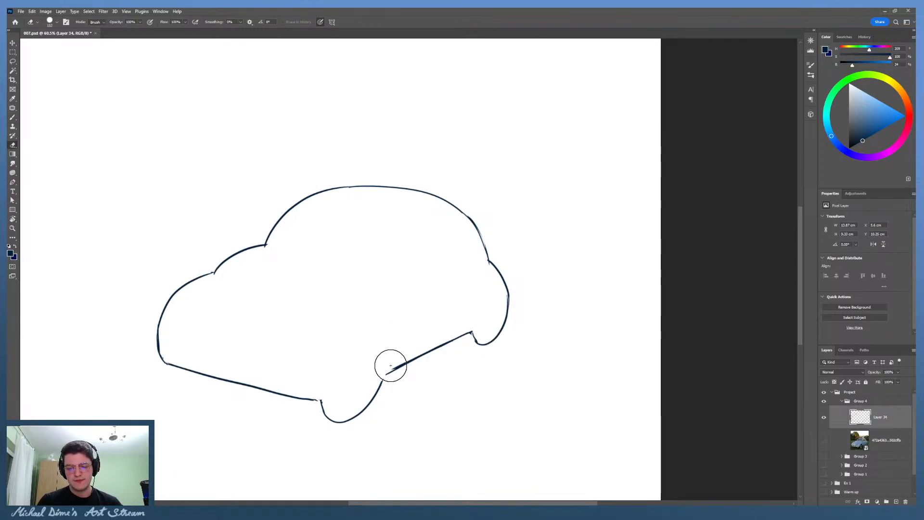
key(b)
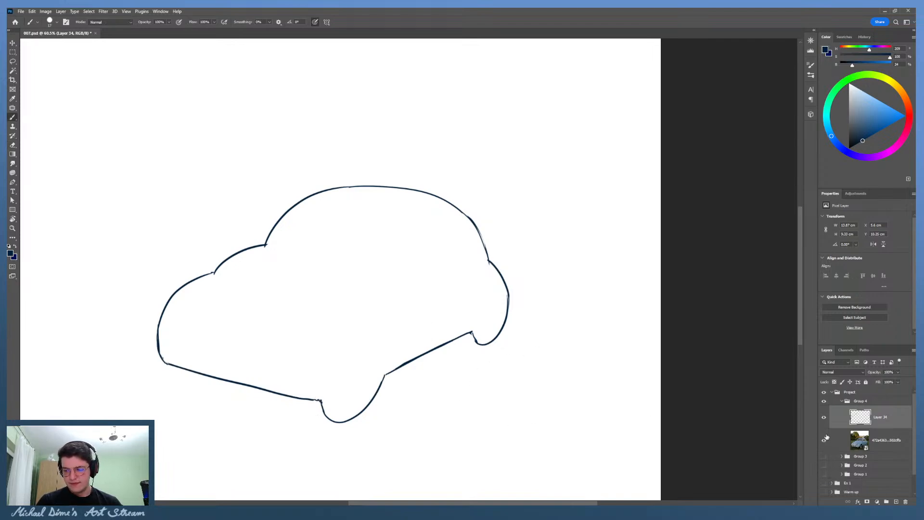
Step: Show the reference photo, hide the silhouette layer and add a new empty layer above it
click(825, 439)
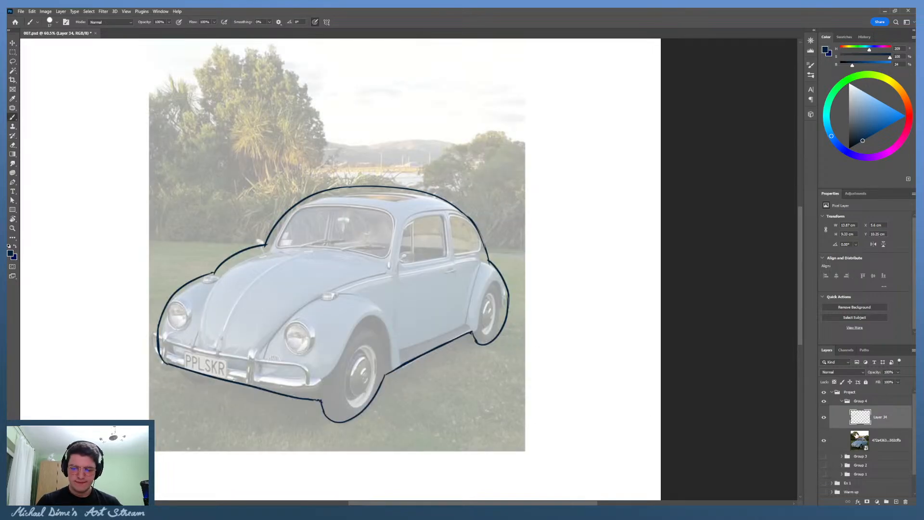
click(823, 417)
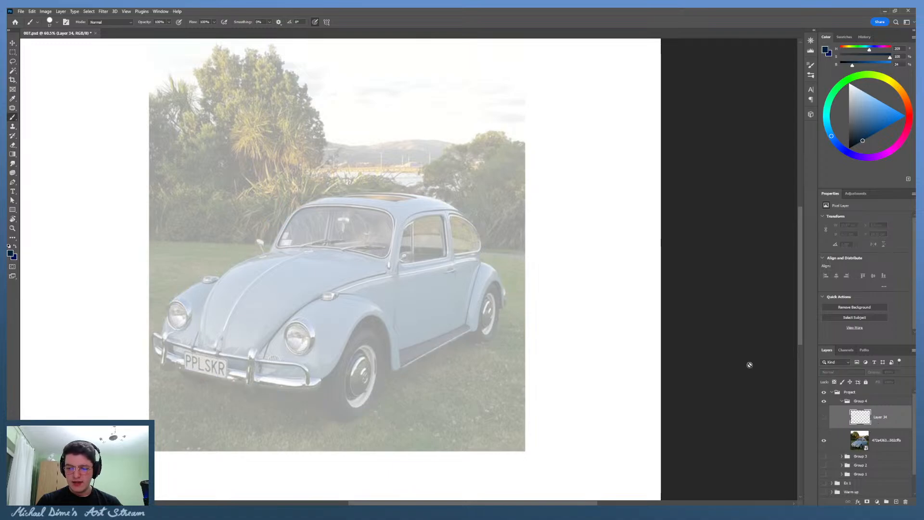
click(827, 423)
click(824, 417)
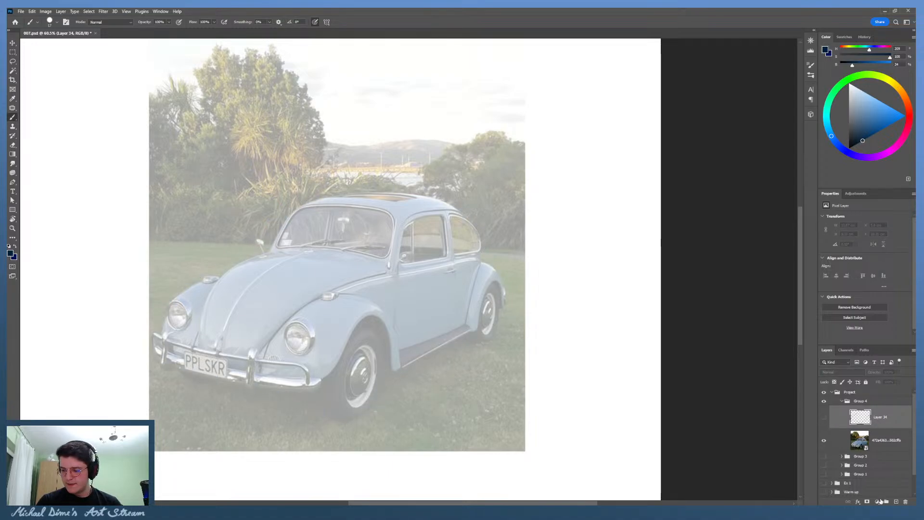
click(897, 502)
Step: Draw one flowing curve from the front bumper along the hood edge and window line, around the rear fender to the rear wheel
key(z)
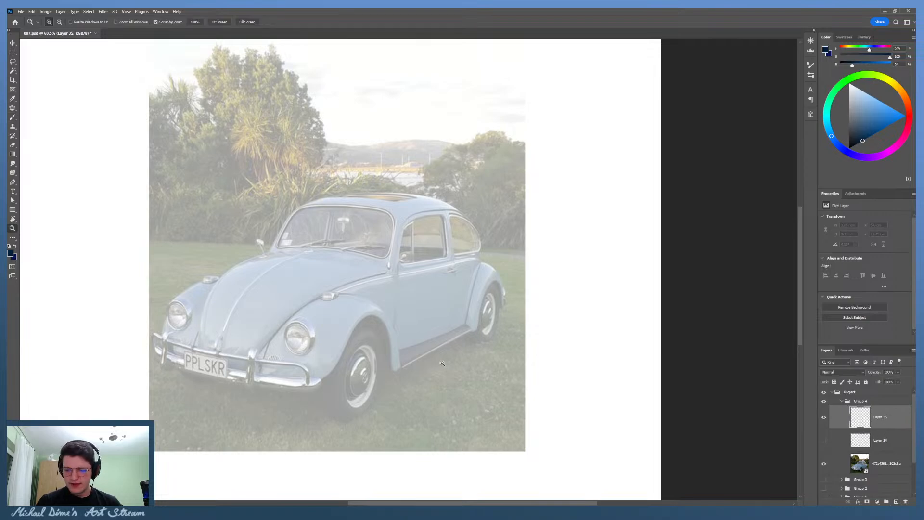
mouse_move(443, 371)
mouse_down()
mouse_move(459, 354)
mouse_move(497, 398)
mouse_move(429, 339)
mouse_move(455, 367)
mouse_up()
key(b)
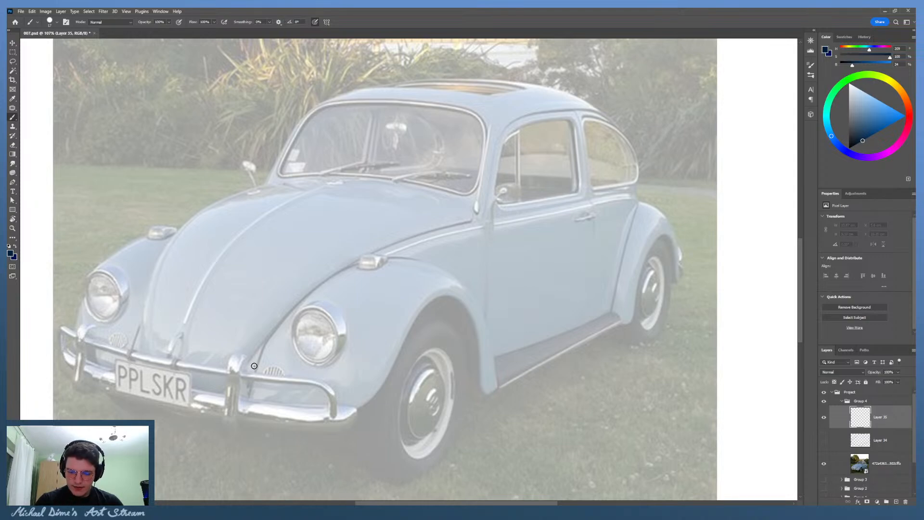
mouse_move(253, 374)
mouse_down()
mouse_move(292, 312)
mouse_move(345, 271)
mouse_move(454, 228)
mouse_move(634, 198)
mouse_move(667, 217)
mouse_move(682, 260)
mouse_up()
key(ctrl+z)
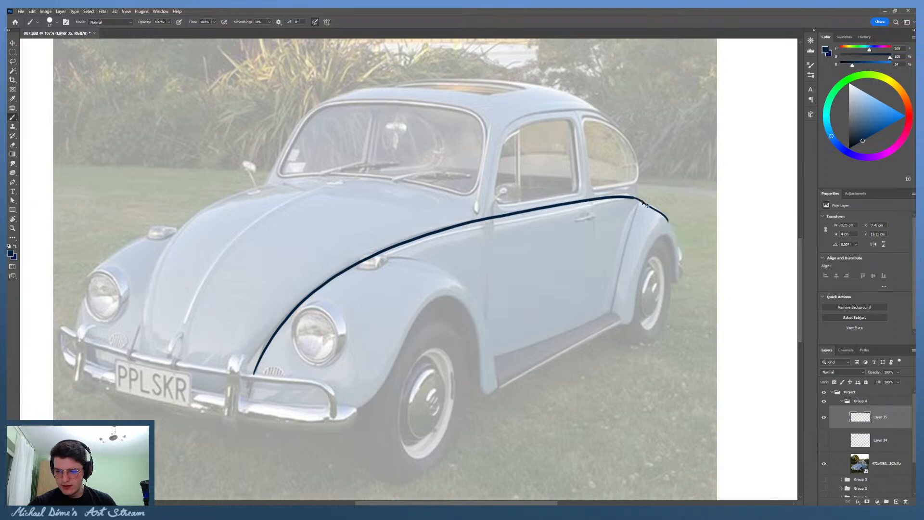
mouse_move(647, 204)
mouse_down()
mouse_move(681, 250)
mouse_move(678, 285)
mouse_move(642, 342)
mouse_up()
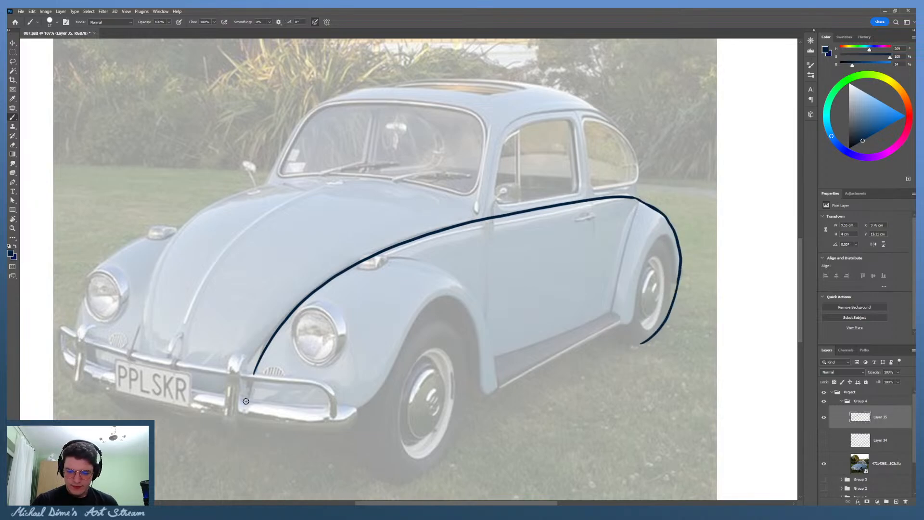
drag(246, 401, 291, 295)
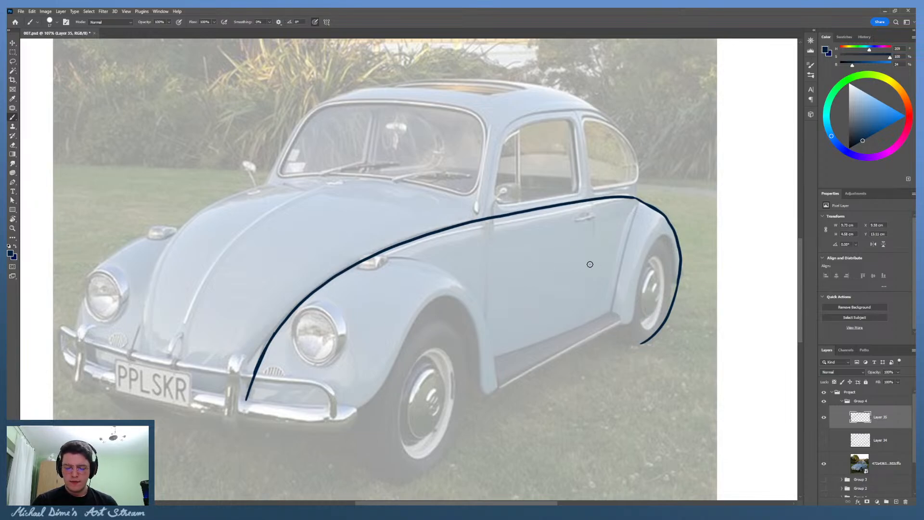
Step: Draw curves along the hood's centre crease and over the top of the roof
mouse_move(175, 355)
mouse_down()
mouse_move(202, 286)
mouse_move(243, 232)
mouse_move(298, 198)
mouse_move(362, 183)
mouse_up()
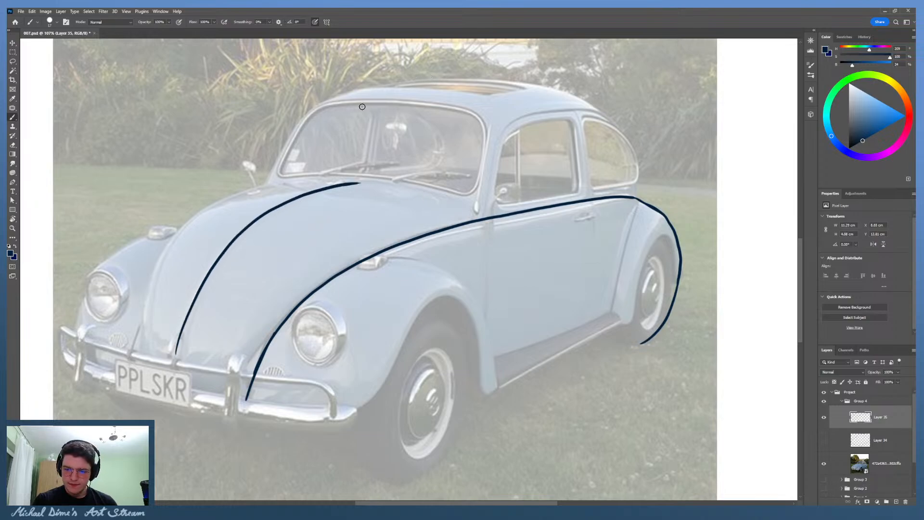
mouse_move(331, 106)
mouse_down()
mouse_move(416, 79)
mouse_move(561, 98)
mouse_up()
key(ctrl+z)
drag(323, 102, 587, 93)
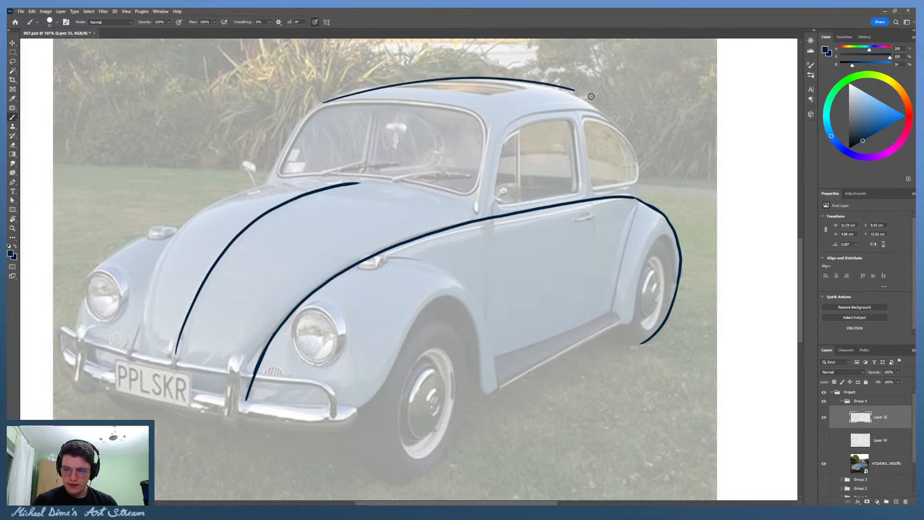
Step: Draw curves along the upper edges of the side windows and the windshield, meeting at the front pillar
mouse_move(490, 139)
mouse_down()
mouse_move(554, 111)
mouse_move(606, 113)
mouse_up()
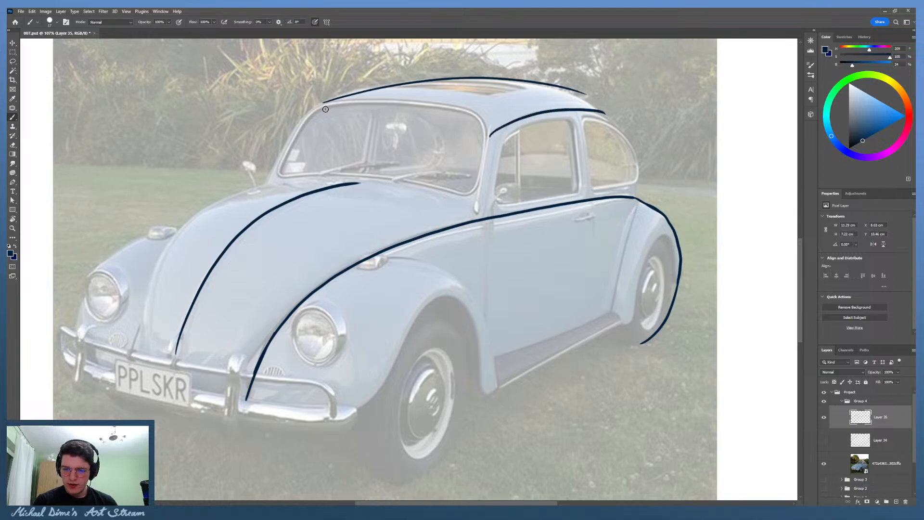
mouse_move(326, 108)
mouse_down()
mouse_move(445, 103)
mouse_move(496, 154)
mouse_up()
key(ctrl+z)
mouse_move(308, 111)
mouse_down()
mouse_move(448, 106)
mouse_move(496, 150)
mouse_up()
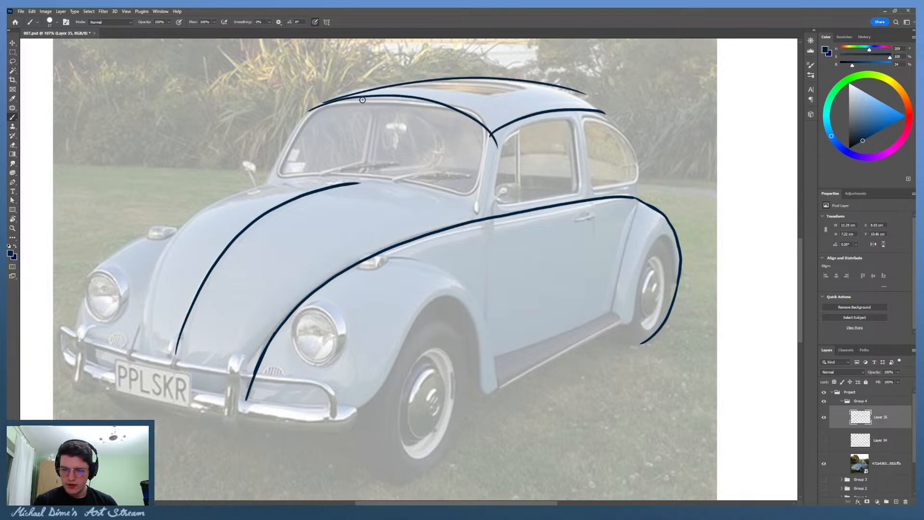
drag(402, 96, 523, 82)
key(ctrl+z)
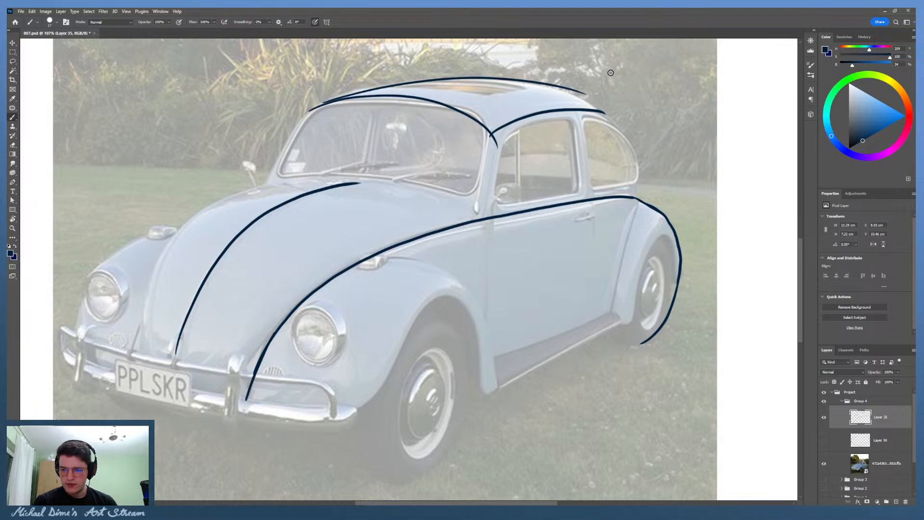
Step: Redraw the rear end of the roof curve so it bends down to meet the side window curve
key(e)
key(b)
mouse_move(604, 98)
mouse_down()
mouse_move(565, 82)
mouse_move(606, 115)
mouse_up()
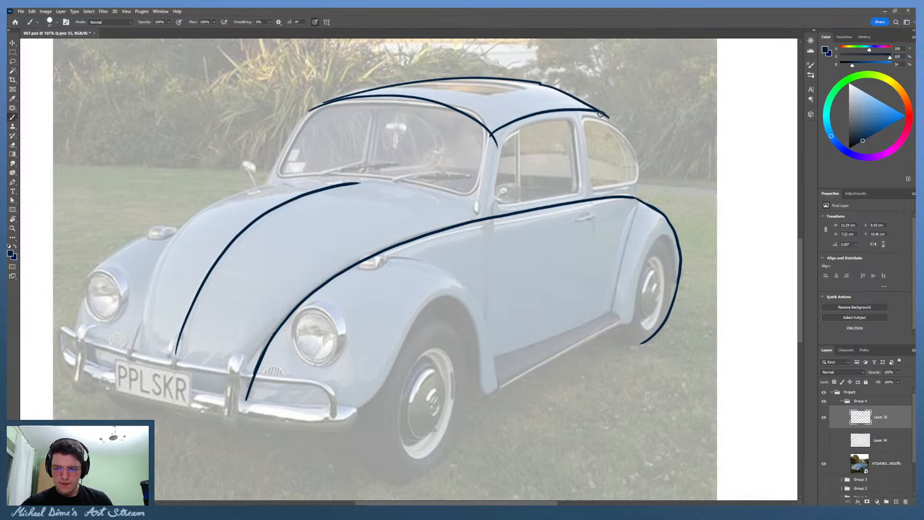
key(ctrl+z)
drag(542, 84, 605, 114)
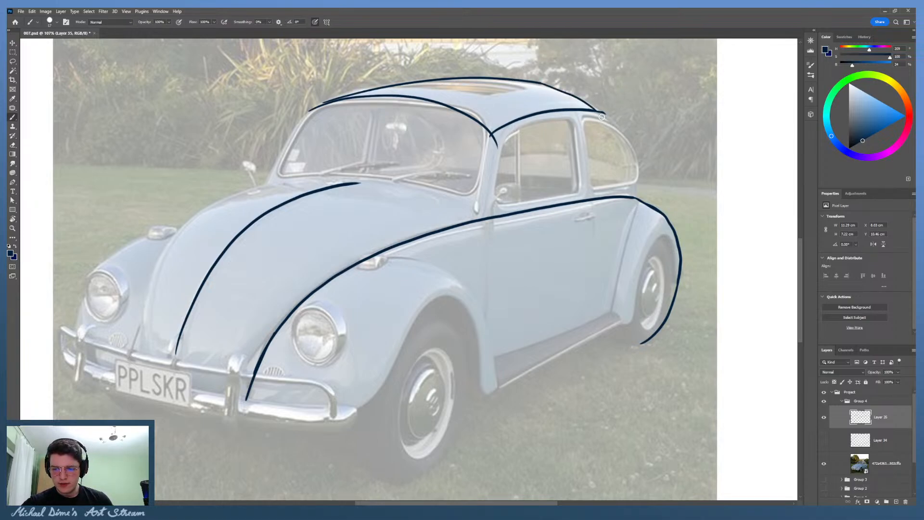
key(ctrl+z)
drag(541, 82, 602, 120)
key(ctrl+z)
drag(541, 83, 601, 118)
key(ctrl+z)
Step: Sketch a loose stroke and a direction arrow above the car's roof, and remove them
key(z)
drag(546, 210, 474, 216)
drag(528, 260, 567, 227)
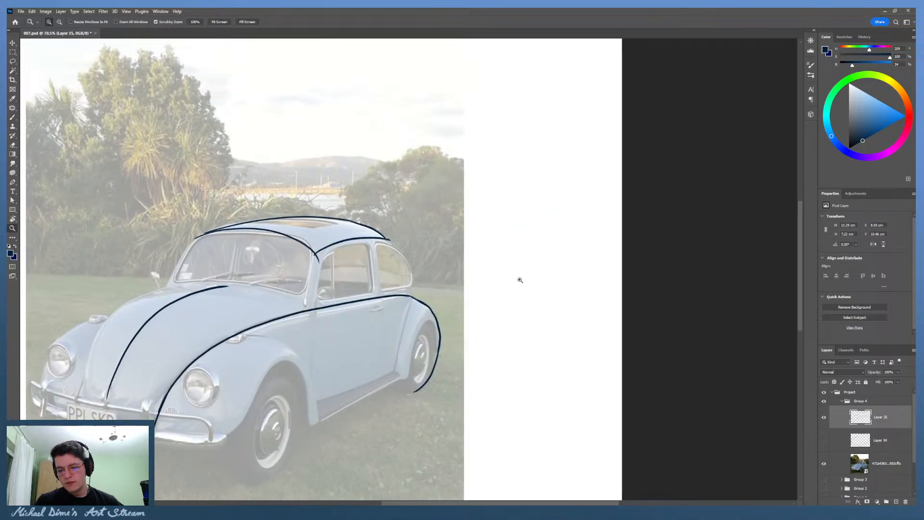
drag(520, 280, 417, 326)
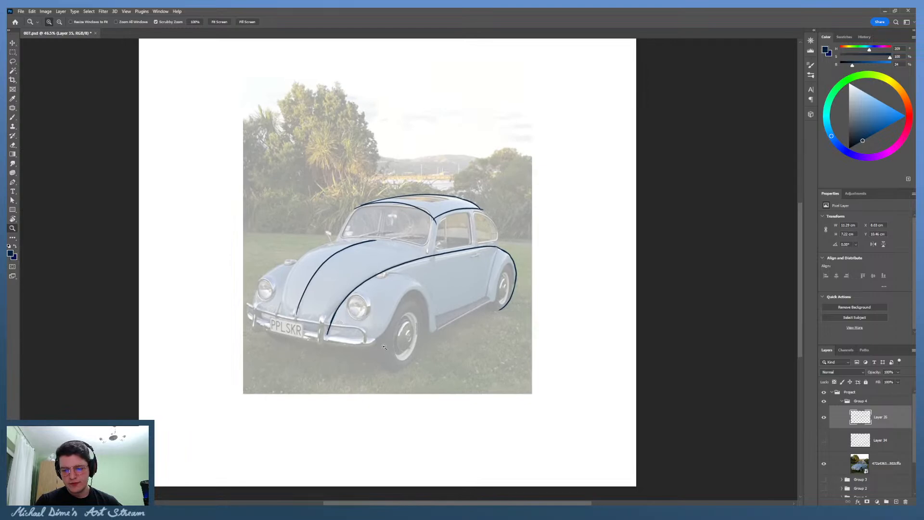
key(b)
mouse_move(422, 143)
mouse_down()
mouse_move(233, 212)
mouse_move(287, 218)
mouse_up()
key(e)
mouse_move(255, 181)
mouse_down()
mouse_move(297, 185)
mouse_move(278, 212)
mouse_move(419, 143)
mouse_up()
key(b)
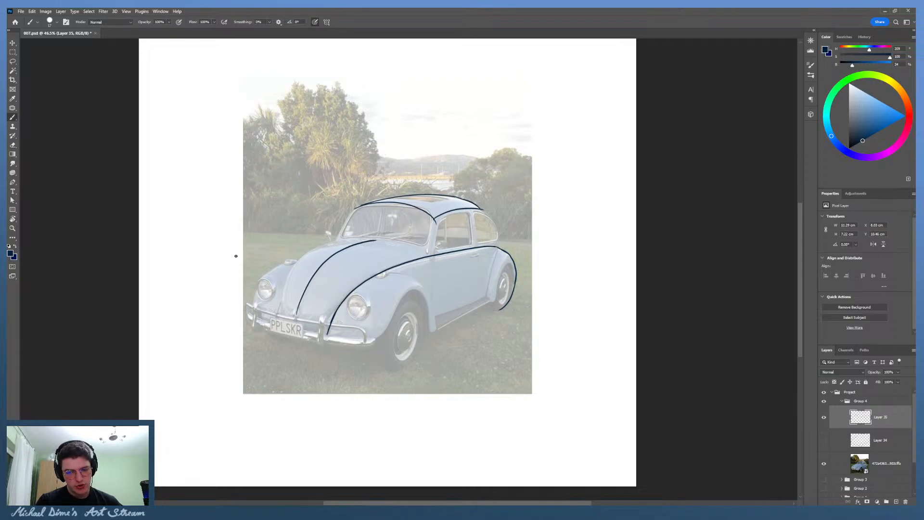
mouse_move(318, 190)
mouse_down()
mouse_move(510, 164)
mouse_move(487, 163)
mouse_move(502, 179)
mouse_up()
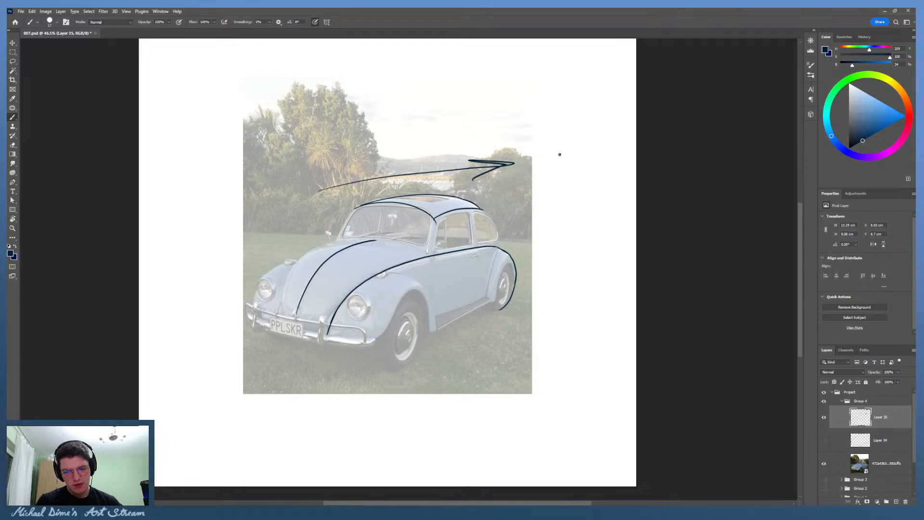
key(ctrl+z)
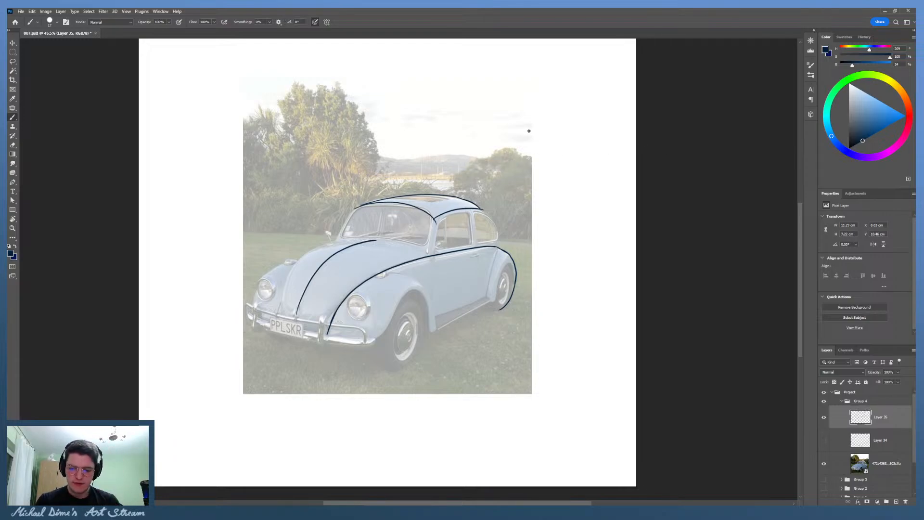
Step: Draw a curve along the far edge of the hood, from the front bumper to the windshield's base
key(z)
drag(349, 254, 359, 232)
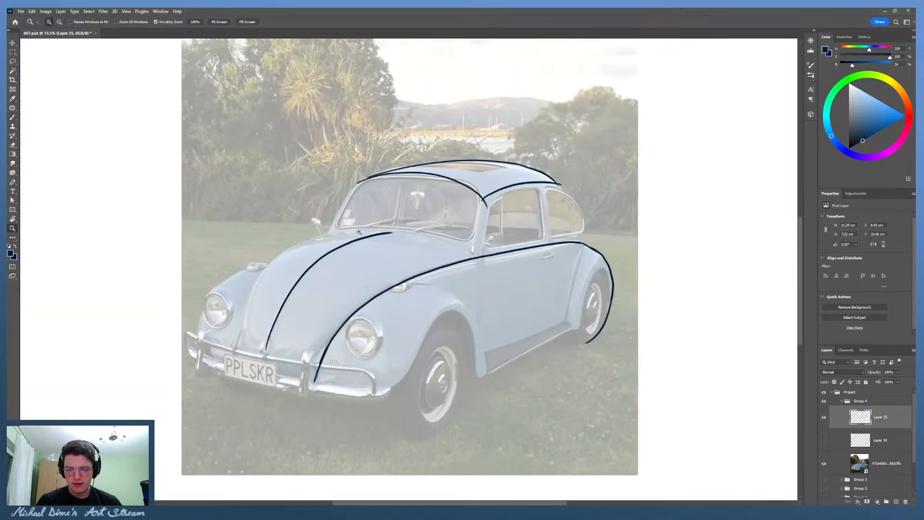
key(b)
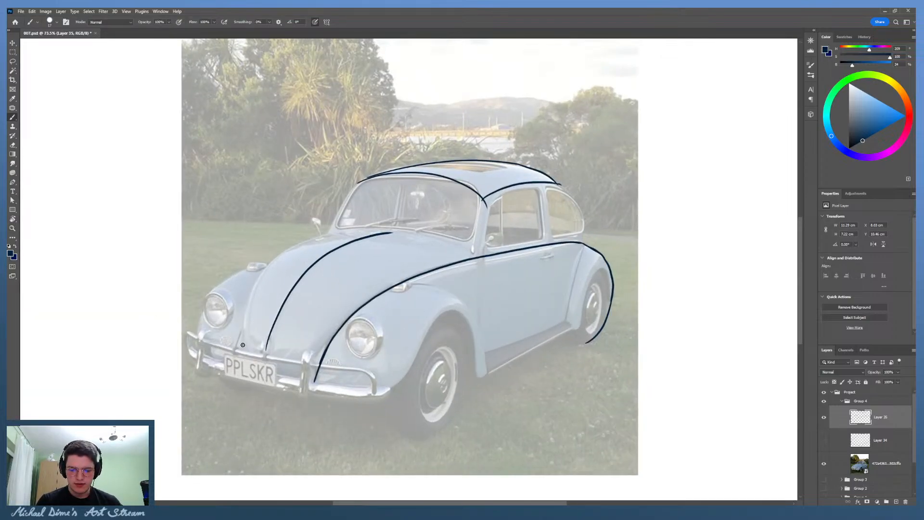
mouse_move(240, 351)
mouse_down()
mouse_move(268, 262)
mouse_move(266, 281)
mouse_move(341, 210)
mouse_move(298, 243)
mouse_up()
key(ctrl+z)
key(ctrl+z)
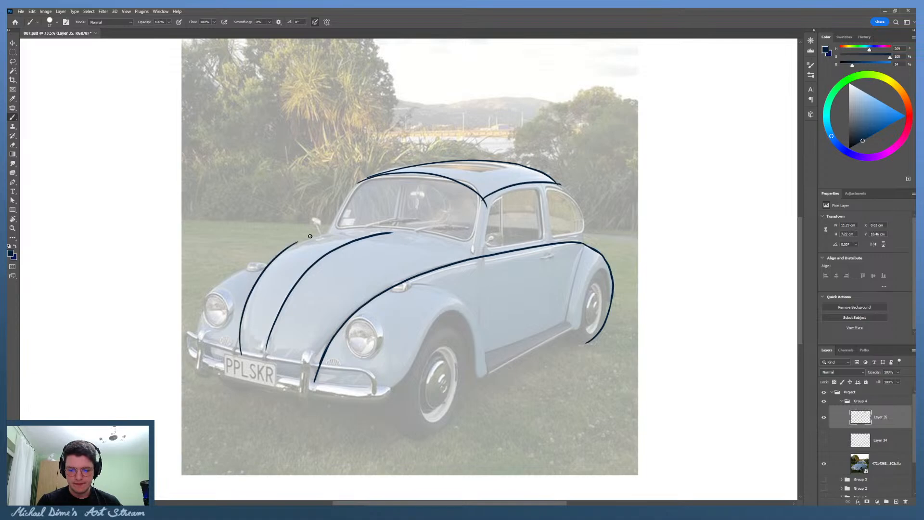
key(ctrl+z)
drag(244, 352, 301, 246)
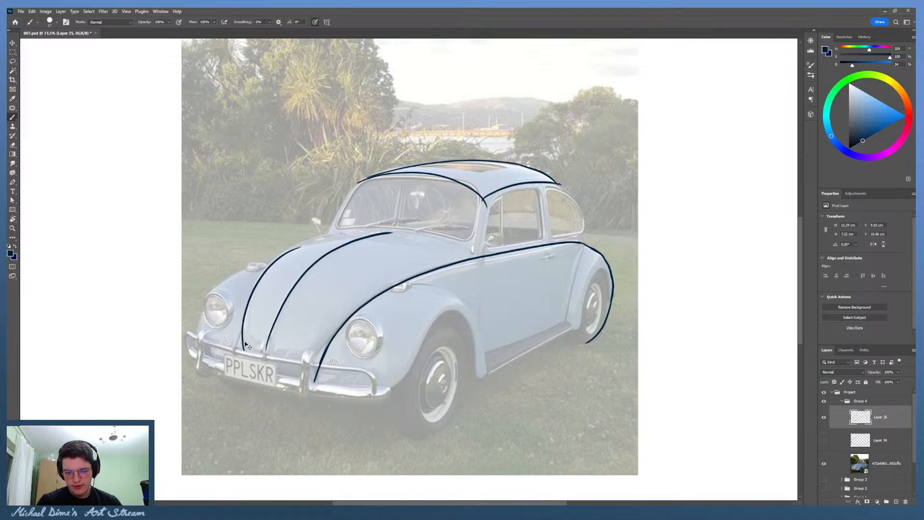
key(ctrl+z)
mouse_move(243, 353)
mouse_down()
mouse_move(243, 332)
mouse_move(335, 228)
mouse_move(251, 296)
mouse_move(327, 231)
mouse_up()
key(ctrl+z)
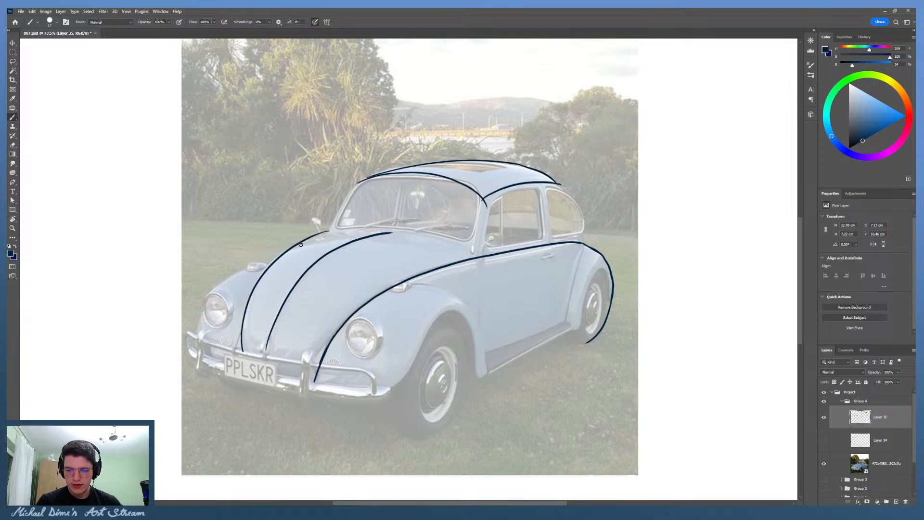
Step: Draw a curve along the windshield's far edge, from the base of the hood curve up to the roof line
drag(332, 231, 385, 171)
key(ctrl+z)
drag(331, 230, 371, 175)
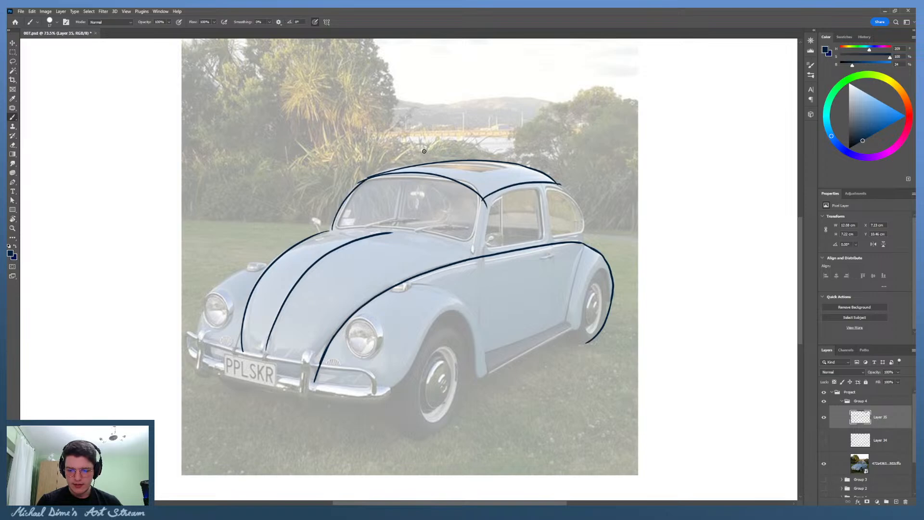
Step: Sketch trial strokes over the far front fender and both headlights, and undo them
mouse_move(195, 339)
mouse_down()
mouse_move(221, 296)
mouse_move(285, 259)
mouse_move(243, 273)
mouse_move(283, 262)
mouse_up()
key(ctrl+z)
key(ctrl+z)
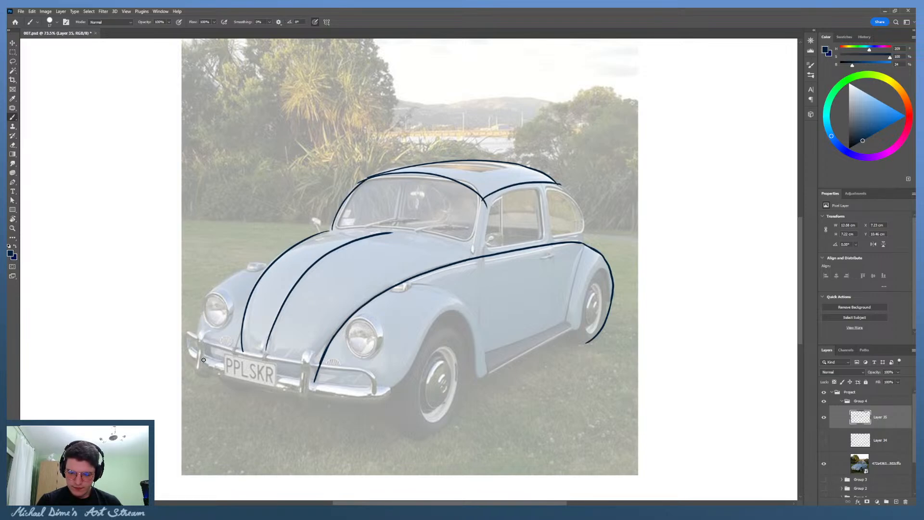
key(z)
drag(383, 285, 386, 304)
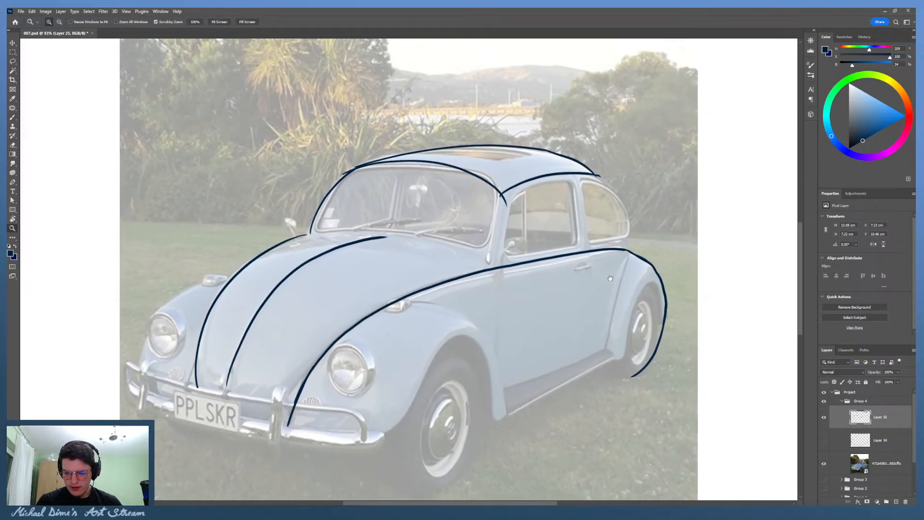
key(b)
mouse_move(345, 351)
mouse_down()
mouse_move(331, 369)
mouse_move(369, 363)
mouse_up()
key(ctrl+z)
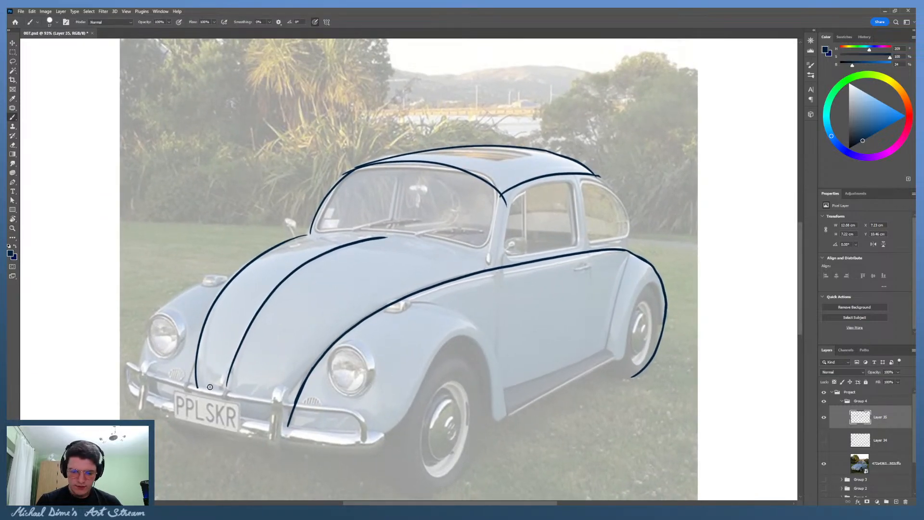
drag(155, 353, 172, 311)
key(ctrl+z)
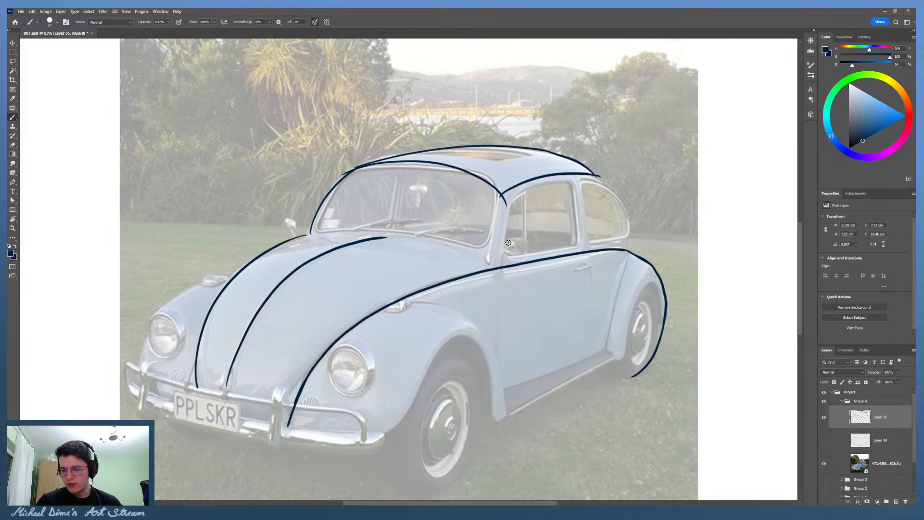
Step: Try out short strokes at the side windows, the rear wheel and the end of the front bumper, and remove them
mouse_move(516, 240)
mouse_down()
mouse_move(507, 247)
mouse_move(522, 240)
mouse_up()
key(ctrl+z)
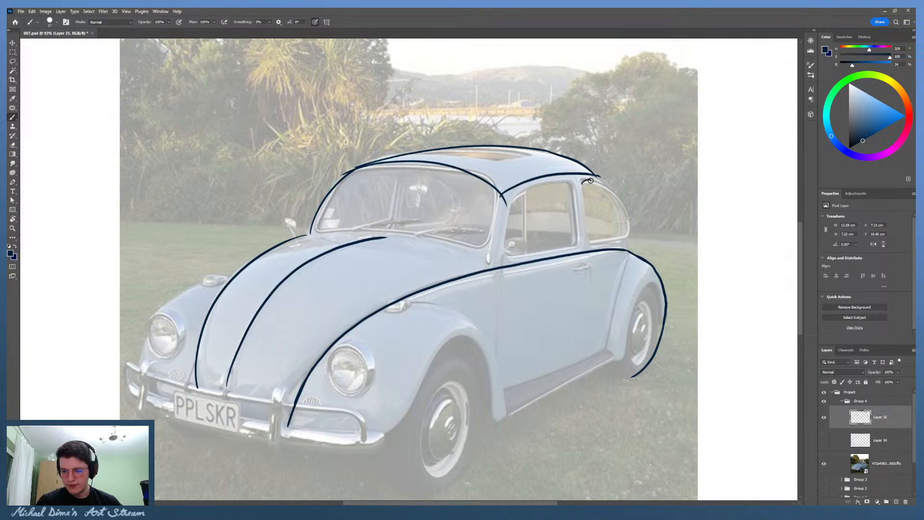
key(ctrl+z)
mouse_move(629, 347)
mouse_down()
mouse_move(653, 343)
mouse_move(634, 303)
mouse_up()
key(ctrl+z)
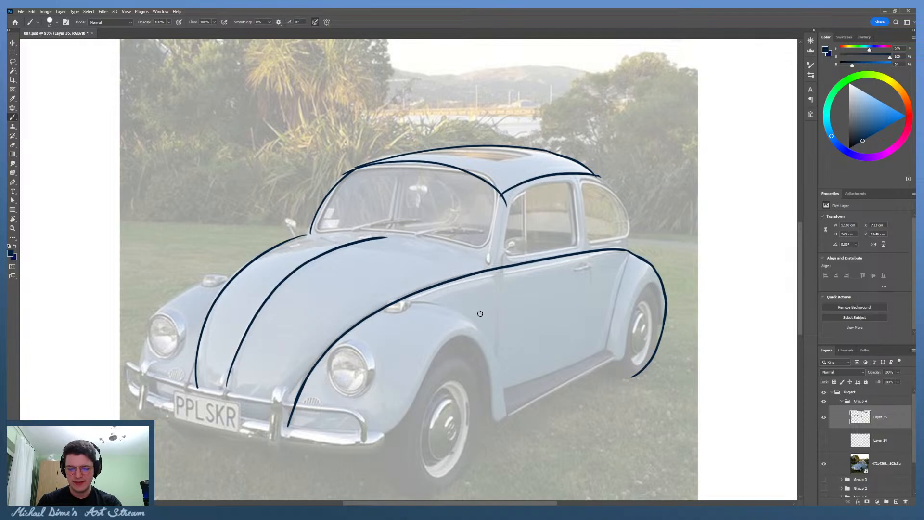
drag(346, 411, 367, 442)
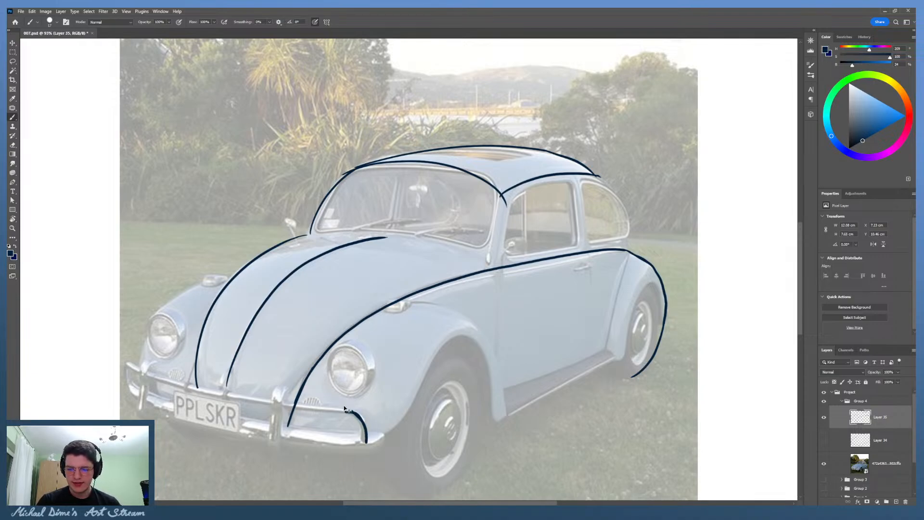
key(ctrl+z)
Step: Draw a line along the running board's lower edge, from behind the front wheel to the rear wheel
key(z)
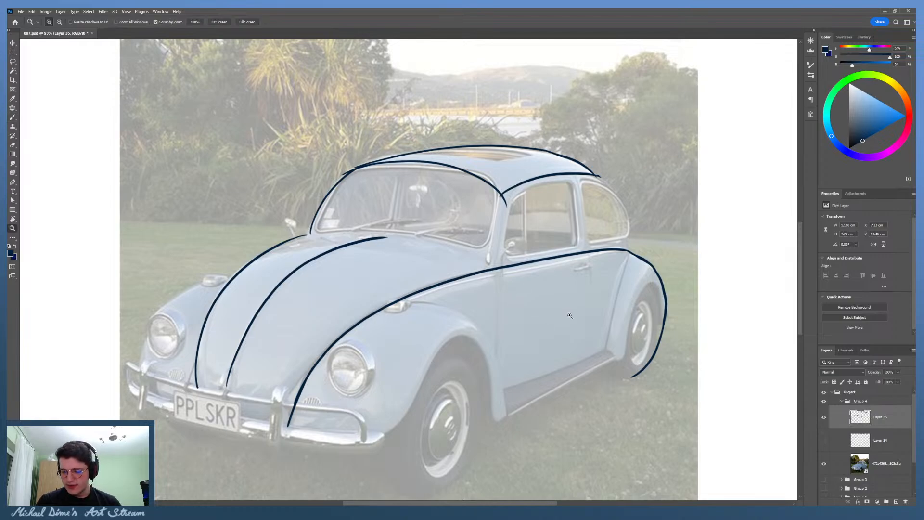
key(b)
drag(505, 417, 632, 352)
key(ctrl+z)
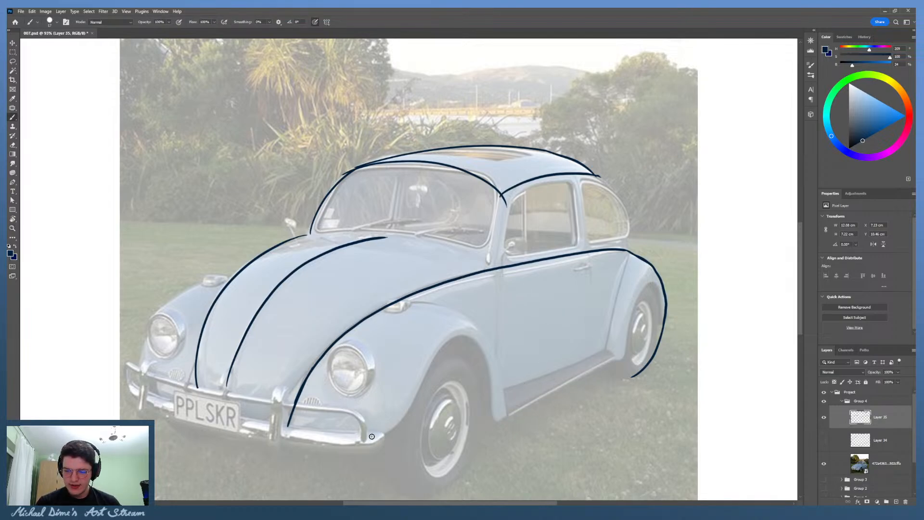
drag(507, 419, 610, 362)
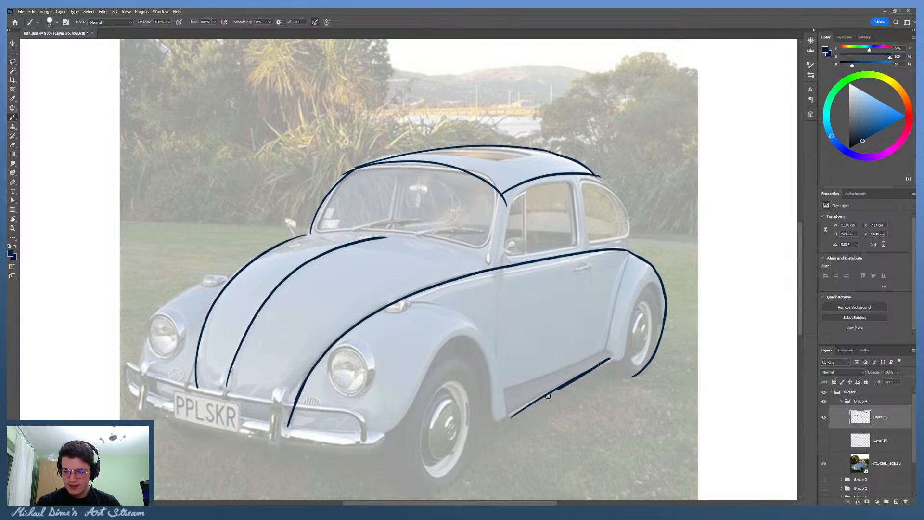
key(ctrl+z)
mouse_move(507, 419)
mouse_down()
mouse_move(612, 364)
mouse_move(497, 425)
mouse_up()
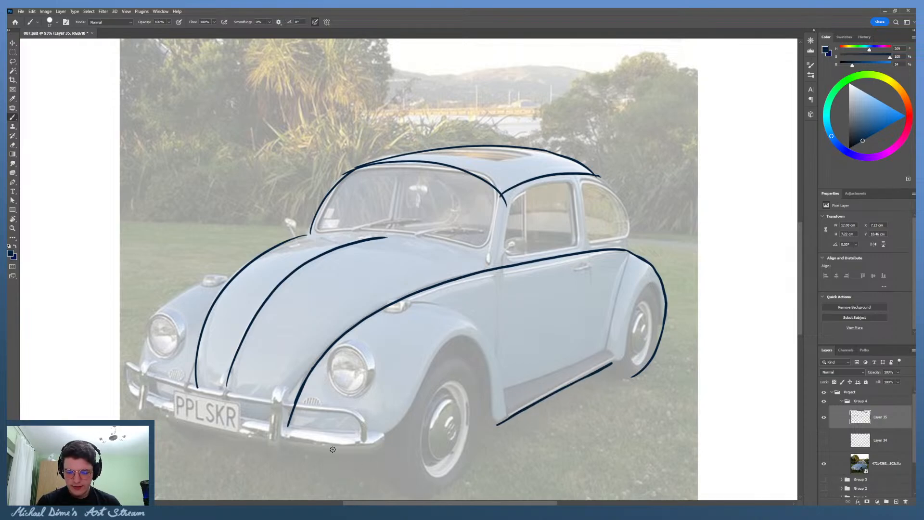
Step: Draw two long, shallow lines beneath the front bumper, converging toward the near front wheel
mouse_move(364, 457)
mouse_down()
mouse_move(156, 424)
mouse_move(381, 459)
mouse_up()
key(ctrl+z)
mouse_move(150, 413)
mouse_down()
mouse_move(301, 445)
mouse_move(132, 420)
mouse_up()
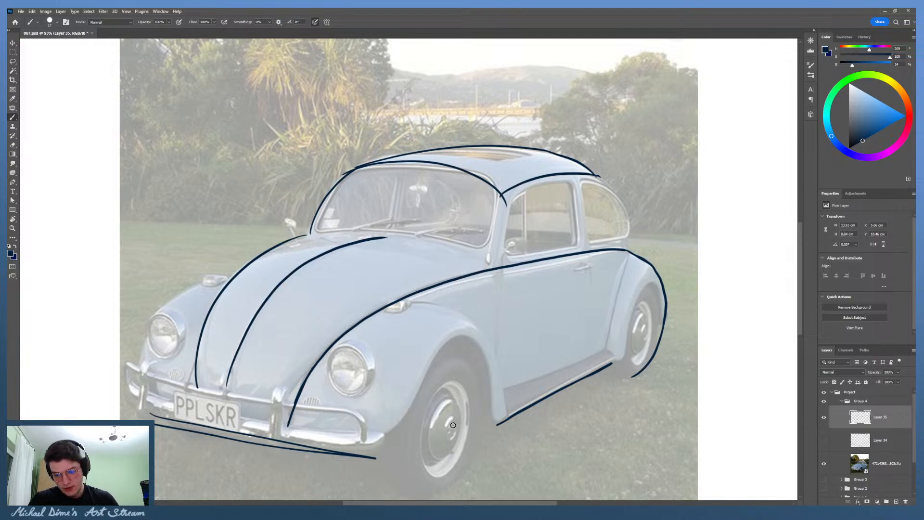
Step: Draw a short line along the top of the door, just below the long body curve
mouse_move(500, 276)
mouse_down()
mouse_move(590, 258)
mouse_move(497, 276)
mouse_up()
key(ctrl+z)
mouse_move(573, 260)
mouse_down()
mouse_move(624, 250)
mouse_move(530, 268)
mouse_move(380, 321)
mouse_move(286, 446)
mouse_up()
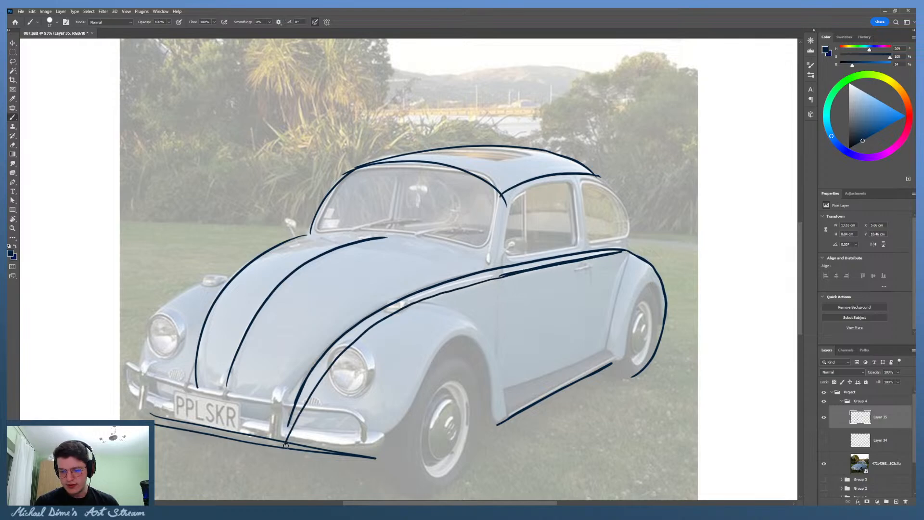
key(ctrl+z)
drag(579, 260, 520, 308)
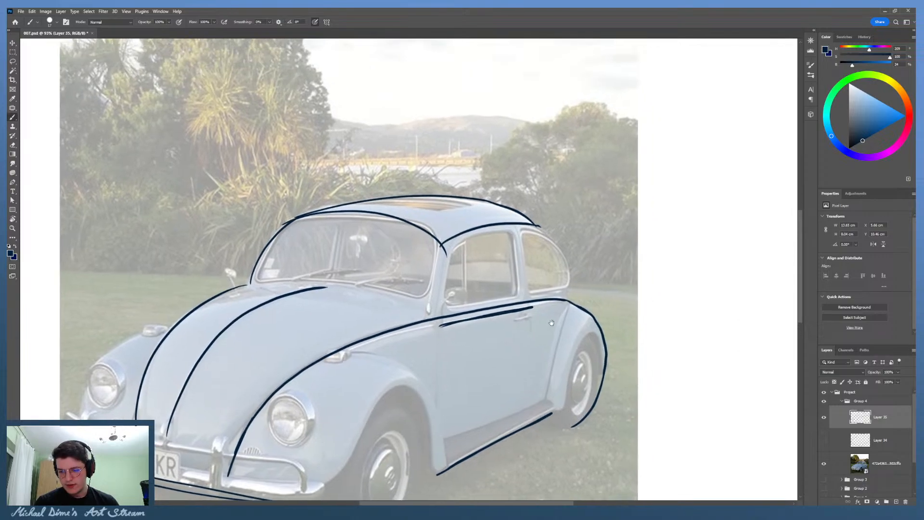
Step: Draw two upright lines along the front and rear edges of the door window
drag(512, 230, 516, 294)
key(ctrl+z)
mouse_move(515, 294)
mouse_down()
mouse_move(511, 226)
mouse_move(465, 242)
mouse_move(466, 303)
mouse_up()
drag(466, 303, 459, 237)
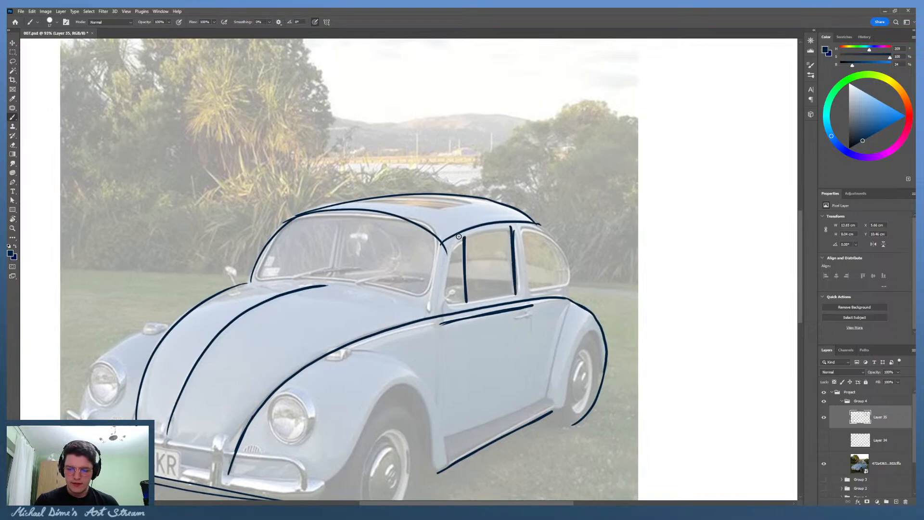
drag(465, 362, 483, 301)
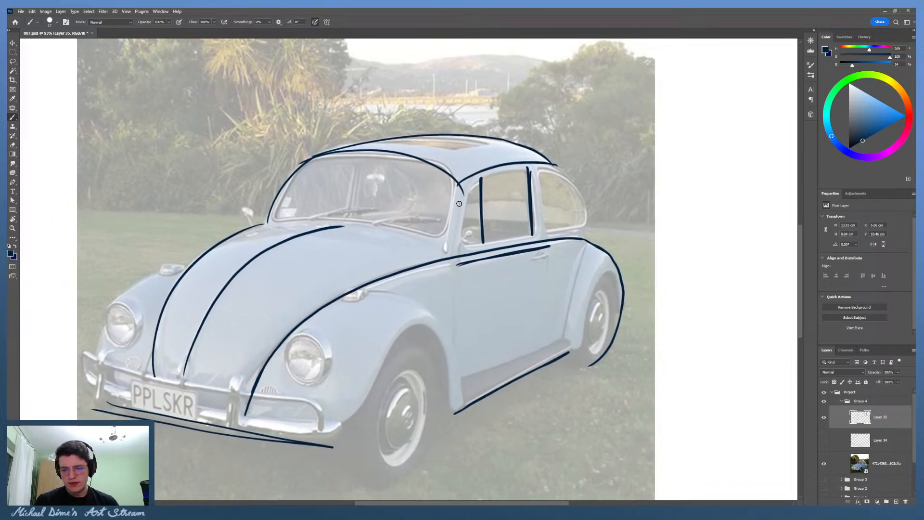
Step: Draw upright strokes at the windshield's middle and along its near and far side edges
drag(357, 166, 350, 213)
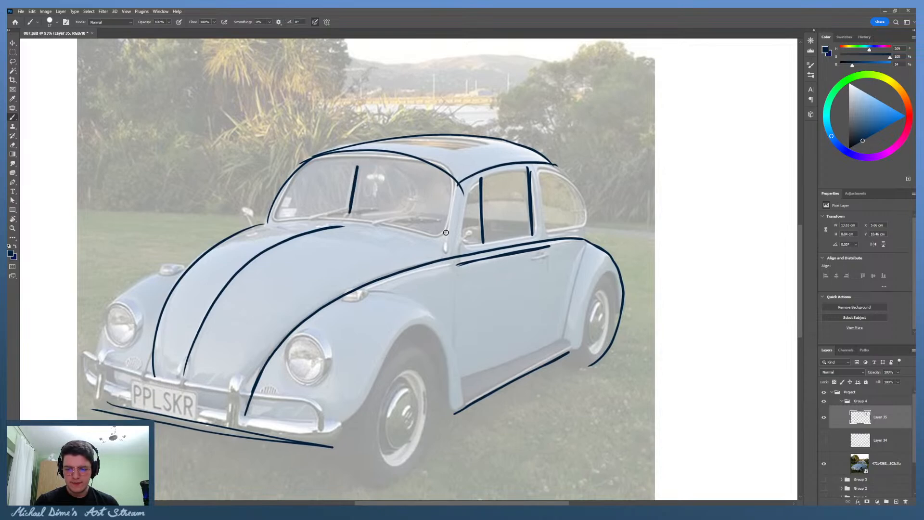
mouse_move(444, 235)
mouse_down()
mouse_move(454, 181)
mouse_move(444, 229)
mouse_up()
key(ctrl+z)
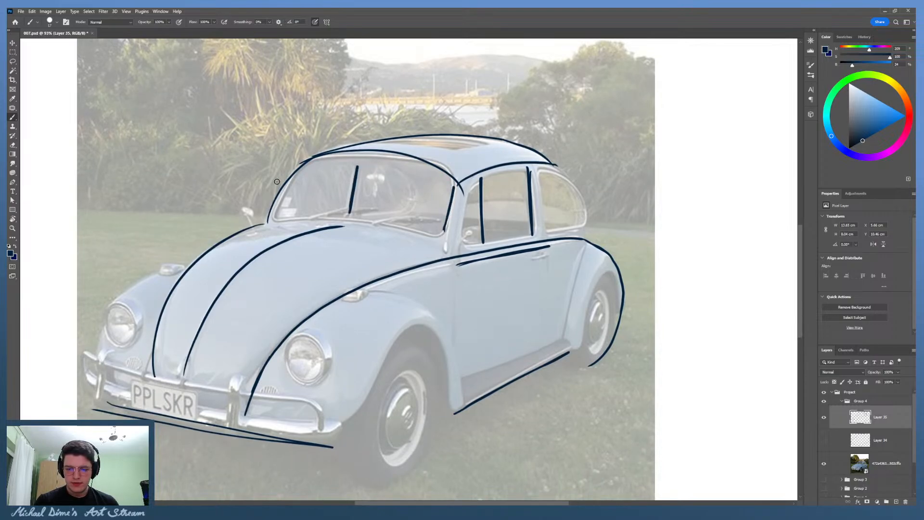
mouse_move(278, 213)
mouse_down()
mouse_move(285, 191)
mouse_move(275, 215)
mouse_up()
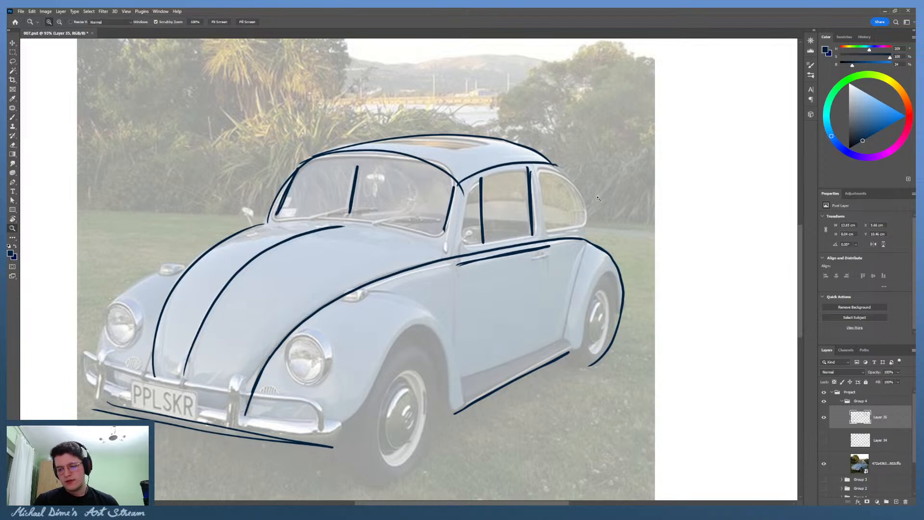
Step: Examine the rhythm lines over the whole car, especially around the roof and windows
key(z)
mouse_move(607, 204)
mouse_down()
mouse_move(569, 203)
mouse_move(590, 197)
mouse_up()
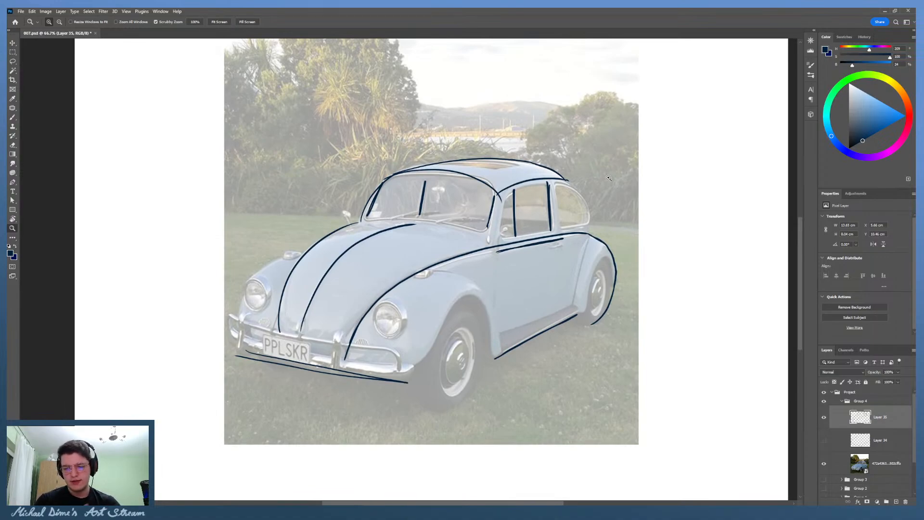
click(580, 191)
drag(580, 191, 597, 191)
mouse_move(628, 149)
mouse_down()
mouse_move(604, 157)
mouse_move(635, 162)
mouse_up()
drag(522, 176, 500, 177)
drag(555, 201, 533, 238)
drag(552, 205, 529, 206)
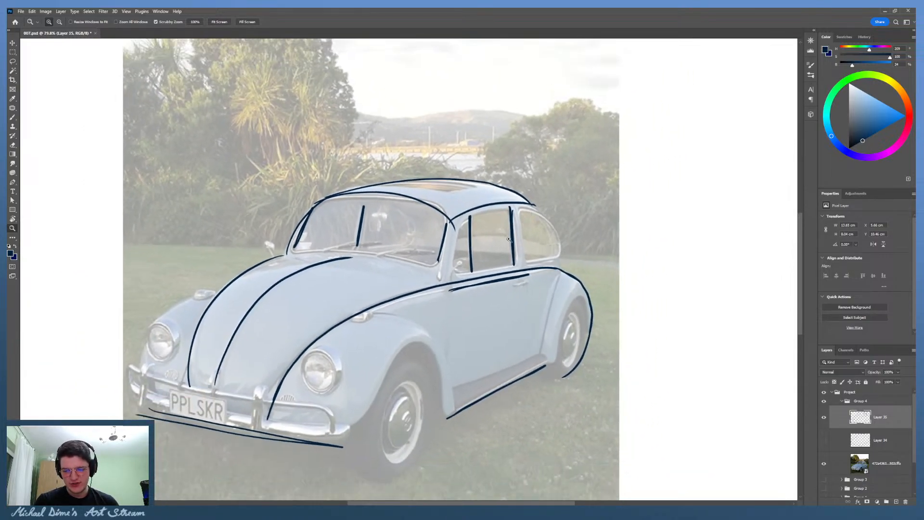
drag(507, 245, 542, 243)
Step: Erase the upright strokes from the middle and both sides of the windshield
key(e)
drag(225, 243, 238, 217)
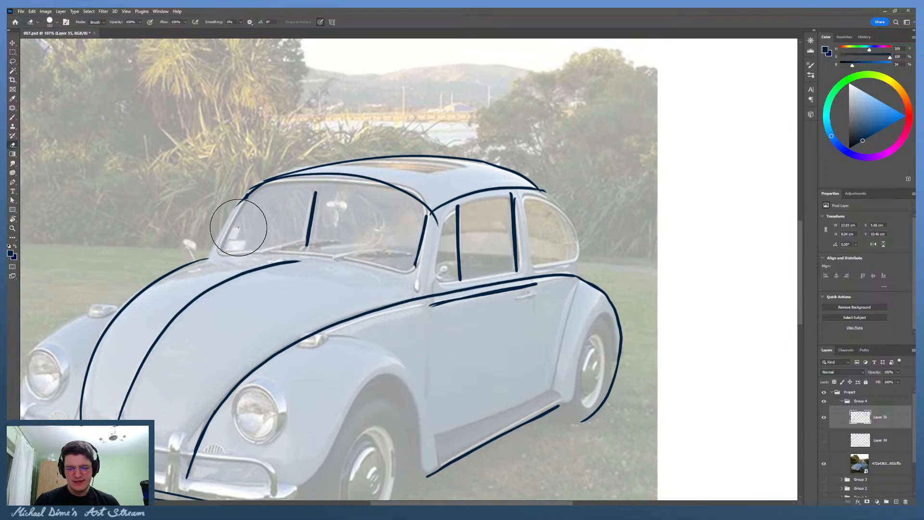
drag(308, 243, 326, 212)
drag(427, 219, 414, 255)
key(b)
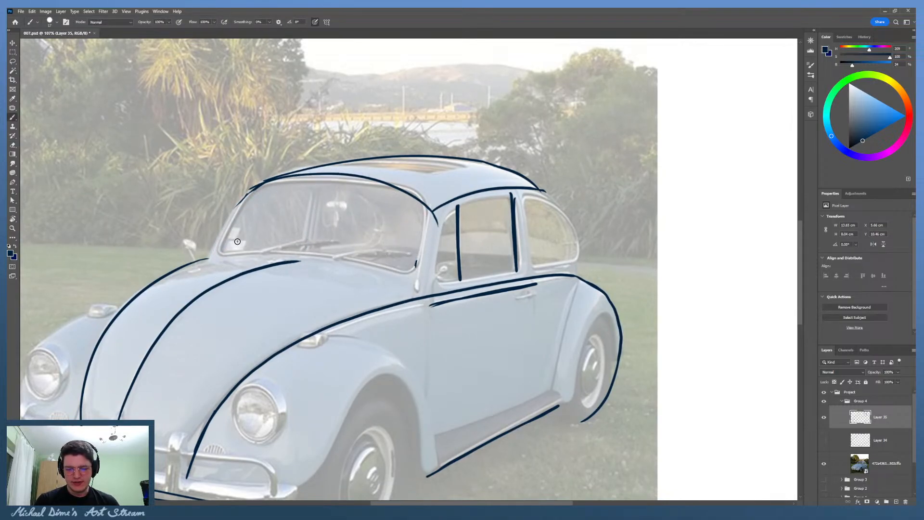
Step: Redraw the curve along the windshield's far edge and draw a flat oval inside the windshield
drag(211, 255, 264, 182)
mouse_move(299, 246)
mouse_down()
mouse_move(254, 218)
mouse_move(367, 208)
mouse_move(358, 257)
mouse_move(270, 248)
mouse_up()
mouse_move(545, 213)
mouse_down()
mouse_move(613, 197)
mouse_move(600, 205)
mouse_up()
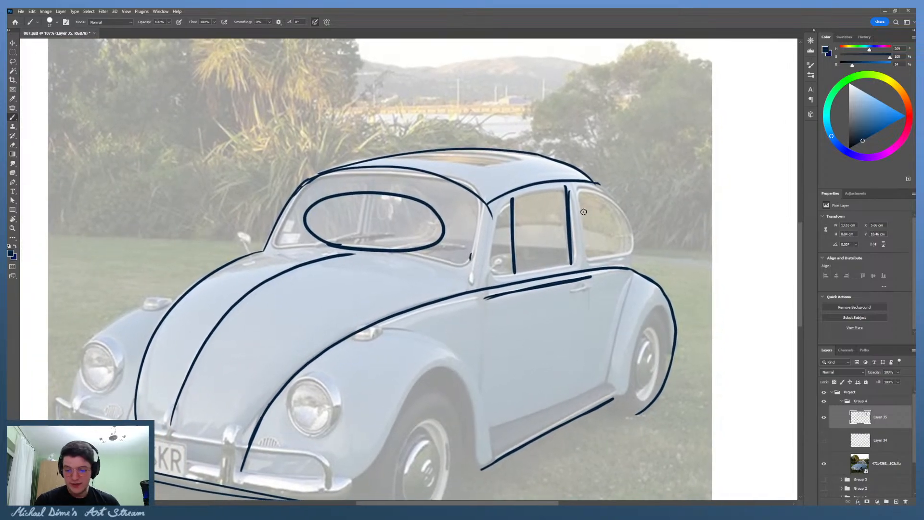
Step: Erase the curves and uprights around the windshield and side windows, and draw a circle in the door window
key(z)
drag(383, 265, 342, 267)
drag(573, 215, 535, 205)
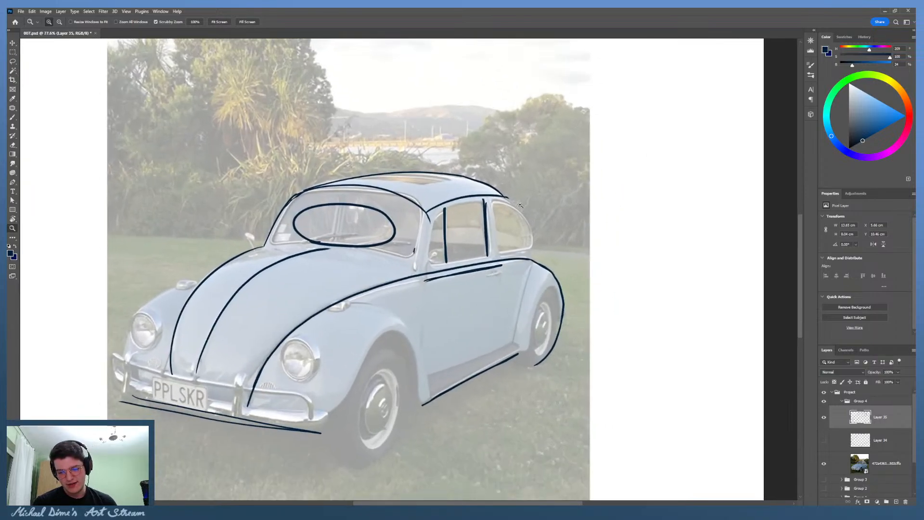
key(e)
mouse_move(383, 191)
mouse_down()
mouse_move(412, 206)
mouse_move(512, 181)
mouse_move(474, 195)
mouse_move(456, 218)
mouse_move(468, 231)
mouse_move(458, 244)
mouse_move(488, 246)
mouse_move(447, 246)
mouse_move(445, 227)
mouse_up()
key(b)
Step: Hide the reference photo to examine the rhythm lines on their own, and show it again
click(824, 463)
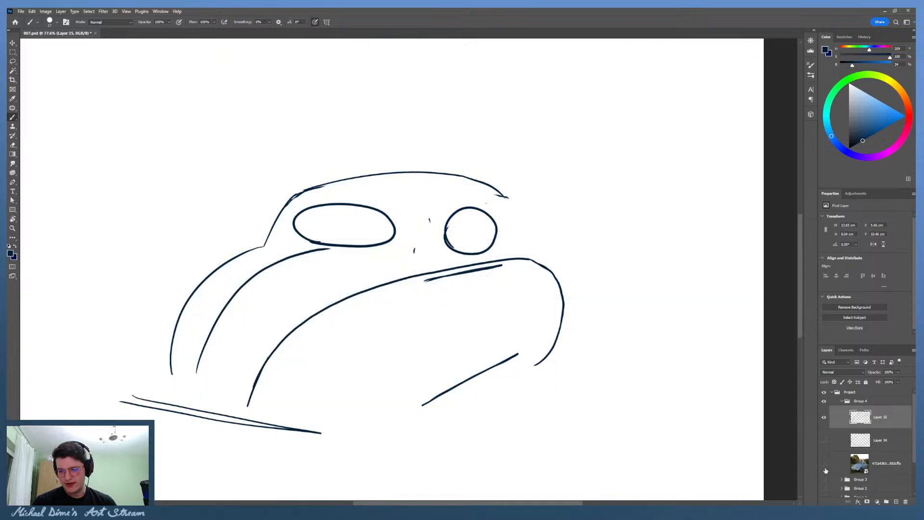
key(z)
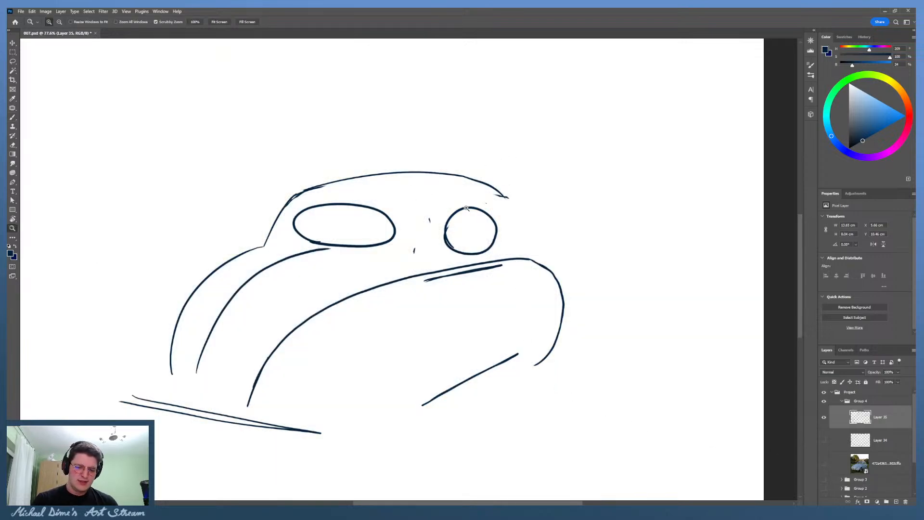
drag(464, 224, 433, 224)
mouse_move(516, 212)
mouse_down()
mouse_move(495, 223)
mouse_move(516, 206)
mouse_move(510, 201)
mouse_up()
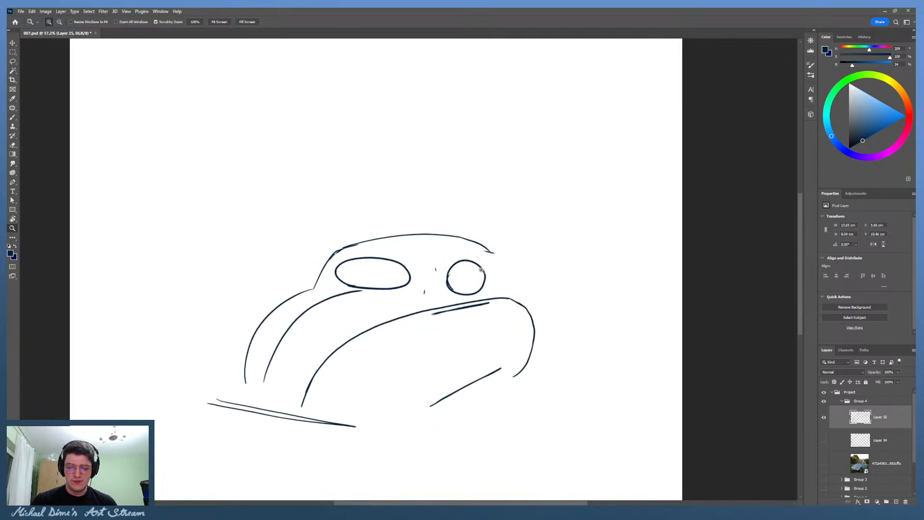
mouse_move(481, 270)
mouse_down()
mouse_move(511, 255)
mouse_move(502, 255)
mouse_up()
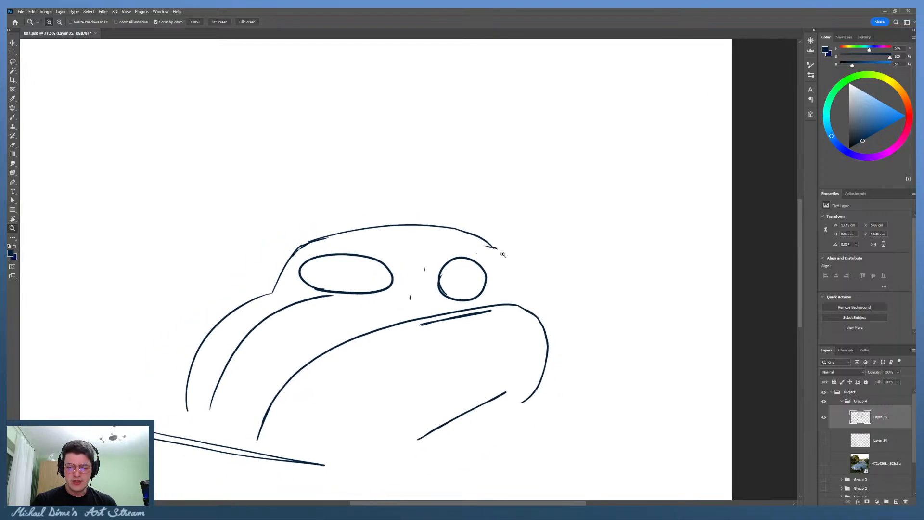
click(824, 464)
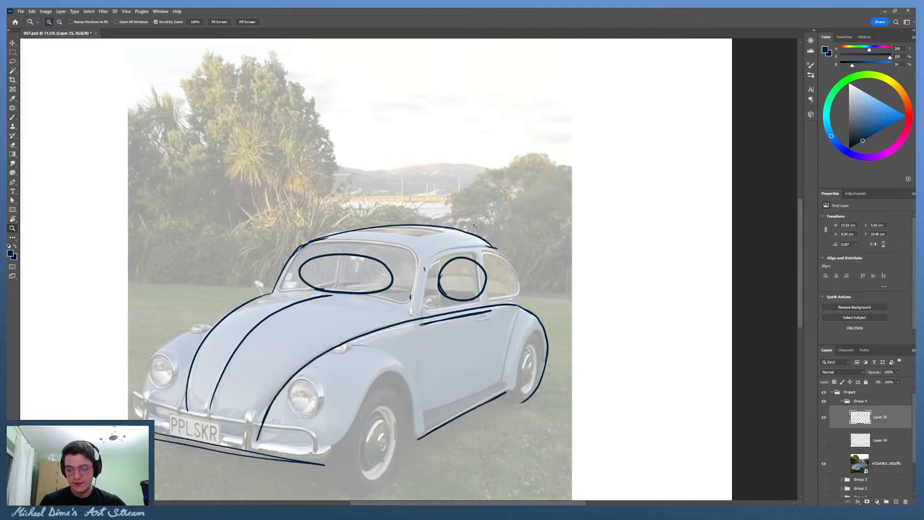
Step: Erase the oval in the windshield, the circle in the door window and the leftover marks between them
drag(490, 231, 467, 226)
drag(455, 329, 461, 319)
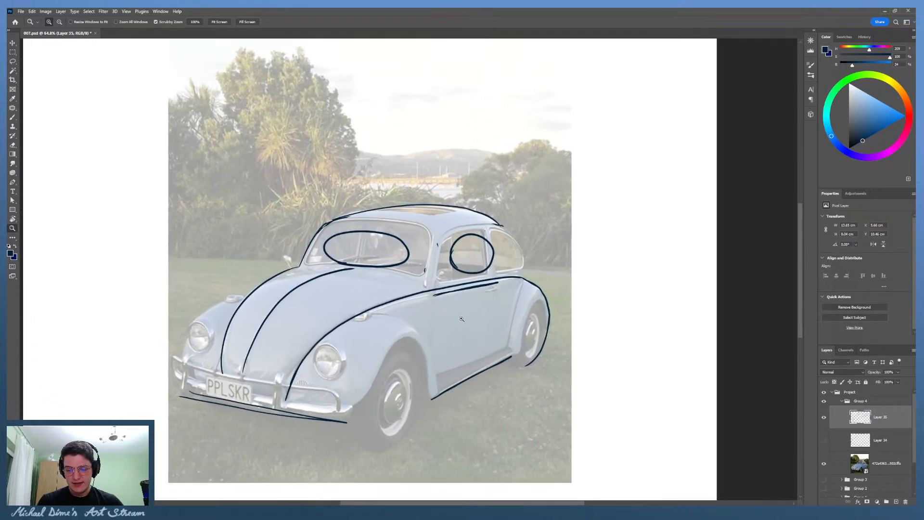
key(e)
mouse_move(359, 236)
mouse_down()
mouse_move(332, 257)
mouse_move(362, 245)
mouse_move(360, 230)
mouse_move(387, 265)
mouse_move(401, 246)
mouse_move(471, 226)
mouse_move(458, 250)
mouse_move(473, 239)
mouse_move(446, 217)
mouse_up()
key(z)
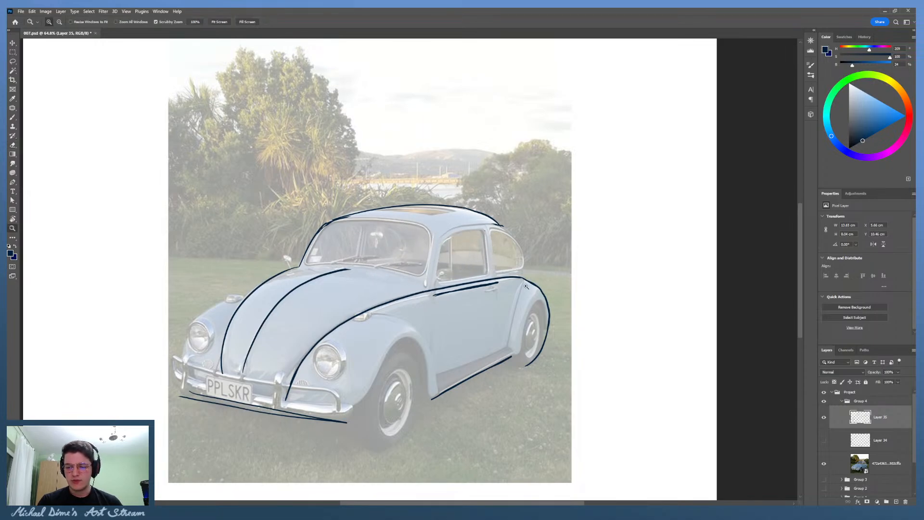
drag(523, 286, 531, 282)
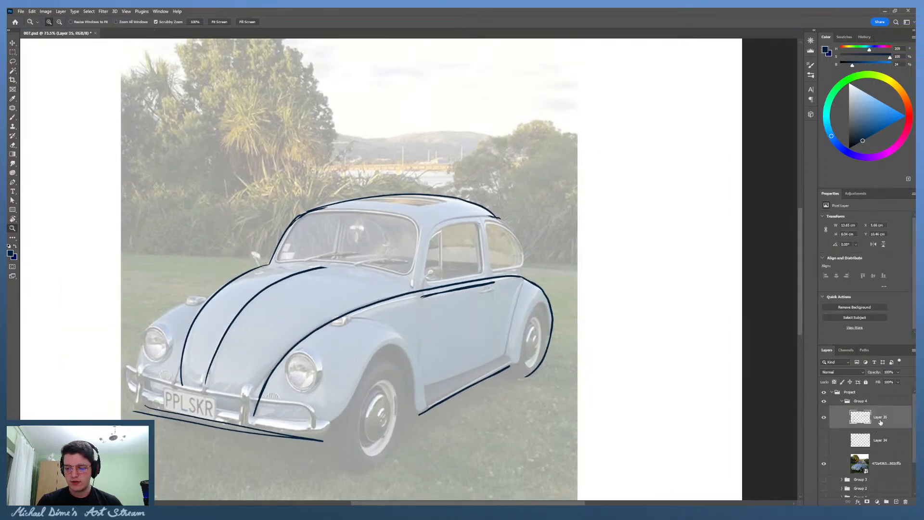
mouse_move(396, 280)
mouse_down()
mouse_move(386, 280)
mouse_move(416, 267)
mouse_up()
key(b)
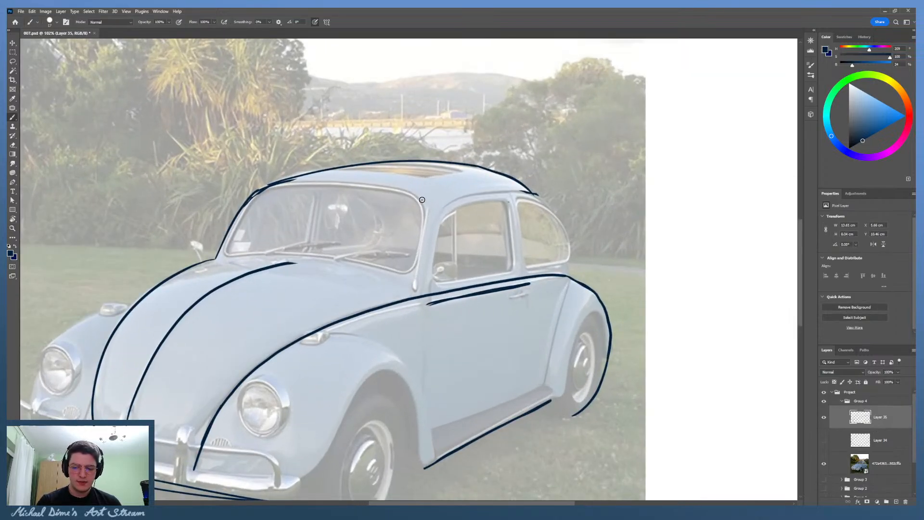
drag(423, 201, 415, 276)
key(ctrl+z)
key(ctrl+z)
drag(226, 248, 250, 201)
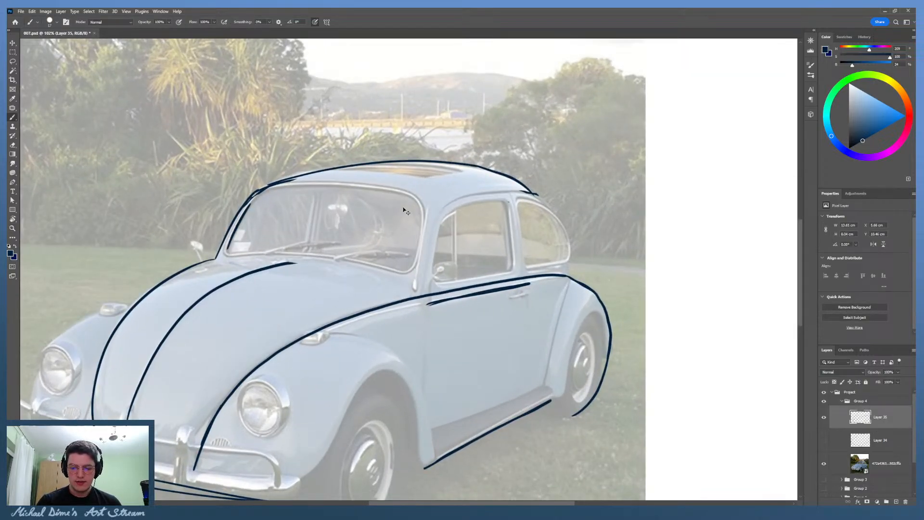
key(ctrl+z)
drag(415, 267, 426, 206)
key(ctrl+z)
Step: Collapse the Beetle's Group 4, add a new group above it for another study and hide Group 4
key(z)
drag(512, 194, 498, 192)
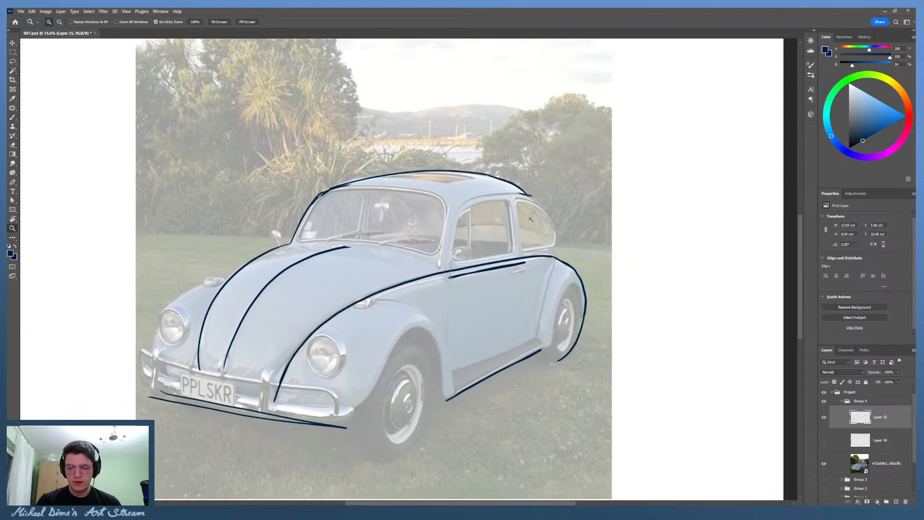
drag(530, 219, 573, 219)
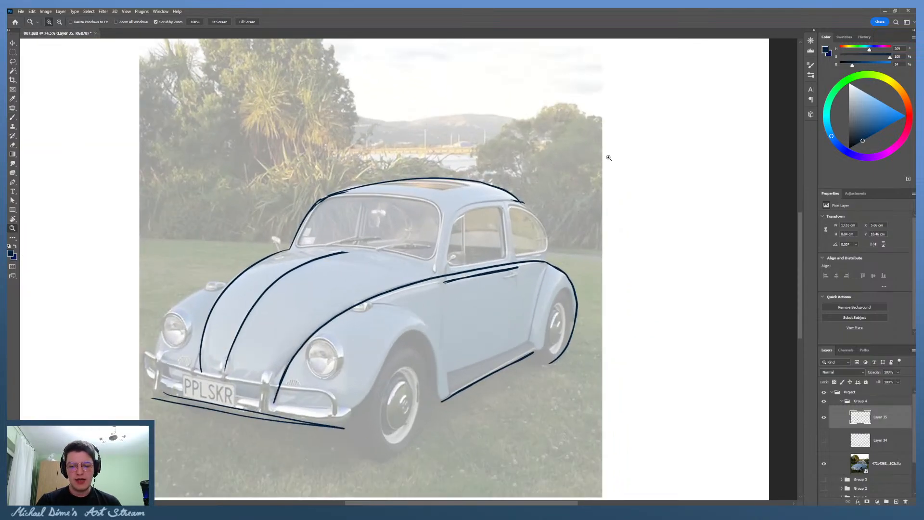
mouse_move(495, 246)
mouse_down()
mouse_move(482, 248)
mouse_move(514, 240)
mouse_move(501, 227)
mouse_move(529, 220)
mouse_move(559, 237)
mouse_move(590, 235)
mouse_move(517, 236)
mouse_move(538, 231)
mouse_move(528, 217)
mouse_move(546, 236)
mouse_up()
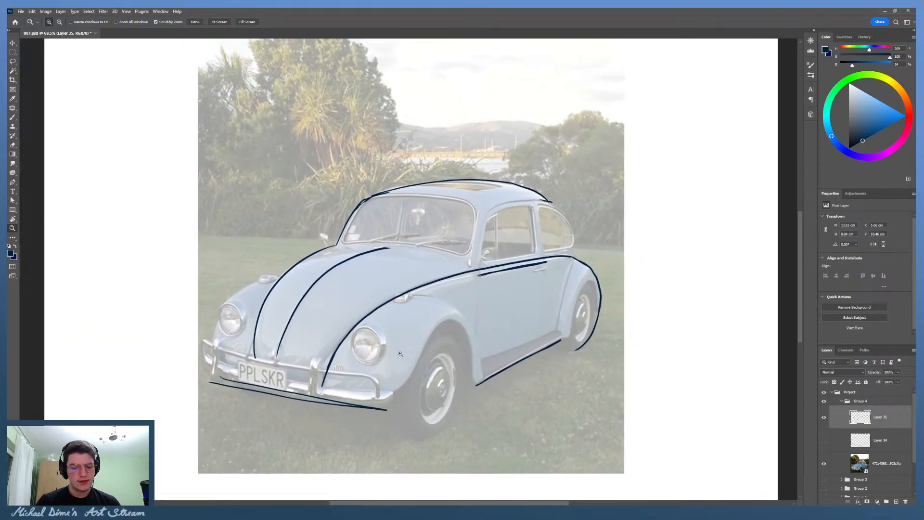
click(844, 403)
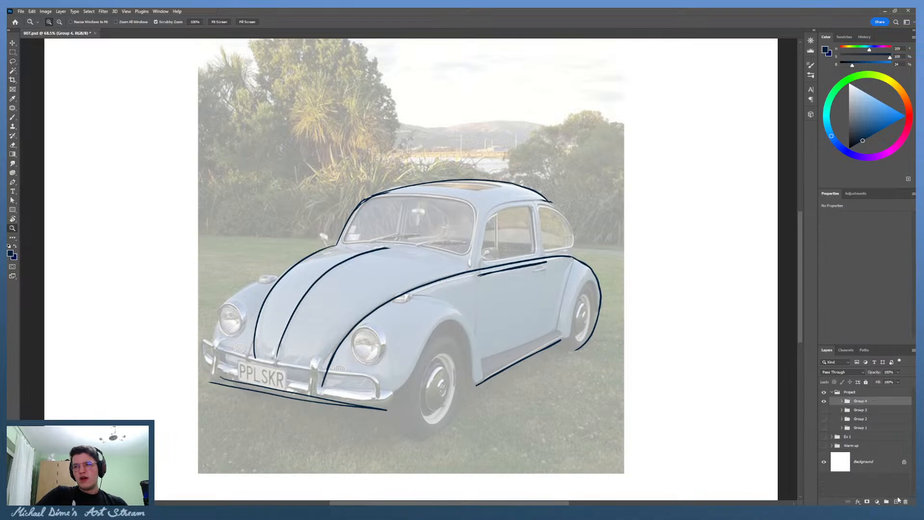
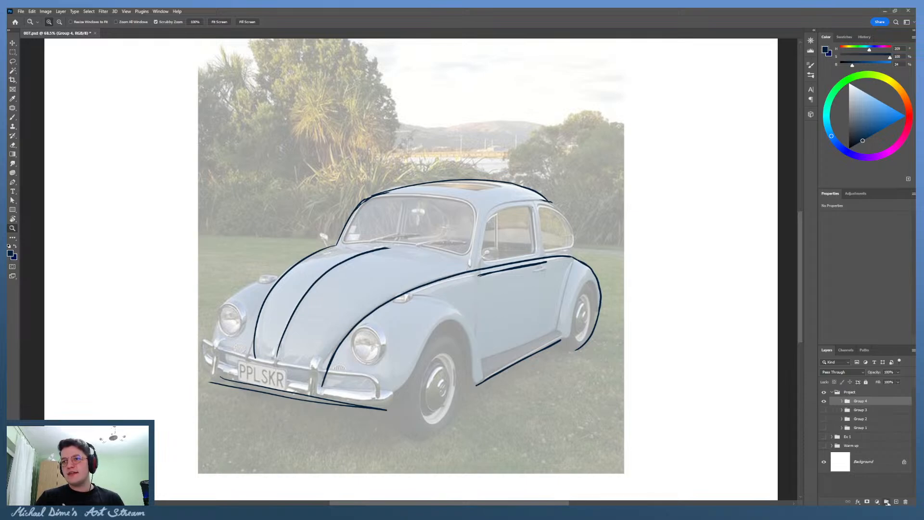
click(888, 502)
click(823, 410)
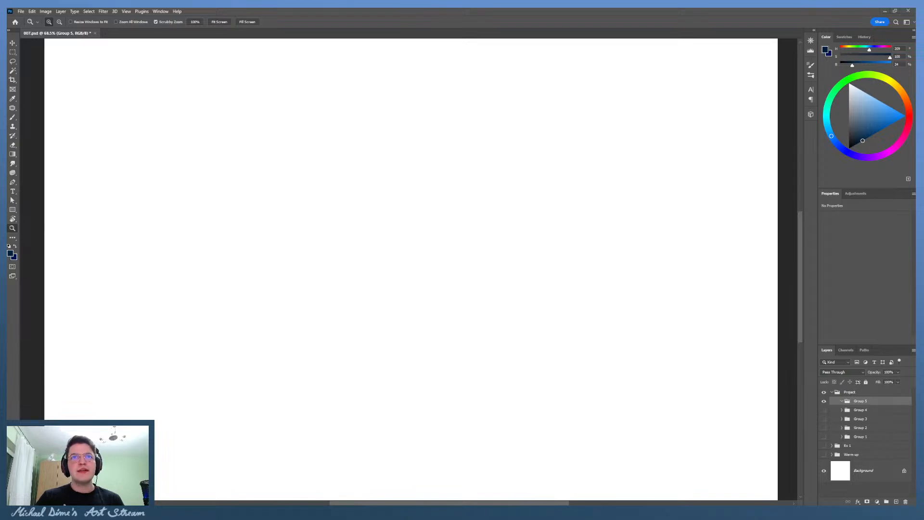
Step: Place the mint-green classic car photo on the canvas and move its layer into Group 5
drag(586, 251, 571, 253)
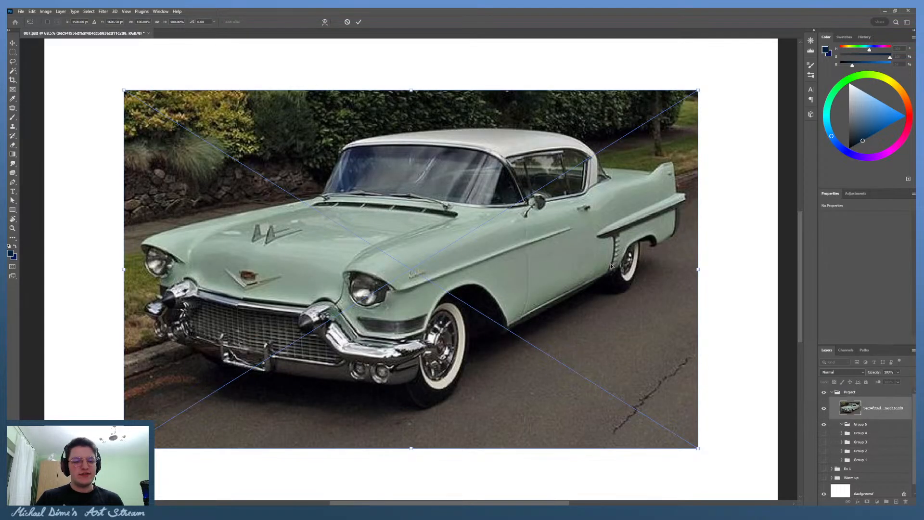
key(Return)
drag(505, 337, 496, 341)
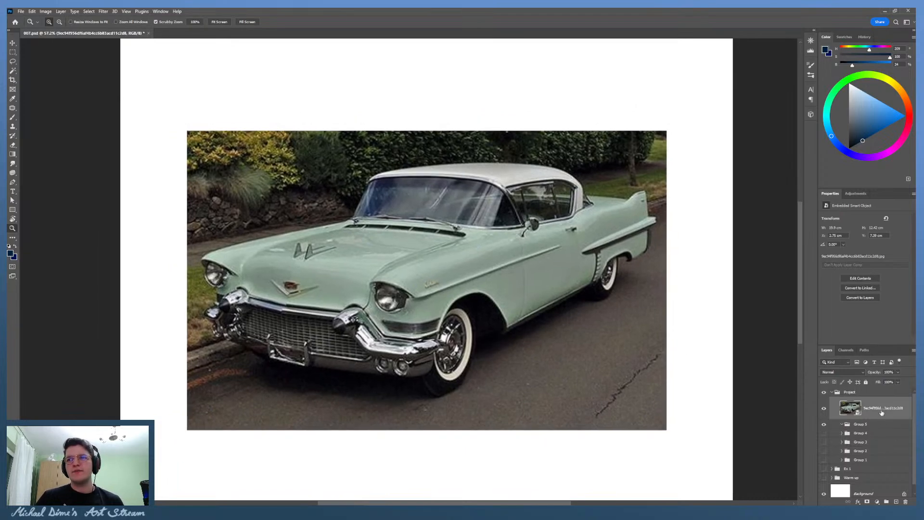
drag(883, 415, 882, 425)
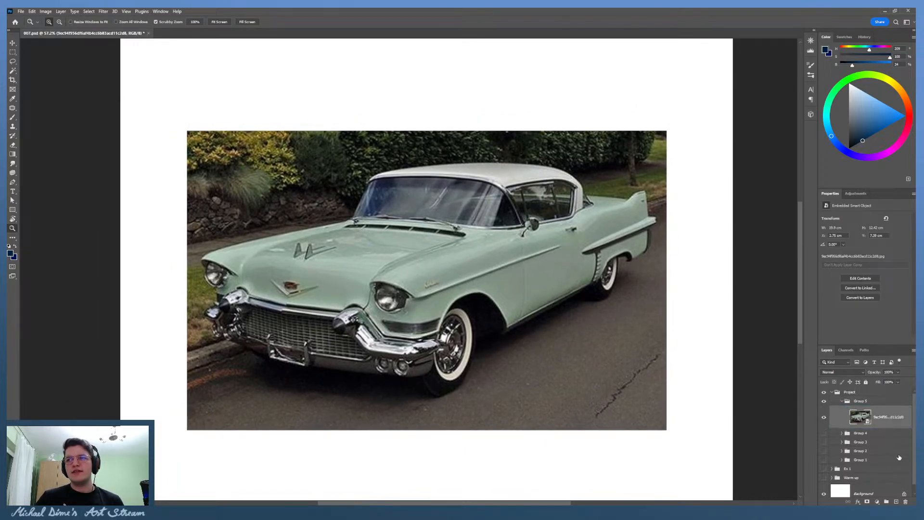
Step: Add an empty layer above the green car photo, reduce the photo's opacity and make the empty layer active
click(896, 502)
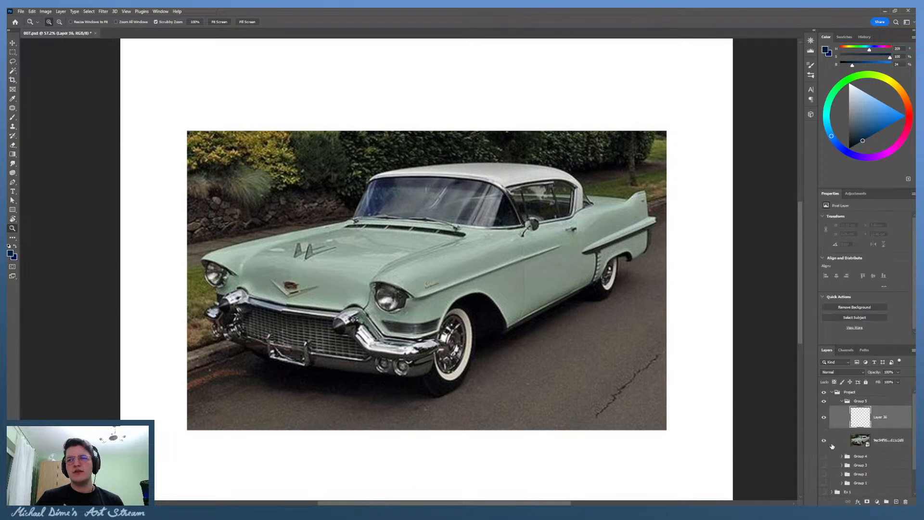
click(887, 442)
key(5)
key(5)
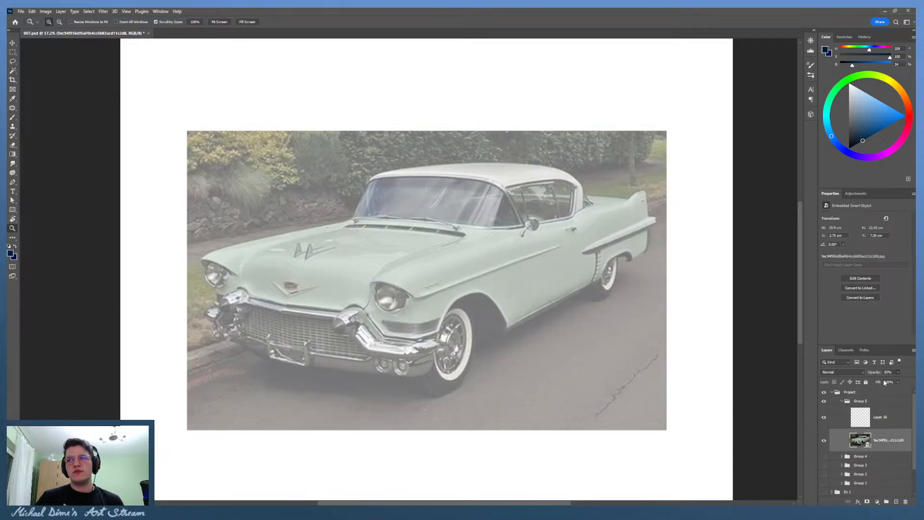
click(881, 417)
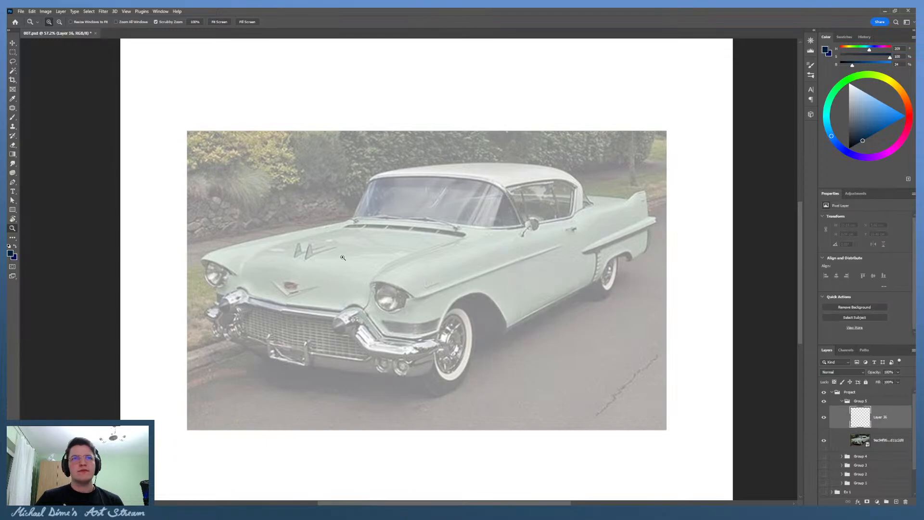
mouse_move(377, 248)
mouse_down()
mouse_move(387, 249)
mouse_move(378, 253)
mouse_up()
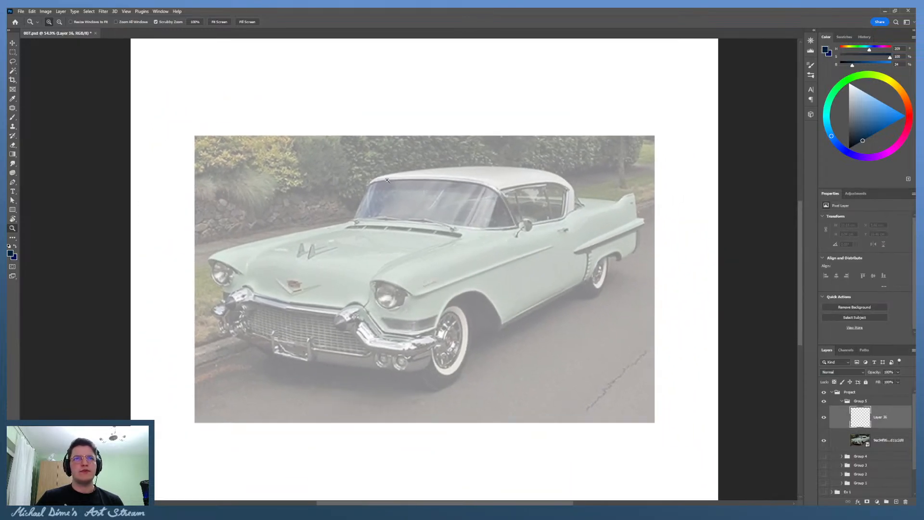
Step: Compare the Beetle study with the green car photo by toggling the visibility of Group 4 and Group 5
click(825, 400)
click(825, 456)
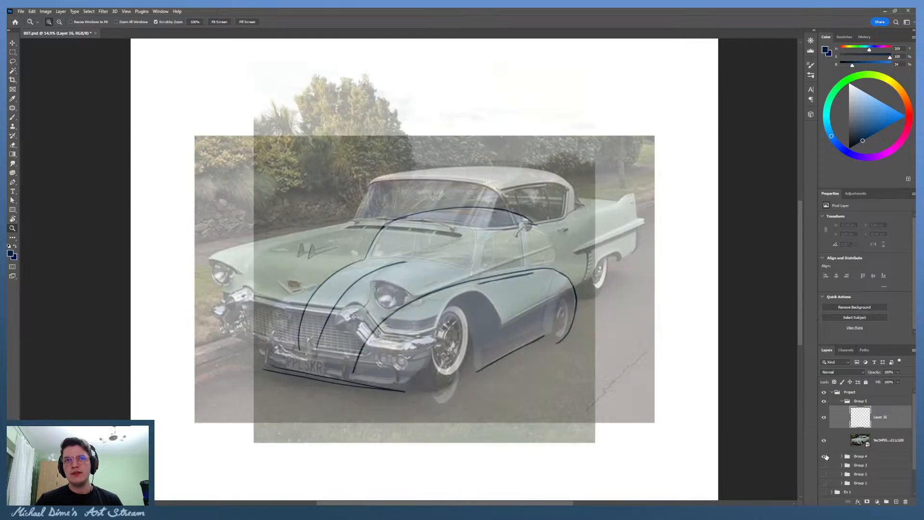
click(824, 401)
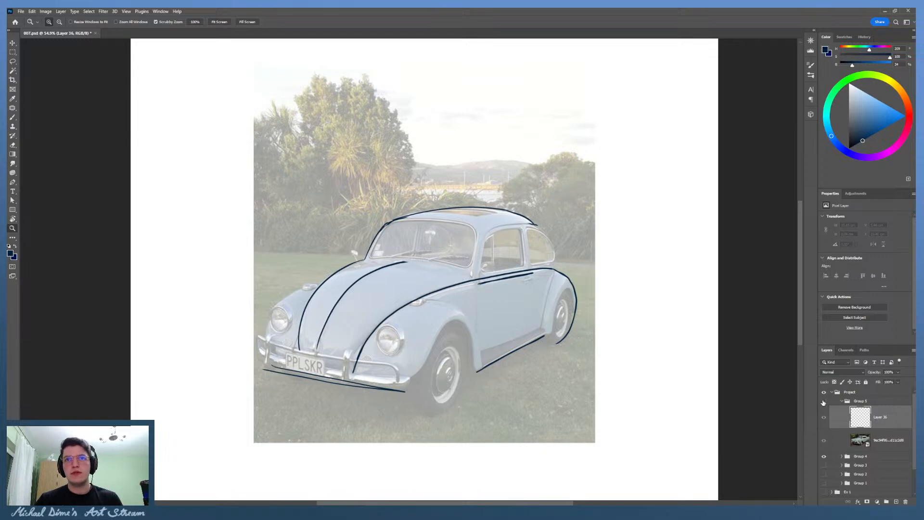
click(823, 401)
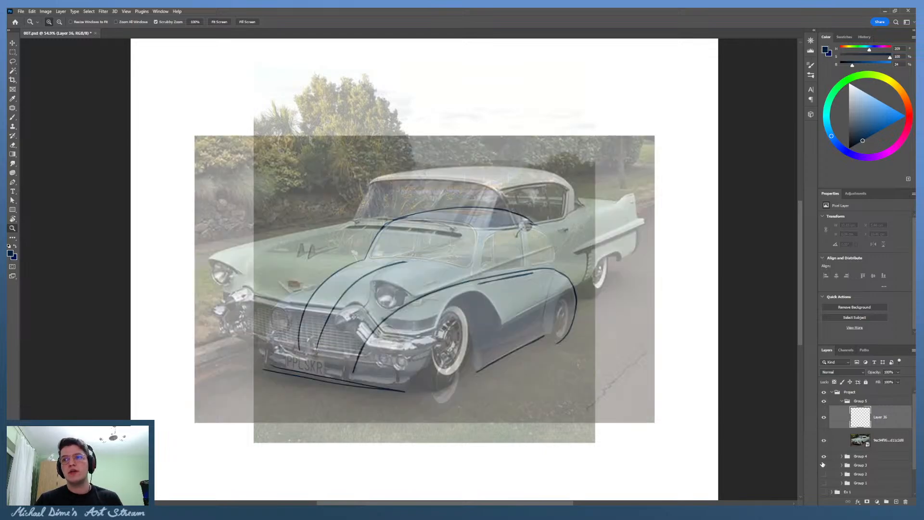
click(824, 456)
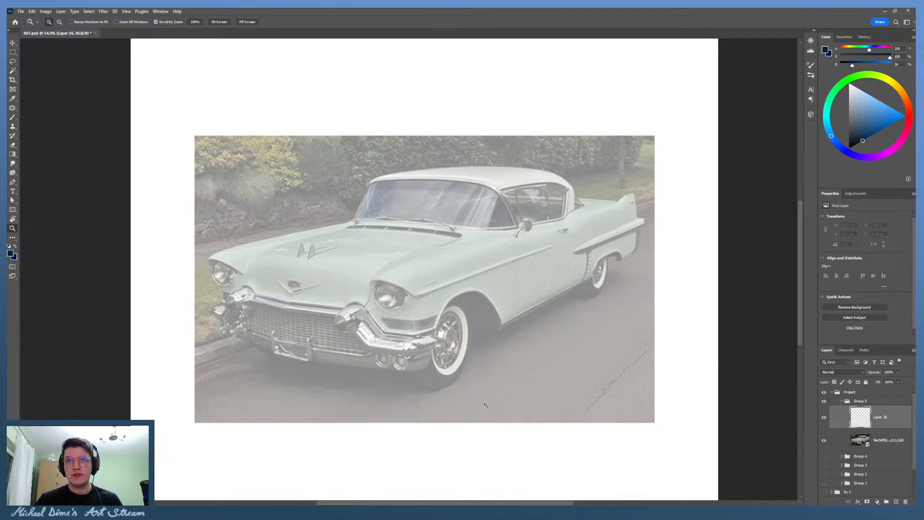
Step: Draw straight brush lines along the green car's lower sill, continuing past the rear wheel
key(b)
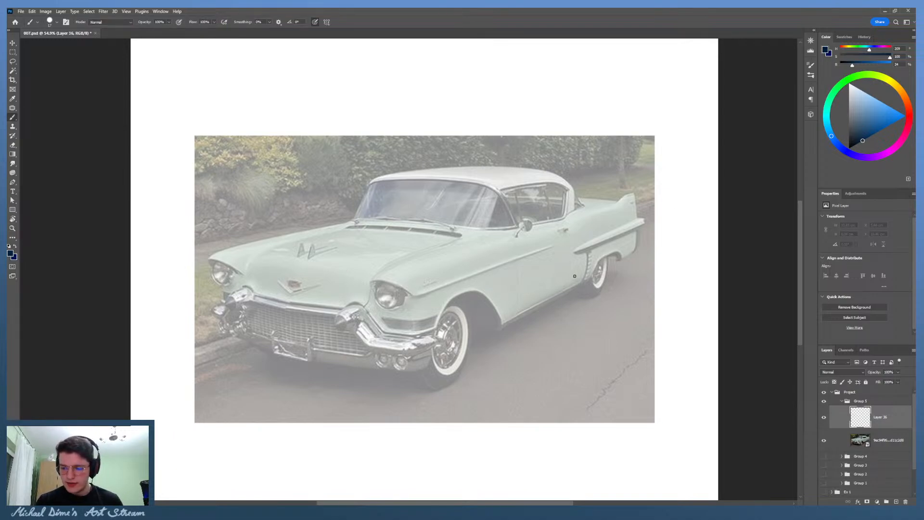
mouse_move(491, 341)
mouse_down()
mouse_move(595, 284)
mouse_move(489, 343)
mouse_up()
key(ctrl+z)
mouse_move(490, 342)
mouse_down()
mouse_move(598, 285)
mouse_move(477, 349)
mouse_move(635, 258)
mouse_up()
key(ctrl+z)
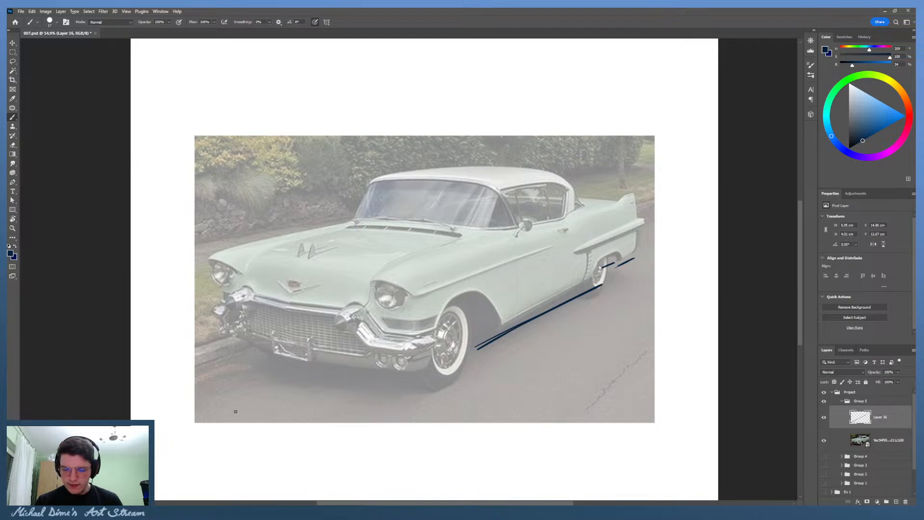
Step: Draw a long shallow curve beneath the front bumper
mouse_move(235, 348)
mouse_down()
mouse_move(405, 384)
mouse_move(224, 341)
mouse_move(425, 377)
mouse_up()
key(ctrl+z)
key(ctrl+z)
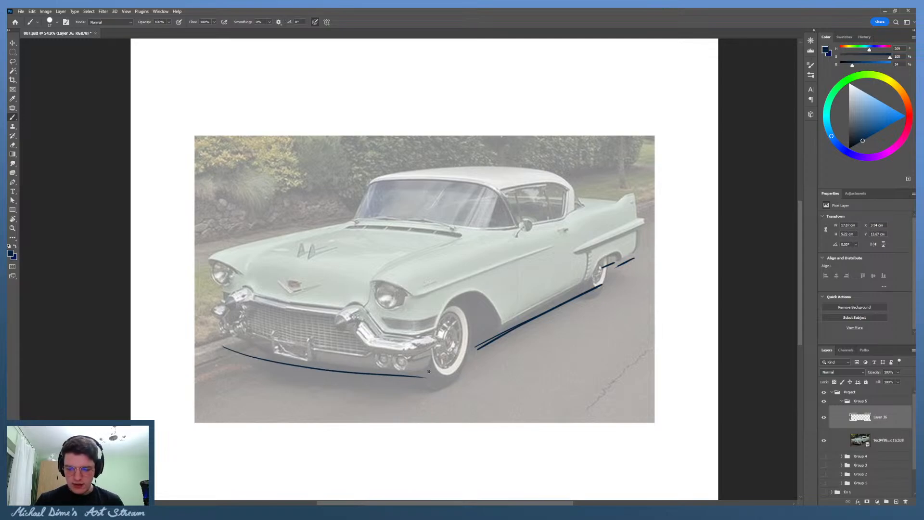
Step: Draw a slanted line just outside the hood's far edge, from the front fender to the windshield base
drag(225, 240, 329, 215)
mouse_move(330, 215)
mouse_down()
mouse_move(211, 249)
mouse_move(350, 214)
mouse_move(202, 252)
mouse_up()
key(ctrl+z)
Step: Draw a sweeping arc over the roof from the windshield's upper corner down to the rear window, redoing it until it flows
mouse_move(364, 176)
mouse_down()
mouse_move(477, 149)
mouse_move(451, 164)
mouse_move(568, 168)
mouse_up()
key(ctrl+z)
key(ctrl+z)
mouse_move(371, 177)
mouse_down()
mouse_move(491, 162)
mouse_move(570, 186)
mouse_up()
key(ctrl+z)
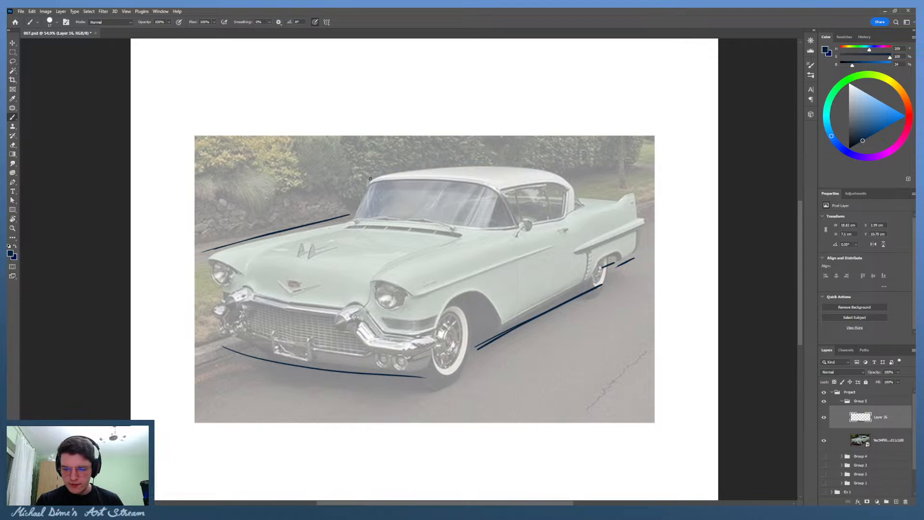
drag(369, 180, 574, 182)
key(ctrl+z)
mouse_move(384, 174)
mouse_down()
mouse_move(523, 164)
mouse_move(584, 197)
mouse_up()
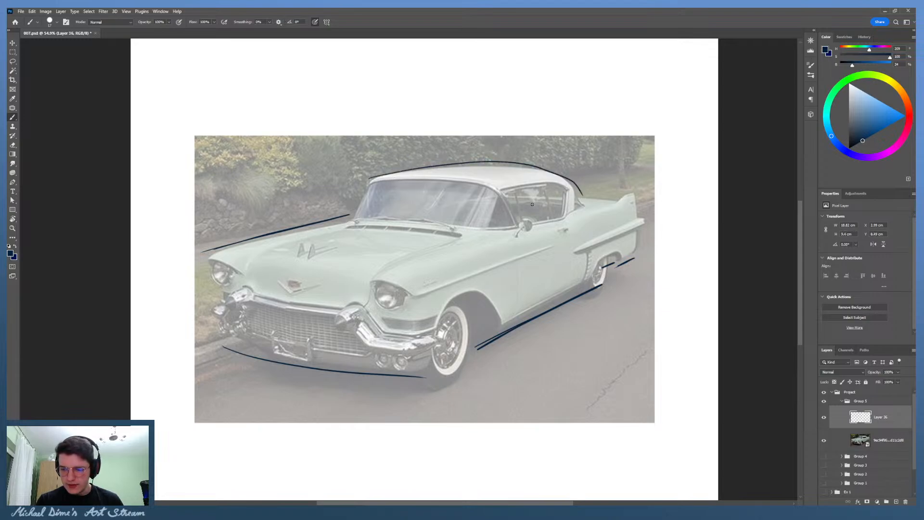
key(ctrl+z)
mouse_move(373, 176)
mouse_down()
mouse_move(491, 162)
mouse_move(585, 203)
mouse_up()
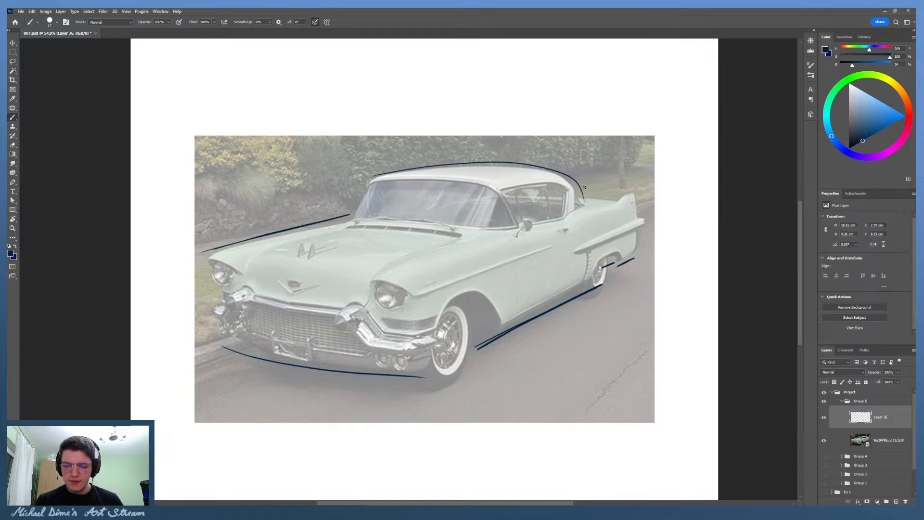
Step: Draw a line up the windshield's far edge to meet the roof arc and a short line along the rear deck
drag(354, 207, 386, 172)
key(ctrl+z)
key(ctrl+z)
drag(355, 208, 376, 176)
key(ctrl+z)
key(z)
mouse_move(570, 186)
mouse_down()
mouse_move(623, 202)
mouse_move(573, 228)
mouse_up()
key(b)
key(z)
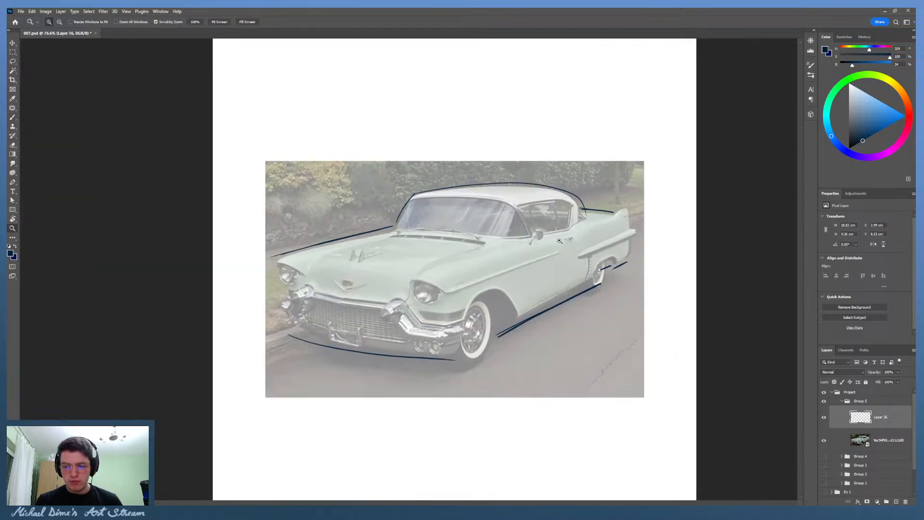
drag(525, 250, 536, 251)
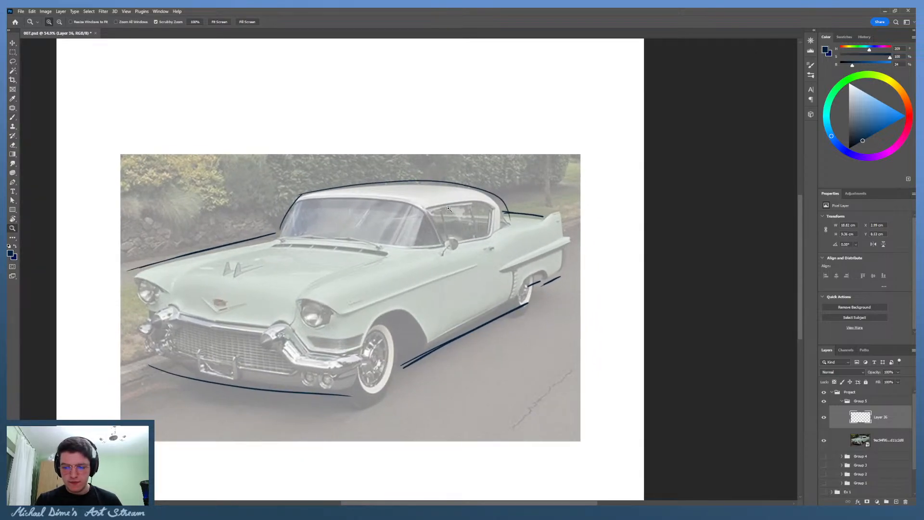
drag(588, 235, 599, 226)
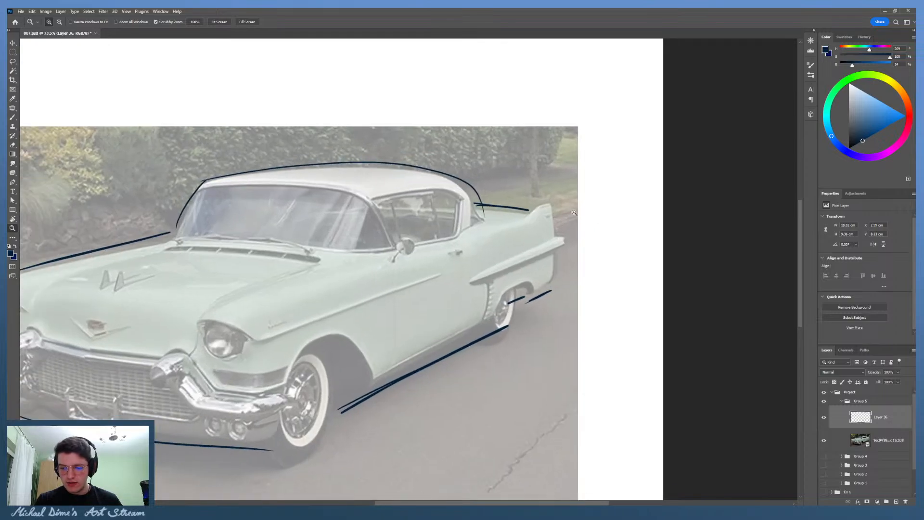
Step: Draw the rising curve along the near tail fin's upper edge and a vertical line down its rear edge
key(b)
drag(489, 230, 555, 205)
key(ctrl+z)
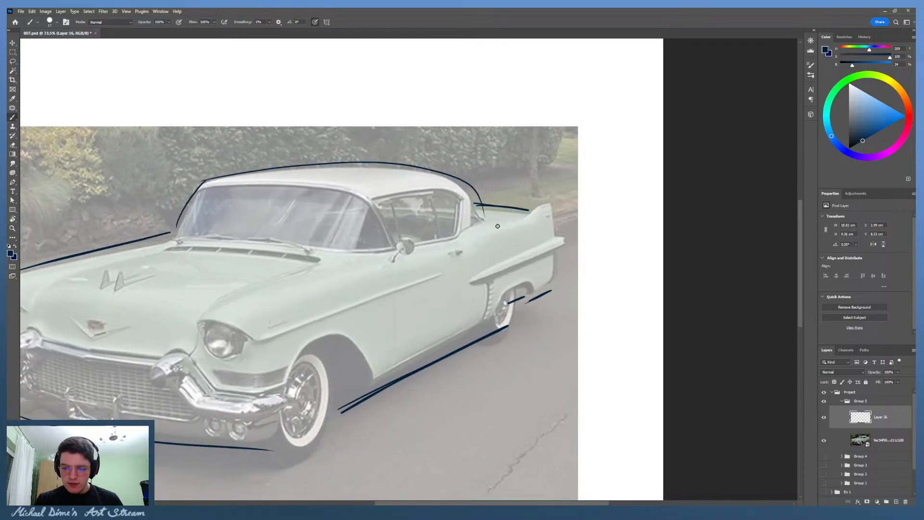
drag(490, 229, 555, 206)
key(ctrl+z)
mouse_move(491, 230)
mouse_down()
mouse_move(550, 202)
mouse_move(514, 223)
mouse_move(550, 202)
mouse_move(557, 238)
mouse_up()
key(ctrl+z)
key(ctrl+z)
key(ctrl+z)
key(ctrl+z)
key(ctrl+z)
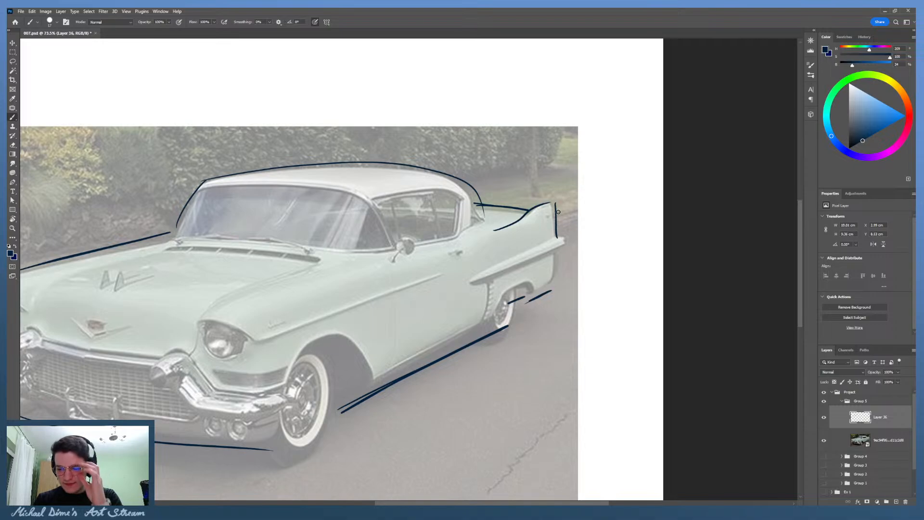
Step: Draw a slanted line along the side trim below the tail fin
mouse_move(472, 285)
mouse_down()
mouse_move(571, 243)
mouse_move(483, 282)
mouse_move(563, 245)
mouse_up()
key(ctrl+z)
key(ctrl+z)
key(ctrl+z)
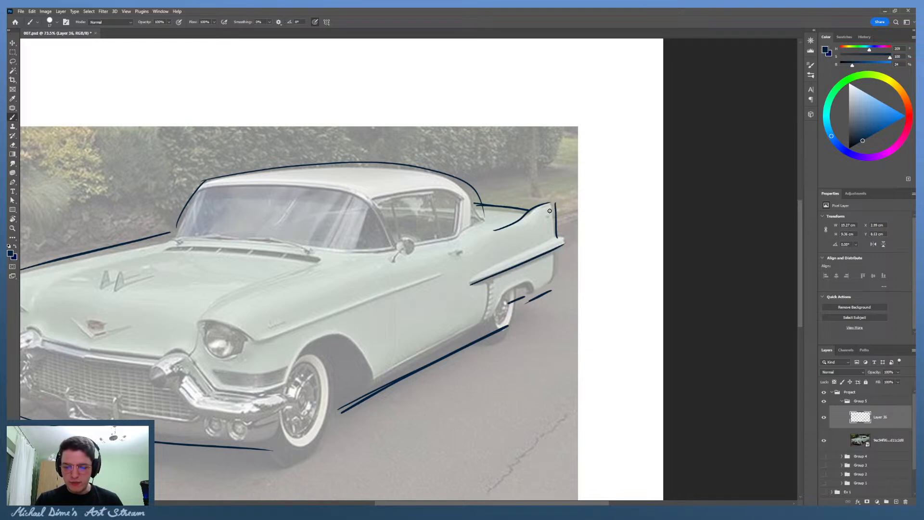
drag(498, 293, 525, 288)
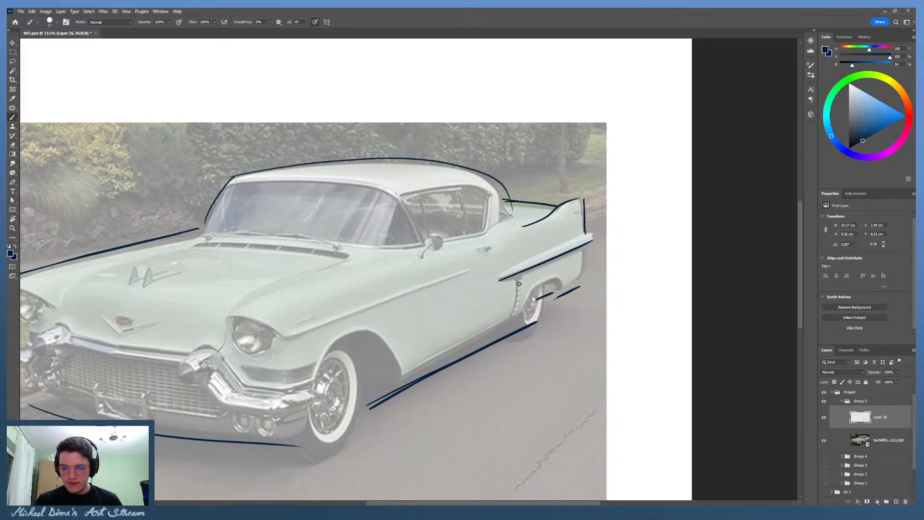
mouse_move(586, 246)
mouse_down()
mouse_move(579, 284)
mouse_move(584, 250)
mouse_up()
key(ctrl+z)
key(ctrl+z)
drag(582, 285, 586, 255)
key(ctrl+z)
Step: Draw a curve from the near headlight's inner edge over the fender to the windshield base
mouse_move(393, 325)
mouse_down()
mouse_move(500, 274)
mouse_move(512, 305)
mouse_up()
mouse_move(343, 320)
mouse_down()
mouse_move(356, 282)
mouse_move(405, 254)
mouse_up()
key(ctrl+z)
mouse_move(345, 303)
mouse_down()
mouse_move(470, 236)
mouse_move(381, 264)
mouse_move(465, 238)
mouse_up()
key(ctrl+z)
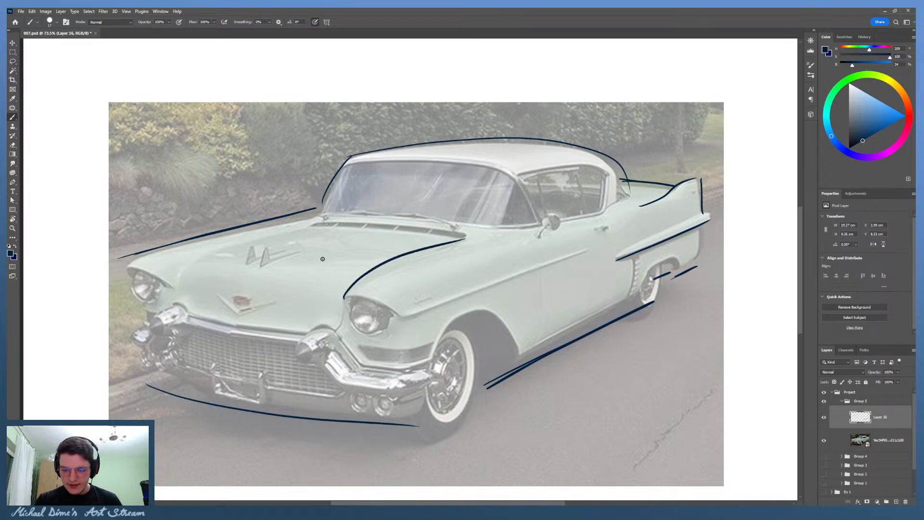
drag(126, 268, 187, 245)
key(ctrl+z)
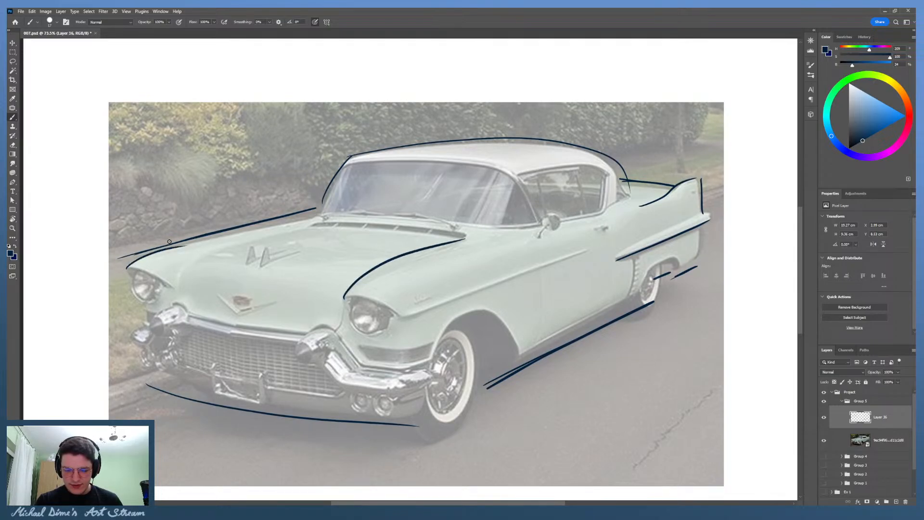
key(ctrl+z)
Step: Refine the near fender curve with the Eraser and draw a curved line along the far fender from the headlight to the windshield
key(e)
mouse_move(348, 294)
mouse_down()
mouse_move(407, 258)
mouse_move(456, 243)
mouse_move(378, 273)
mouse_move(384, 268)
mouse_move(460, 240)
mouse_up()
key(b)
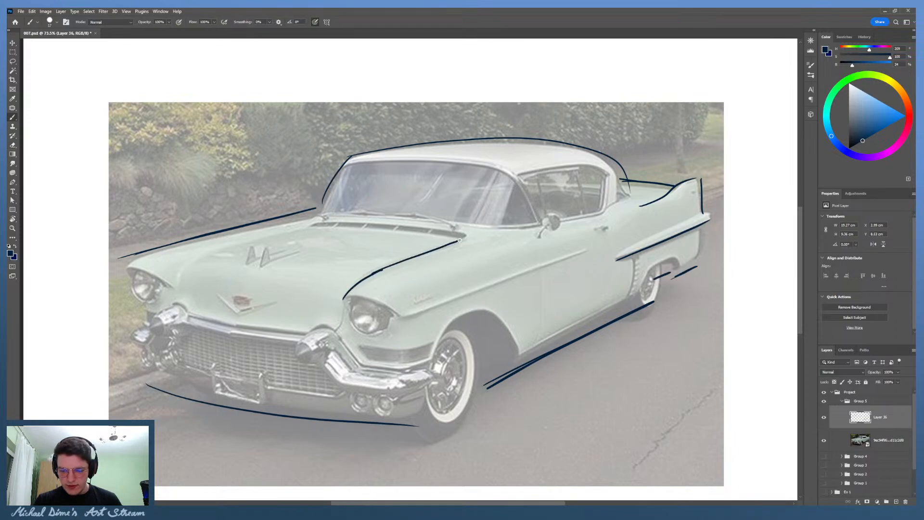
mouse_move(126, 269)
mouse_down()
mouse_move(232, 226)
mouse_move(305, 218)
mouse_up()
key(ctrl+z)
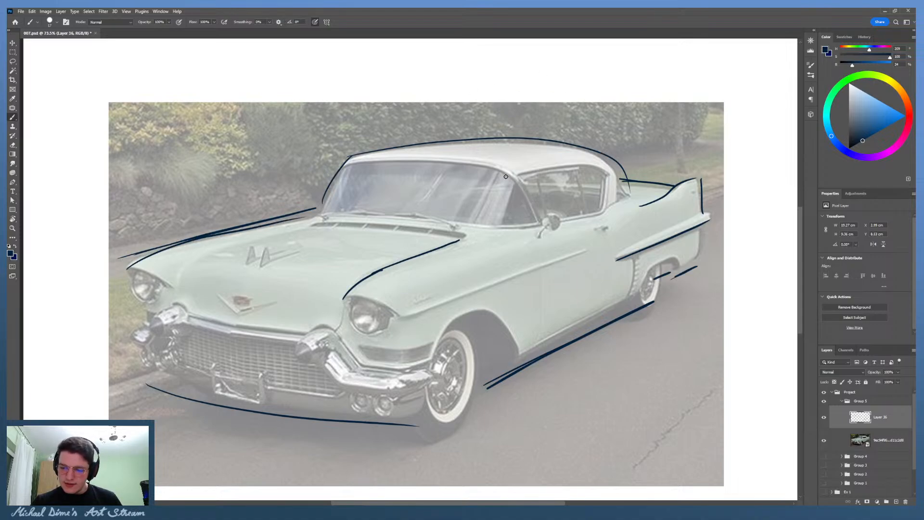
Step: Draw a curved line down the near windshield pillar from the roof edge to the side mirror
drag(503, 172, 542, 223)
key(ctrl+z)
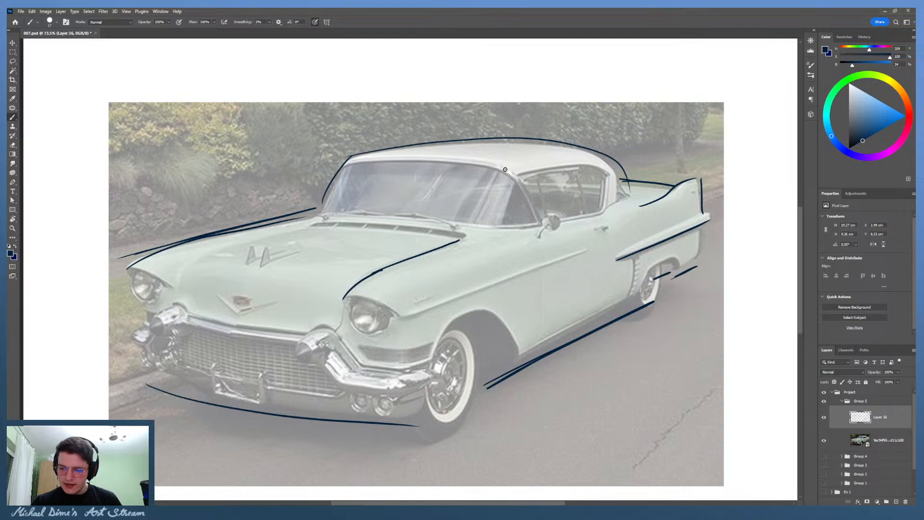
drag(505, 170, 539, 224)
key(ctrl+z)
drag(496, 168, 540, 228)
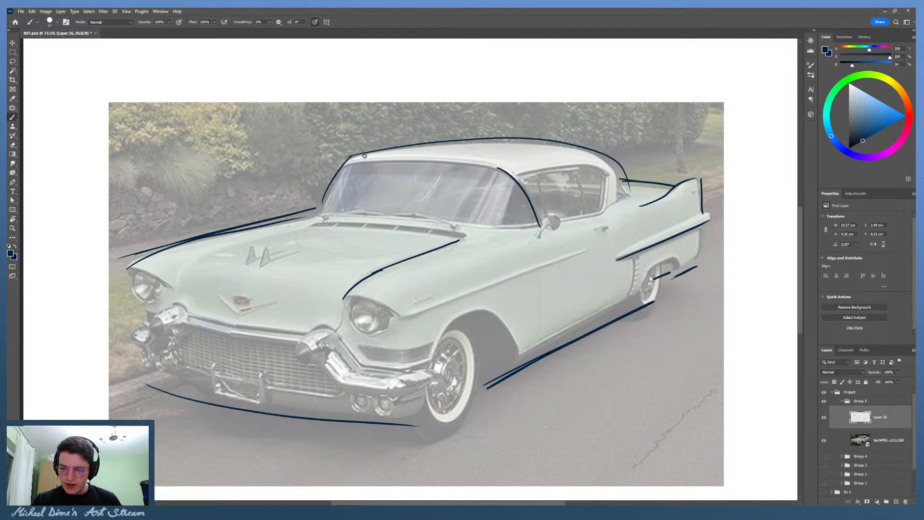
Step: Draw a long shallow curve along the windshield's top edge, joining the far pillar to the near pillar
mouse_move(320, 214)
mouse_down()
mouse_move(344, 163)
mouse_move(507, 171)
mouse_up()
key(ctrl+z)
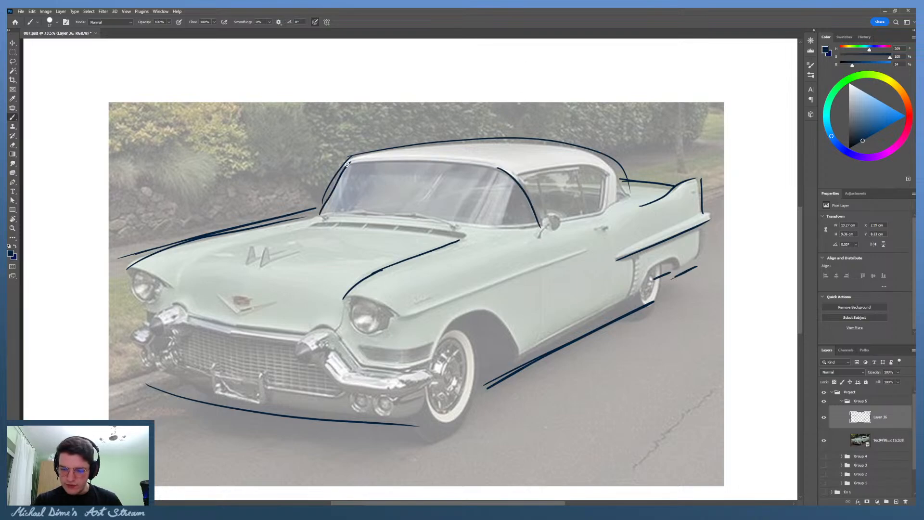
drag(345, 162, 492, 172)
key(ctrl+z)
drag(345, 163, 504, 167)
Step: Draw a curved line along the windshield's base between the far and near pillars
mouse_move(319, 214)
mouse_down()
mouse_move(501, 229)
mouse_move(545, 227)
mouse_up()
key(ctrl+z)
key(ctrl+z)
mouse_move(319, 213)
mouse_down()
mouse_move(539, 222)
mouse_move(485, 227)
mouse_move(537, 224)
mouse_move(499, 229)
mouse_move(558, 220)
mouse_move(502, 229)
mouse_move(536, 223)
mouse_up()
key(ctrl+z)
key(ctrl+z)
Step: Swap the foreground and background colors and draw curves along the side window's top and front edges
key(x)
mouse_move(559, 193)
mouse_down()
mouse_move(671, 188)
mouse_move(523, 232)
mouse_up()
key(ctrl+z)
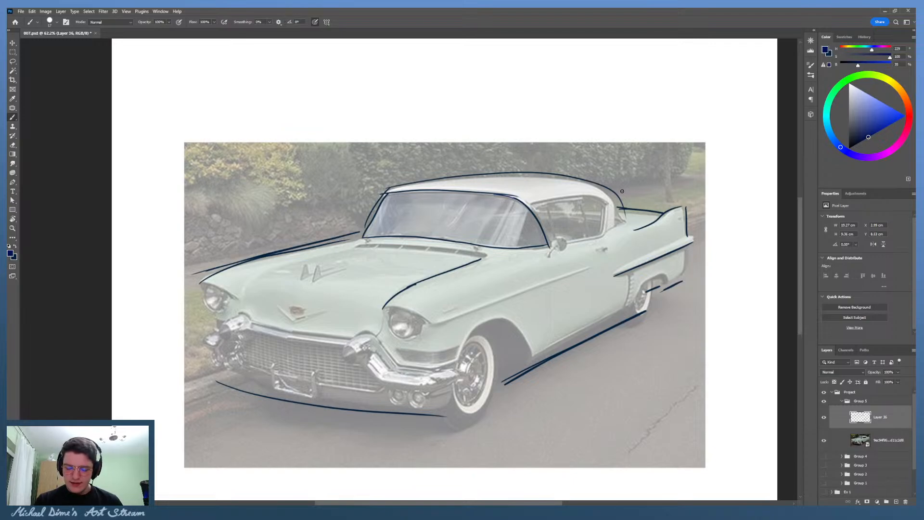
drag(535, 204, 612, 206)
key(ctrl+z)
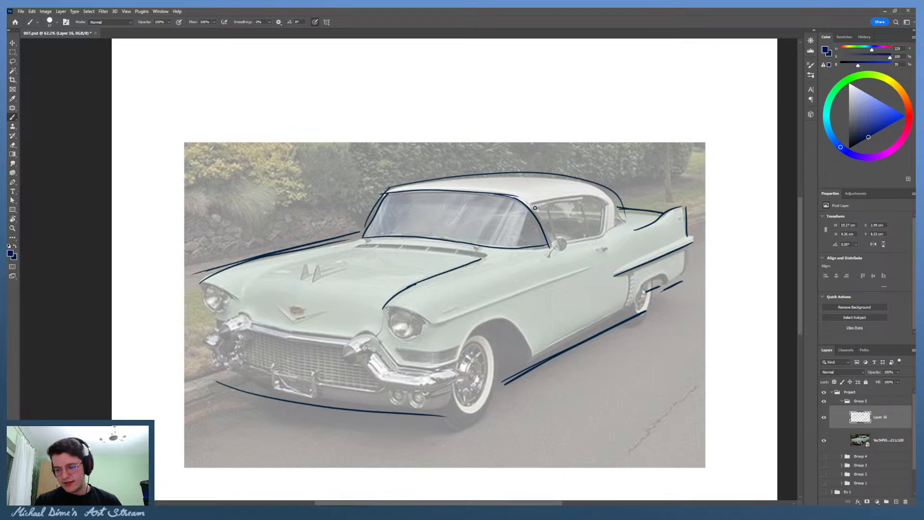
drag(534, 205, 611, 206)
key(ctrl+z)
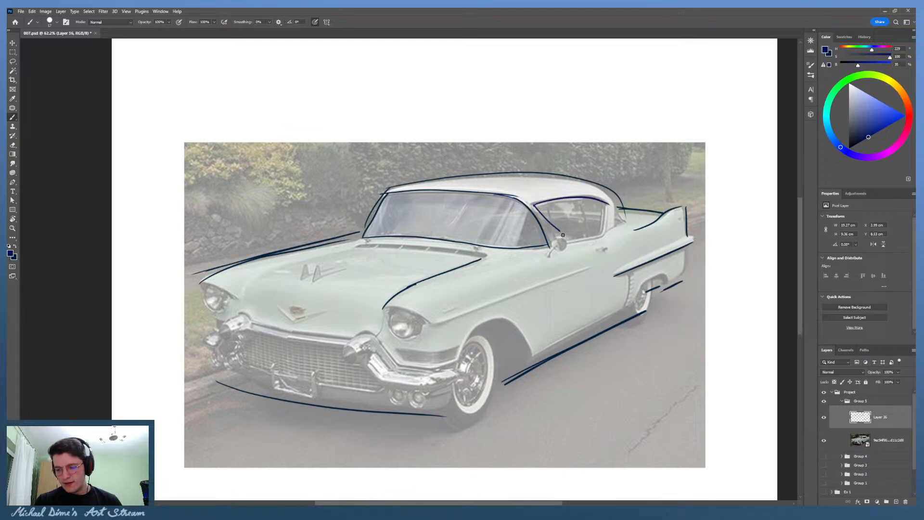
drag(533, 205, 557, 248)
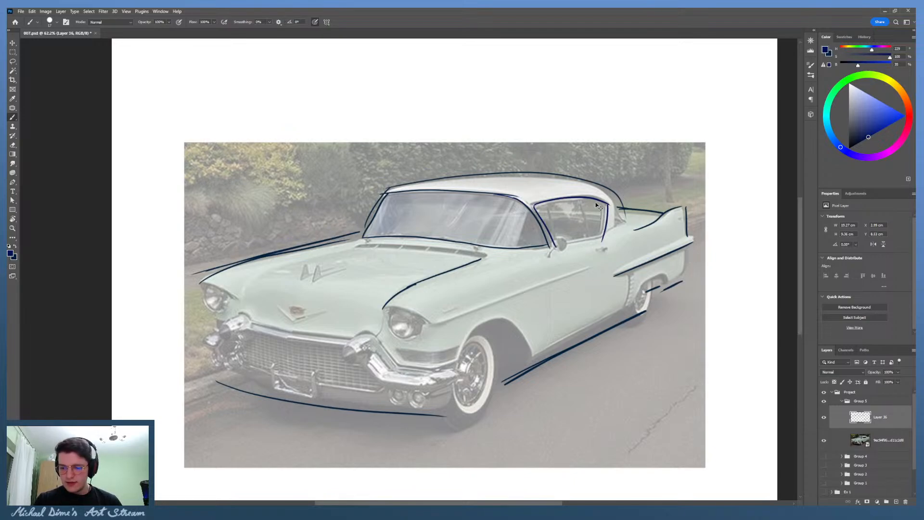
Step: Draw the side window's rear edge and bottom edge to close its outline, redoing the strokes until they fit
drag(610, 203, 594, 240)
drag(605, 233, 605, 201)
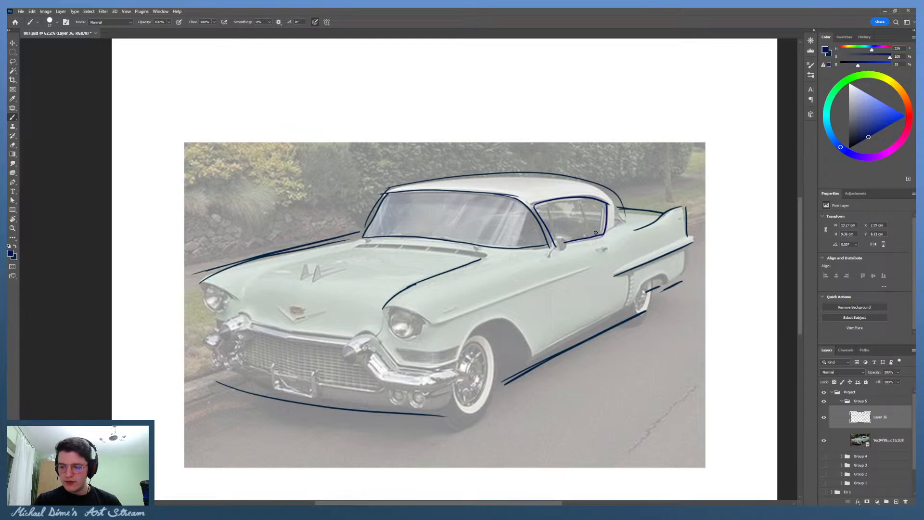
key(ctrl+z)
mouse_move(565, 242)
mouse_down()
mouse_move(607, 223)
mouse_move(607, 203)
mouse_move(582, 245)
mouse_up()
key(ctrl+z)
key(ctrl+z)
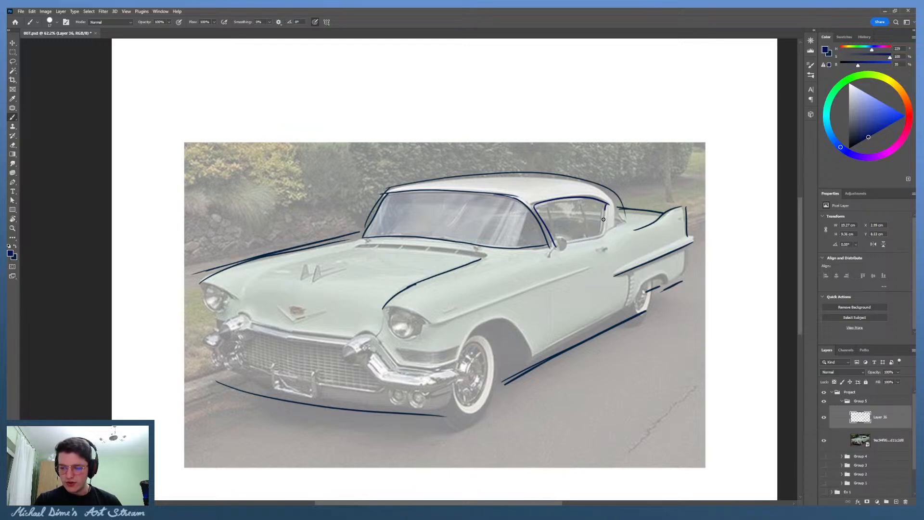
mouse_move(606, 204)
mouse_down()
mouse_move(604, 223)
mouse_move(570, 241)
mouse_up()
key(ctrl+z)
key(ctrl+z)
mouse_move(607, 205)
mouse_down()
mouse_move(566, 243)
mouse_move(604, 231)
mouse_move(567, 242)
mouse_up()
key(ctrl+z)
key(e)
key(b)
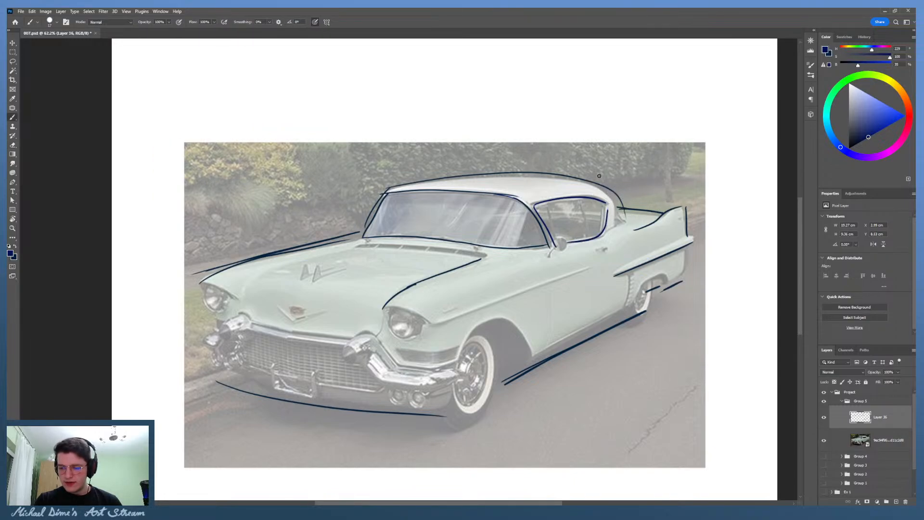
drag(604, 204, 607, 222)
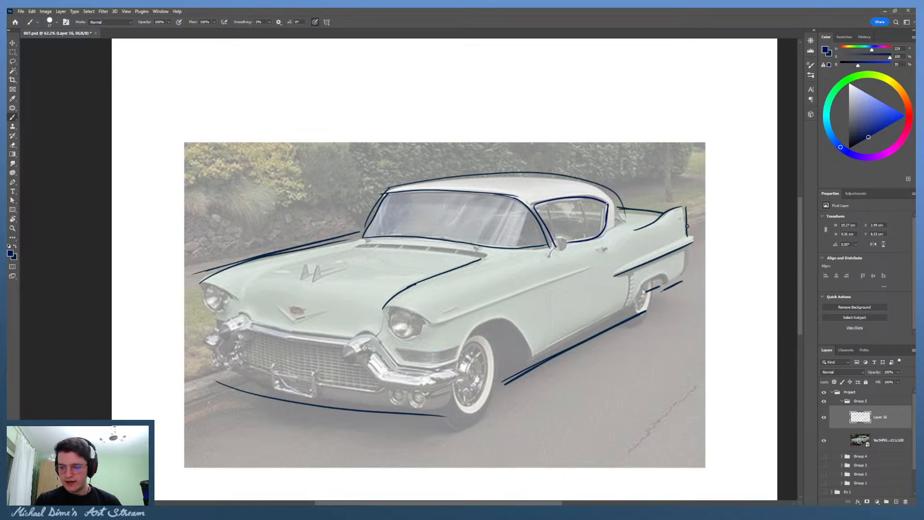
Step: Draw a long, gently curved line along the body side crease from the near headlight across the door
drag(430, 327, 589, 268)
key(ctrl+z)
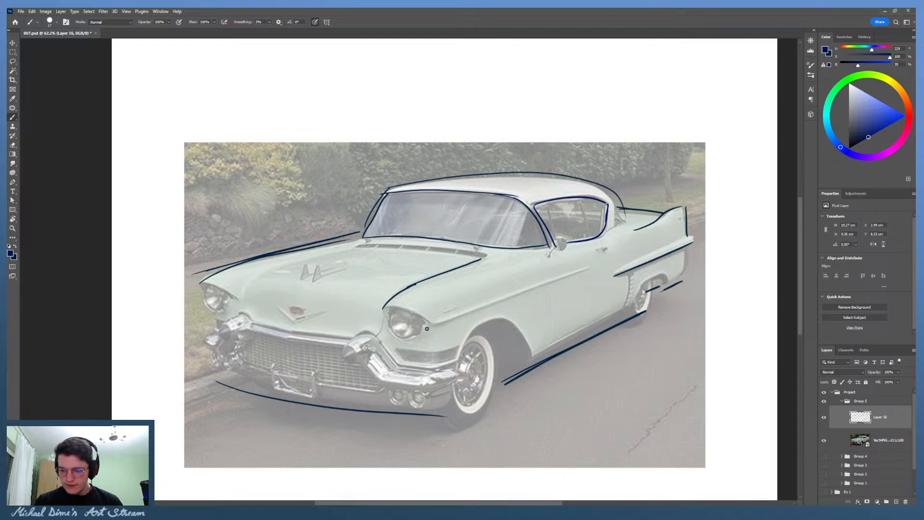
drag(426, 328, 589, 266)
key(ctrl+z)
drag(430, 327, 583, 271)
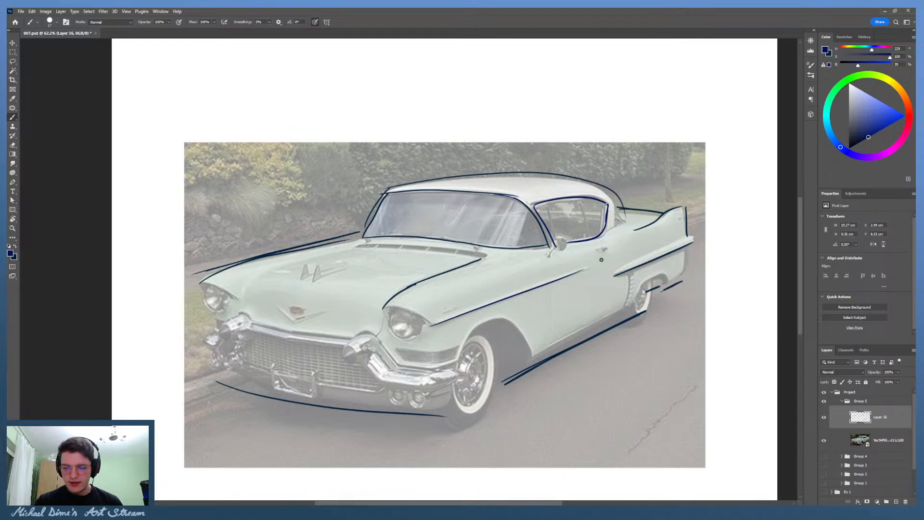
key(ctrl+z)
drag(432, 326, 605, 264)
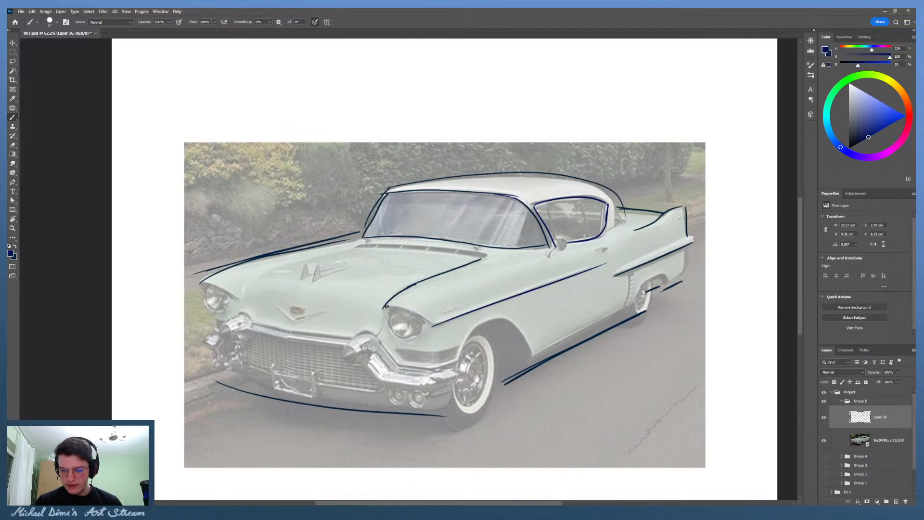
Step: Draw a short curve over the near headlight, linking the fender line to the body side line
drag(385, 308, 432, 326)
key(ctrl+z)
drag(385, 308, 431, 326)
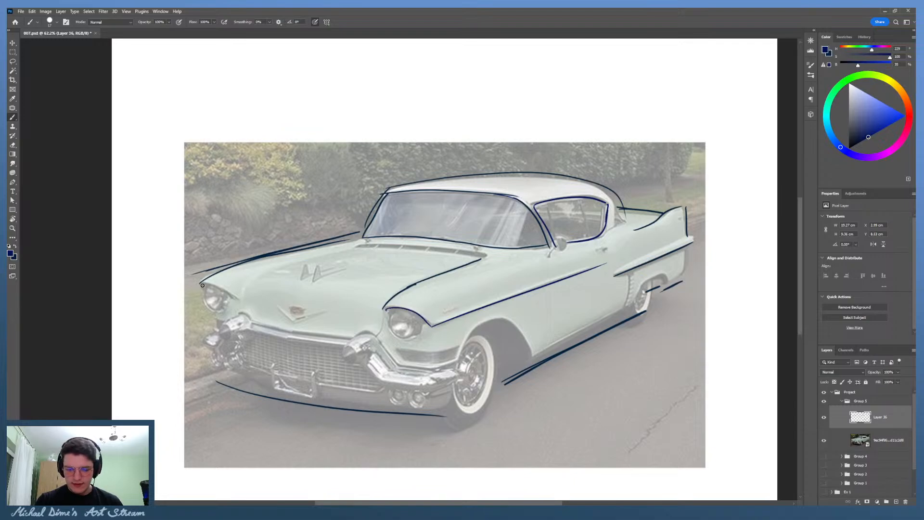
Step: Outline the hood with curves along its far crease, its rear edge below the windshield and its front edge above the grille
mouse_move(202, 285)
mouse_down()
mouse_move(236, 321)
mouse_move(231, 300)
mouse_move(237, 312)
mouse_move(279, 269)
mouse_move(323, 256)
mouse_up()
key(ctrl+z)
key(ctrl+z)
mouse_move(242, 299)
mouse_down()
mouse_move(338, 248)
mouse_move(482, 260)
mouse_up()
mouse_move(245, 328)
mouse_down()
mouse_move(357, 349)
mouse_move(230, 327)
mouse_up()
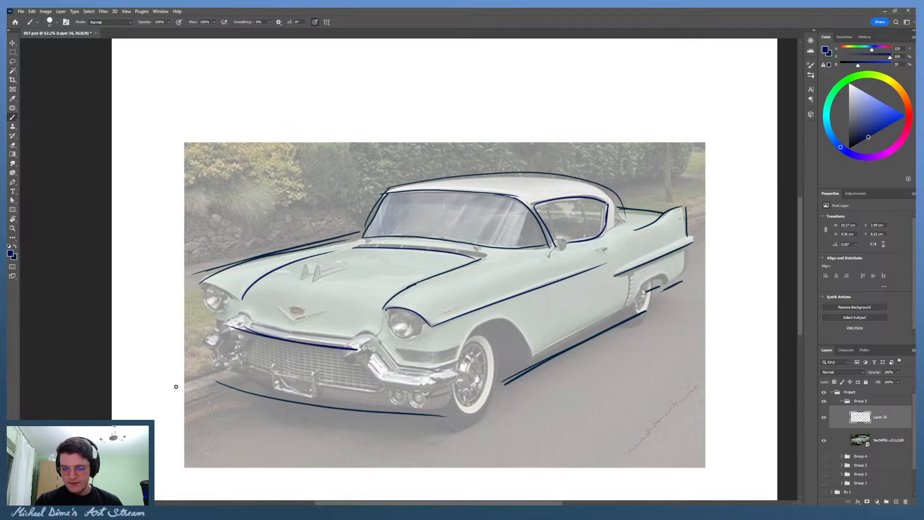
Step: Trace the car's front wheel arch as one curved line, removing any stray stroke
mouse_move(462, 350)
mouse_down()
mouse_move(535, 359)
mouse_move(512, 324)
mouse_move(534, 359)
mouse_up()
key(ctrl+z)
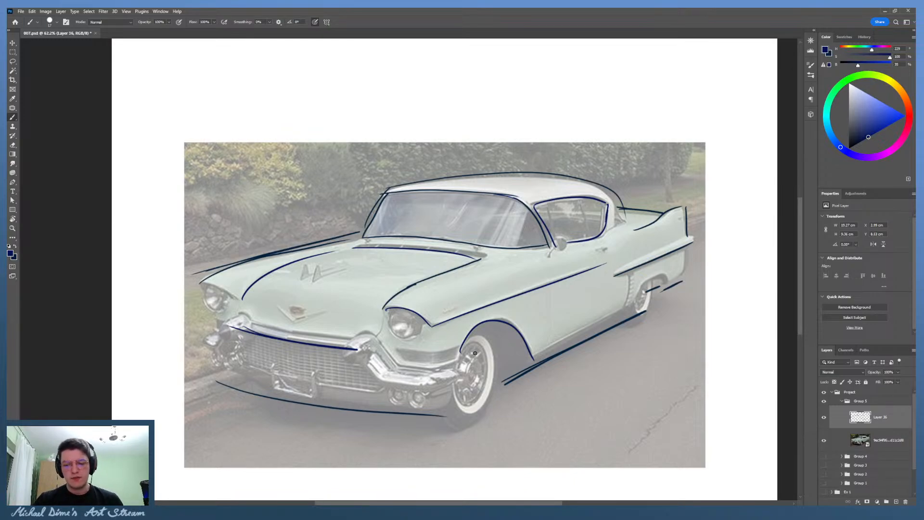
drag(532, 317, 544, 312)
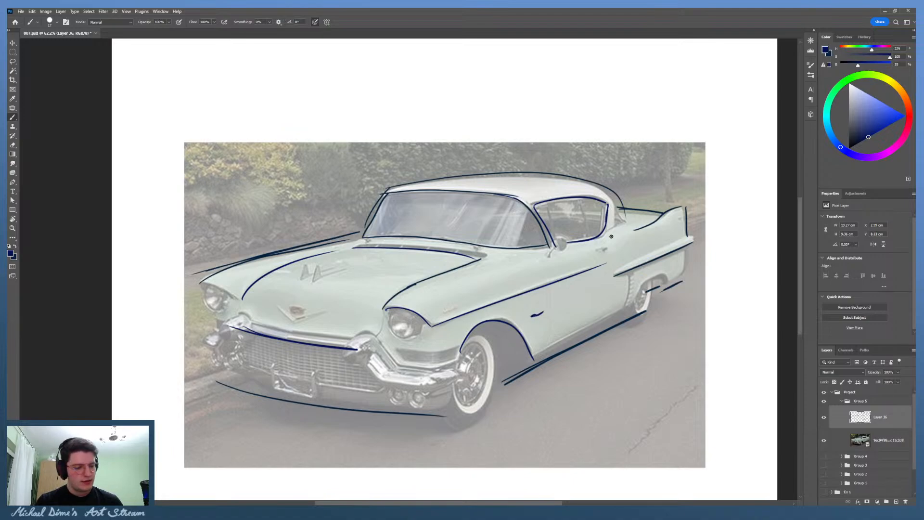
key(ctrl+z)
key(z)
mouse_move(638, 303)
mouse_down()
mouse_move(616, 302)
mouse_move(650, 303)
mouse_move(623, 303)
mouse_up()
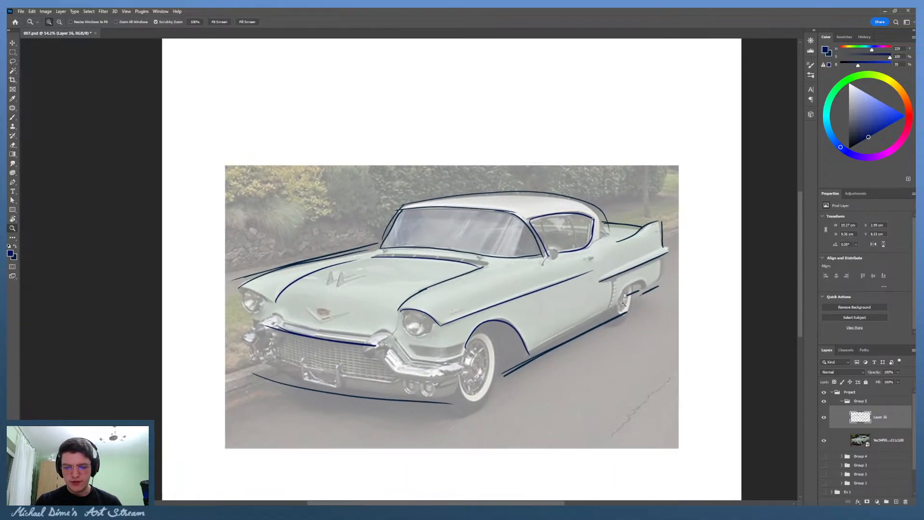
key(b)
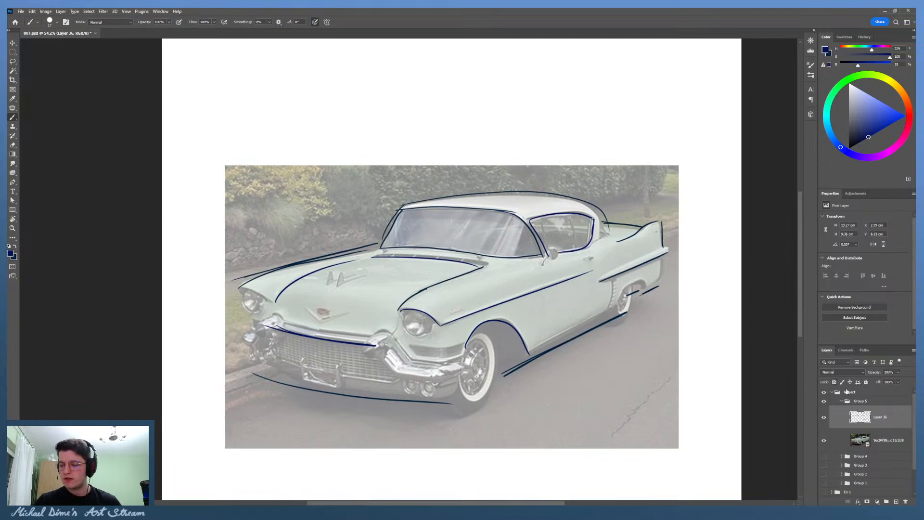
Step: Create a new layer group above Group 5 within the Project group and hide Group 5
click(842, 402)
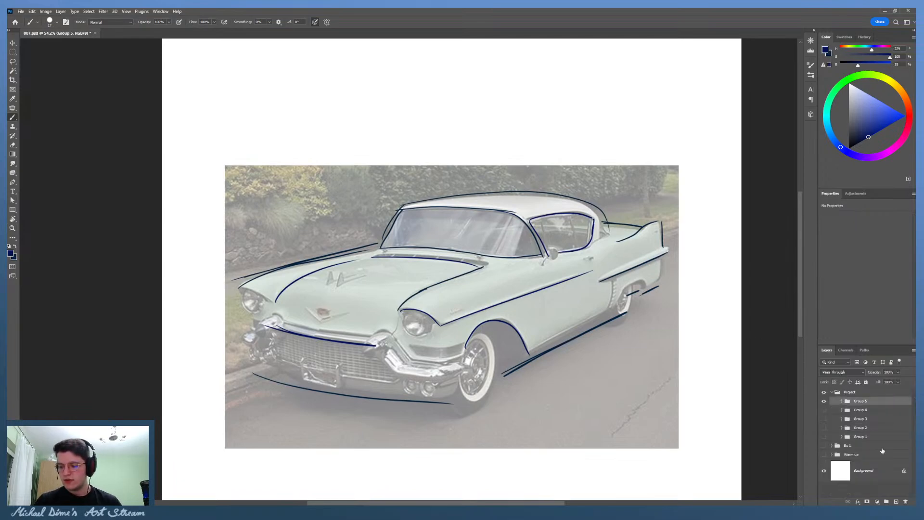
click(886, 502)
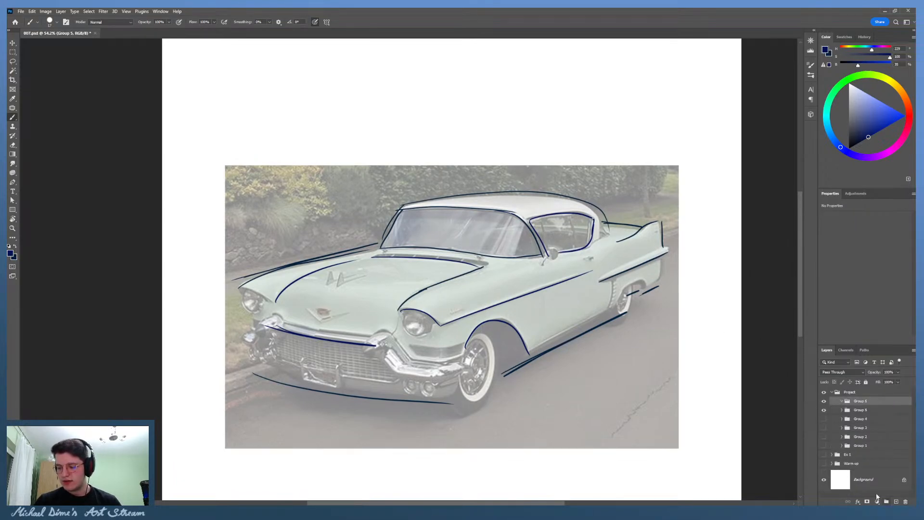
click(823, 410)
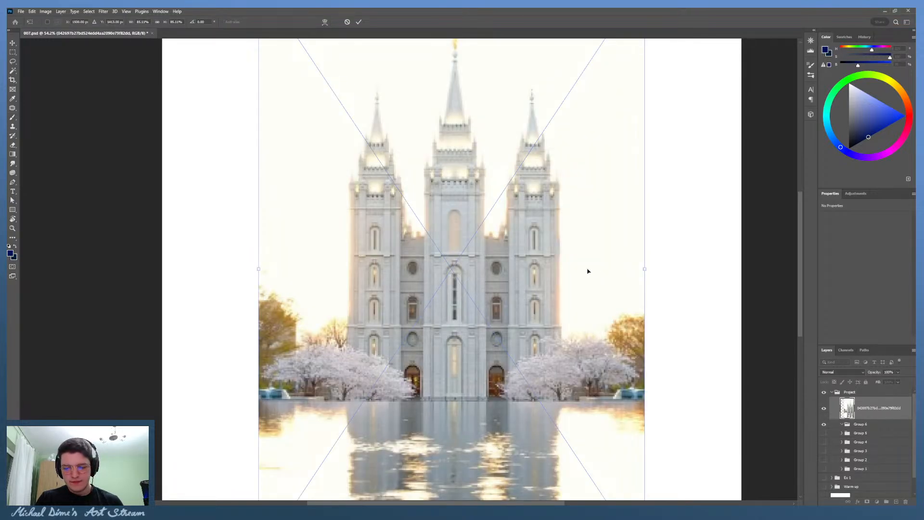
Step: Place the three-spired temple photo on the canvas and move it about 3 cm down so the central spire fits
key(Return)
key(b)
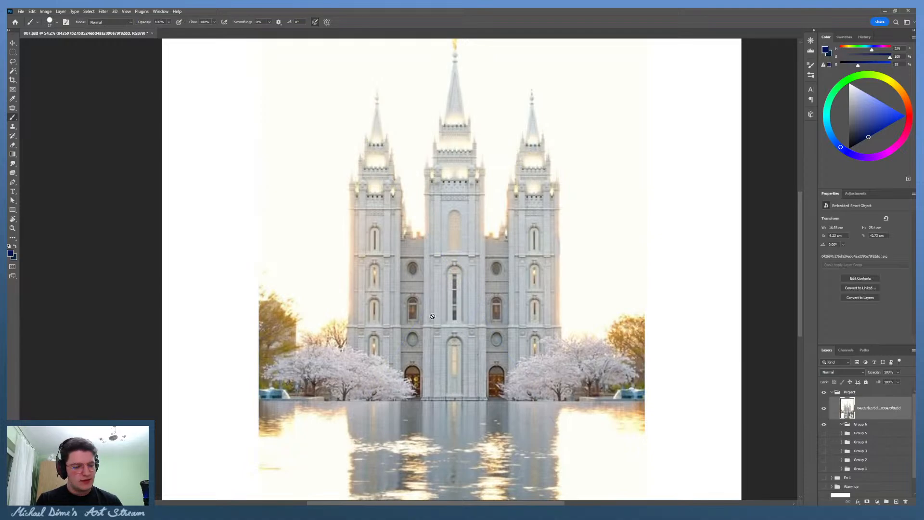
key(ctrl+space)
drag(525, 322, 513, 304)
drag(513, 343, 525, 344)
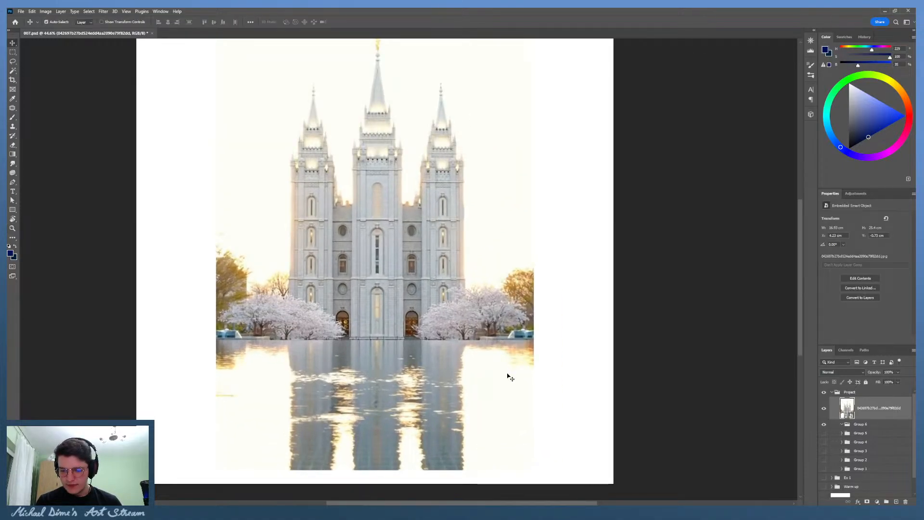
drag(423, 252, 426, 309)
key(ctrl+space)
drag(426, 276, 487, 330)
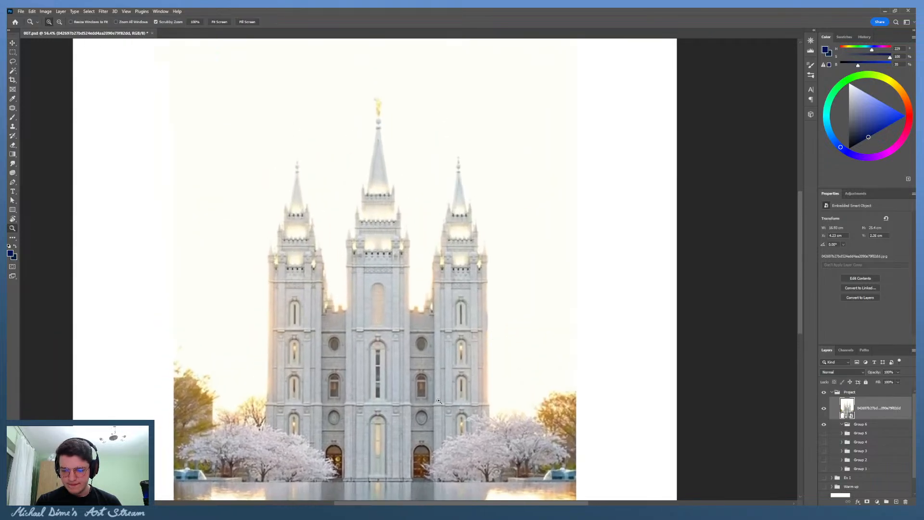
drag(439, 400, 460, 357)
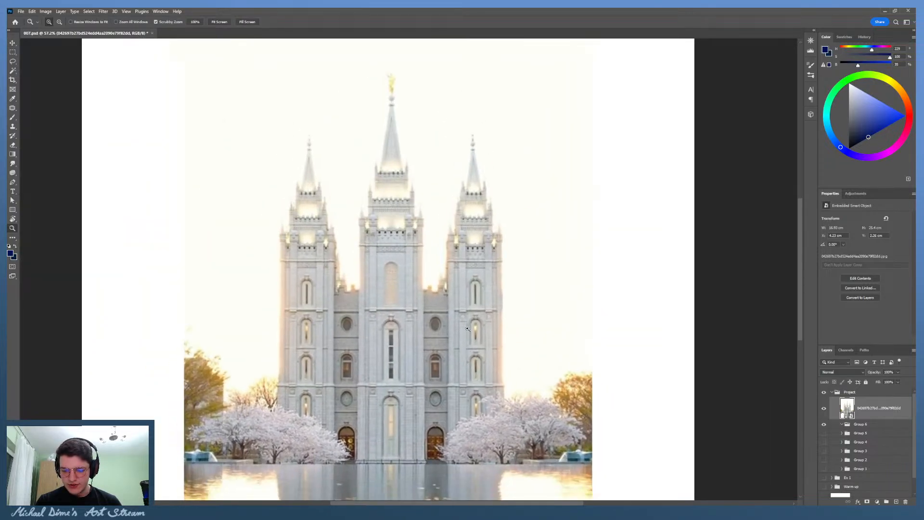
mouse_move(471, 322)
mouse_down()
mouse_move(460, 343)
mouse_move(474, 382)
mouse_move(476, 313)
mouse_move(472, 336)
mouse_up()
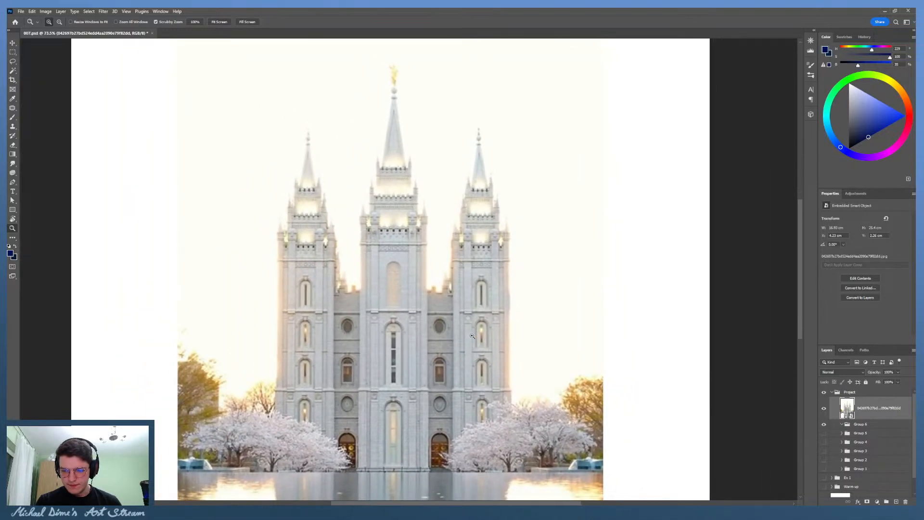
drag(460, 383, 464, 376)
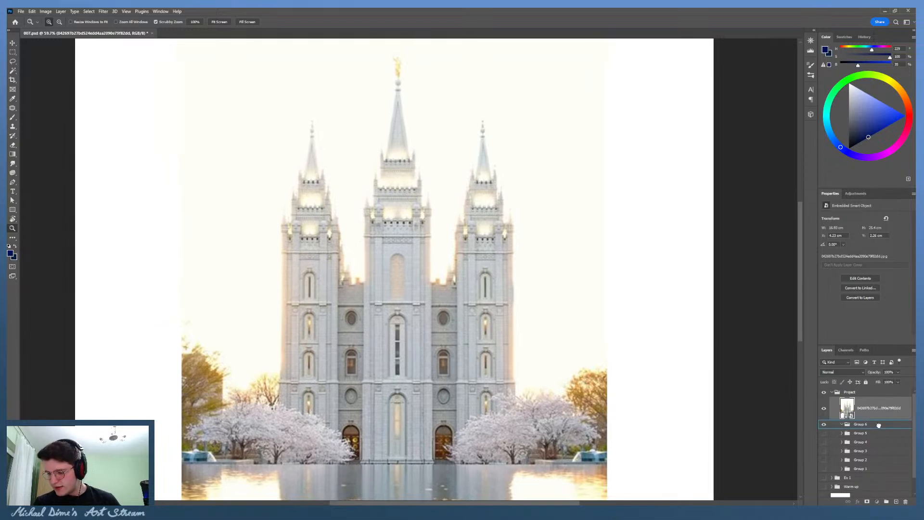
Step: Move the temple photo layer into Group 6 and add an empty layer above it
drag(879, 422, 870, 434)
click(896, 502)
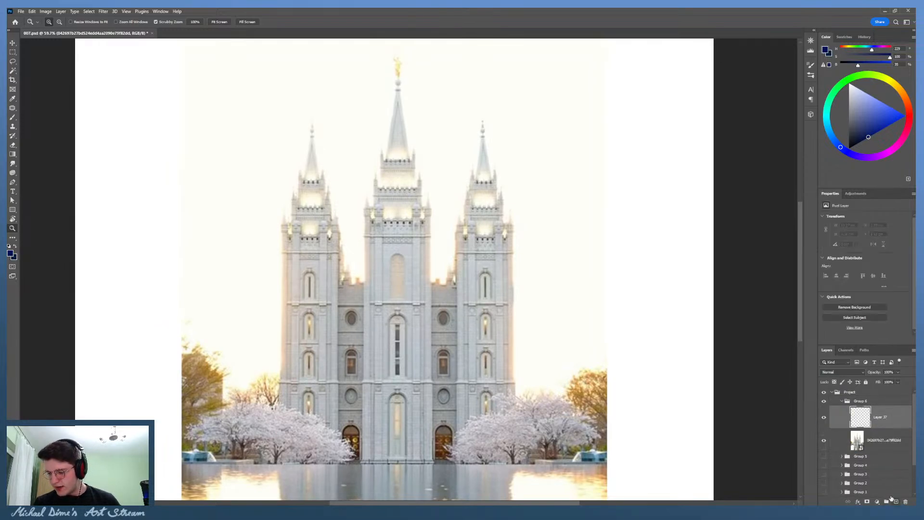
Step: Lower the opacity of the temple photo layer, and make the empty layer above it active for brush drawing
click(899, 374)
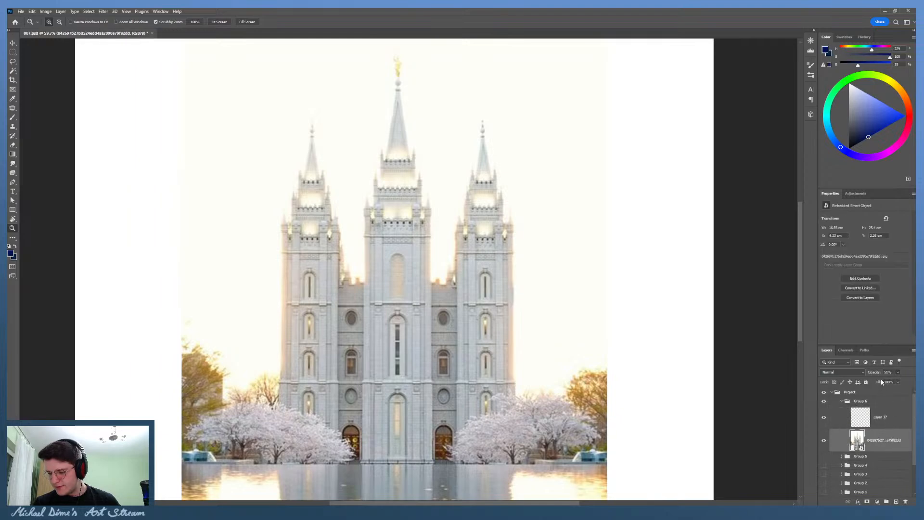
drag(897, 380, 883, 380)
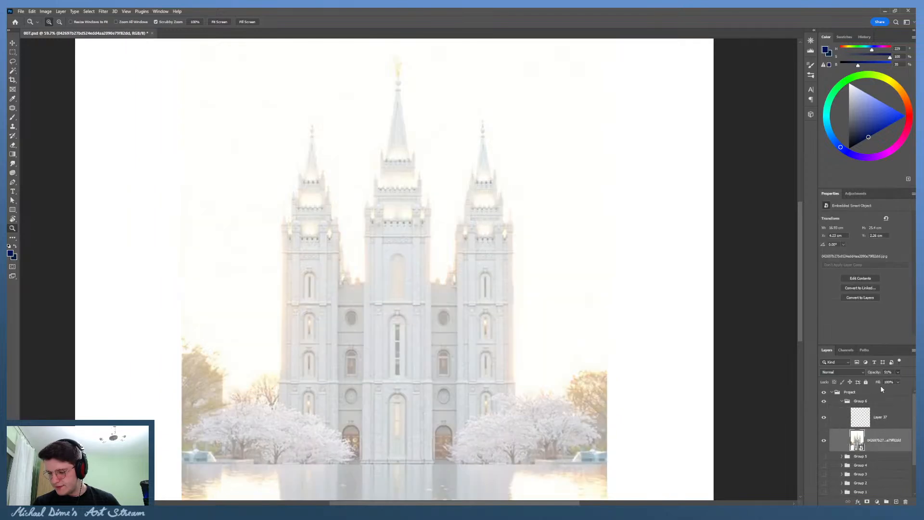
click(888, 418)
key(b)
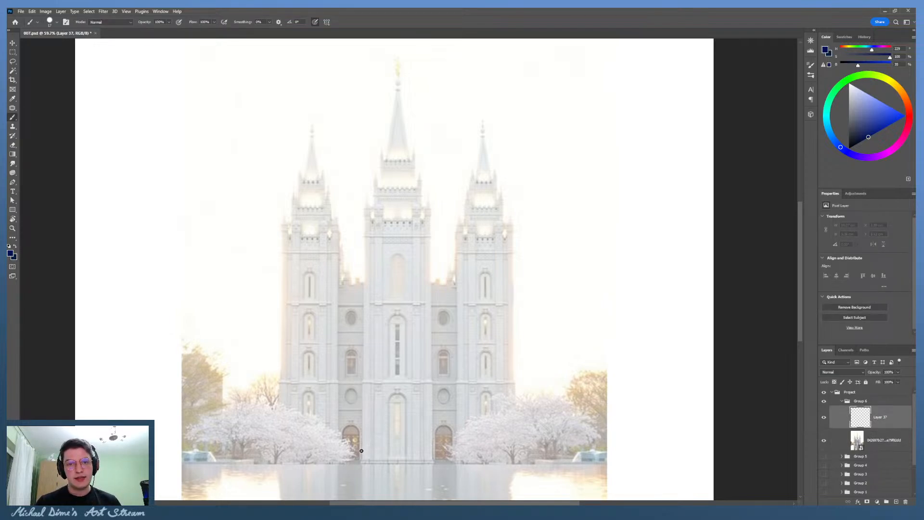
Step: Draw a straight vertical centre line about 16.6 cm long through the middle tower, from its base to above the spire
mouse_move(399, 461)
mouse_down()
mouse_move(405, 112)
mouse_move(422, 13)
mouse_up()
key(ctrl+z)
drag(400, 468, 405, 29)
key(ctrl+z)
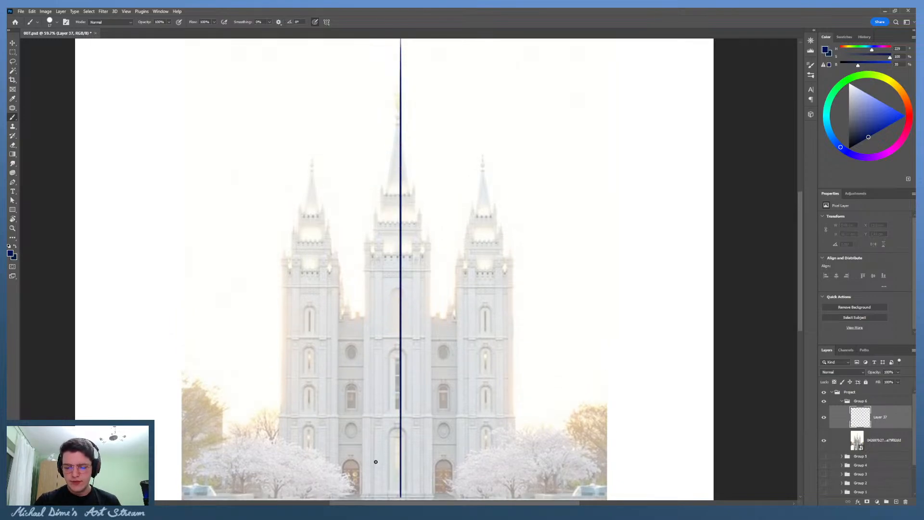
drag(398, 496, 397, 78)
mouse_move(438, 408)
mouse_down()
mouse_move(437, 373)
mouse_move(425, 375)
mouse_up()
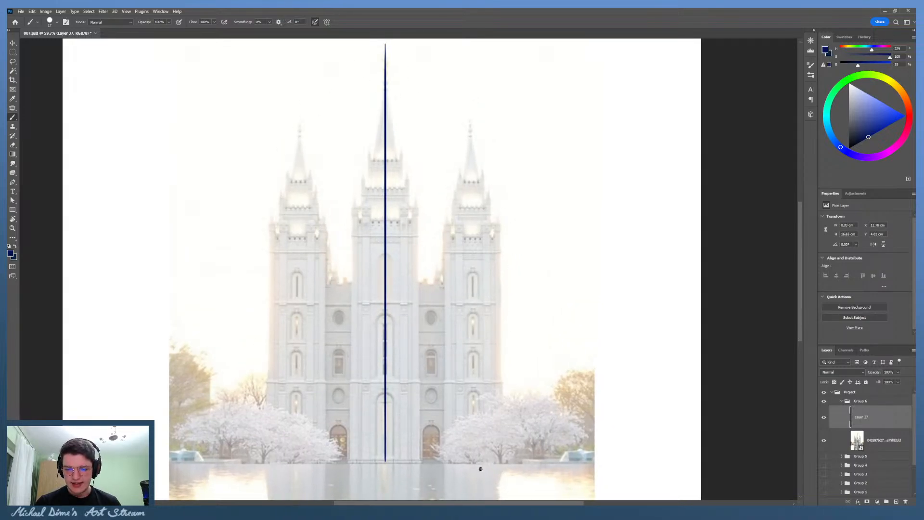
mouse_move(512, 382)
mouse_down()
mouse_move(498, 399)
mouse_move(500, 390)
mouse_up()
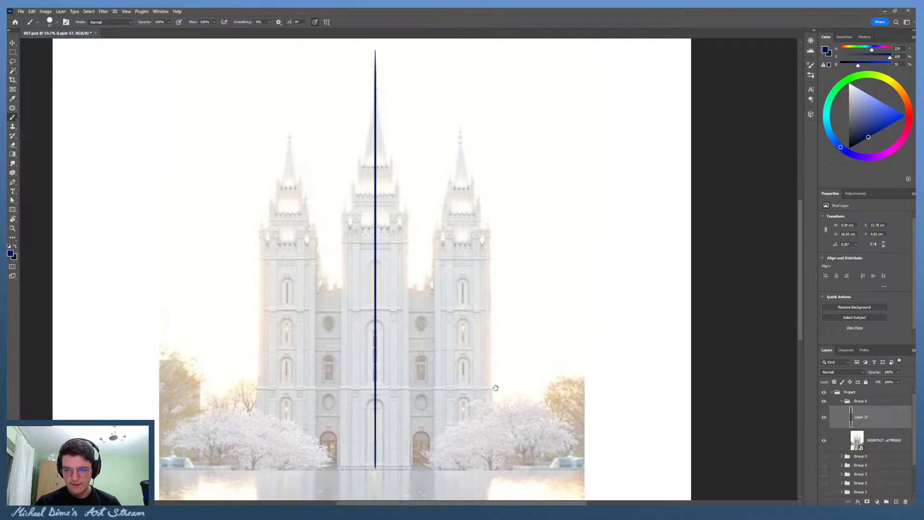
Step: Mark the tips of both side spires and draw a horizontal line about 17 cm long along the waterline
click(290, 128)
click(461, 124)
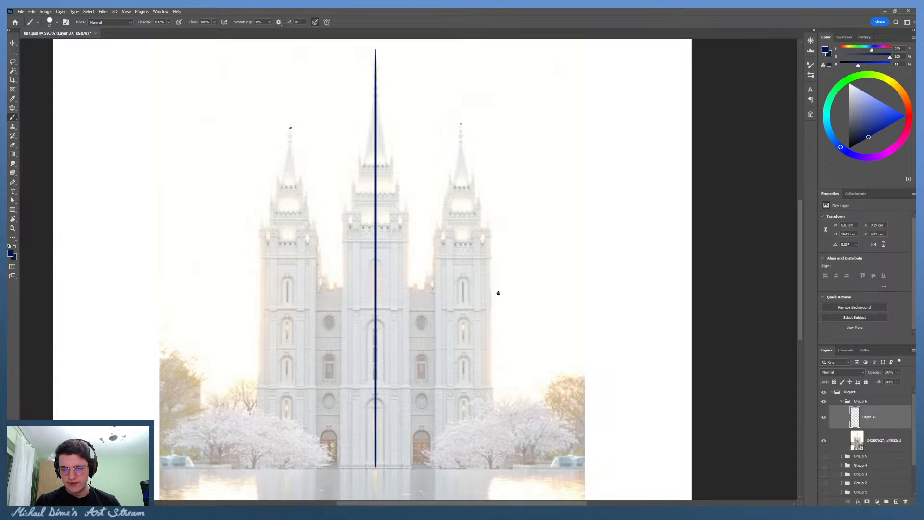
mouse_move(378, 467)
mouse_down()
mouse_move(330, 471)
mouse_move(445, 471)
mouse_move(160, 470)
mouse_up()
mouse_move(428, 474)
mouse_down()
mouse_move(404, 459)
mouse_move(400, 434)
mouse_move(410, 394)
mouse_move(401, 279)
mouse_move(360, 372)
mouse_move(378, 354)
mouse_up()
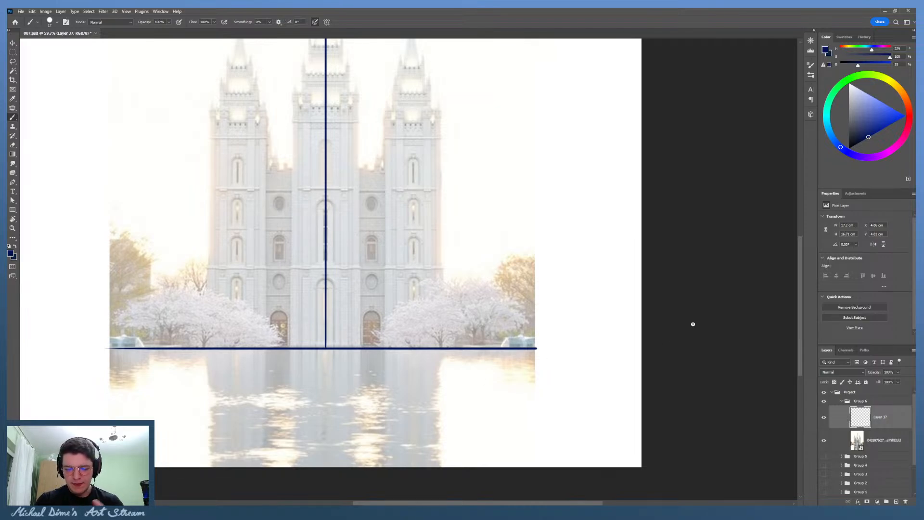
mouse_move(262, 356)
mouse_down()
mouse_move(254, 487)
mouse_move(253, 348)
mouse_up()
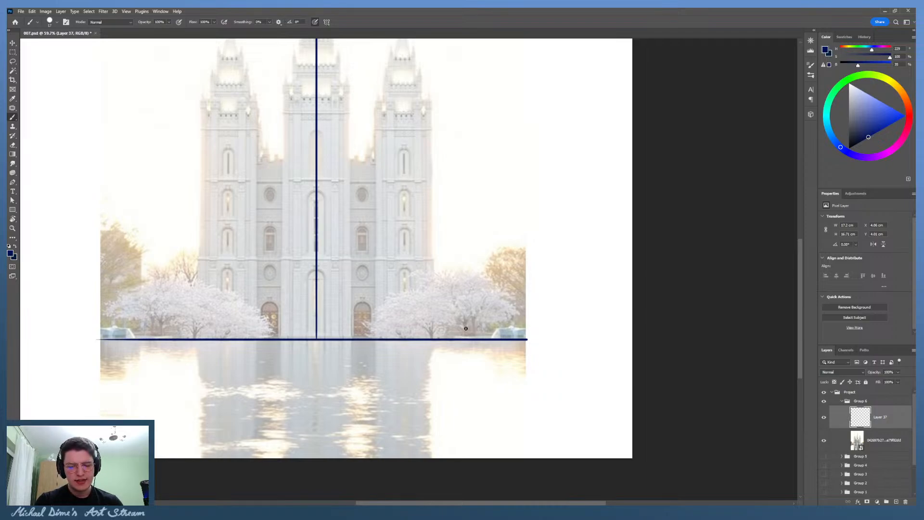
scroll(466, 328, up, 3)
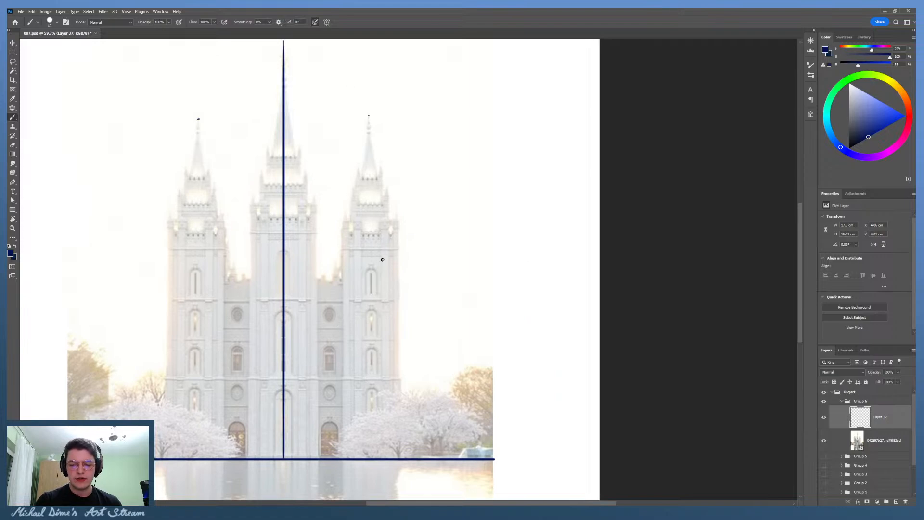
scroll(382, 260, down, 5)
scroll(402, 222, up, 1)
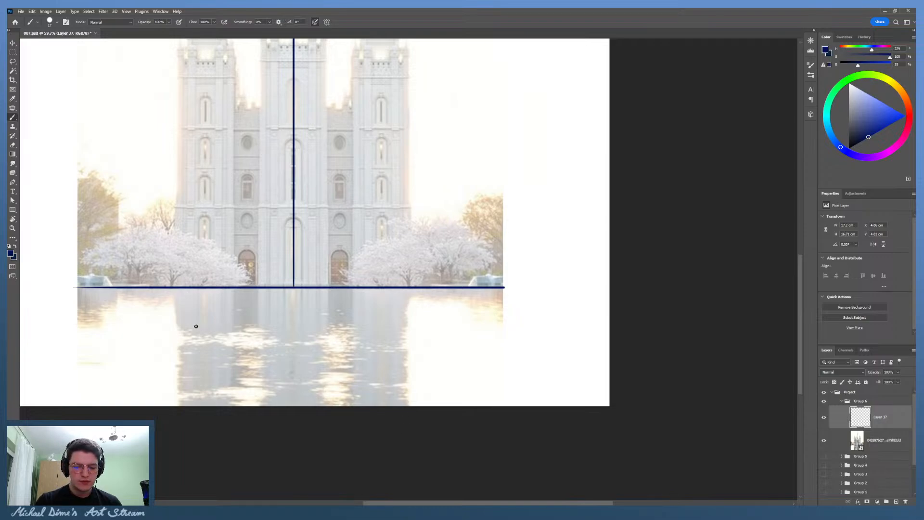
click(174, 288)
shift+click(176, 414)
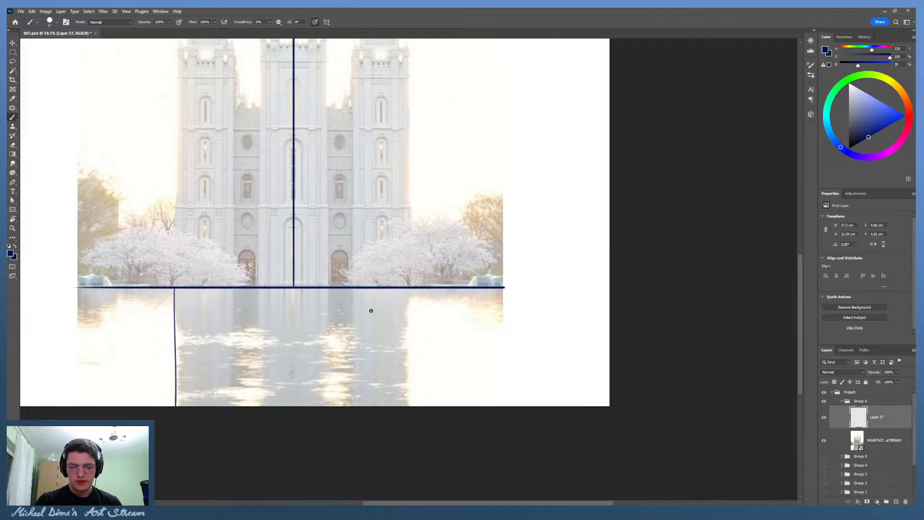
drag(410, 317, 406, 415)
mouse_move(419, 302)
mouse_down()
mouse_move(415, 323)
mouse_move(414, 295)
mouse_move(407, 328)
mouse_move(407, 76)
mouse_up()
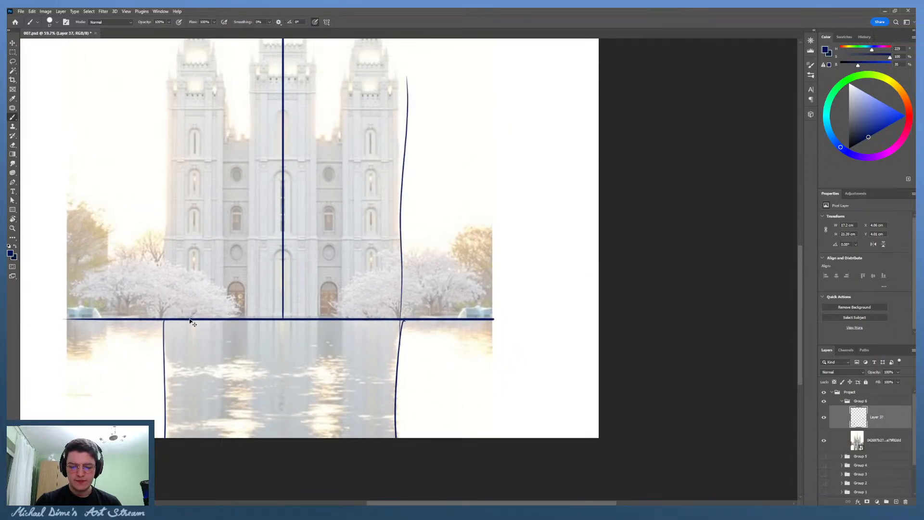
key(ctrl+z)
key(e)
drag(400, 419, 402, 326)
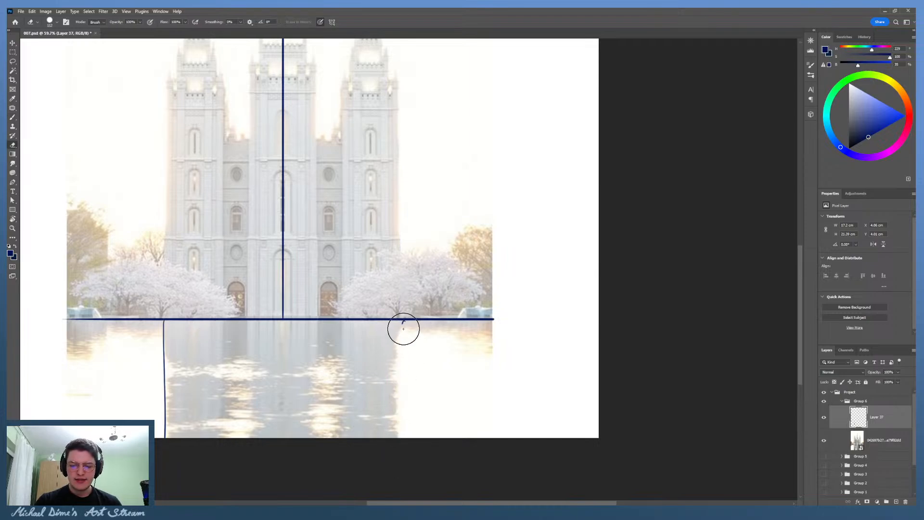
mouse_move(165, 381)
mouse_down()
mouse_move(165, 436)
mouse_move(160, 326)
mouse_up()
key(b)
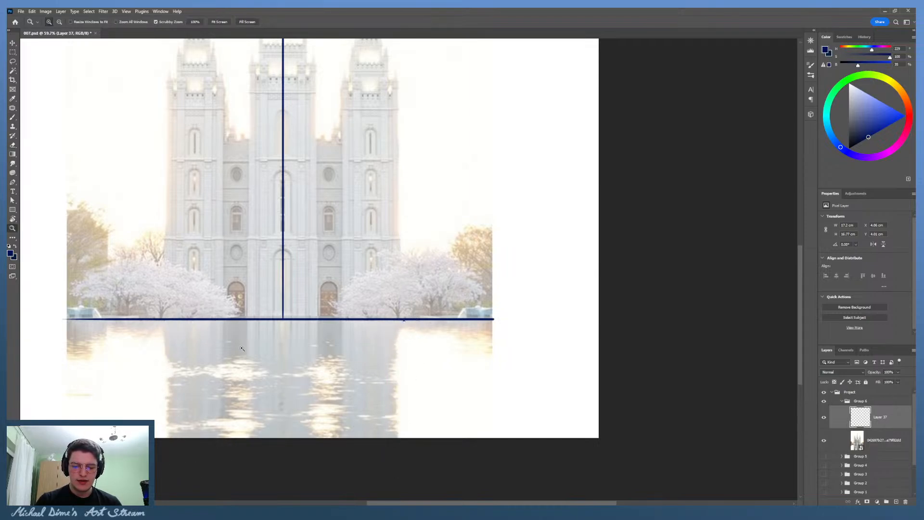
scroll(233, 361, down, 2)
drag(333, 406, 331, 488)
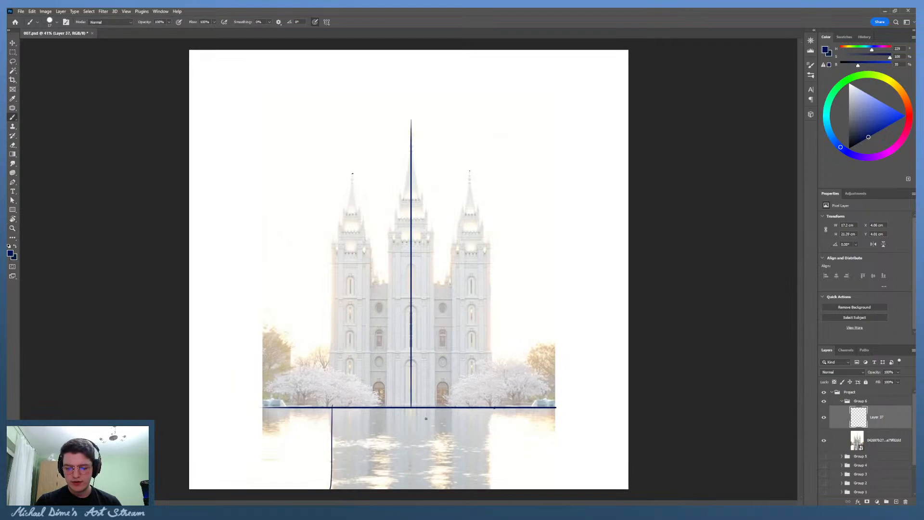
key(ctrl+z)
Step: Sketch the rippled contours of the temple's reflection below the waterline and erase the stray horizontal stroke across it
mouse_move(357, 440)
mouse_down()
mouse_move(487, 440)
mouse_move(482, 473)
mouse_up()
mouse_move(441, 441)
mouse_down()
mouse_move(426, 476)
mouse_move(441, 481)
mouse_up()
drag(353, 483, 385, 468)
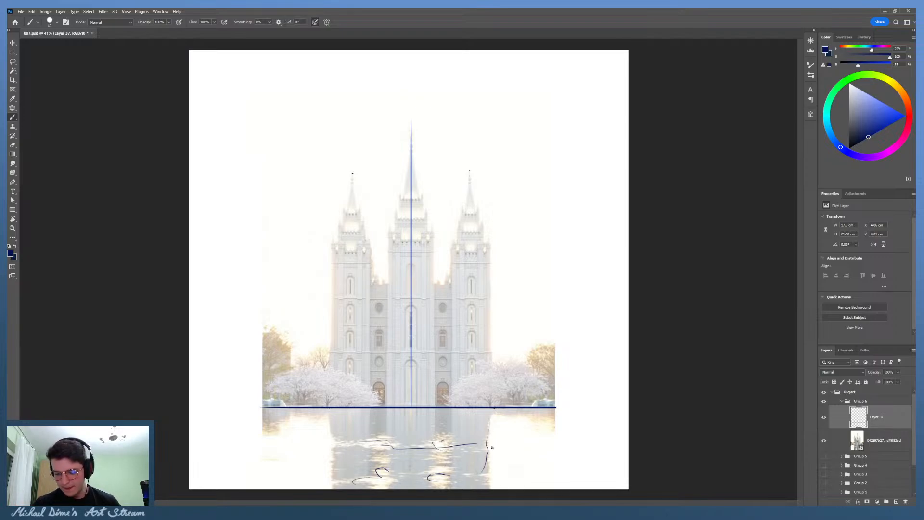
mouse_move(481, 473)
mouse_down()
mouse_move(489, 487)
mouse_move(494, 410)
mouse_up()
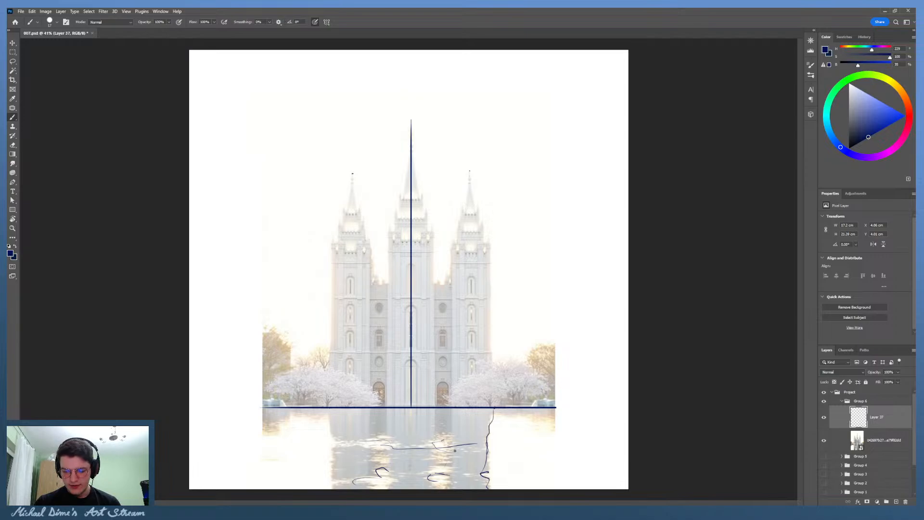
mouse_move(455, 450)
mouse_down()
mouse_move(459, 481)
mouse_move(425, 484)
mouse_move(391, 472)
mouse_move(395, 487)
mouse_move(372, 483)
mouse_move(370, 456)
mouse_move(391, 453)
mouse_move(392, 468)
mouse_move(370, 450)
mouse_move(331, 443)
mouse_up()
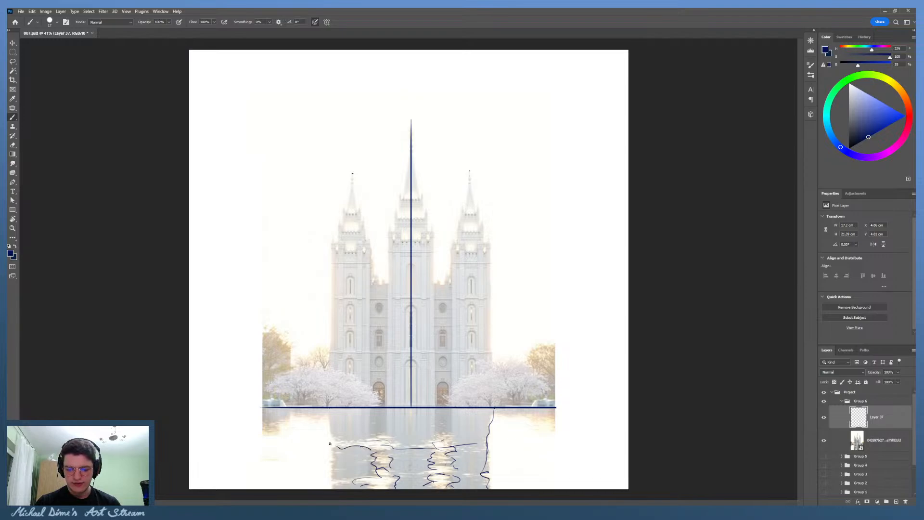
drag(395, 447, 332, 433)
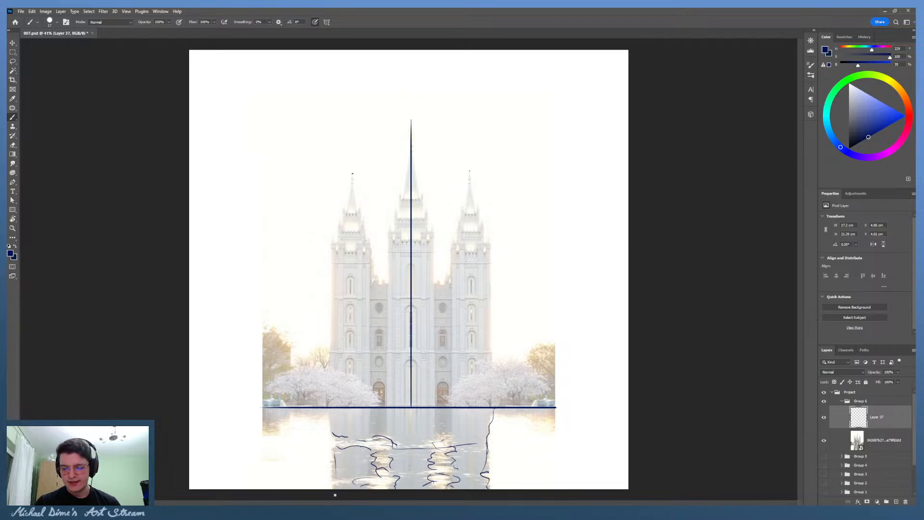
key(e)
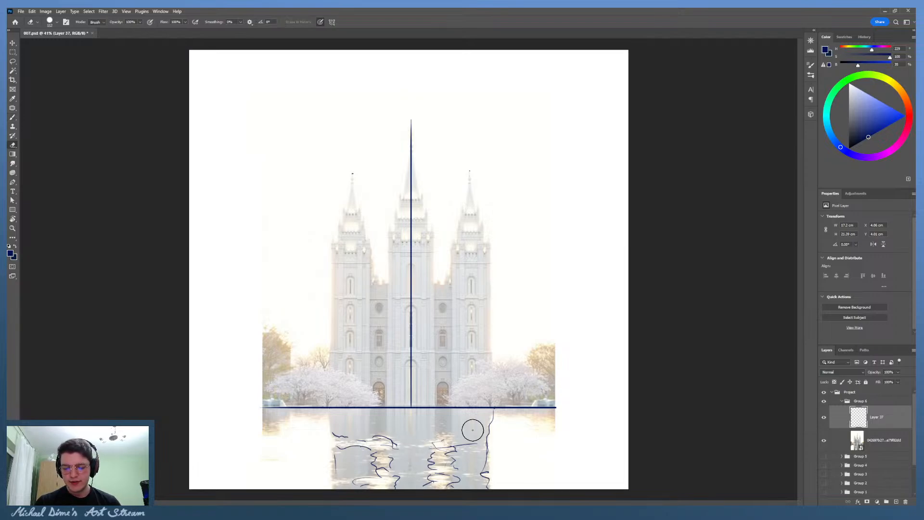
key(z)
mouse_move(473, 451)
mouse_down()
mouse_move(466, 446)
mouse_move(487, 433)
mouse_move(483, 417)
mouse_up()
key(b)
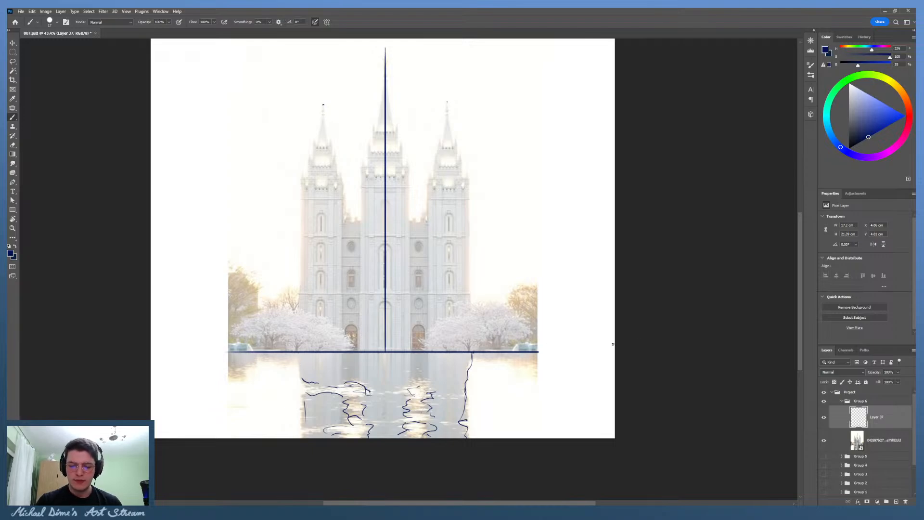
key(z)
drag(538, 347, 541, 363)
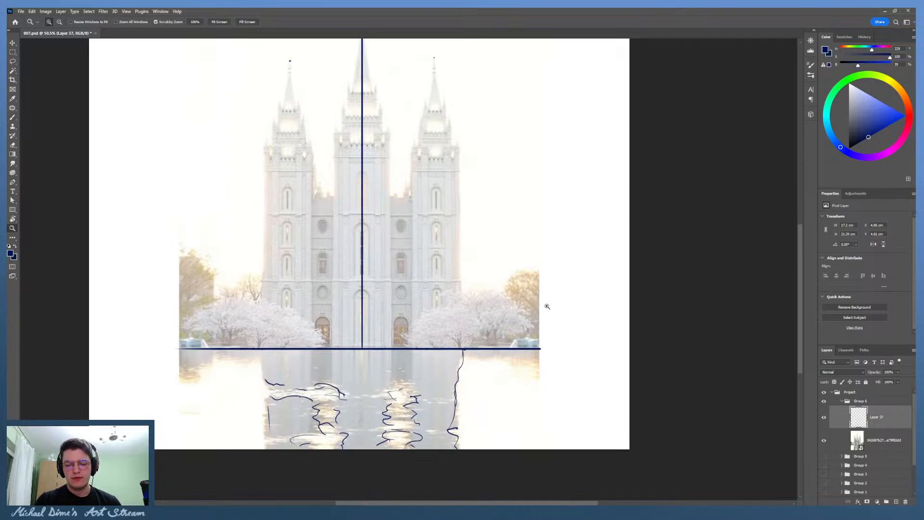
scroll(487, 239, down, 1)
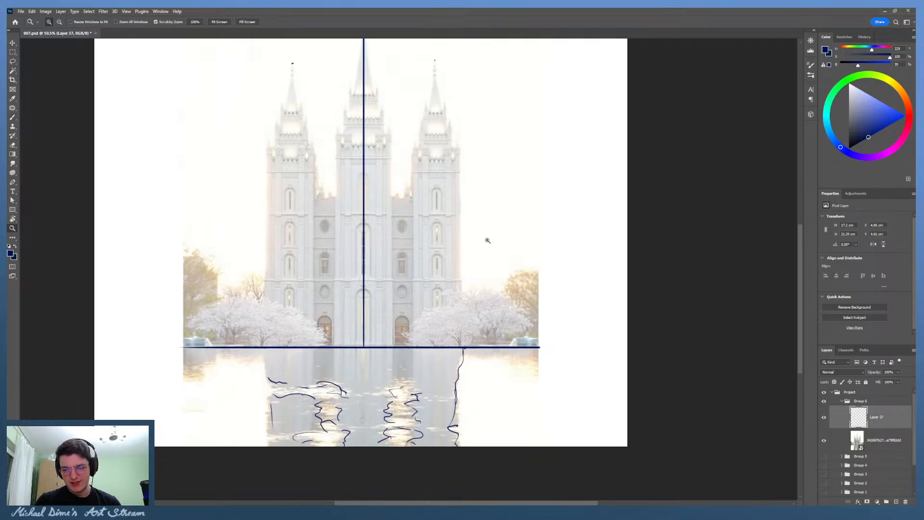
scroll(499, 186, up, 2)
drag(495, 185, 474, 233)
scroll(502, 223, down, 1)
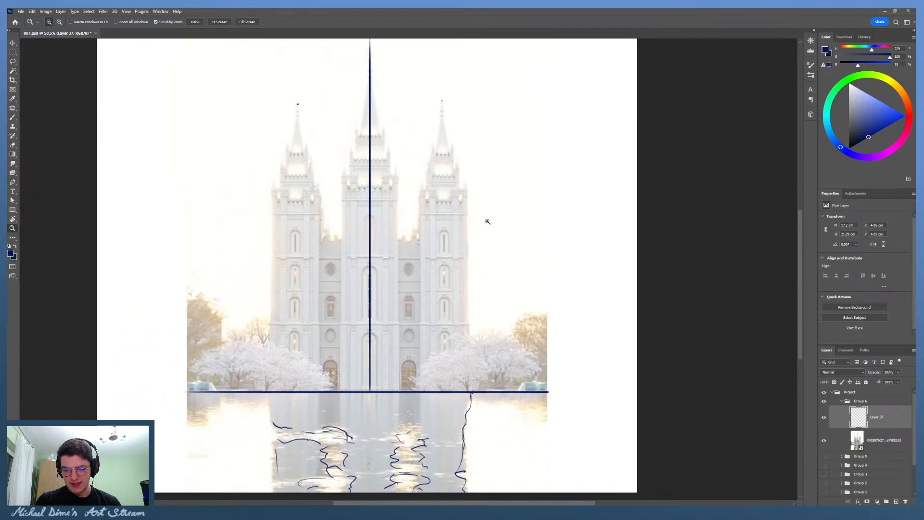
scroll(487, 221, up, 1)
drag(496, 198, 487, 217)
key(b)
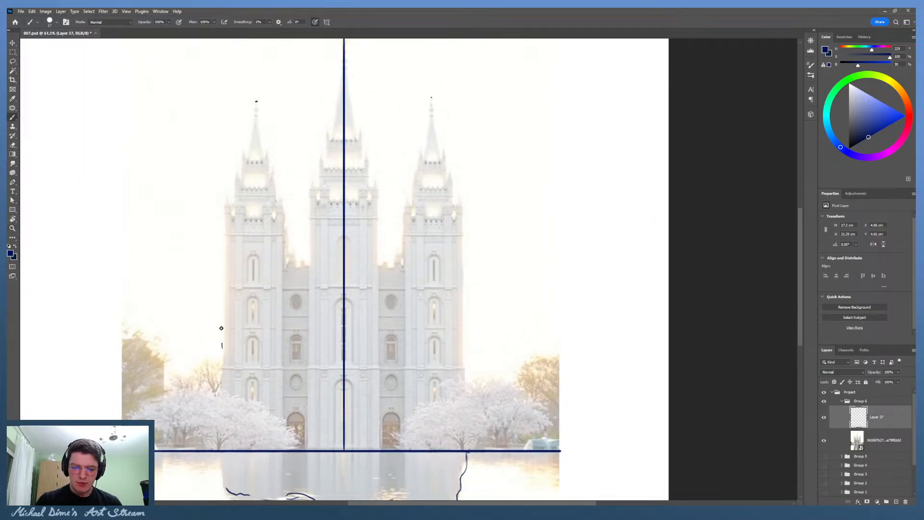
drag(222, 345, 258, 68)
key(ctrl+z)
mouse_move(214, 390)
mouse_down()
mouse_move(223, 178)
mouse_move(242, 77)
mouse_up()
key(ctrl+z)
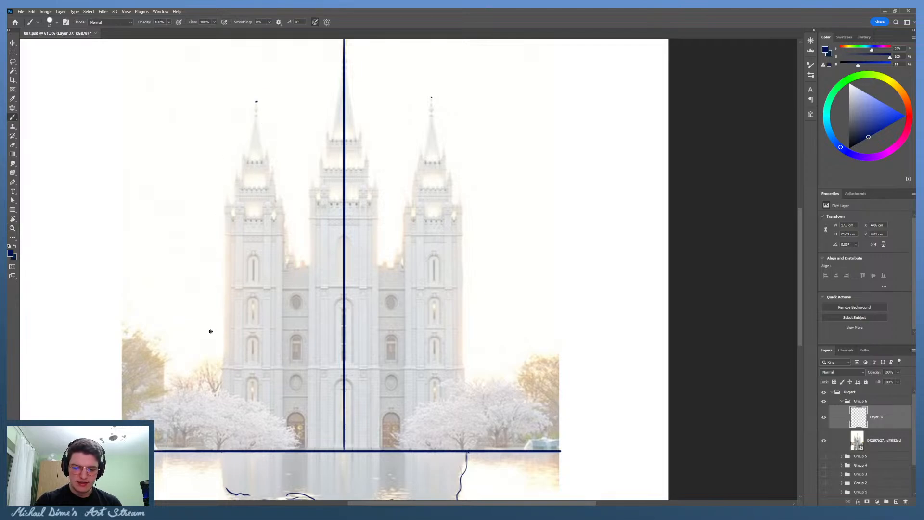
mouse_move(214, 340)
mouse_down()
mouse_move(222, 185)
mouse_move(247, 65)
mouse_up()
key(ctrl+z)
Step: Draw a pointed outline around each of the three spires, with two slanted lines meeting above each tip
mouse_move(213, 216)
mouse_down()
mouse_move(265, 58)
mouse_move(293, 230)
mouse_up()
drag(328, 170, 376, 213)
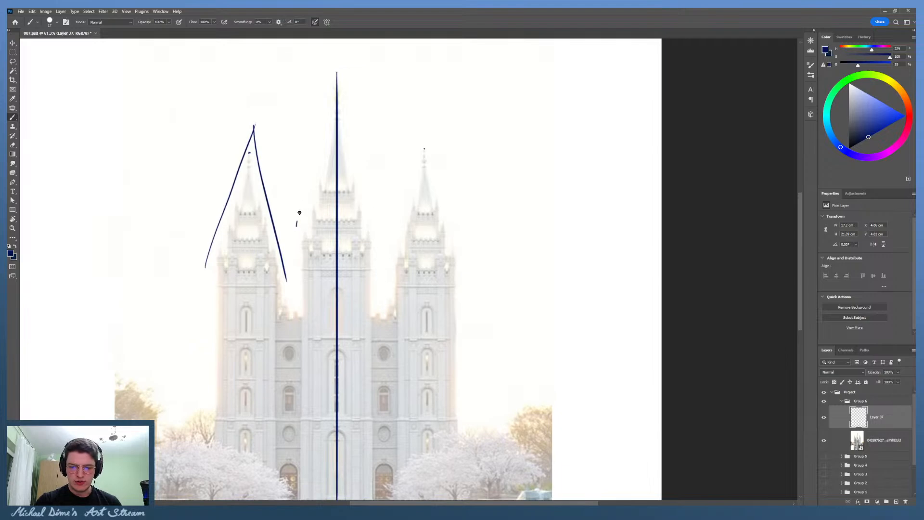
mouse_move(297, 226)
mouse_down()
mouse_move(333, 99)
mouse_move(380, 219)
mouse_up()
mouse_move(382, 280)
mouse_down()
mouse_move(423, 139)
mouse_move(470, 282)
mouse_up()
mouse_move(463, 364)
mouse_down()
mouse_move(460, 302)
mouse_move(496, 238)
mouse_move(496, 284)
mouse_up()
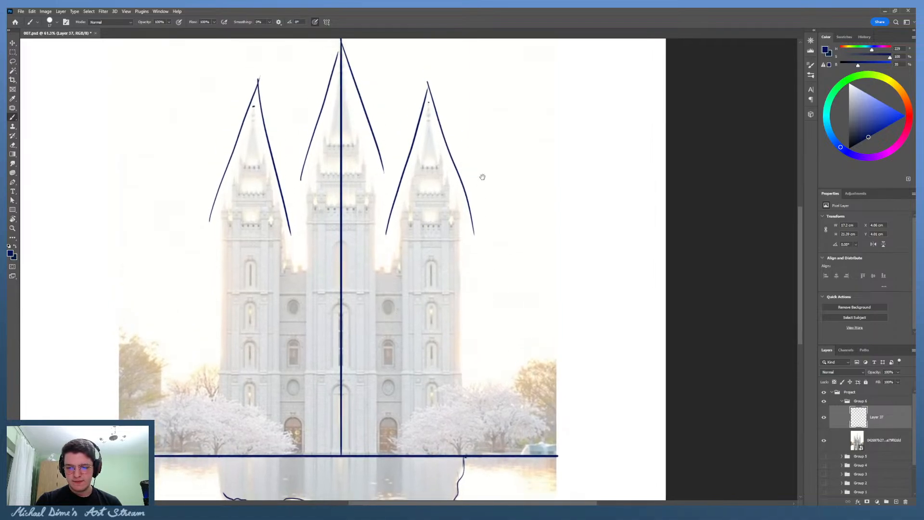
drag(482, 177, 481, 196)
drag(457, 267, 478, 250)
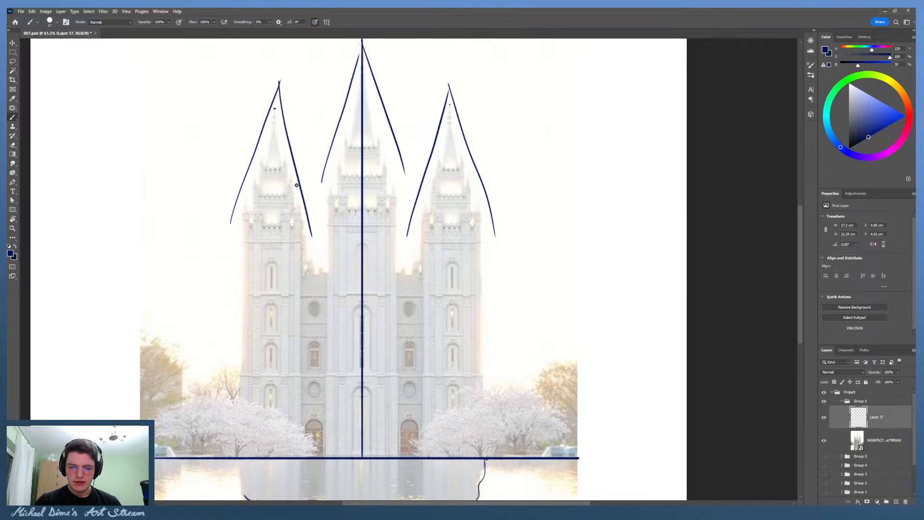
Step: Draw U-shaped curves in the two gaps between the towers and join them to the middle spire's outline, erasing the overlapping ends
mouse_move(302, 214)
mouse_down()
mouse_move(315, 269)
mouse_move(332, 155)
mouse_move(317, 272)
mouse_move(335, 144)
mouse_up()
key(ctrl+z)
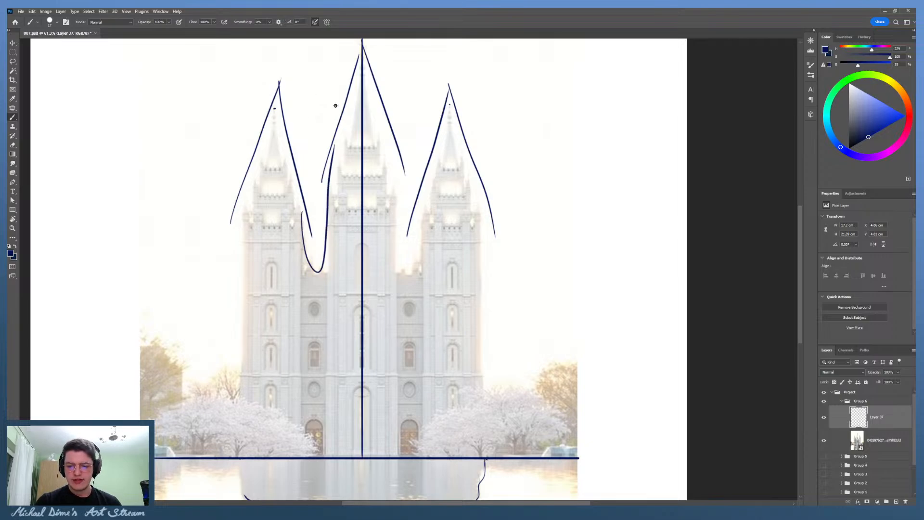
mouse_move(399, 163)
mouse_down()
mouse_move(416, 226)
mouse_move(425, 162)
mouse_move(403, 135)
mouse_move(421, 155)
mouse_up()
key(e)
key(b)
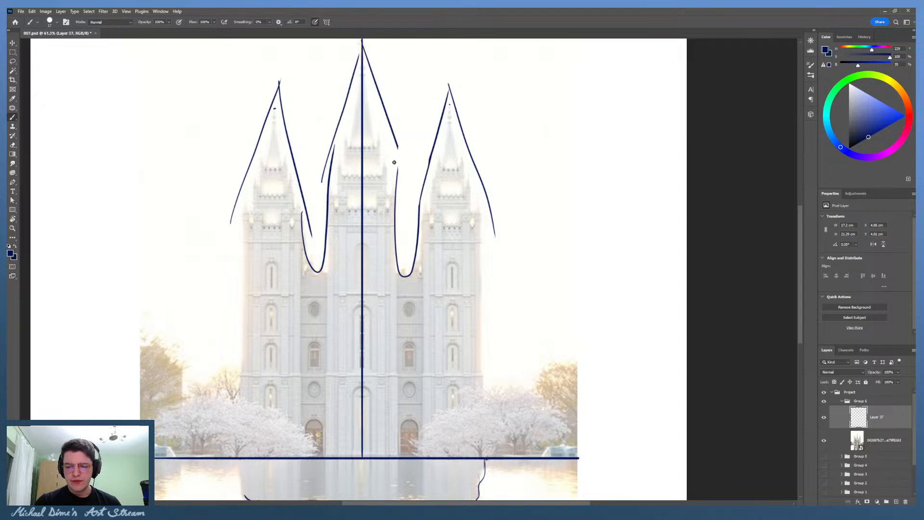
key(e)
drag(335, 144, 322, 183)
key(b)
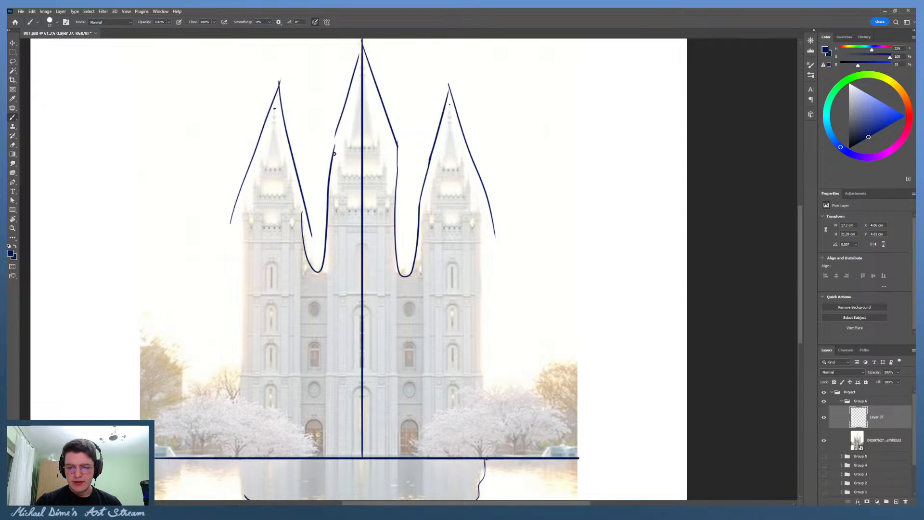
drag(340, 126, 335, 155)
Step: Mark the tiers of all three towers below the spires with three short horizontal lines on each tower
drag(260, 172, 288, 170)
drag(257, 197, 289, 196)
drag(250, 226, 388, 211)
drag(342, 178, 382, 178)
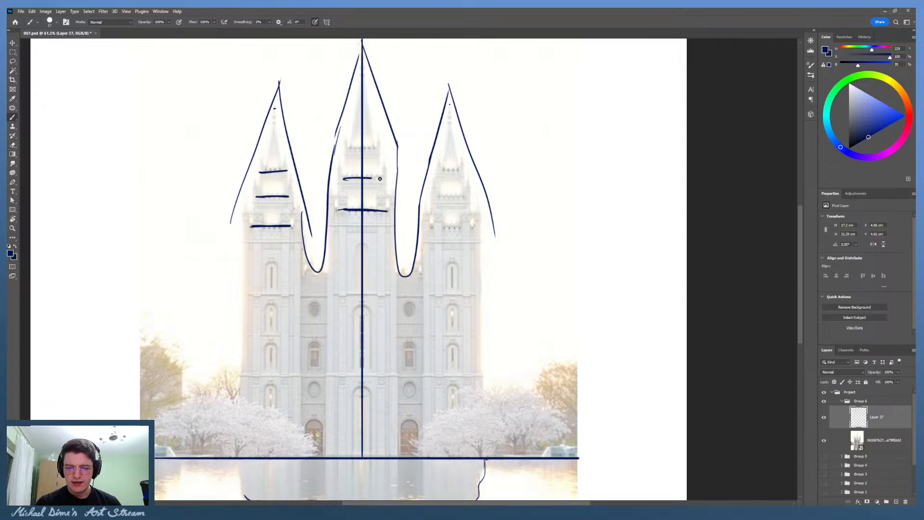
drag(348, 146, 378, 145)
drag(439, 172, 463, 171)
drag(438, 200, 470, 198)
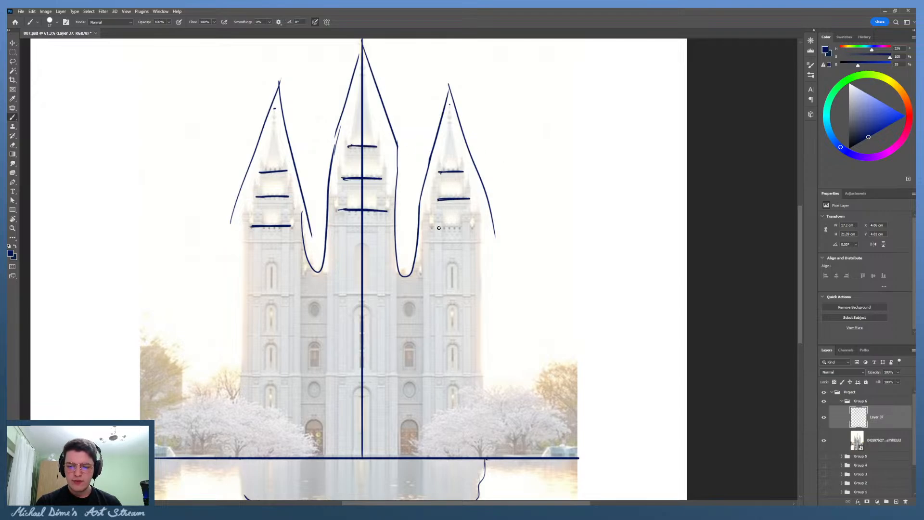
drag(424, 229, 474, 227)
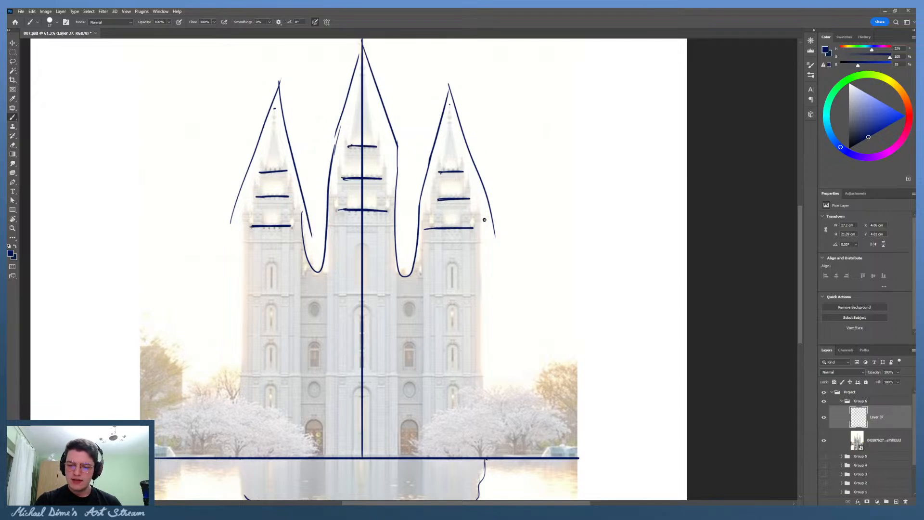
Step: Mark the four windows on each of the two outer towers with a vertical column of narrow ovals
scroll(510, 333, down, 1)
drag(448, 275, 454, 253)
mouse_move(459, 290)
mouse_down()
mouse_move(453, 314)
mouse_move(457, 291)
mouse_up()
drag(458, 329, 455, 330)
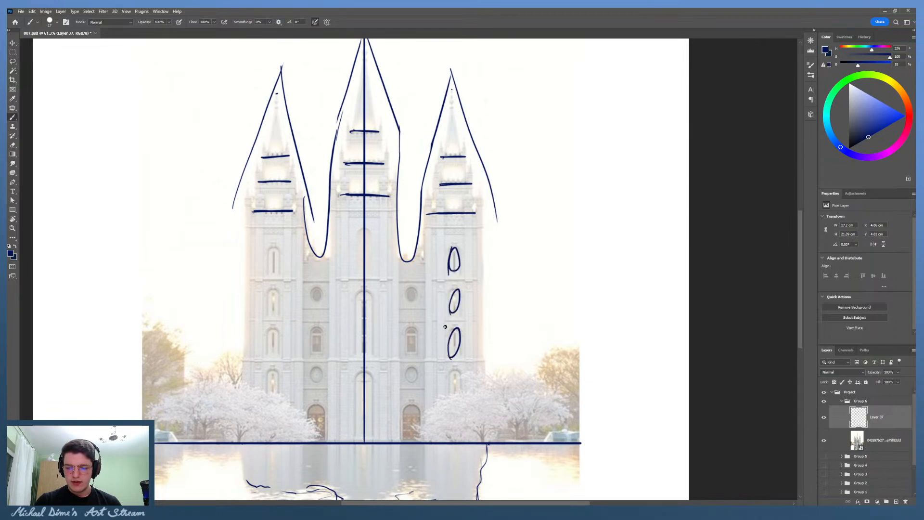
drag(272, 331, 271, 332)
drag(275, 291, 274, 293)
drag(275, 249, 276, 279)
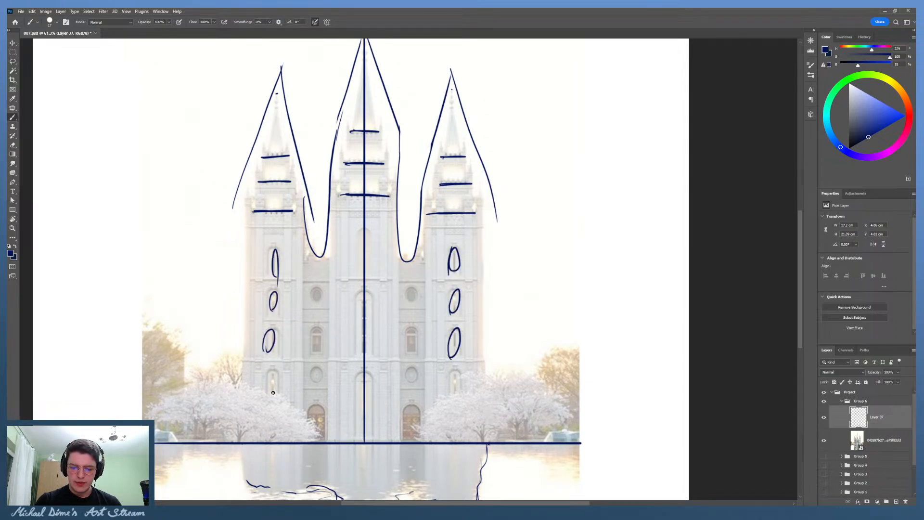
drag(275, 366, 272, 399)
mouse_move(457, 370)
mouse_down()
mouse_move(452, 400)
mouse_move(407, 364)
mouse_move(411, 383)
mouse_move(418, 371)
mouse_move(409, 381)
mouse_up()
key(ctrl+z)
key(ctrl+z)
key(ctrl+z)
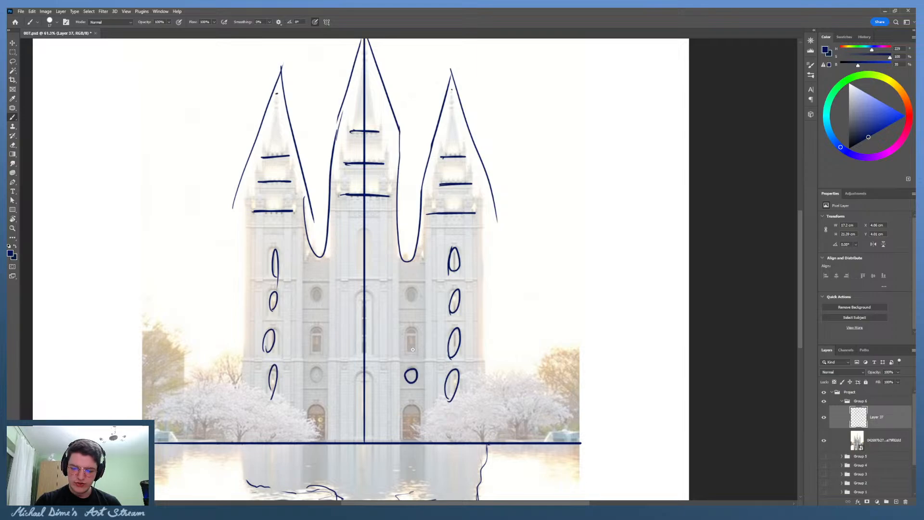
Step: Circle the round windows, arched windows and doors on the two wall sections between the towers
drag(411, 302, 410, 301)
drag(313, 302, 312, 302)
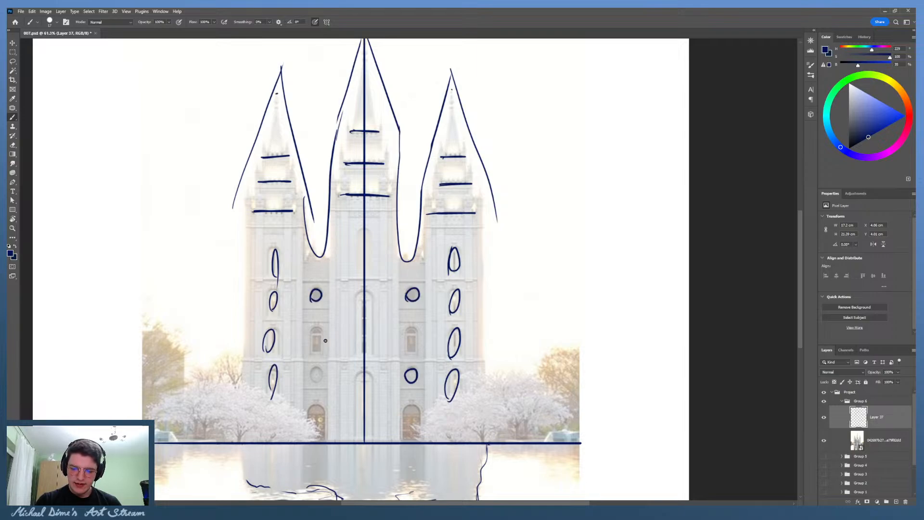
mouse_move(313, 384)
mouse_down()
mouse_move(323, 373)
mouse_move(312, 382)
mouse_up()
drag(407, 352, 407, 352)
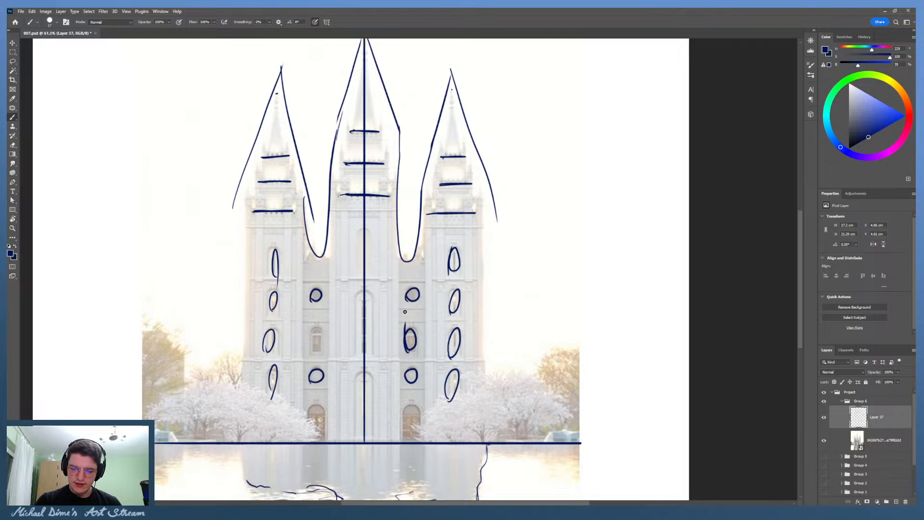
mouse_move(315, 352)
mouse_down()
mouse_move(313, 334)
mouse_move(316, 352)
mouse_up()
drag(308, 439, 312, 401)
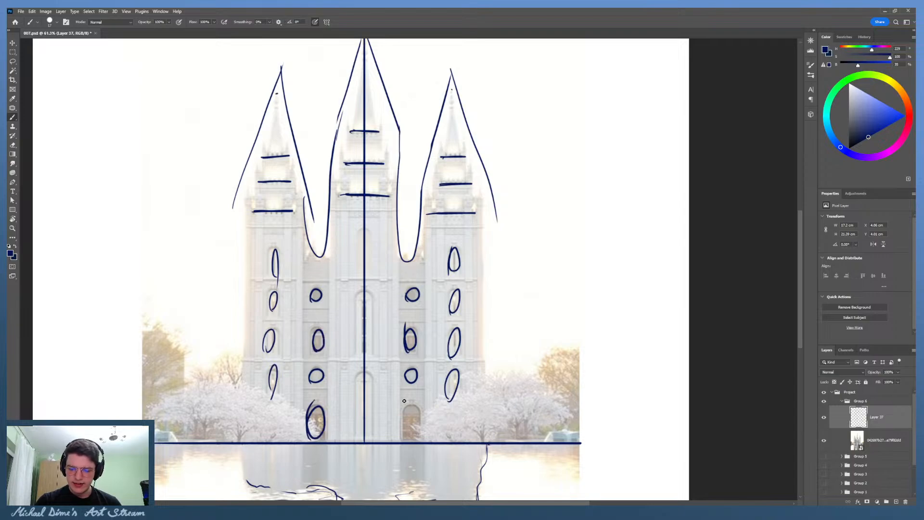
mouse_move(410, 402)
mouse_down()
mouse_move(420, 429)
mouse_move(415, 402)
mouse_up()
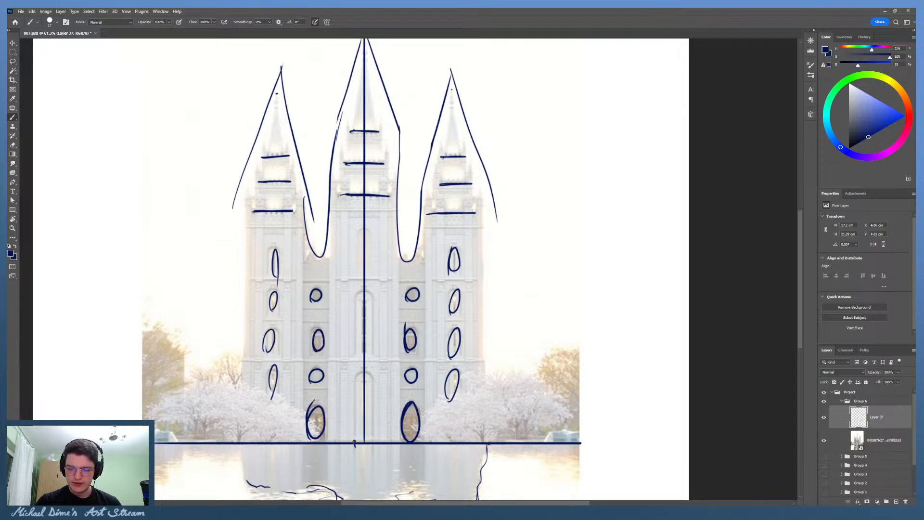
Step: Outline the middle tower's three tall arched windows with ovals along the centre line and erase the stray strokes around the uppermost one
mouse_move(354, 441)
mouse_down()
mouse_move(360, 373)
mouse_move(372, 431)
mouse_move(361, 367)
mouse_move(356, 380)
mouse_move(374, 403)
mouse_move(353, 415)
mouse_move(372, 303)
mouse_move(358, 343)
mouse_up()
key(ctrl+z)
mouse_move(360, 272)
mouse_down()
mouse_move(372, 260)
mouse_move(364, 274)
mouse_up()
key(z)
drag(449, 263, 404, 264)
drag(533, 305, 548, 294)
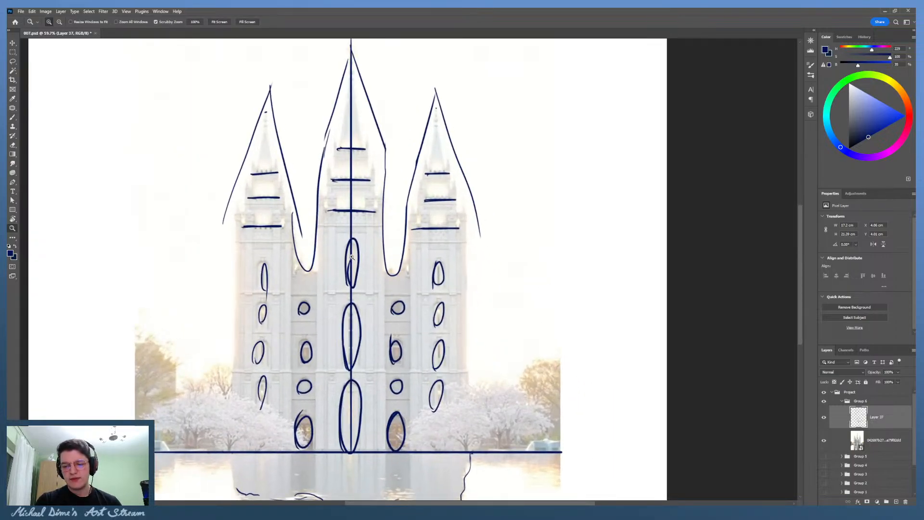
drag(370, 240, 359, 241)
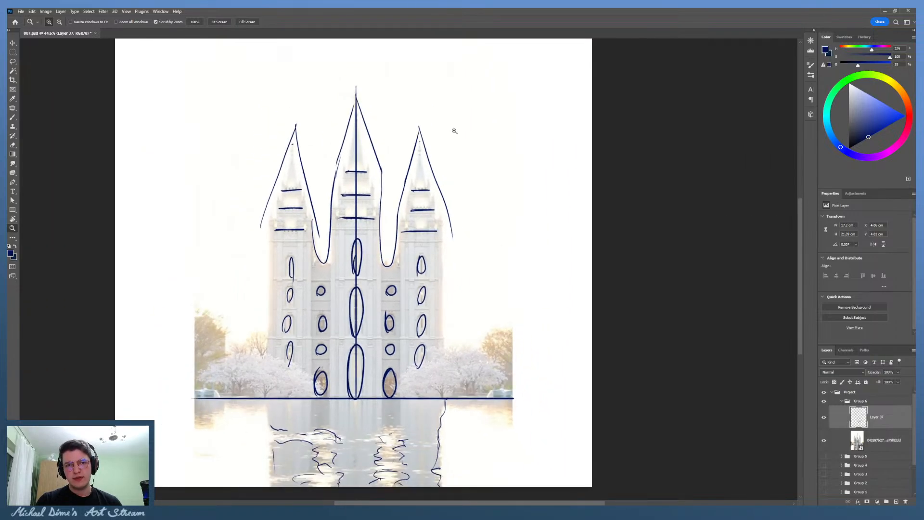
drag(441, 229, 454, 220)
key(e)
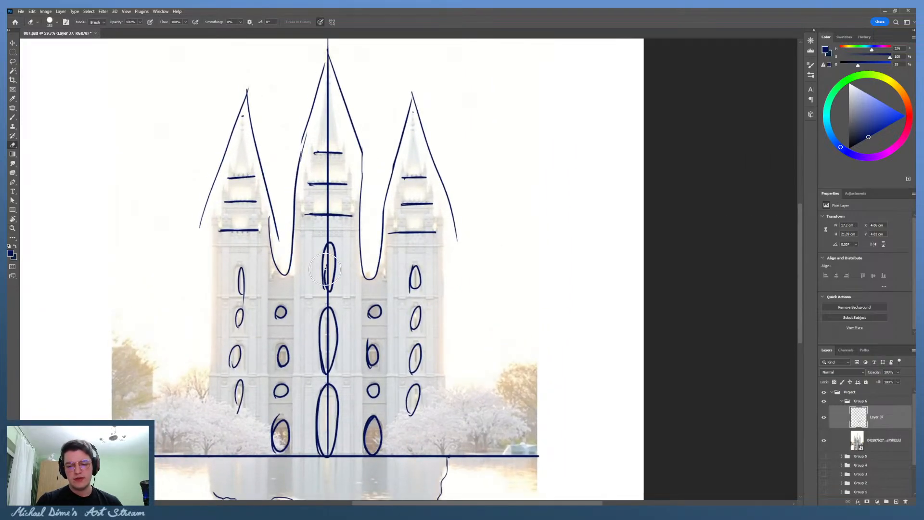
mouse_move(325, 269)
mouse_down()
mouse_move(326, 259)
mouse_move(326, 289)
mouse_move(328, 266)
mouse_move(370, 271)
mouse_move(361, 259)
mouse_up()
key(b)
Step: Inspect the temple's proportions and compare the photo with and without the line drawing by hiding and showing the drawing layer
key(z)
drag(492, 286, 505, 281)
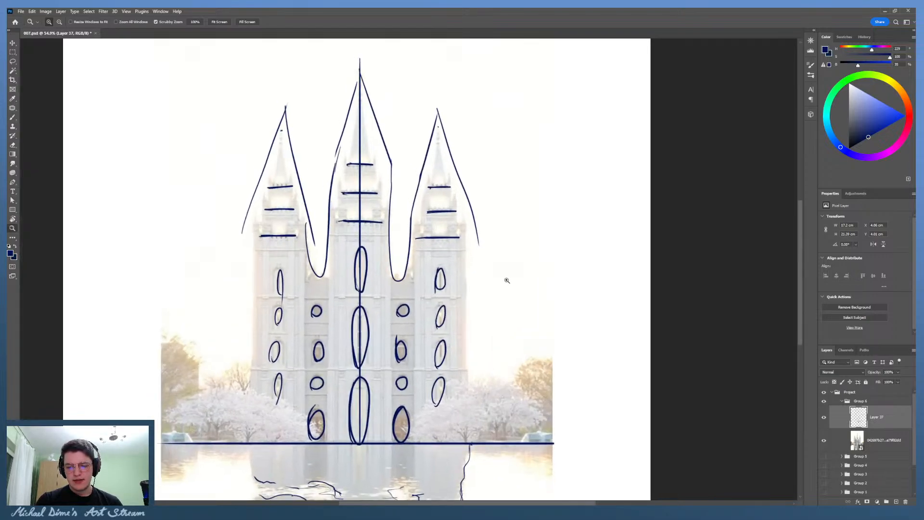
drag(457, 356, 399, 313)
drag(436, 274, 423, 270)
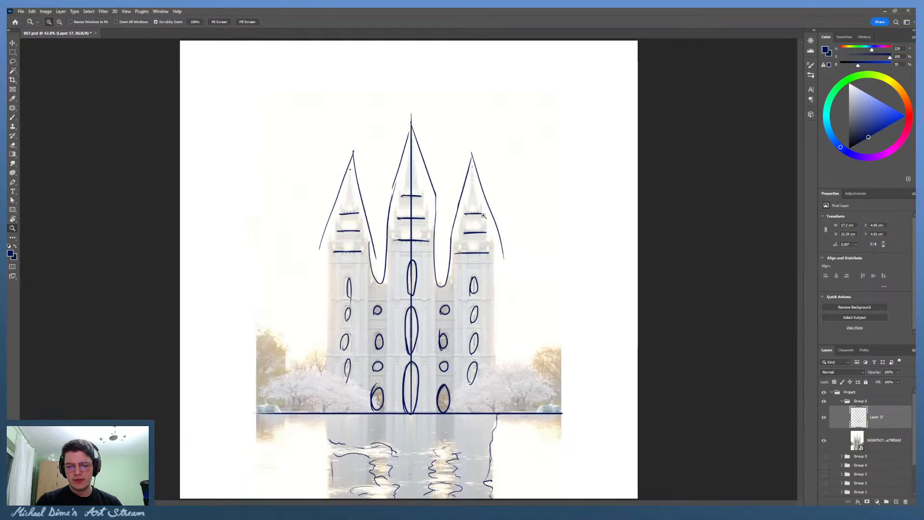
drag(482, 213, 500, 195)
drag(488, 273, 515, 234)
mouse_move(498, 303)
mouse_down()
mouse_move(484, 308)
mouse_move(487, 273)
mouse_move(475, 284)
mouse_up()
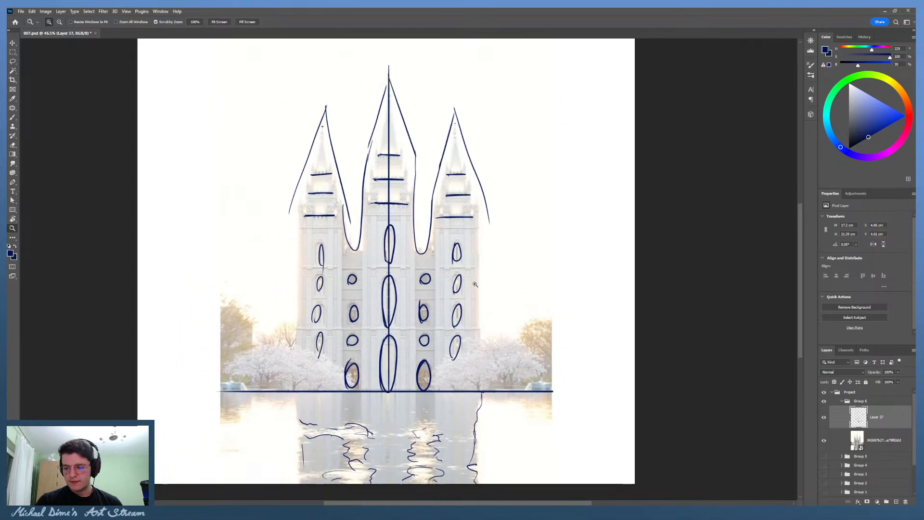
click(824, 418)
mouse_move(385, 327)
mouse_down()
mouse_move(463, 310)
mouse_move(472, 243)
mouse_move(521, 213)
mouse_move(514, 233)
mouse_move(516, 223)
mouse_up()
drag(474, 324, 473, 262)
drag(494, 227, 495, 289)
click(824, 417)
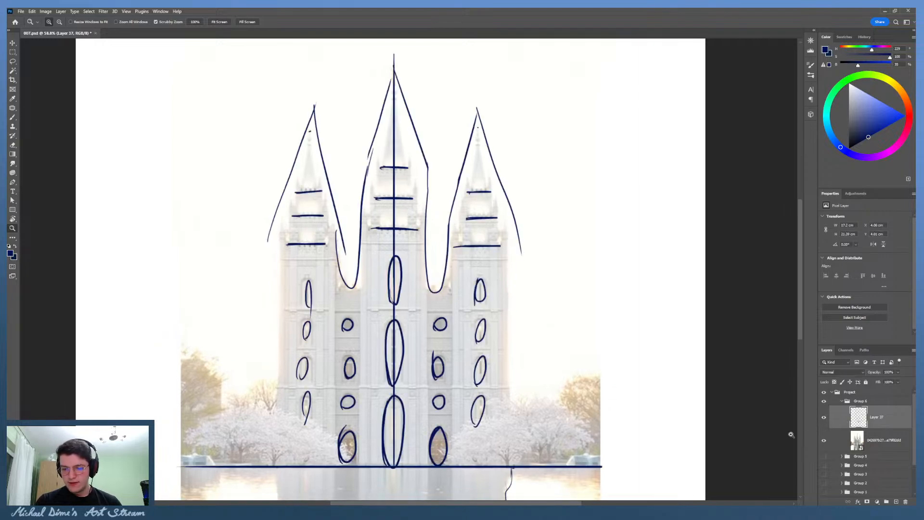
scroll(553, 268, down, 2)
scroll(561, 268, up, 2)
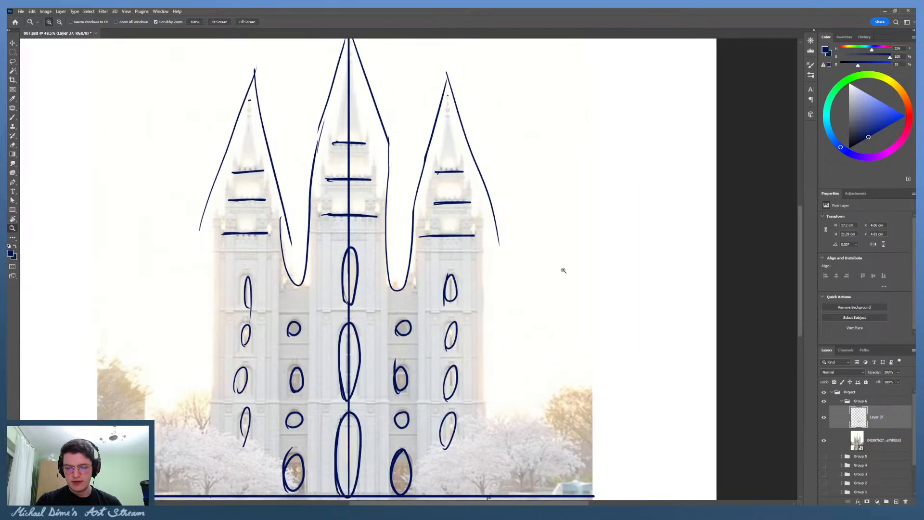
Step: Collapse and hide the temple's layer group and create a new empty group above it
scroll(555, 255, down, 3)
scroll(533, 258, down, 2)
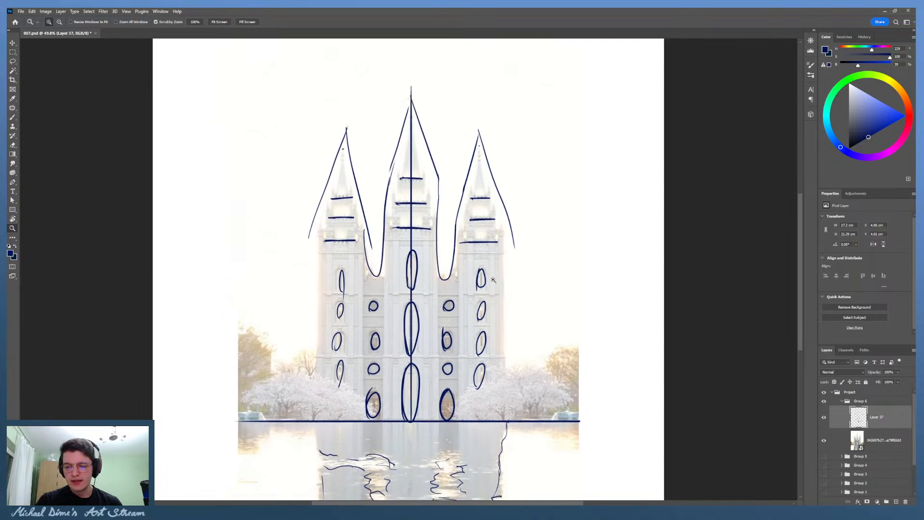
scroll(535, 255, up, 3)
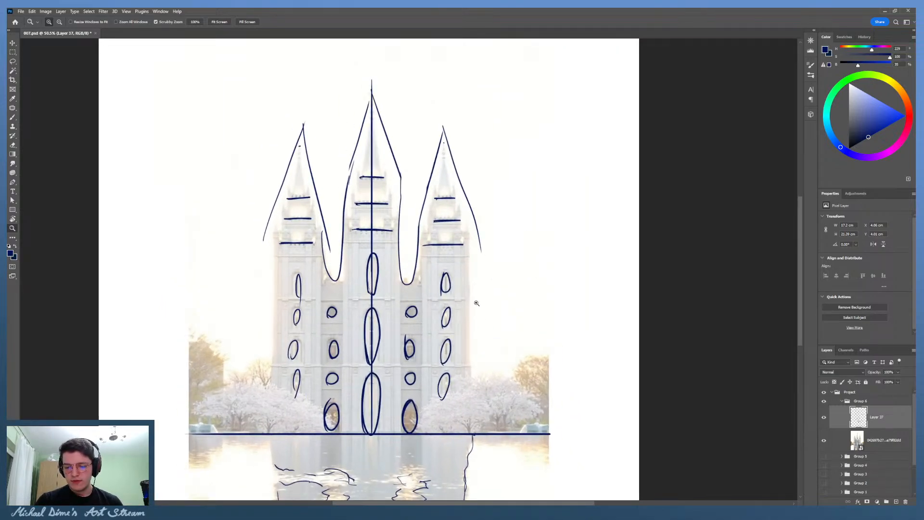
key(g)
click(841, 402)
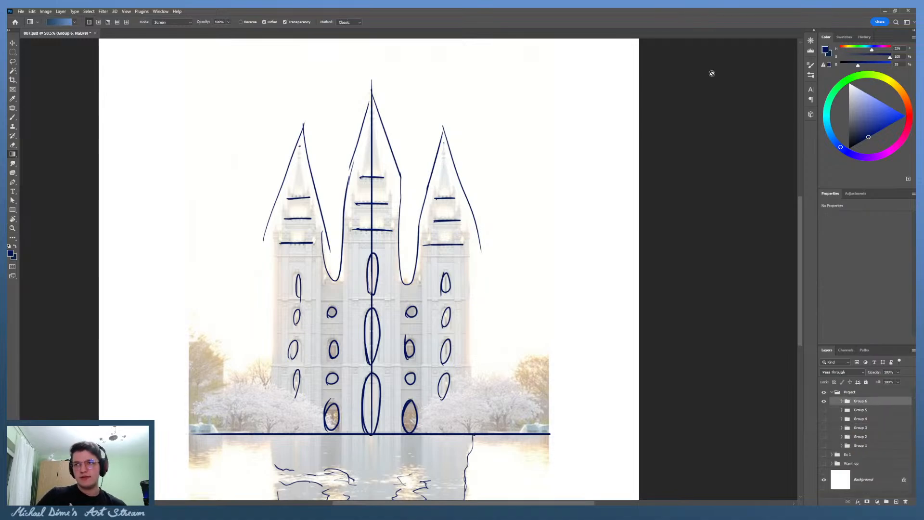
click(824, 401)
click(887, 501)
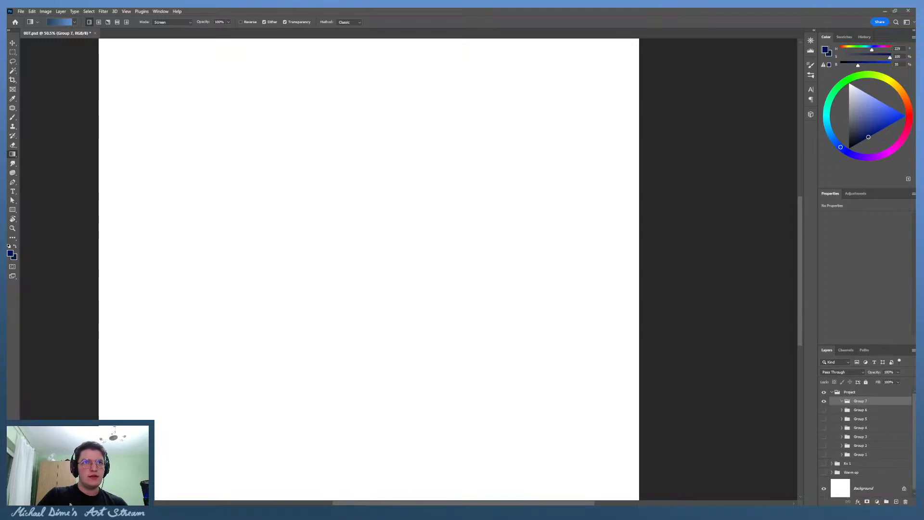
Step: Place the photo of the columned facade, add a blank layer above it and move both into the new group
drag(598, 271, 595, 271)
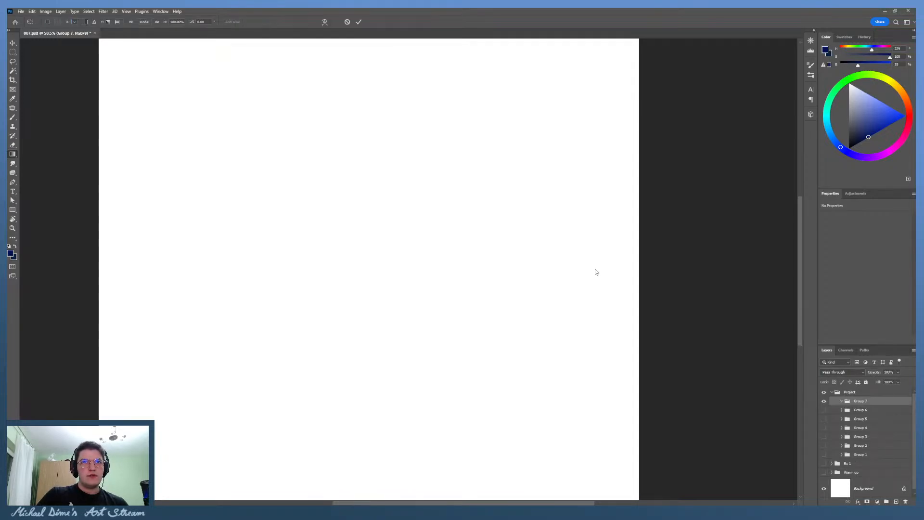
key(Return)
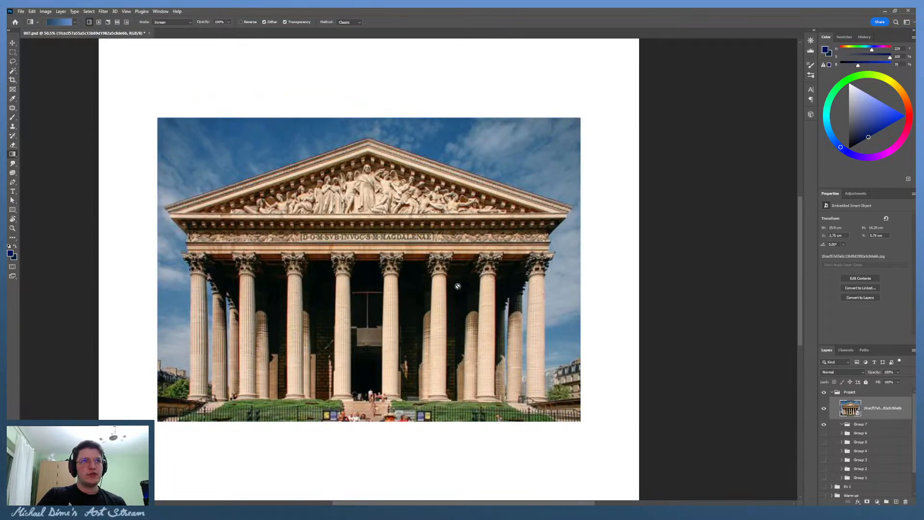
click(896, 502)
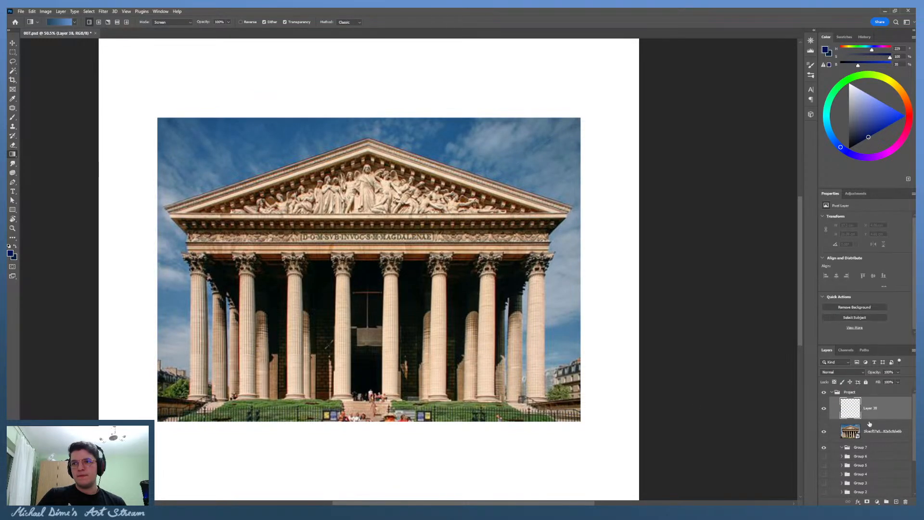
click(872, 427)
shift+click(863, 409)
drag(871, 407, 872, 445)
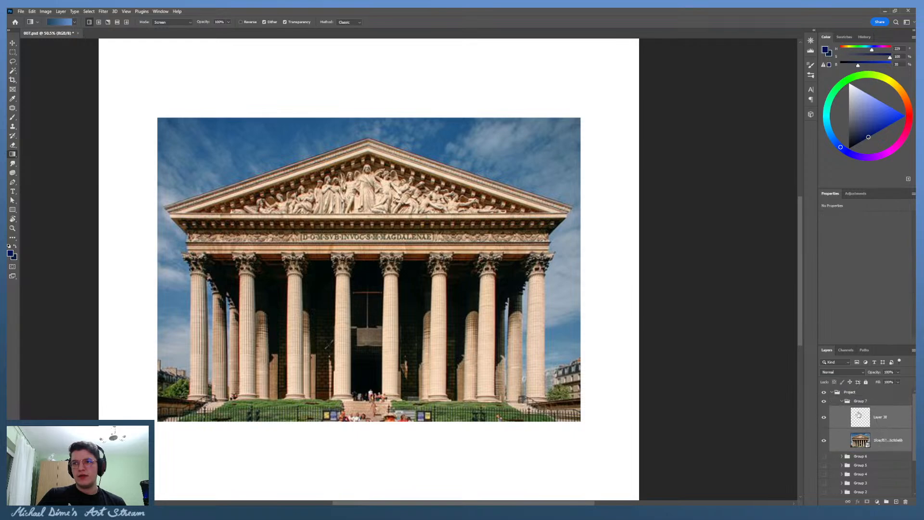
Step: Lower the facade photo's opacity to just under 50% and make the blank layer above it active for drawing
click(878, 435)
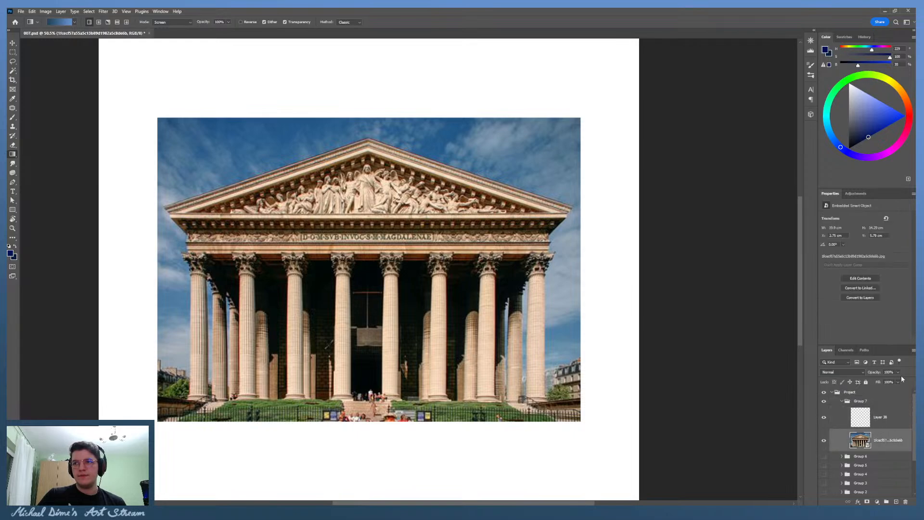
drag(879, 373, 856, 374)
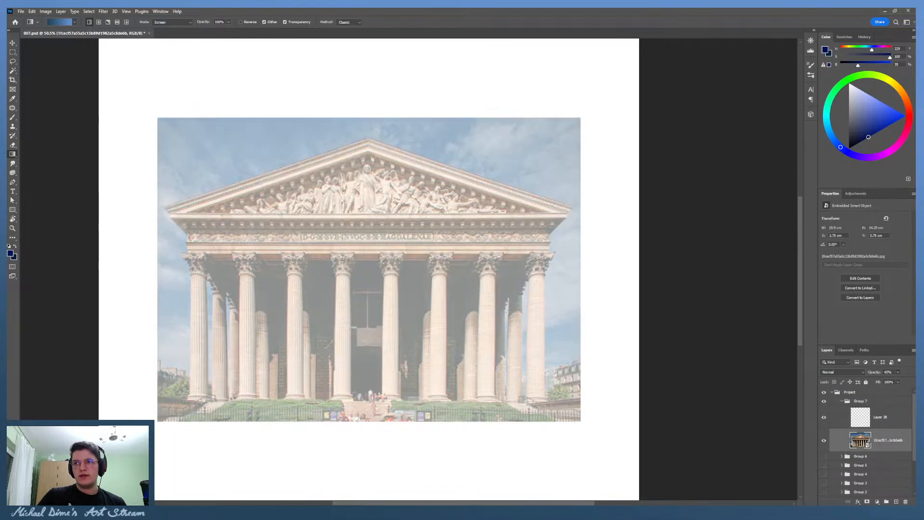
click(885, 419)
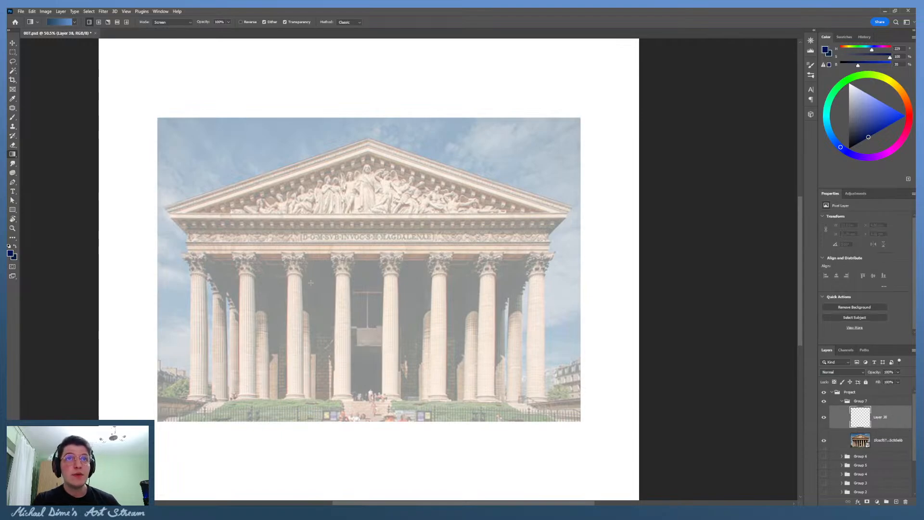
Step: Draw a straight vertical centre line with the Brush through the pediment's apex and the middle of the facade
key(z)
drag(429, 364, 435, 363)
drag(456, 276, 453, 323)
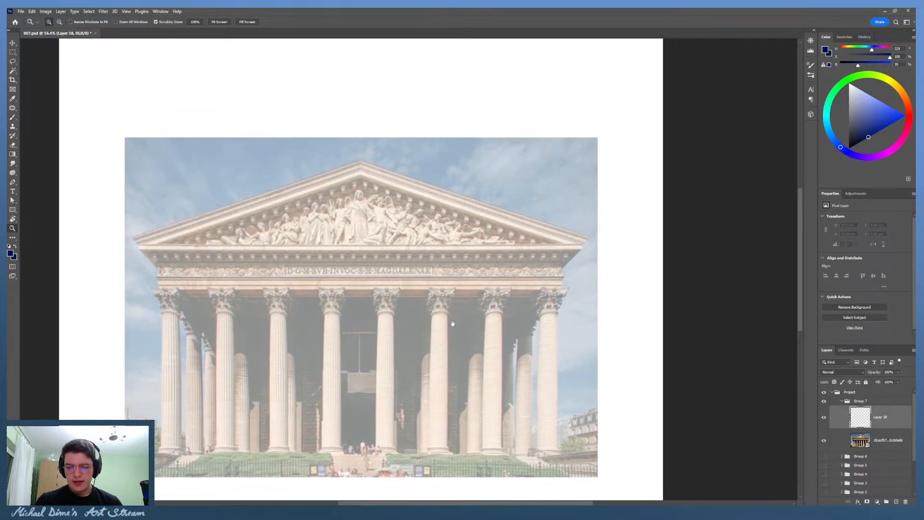
key(b)
drag(365, 467, 362, 117)
scroll(355, 464, down, 1)
mouse_move(415, 313)
mouse_down()
mouse_move(400, 376)
mouse_move(408, 315)
mouse_up()
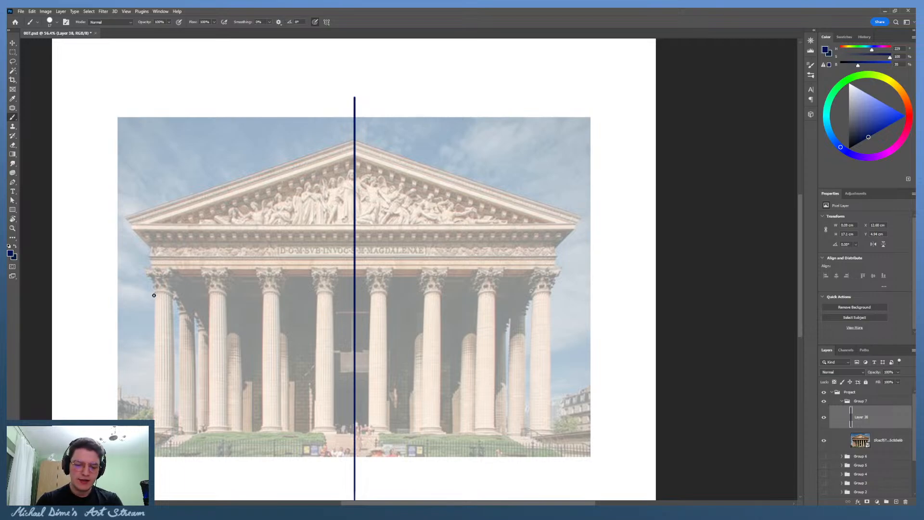
mouse_move(156, 276)
mouse_down()
mouse_move(164, 426)
mouse_move(163, 264)
mouse_up()
key(ctrl+z)
key(ctrl+z)
drag(151, 427, 155, 262)
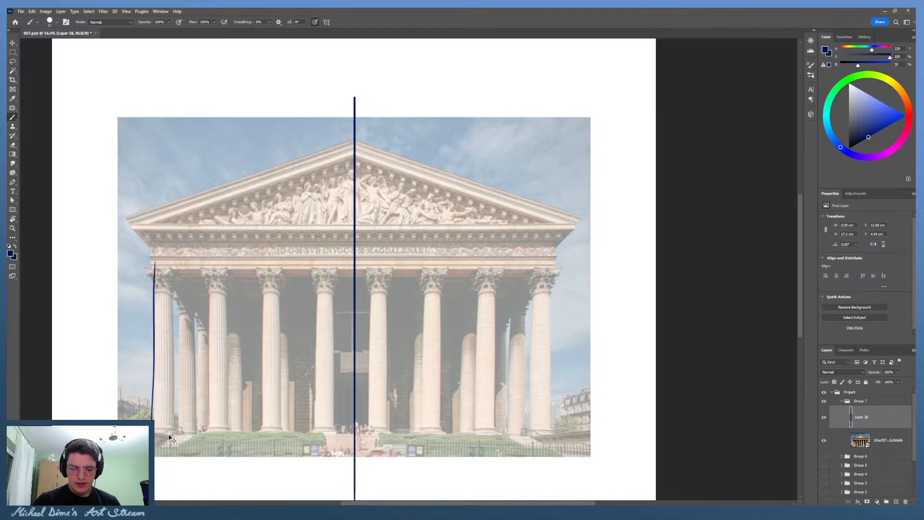
key(ctrl+z)
Step: Mark the bases of the eight front columns with short horizontal strokes and outline each column up to its capital
drag(154, 435, 389, 436)
drag(415, 438, 554, 437)
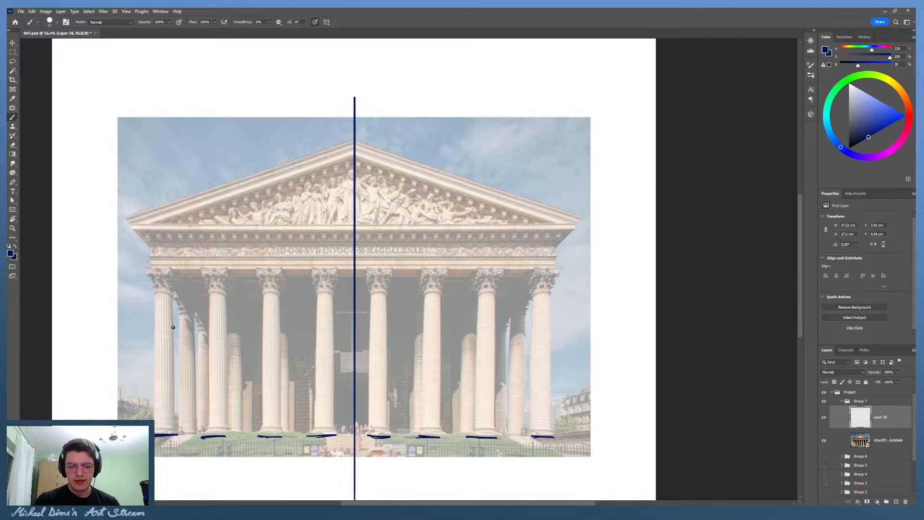
mouse_move(155, 435)
mouse_down()
mouse_move(164, 284)
mouse_move(176, 445)
mouse_move(209, 281)
mouse_up()
drag(226, 436, 210, 279)
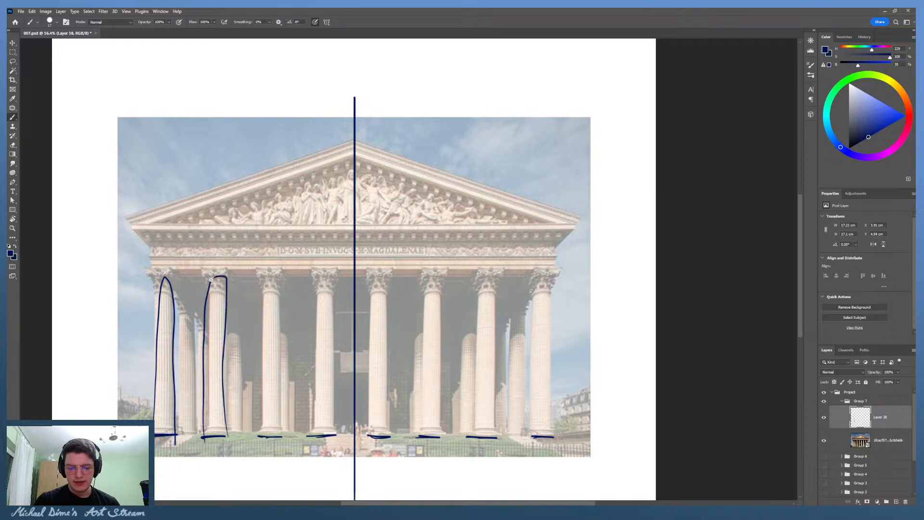
drag(259, 444, 260, 275)
mouse_move(313, 438)
mouse_down()
mouse_move(311, 388)
mouse_move(332, 381)
mouse_move(332, 435)
mouse_move(388, 281)
mouse_move(390, 436)
mouse_move(426, 269)
mouse_move(439, 443)
mouse_move(474, 328)
mouse_move(494, 370)
mouse_move(488, 441)
mouse_move(553, 298)
mouse_move(555, 441)
mouse_up()
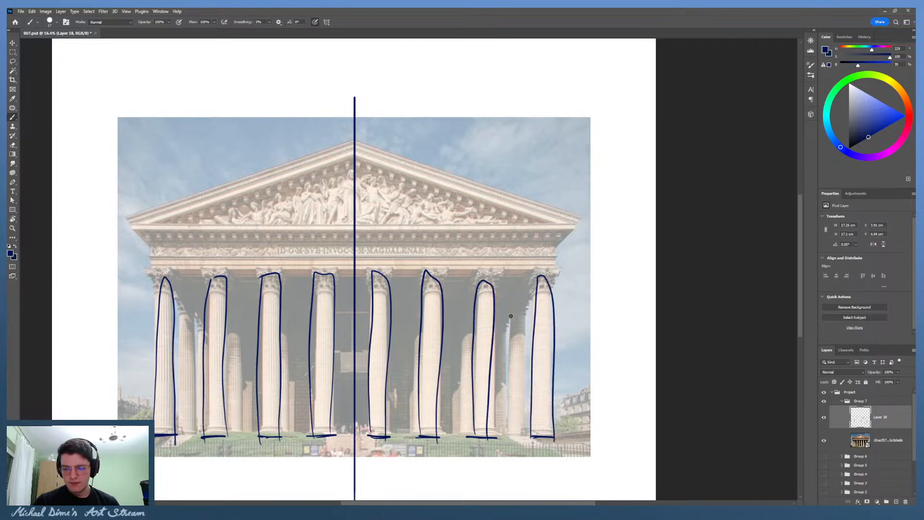
Step: Hatch the dark gaps between the front columns with loose zigzag strokes
mouse_move(524, 291)
mouse_down()
mouse_move(496, 400)
mouse_move(501, 423)
mouse_up()
mouse_move(409, 292)
mouse_down()
mouse_move(391, 371)
mouse_move(399, 431)
mouse_up()
drag(364, 290, 348, 436)
drag(302, 299, 286, 389)
drag(248, 295, 231, 423)
mouse_move(199, 303)
mouse_down()
mouse_move(186, 368)
mouse_move(199, 412)
mouse_up()
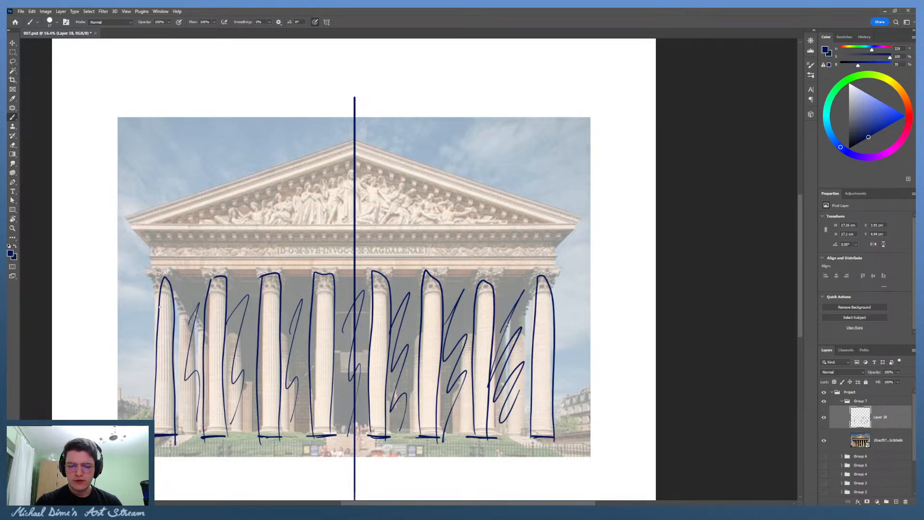
Step: Draw a straight horizontal line across the tops of the columns and trace the entablature's two outer ends
drag(149, 279, 593, 280)
key(ctrl+z)
mouse_move(142, 278)
mouse_down()
mouse_move(520, 266)
mouse_move(213, 276)
mouse_move(561, 276)
mouse_up()
key(ctrl+z)
key(ctrl+z)
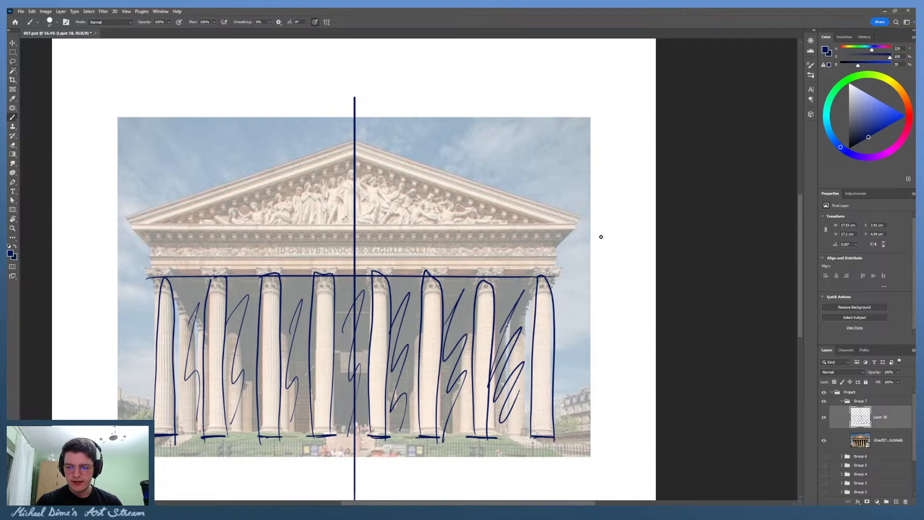
drag(151, 278, 150, 250)
mouse_move(557, 279)
mouse_down()
mouse_move(558, 241)
mouse_move(585, 216)
mouse_up()
Step: Trace the pediment's two sloping roof edges from the outer cornice corners to the apex, redoing uneven strokes
mouse_move(151, 249)
mouse_down()
mouse_move(122, 220)
mouse_move(361, 137)
mouse_move(533, 210)
mouse_up()
key(ctrl+z)
drag(352, 138, 611, 236)
key(ctrl+z)
key(ctrl+z)
mouse_move(356, 140)
mouse_down()
mouse_move(606, 236)
mouse_move(388, 150)
mouse_move(585, 218)
mouse_move(368, 140)
mouse_move(585, 218)
mouse_up()
key(ctrl+z)
key(ctrl+z)
key(ctrl+z)
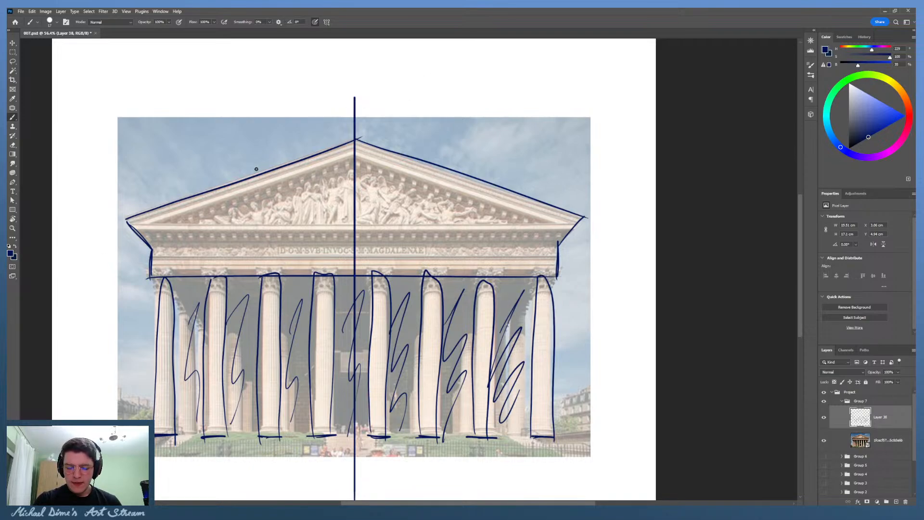
Step: Draw a small chevron just above the pediment's apex to mark its roof angle
mouse_move(285, 147)
mouse_down()
mouse_move(364, 102)
mouse_move(397, 135)
mouse_move(357, 109)
mouse_move(341, 130)
mouse_move(355, 121)
mouse_move(379, 141)
mouse_up()
key(ctrl+z)
key(ctrl+z)
key(ctrl+z)
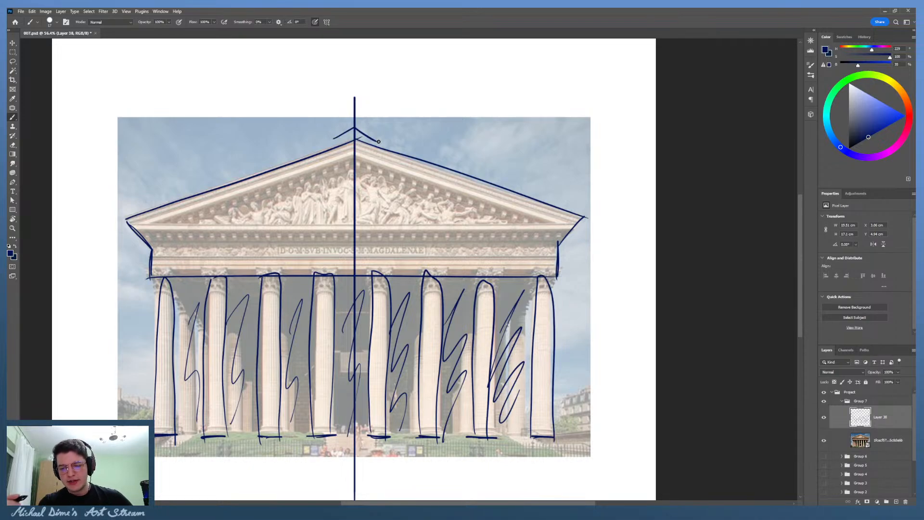
Step: Sketch a steep comparison triangle beside the photo's upper-left corner, redrawing its second slanted side longer
mouse_move(93, 155)
mouse_down()
mouse_move(132, 83)
mouse_move(160, 135)
mouse_up()
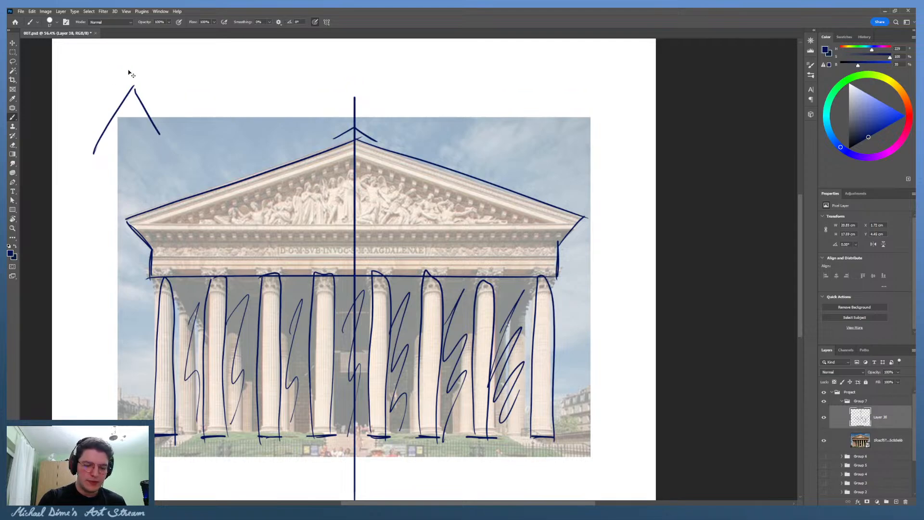
key(ctrl+z)
drag(134, 85, 167, 153)
key(ctrl+z)
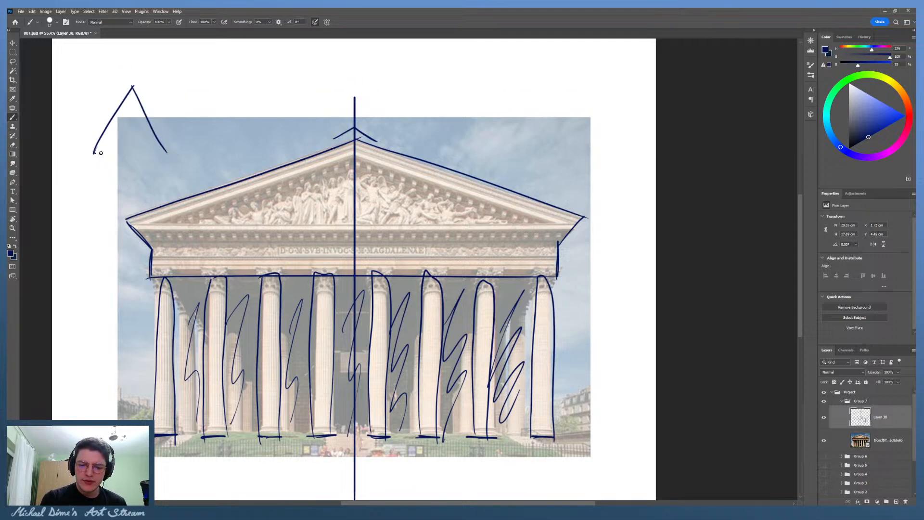
drag(94, 153, 167, 152)
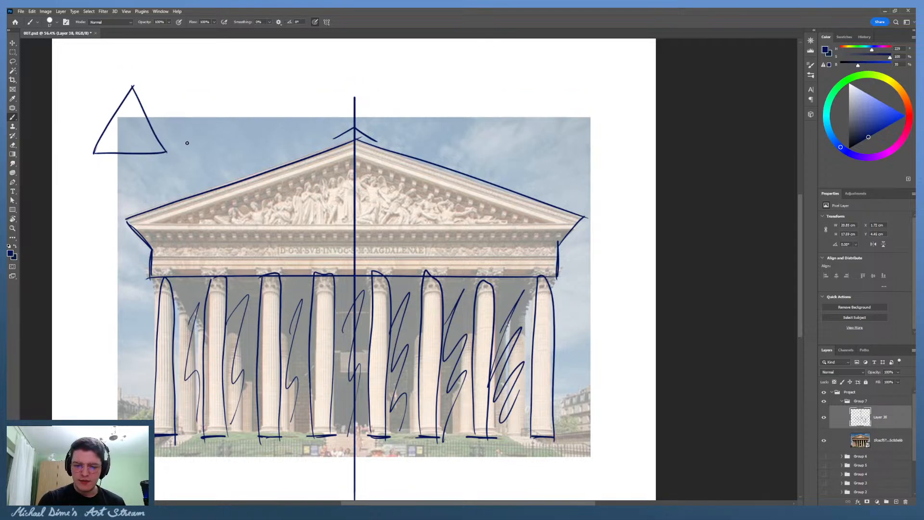
Step: Sketch a flatter, wider triangle above the steep one and add a small chevron over its apex
drag(496, 146, 524, 224)
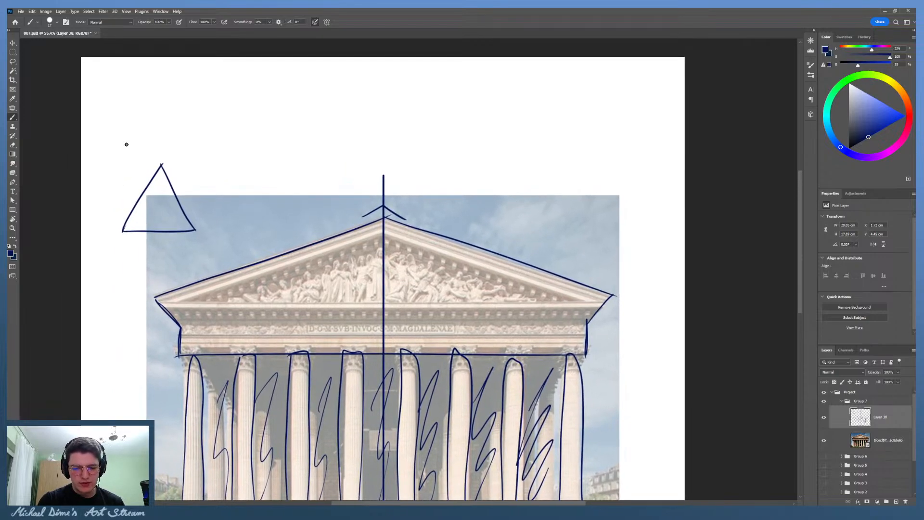
mouse_move(118, 136)
mouse_down()
mouse_move(161, 100)
mouse_move(204, 133)
mouse_move(123, 142)
mouse_move(220, 134)
mouse_up()
key(ctrl+z)
key(ctrl+z)
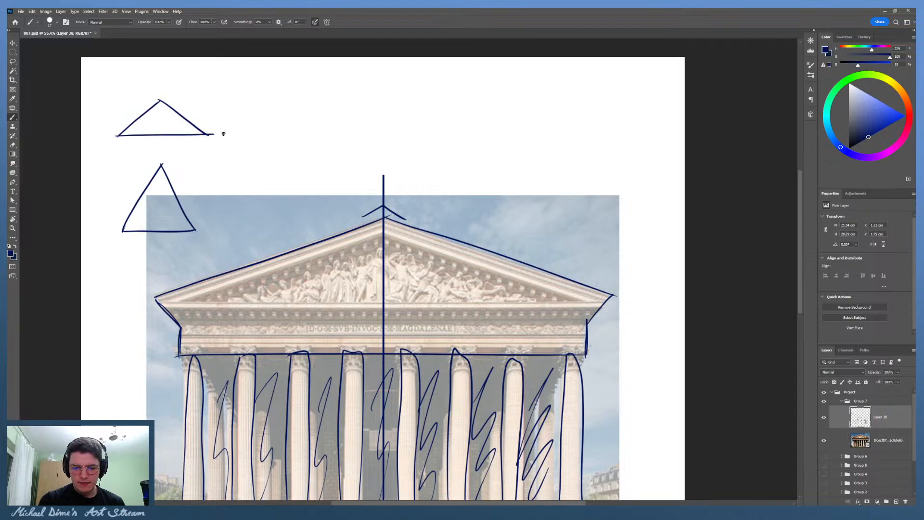
mouse_move(360, 318)
mouse_down()
mouse_move(337, 284)
mouse_move(351, 355)
mouse_up()
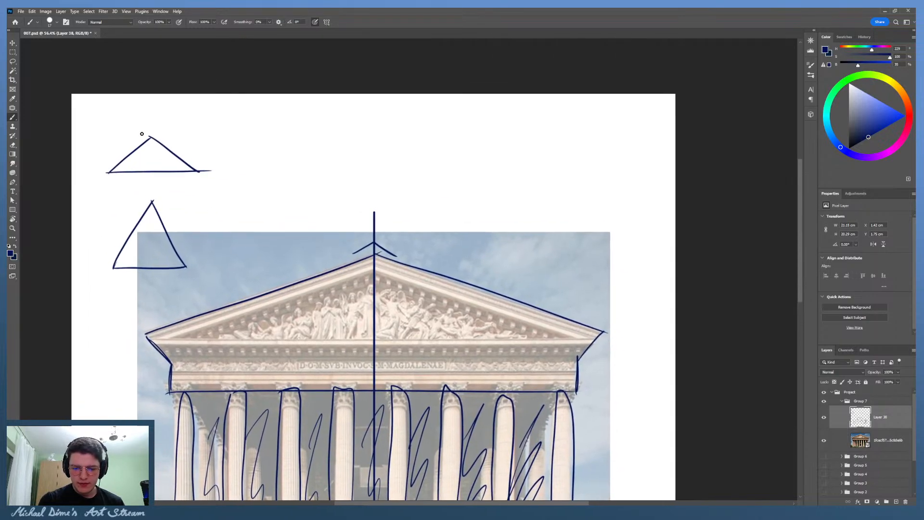
mouse_move(125, 141)
mouse_down()
mouse_move(152, 130)
mouse_move(173, 143)
mouse_up()
Step: Examine the traced facade against the two comparison triangles, and the pediment's sculpted relief up close
drag(220, 315, 157, 253)
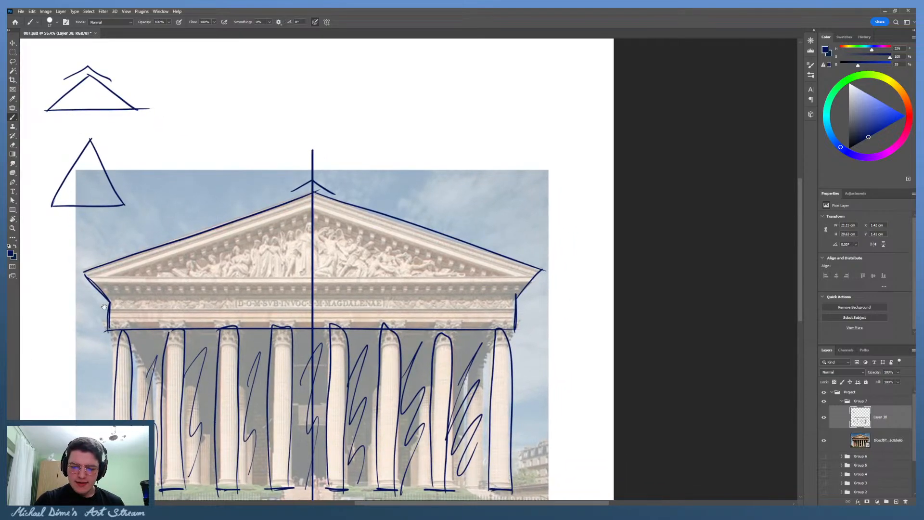
drag(340, 241, 336, 207)
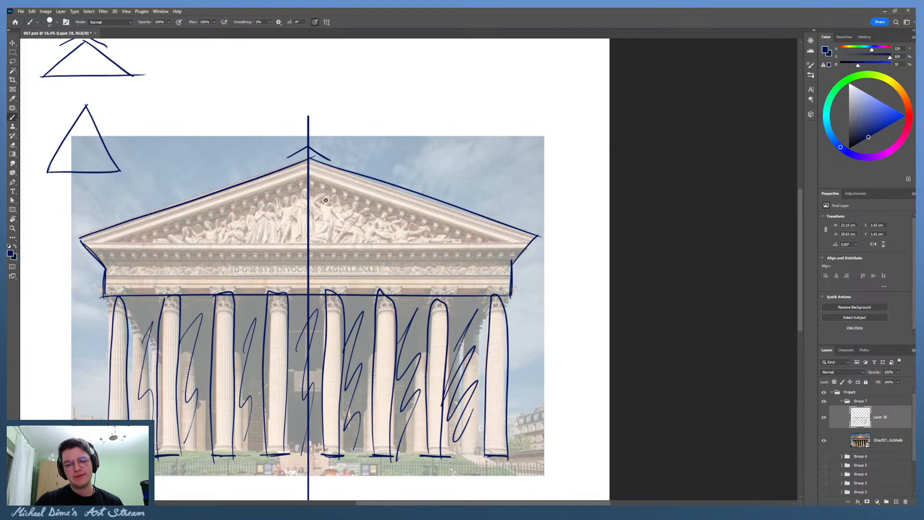
drag(326, 200, 334, 188)
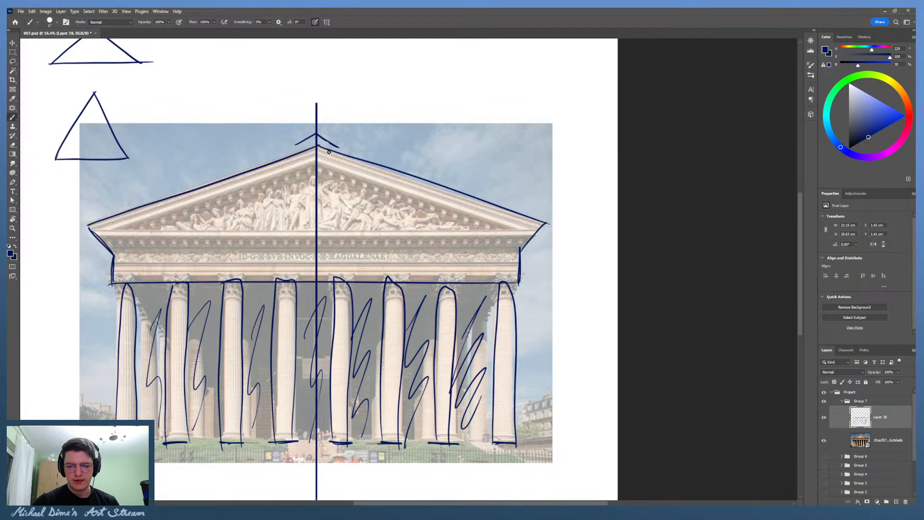
drag(395, 135, 382, 149)
drag(397, 108, 403, 121)
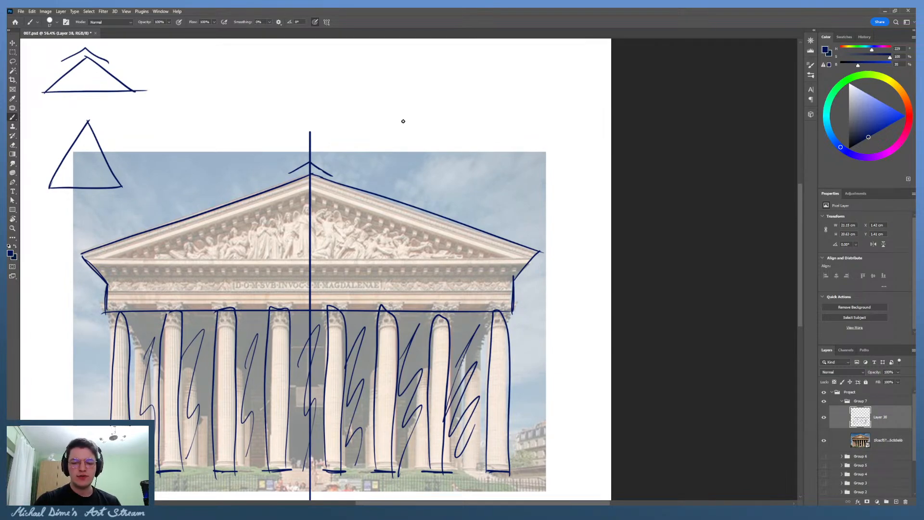
drag(475, 173, 493, 145)
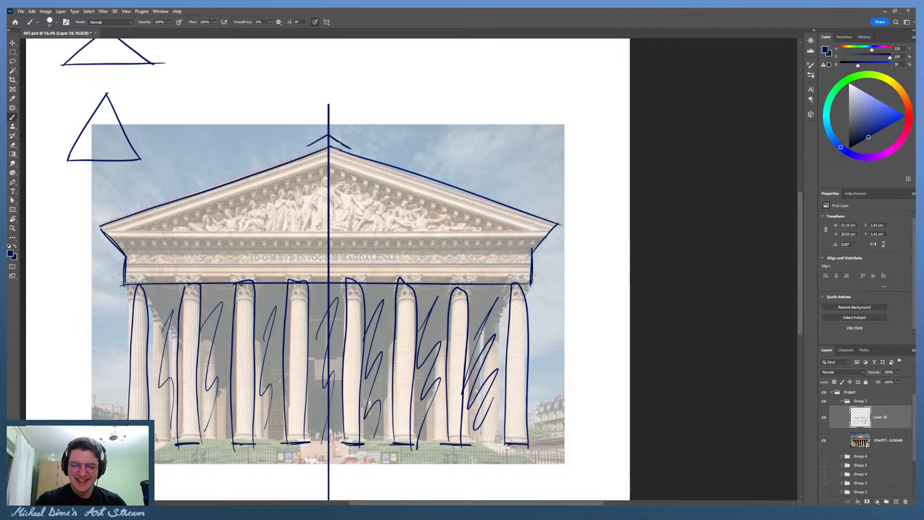
drag(410, 309, 389, 354)
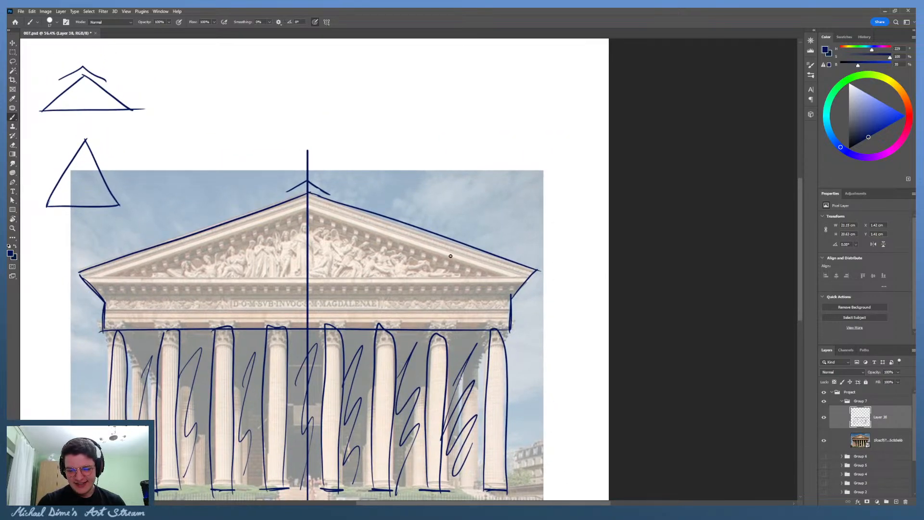
drag(392, 311, 402, 294)
key(z)
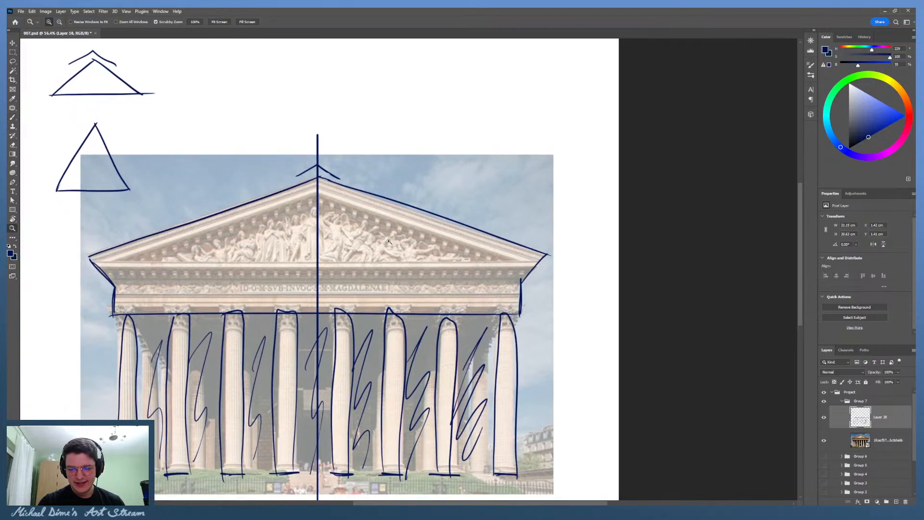
drag(336, 264, 351, 258)
drag(330, 290, 346, 283)
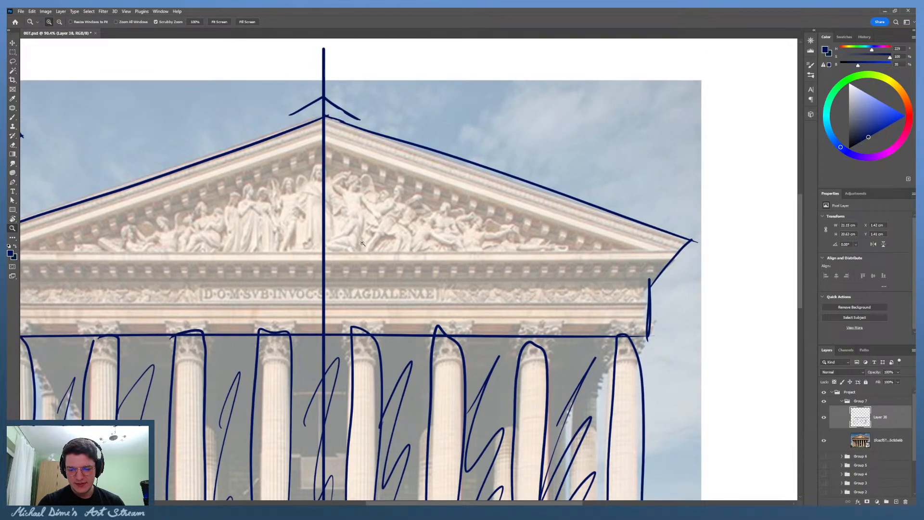
Step: Trace the two slanted inner edges of the pediment's cornice, meeting at the centre line above the sculpted relief
drag(363, 243, 370, 244)
mouse_move(377, 280)
mouse_down()
mouse_move(389, 303)
mouse_move(423, 313)
mouse_up()
key(b)
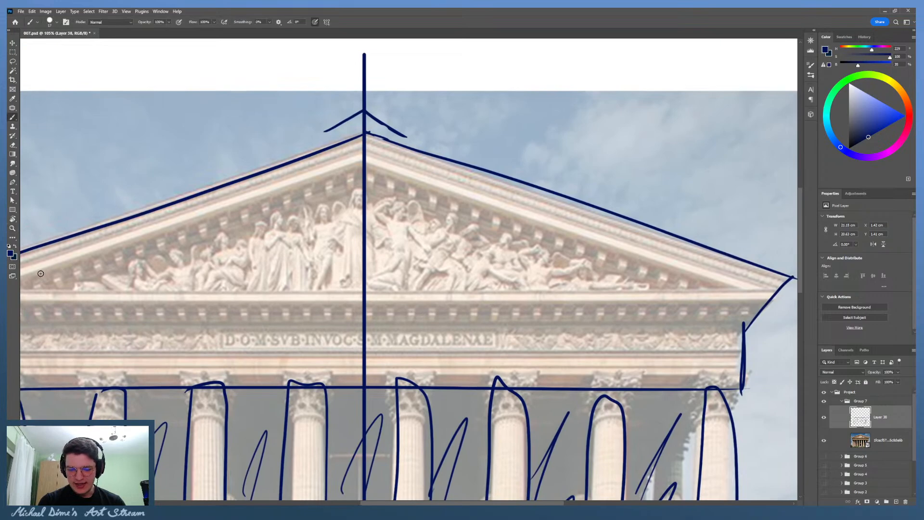
mouse_move(27, 282)
mouse_down()
mouse_move(399, 156)
mouse_move(622, 242)
mouse_move(727, 277)
mouse_up()
key(ctrl+z)
mouse_move(366, 167)
mouse_down()
mouse_move(731, 279)
mouse_move(496, 211)
mouse_move(713, 292)
mouse_up()
key(ctrl+z)
Step: Close the pediment's inner triangle with a base line along the bottom of the relief, redrawing it until it fits
drag(642, 297, 608, 297)
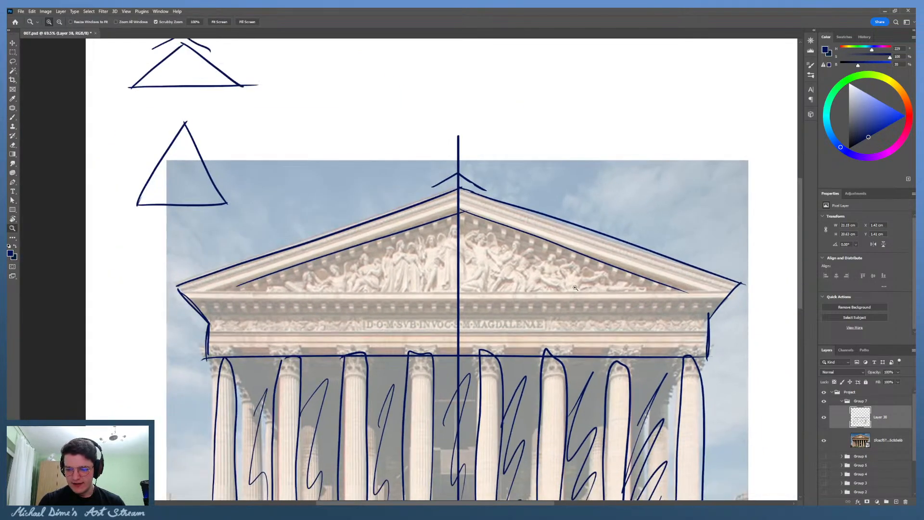
drag(233, 289, 729, 307)
key(ctrl+z)
drag(233, 289, 736, 296)
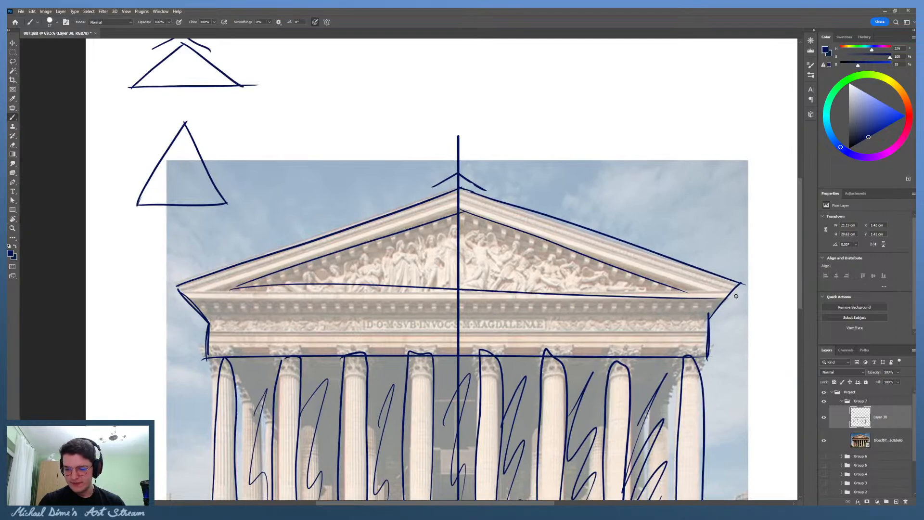
key(ctrl+z)
drag(236, 287, 704, 293)
Step: Examine the pediment's inner triangle, its relief and the entablature up close and within the whole facade
key(z)
mouse_move(546, 299)
mouse_down()
mouse_move(582, 298)
mouse_move(581, 331)
mouse_move(565, 302)
mouse_up()
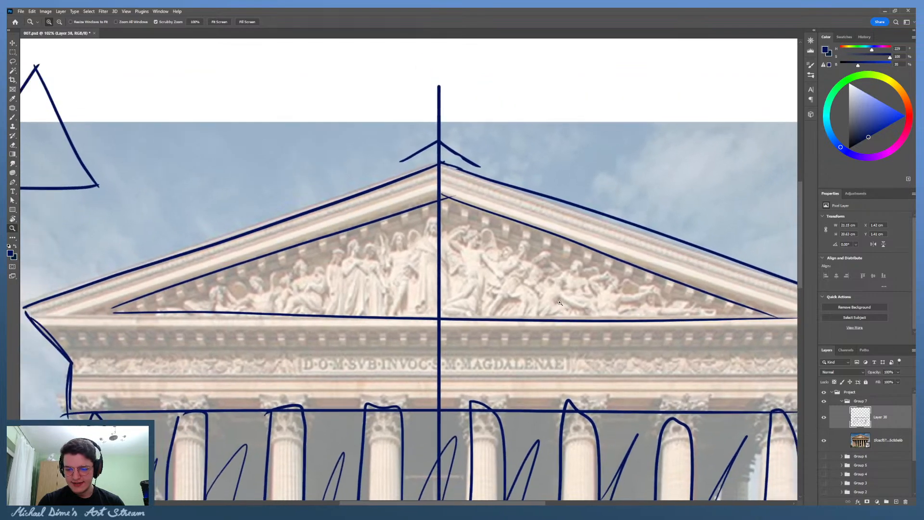
drag(529, 332, 543, 332)
mouse_move(528, 331)
mouse_down()
mouse_move(431, 322)
mouse_move(534, 309)
mouse_move(523, 317)
mouse_up()
drag(470, 327, 492, 312)
drag(568, 312, 524, 299)
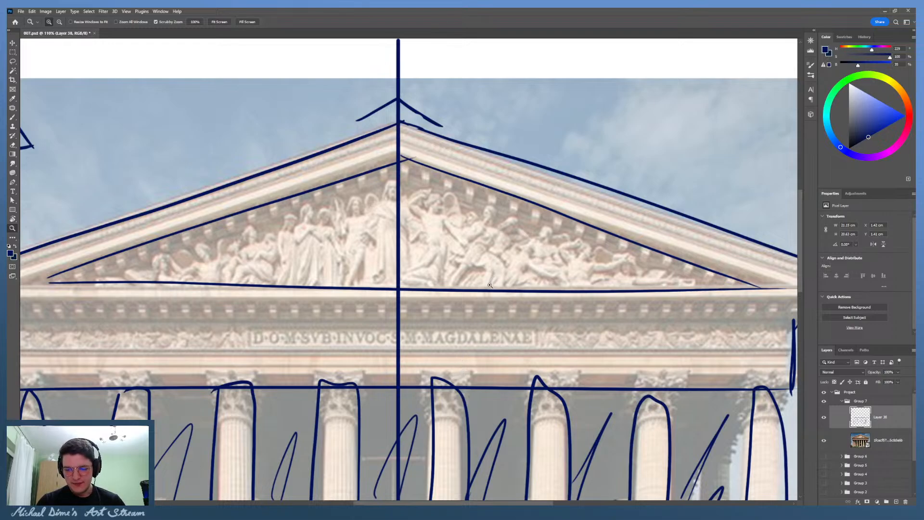
drag(491, 237, 463, 242)
mouse_move(607, 246)
mouse_down()
mouse_move(630, 242)
mouse_move(597, 254)
mouse_up()
drag(494, 260, 512, 258)
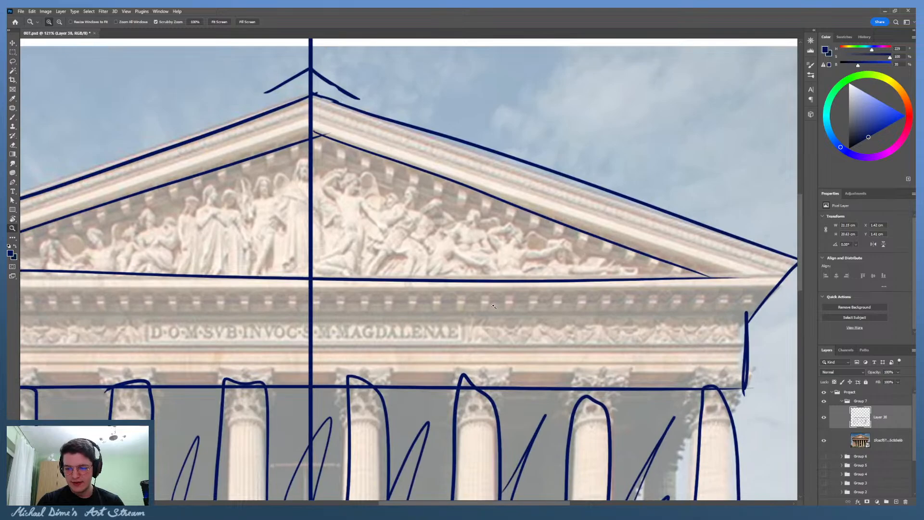
drag(528, 299, 488, 301)
drag(385, 303, 411, 288)
drag(594, 249, 607, 246)
mouse_move(518, 230)
mouse_down()
mouse_move(492, 245)
mouse_move(515, 224)
mouse_up()
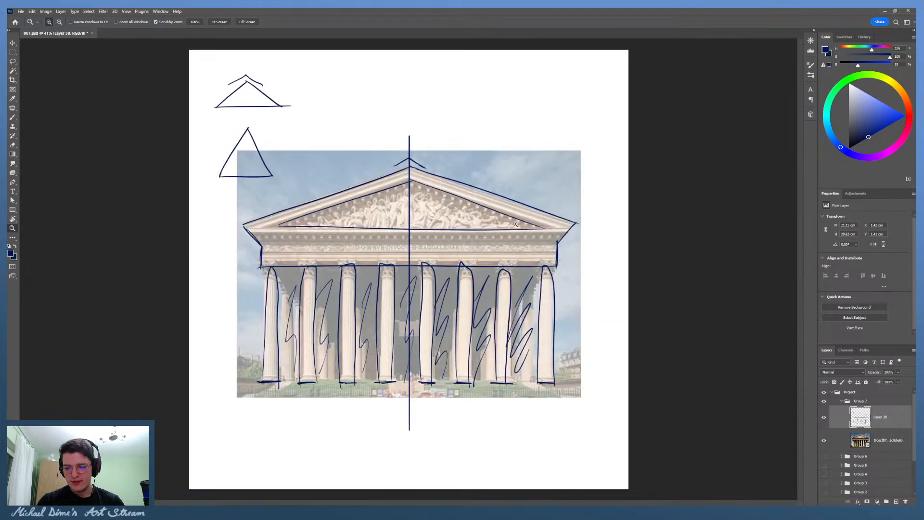
drag(435, 208, 495, 186)
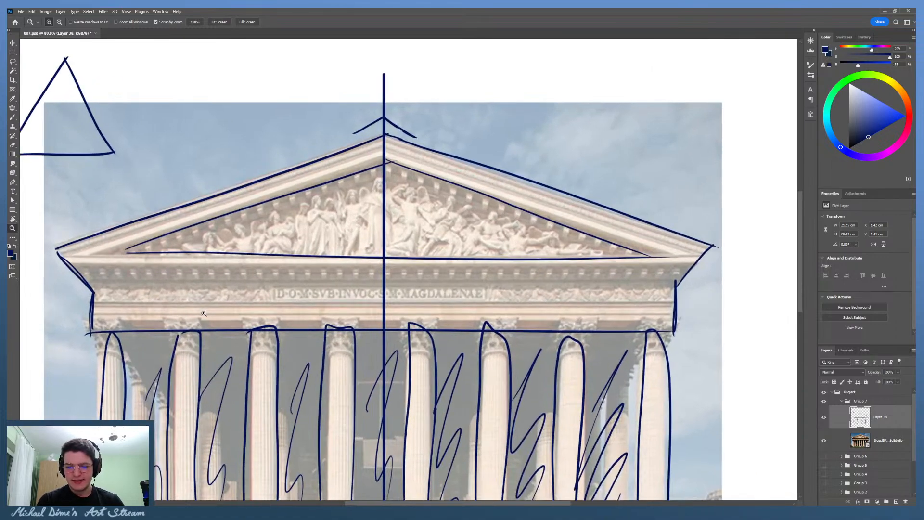
drag(519, 226, 485, 238)
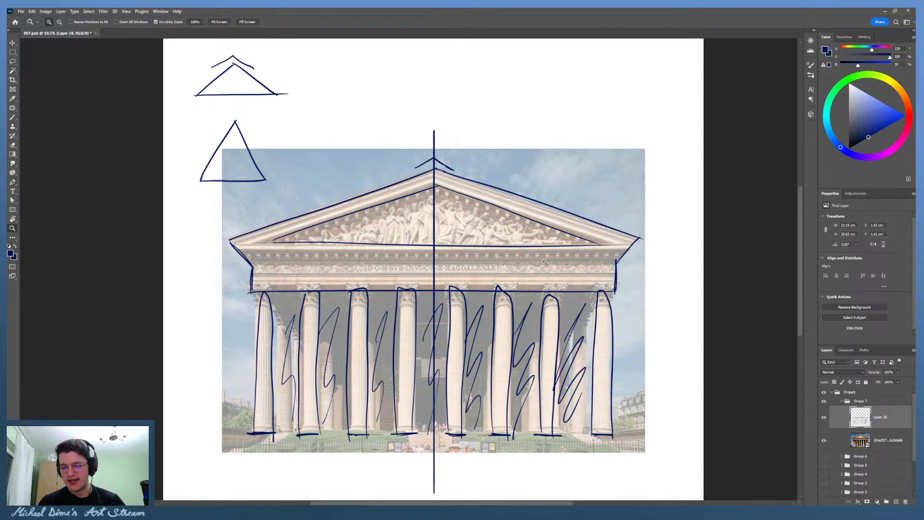
drag(517, 318, 530, 307)
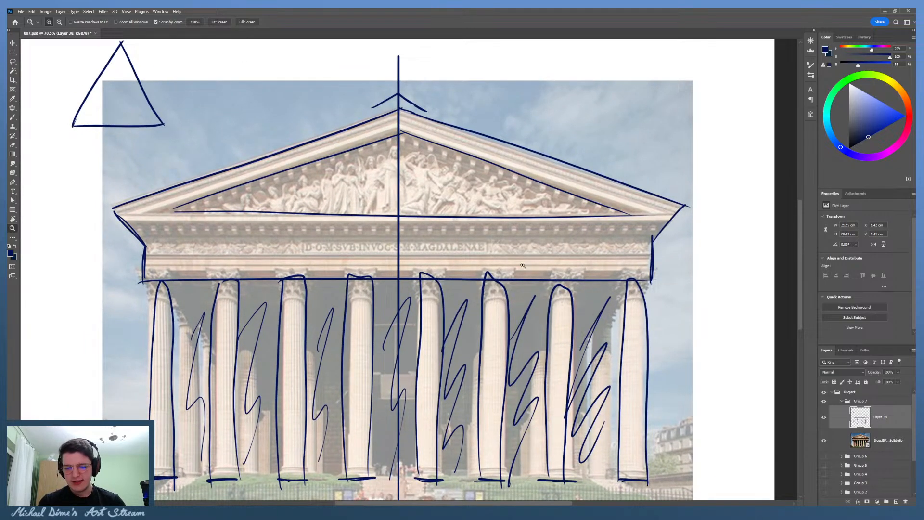
Step: Try to retrace the leftmost column's left edge straighter and extend it up to the entablature
drag(157, 298, 166, 297)
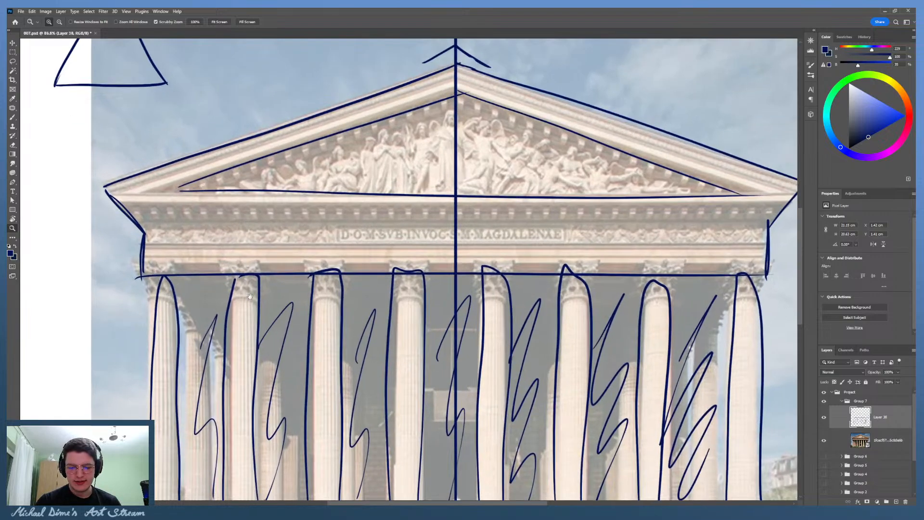
drag(252, 297, 372, 254)
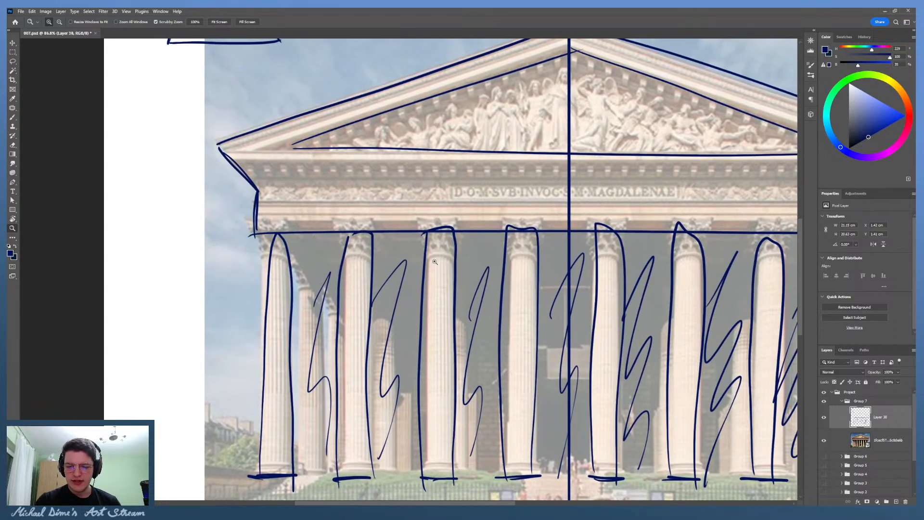
drag(429, 292, 352, 245)
key(b)
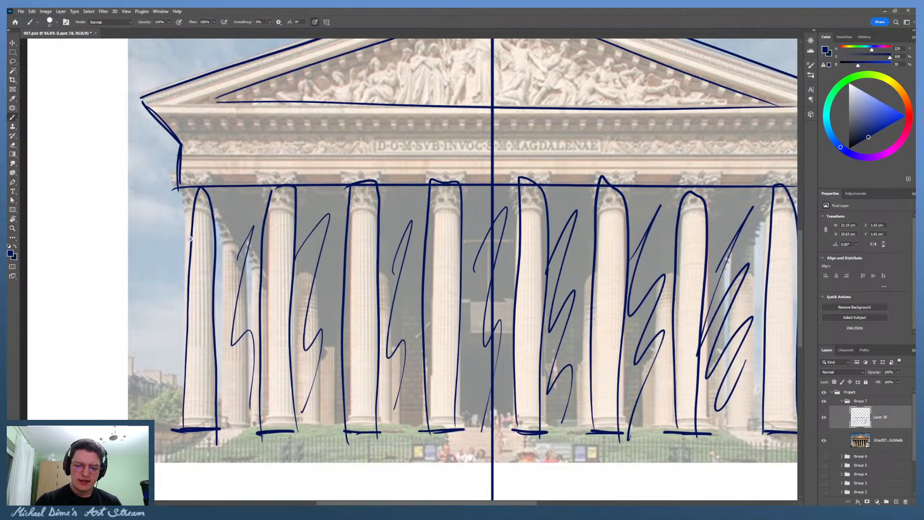
drag(188, 333, 184, 195)
drag(184, 194, 184, 393)
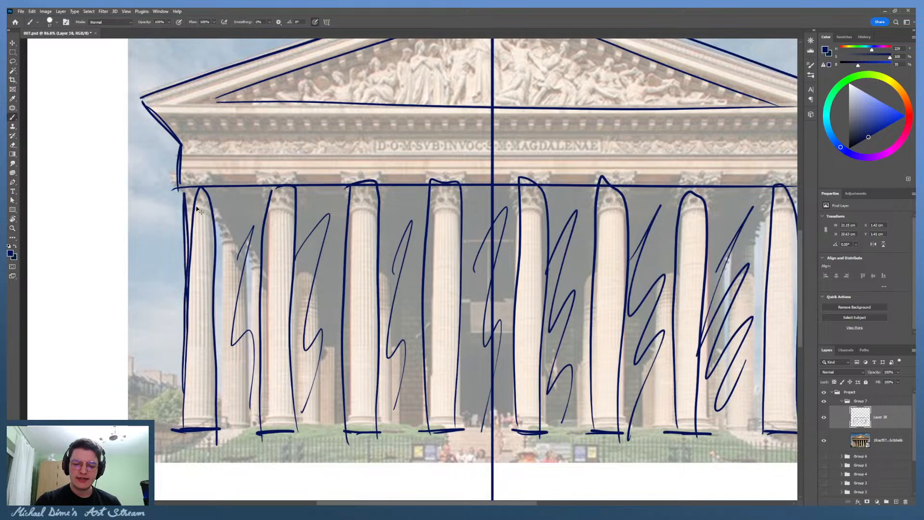
key(ctrl+z)
drag(187, 333, 191, 190)
key(ctrl+z)
key(ctrl+z)
drag(186, 296, 185, 199)
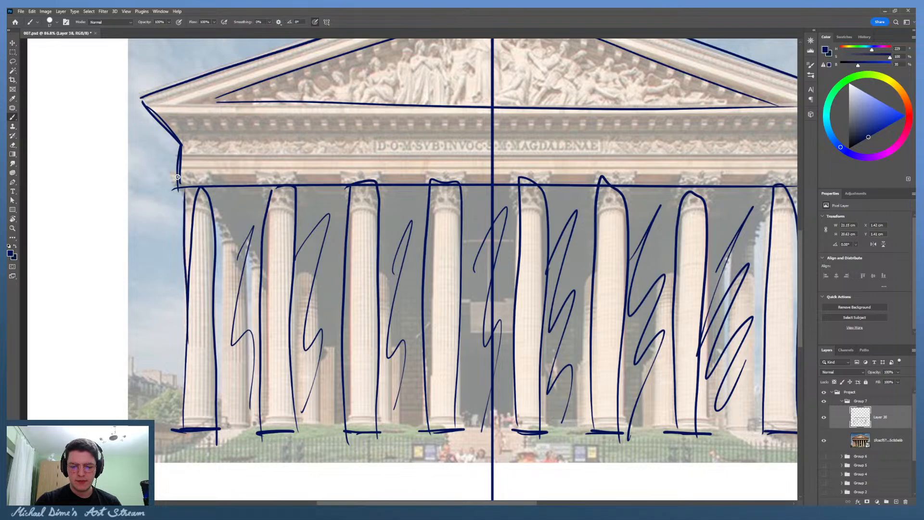
Step: Erase the leftmost column's rounded top and the entablature lines beside it, and redraw the column's left edge as a vertical
mouse_move(207, 211)
mouse_down()
mouse_move(234, 276)
mouse_move(195, 223)
mouse_move(229, 220)
mouse_move(236, 238)
mouse_move(212, 264)
mouse_move(210, 234)
mouse_move(228, 217)
mouse_move(205, 350)
mouse_move(206, 435)
mouse_up()
key(e)
key(b)
key(ctrl+z)
drag(205, 243, 202, 336)
key(ctrl+z)
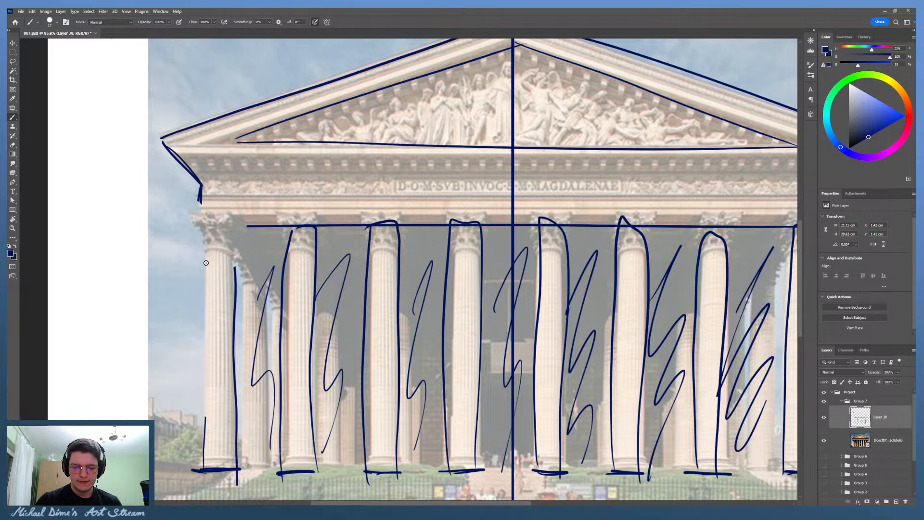
drag(206, 241, 207, 436)
Step: Outline the leftmost column's flared capital and scribble its ornament inside
mouse_move(212, 243)
mouse_down()
mouse_move(190, 211)
mouse_move(120, 217)
mouse_move(202, 264)
mouse_move(139, 299)
mouse_move(161, 326)
mouse_move(175, 297)
mouse_move(178, 310)
mouse_move(168, 286)
mouse_up()
key(z)
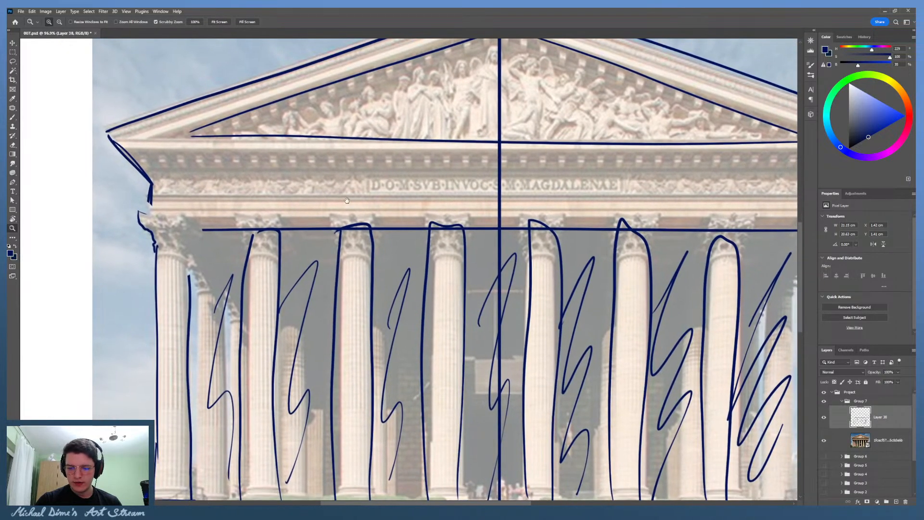
drag(347, 199, 448, 169)
key(b)
mouse_move(236, 184)
mouse_down()
mouse_move(298, 184)
mouse_move(309, 209)
mouse_move(294, 274)
mouse_up()
key(ctrl+z)
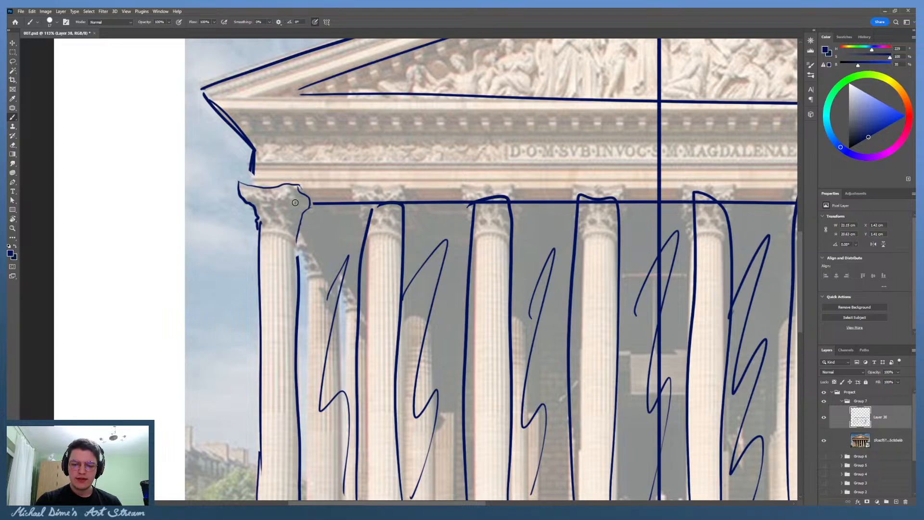
mouse_move(261, 216)
mouse_down()
mouse_move(301, 202)
mouse_move(240, 192)
mouse_move(291, 218)
mouse_up()
mouse_move(267, 197)
mouse_down()
mouse_move(286, 198)
mouse_move(291, 212)
mouse_move(250, 192)
mouse_up()
Step: Erase the sketched capital from the top of the leftmost column
key(z)
drag(449, 178, 501, 179)
key(e)
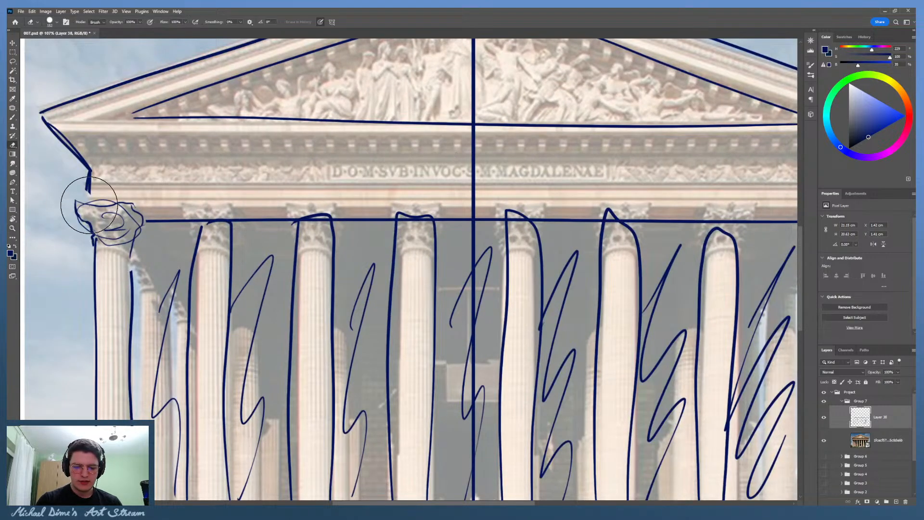
mouse_move(89, 205)
mouse_down()
mouse_move(129, 219)
mouse_move(108, 241)
mouse_move(77, 223)
mouse_move(133, 231)
mouse_move(149, 196)
mouse_up()
key(z)
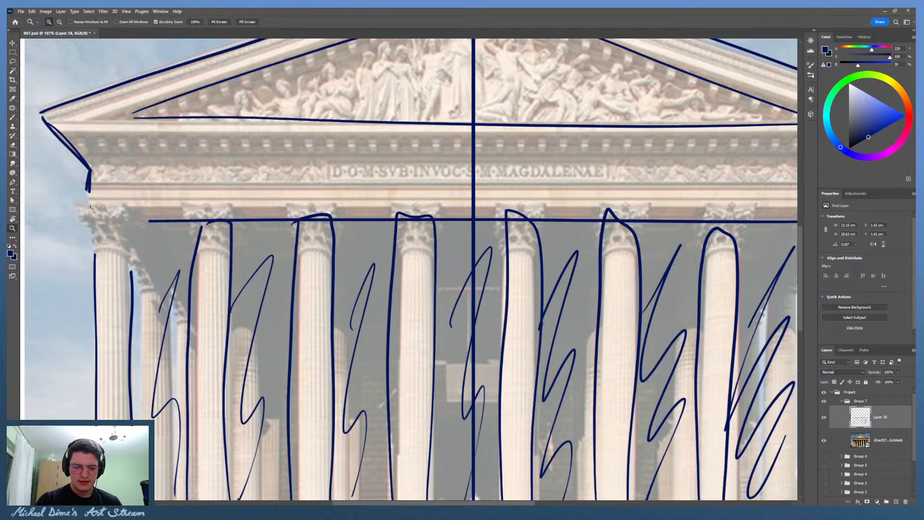
Step: Circle the carved frieze ornament on both sides of the entablature's inscription with long flat ellipses
alt+click(246, 195)
mouse_move(632, 213)
mouse_down()
mouse_move(656, 213)
mouse_move(643, 214)
mouse_up()
drag(126, 187, 148, 187)
key(b)
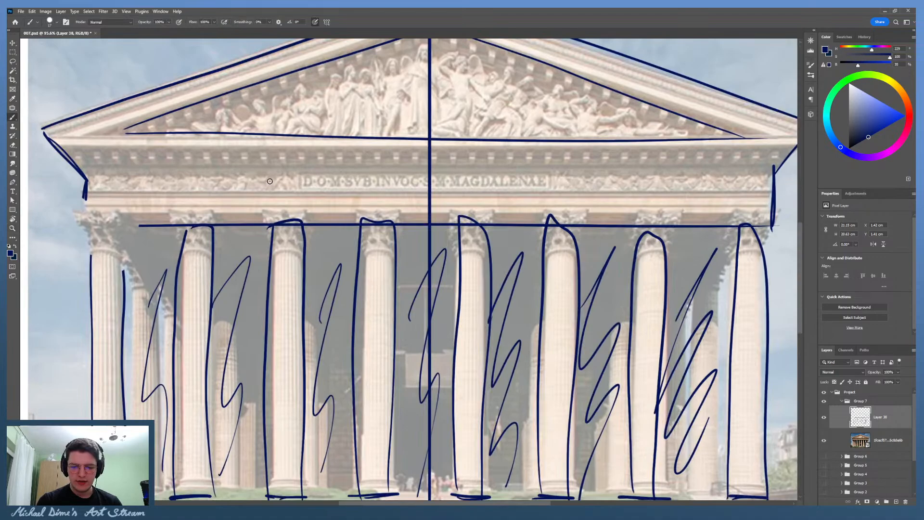
mouse_move(247, 163)
mouse_down()
mouse_move(61, 182)
mouse_move(284, 184)
mouse_up()
drag(480, 192, 388, 194)
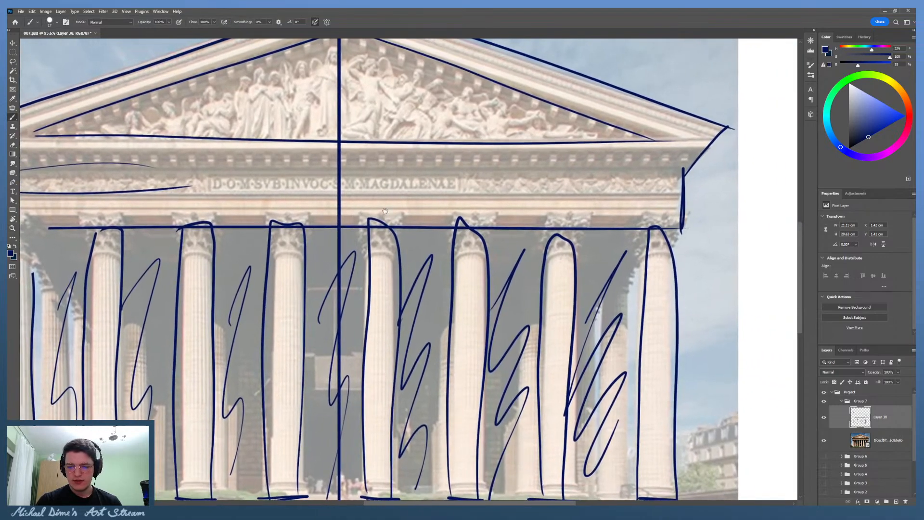
drag(470, 177, 478, 184)
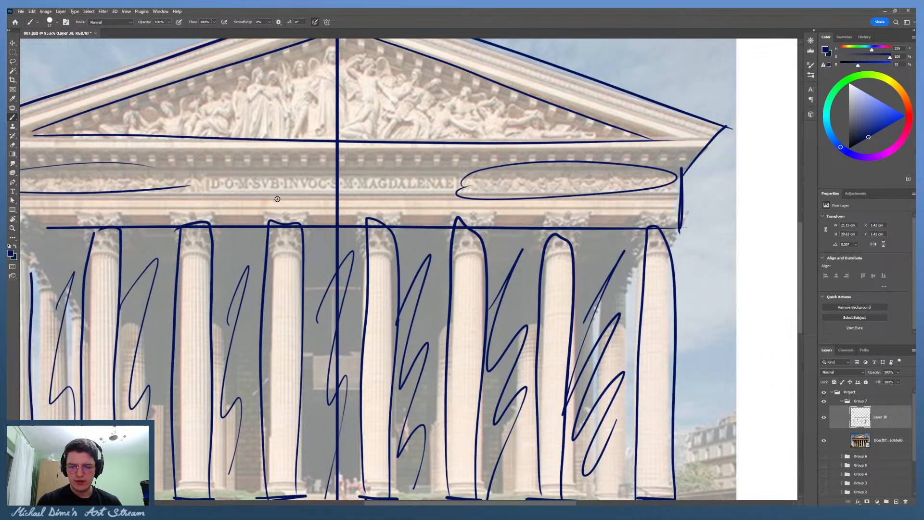
Step: Redraw the missing lower-left corner of the entablature and join its bottom line to the leftmost column
drag(289, 198, 243, 195)
key(z)
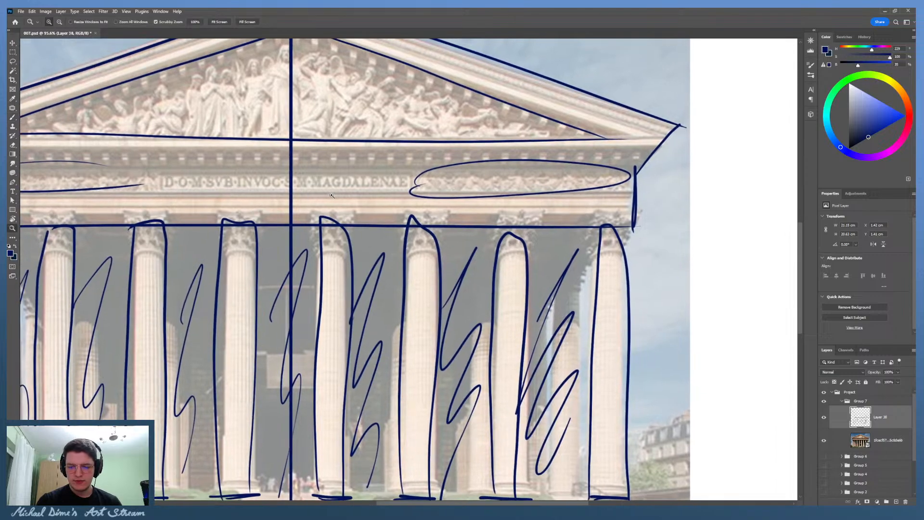
drag(333, 196, 304, 195)
drag(549, 171, 520, 171)
drag(544, 267, 545, 305)
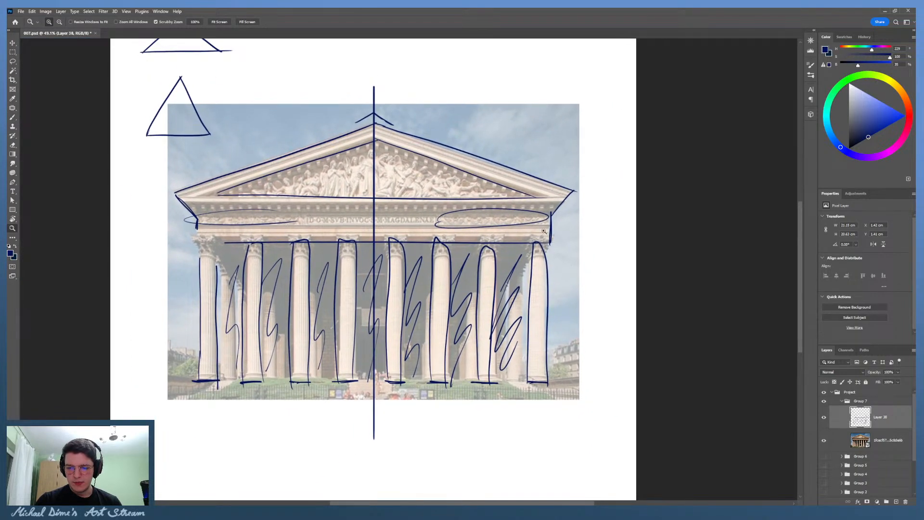
drag(543, 229, 554, 299)
drag(536, 317, 521, 299)
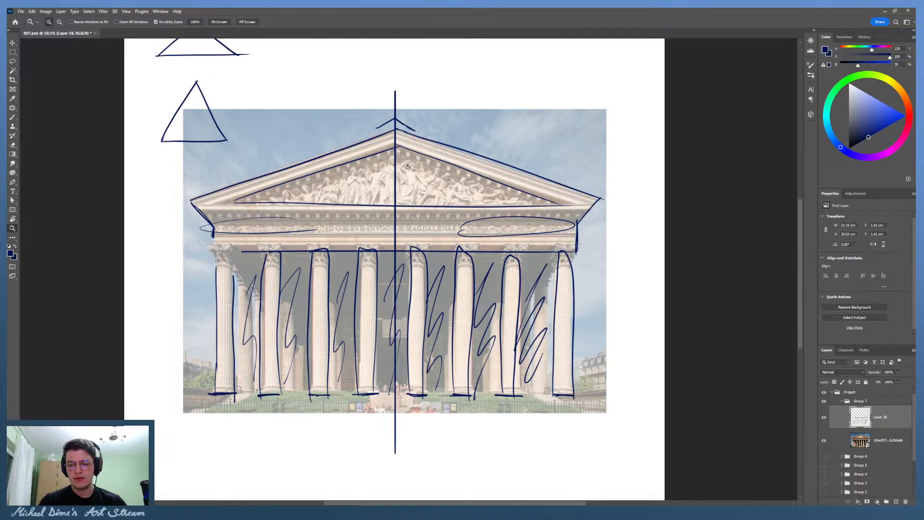
drag(408, 166, 489, 159)
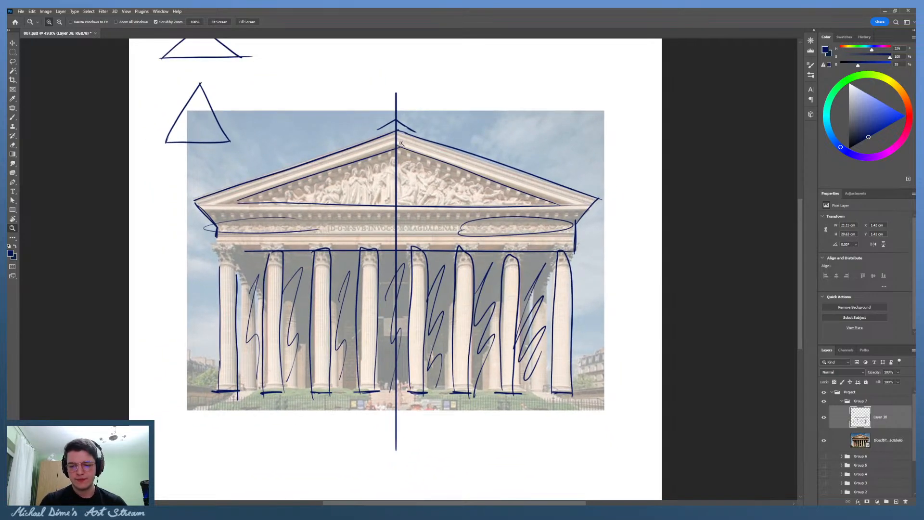
key(b)
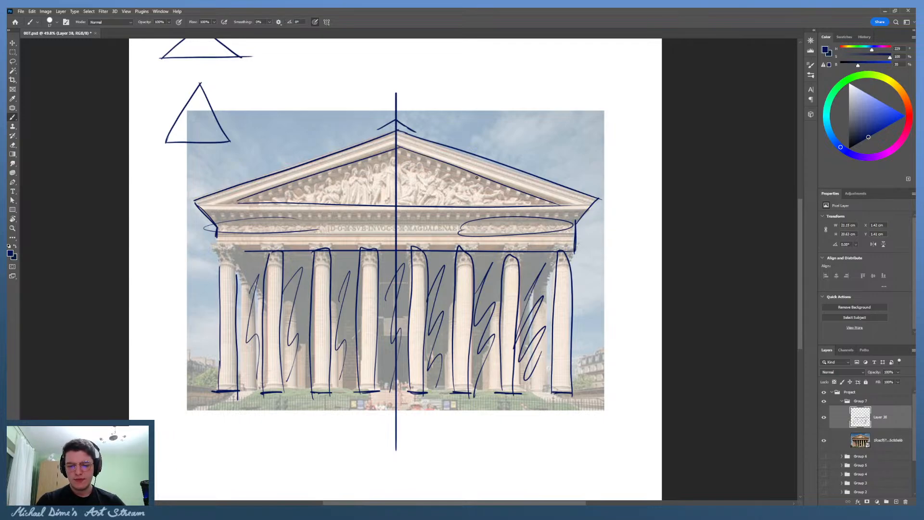
drag(220, 250, 212, 250)
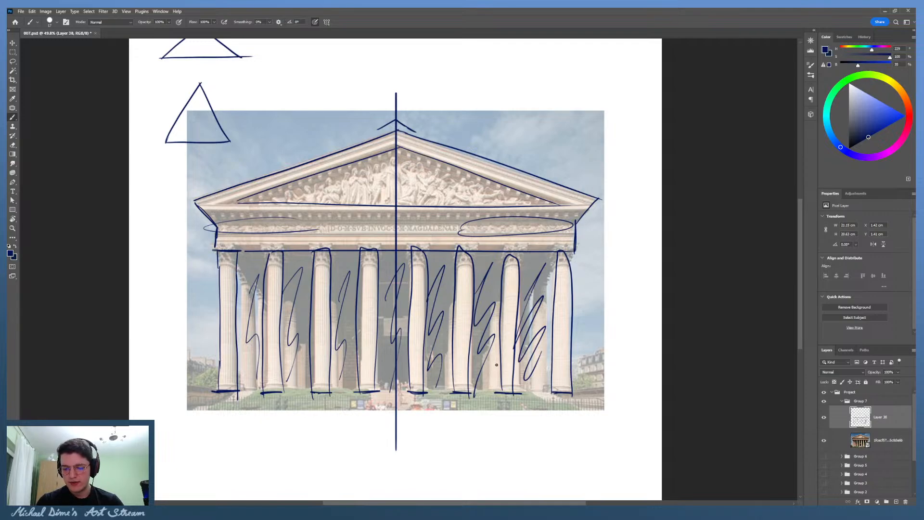
Step: Sketch two small gabled houses below the photo: one standing on the ground, the other on stilts over wavy water
mouse_move(217, 463)
mouse_down()
mouse_move(198, 442)
mouse_move(239, 440)
mouse_move(239, 454)
mouse_move(216, 429)
mouse_move(243, 441)
mouse_up()
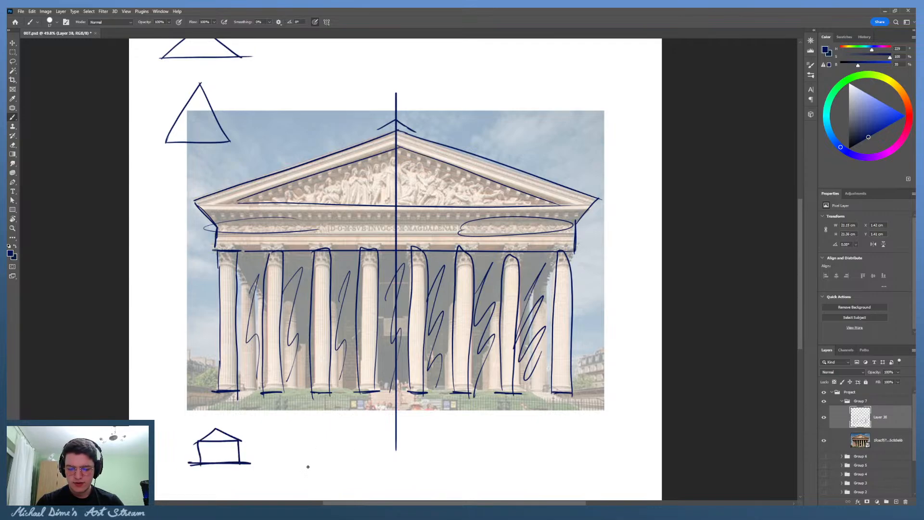
drag(305, 467, 356, 466)
mouse_move(309, 443)
mouse_down()
mouse_move(344, 441)
mouse_move(309, 444)
mouse_move(330, 424)
mouse_move(348, 434)
mouse_move(346, 446)
mouse_move(315, 461)
mouse_move(343, 467)
mouse_move(315, 458)
mouse_move(347, 457)
mouse_move(311, 451)
mouse_move(370, 449)
mouse_up()
drag(302, 464, 369, 462)
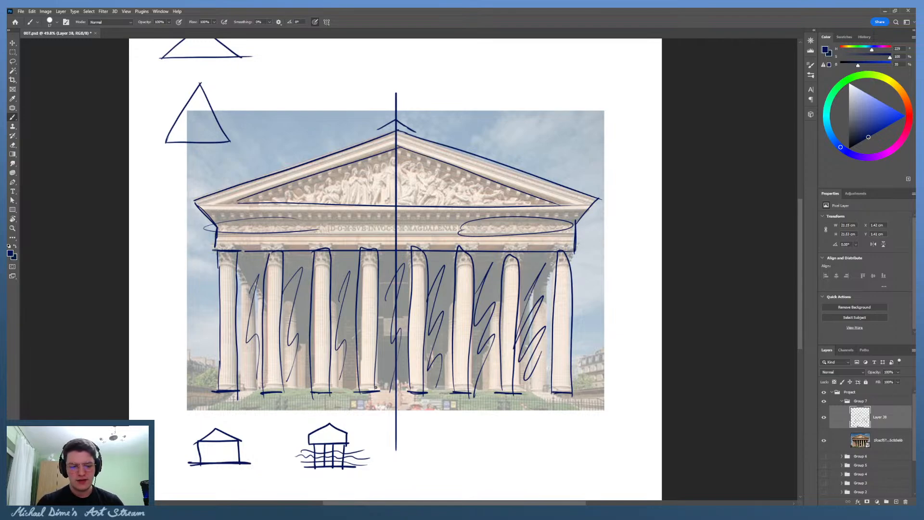
Step: Strengthen the base line beneath the stilt house with repeated strokes
drag(469, 427, 411, 408)
key(z)
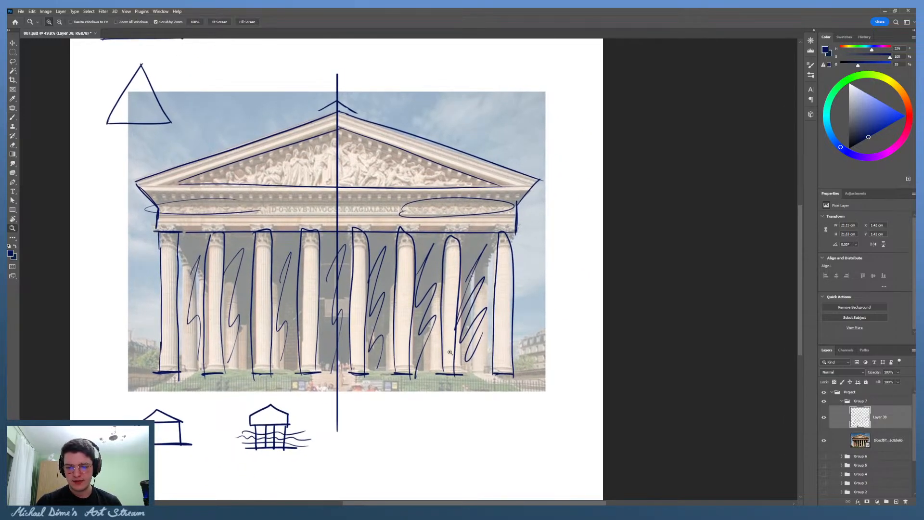
drag(451, 346, 436, 346)
mouse_move(540, 368)
mouse_down()
mouse_move(549, 355)
mouse_move(540, 351)
mouse_up()
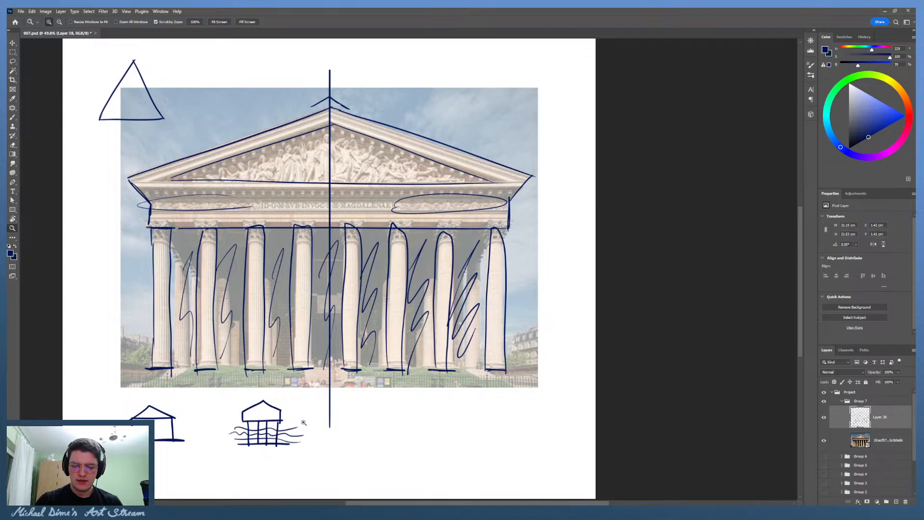
key(b)
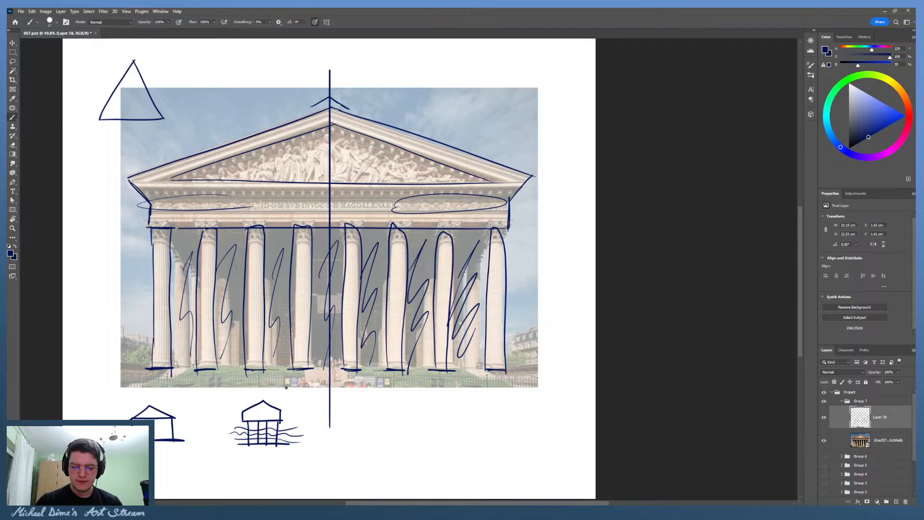
drag(235, 448, 289, 443)
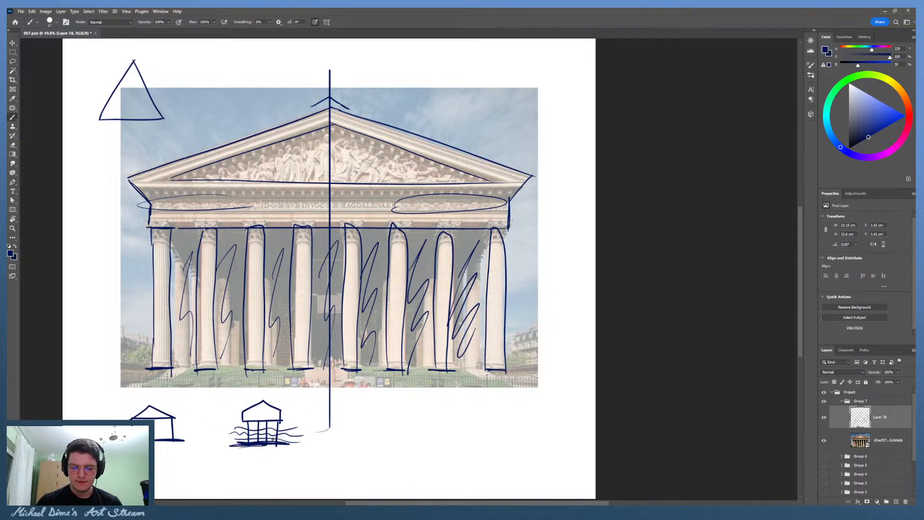
Step: Collapse the finished facade's layer group, then create a new group and place the cathedral photo on the canvas
key(z)
drag(318, 406, 308, 405)
mouse_move(547, 364)
mouse_down()
mouse_move(563, 355)
mouse_move(516, 385)
mouse_move(522, 378)
mouse_up()
drag(535, 342, 574, 285)
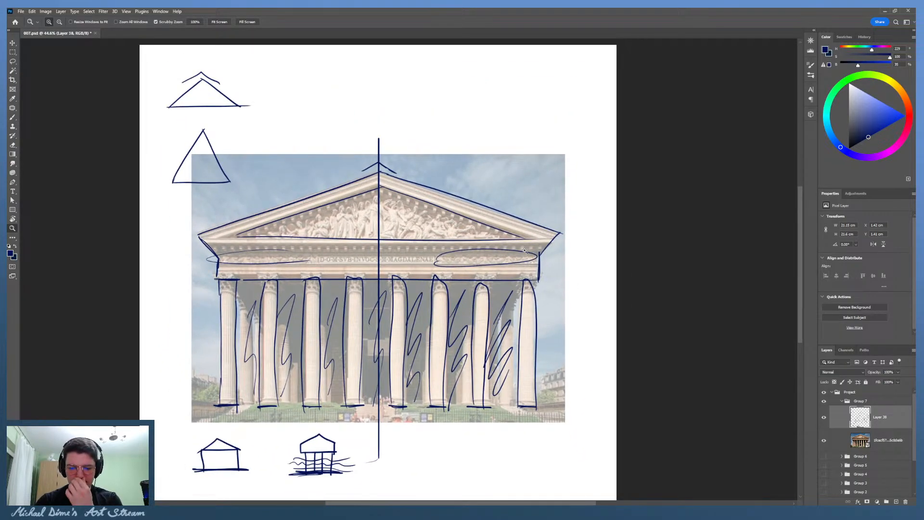
mouse_move(539, 313)
mouse_down()
mouse_move(528, 318)
mouse_move(582, 299)
mouse_move(551, 316)
mouse_up()
drag(574, 241, 559, 249)
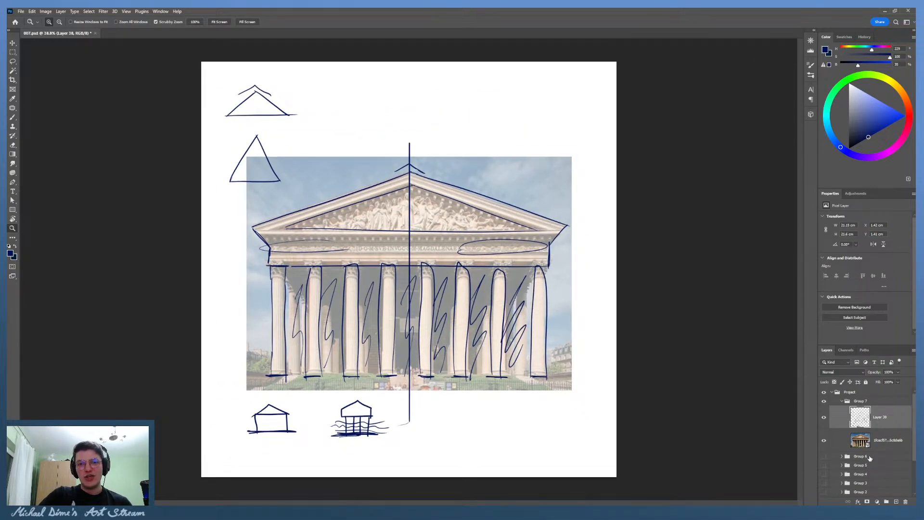
click(842, 401)
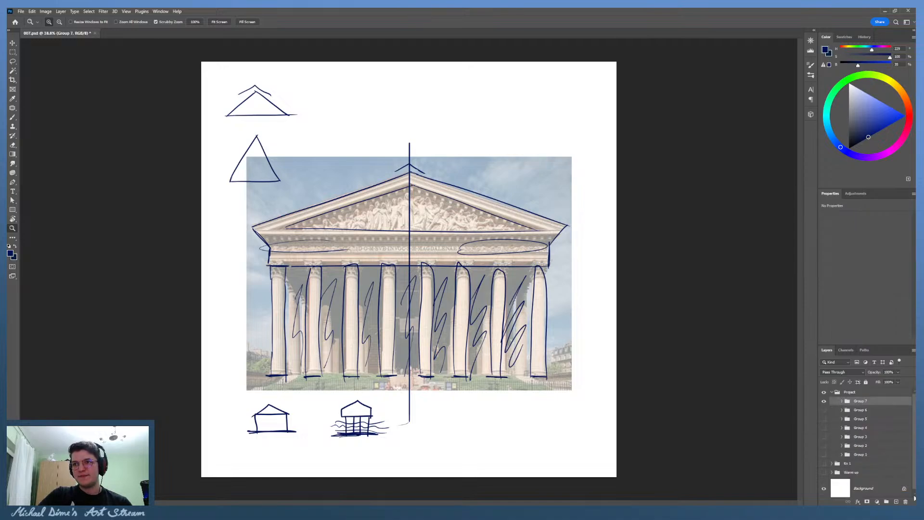
click(887, 501)
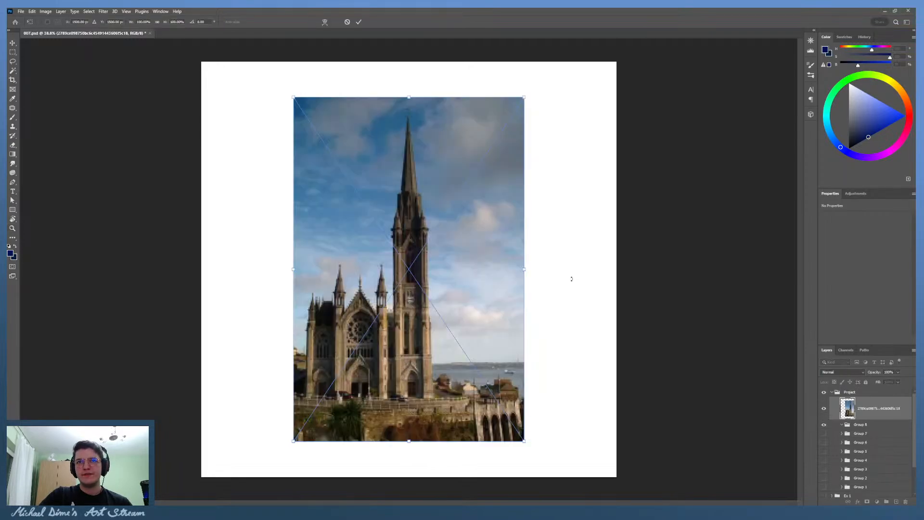
key(Return)
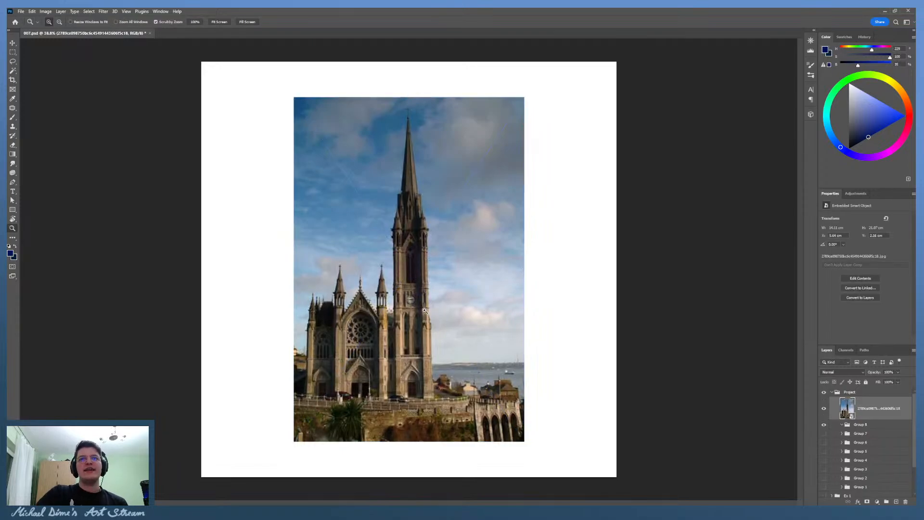
Step: Add an empty drawing layer above the cathedral photo and lower the photo's opacity so it looks faded
key(z)
click(421, 347)
drag(441, 313, 515, 365)
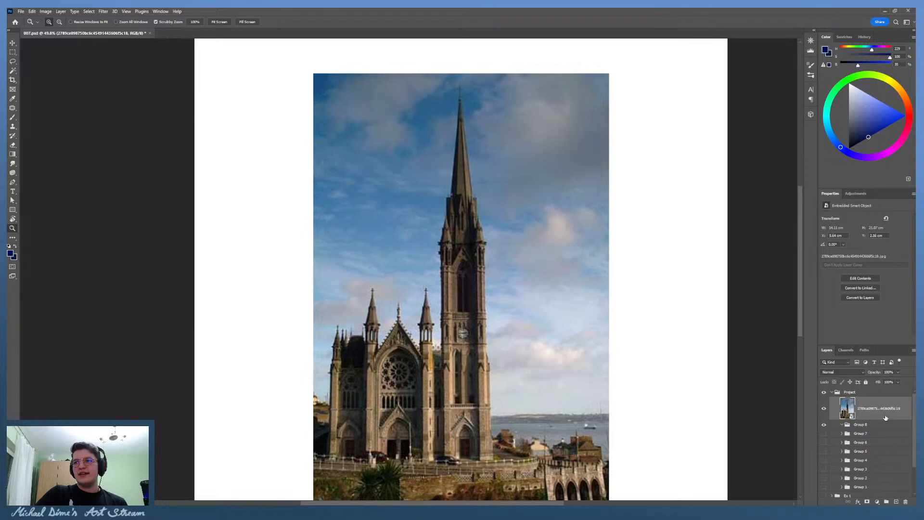
click(896, 501)
click(884, 432)
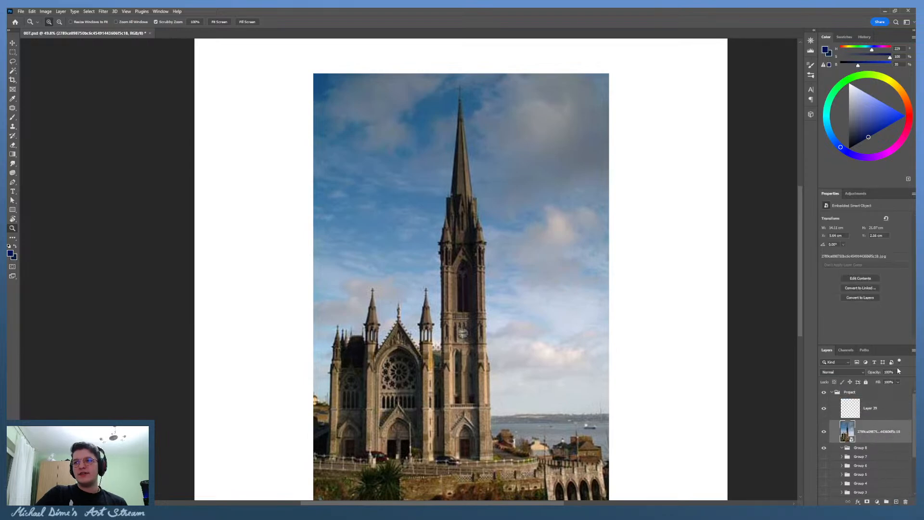
key(5)
key(1)
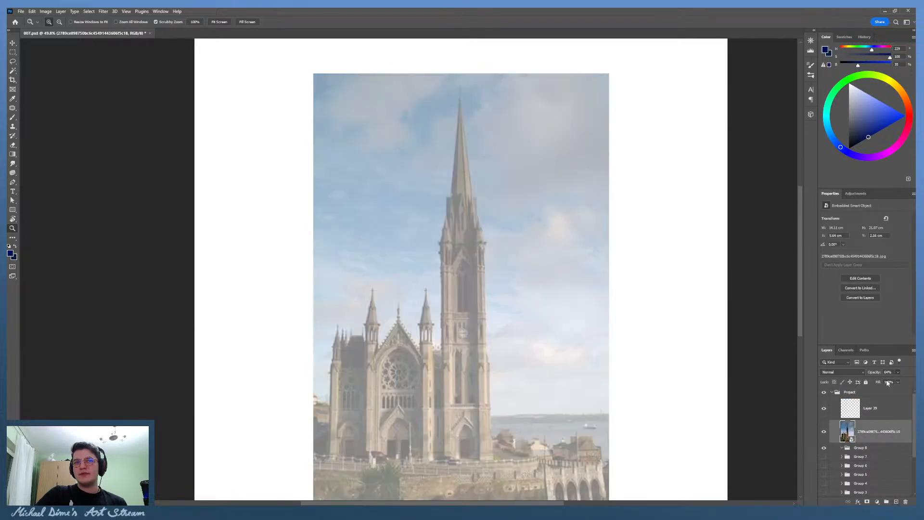
click(874, 413)
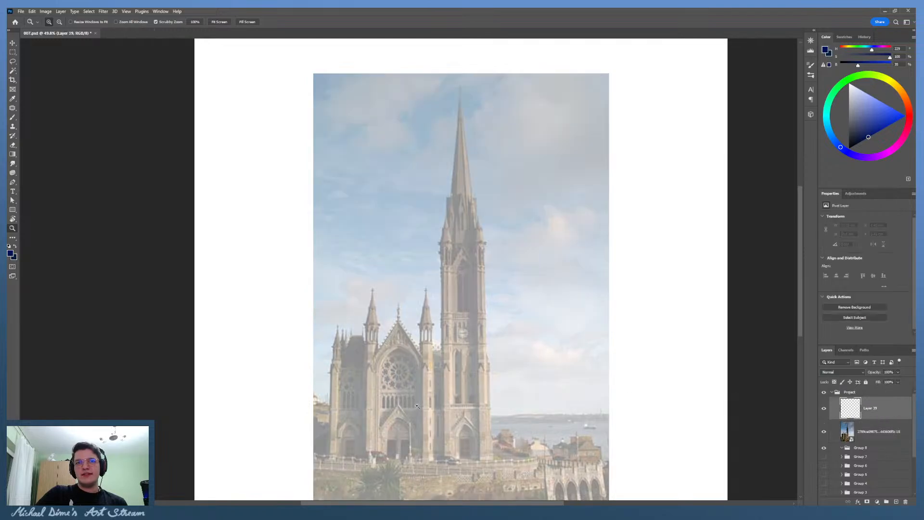
Step: Draw a vertical centre axis through the cathedral's main gable, rose window and central portal
drag(418, 405, 477, 391)
drag(480, 408, 479, 398)
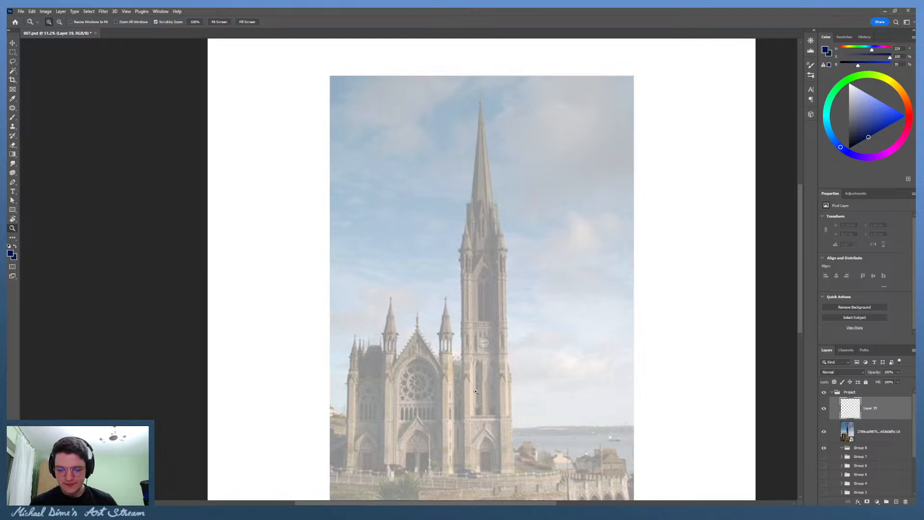
drag(476, 392, 431, 319)
drag(401, 382, 419, 355)
key(b)
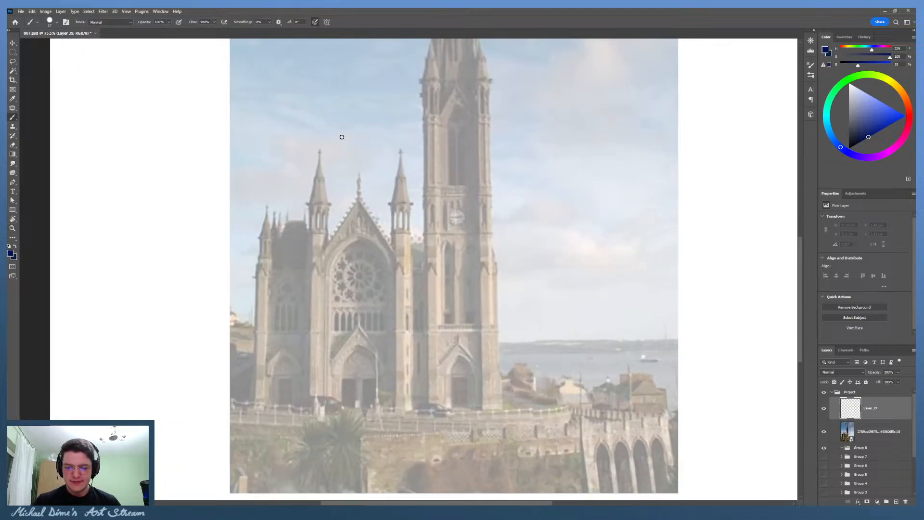
drag(361, 169, 362, 486)
key(ctrl+z)
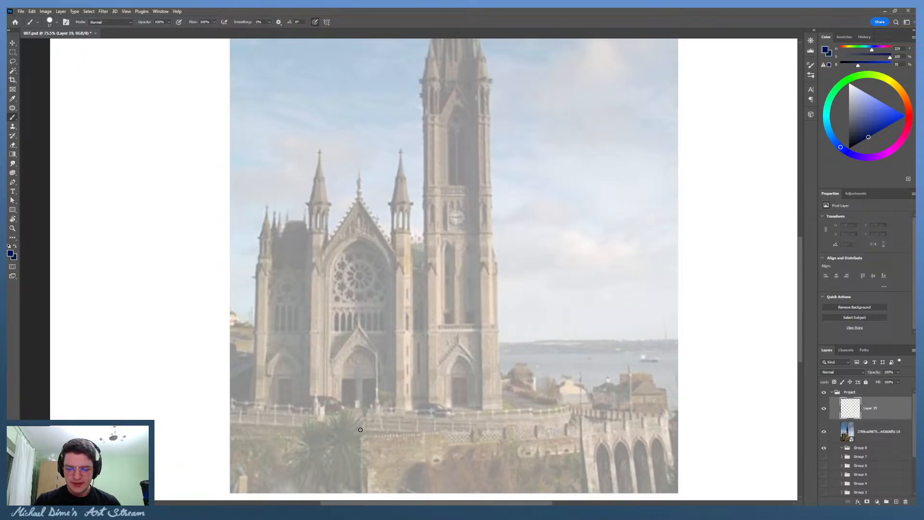
drag(361, 430, 360, 113)
Step: Draw a horizontal line across the whole facade just above the portals, running slightly past the tower's right edge
mouse_move(410, 287)
mouse_down()
mouse_move(394, 328)
mouse_move(436, 307)
mouse_up()
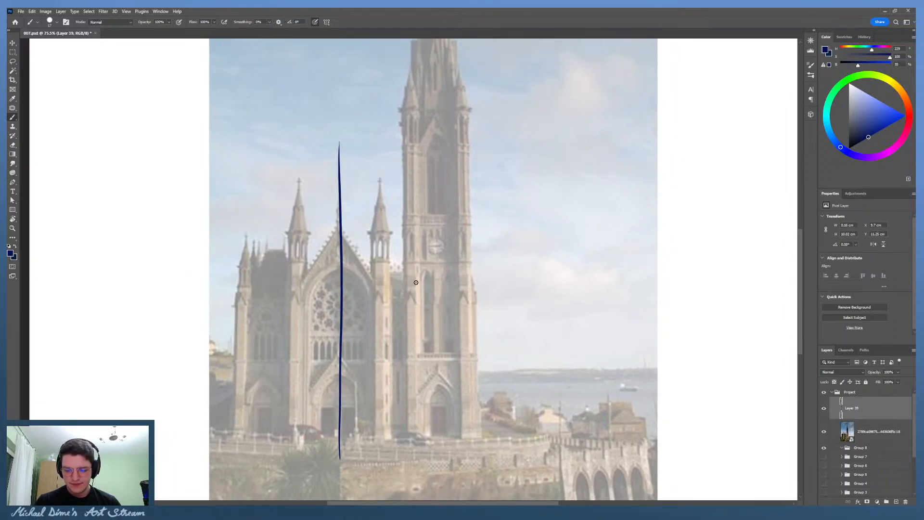
mouse_move(319, 421)
mouse_down()
mouse_move(341, 365)
mouse_move(361, 443)
mouse_up()
key(ctrl+z)
drag(231, 364, 479, 355)
key(ctrl+z)
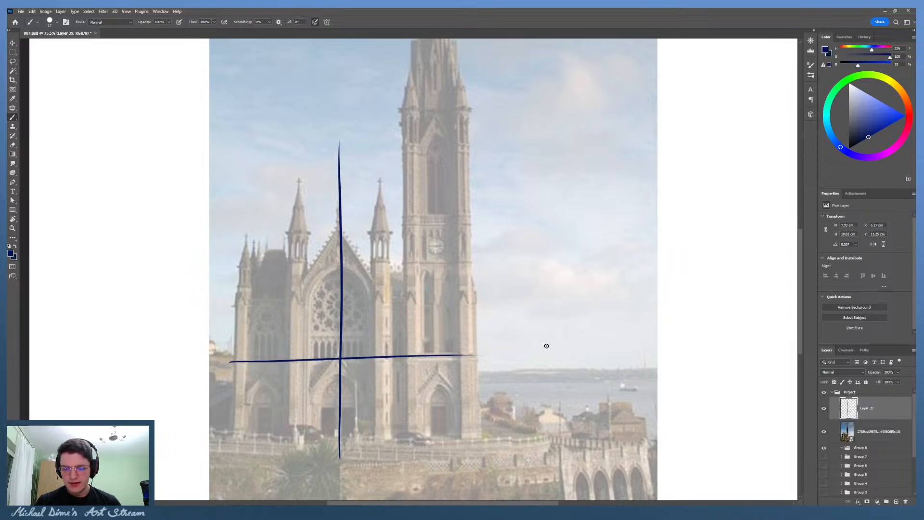
key(ctrl+z)
mouse_move(232, 364)
mouse_down()
mouse_move(510, 358)
mouse_move(476, 444)
mouse_up()
key(ctrl+z)
key(ctrl+z)
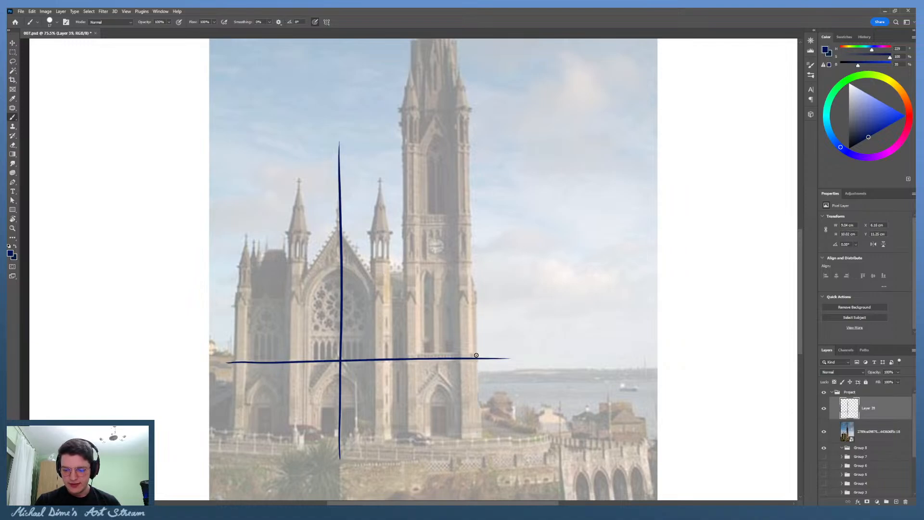
Step: Close the ground storey into a box with vertical lines at both outer edges and a base line below the portals
drag(474, 354, 479, 433)
key(ctrl+z)
drag(472, 357, 480, 434)
key(ctrl+z)
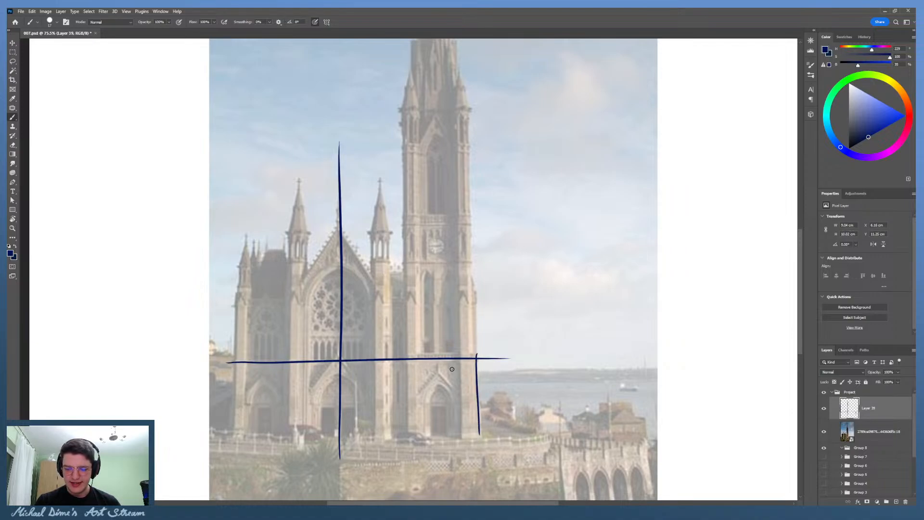
mouse_move(234, 363)
mouse_down()
mouse_move(233, 438)
mouse_move(503, 434)
mouse_up()
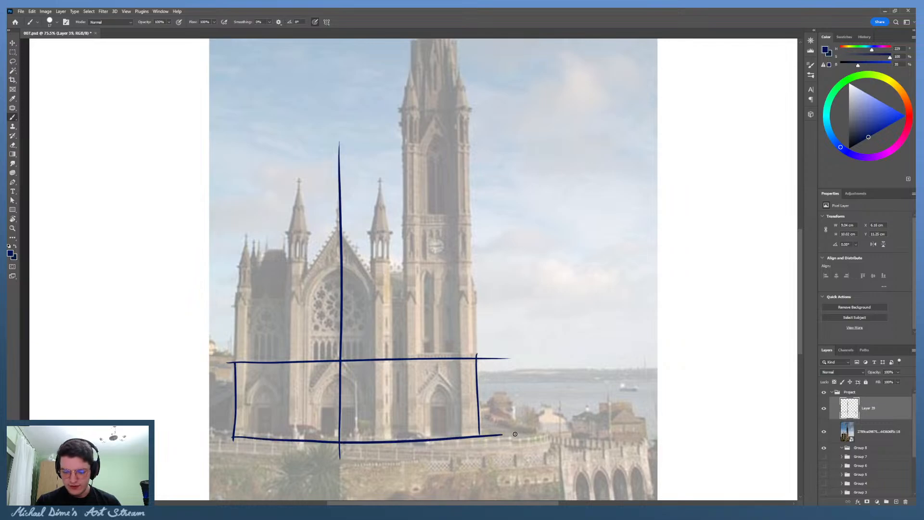
key(ctrl+z)
mouse_move(226, 438)
mouse_down()
mouse_move(495, 432)
mouse_move(418, 442)
mouse_up()
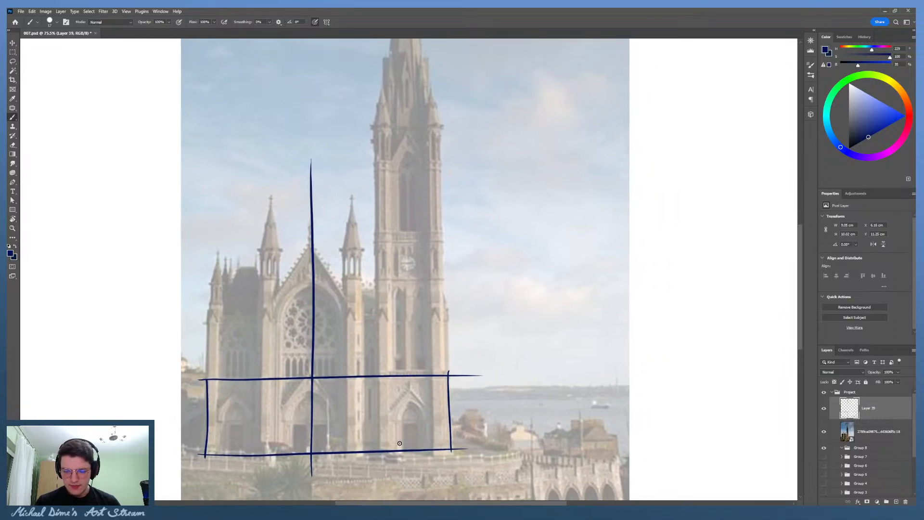
drag(371, 378, 359, 450)
key(ctrl+z)
key(ctrl+z)
mouse_move(360, 378)
mouse_down()
mouse_move(359, 455)
mouse_move(379, 453)
mouse_up()
key(ctrl+z)
key(ctrl+z)
drag(389, 396, 379, 399)
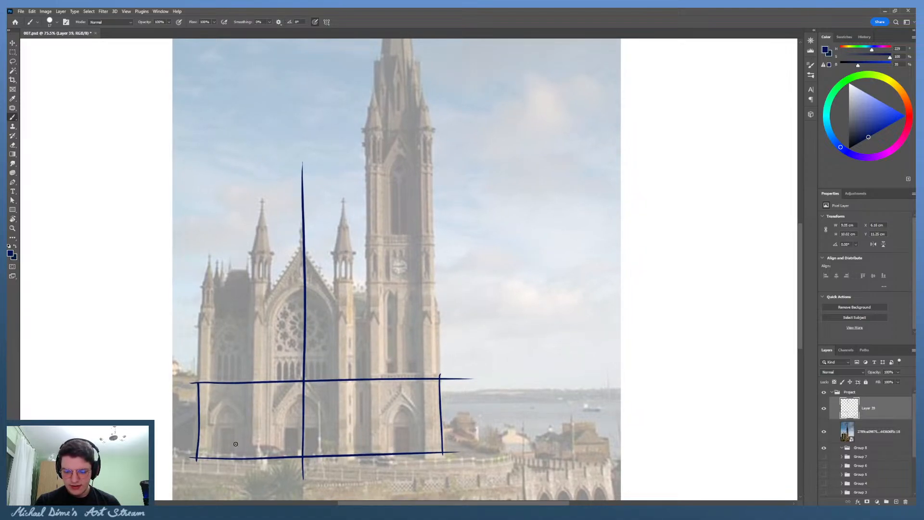
mouse_move(472, 334)
mouse_down()
mouse_move(487, 336)
mouse_move(473, 375)
mouse_up()
drag(375, 453, 377, 435)
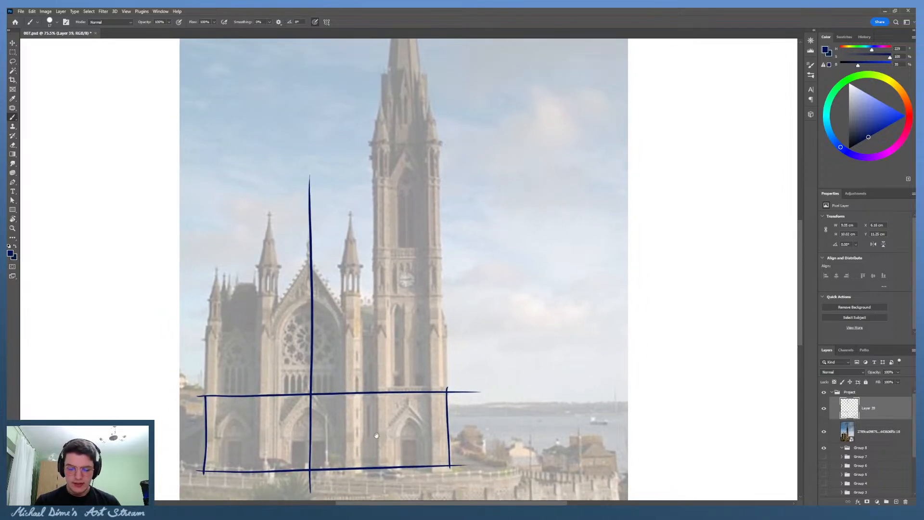
mouse_move(355, 398)
mouse_down()
mouse_move(357, 477)
mouse_move(357, 417)
mouse_move(355, 470)
mouse_move(377, 466)
mouse_up()
key(ctrl+z)
key(ctrl+z)
key(ctrl+z)
key(ctrl+z)
Step: Divide the ground-storey box with two vertical lines marking the narrow bay between the gabled facade and the tower
drag(357, 392, 355, 468)
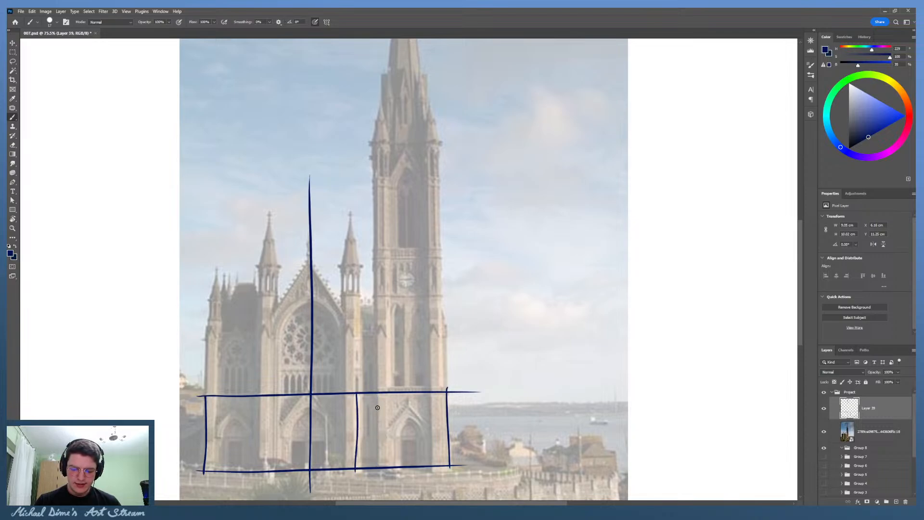
key(ctrl+z)
mouse_move(357, 391)
mouse_down()
mouse_move(358, 473)
mouse_move(376, 460)
mouse_up()
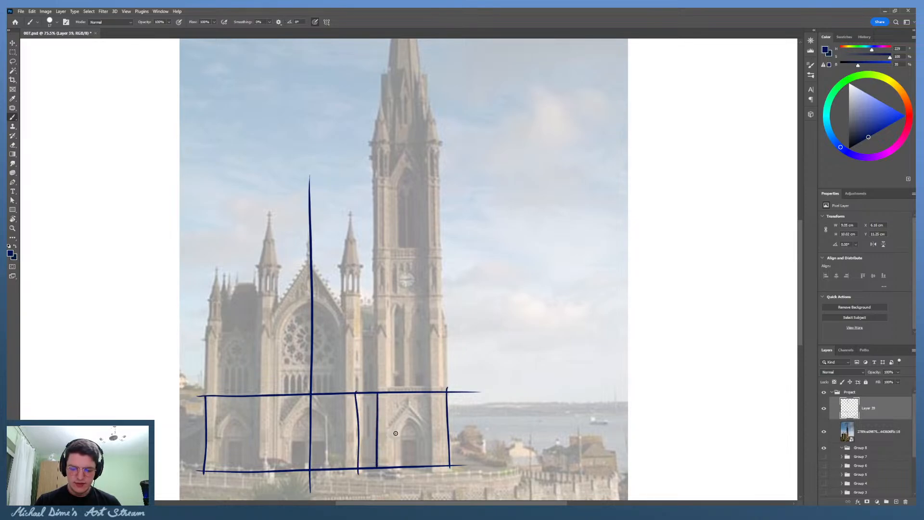
drag(453, 405, 452, 437)
drag(426, 479, 437, 454)
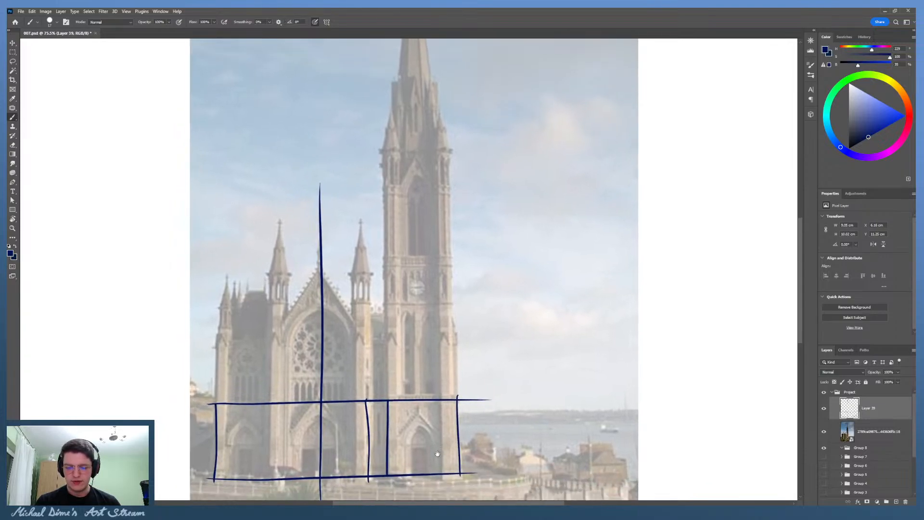
drag(423, 415, 413, 438)
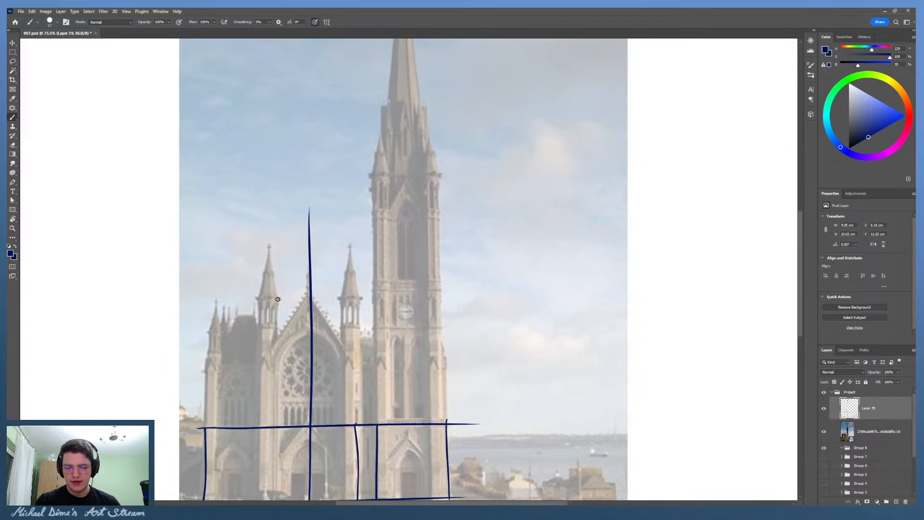
drag(210, 392, 313, 273)
key(ctrl+z)
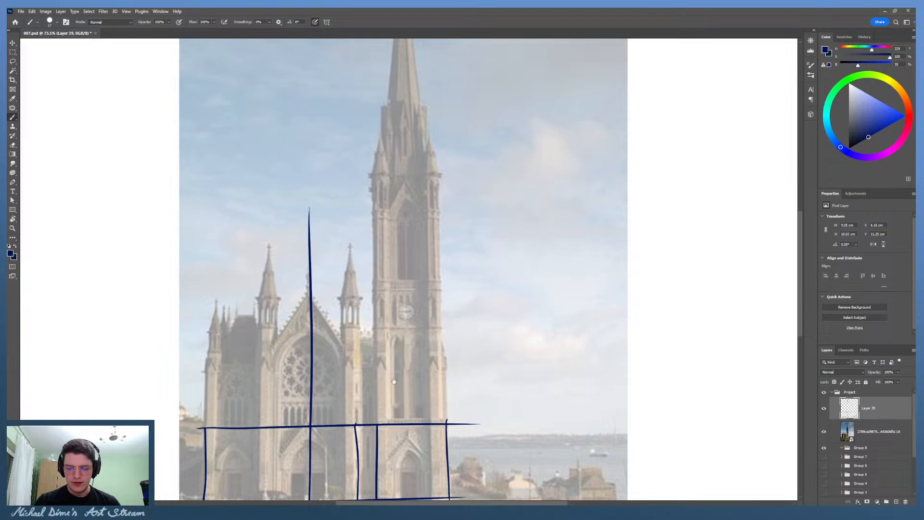
Step: Extend the tower's two side lines up past the belfry and outline the flat-topped connecting bay beside it
drag(404, 415, 396, 375)
drag(353, 426, 351, 290)
mouse_move(370, 384)
mouse_down()
mouse_move(370, 288)
mouse_move(372, 363)
mouse_move(354, 287)
mouse_move(352, 131)
mouse_up()
drag(426, 480, 424, 59)
Step: Erase the crooked ground-storey divider below the connecting bay and redraw it down to the base line
key(z)
mouse_move(433, 355)
mouse_down()
mouse_move(385, 356)
mouse_move(462, 372)
mouse_up()
key(e)
mouse_move(358, 344)
mouse_down()
mouse_move(355, 334)
mouse_move(353, 363)
mouse_up()
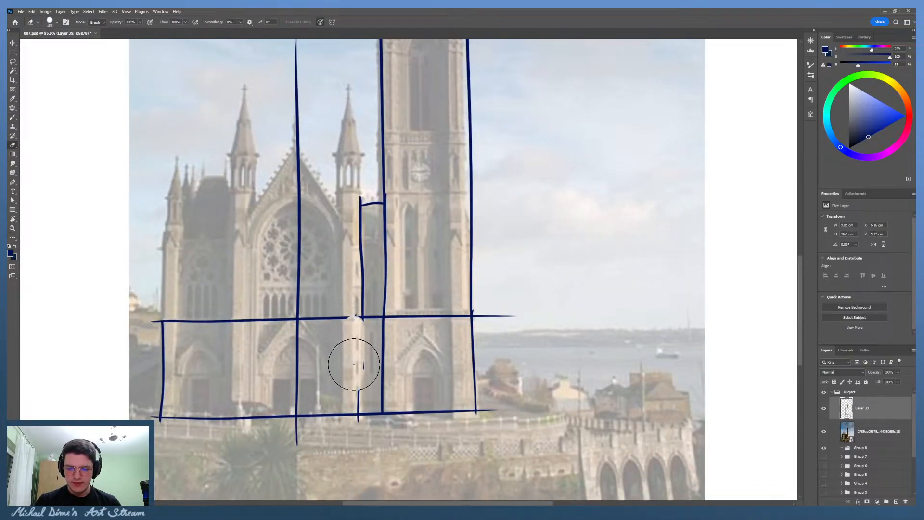
key(b)
mouse_move(361, 319)
mouse_down()
mouse_move(361, 423)
mouse_move(354, 373)
mouse_up()
key(ctrl+z)
Step: Trace the facade's left edge with its small turrets and roof, and the two pointed spires flanking the gable
scroll(356, 395, up, 4)
key(z)
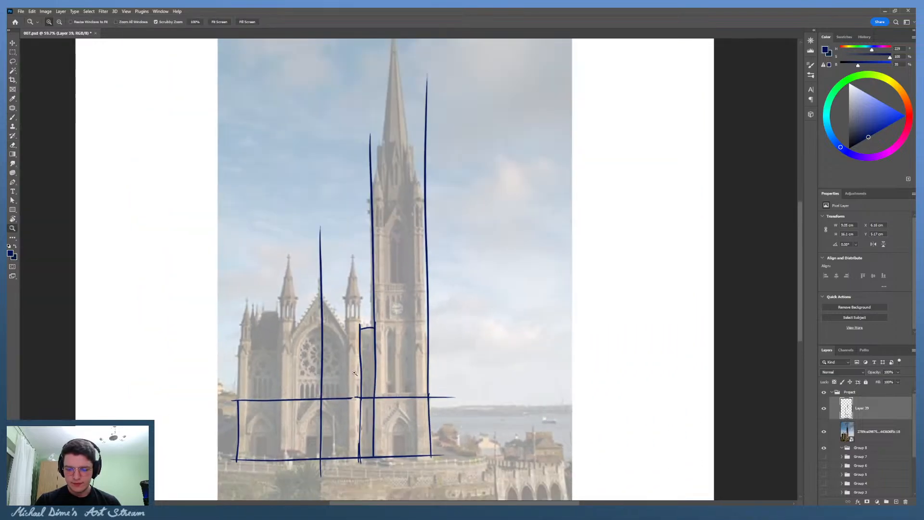
key(b)
drag(388, 330, 377, 341)
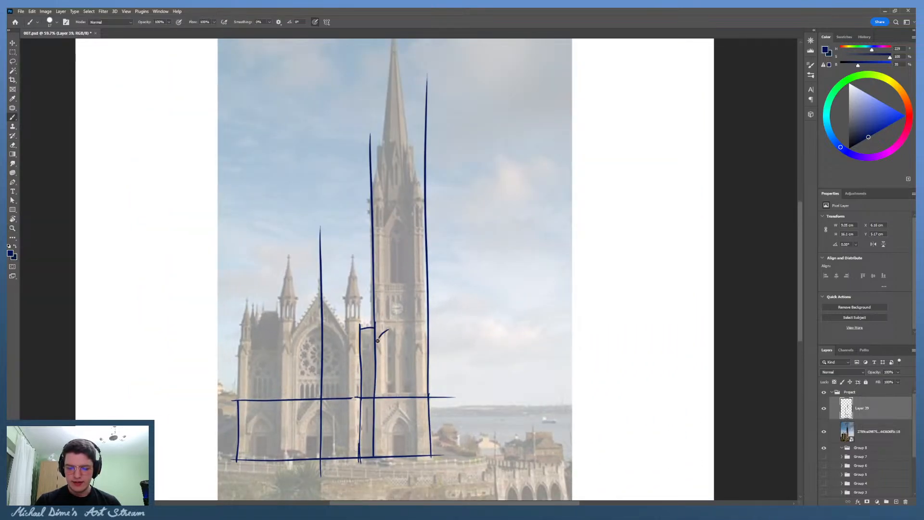
drag(360, 234, 340, 235)
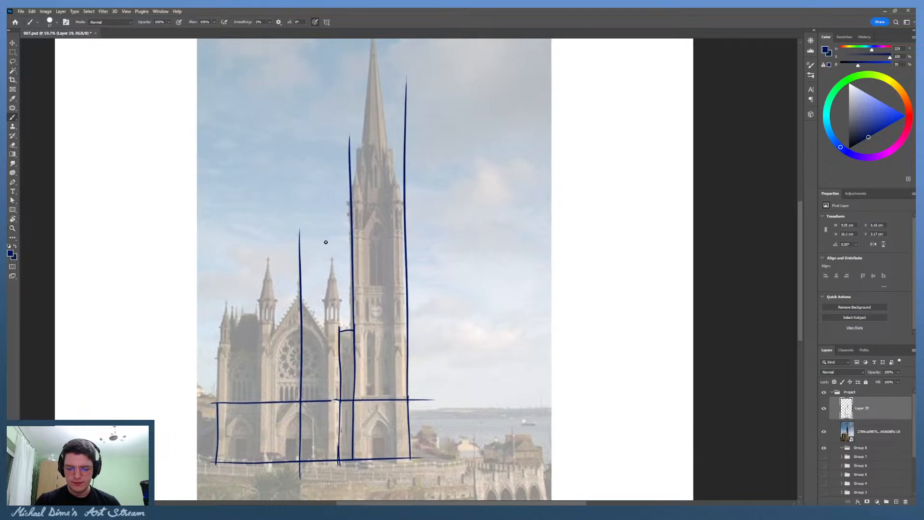
mouse_move(219, 411)
mouse_down()
mouse_move(224, 314)
mouse_move(231, 335)
mouse_move(242, 307)
mouse_move(258, 327)
mouse_move(266, 250)
mouse_up()
mouse_move(270, 237)
mouse_down()
mouse_move(330, 243)
mouse_move(335, 300)
mouse_up()
Step: Draw the main gable as two straight slopes meeting on the centre axis between the flanking spires
drag(277, 310, 299, 272)
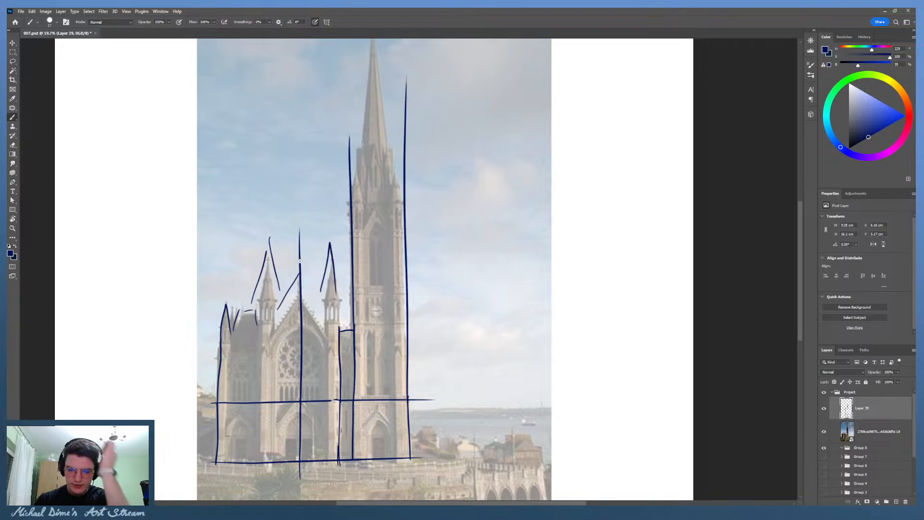
key(ctrl+z)
mouse_move(270, 327)
mouse_down()
mouse_move(299, 280)
mouse_move(333, 328)
mouse_up()
key(ctrl+z)
mouse_move(299, 280)
mouse_down()
mouse_move(332, 323)
mouse_move(355, 298)
mouse_move(322, 298)
mouse_move(356, 281)
mouse_move(313, 274)
mouse_move(332, 275)
mouse_up()
key(ctrl+z)
Step: Reinforce the pointed tips of the two flanking spires and the far-left turret with additional strokes
key(z)
key(b)
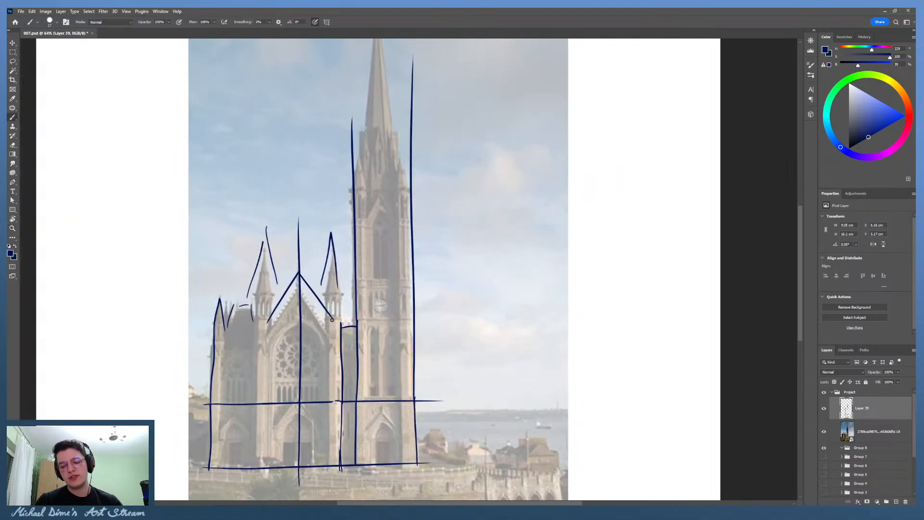
drag(326, 276, 346, 289)
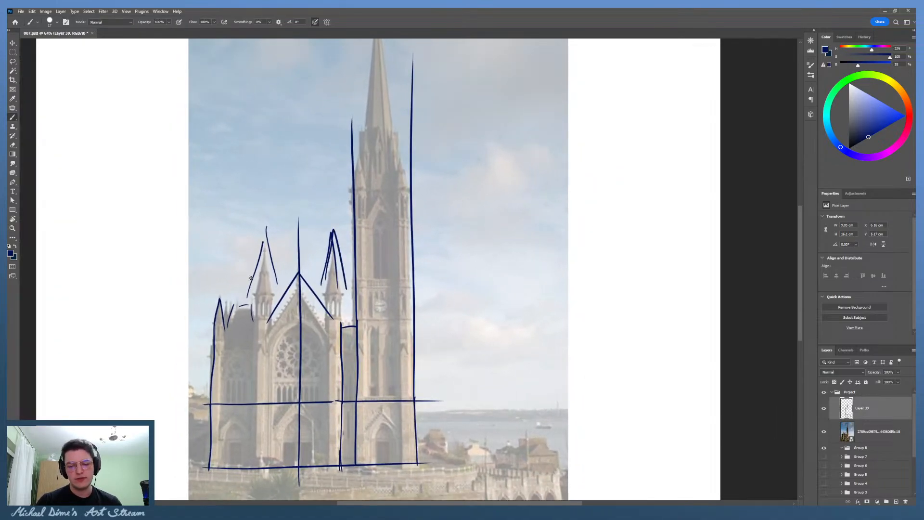
drag(251, 278, 276, 283)
mouse_move(210, 320)
mouse_down()
mouse_move(218, 290)
mouse_move(223, 312)
mouse_up()
Step: Draw the tower's tall spire as two steep lines meeting in a point above the photo's upper edge
drag(379, 250, 335, 282)
key(z)
mouse_move(435, 216)
mouse_down()
mouse_move(446, 194)
mouse_move(427, 244)
mouse_up()
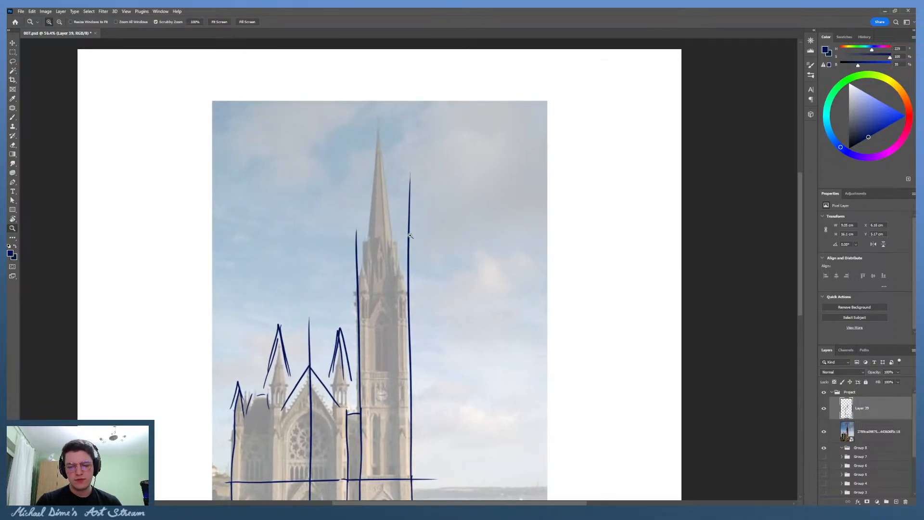
key(b)
mouse_move(367, 222)
mouse_down()
mouse_move(368, 212)
mouse_move(401, 232)
mouse_move(377, 88)
mouse_move(397, 237)
mouse_move(397, 215)
mouse_up()
key(ctrl+z)
key(ctrl+z)
key(ctrl+z)
key(ctrl+z)
scroll(391, 166, down, 1)
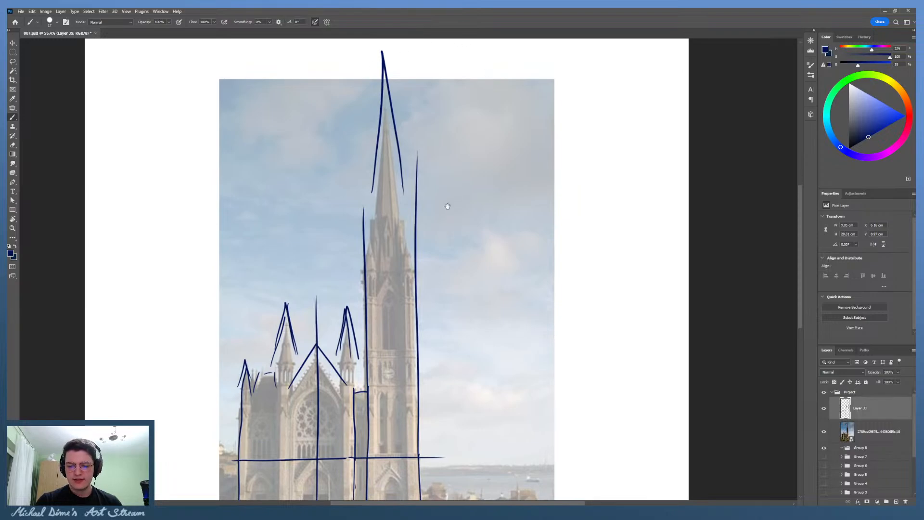
scroll(448, 207, down, 1)
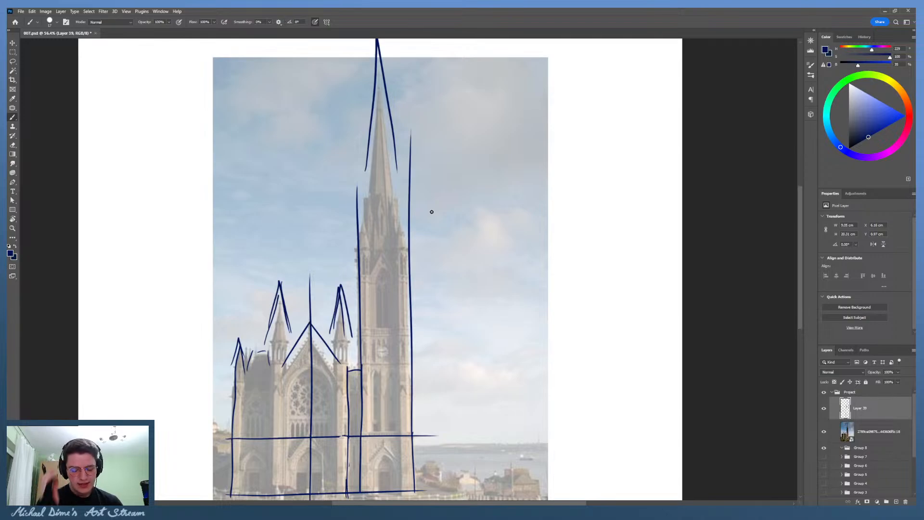
Step: Try to draw a straight horizontal line across the base of the main gable
mouse_move(355, 309)
mouse_down()
mouse_move(333, 298)
mouse_move(306, 342)
mouse_move(289, 343)
mouse_move(304, 347)
mouse_up()
key(ctrl+z)
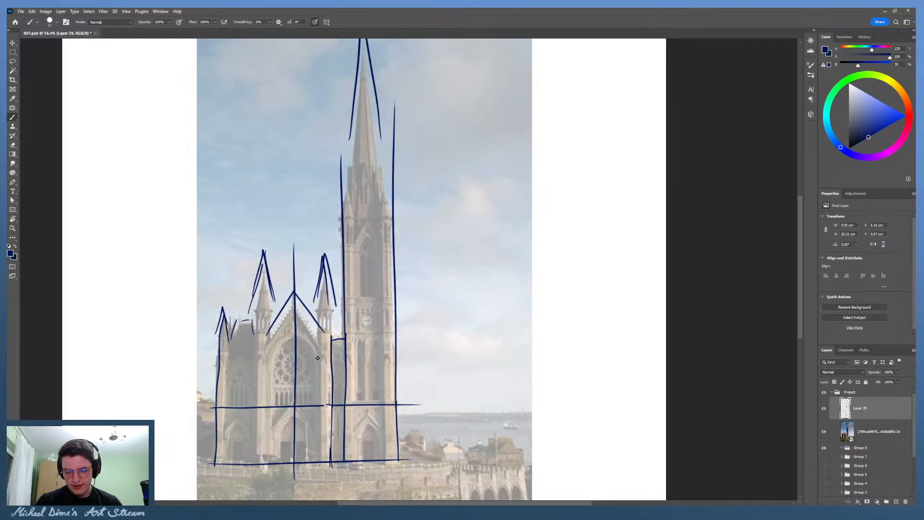
mouse_move(375, 294)
mouse_down()
mouse_move(355, 340)
mouse_move(360, 326)
mouse_up()
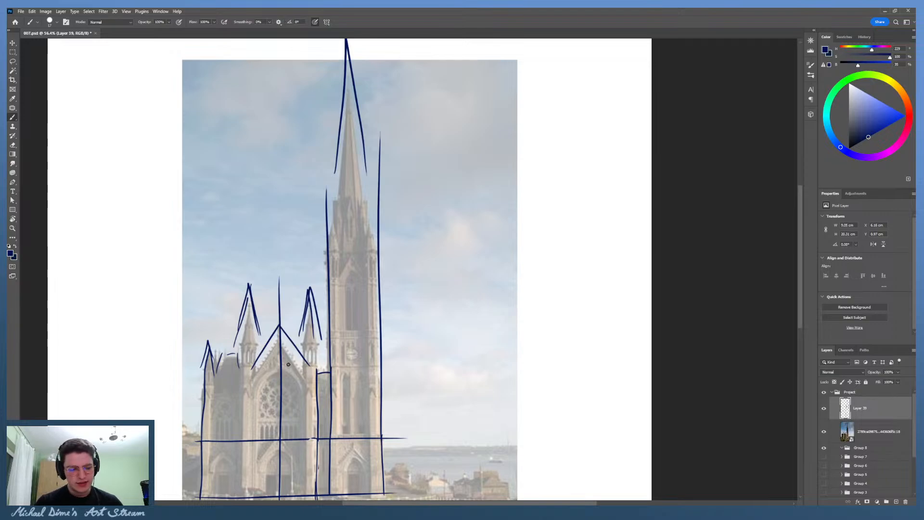
drag(286, 385, 325, 358)
key(ctrl+z)
drag(262, 363, 321, 361)
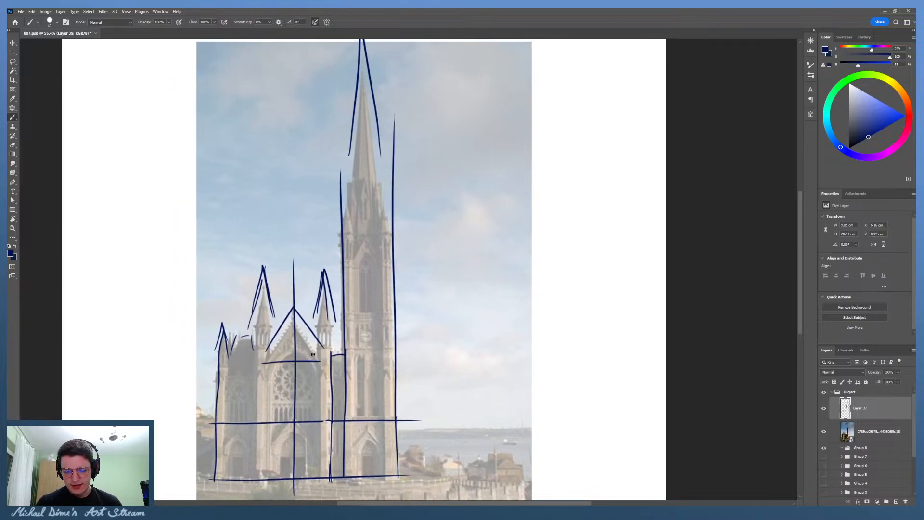
key(ctrl+z)
drag(261, 363, 319, 361)
key(ctrl+z)
Step: Mark the facade's central axis with a tall temporary oval and undo the oval
drag(313, 424, 309, 400)
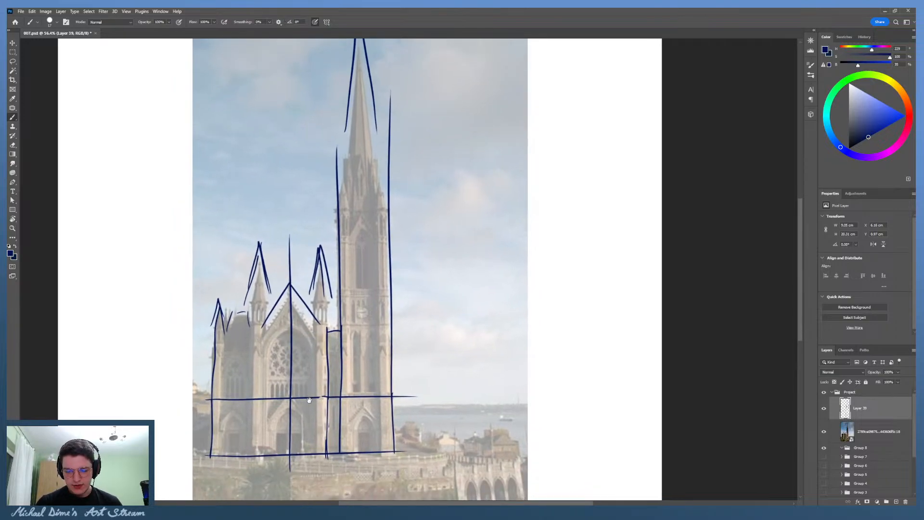
mouse_move(289, 446)
mouse_down()
mouse_move(285, 347)
mouse_move(305, 488)
mouse_up()
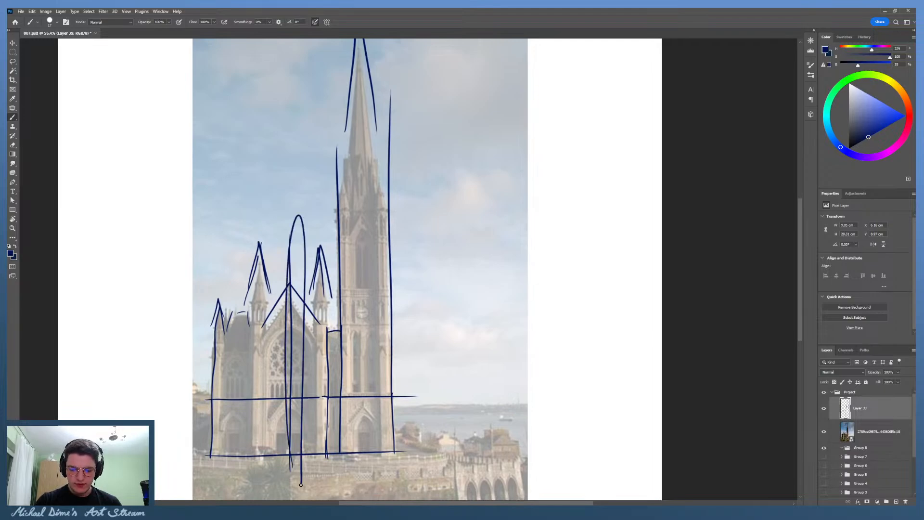
key(ctrl+z)
drag(386, 359, 360, 395)
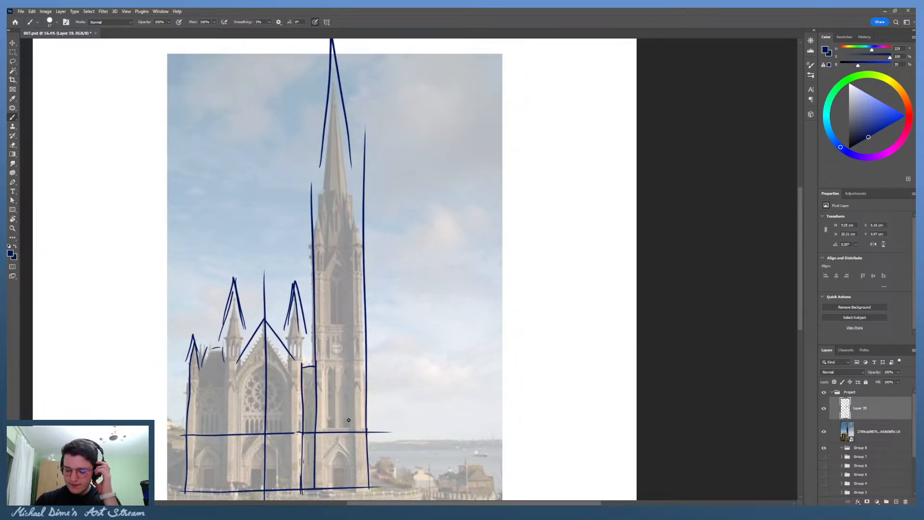
drag(292, 396, 267, 381)
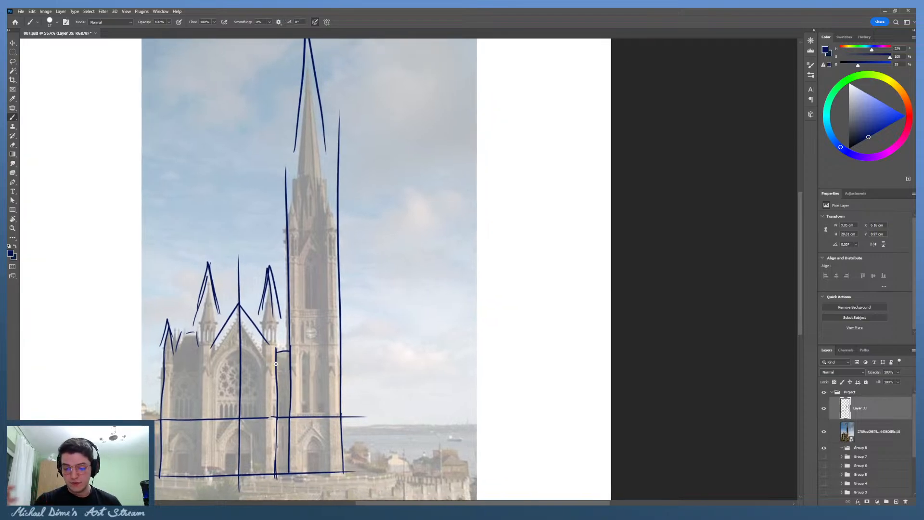
drag(264, 318, 289, 301)
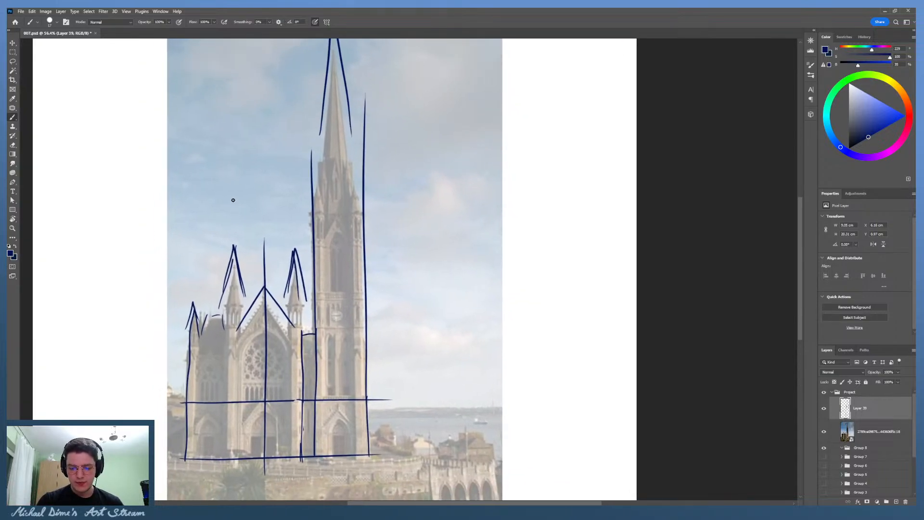
Step: Draw a circle around the rose window, centred on the facade's vertical axis below the gable
drag(344, 187, 340, 180)
mouse_move(270, 329)
mouse_down()
mouse_move(241, 364)
mouse_move(272, 354)
mouse_move(255, 328)
mouse_move(276, 333)
mouse_up()
key(ctrl+z)
key(ctrl+z)
mouse_move(241, 366)
mouse_down()
mouse_move(252, 327)
mouse_move(281, 343)
mouse_move(269, 372)
mouse_move(261, 331)
mouse_move(238, 300)
mouse_move(225, 373)
mouse_move(297, 325)
mouse_up()
key(ctrl+z)
mouse_move(339, 239)
mouse_down()
mouse_move(342, 280)
mouse_move(348, 245)
mouse_move(352, 277)
mouse_up()
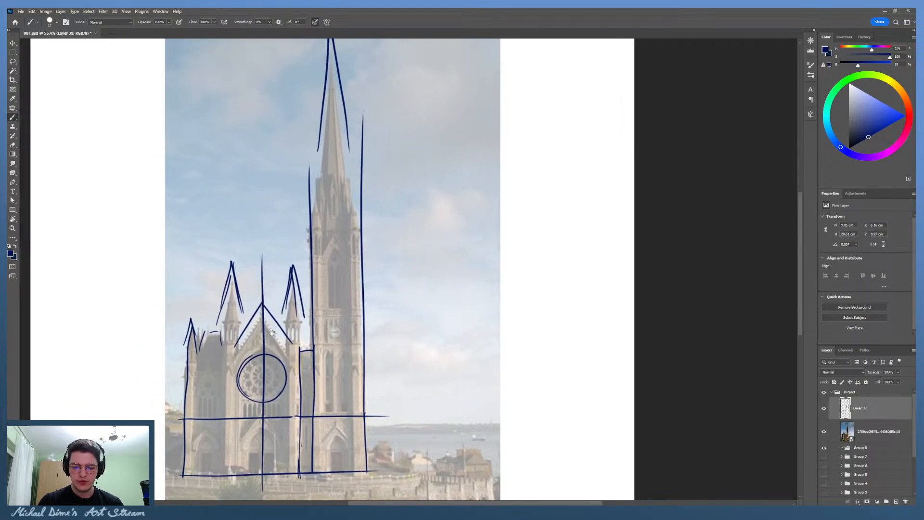
drag(272, 332, 277, 320)
drag(293, 351, 287, 332)
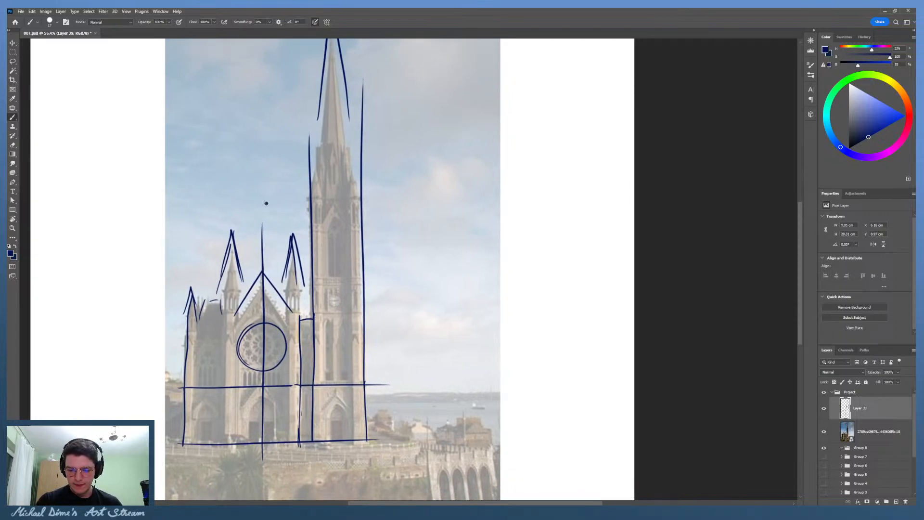
Step: Draw the pointed arch of the central doorway on the facade's base line, symmetric about the vertical axis
drag(315, 282, 308, 285)
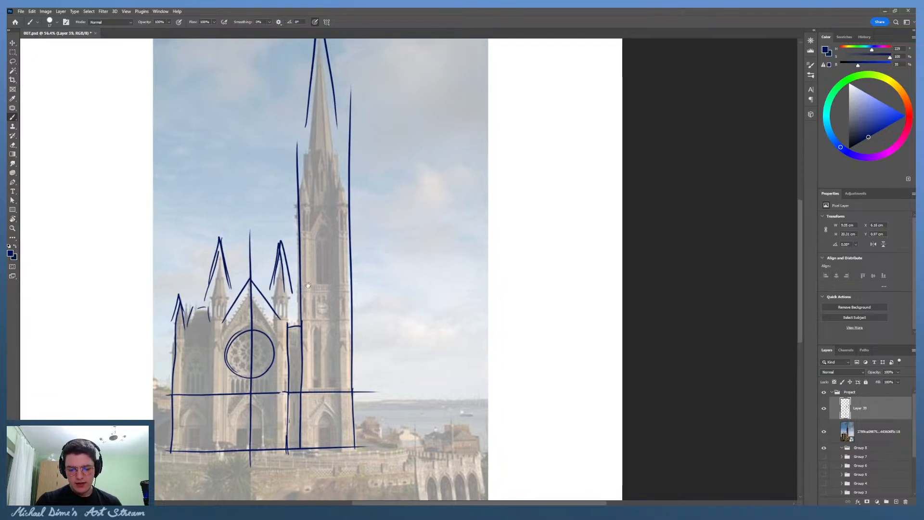
mouse_move(237, 449)
mouse_down()
mouse_move(247, 406)
mouse_move(260, 414)
mouse_move(263, 450)
mouse_move(238, 426)
mouse_move(268, 430)
mouse_move(236, 433)
mouse_move(264, 453)
mouse_up()
key(ctrl+z)
key(ctrl+z)
drag(333, 354, 330, 387)
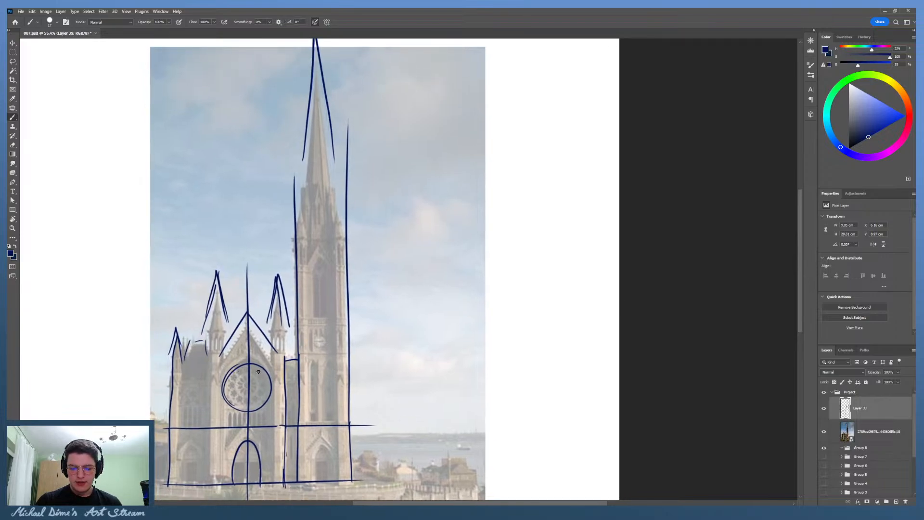
Step: Reinforce both slopes of the main gable with additional strokes, extending them outward to its lower corners
mouse_move(221, 359)
mouse_down()
mouse_move(243, 321)
mouse_move(282, 363)
mouse_up()
drag(248, 312, 274, 354)
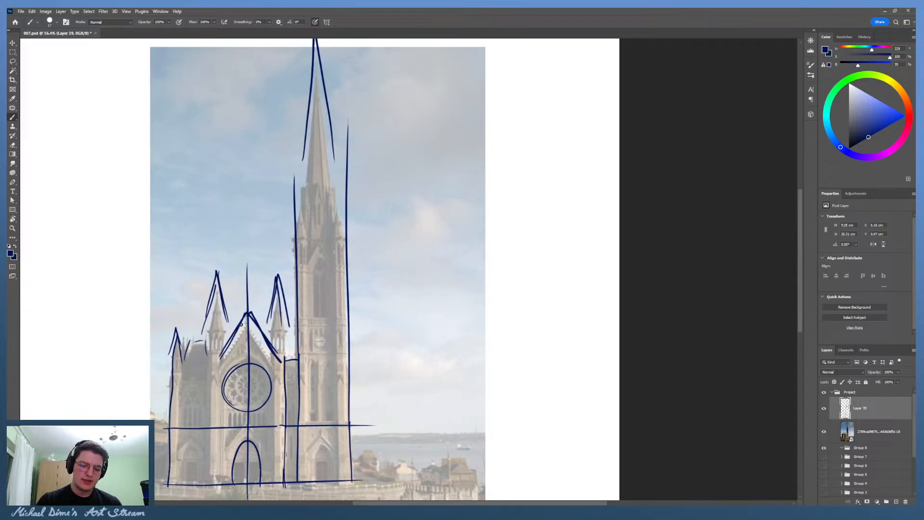
drag(215, 355, 248, 316)
Step: Erase the upper parts of the tower's two vertical edge lines beside the belfry and the spire's base
drag(337, 269, 324, 304)
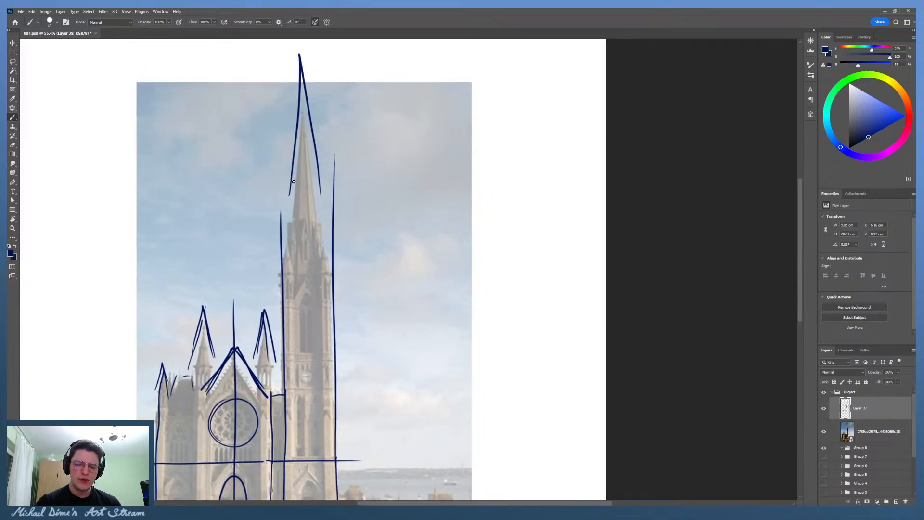
mouse_move(292, 197)
mouse_down()
mouse_move(315, 137)
mouse_move(330, 212)
mouse_move(347, 198)
mouse_move(345, 239)
mouse_move(332, 154)
mouse_move(331, 185)
mouse_up()
key(ctrl+z)
key(e)
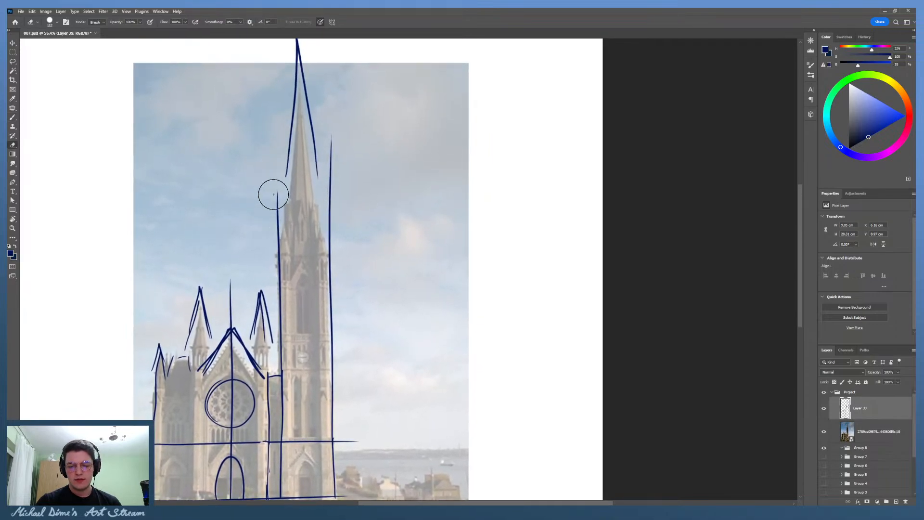
drag(274, 194, 278, 272)
drag(331, 139, 331, 299)
key(b)
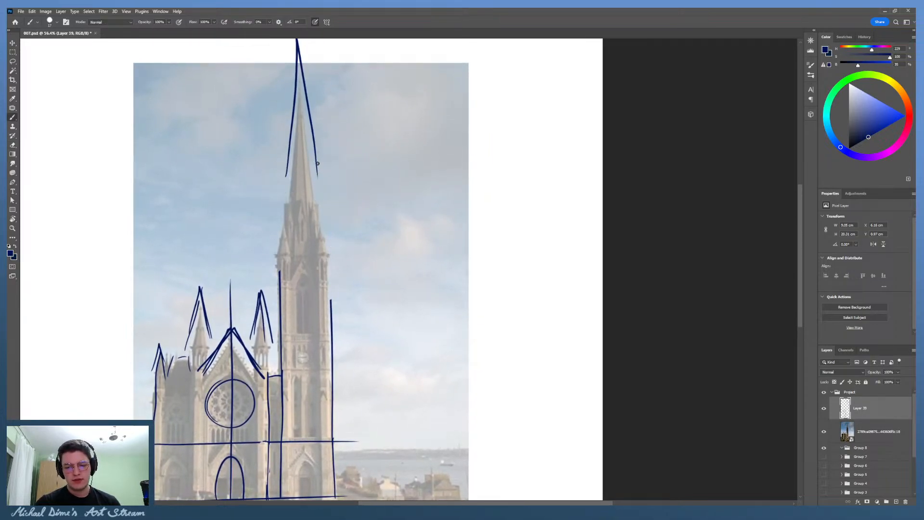
Step: Extend the spire's right slope downward and try out a matching extension of its left slope toward the tower
drag(317, 163, 323, 211)
key(ctrl+z)
drag(288, 177, 274, 256)
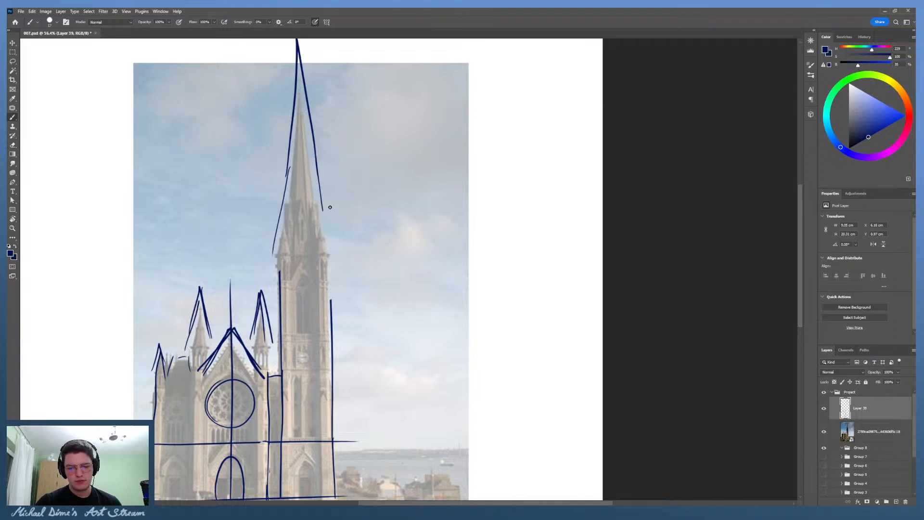
key(ctrl+z)
drag(289, 166, 276, 238)
key(ctrl+z)
Step: Circle the whole tower and spire with a tall temporary oval and undo the oval
key(z)
drag(366, 217, 336, 221)
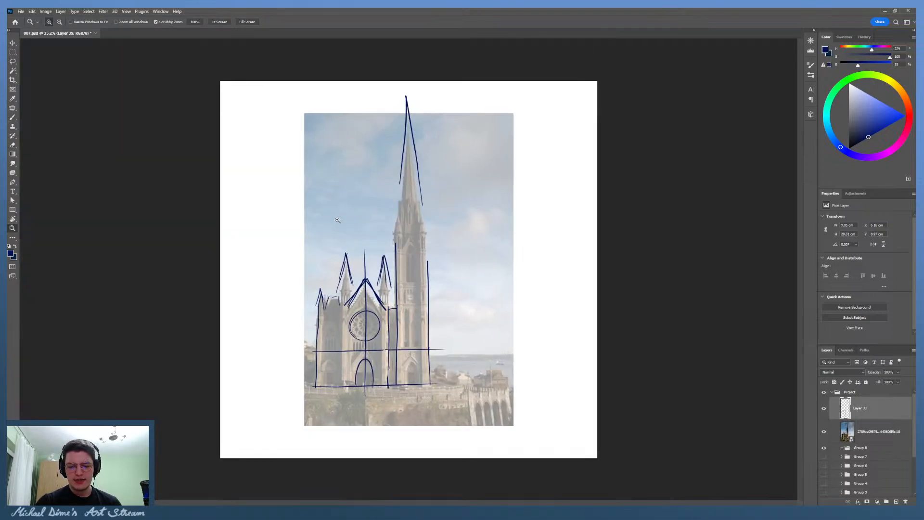
key(z)
drag(442, 326, 457, 326)
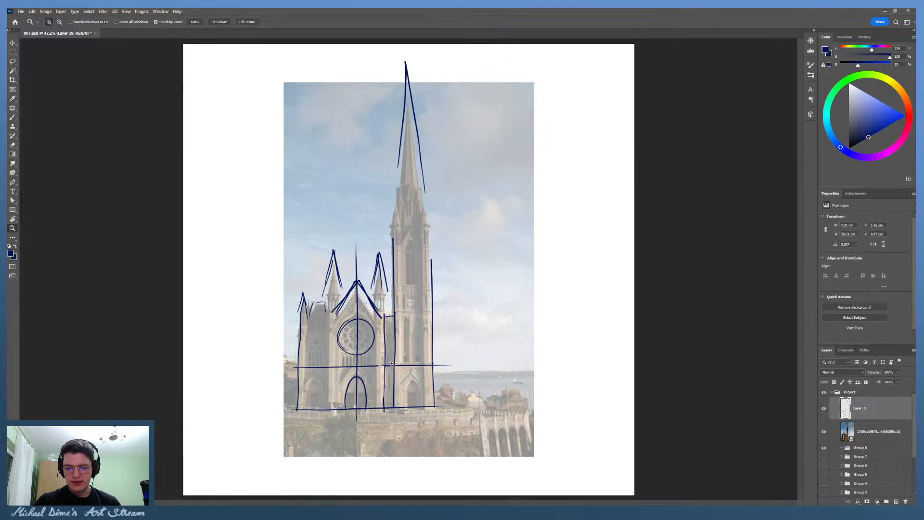
mouse_move(399, 400)
mouse_down()
mouse_move(397, 94)
mouse_move(426, 438)
mouse_move(400, 99)
mouse_up()
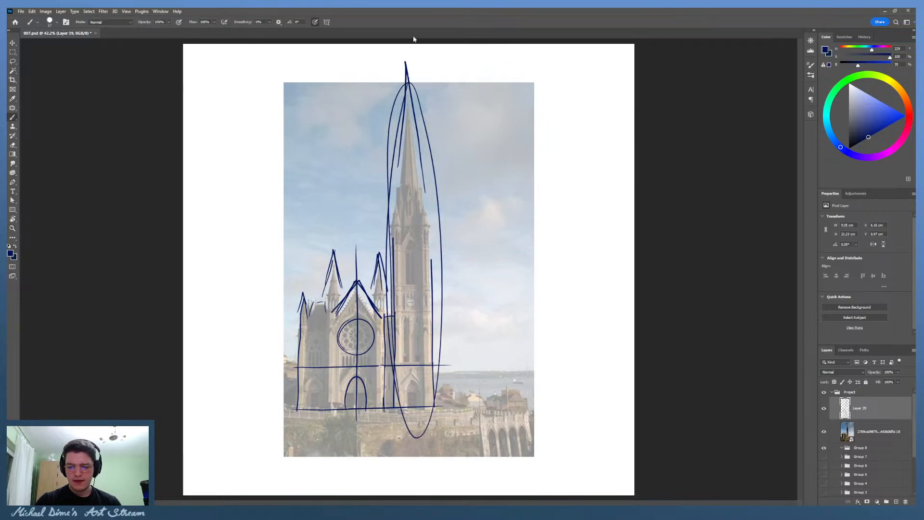
key(ctrl+z)
key(z)
mouse_move(490, 239)
mouse_down()
mouse_move(500, 231)
mouse_move(491, 267)
mouse_move(498, 241)
mouse_up()
key(space)
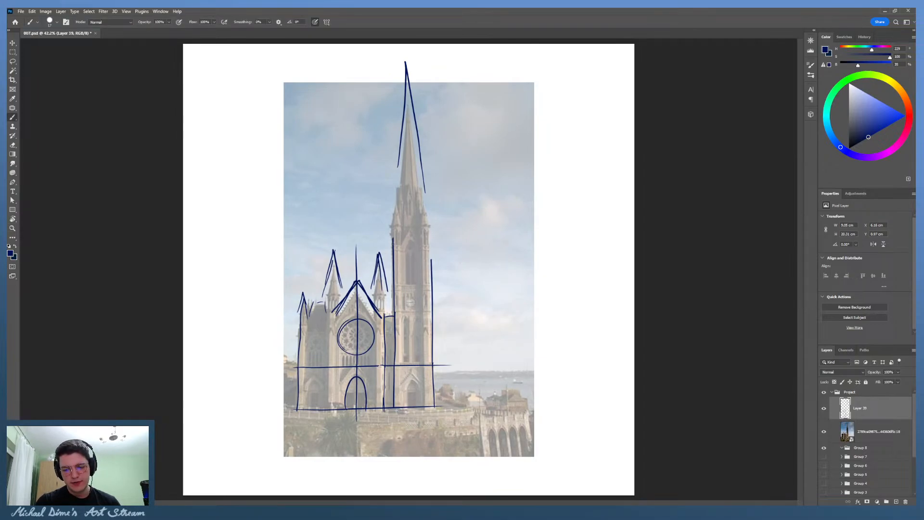
Step: Connect the tower's vertical edges to the spire's slopes with strokes tapering inward on both sides
drag(393, 244, 394, 218)
drag(433, 257, 421, 159)
drag(396, 208, 398, 137)
key(ctrl+z)
drag(393, 224, 398, 156)
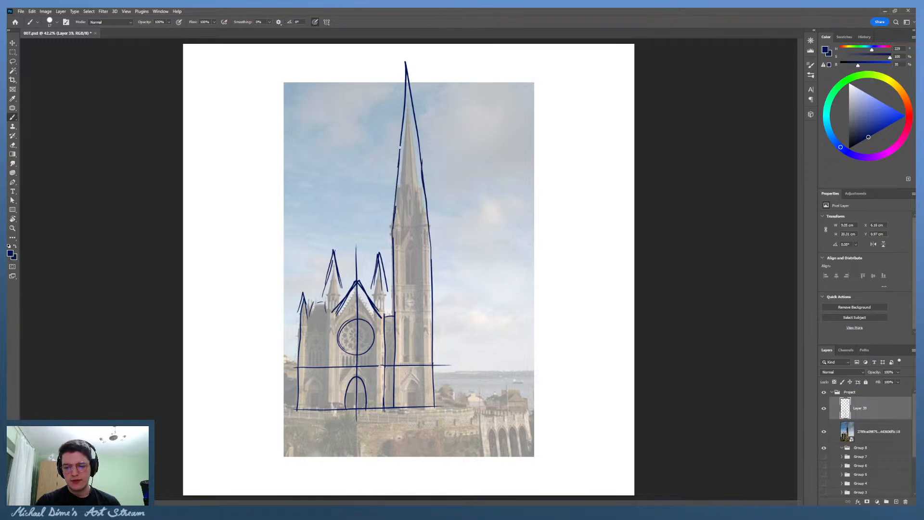
key(ctrl+z)
Step: Clean up the spire's slopes by erasing uneven stretches and redrawing them as smoother lines
key(e)
mouse_move(393, 227)
mouse_down()
mouse_move(398, 157)
mouse_move(396, 170)
mouse_up()
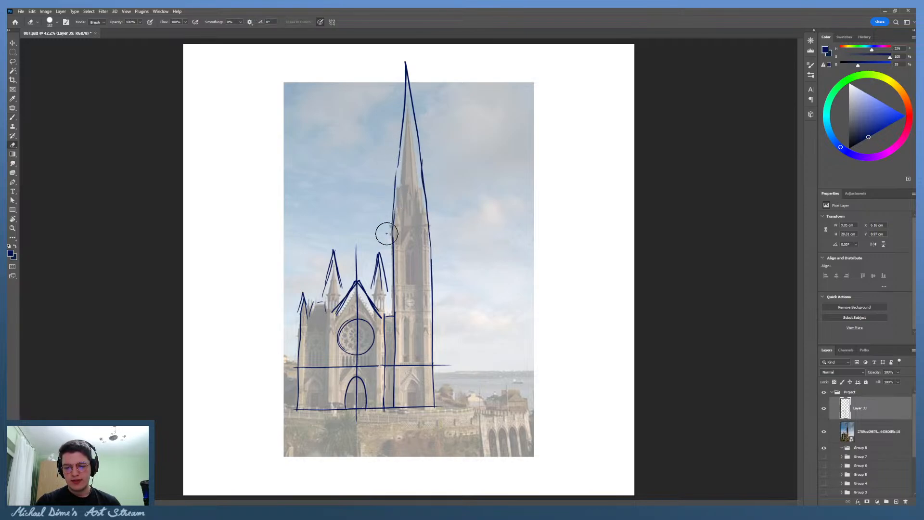
key(b)
drag(392, 226, 408, 110)
key(e)
drag(404, 142, 396, 148)
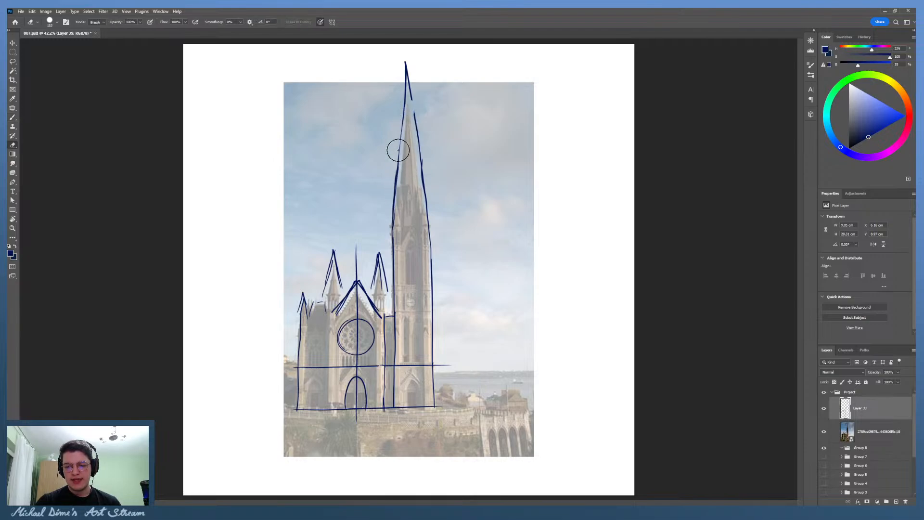
key(b)
drag(411, 96, 418, 147)
key(ctrl+z)
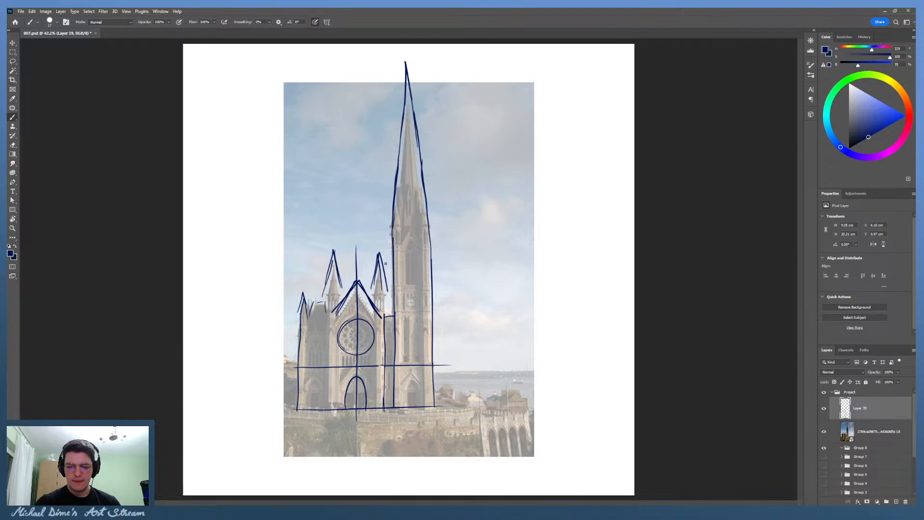
drag(327, 392, 337, 308)
key(ctrl+z)
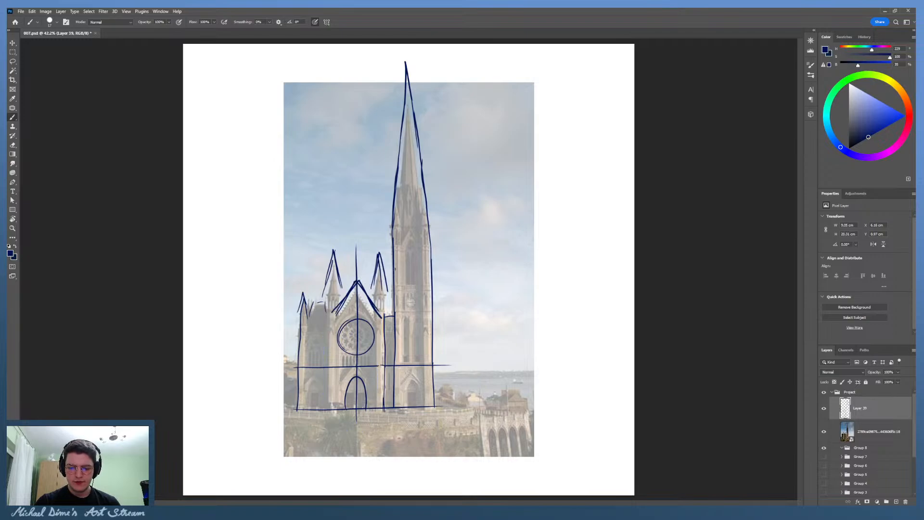
key(z)
drag(427, 369, 435, 349)
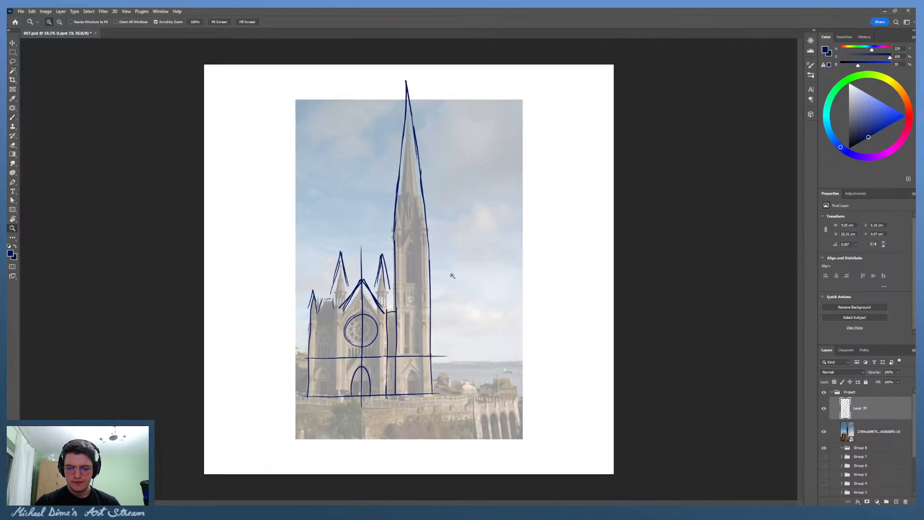
mouse_move(452, 276)
mouse_down()
mouse_move(497, 202)
mouse_move(467, 260)
mouse_move(514, 196)
mouse_move(470, 233)
mouse_move(449, 293)
mouse_move(476, 186)
mouse_move(448, 264)
mouse_move(433, 214)
mouse_up()
key(b)
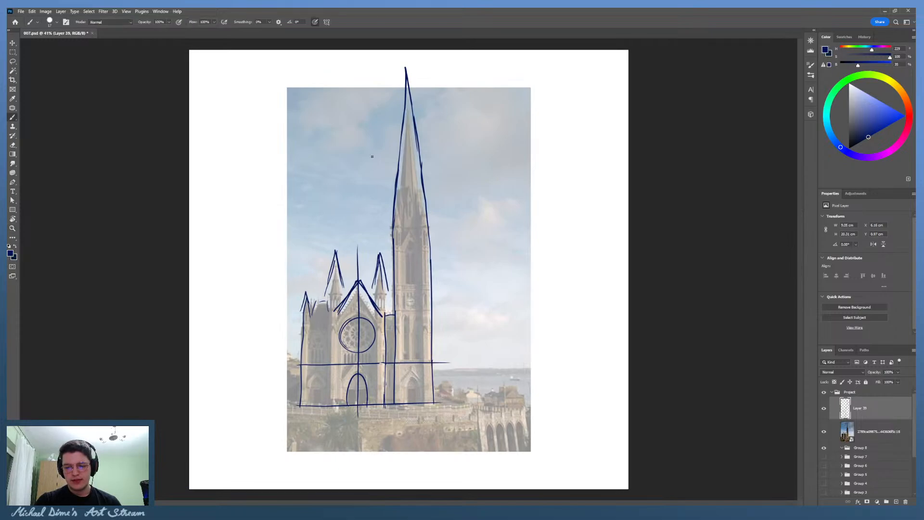
Step: Erase the spire's outline and redraw both sides as slightly curved lines meeting at a lower tip inside the photo
key(e)
mouse_move(396, 253)
mouse_down()
mouse_move(402, 85)
mouse_move(429, 256)
mouse_move(407, 136)
mouse_move(414, 102)
mouse_move(429, 276)
mouse_up()
key(b)
key(ctrl+z)
key(ctrl+z)
mouse_move(409, 111)
mouse_down()
mouse_move(428, 277)
mouse_move(404, 157)
mouse_move(412, 114)
mouse_move(428, 268)
mouse_move(427, 234)
mouse_up()
key(ctrl+z)
key(ctrl+z)
key(ctrl+z)
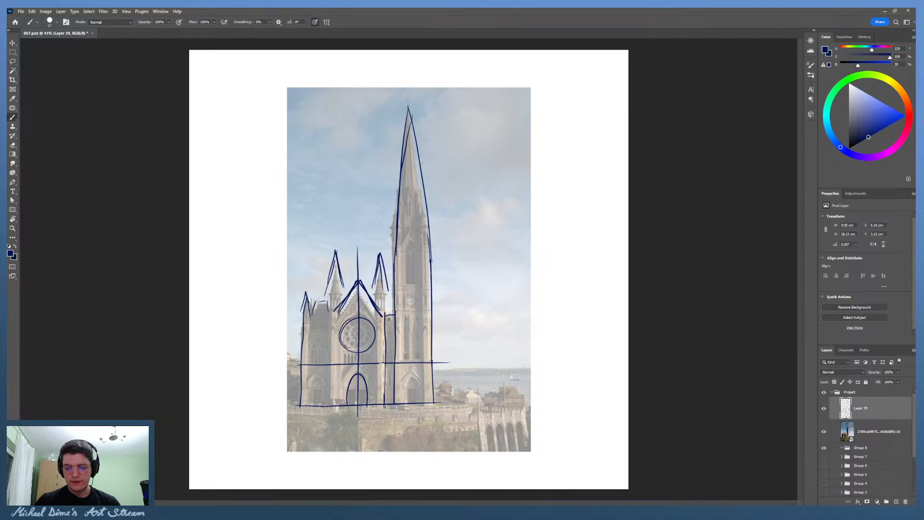
Step: Erase the doubled line inside the spire's tip and redraw the upper part of its left slope
key(z)
mouse_move(393, 318)
mouse_down()
mouse_move(410, 317)
mouse_move(375, 317)
mouse_up()
drag(436, 293, 449, 286)
mouse_move(438, 316)
mouse_down()
mouse_move(429, 341)
mouse_move(386, 350)
mouse_up()
key(e)
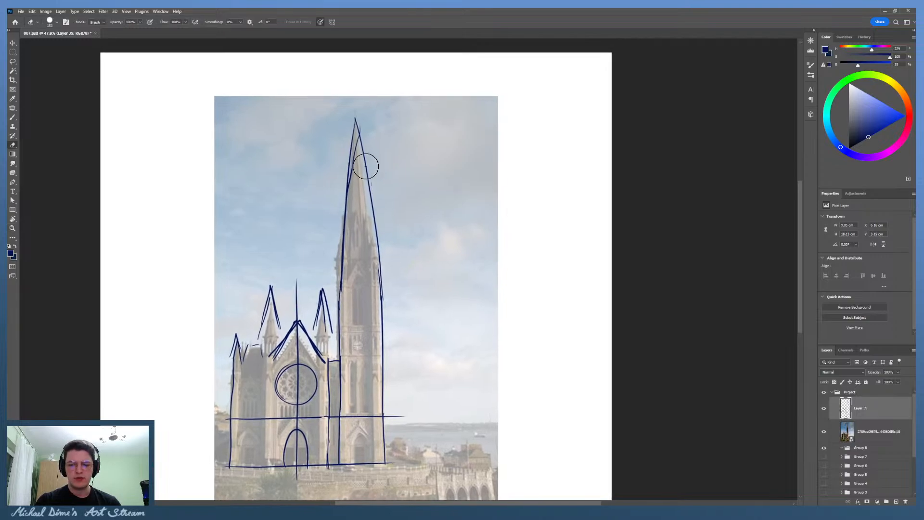
drag(360, 137, 358, 142)
key(b)
drag(346, 199, 352, 139)
key(ctrl+z)
key(ctrl+z)
drag(346, 198, 352, 140)
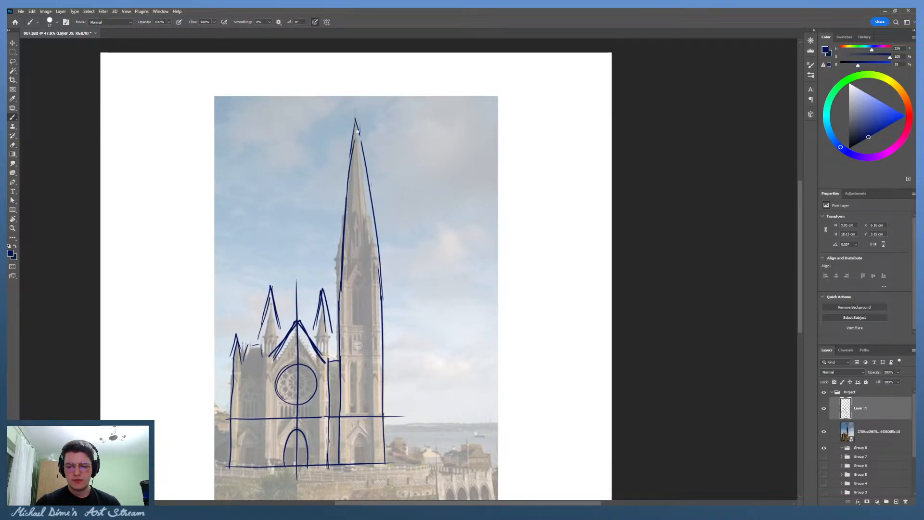
Step: Refine the spire's left slope and close its right side up to the pointed tip with a short stroke
drag(345, 207, 354, 130)
key(ctrl+z)
mouse_move(346, 192)
mouse_down()
mouse_move(354, 133)
mouse_move(365, 172)
mouse_up()
drag(388, 251, 387, 214)
key(ctrl+z)
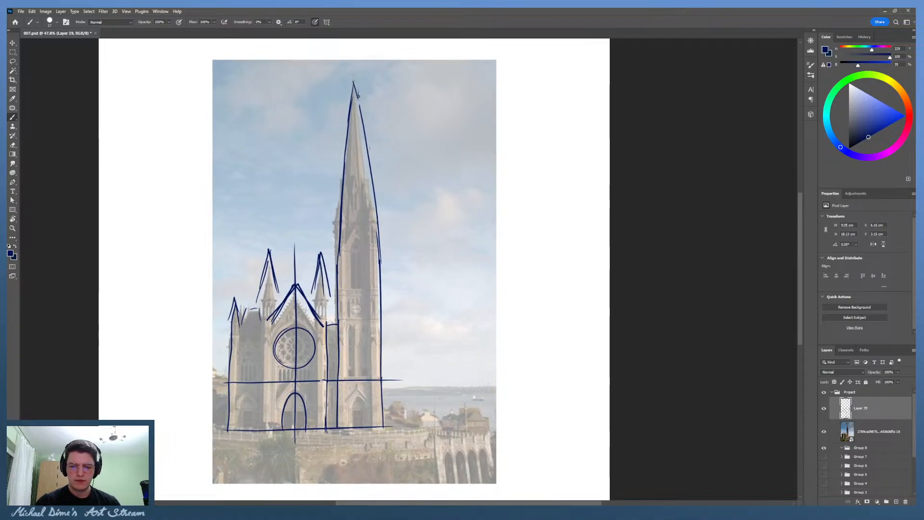
drag(356, 96, 363, 127)
drag(382, 340, 382, 328)
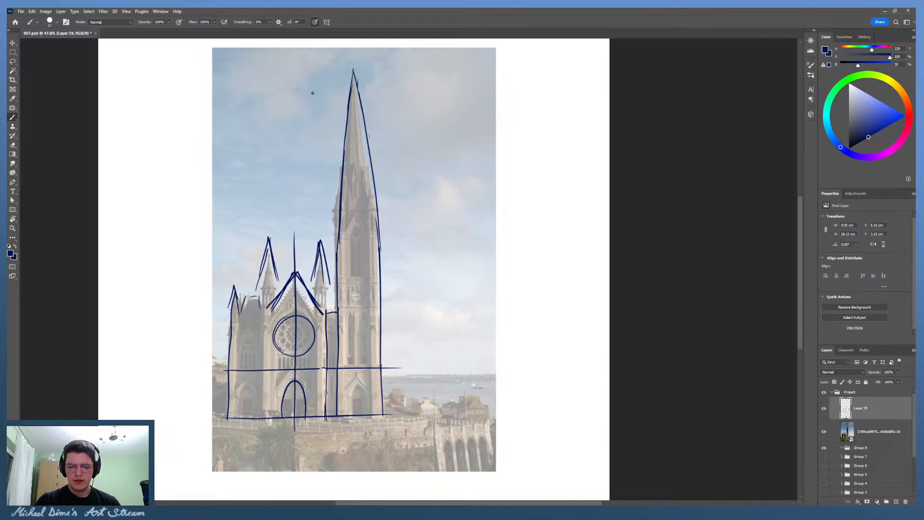
drag(389, 292, 385, 331)
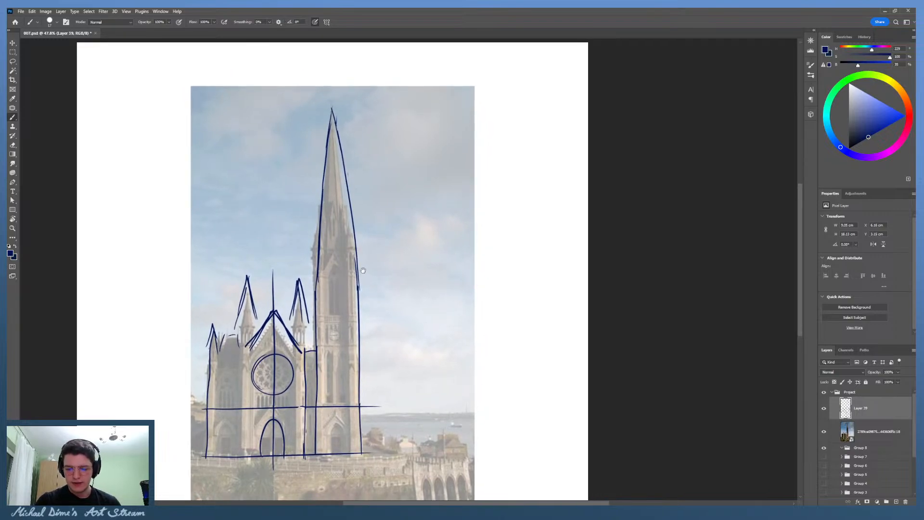
drag(363, 271, 368, 258)
drag(395, 230, 389, 248)
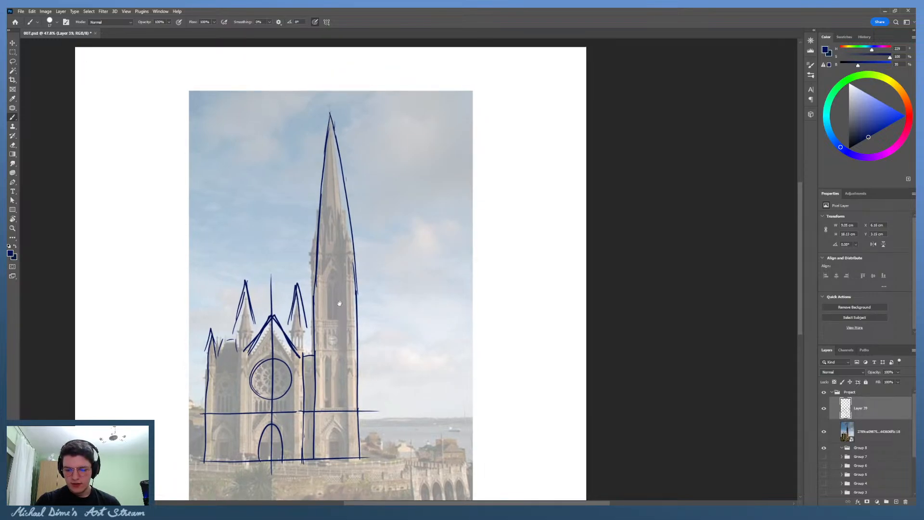
drag(339, 303, 339, 285)
drag(347, 260, 348, 260)
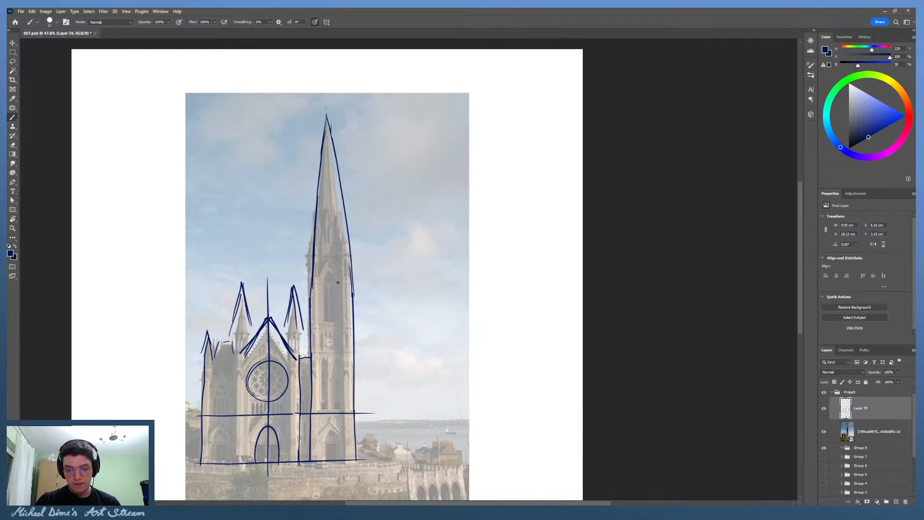
drag(361, 326, 353, 317)
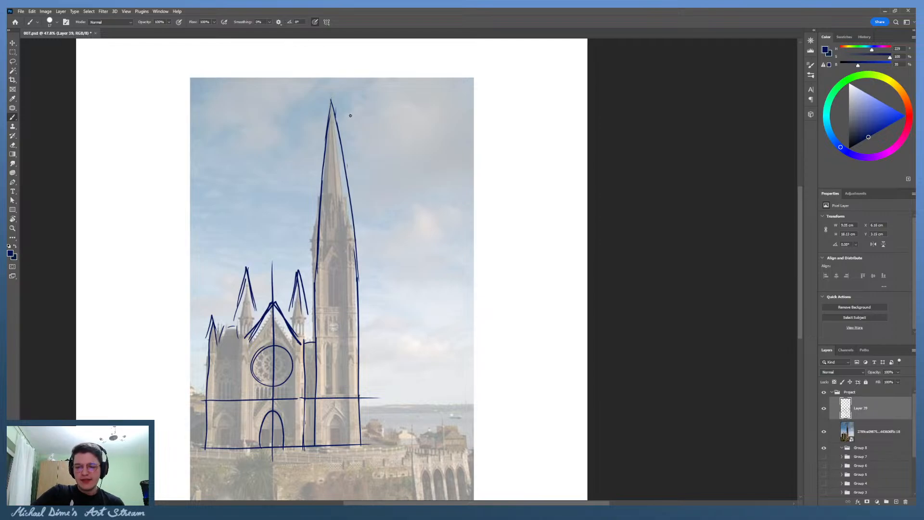
key(z)
mouse_move(369, 156)
mouse_down()
mouse_move(384, 157)
mouse_move(367, 162)
mouse_up()
mouse_move(453, 198)
mouse_down()
mouse_move(477, 197)
mouse_move(460, 197)
mouse_up()
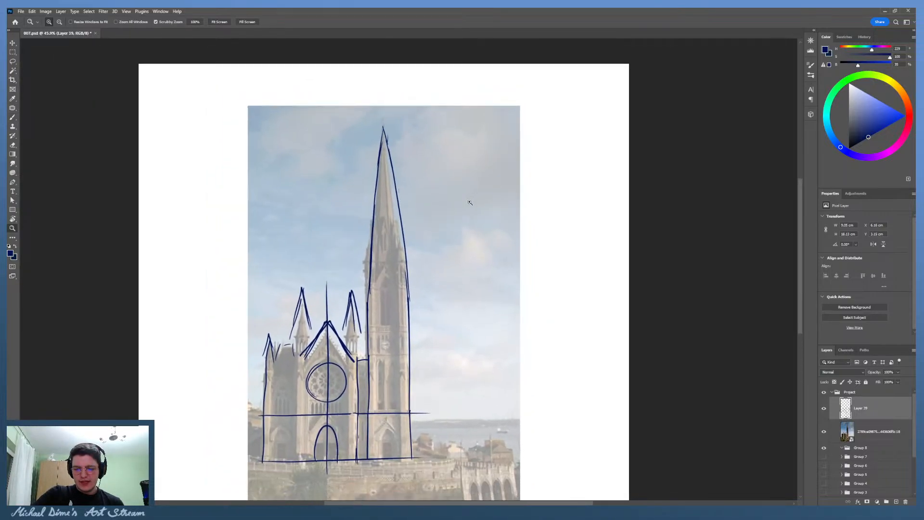
key(b)
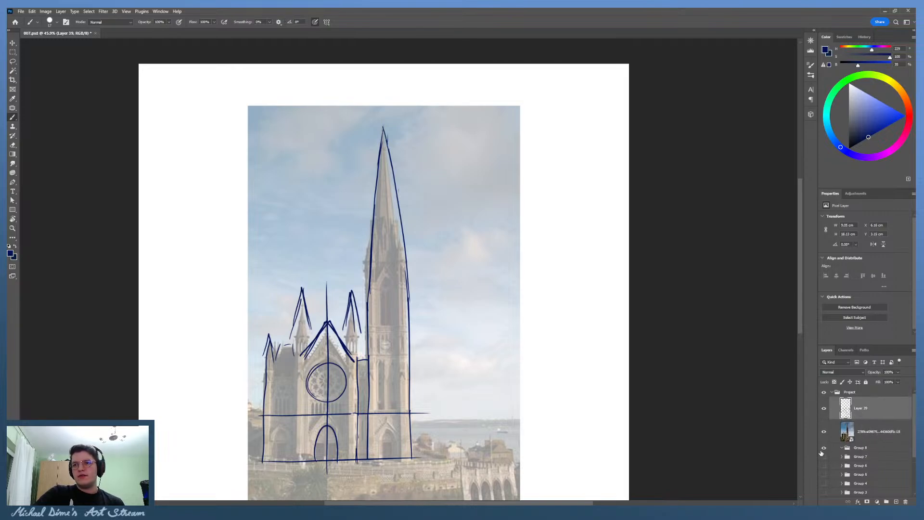
Step: Move the cathedral photo and its sketch layer into Group 8, collapse the group and hide it
click(877, 439)
shift+click(865, 422)
drag(879, 420, 875, 447)
click(874, 412)
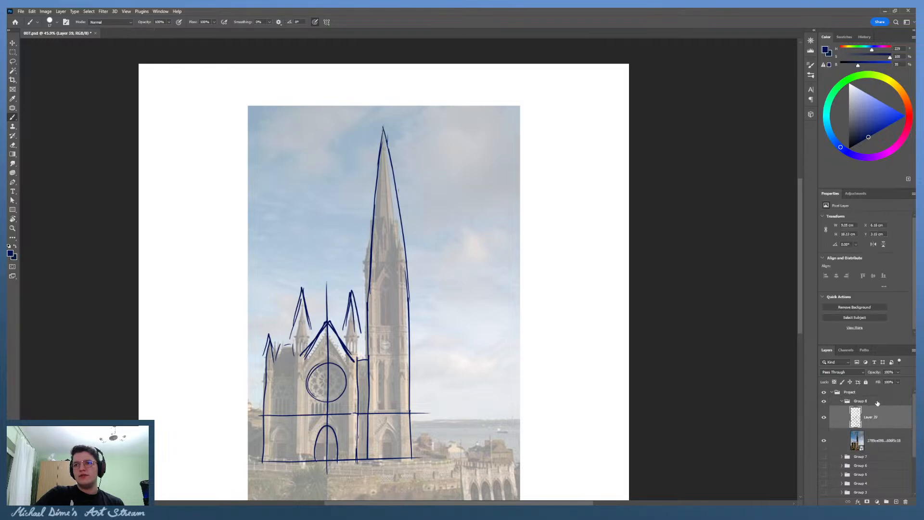
click(872, 401)
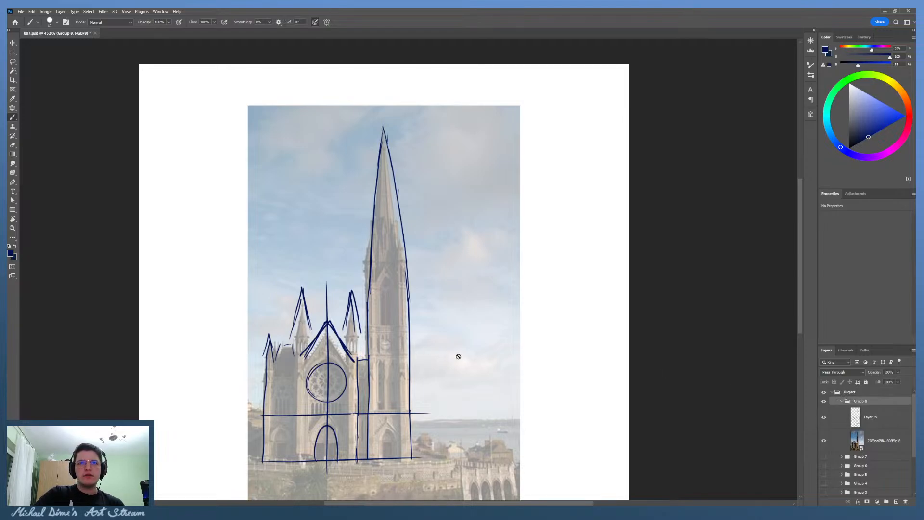
click(864, 425)
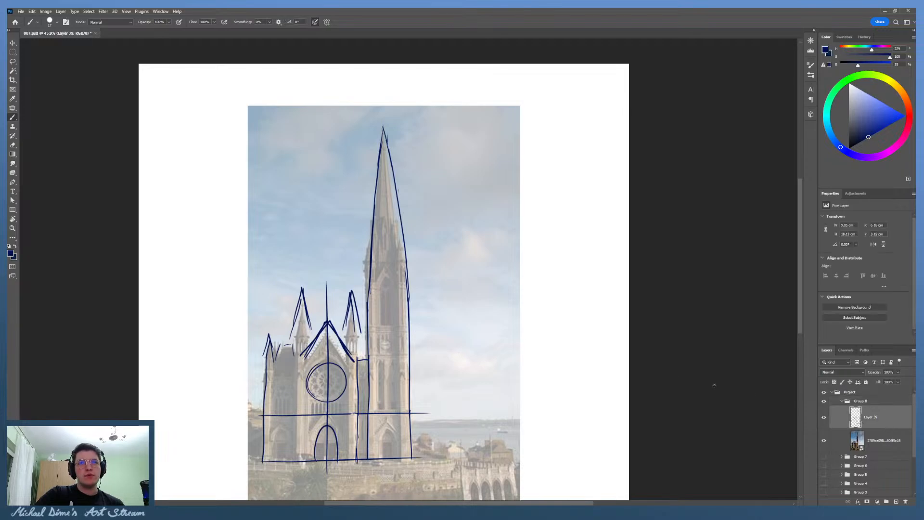
click(843, 402)
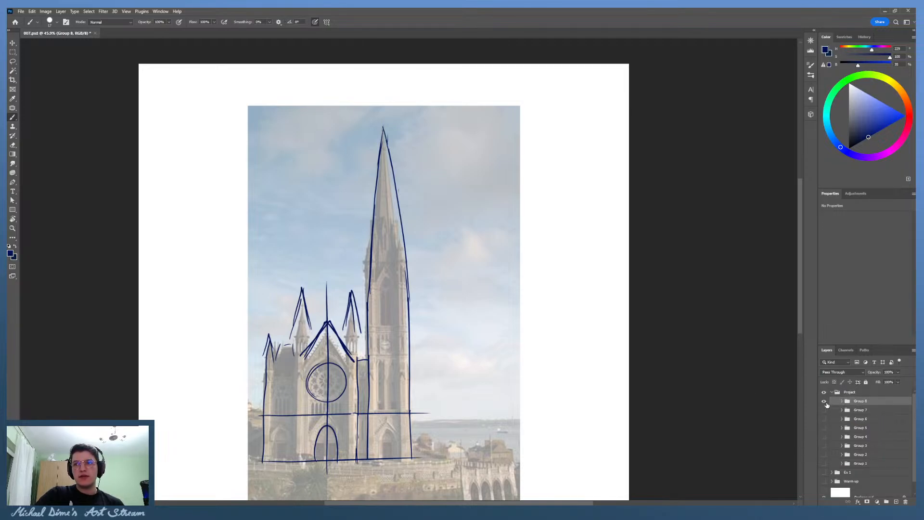
click(825, 403)
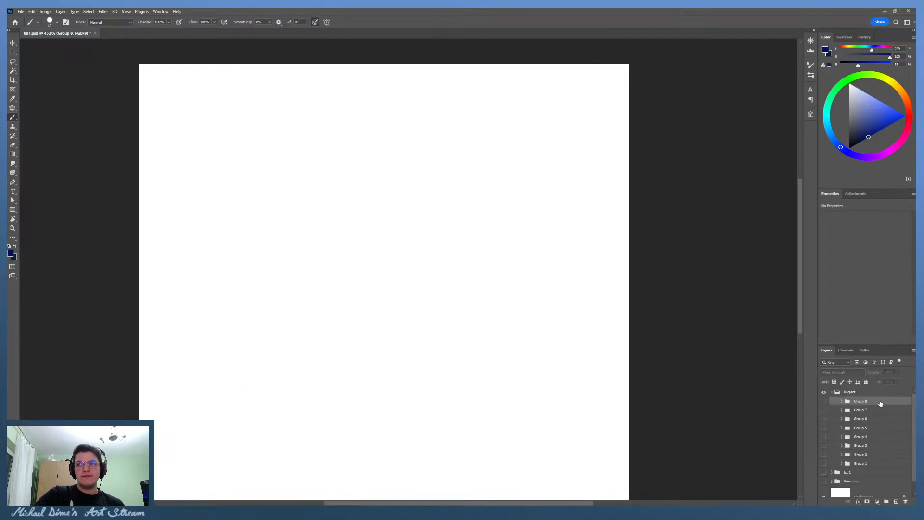
Step: Create a new group at the top of the Project group and add a blank layer inside it
click(886, 501)
drag(862, 480, 865, 400)
click(842, 401)
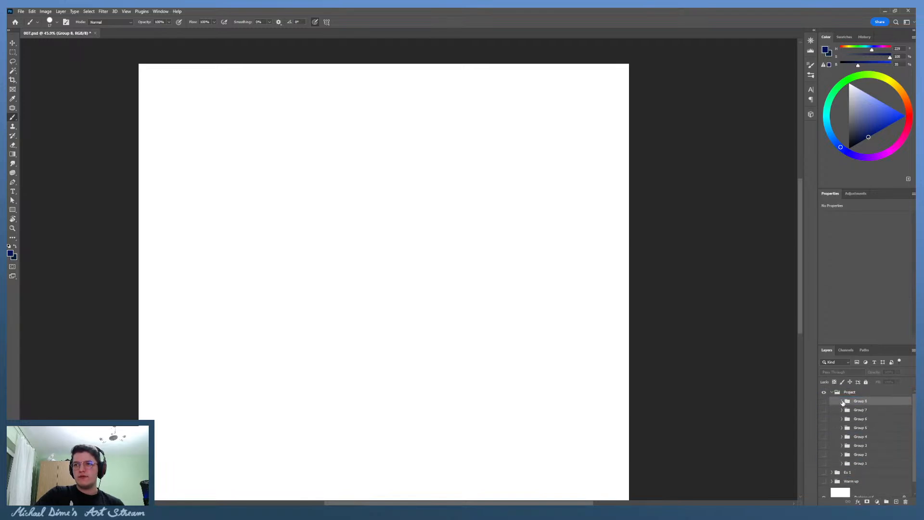
drag(877, 409, 869, 401)
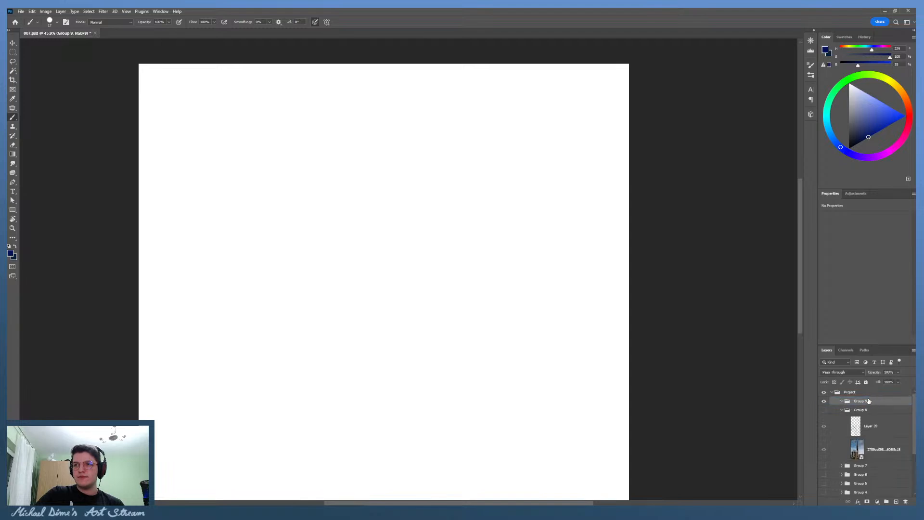
click(842, 409)
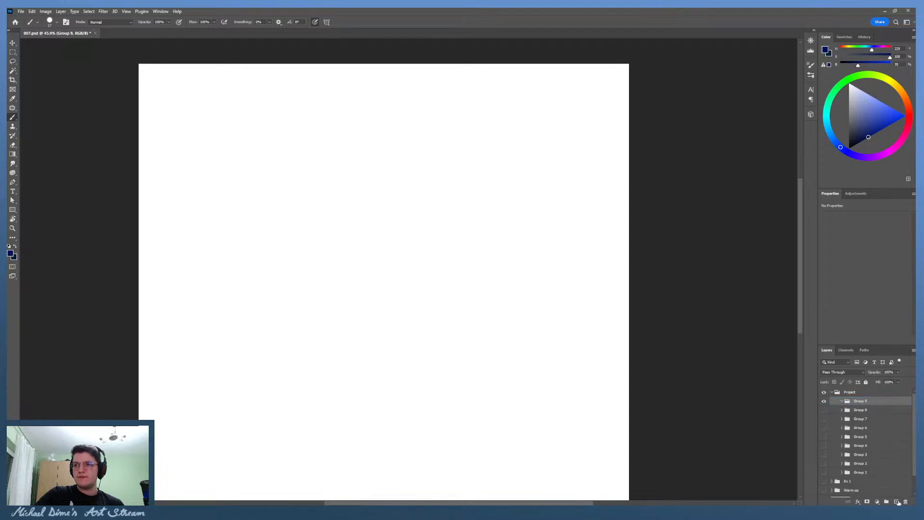
click(897, 501)
click(878, 405)
click(878, 418)
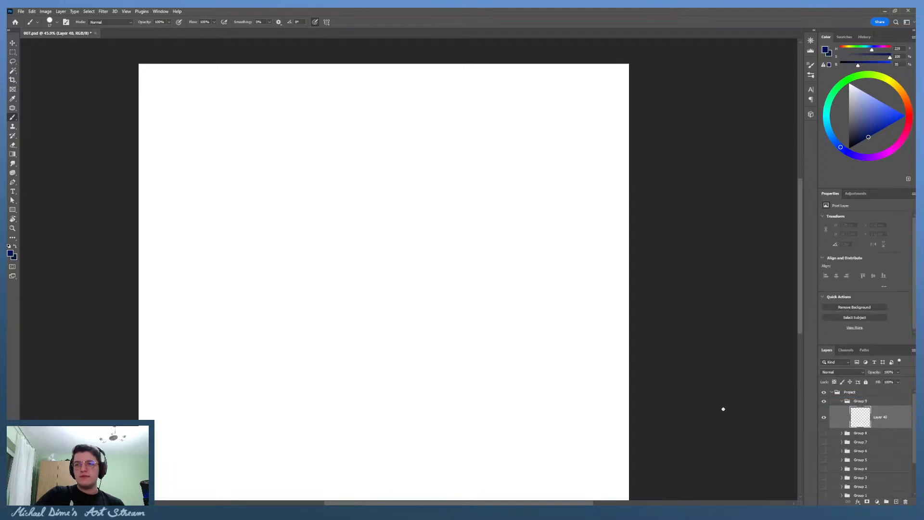
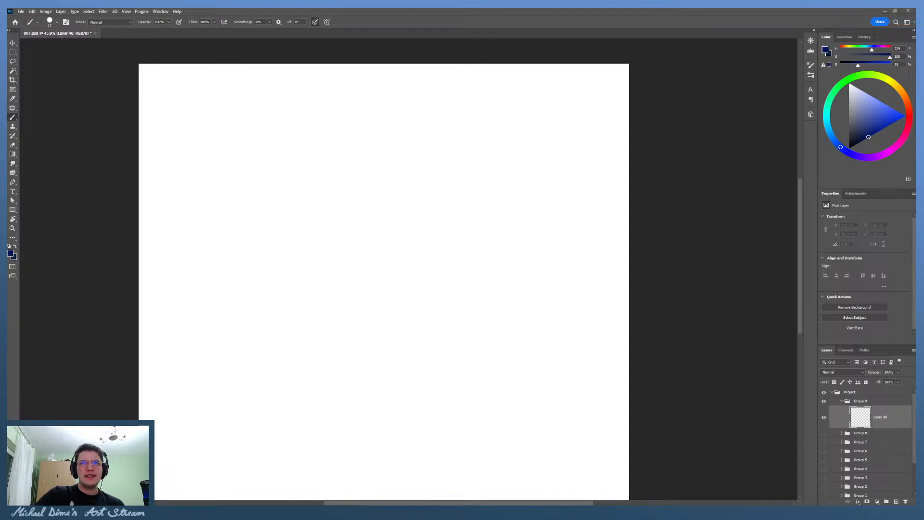
Step: Place the photo of the sitting brown dog, scale it down and position it near the middle of the page
drag(567, 281, 568, 281)
drag(458, 374, 455, 338)
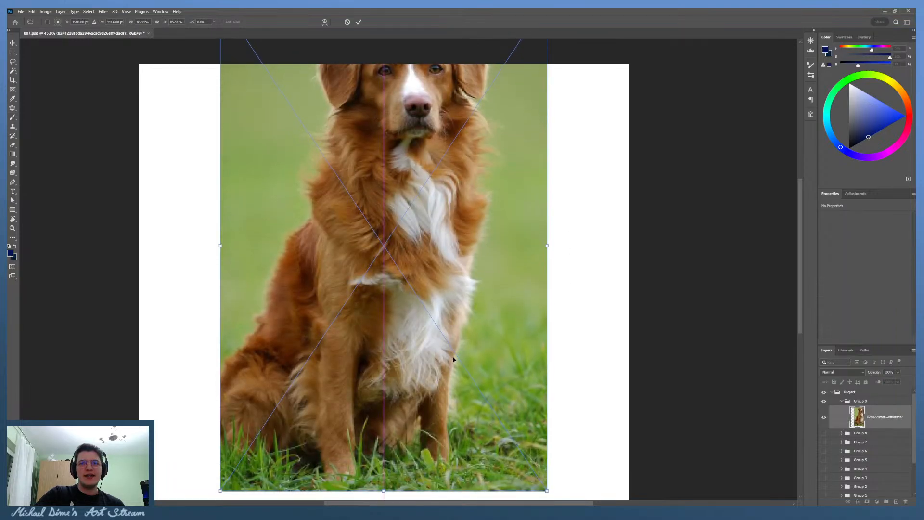
drag(546, 489, 446, 444)
drag(452, 191, 506, 112)
key(Return)
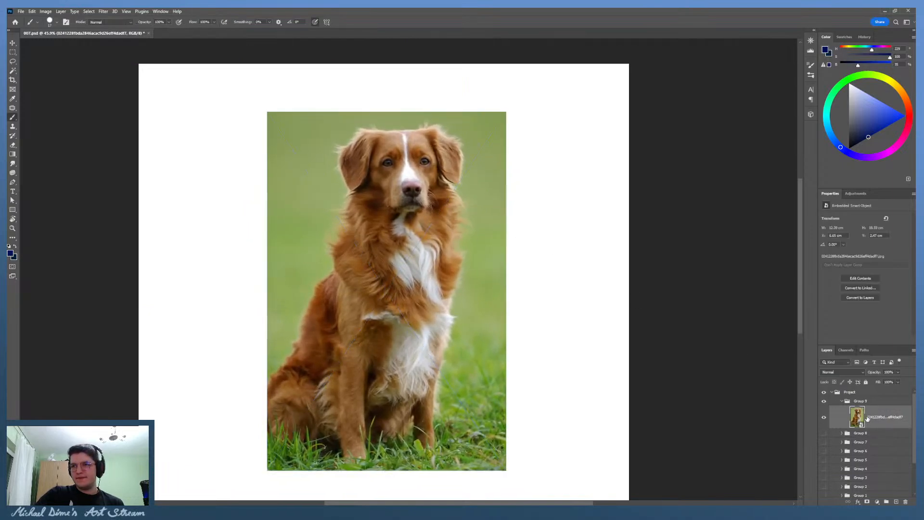
Step: Add a blank sketch layer above the dog photo and fade the photo by lowering its opacity
click(896, 502)
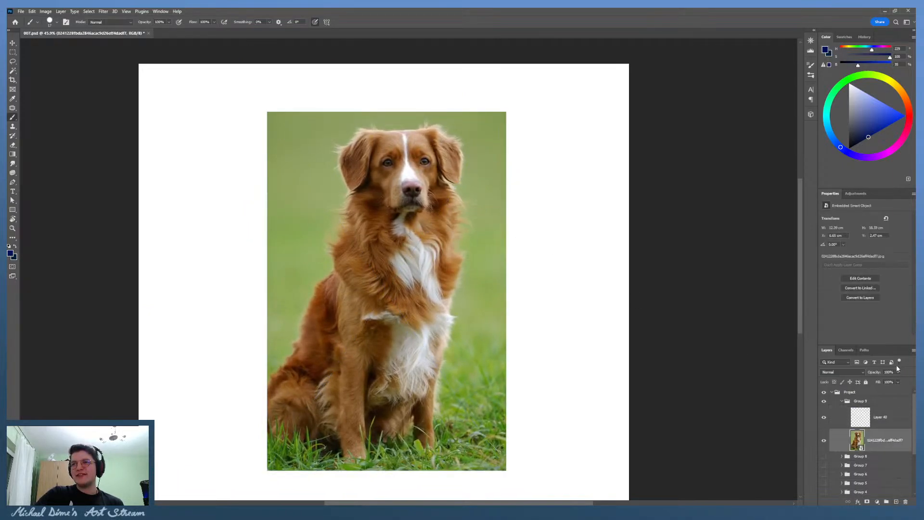
drag(898, 373, 880, 377)
click(885, 421)
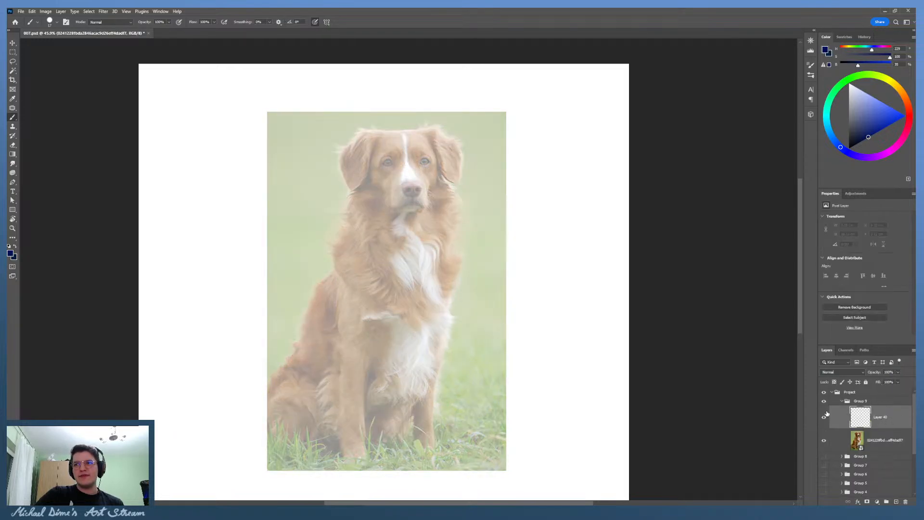
Step: Draw one long curved contour line beside the dog's back, from below the ear down to the haunch
key(z)
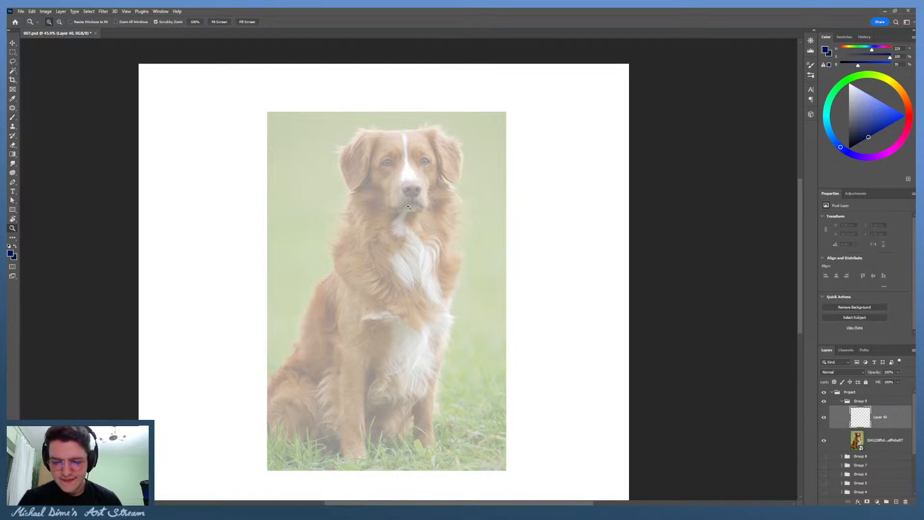
drag(413, 211, 424, 211)
drag(444, 263, 460, 251)
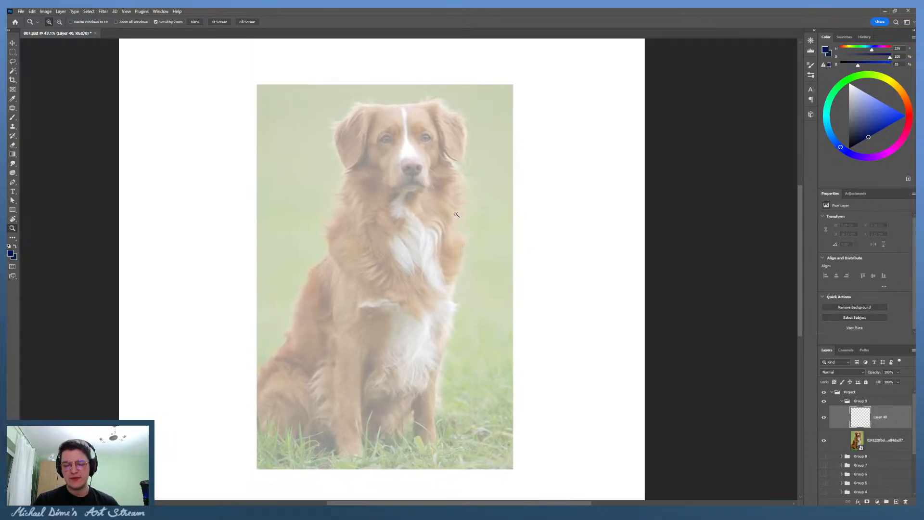
key(b)
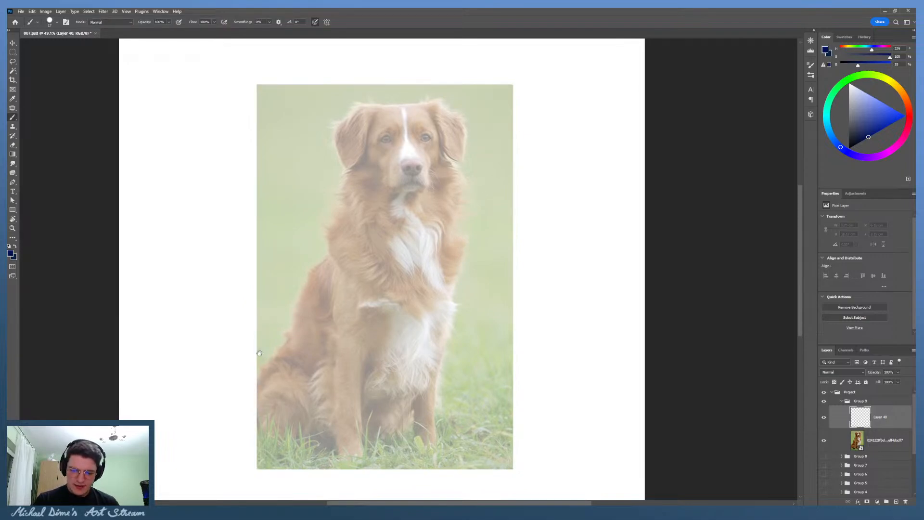
mouse_move(475, 260)
mouse_down()
mouse_move(437, 264)
mouse_move(436, 278)
mouse_move(463, 280)
mouse_up()
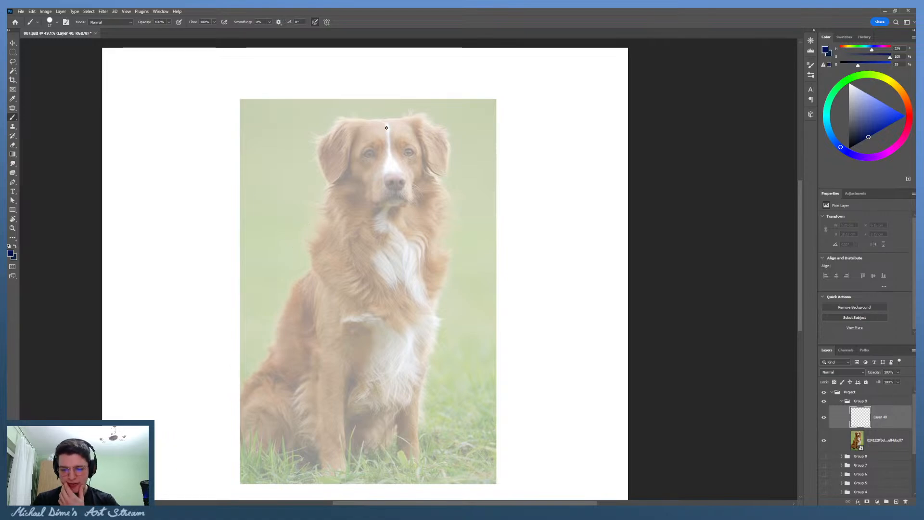
drag(235, 379, 322, 168)
key(ctrl+z)
mouse_move(198, 396)
mouse_down()
mouse_move(313, 200)
mouse_move(253, 331)
mouse_move(311, 179)
mouse_up()
key(ctrl+z)
Step: Try to describe the dog's chest side with one long curved line from the front paws up towards the head
drag(445, 460, 470, 146)
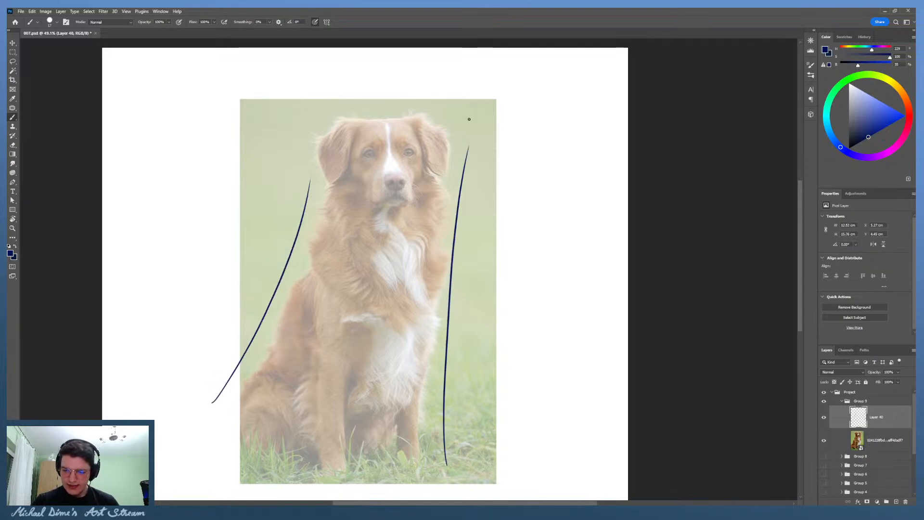
key(ctrl+z)
drag(435, 475, 471, 189)
key(ctrl+z)
drag(437, 478, 467, 215)
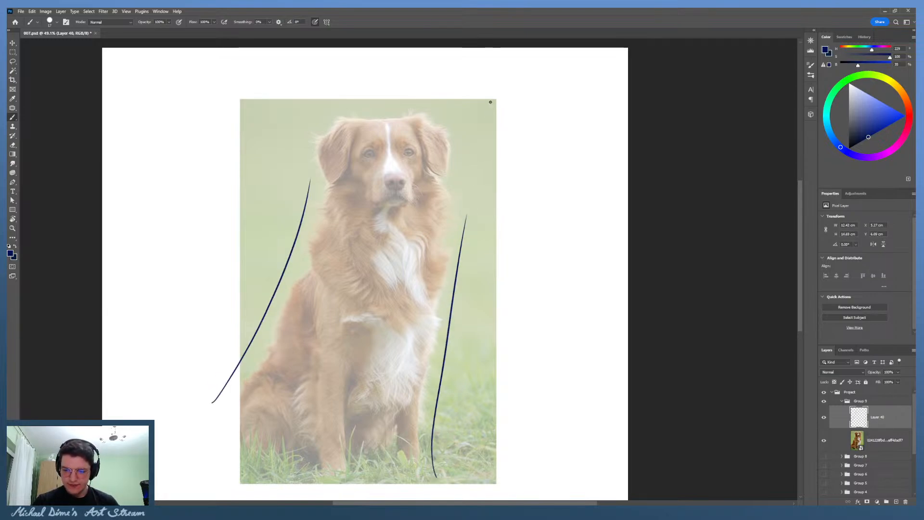
key(ctrl+z)
drag(445, 476, 474, 205)
key(ctrl+z)
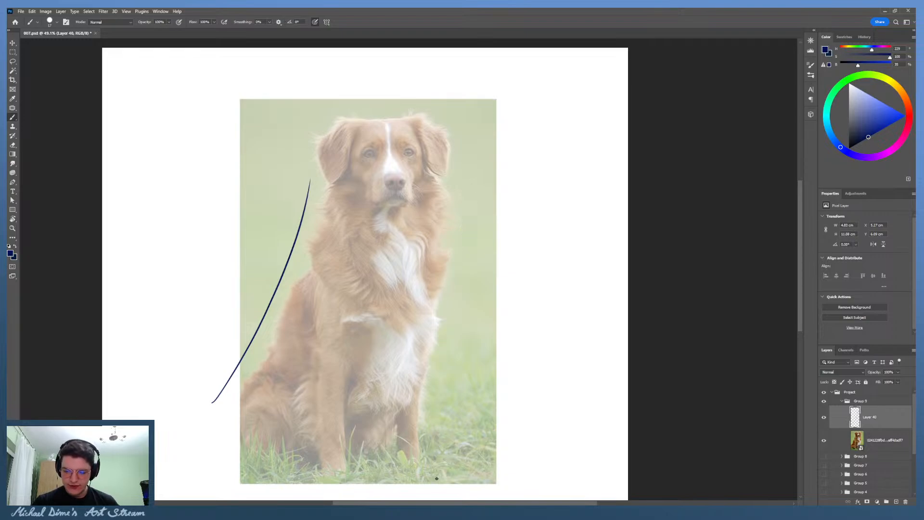
drag(438, 482, 472, 191)
drag(476, 362, 447, 395)
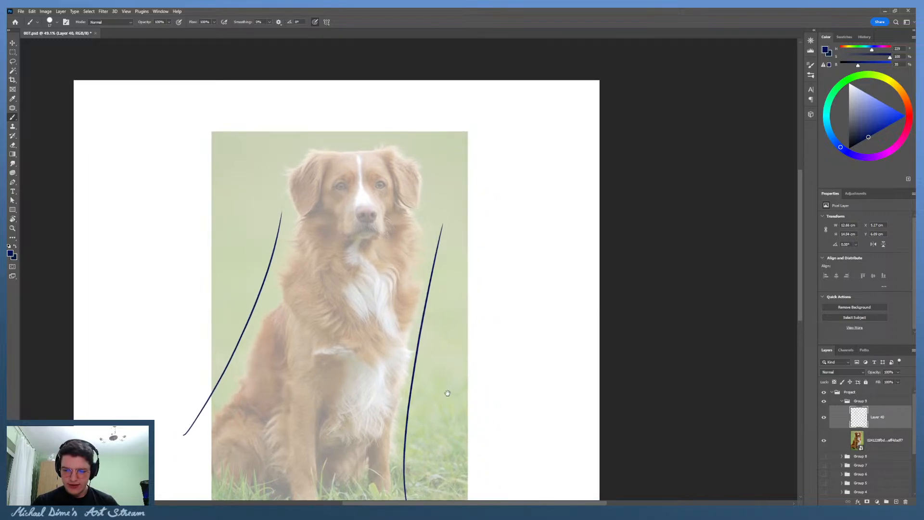
key(ctrl+z)
Step: Draw two separate curves along the dog's chest side, one beside the front leg and one beside the chest and head
mouse_move(410, 493)
mouse_down()
mouse_move(437, 321)
mouse_move(421, 179)
mouse_up()
key(ctrl+z)
drag(426, 330, 431, 182)
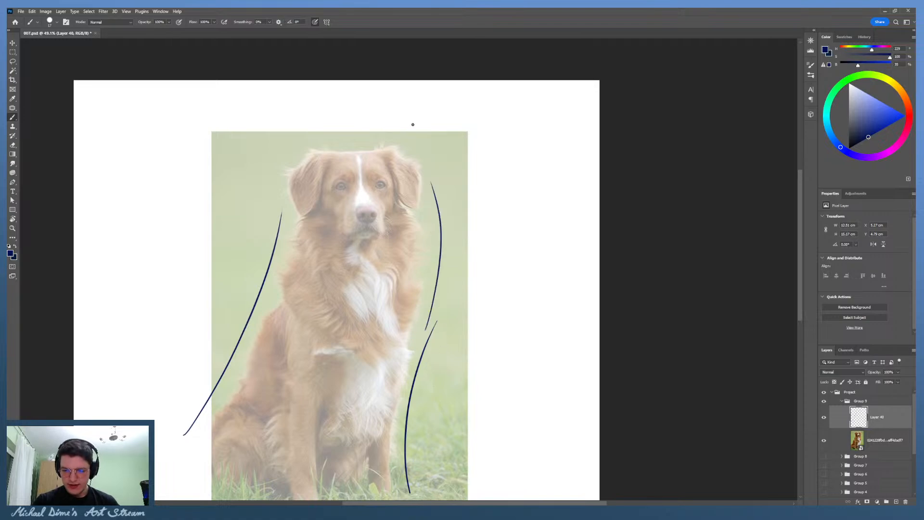
mouse_move(431, 251)
mouse_down()
mouse_move(423, 205)
mouse_move(424, 241)
mouse_up()
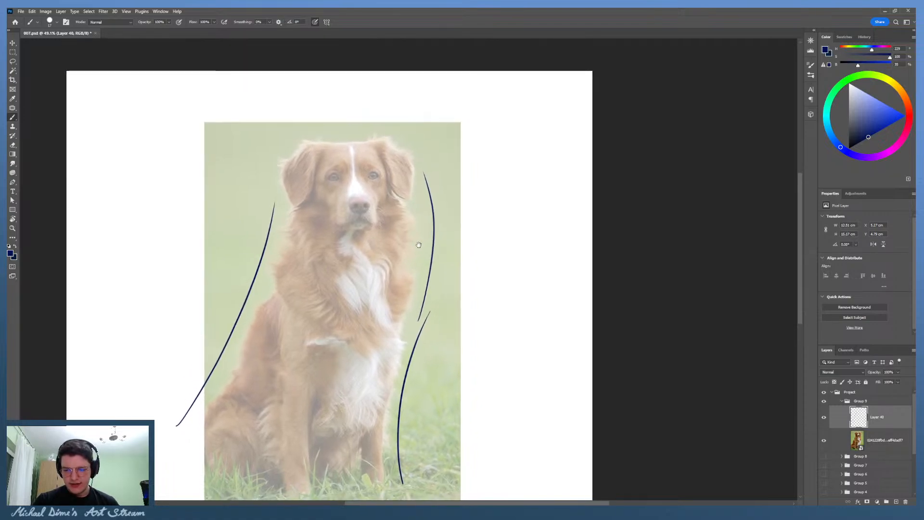
mouse_move(328, 226)
mouse_down()
mouse_move(312, 219)
mouse_move(313, 116)
mouse_up()
key(ctrl+z)
drag(442, 205, 443, 165)
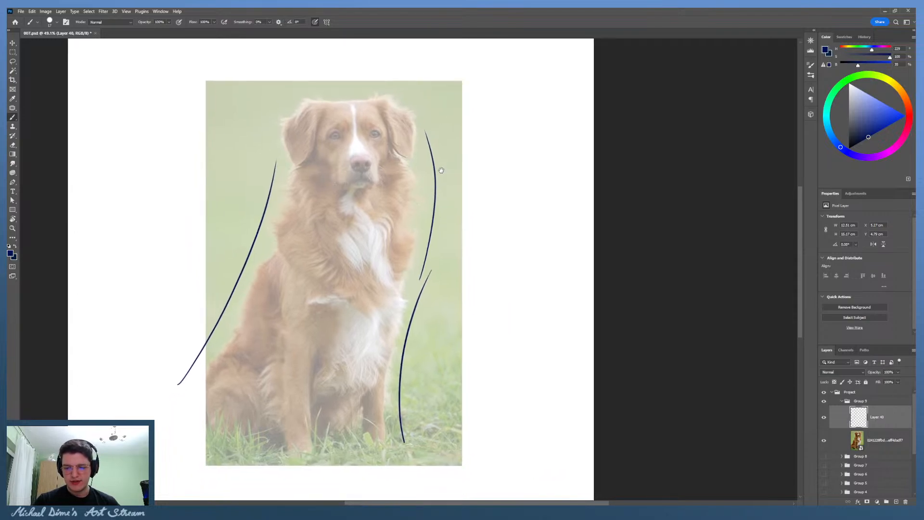
drag(327, 158, 312, 195)
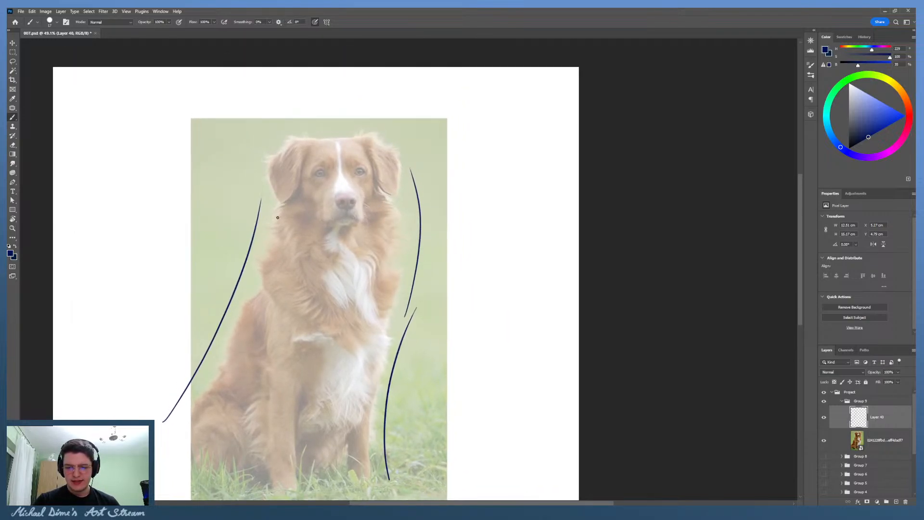
mouse_move(391, 159)
mouse_down()
mouse_move(344, 222)
mouse_move(320, 220)
mouse_up()
key(ctrl+z)
mouse_move(416, 156)
mouse_down()
mouse_move(435, 149)
mouse_move(415, 152)
mouse_move(408, 124)
mouse_move(406, 173)
mouse_up()
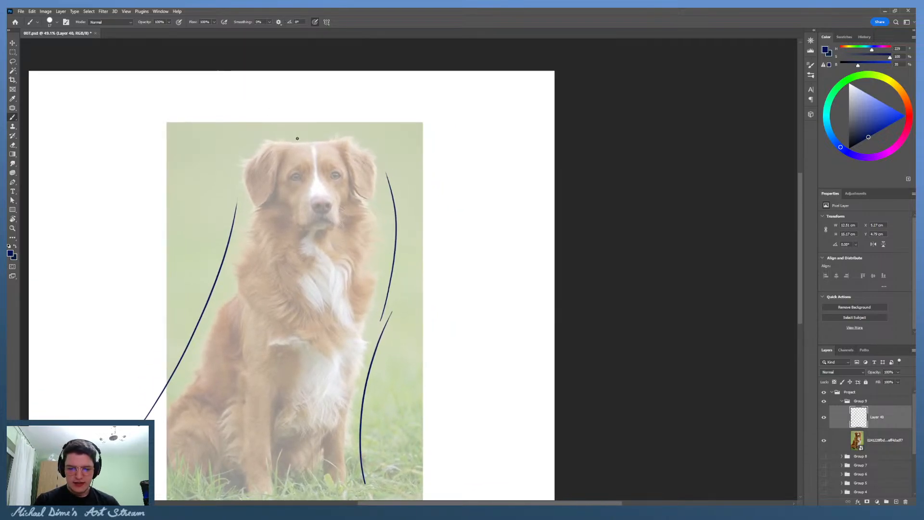
Step: Draw a nearly horizontal contour line just above the dog's head and thicken it with a second stroke
mouse_move(271, 130)
mouse_down()
mouse_move(340, 126)
mouse_move(221, 129)
mouse_move(435, 125)
mouse_up()
key(ctrl+z)
key(ctrl+z)
key(ctrl+z)
key(ctrl+z)
drag(253, 128, 212, 128)
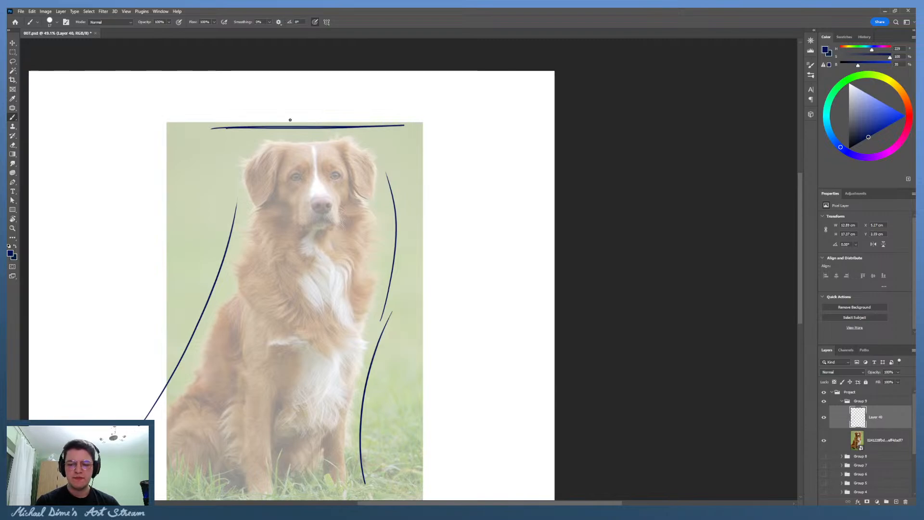
drag(409, 276, 415, 253)
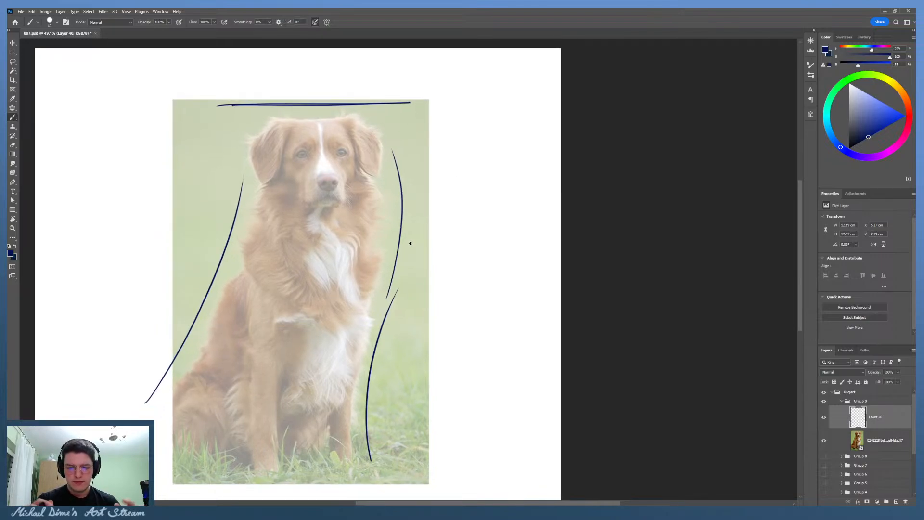
Step: Try to draw a contour stroke across the top of the dog's head from ear to ear
mouse_move(240, 143)
mouse_down()
mouse_move(372, 93)
mouse_move(396, 113)
mouse_move(307, 72)
mouse_move(390, 126)
mouse_move(376, 108)
mouse_move(377, 130)
mouse_up()
key(ctrl+z)
key(ctrl+z)
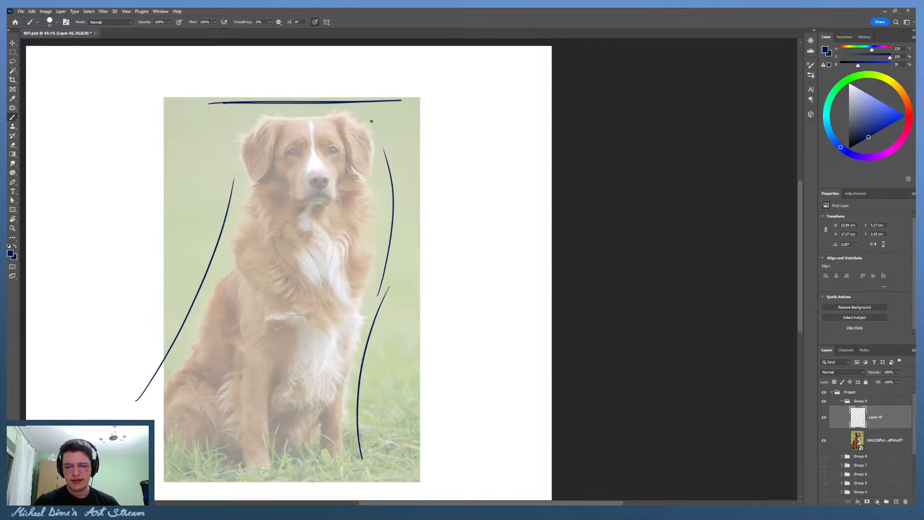
drag(384, 82, 375, 101)
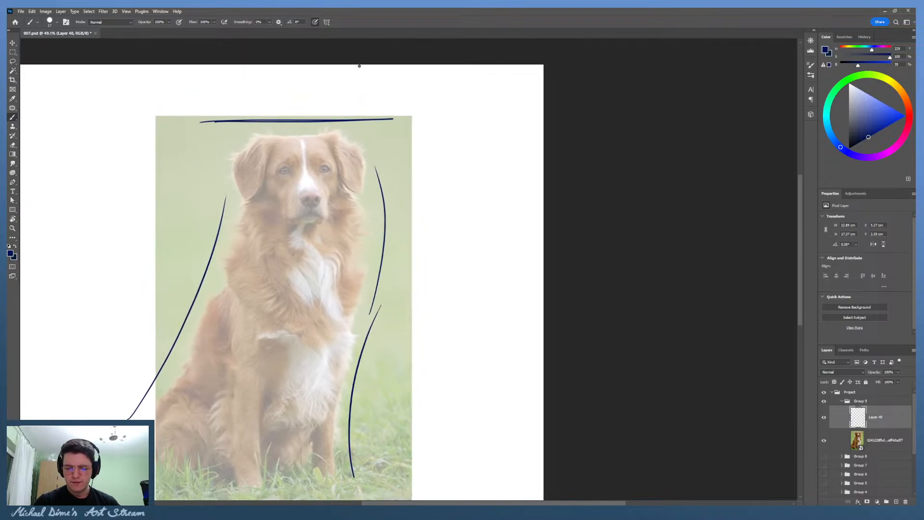
Step: Draw a contour along the dog's back side, following the haunch, shoulder and neck up around the ear
mouse_move(137, 409)
mouse_down()
mouse_move(168, 368)
mouse_move(225, 176)
mouse_up()
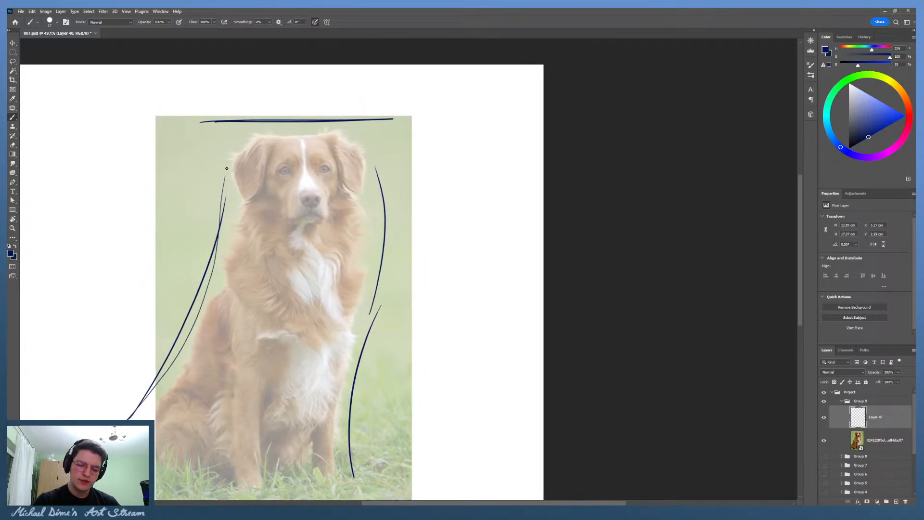
key(ctrl+z)
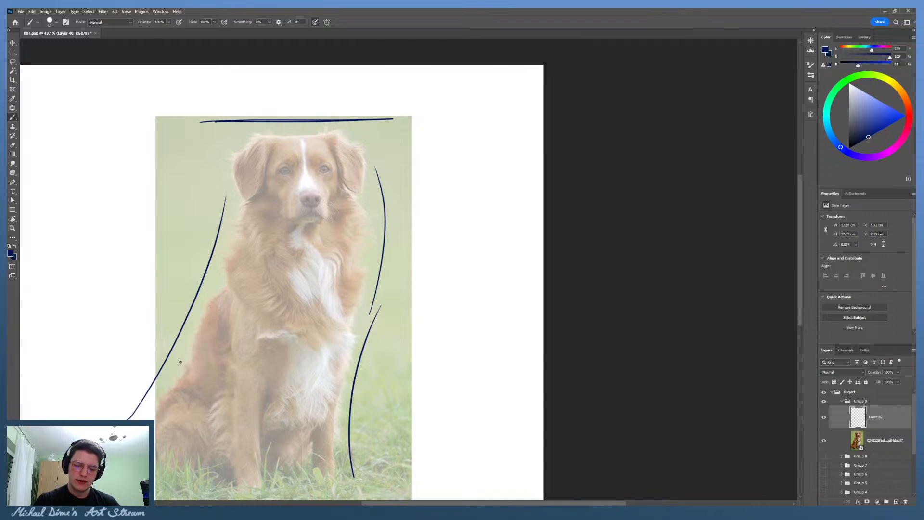
mouse_move(147, 399)
mouse_down()
mouse_move(220, 270)
mouse_move(232, 187)
mouse_move(267, 126)
mouse_up()
key(ctrl+z)
mouse_move(236, 192)
mouse_down()
mouse_move(242, 144)
mouse_move(261, 127)
mouse_up()
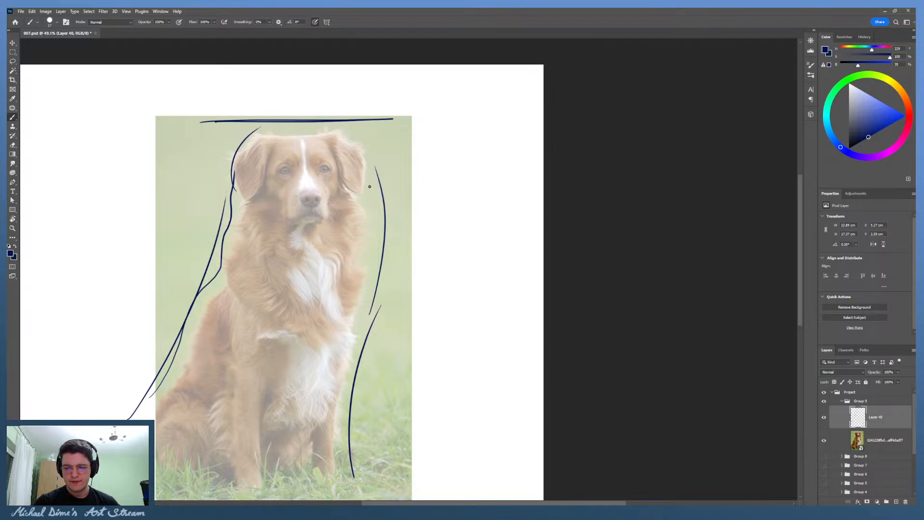
Step: Draw a rounded contour around the chest-side ear and connect both ears with a nearly straight stroke across the head
drag(370, 187, 343, 129)
mouse_move(255, 133)
mouse_down()
mouse_move(338, 130)
mouse_move(250, 133)
mouse_move(349, 127)
mouse_up()
key(ctrl+z)
key(ctrl+z)
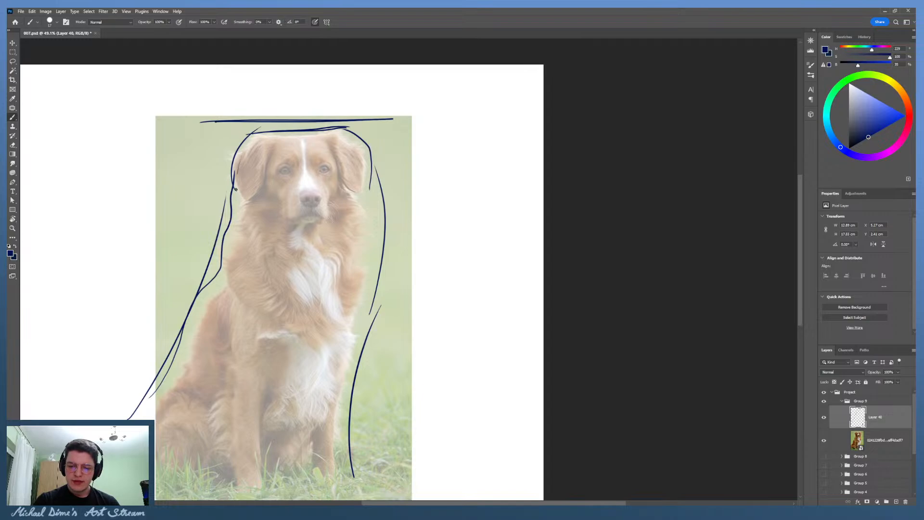
mouse_move(236, 189)
mouse_down()
mouse_move(223, 143)
mouse_move(369, 141)
mouse_up()
key(ctrl+z)
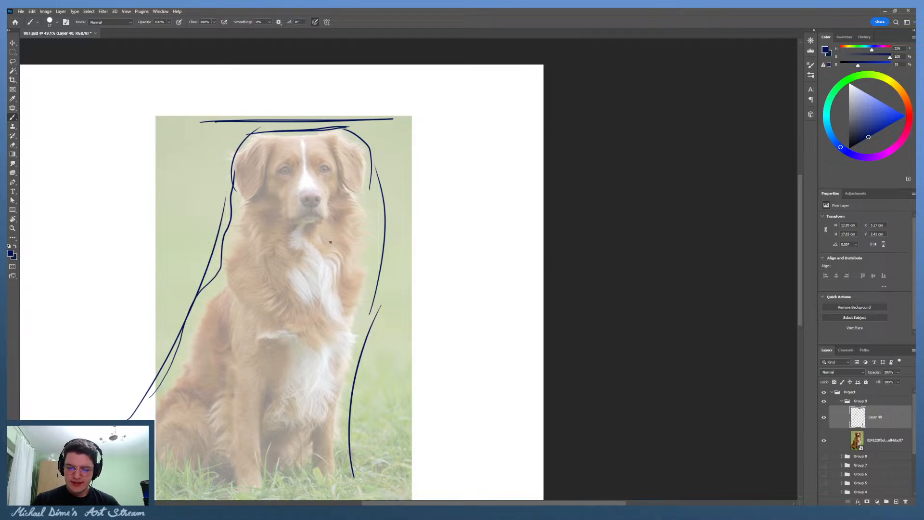
Step: Draw a pair of contour lines along each front leg, running from the paws up to the chest
mouse_move(239, 484)
mouse_down()
mouse_move(227, 457)
mouse_move(222, 337)
mouse_move(235, 331)
mouse_move(261, 430)
mouse_move(260, 332)
mouse_up()
key(ctrl+z)
drag(313, 488, 333, 329)
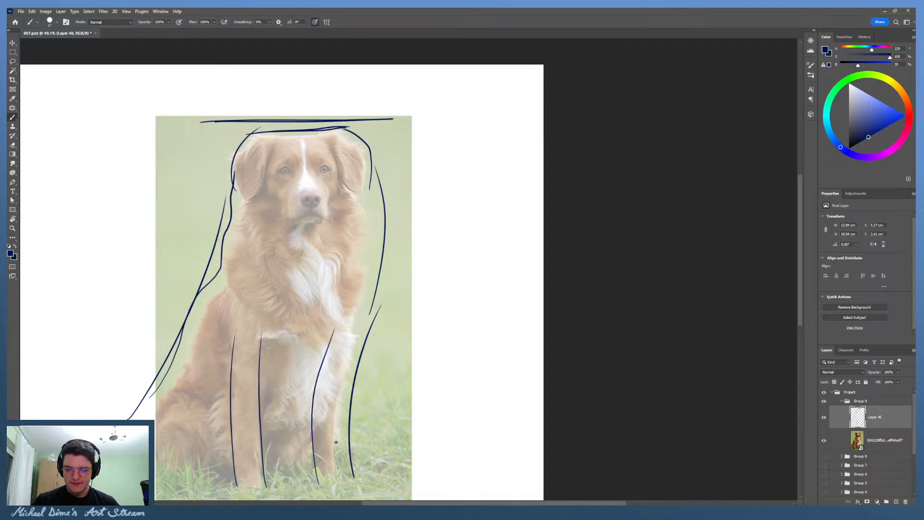
click(338, 467)
key(ctrl+z)
key(ctrl+z)
mouse_move(316, 485)
mouse_down()
mouse_move(328, 320)
mouse_move(356, 315)
mouse_up()
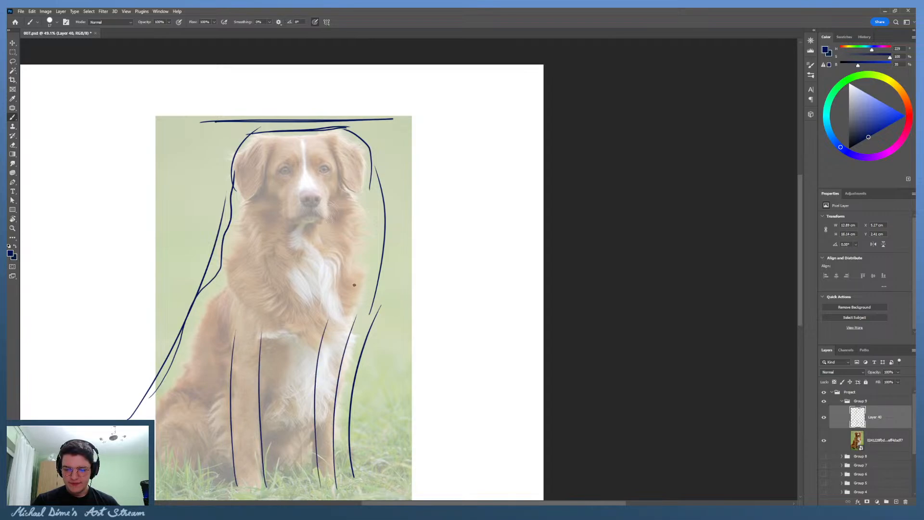
key(ctrl+z)
key(ctrl+z)
mouse_move(319, 480)
mouse_down()
mouse_move(326, 405)
mouse_move(317, 410)
mouse_move(348, 333)
mouse_up()
key(ctrl+z)
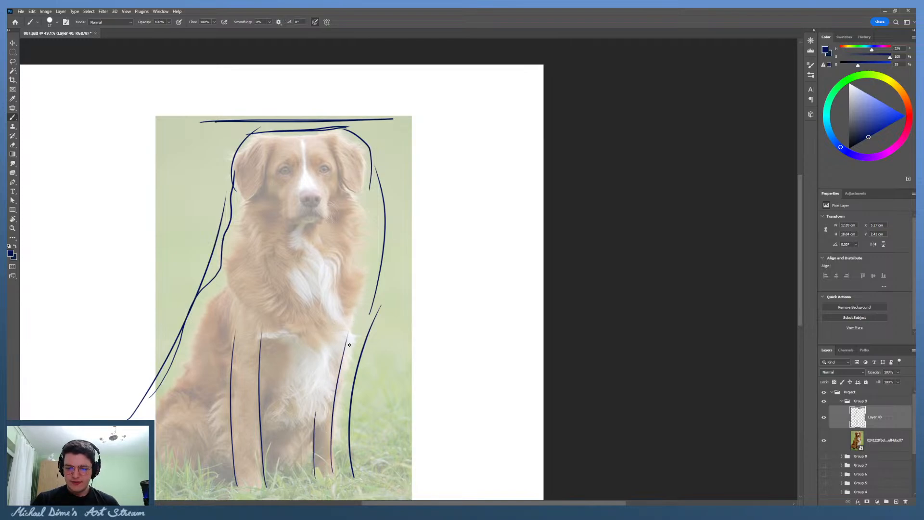
drag(351, 353, 361, 297)
key(ctrl+z)
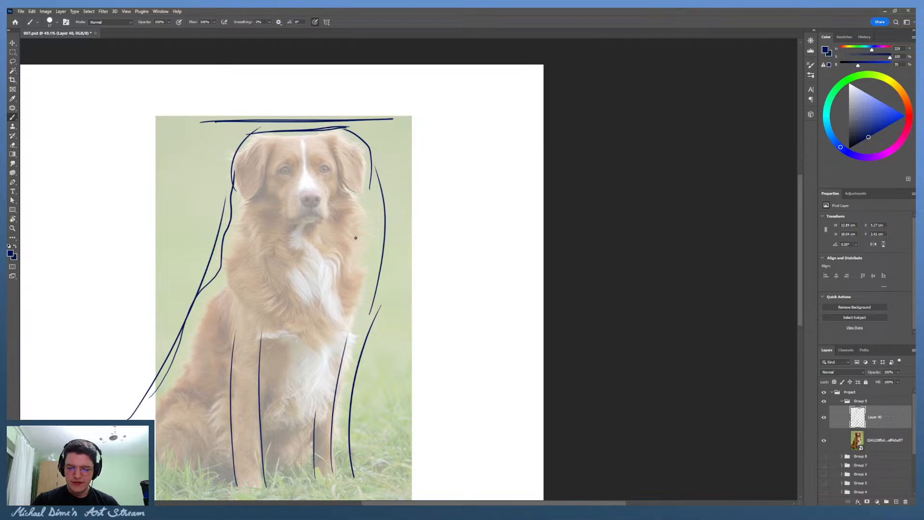
Step: Erase the stray mark beside the dog and all contour lines along the chest side and front legs
drag(360, 262, 339, 247)
drag(376, 178, 374, 199)
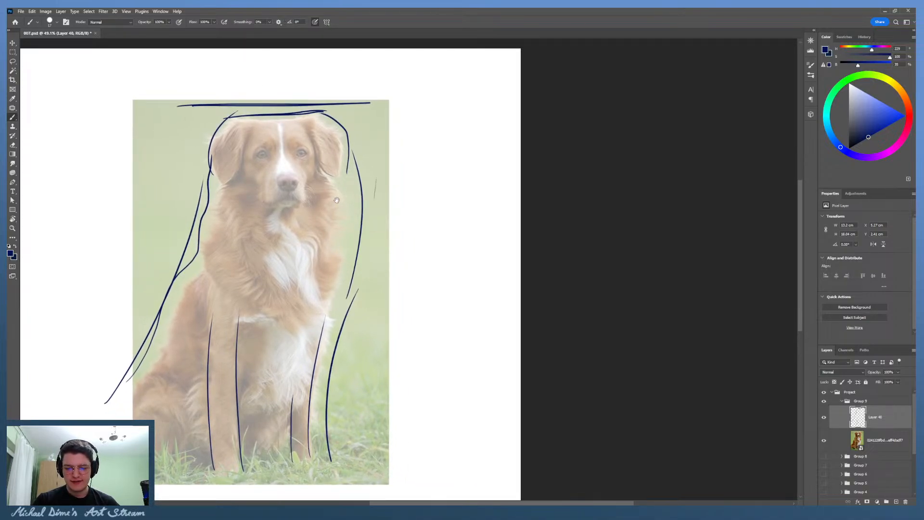
mouse_move(344, 235)
mouse_down()
mouse_move(331, 272)
mouse_move(338, 214)
mouse_move(345, 225)
mouse_up()
key(e)
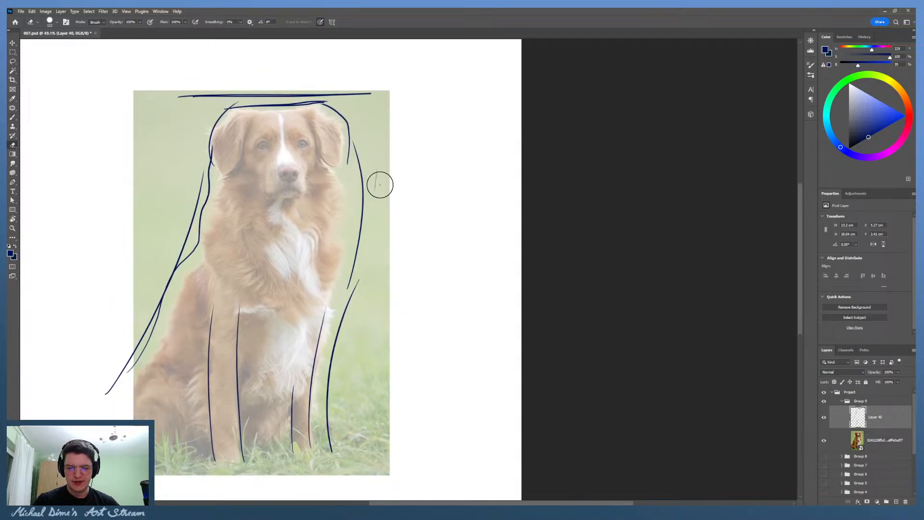
drag(380, 185, 376, 167)
key(z)
mouse_move(553, 195)
mouse_down()
mouse_move(515, 194)
mouse_move(559, 194)
mouse_up()
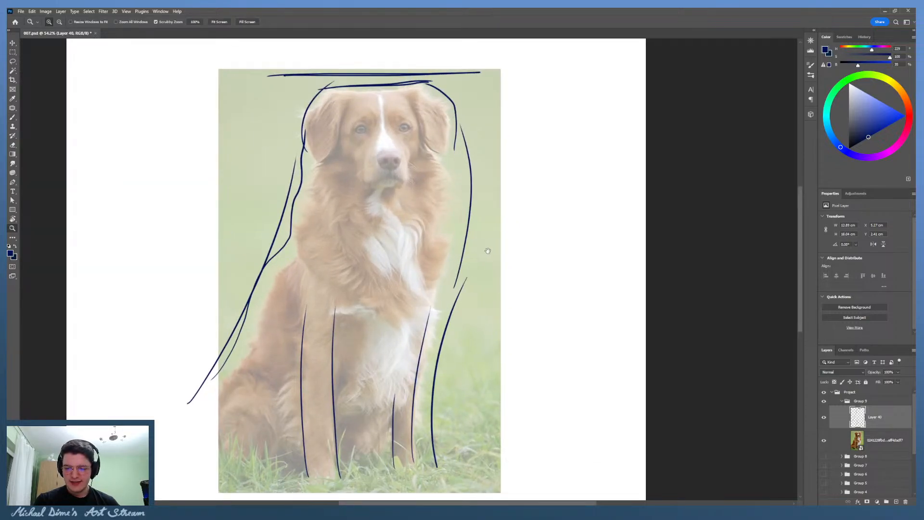
drag(473, 246, 353, 269)
mouse_move(353, 297)
mouse_down()
mouse_move(373, 296)
mouse_move(388, 166)
mouse_move(377, 247)
mouse_move(379, 172)
mouse_move(376, 181)
mouse_move(349, 370)
mouse_move(332, 345)
mouse_move(317, 430)
mouse_move(244, 295)
mouse_move(223, 470)
mouse_up()
key(e)
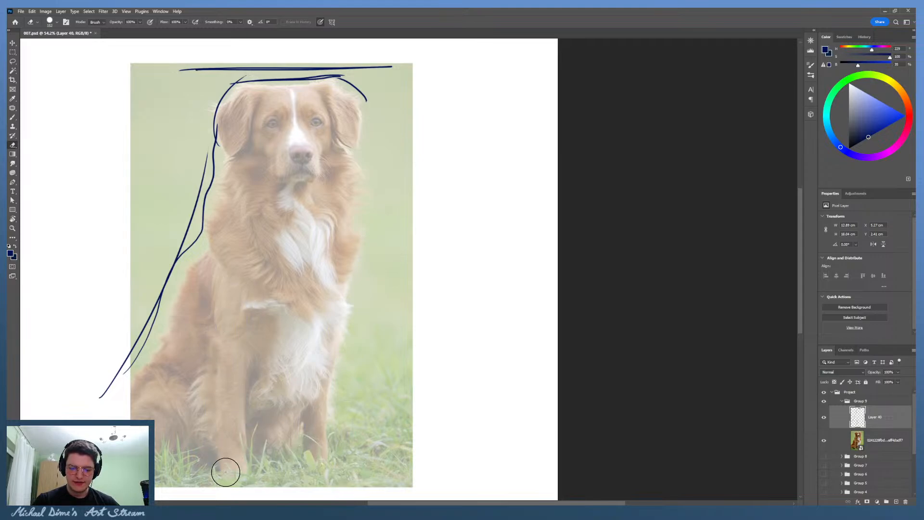
Step: Draw one long, nearly straight line along the chest side from the front paw up to the ear
key(b)
drag(349, 460, 376, 81)
key(ctrl+z)
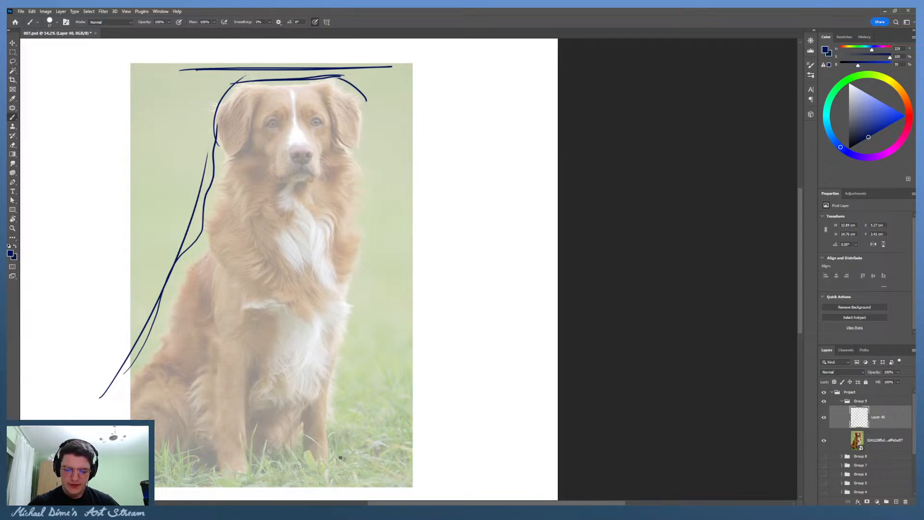
drag(349, 463, 374, 70)
key(ctrl+z)
drag(350, 466, 372, 87)
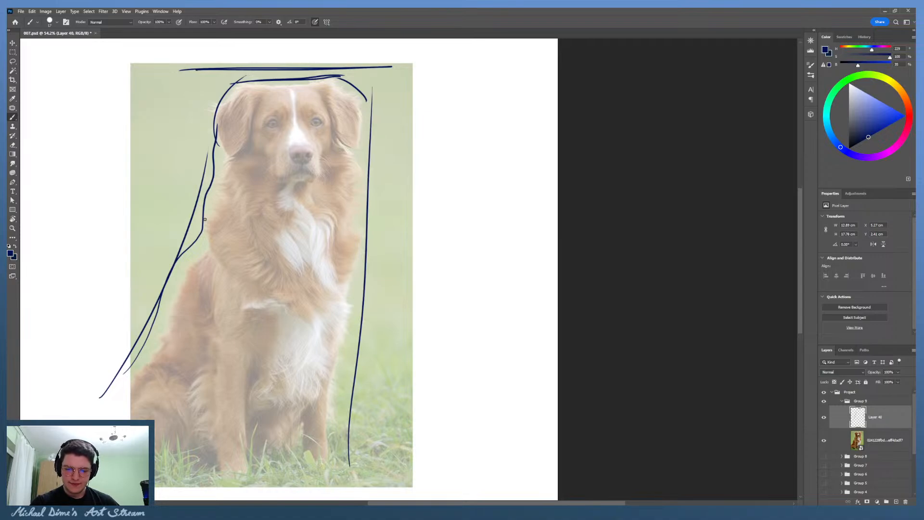
Step: Erase the doubled contours on the back side and redraw them as one flowing line from haunch to ear
key(e)
mouse_move(120, 371)
mouse_down()
mouse_move(180, 267)
mouse_move(158, 282)
mouse_move(133, 345)
mouse_move(171, 273)
mouse_move(140, 359)
mouse_move(207, 145)
mouse_up()
key(b)
drag(115, 386, 176, 269)
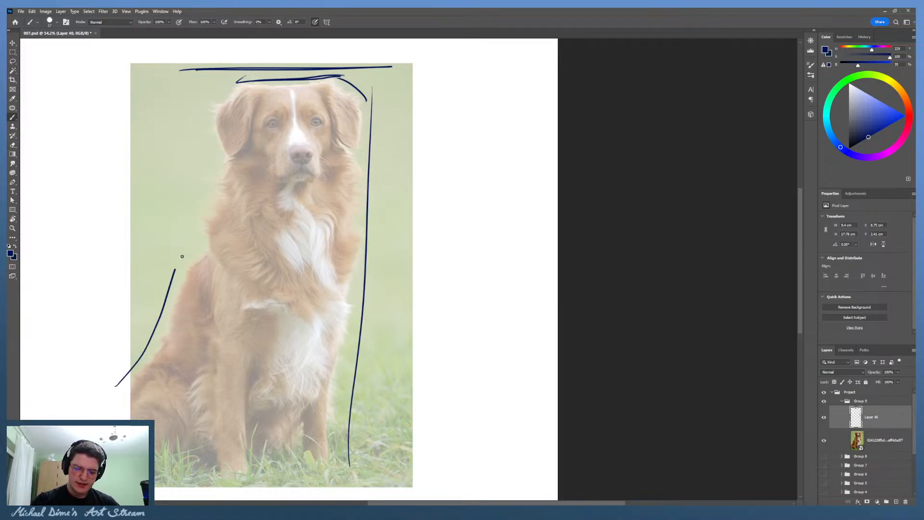
key(ctrl+z)
mouse_move(102, 399)
mouse_down()
mouse_move(128, 372)
mouse_move(196, 237)
mouse_move(212, 116)
mouse_move(228, 88)
mouse_up()
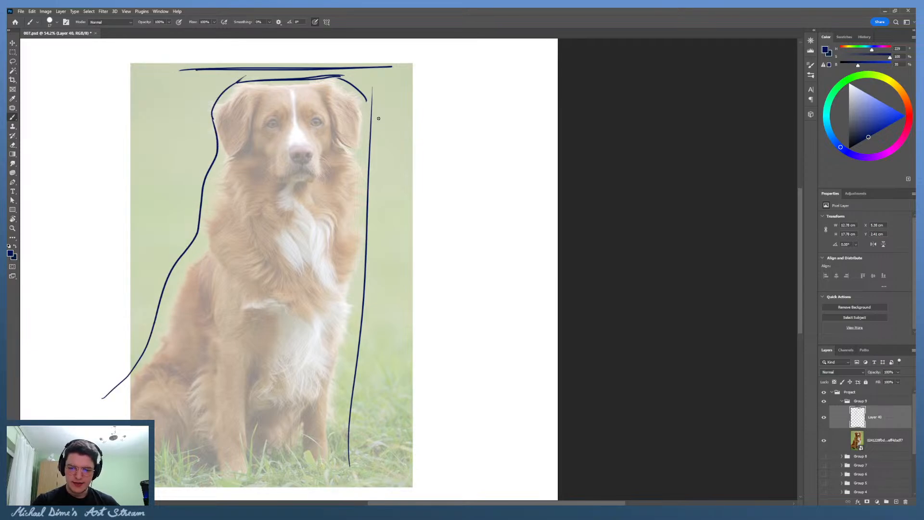
Step: Try to add small inward curves to the chest-side line below the ear and below the chest
drag(370, 146, 353, 76)
key(ctrl+z)
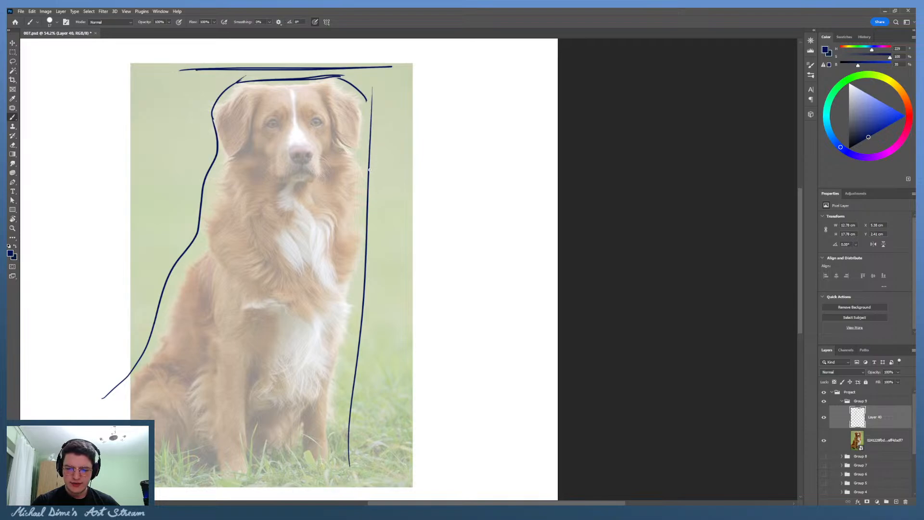
mouse_move(368, 177)
mouse_down()
mouse_move(374, 61)
mouse_move(372, 121)
mouse_up()
key(ctrl+z)
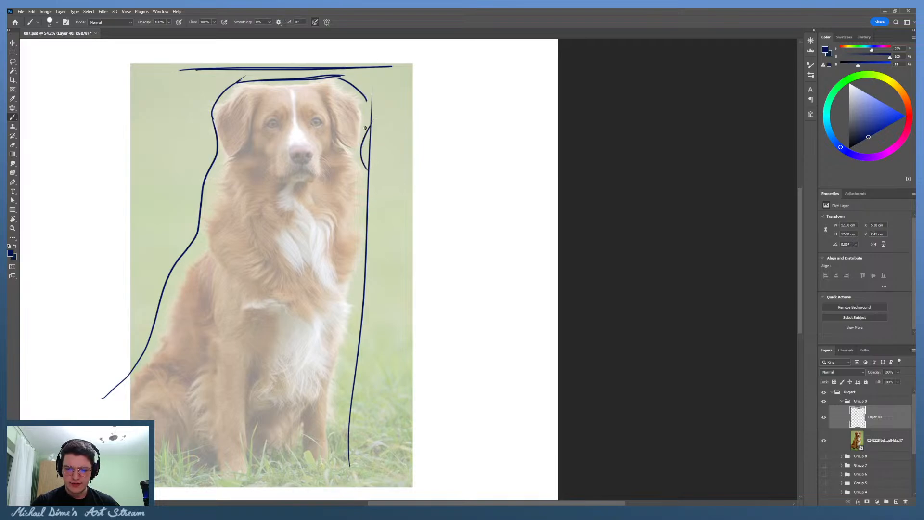
key(ctrl+z)
drag(358, 311, 368, 254)
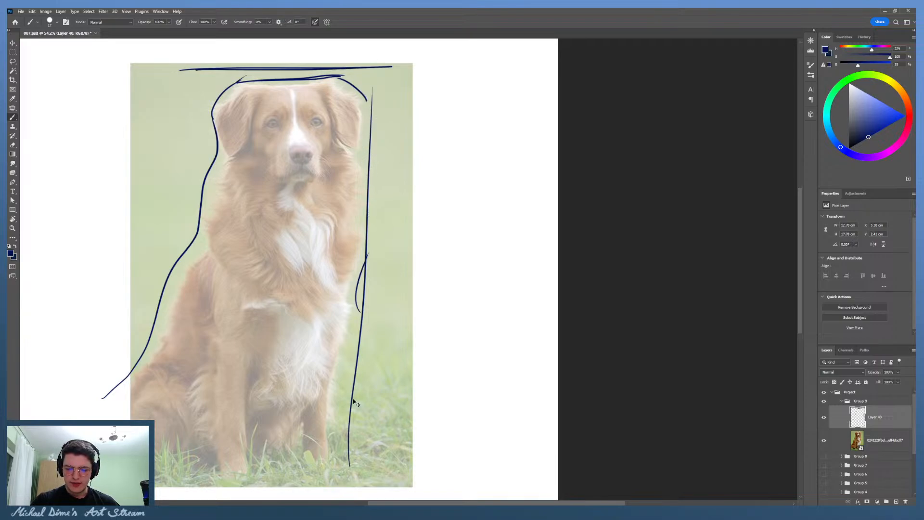
key(ctrl+z)
Step: Examine the dog's whole silhouette against the drawn contour lines at different magnifications
key(z)
drag(568, 212, 606, 219)
mouse_move(438, 240)
mouse_down()
mouse_move(426, 275)
mouse_move(433, 248)
mouse_up()
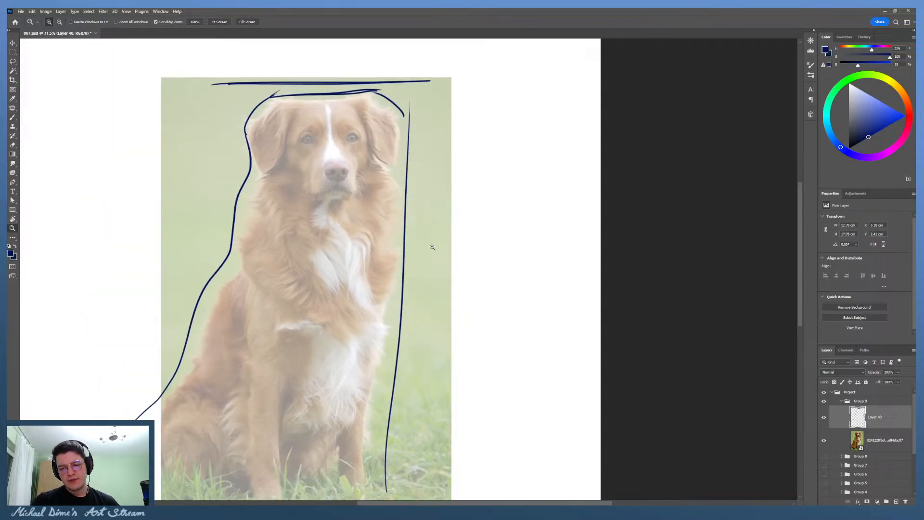
drag(436, 191, 419, 227)
drag(536, 196, 592, 145)
drag(534, 193, 481, 195)
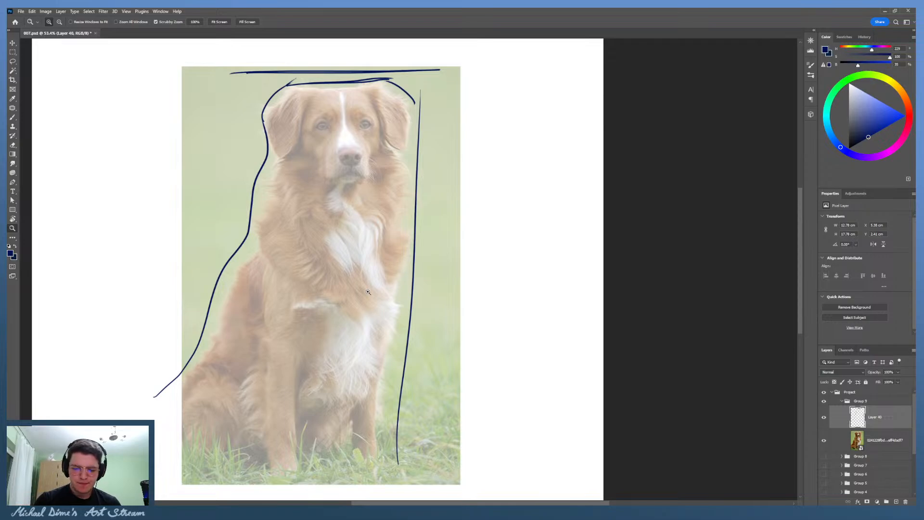
drag(392, 221, 347, 221)
drag(524, 213, 568, 212)
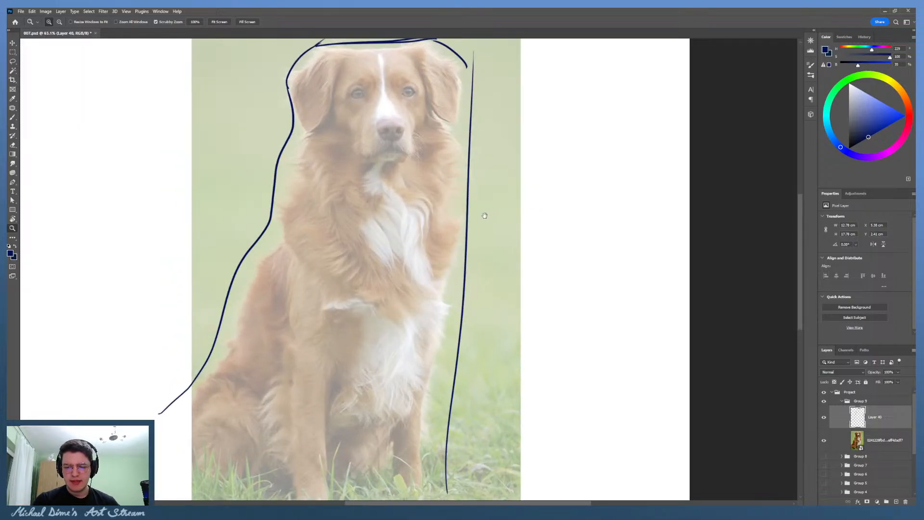
drag(485, 215, 450, 223)
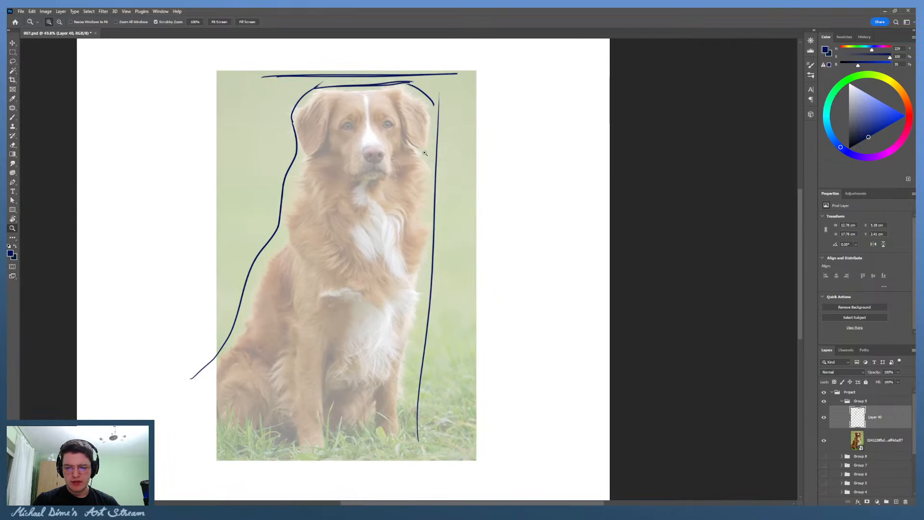
Step: Reshape the contour beside the neck fur with a fuller outward curve and erase the back contour beneath it
key(b)
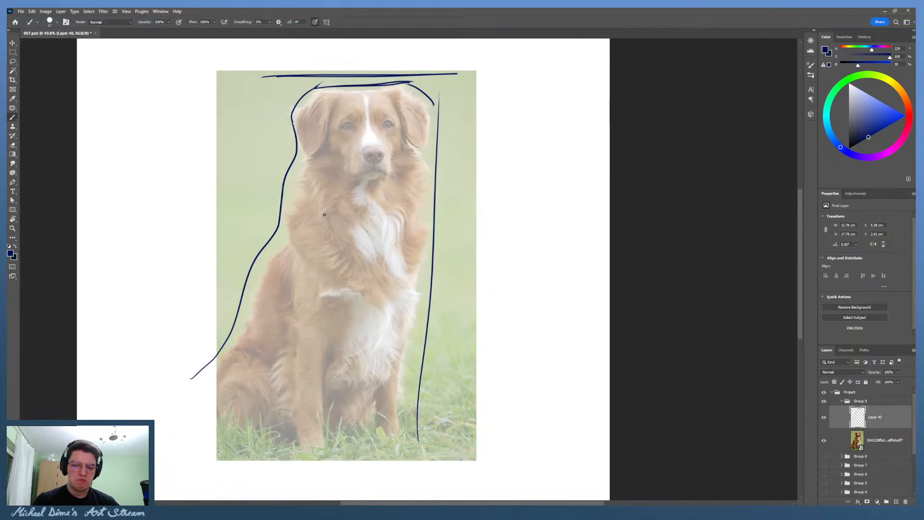
mouse_move(284, 233)
mouse_down()
mouse_move(283, 180)
mouse_move(298, 165)
mouse_move(275, 193)
mouse_move(294, 157)
mouse_up()
key(ctrl+z)
key(ctrl+z)
mouse_move(277, 231)
mouse_down()
mouse_move(276, 179)
mouse_move(302, 147)
mouse_move(210, 365)
mouse_up()
key(e)
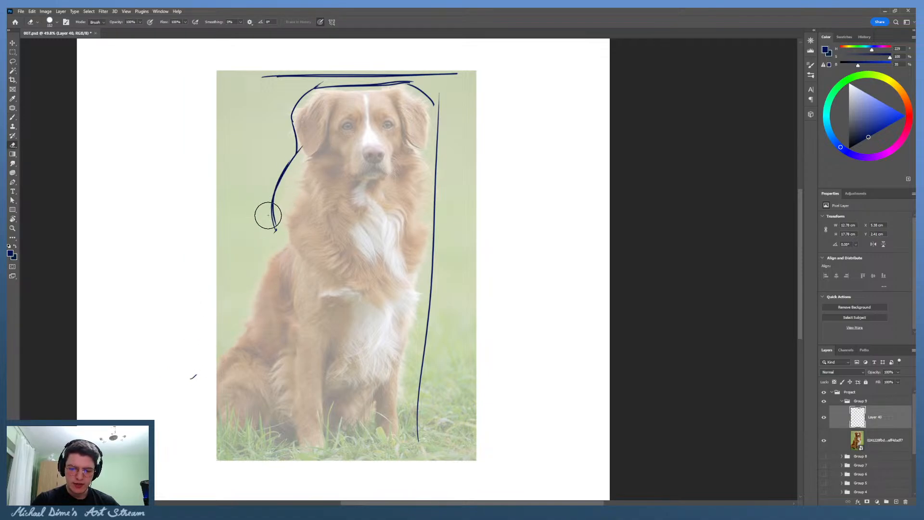
Step: Erase the remaining neck contour below the back-side ear and the leftover stroke beside the haunch
key(b)
mouse_move(274, 244)
mouse_down()
mouse_move(276, 205)
mouse_move(303, 150)
mouse_up()
drag(276, 210, 295, 156)
key(ctrl+z)
key(ctrl+z)
key(e)
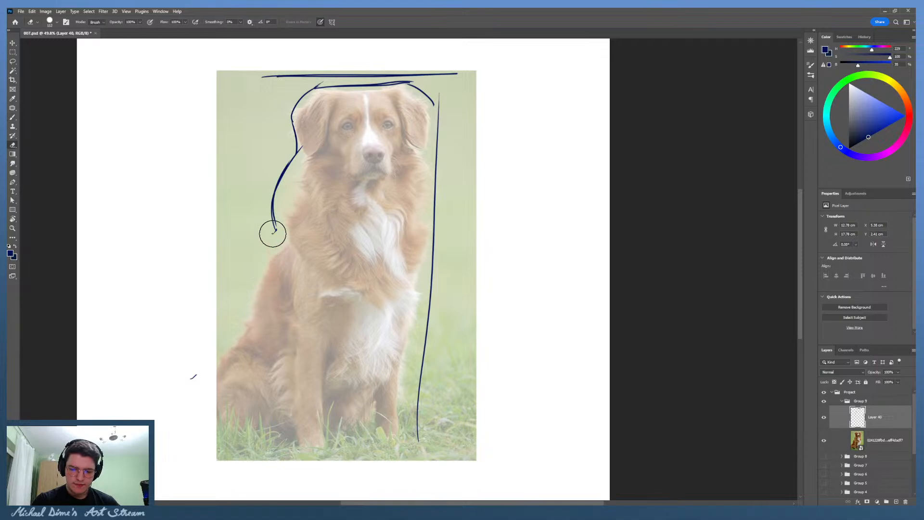
drag(272, 233, 299, 154)
drag(271, 208, 280, 179)
drag(189, 381, 197, 372)
Step: Draw the contour from the back-side ear inward to the neck and curve it outward around the neck fur
key(b)
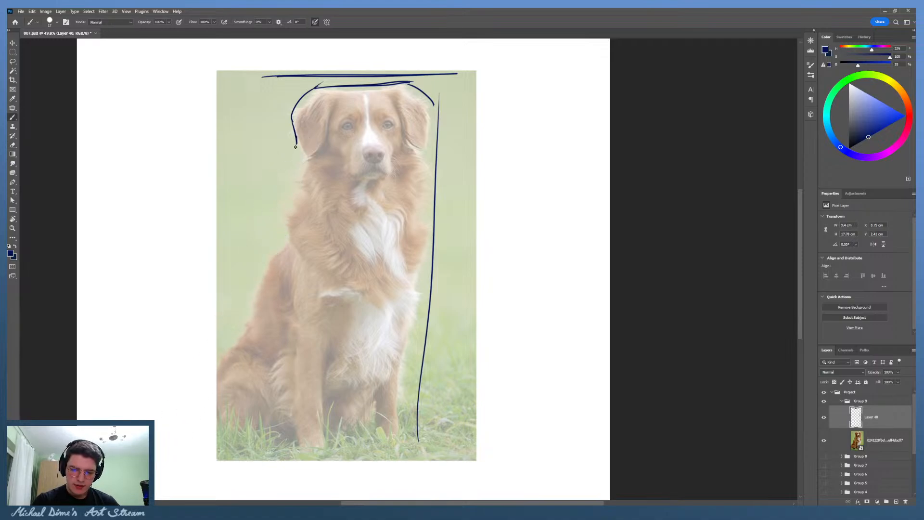
drag(296, 145, 264, 231)
key(ctrl+z)
mouse_move(296, 144)
mouse_down()
mouse_move(278, 202)
mouse_move(303, 146)
mouse_move(303, 164)
mouse_move(270, 220)
mouse_move(264, 273)
mouse_up()
key(ctrl+z)
key(ctrl+z)
mouse_move(304, 166)
mouse_down()
mouse_move(281, 227)
mouse_move(280, 252)
mouse_up()
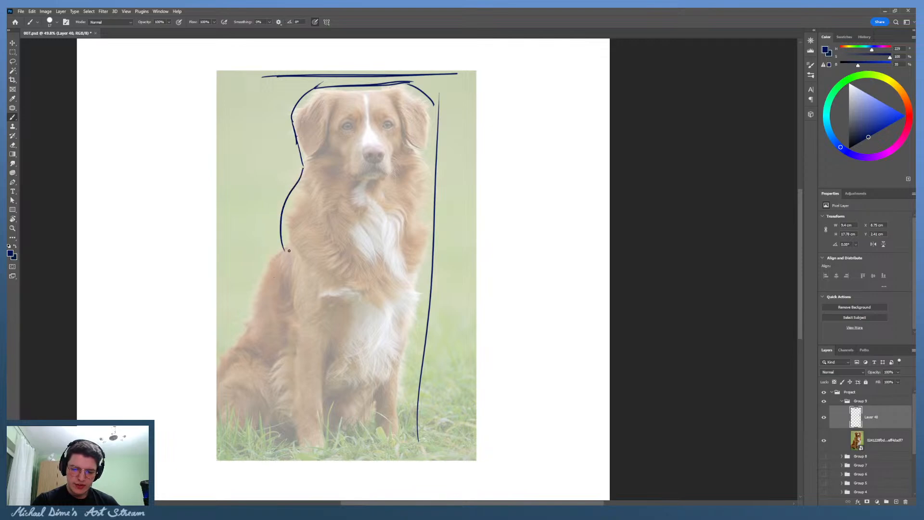
key(ctrl+z)
drag(304, 165, 278, 249)
key(ctrl+z)
Step: Continue the contour down the back and out past the haunch, erasing the overshoot at the shoulder
mouse_move(303, 166)
mouse_down()
mouse_move(278, 234)
mouse_move(293, 258)
mouse_move(233, 289)
mouse_up()
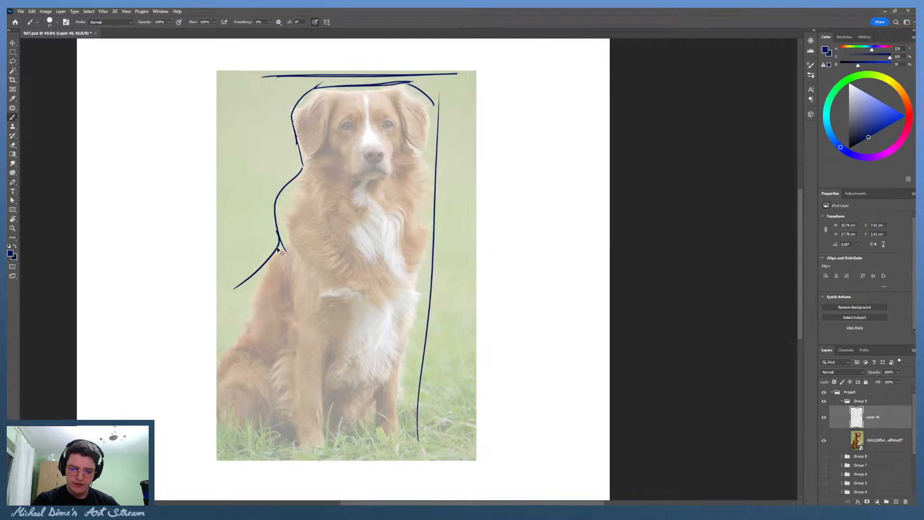
key(ctrl+z)
mouse_move(276, 230)
mouse_down()
mouse_move(275, 250)
mouse_move(225, 338)
mouse_move(207, 360)
mouse_move(155, 375)
mouse_up()
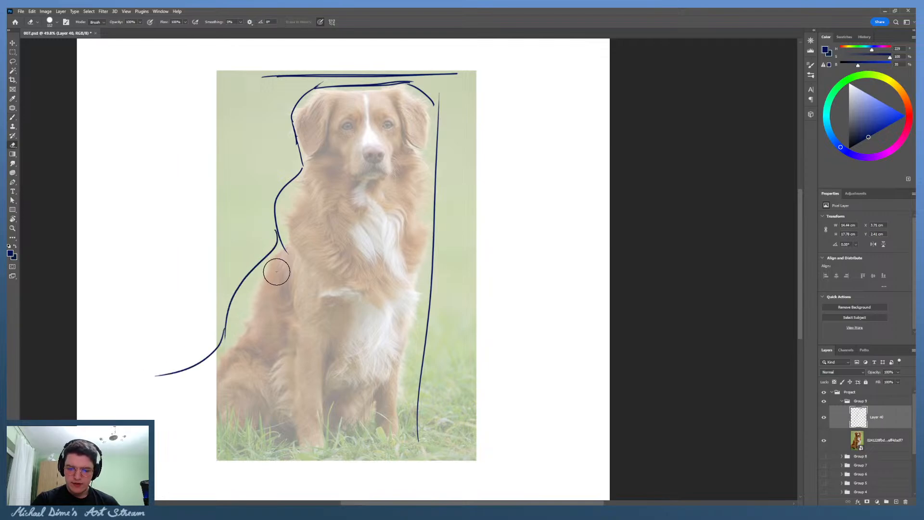
key(ctrl+z)
key(ctrl+z)
key(ctrl+z)
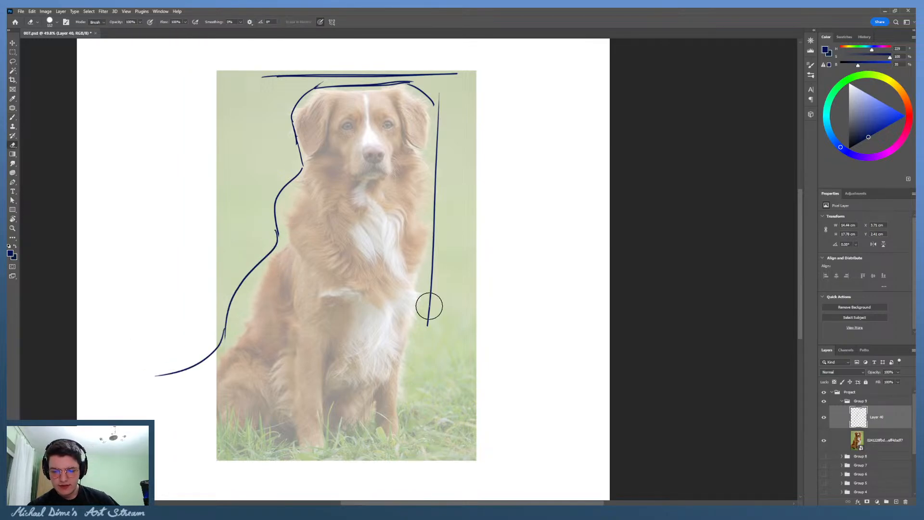
Step: Replace the straight chest-side line with a single S-shaped contour from the front paw up to the ear
drag(406, 434, 420, 245)
drag(430, 208, 439, 178)
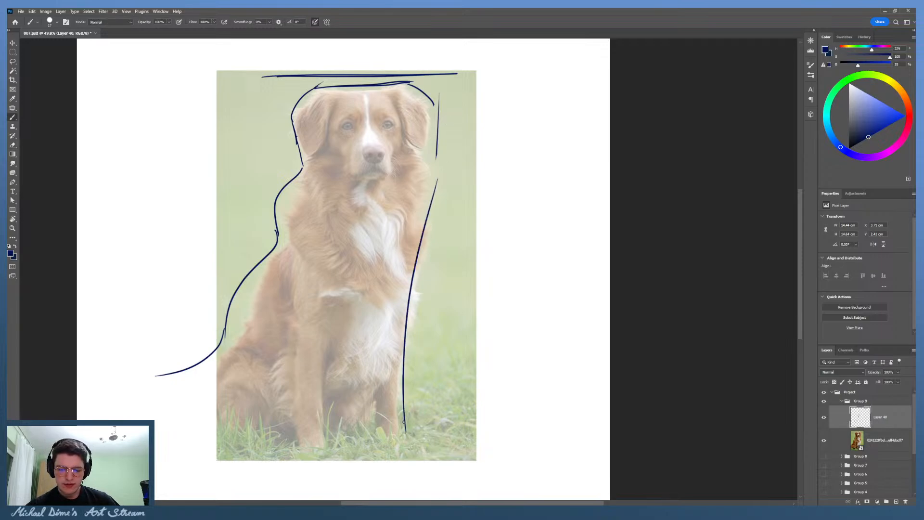
key(ctrl+z)
drag(398, 453, 431, 215)
key(ctrl+z)
mouse_move(403, 441)
mouse_down()
mouse_move(439, 177)
mouse_move(405, 407)
mouse_move(434, 205)
mouse_move(418, 140)
mouse_up()
key(ctrl+z)
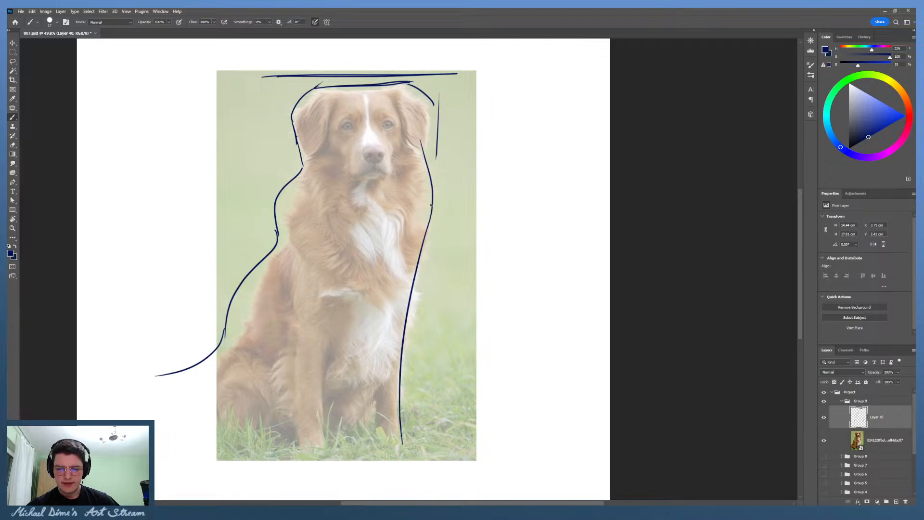
Step: Remove the chest-side contour above the lower chest and try replacement curves up towards the neck
key(ctrl+z)
drag(428, 222, 419, 153)
key(ctrl+z)
key(ctrl+z)
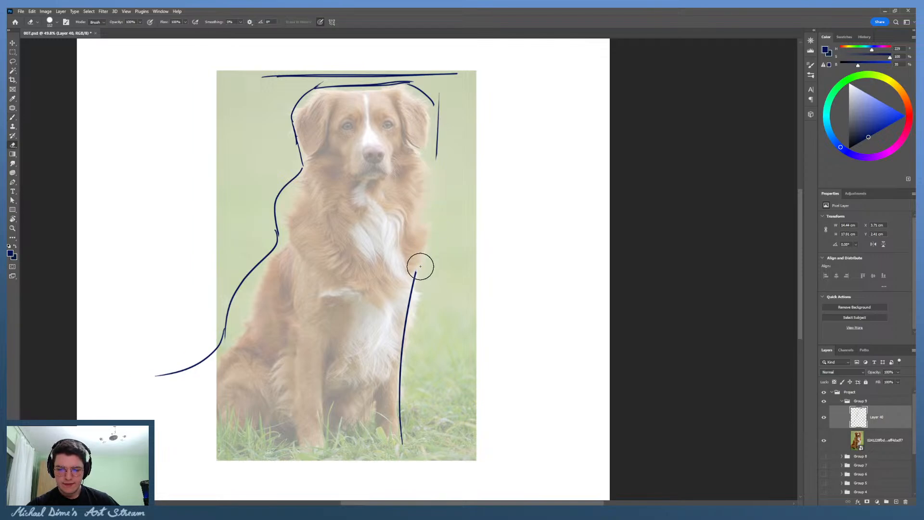
drag(413, 289, 417, 177)
key(ctrl+z)
key(ctrl+z)
Step: Redraw the contour from the lower chest up to the neck and outward around the chest-side ear, erasing the straight vertical stroke beside it
mouse_move(413, 283)
mouse_down()
mouse_move(426, 148)
mouse_move(445, 112)
mouse_move(445, 92)
mouse_up()
key(e)
key(b)
mouse_move(430, 143)
mouse_down()
mouse_move(427, 95)
mouse_move(440, 93)
mouse_up()
key(e)
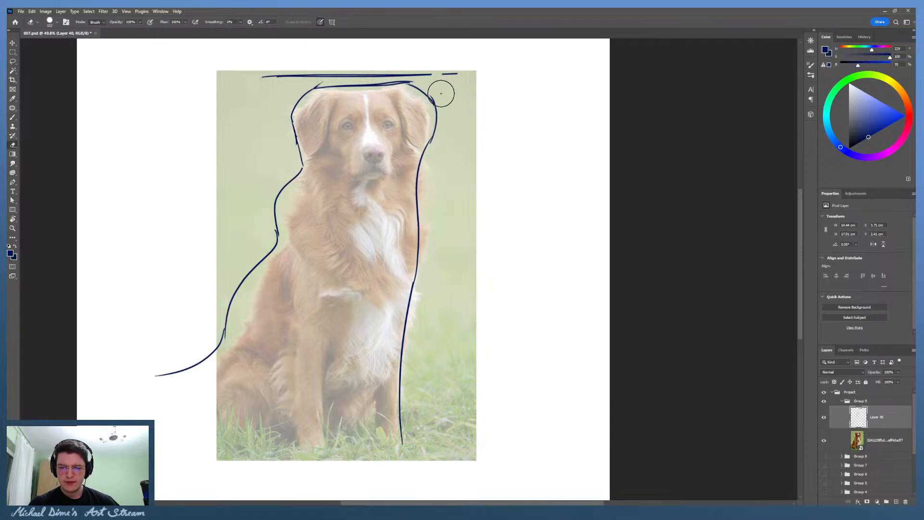
key(z)
mouse_move(516, 145)
mouse_down()
mouse_move(470, 200)
mouse_move(543, 137)
mouse_move(491, 146)
mouse_up()
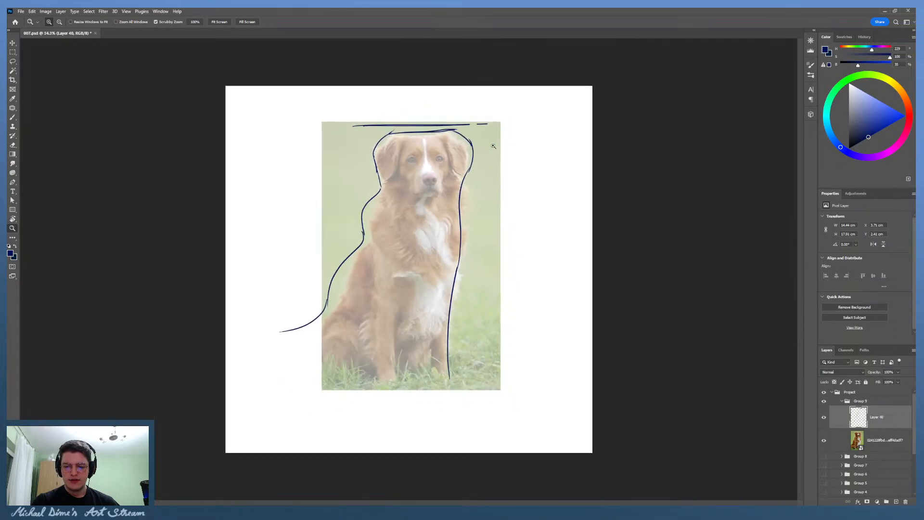
key(b)
key(z)
mouse_move(488, 244)
mouse_down()
mouse_move(510, 241)
mouse_move(541, 204)
mouse_move(526, 183)
mouse_move(465, 256)
mouse_move(464, 235)
mouse_move(457, 251)
mouse_up()
scroll(421, 223, up, 2)
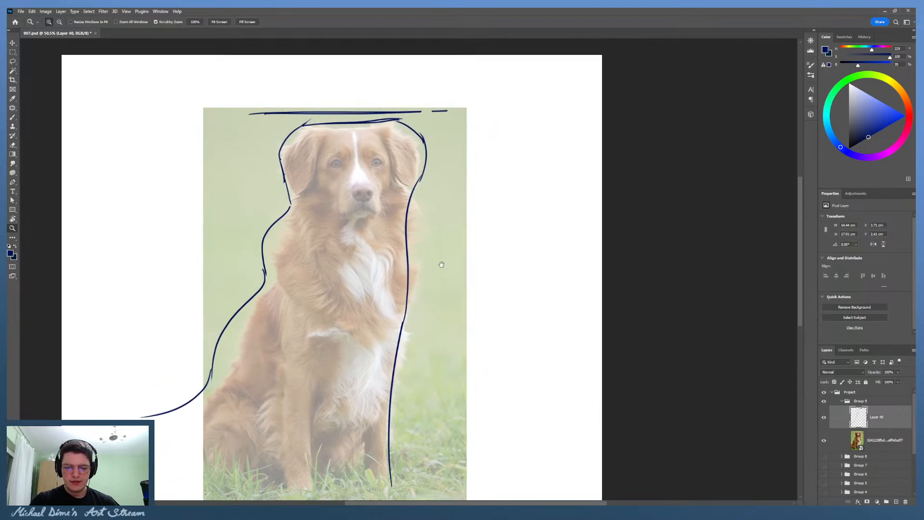
key(e)
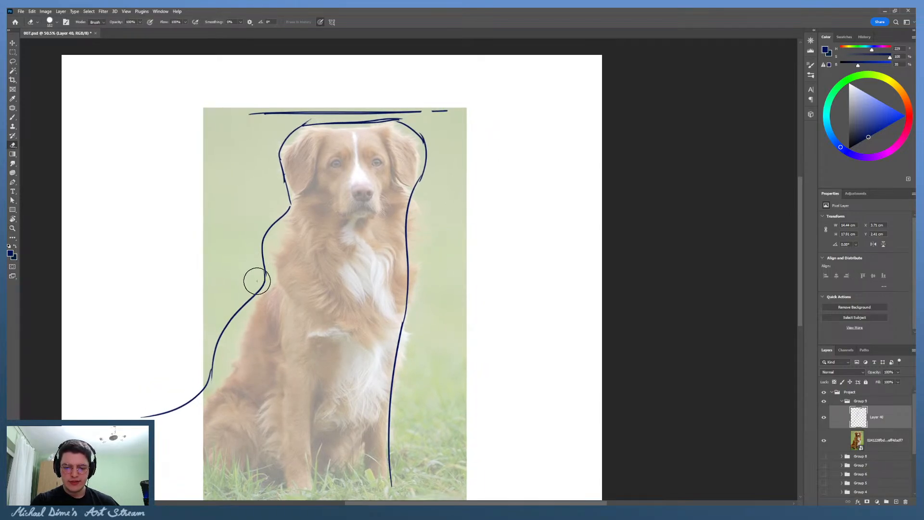
key(b)
key(z)
key(ctrl+0)
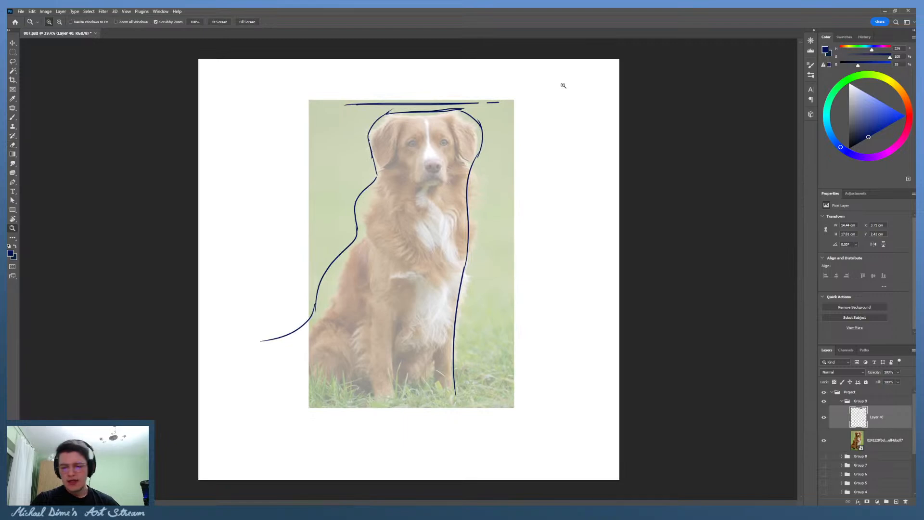
Step: Erase the line across the top of the dog's head and redraw it as one clean stroke joining both ear contours
drag(546, 198, 556, 192)
drag(559, 192, 534, 216)
key(e)
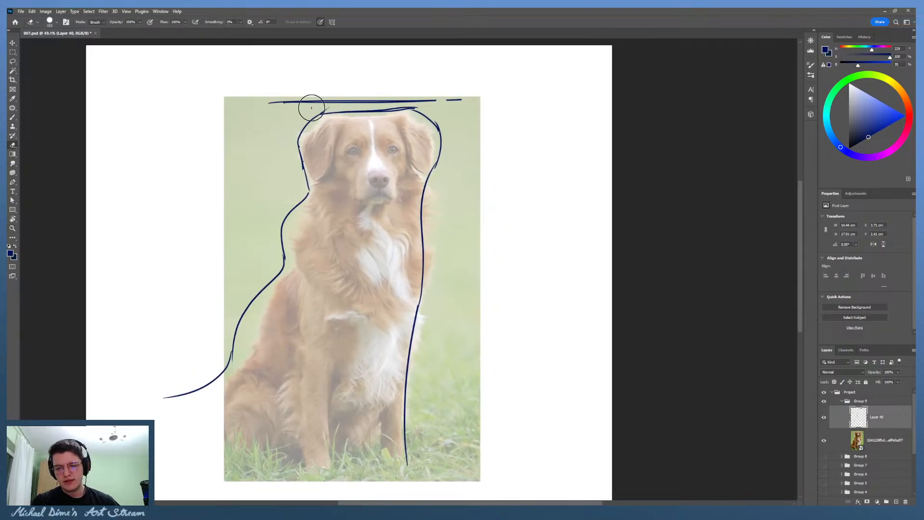
drag(305, 109, 421, 110)
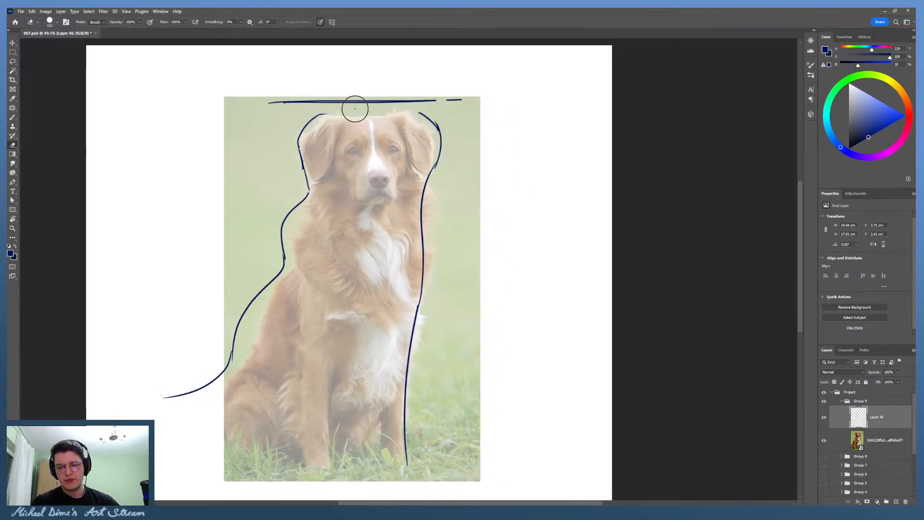
key(b)
drag(324, 114, 414, 111)
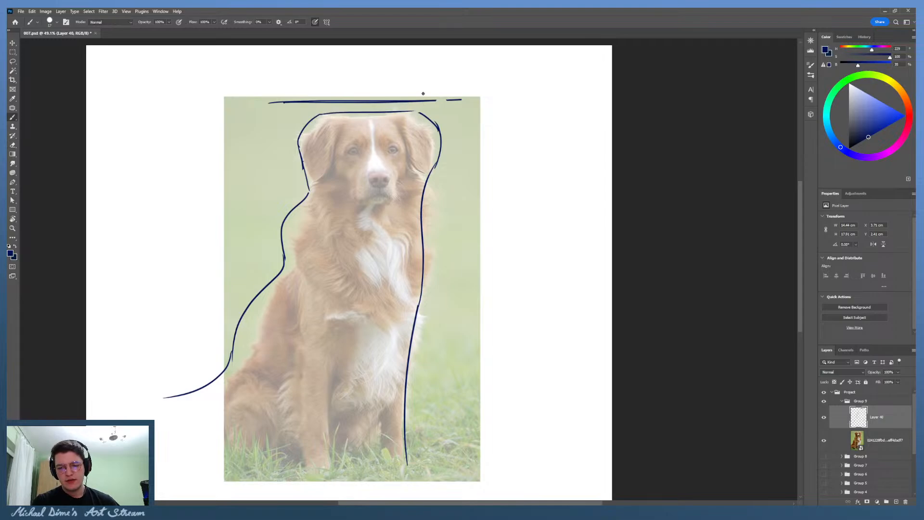
Step: Try centre lines running from the top of the head down through the dog's face, chest and front legs
key(z)
drag(477, 120, 419, 111)
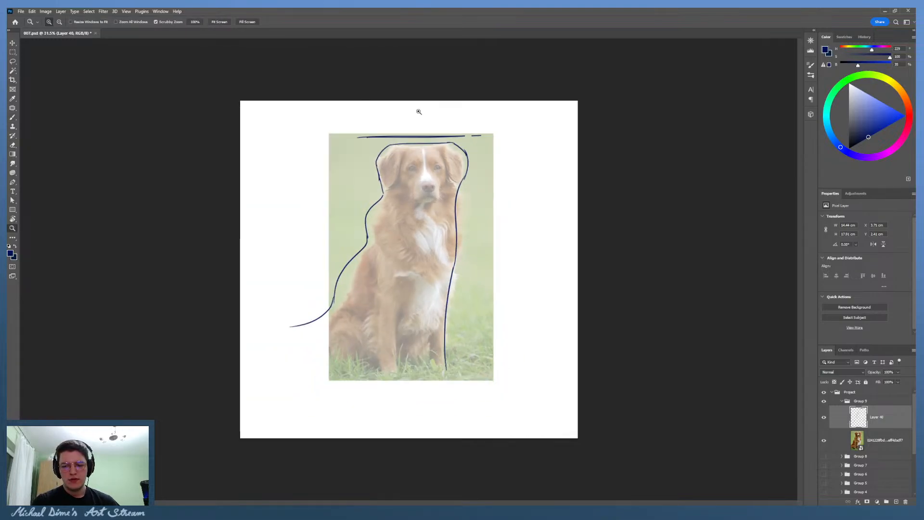
drag(534, 197, 577, 202)
key(b)
drag(427, 104, 423, 413)
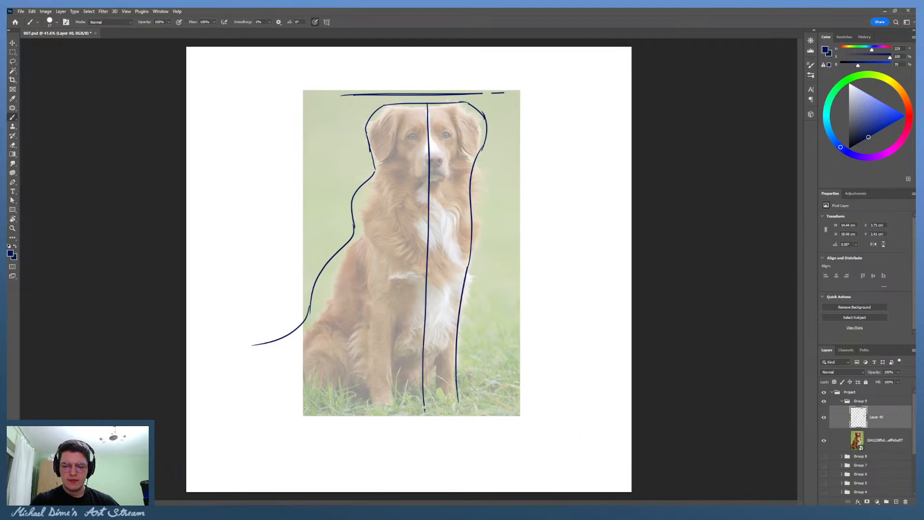
key(ctrl+z)
drag(430, 105, 444, 373)
key(ctrl+z)
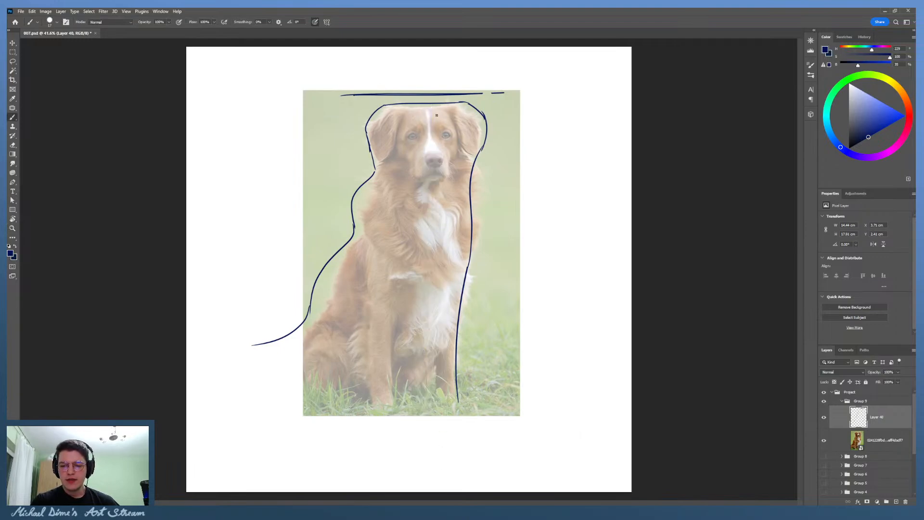
drag(432, 102, 433, 331)
key(ctrl+z)
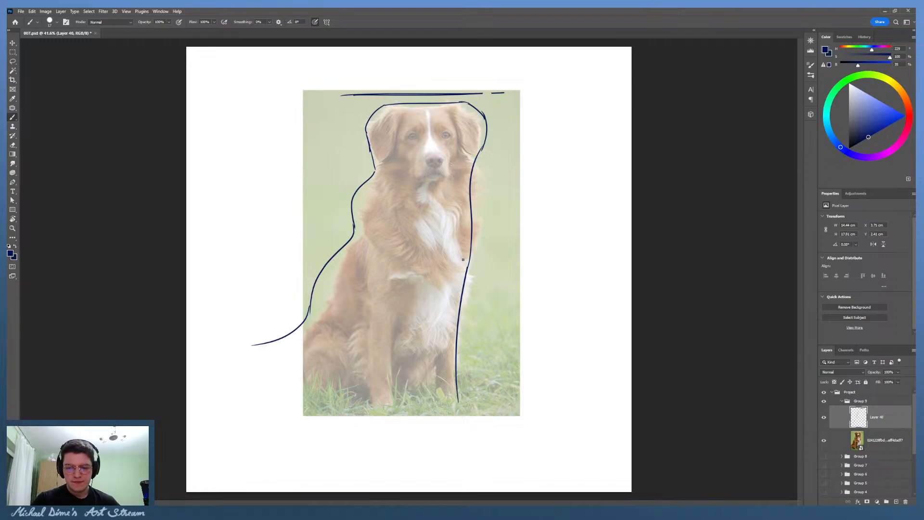
key(z)
drag(530, 223, 544, 223)
drag(507, 270, 407, 266)
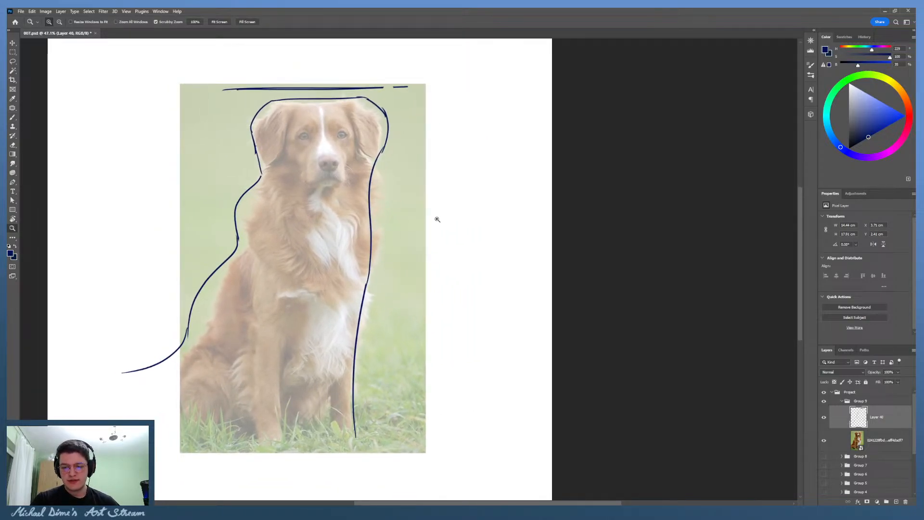
drag(437, 219, 444, 198)
mouse_move(509, 223)
mouse_down()
mouse_move(477, 235)
mouse_move(473, 226)
mouse_move(491, 220)
mouse_up()
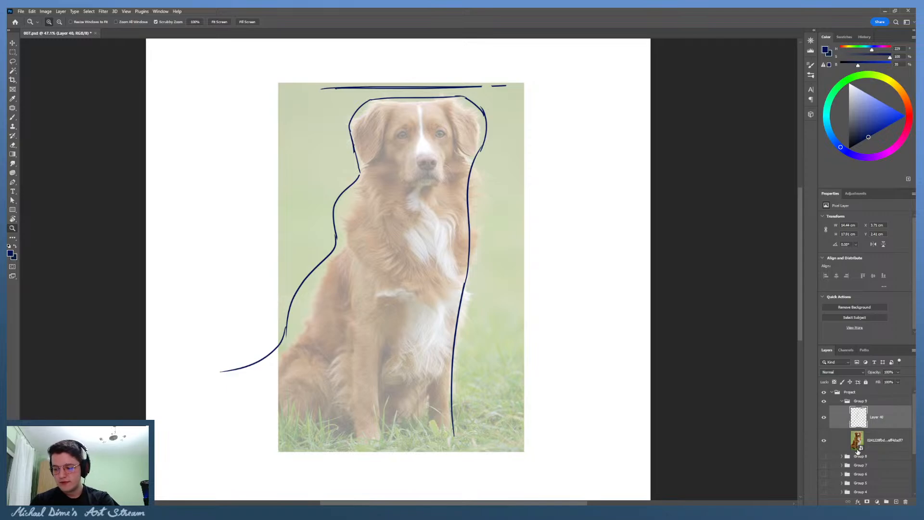
Step: Collapse Group 9, create a new layer group above it and hide Group 9
click(879, 436)
click(842, 401)
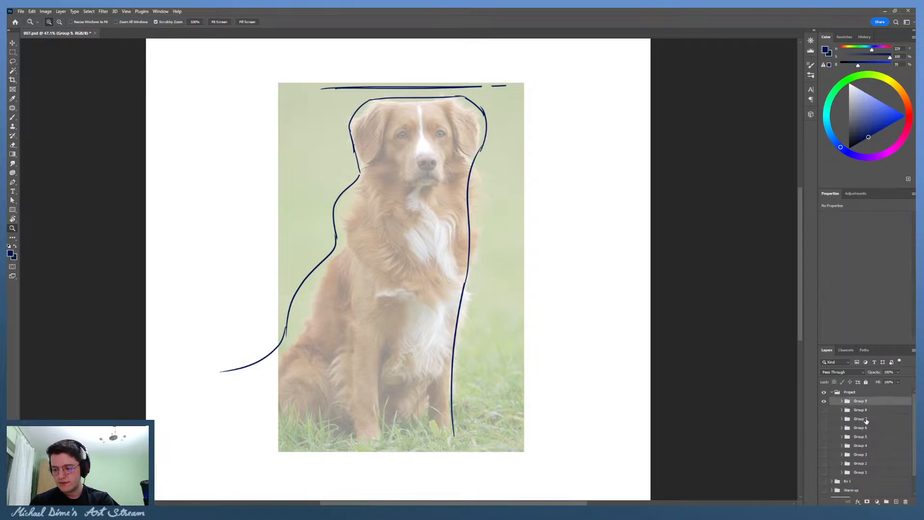
click(887, 502)
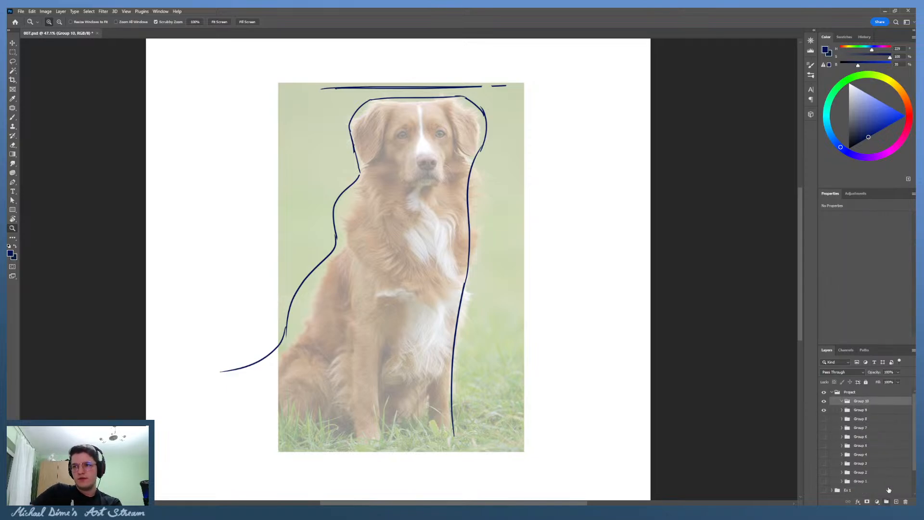
click(824, 411)
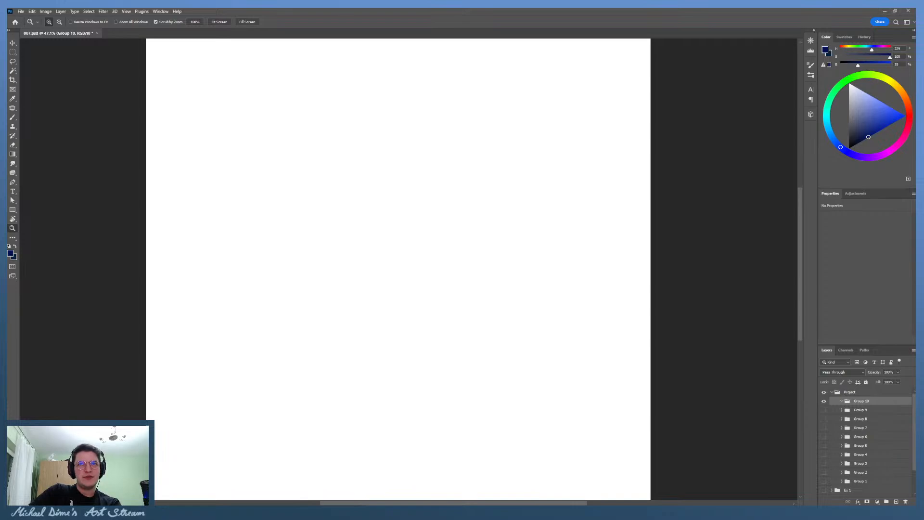
Step: Place the side-view sitting dog photo, scaled down near the canvas centre, and move it into Group 10
key(Return)
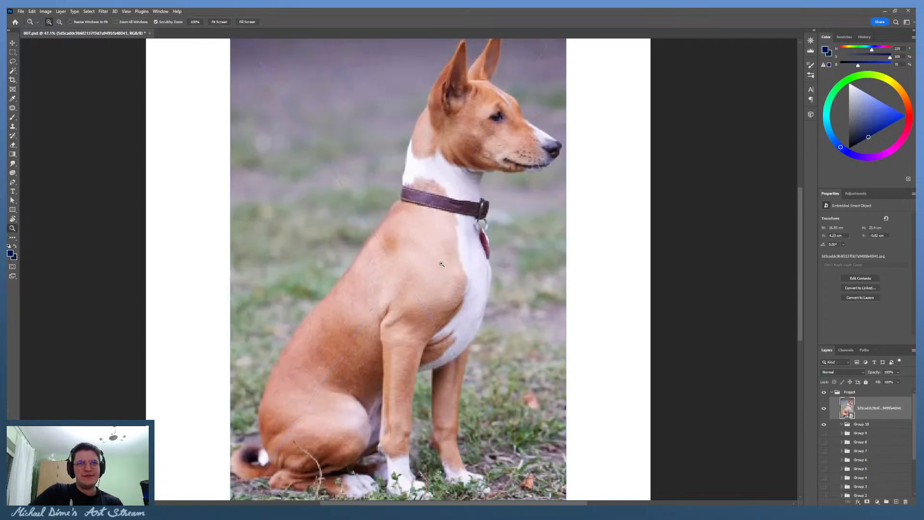
drag(470, 272, 452, 290)
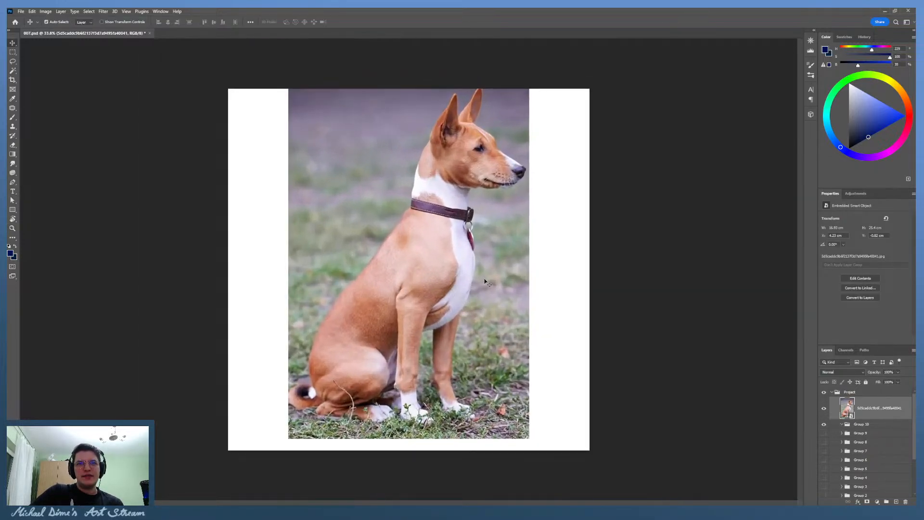
key(ctrl+t)
drag(530, 77, 492, 167)
key(Return)
drag(413, 272, 429, 256)
drag(880, 424, 881, 428)
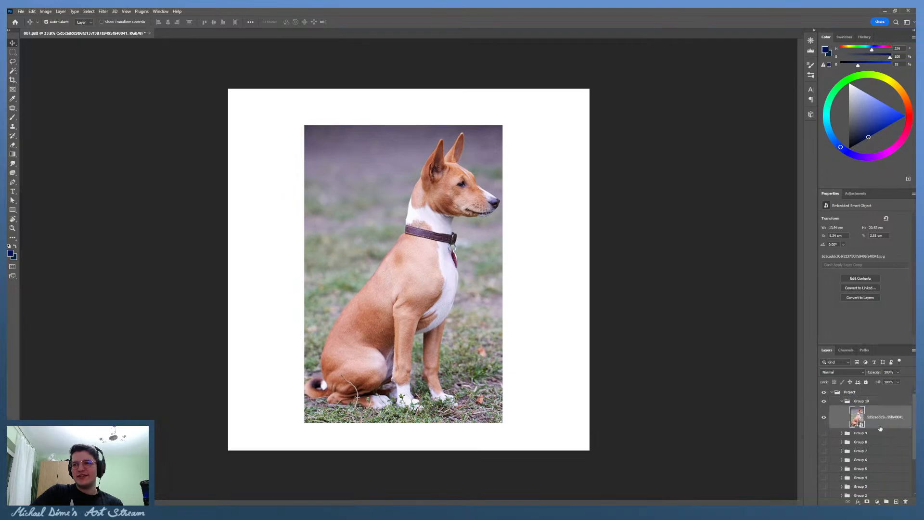
Step: Add an empty layer above the dog photo and set the photo's opacity to 55%
click(896, 501)
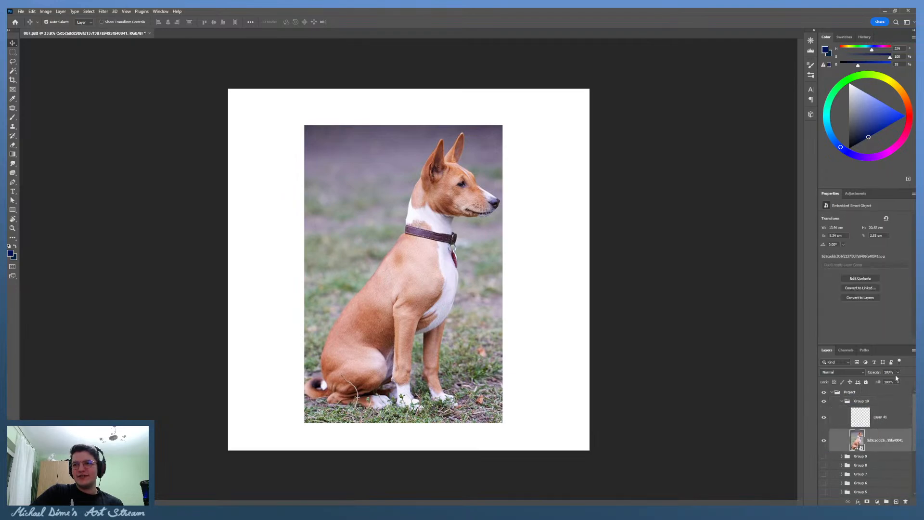
key(5)
key(5)
click(888, 418)
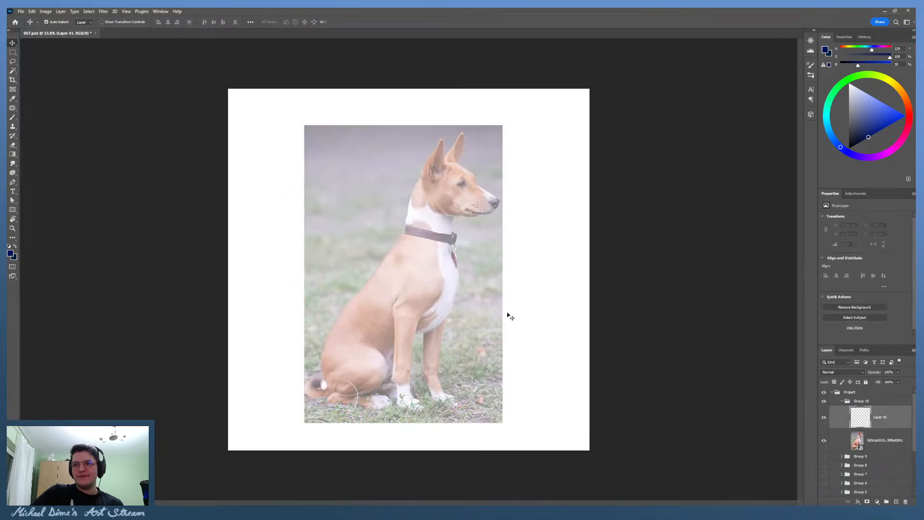
Step: On Layer 41, draw one long S-shaped curve along the dog's back, from beside the tail up past the neck to ear height
click(509, 314)
click(453, 305)
key(z)
drag(389, 304, 409, 304)
key(b)
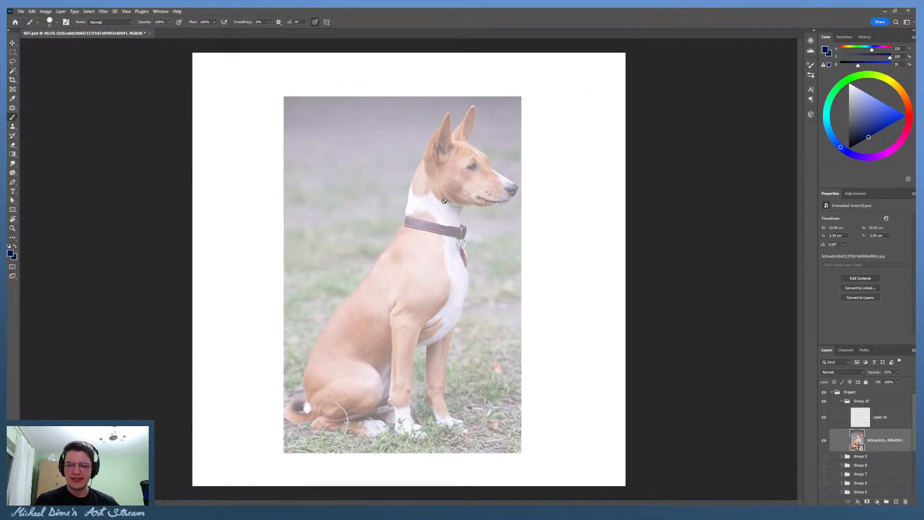
click(863, 418)
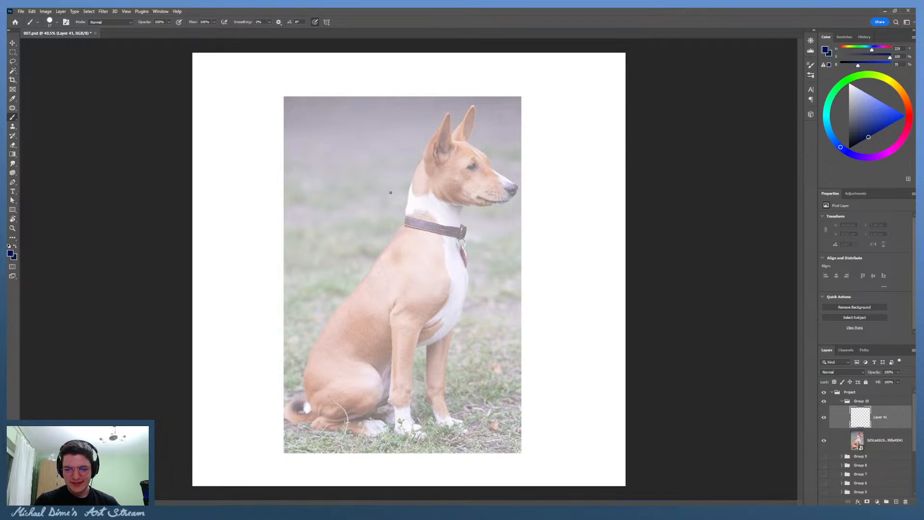
drag(281, 387, 401, 171)
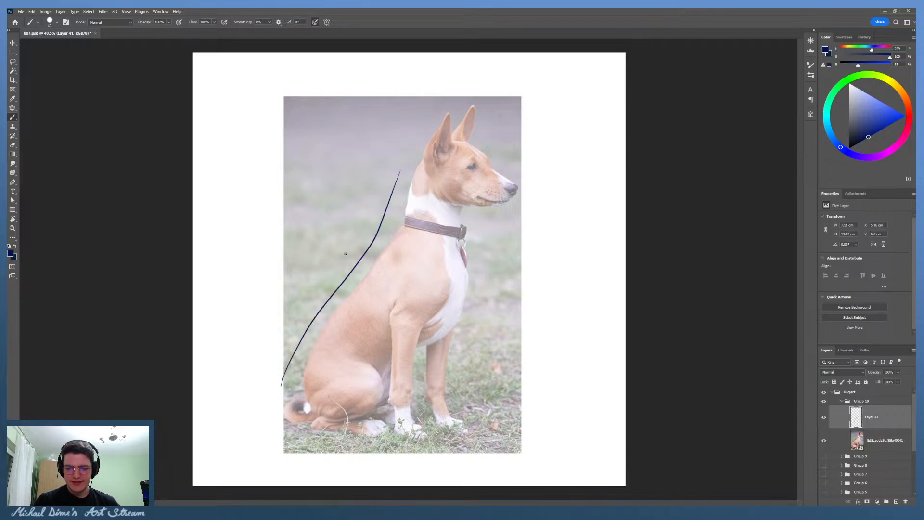
key(ctrl+z)
mouse_move(283, 392)
mouse_down()
mouse_move(285, 351)
mouse_move(428, 125)
mouse_up()
key(ctrl+z)
mouse_move(276, 401)
mouse_down()
mouse_move(404, 109)
mouse_move(355, 248)
mouse_move(422, 102)
mouse_up()
key(ctrl+z)
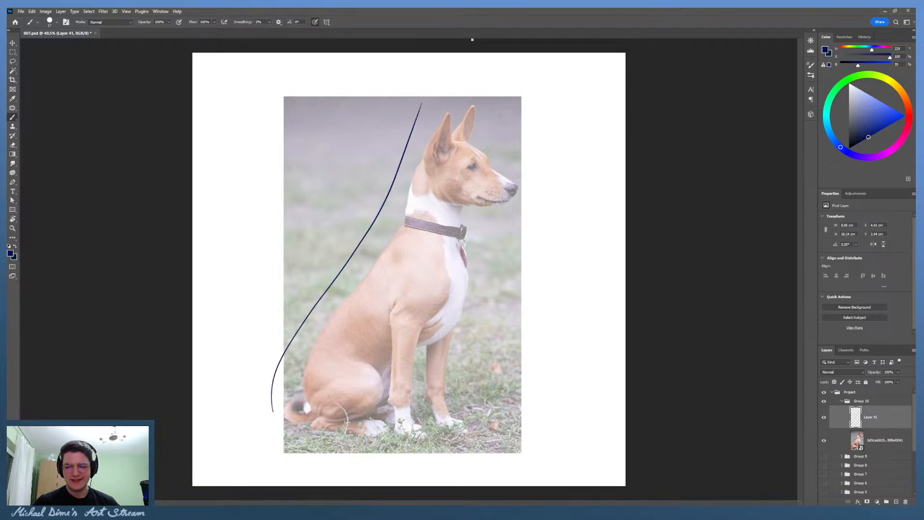
Step: Add an arrowhead to the upper end of the back curve and draw two short upward arrows above the ears and forehead
drag(453, 81, 458, 140)
key(ctrl+z)
mouse_move(413, 106)
mouse_down()
mouse_move(427, 107)
mouse_move(461, 75)
mouse_move(454, 79)
mouse_up()
mouse_move(482, 132)
mouse_down()
mouse_move(488, 74)
mouse_move(493, 93)
mouse_up()
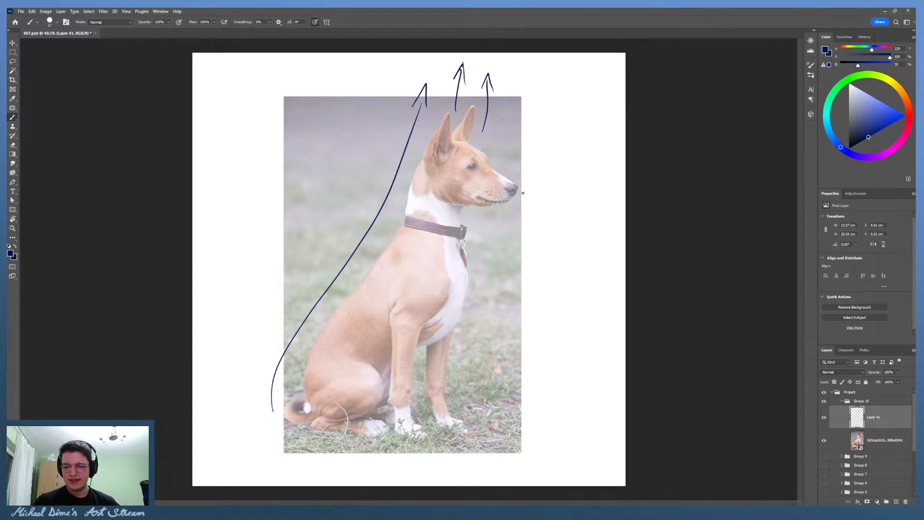
Step: Draw an S-shaped curve in front of the dog from the front paw up past the chest, ending in an arrowhead under the jaw
key(z)
mouse_move(521, 194)
mouse_down()
mouse_move(529, 216)
mouse_move(546, 188)
mouse_up()
mouse_move(514, 235)
mouse_down()
mouse_move(433, 230)
mouse_move(444, 220)
mouse_up()
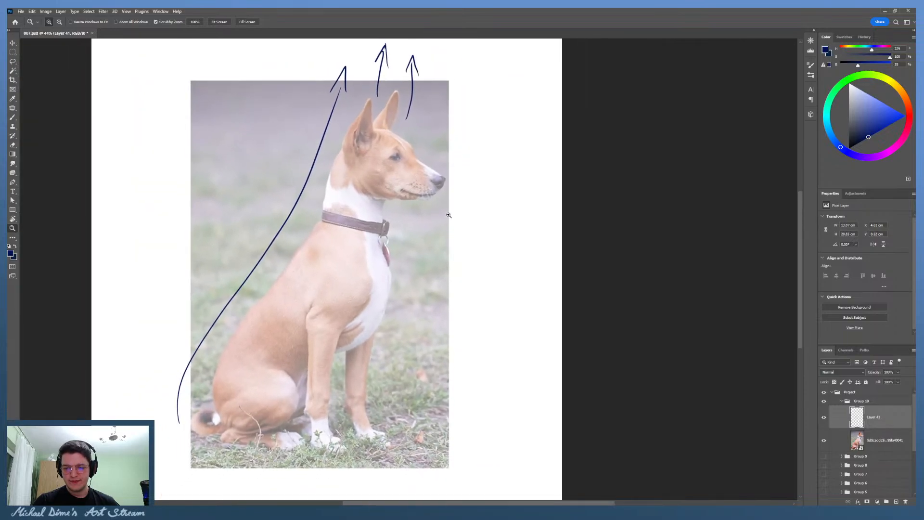
key(b)
drag(393, 434, 407, 238)
key(ctrl+z)
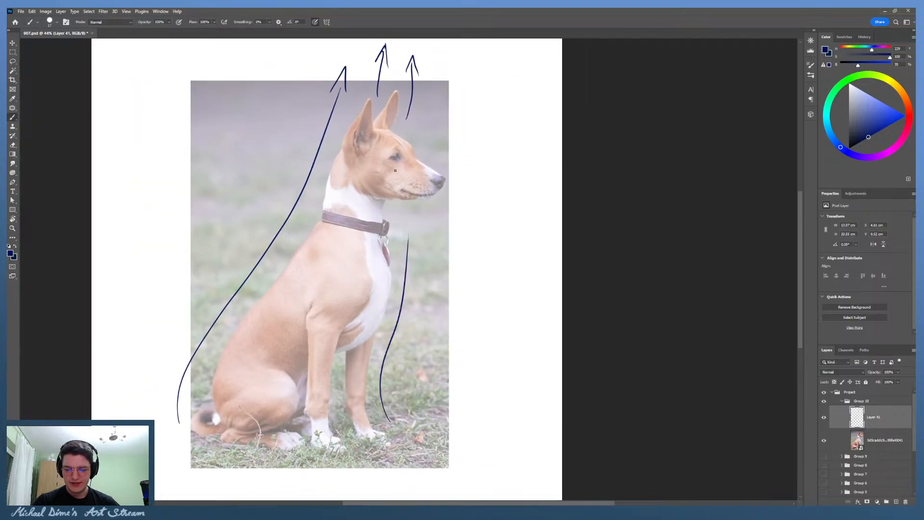
key(ctrl+z)
drag(385, 429, 395, 220)
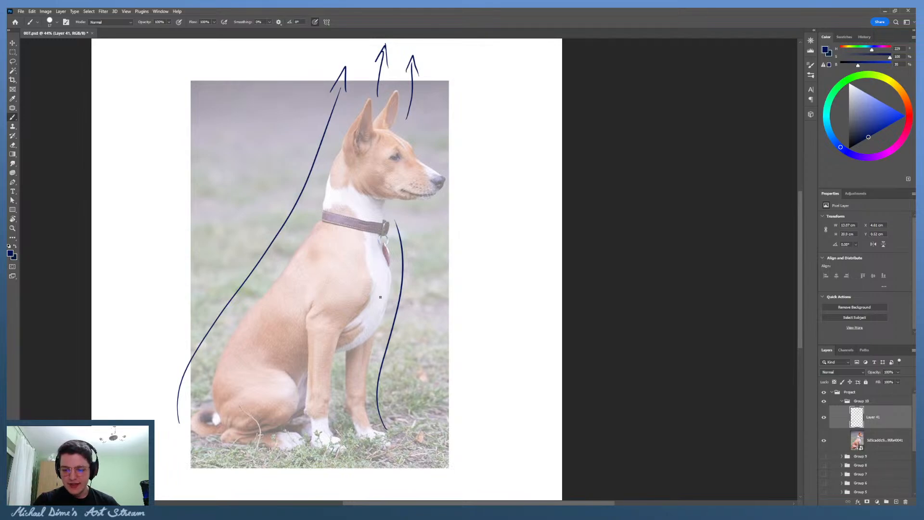
mouse_move(396, 229)
mouse_down()
mouse_move(404, 232)
mouse_move(394, 228)
mouse_up()
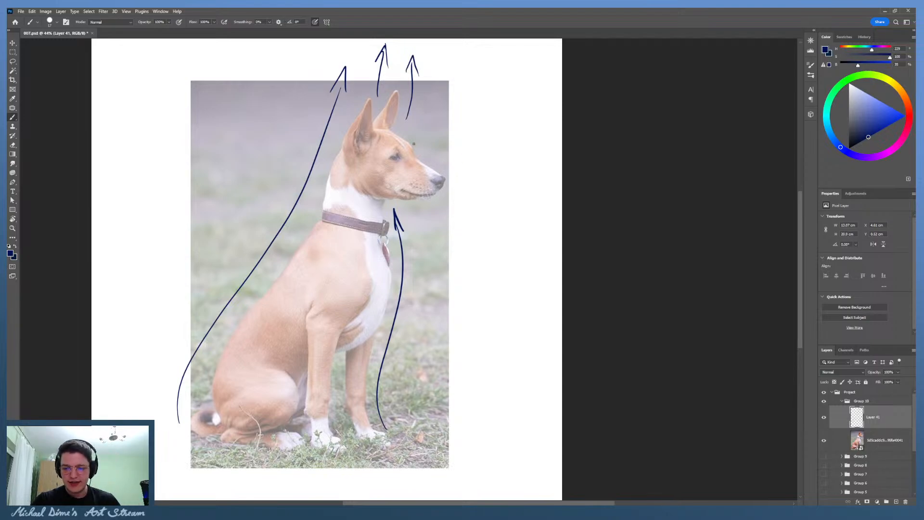
Step: Try an oval around the dog's head, from the back of the neck to the muzzle
mouse_move(418, 195)
mouse_down()
mouse_move(442, 165)
mouse_move(385, 195)
mouse_move(437, 191)
mouse_move(404, 139)
mouse_move(414, 202)
mouse_up()
key(ctrl+z)
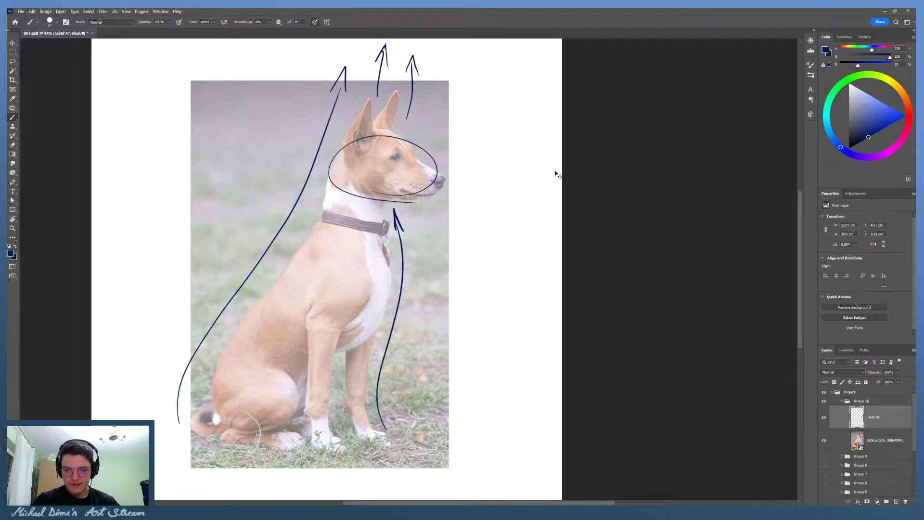
key(ctrl+z)
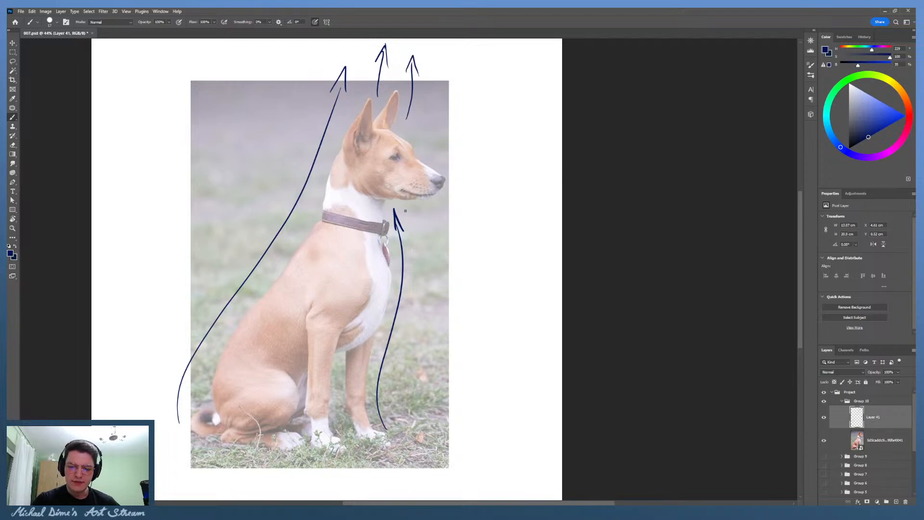
Step: Draw a second curve closer along the dog's lower back and another up the front leg to the chest
mouse_move(405, 211)
mouse_down()
mouse_move(435, 145)
mouse_move(402, 123)
mouse_up()
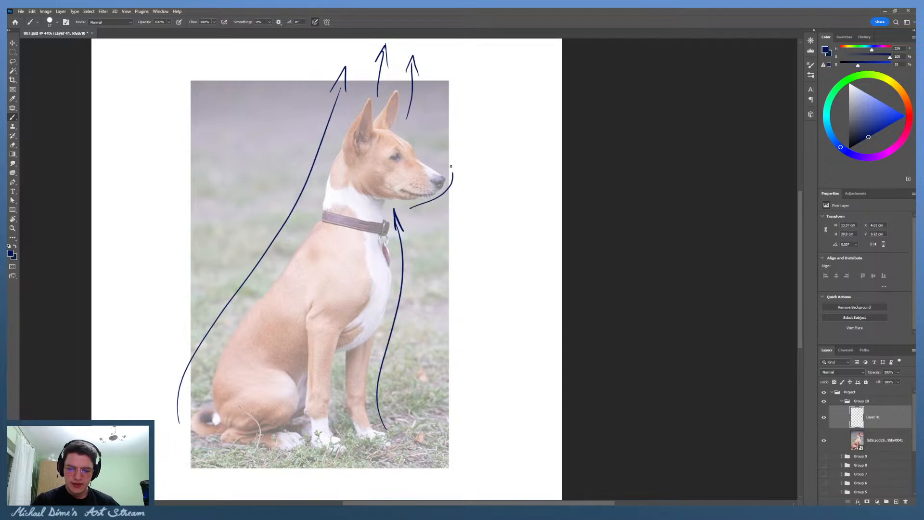
key(ctrl+z)
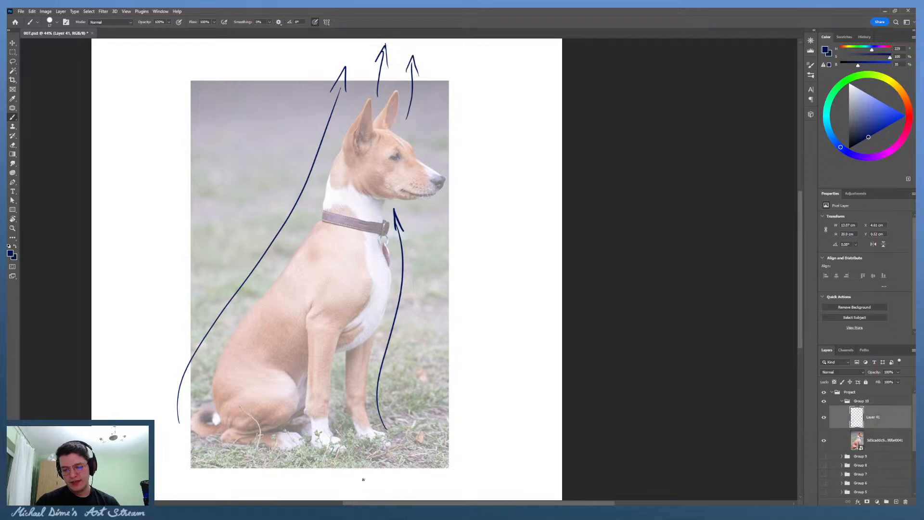
drag(193, 401, 302, 226)
drag(370, 435, 400, 248)
Step: Sketch an oval around the head with two pointed ears on top, and erase the oval so only the ear lines remain
mouse_move(351, 193)
mouse_down()
mouse_move(438, 163)
mouse_move(343, 184)
mouse_move(440, 156)
mouse_move(354, 199)
mouse_move(364, 94)
mouse_move(393, 86)
mouse_move(373, 126)
mouse_move(394, 132)
mouse_up()
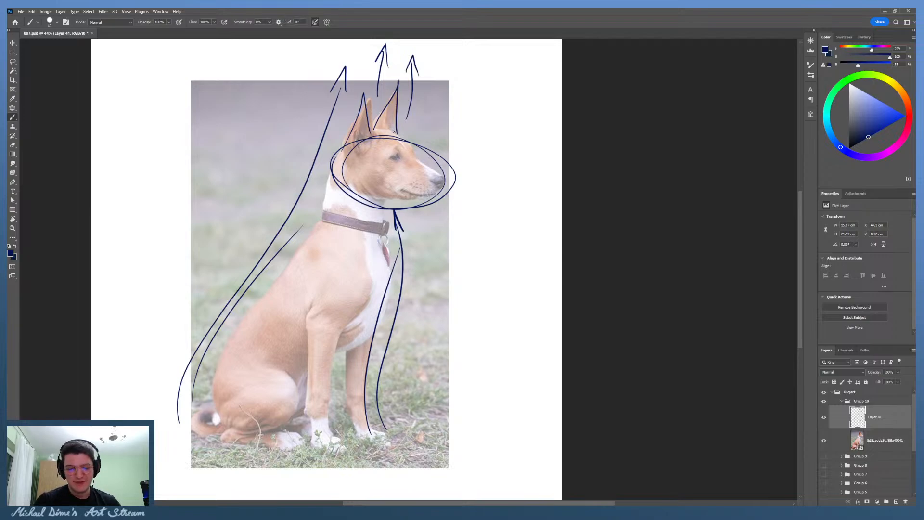
key(e)
mouse_move(348, 159)
mouse_down()
mouse_move(334, 186)
mouse_move(353, 173)
mouse_move(368, 133)
mouse_move(389, 164)
mouse_move(374, 203)
mouse_move(387, 207)
mouse_move(407, 199)
mouse_move(420, 137)
mouse_move(447, 153)
mouse_move(448, 194)
mouse_move(402, 206)
mouse_move(359, 186)
mouse_move(380, 204)
mouse_up()
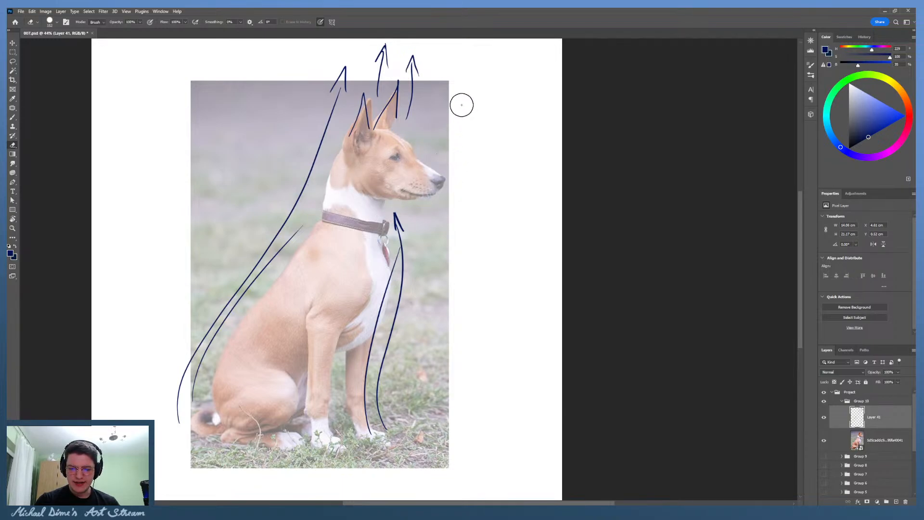
Step: Draw long lines along both sides of the near front leg up to the shoulder, and along the back edge of the far front leg
key(b)
drag(389, 294, 374, 299)
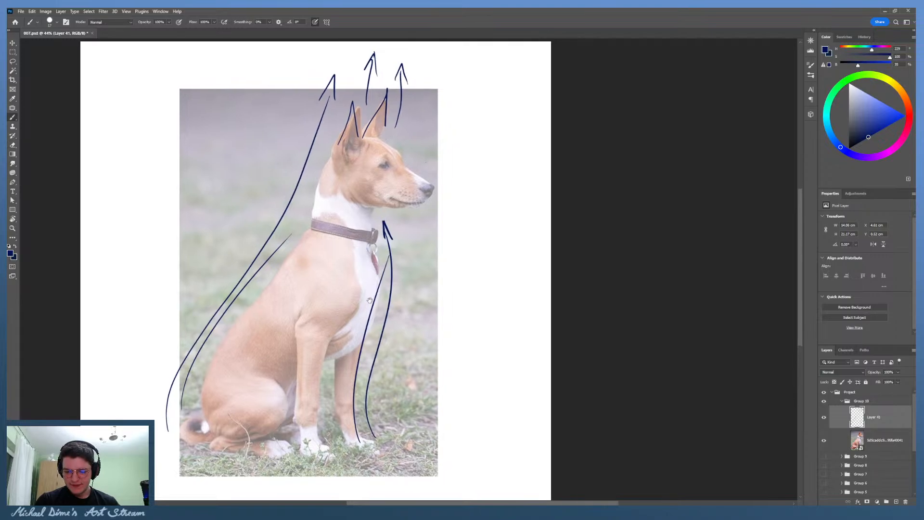
mouse_move(323, 457)
mouse_down()
mouse_move(334, 326)
mouse_move(293, 337)
mouse_move(292, 317)
mouse_up()
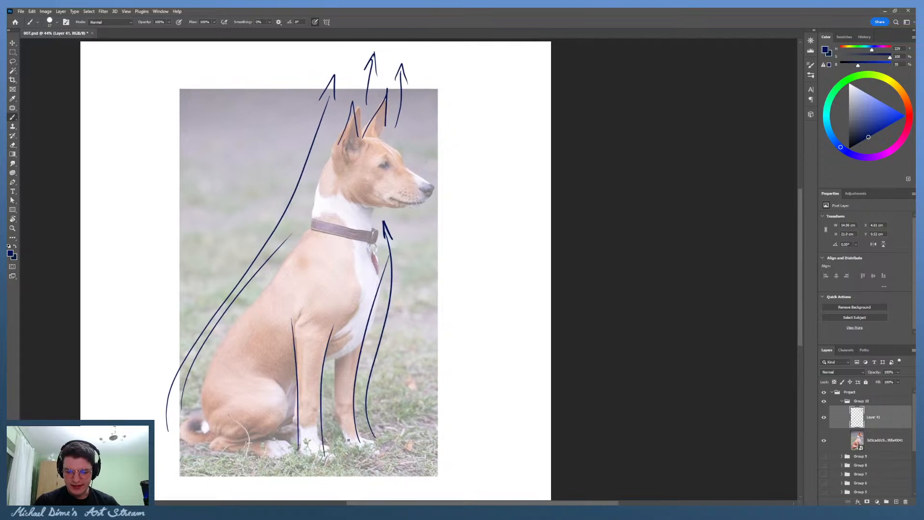
mouse_move(342, 442)
mouse_down()
mouse_move(343, 339)
mouse_move(303, 287)
mouse_up()
drag(294, 333, 304, 289)
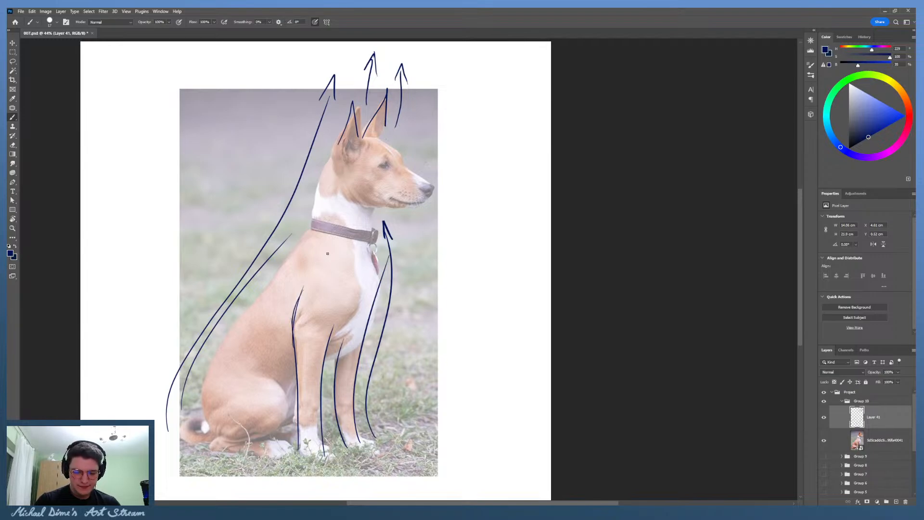
Step: Draw flat ground lines under the hind foot and both front paws, extending the rear line in a curve up to the tail
drag(206, 449, 376, 452)
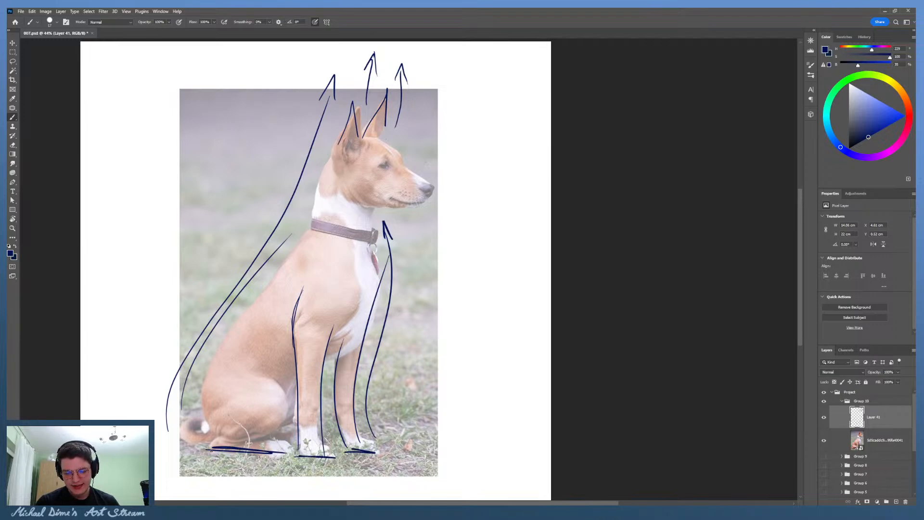
mouse_move(211, 450)
mouse_down()
mouse_move(284, 458)
mouse_move(208, 447)
mouse_up()
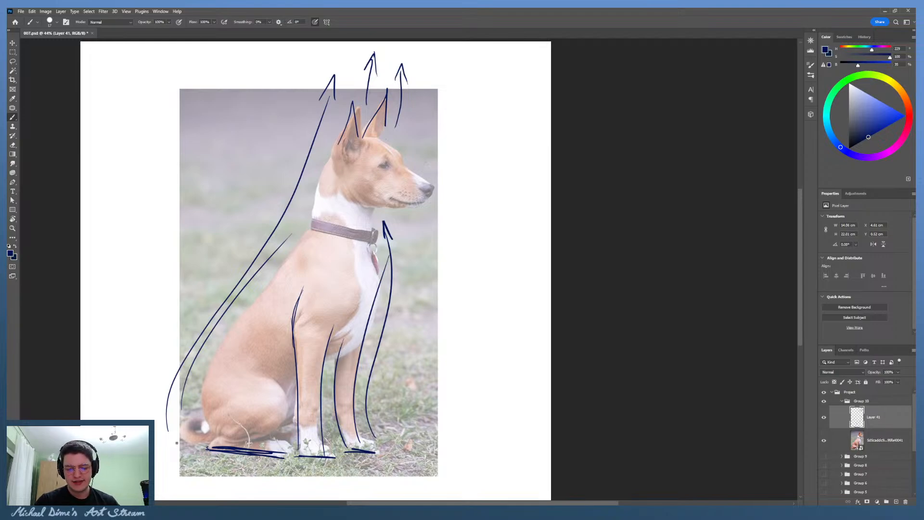
drag(208, 448, 175, 433)
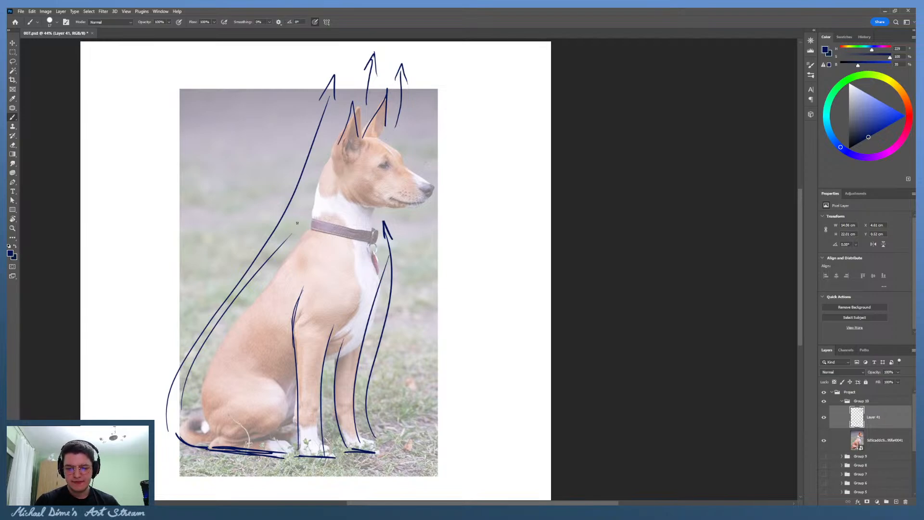
Step: Extend the inner back line from the shoulders up behind the neck to the base of the ear, redrawing it until it flows
drag(288, 239, 311, 159)
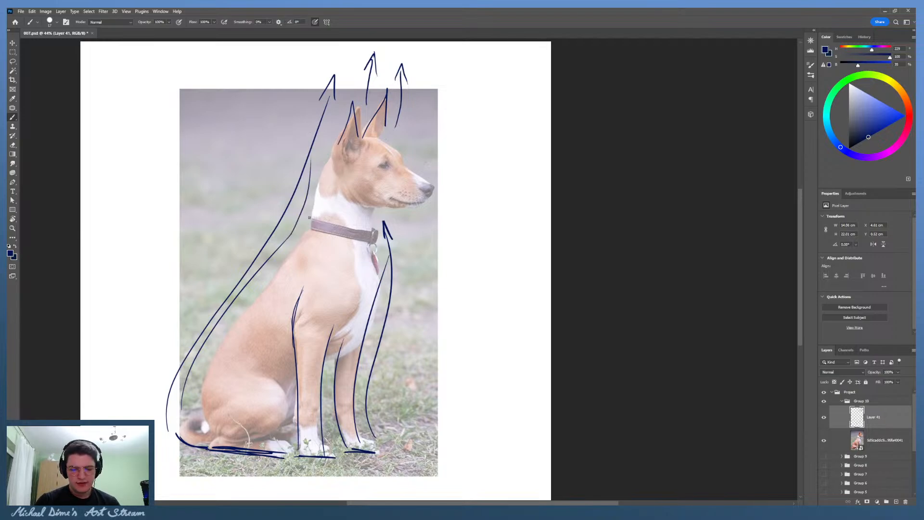
key(ctrl+z)
drag(290, 236, 330, 146)
key(ctrl+z)
drag(289, 238, 324, 144)
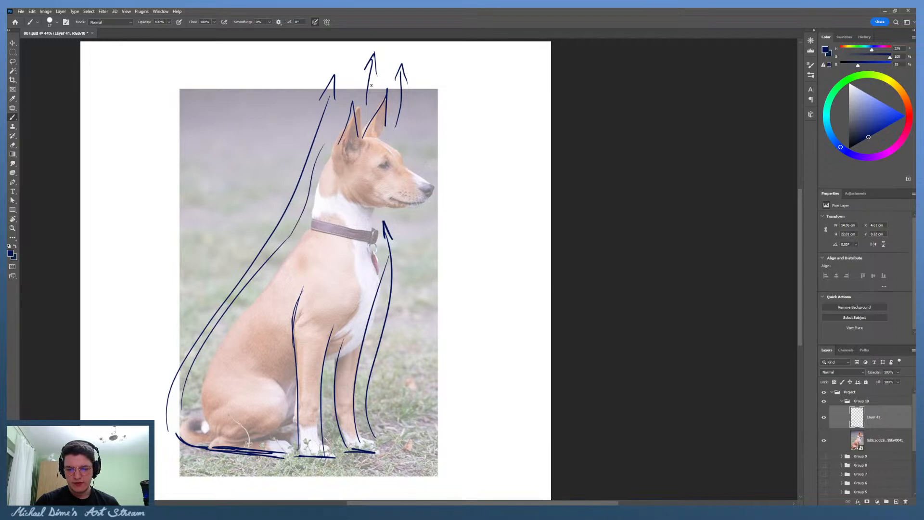
Step: Trace the dog's contour up the back and neck, around the forehead and muzzle, and down the throat, chest and front legs
key(z)
drag(616, 173, 602, 195)
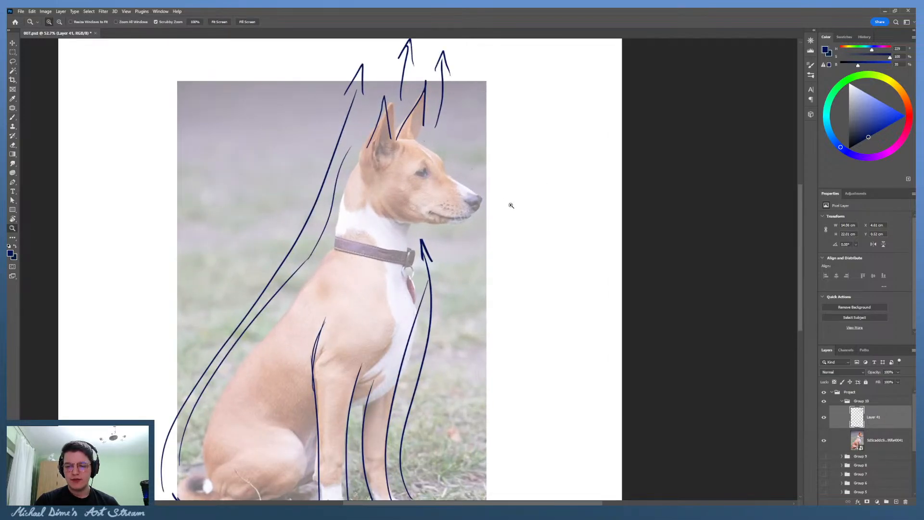
drag(456, 212, 443, 215)
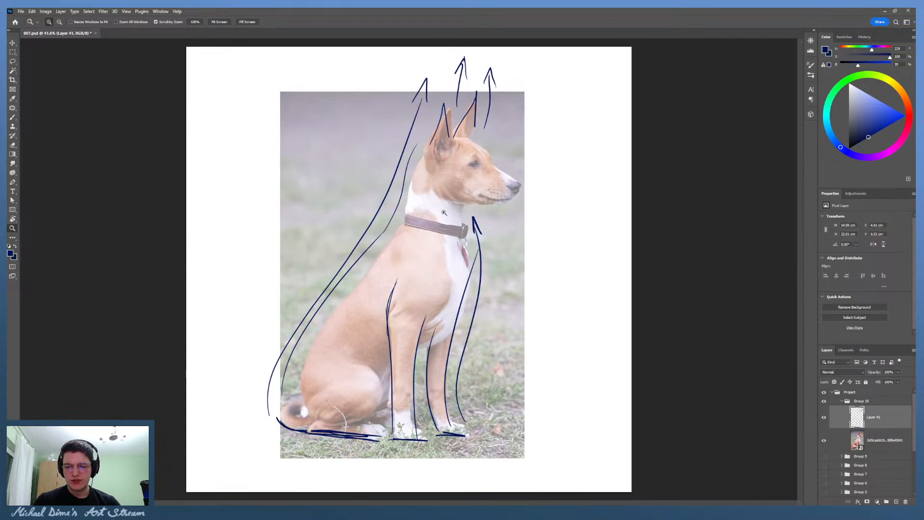
key(b)
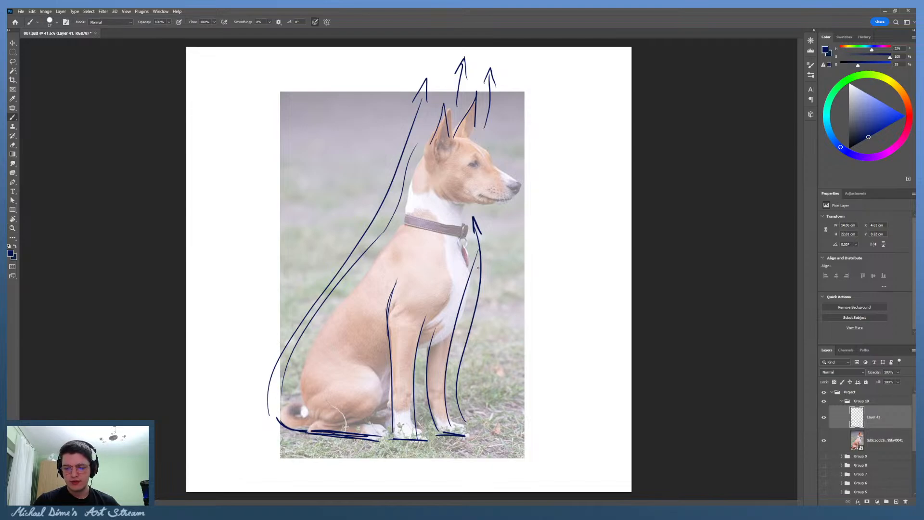
mouse_move(301, 410)
mouse_down()
mouse_move(408, 208)
mouse_move(422, 162)
mouse_up()
mouse_move(404, 212)
mouse_down()
mouse_move(436, 128)
mouse_move(473, 134)
mouse_move(513, 173)
mouse_move(517, 195)
mouse_move(481, 203)
mouse_move(463, 222)
mouse_move(454, 336)
mouse_up()
mouse_move(448, 350)
mouse_down()
mouse_move(436, 388)
mouse_move(389, 413)
mouse_move(399, 409)
mouse_up()
Step: Try several long, loose horizontal strokes on the ground beneath the dog
key(z)
mouse_move(400, 229)
mouse_down()
mouse_move(344, 229)
mouse_move(383, 228)
mouse_up()
drag(303, 425, 396, 429)
mouse_move(500, 429)
mouse_down()
mouse_move(263, 443)
mouse_move(284, 474)
mouse_move(266, 446)
mouse_move(263, 465)
mouse_move(461, 460)
mouse_up()
key(ctrl+z)
key(ctrl+z)
key(z)
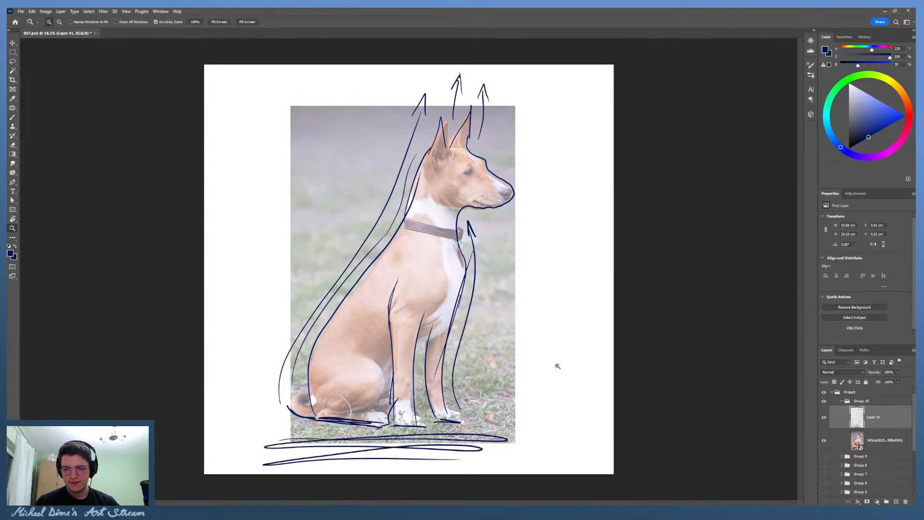
mouse_move(557, 368)
mouse_down()
mouse_move(567, 369)
mouse_move(562, 334)
mouse_up()
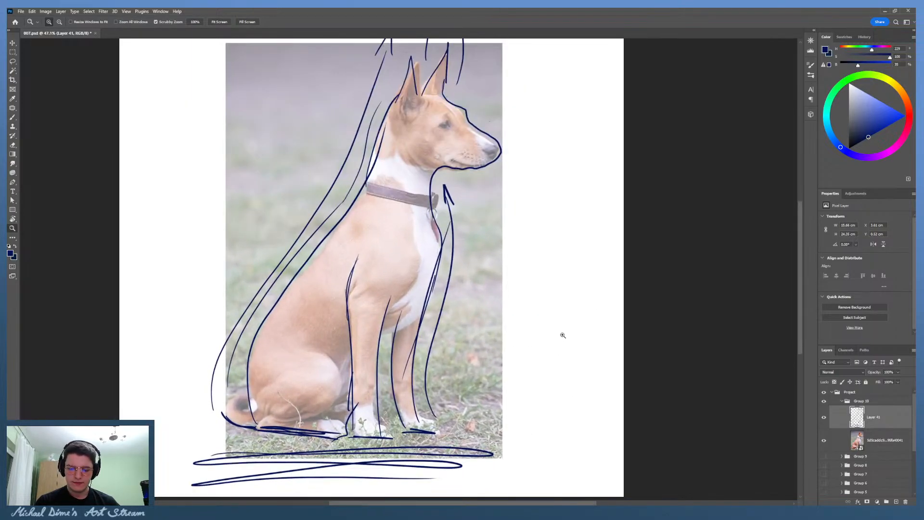
drag(521, 399, 553, 347)
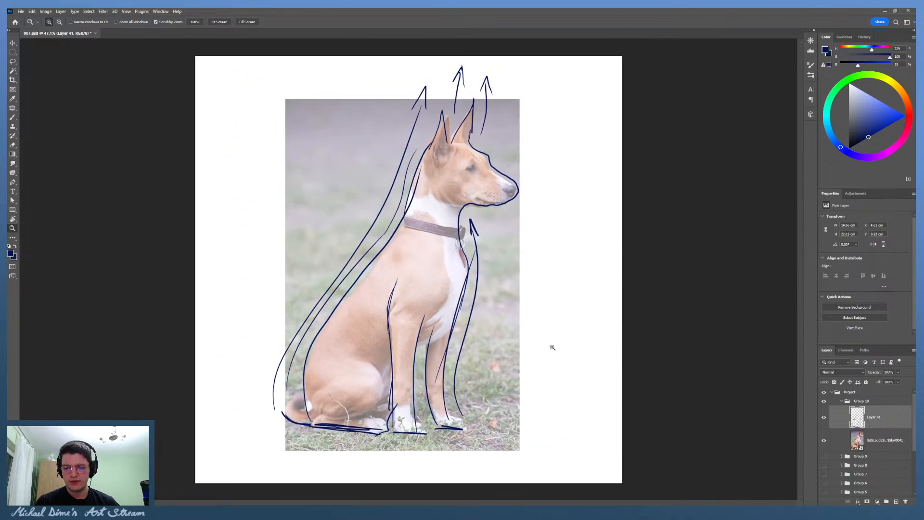
mouse_move(511, 119)
mouse_down()
mouse_move(535, 124)
mouse_move(521, 130)
mouse_move(530, 125)
mouse_move(514, 152)
mouse_up()
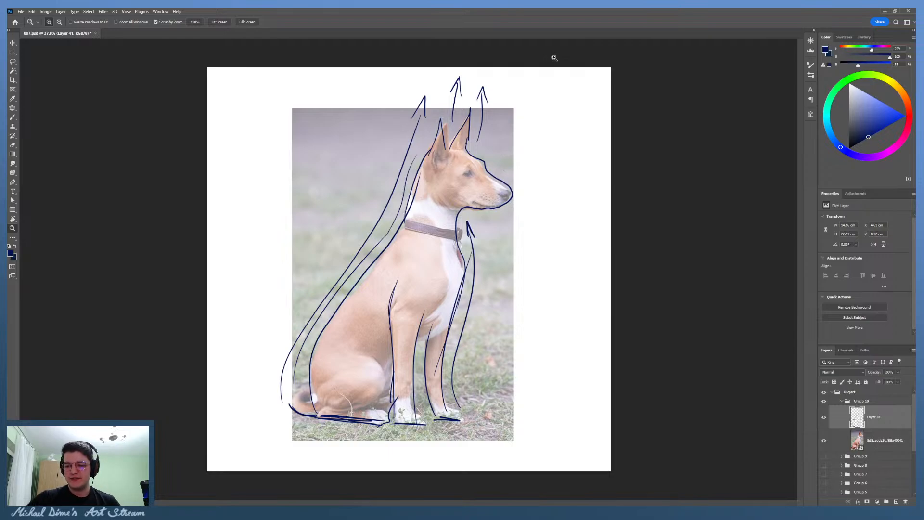
Step: Collapse Group 10 and the Project group in the layer stack, switching the Project group's visibility off and on in between
click(842, 401)
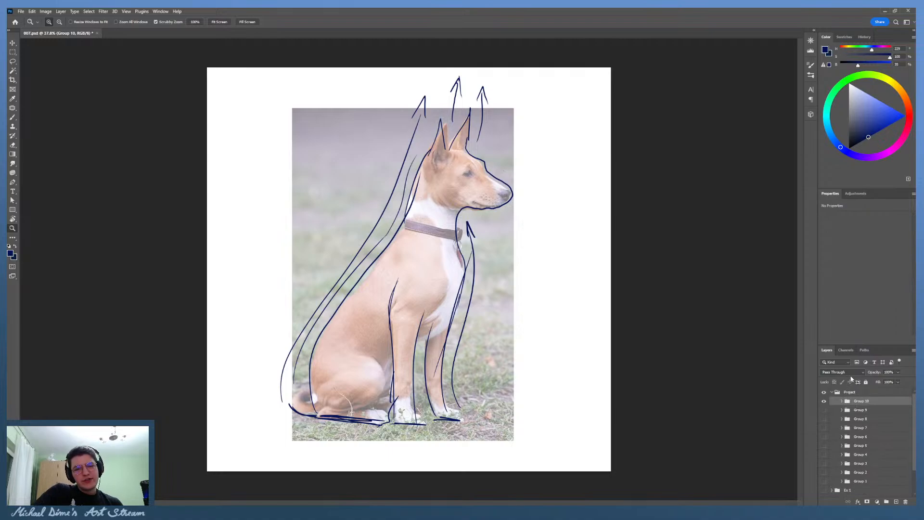
click(823, 392)
click(823, 392)
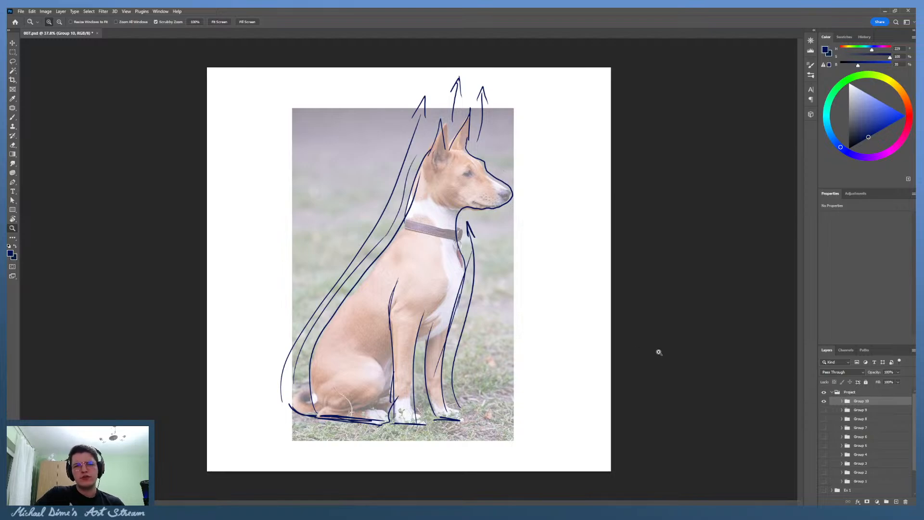
click(833, 392)
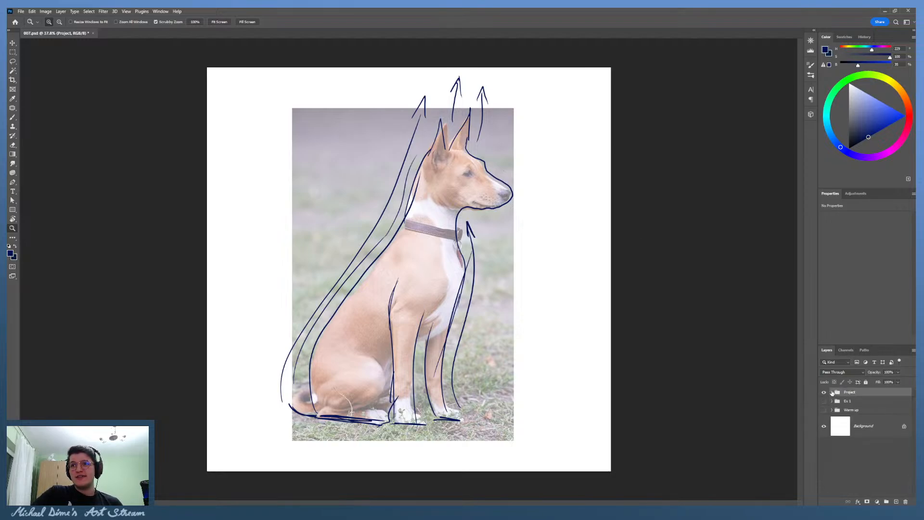